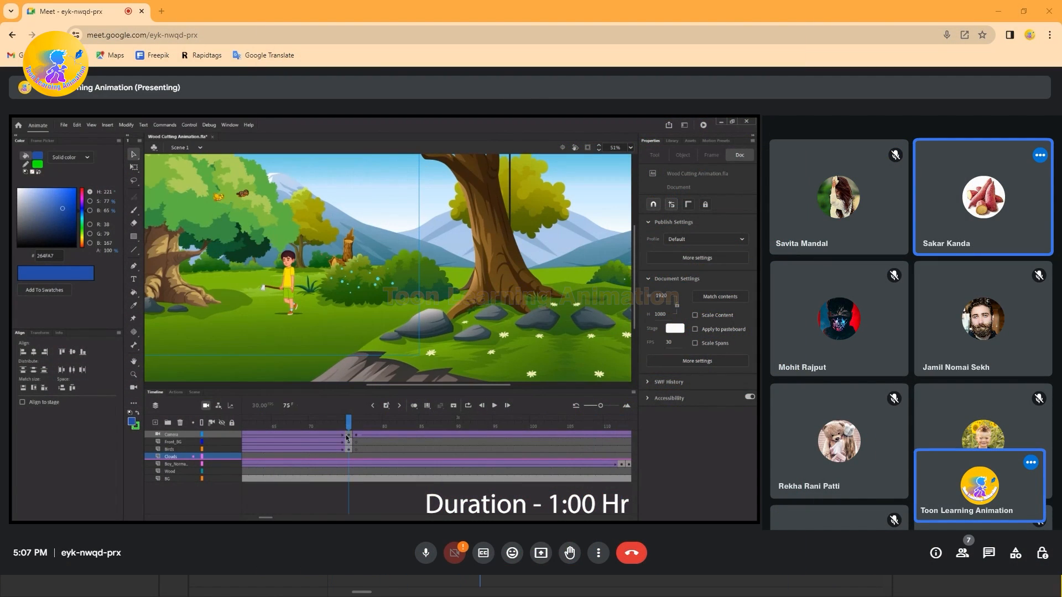
pyautogui.click(290, 266)
pyautogui.click(193, 464)
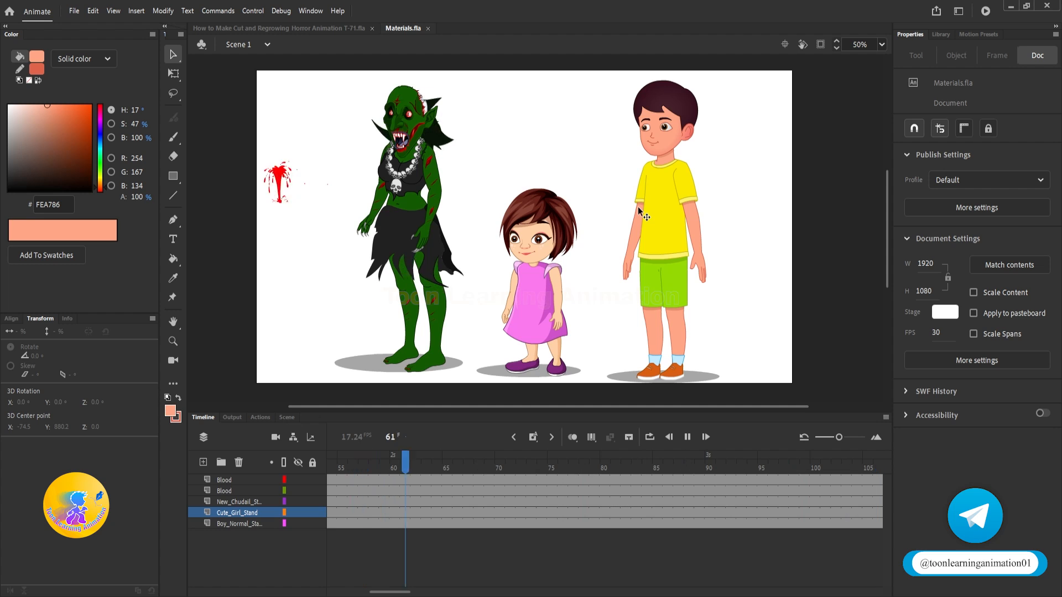
# Step: Play back the Materials.fla timeline to preview the character and blood animations
pyautogui.press('Return')
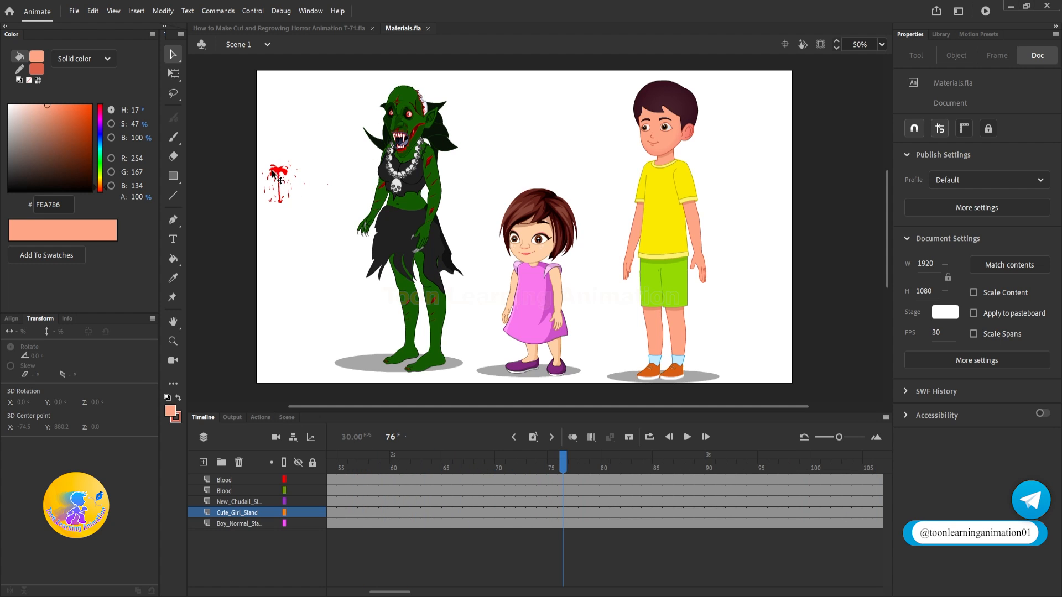
pyautogui.press('Return')
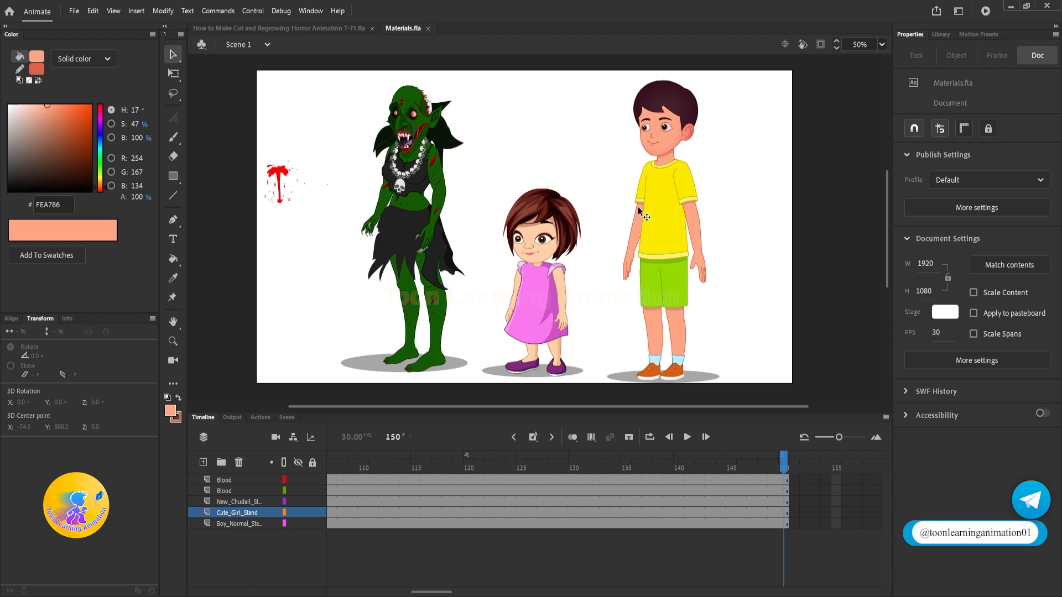
# Step: In the Cut and Regrowing Horror Animation T-71 document, change the BG background instance from a graphic to a Movie Clip
pyautogui.click(278, 28)
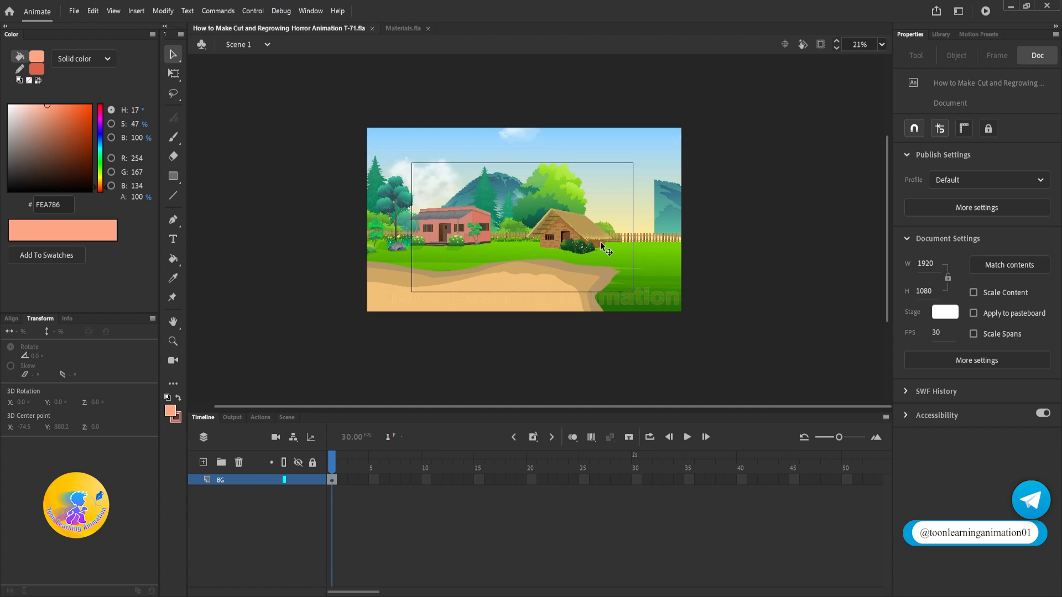
pyautogui.click(599, 241)
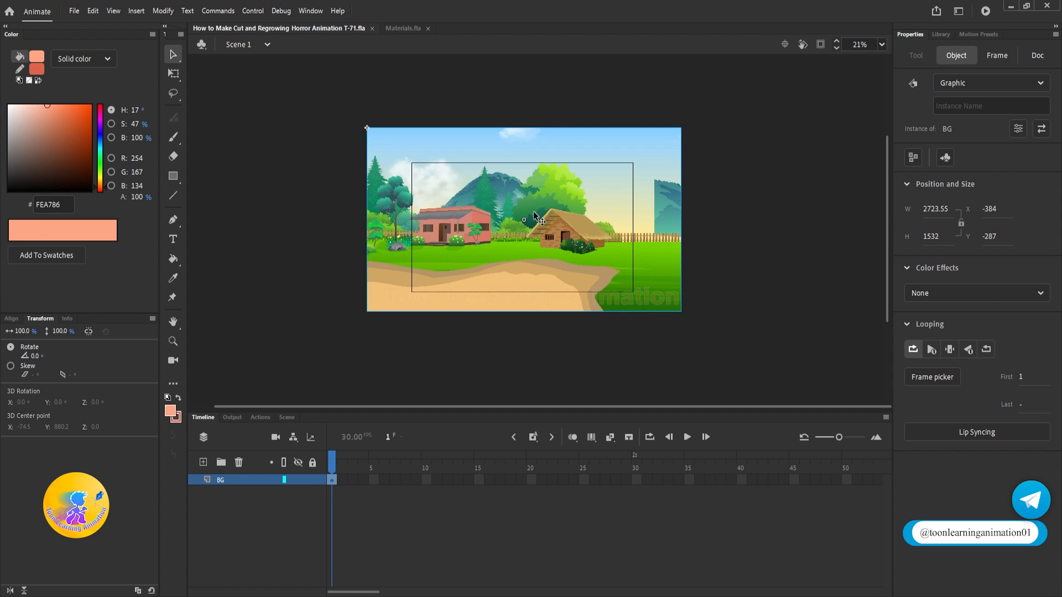
pyautogui.click(990, 83)
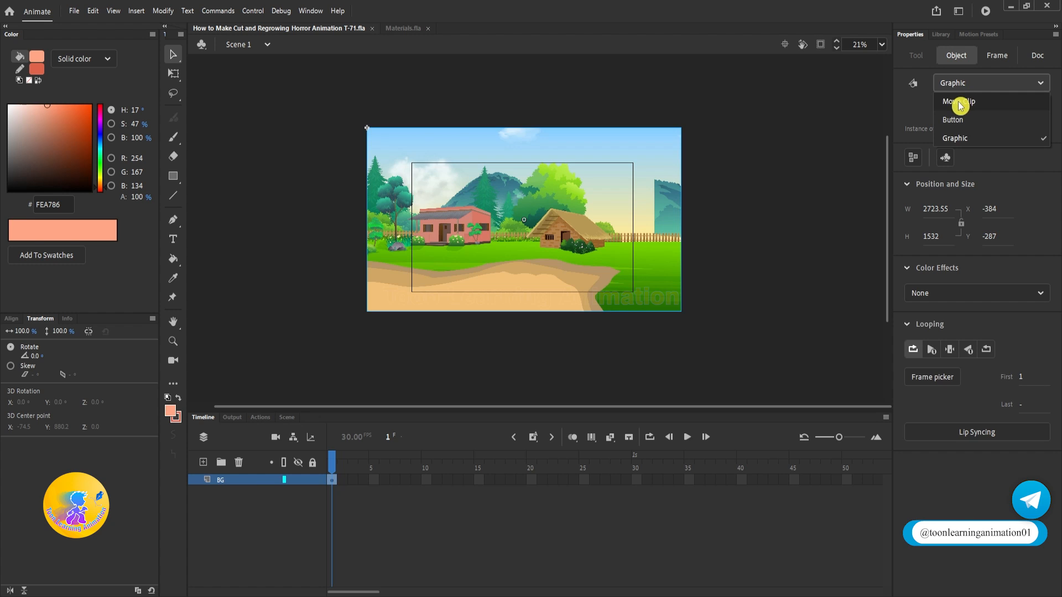
pyautogui.click(960, 103)
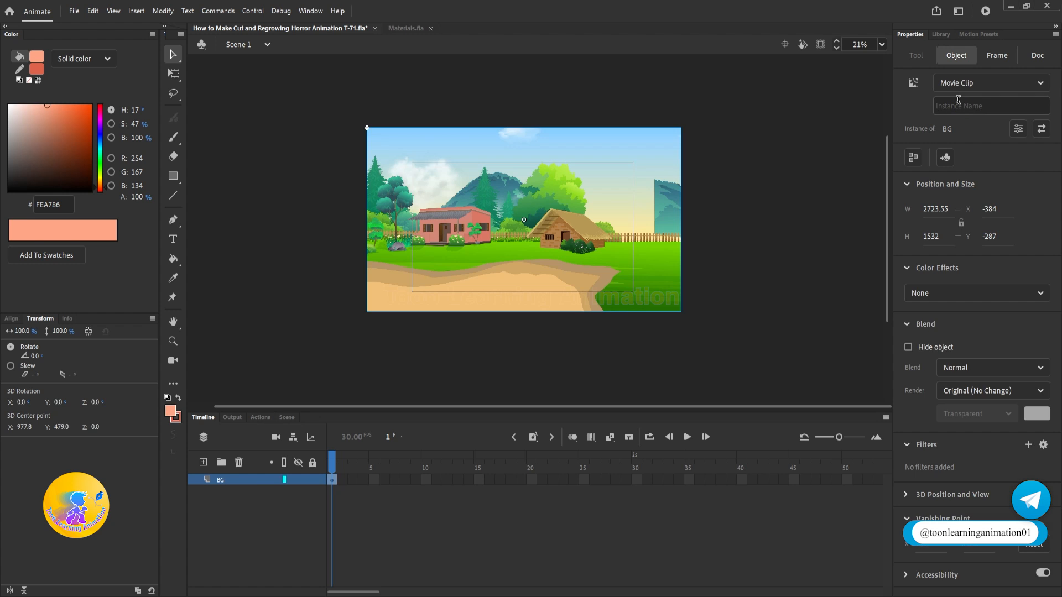
# Step: Apply a Tint color effect to the background instance with the near-black blue 00000D as tint color
pyautogui.click(962, 294)
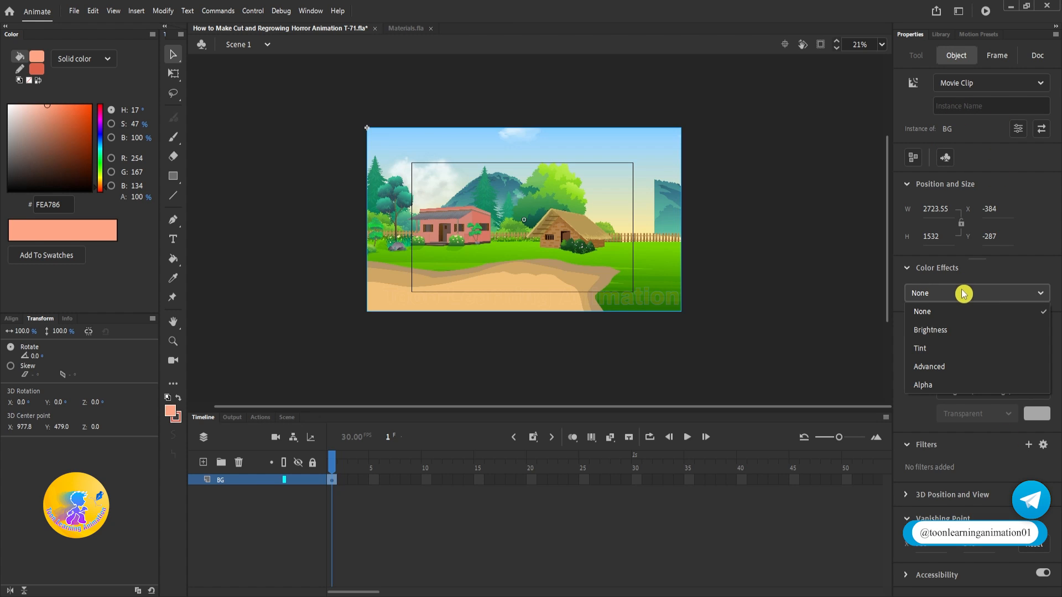
pyautogui.click(935, 349)
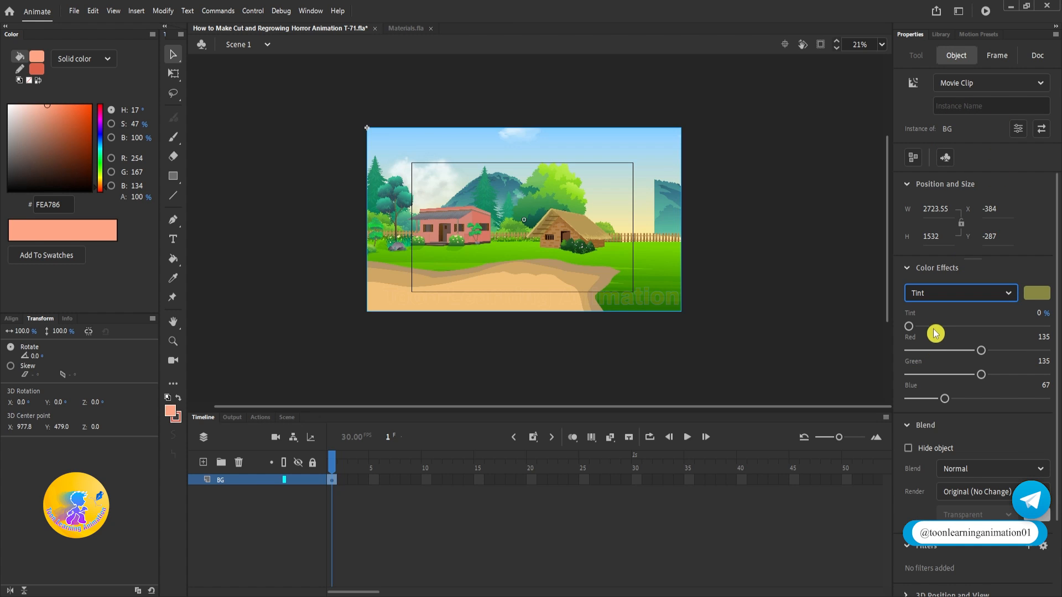
pyautogui.click(1044, 295)
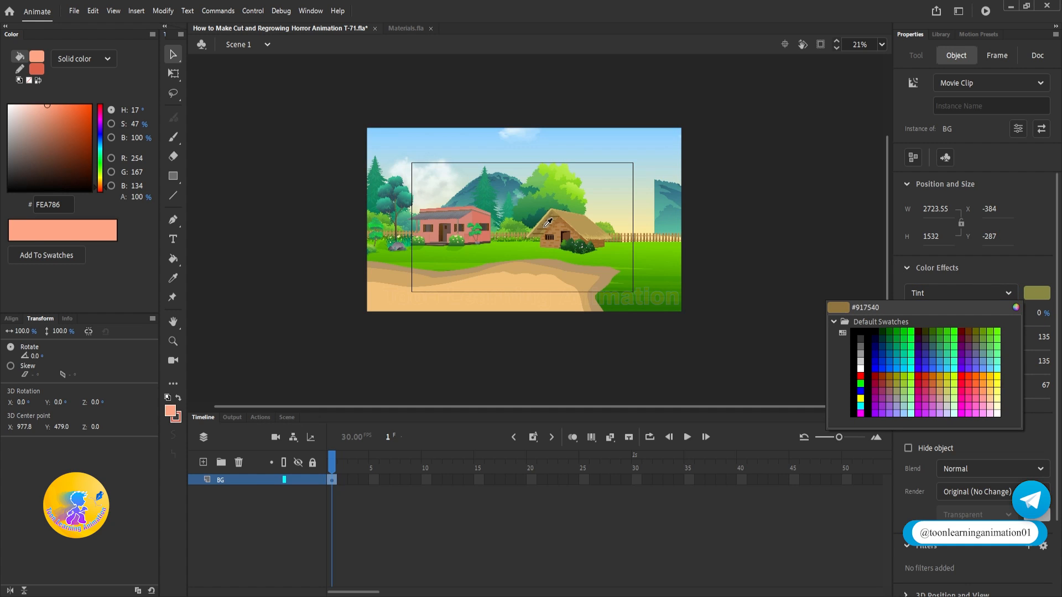
pyautogui.click(1040, 299)
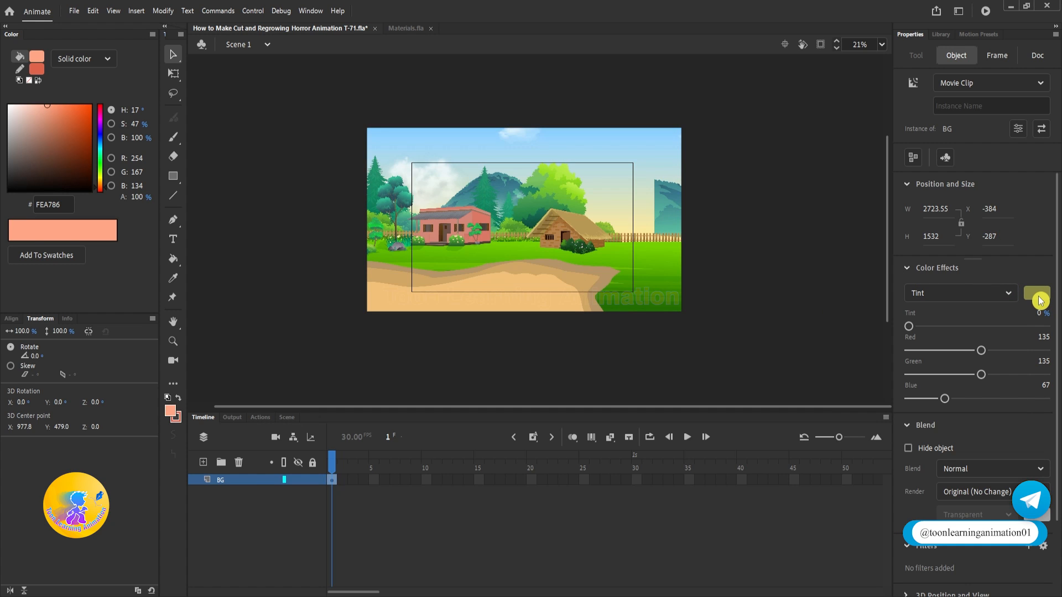
pyautogui.click(1040, 299)
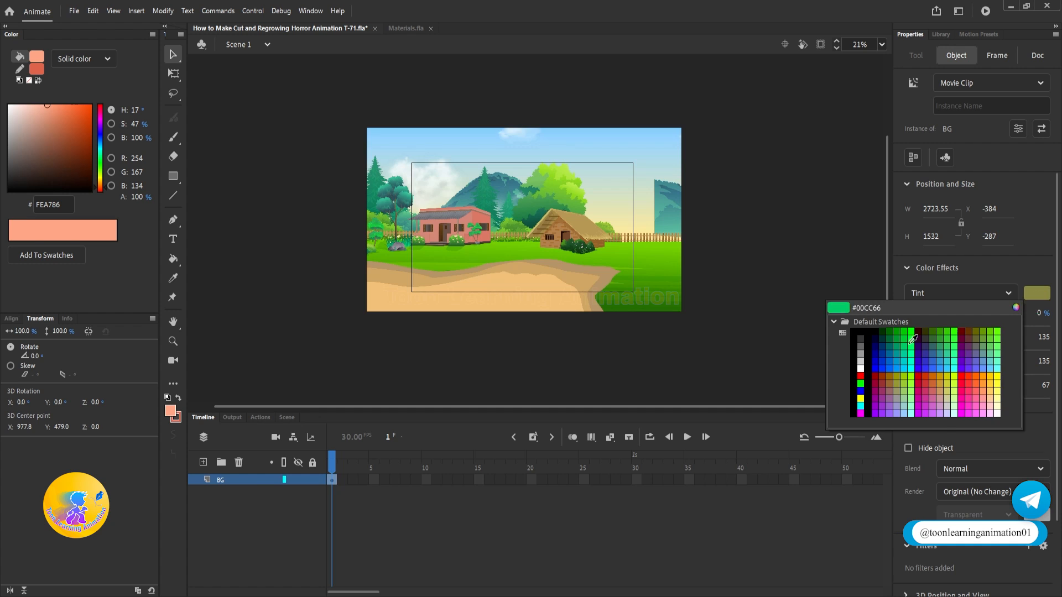
pyautogui.click(879, 333)
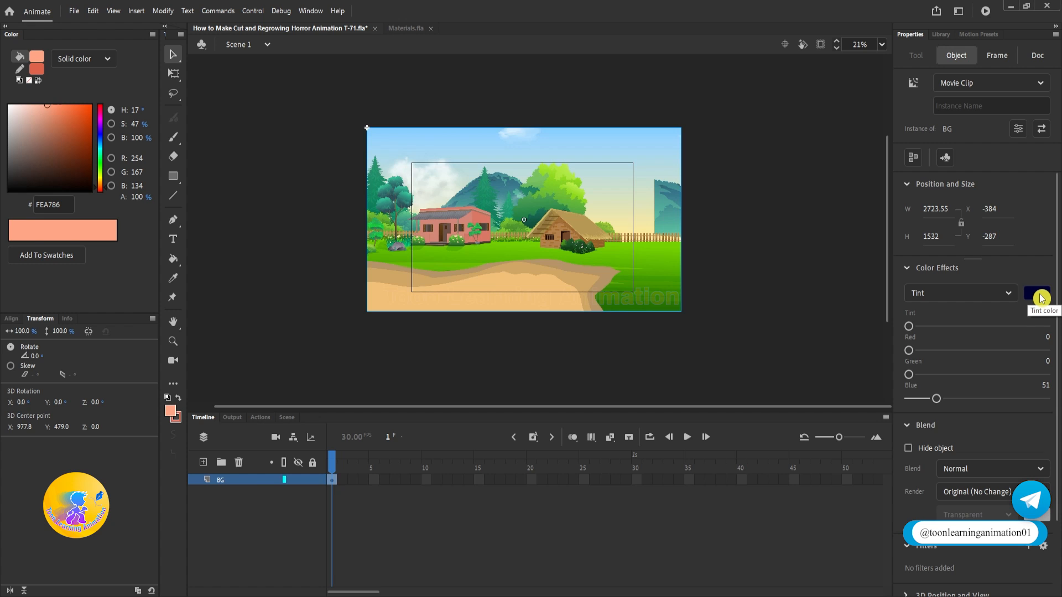
pyautogui.click(1042, 298)
pyautogui.click(1017, 307)
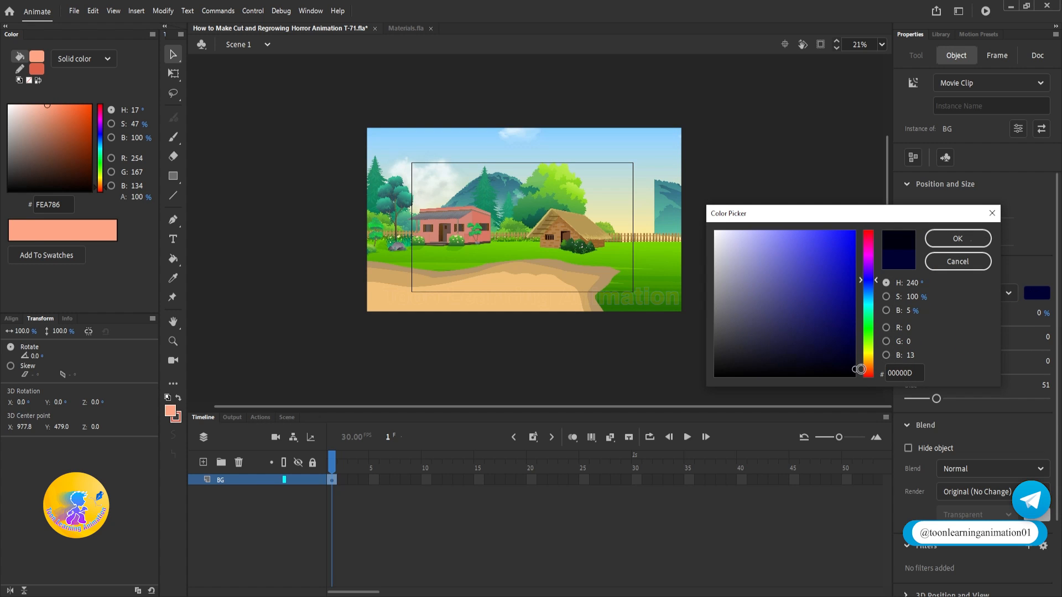
pyautogui.click(948, 237)
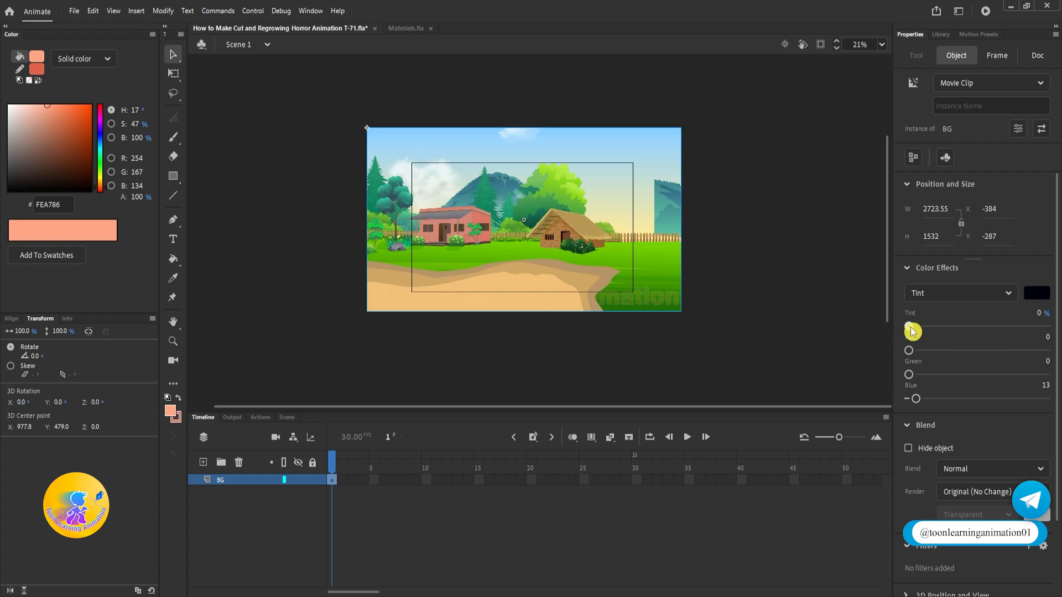
# Step: Set the background's tint strength to 86% for a dark night look
pyautogui.moveTo(912, 331); pyautogui.dragTo(1014, 339)
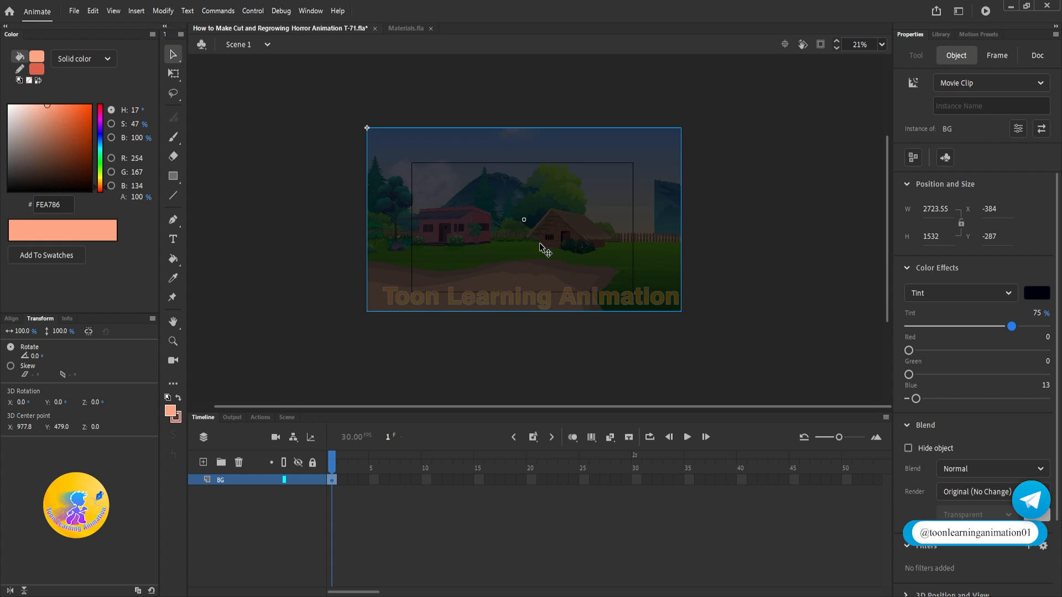
pyautogui.scroll(2, 544, 250)
pyautogui.moveTo(1014, 330); pyautogui.dragTo(1023, 330)
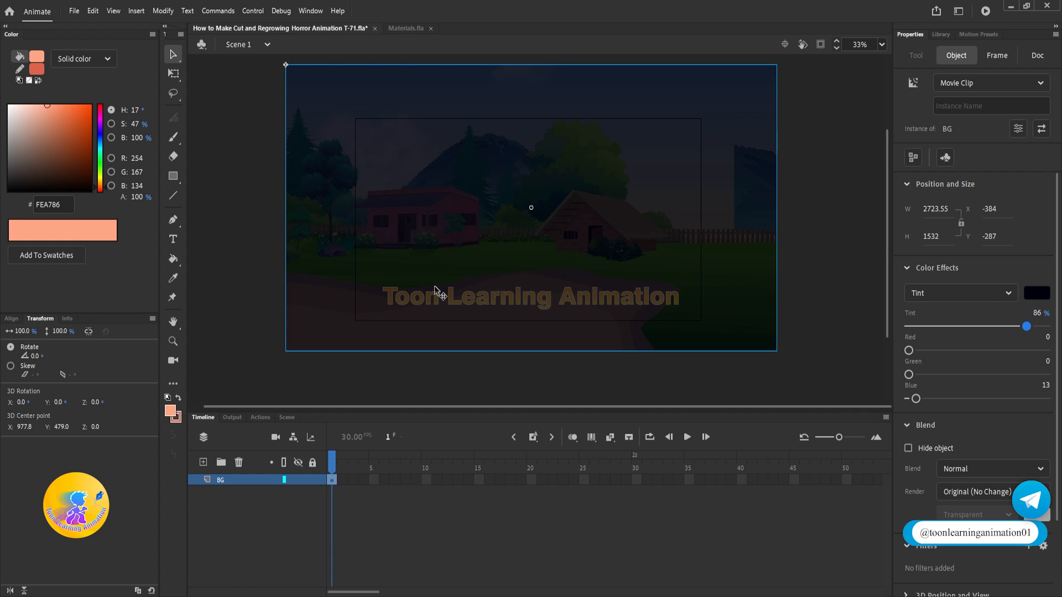
pyautogui.scroll(3, 531, 209)
pyautogui.scroll(-3, 485, 268)
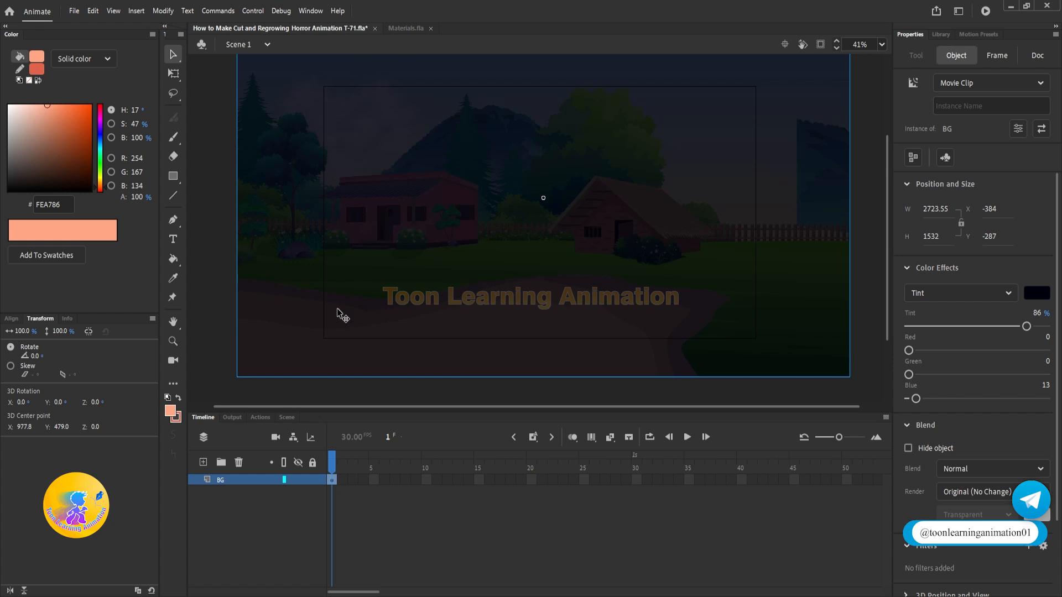
# Step: Lock the BG layer and paste the green witch from Materials.fla into a new layer above it
pyautogui.click(313, 480)
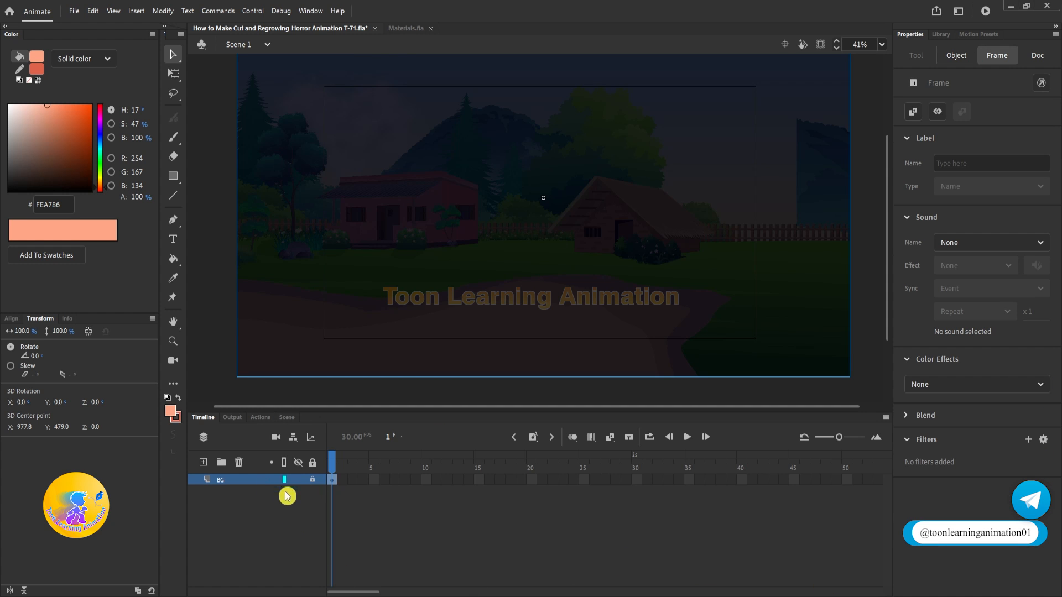
pyautogui.click(406, 28)
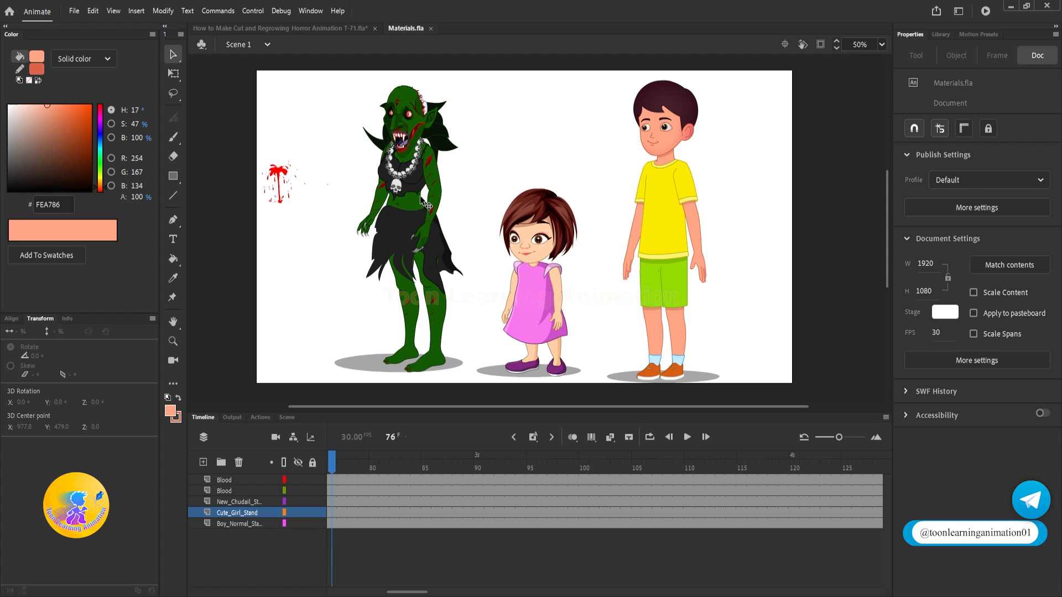
pyautogui.click(424, 202)
pyautogui.click(286, 31)
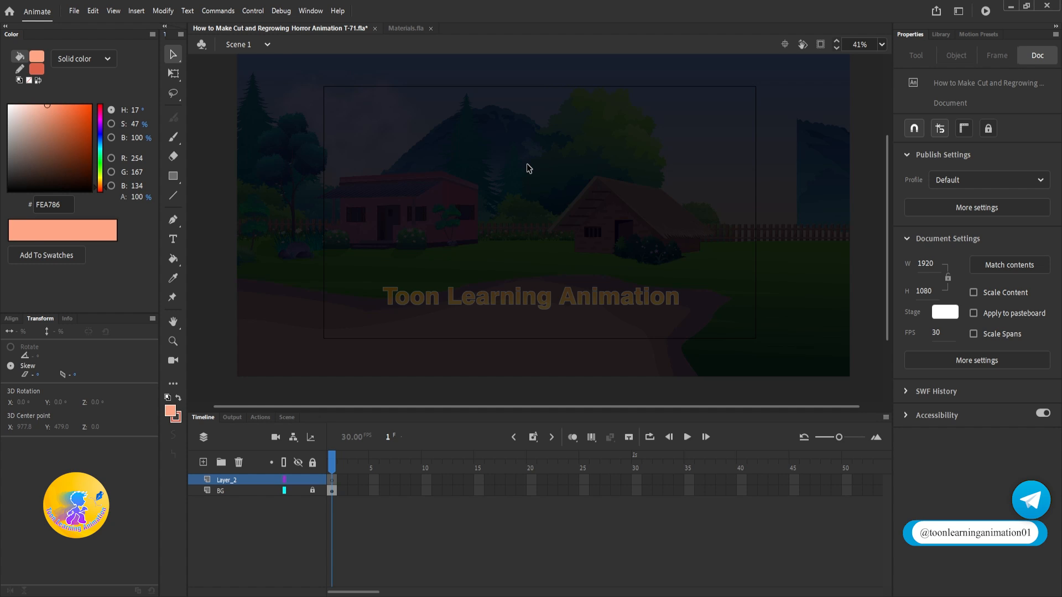
pyautogui.hotkey('ctrl', 'v')
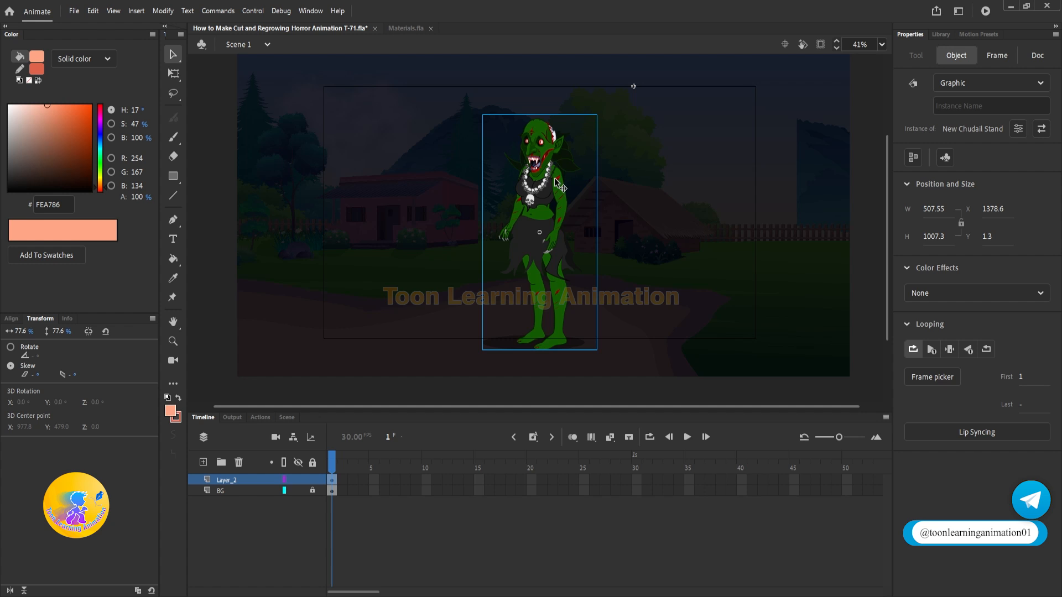
# Step: Scale the green witch proportionally to 42% and flip it horizontally
pyautogui.click(173, 79)
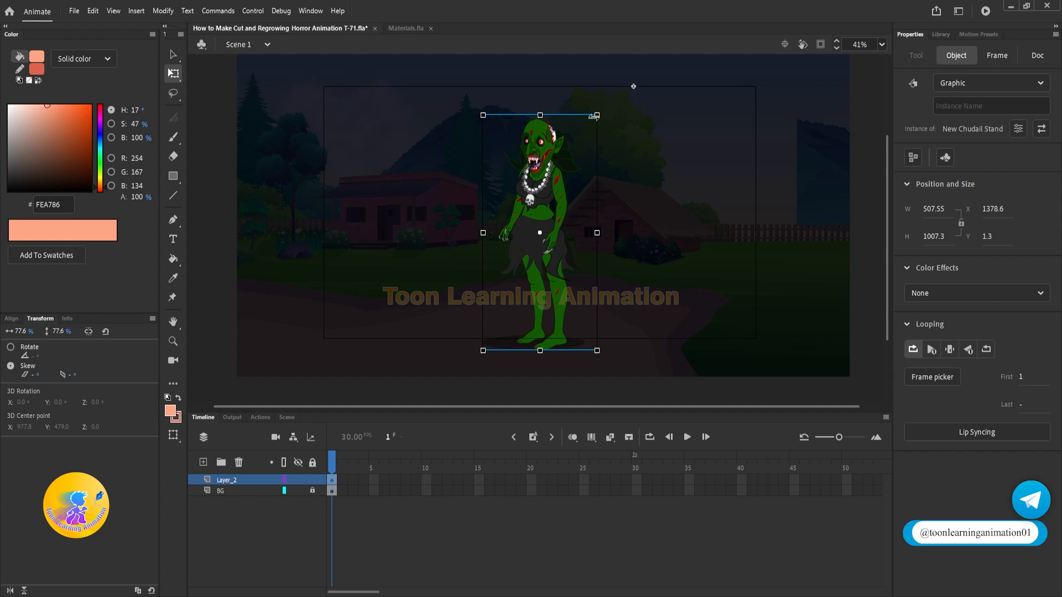
pyautogui.moveTo(596, 115); pyautogui.dragTo(579, 168)
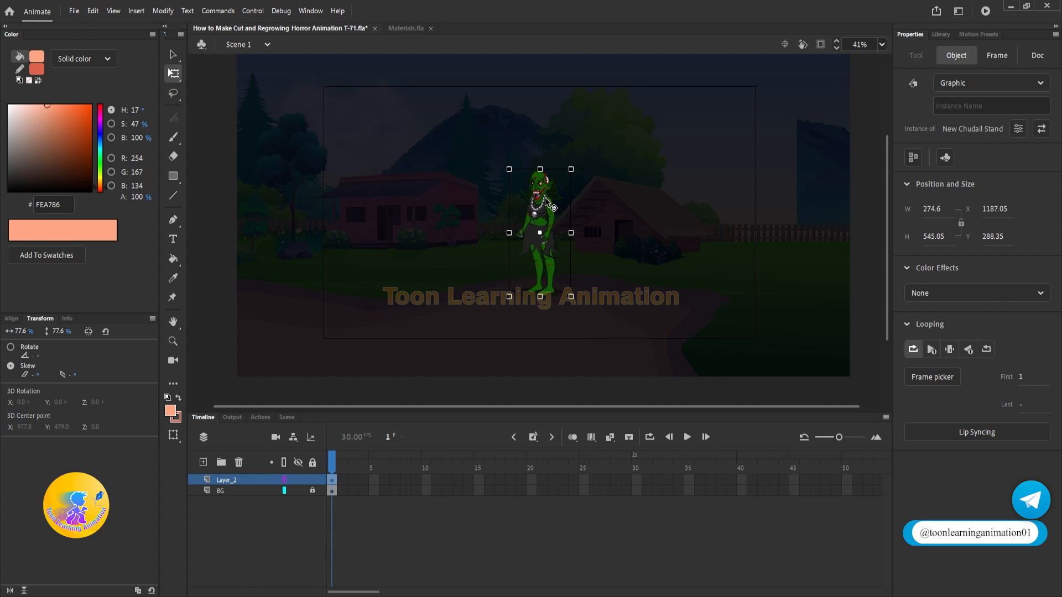
pyautogui.rightClick(541, 208)
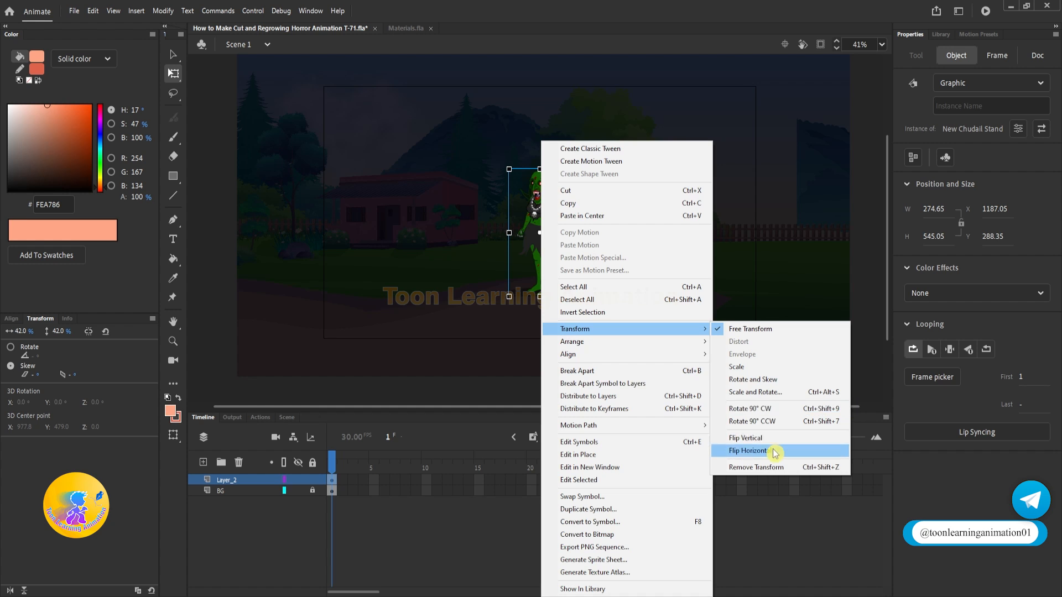
pyautogui.click(775, 448)
# Step: Move the witch onto the path in front of the pink house, at about X 104, Y 389
pyautogui.moveTo(554, 264); pyautogui.dragTo(411, 287)
pyautogui.scroll(3, 407, 242)
pyautogui.scroll(-2, 407, 242)
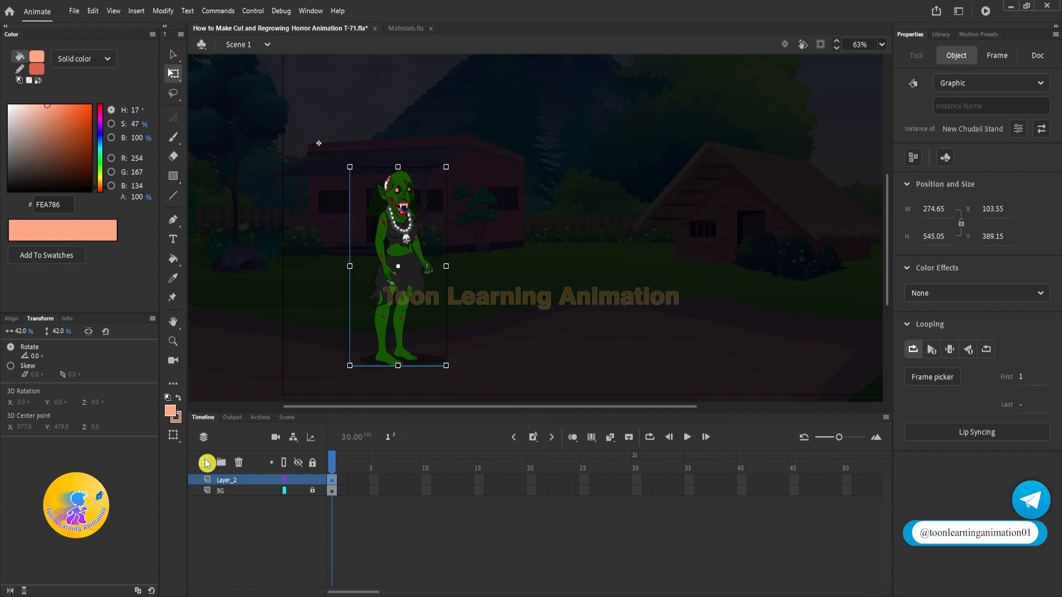
# Step: Add a new layer above the witch's layer and name it Env
pyautogui.click(206, 463)
pyautogui.doubleClick(232, 479)
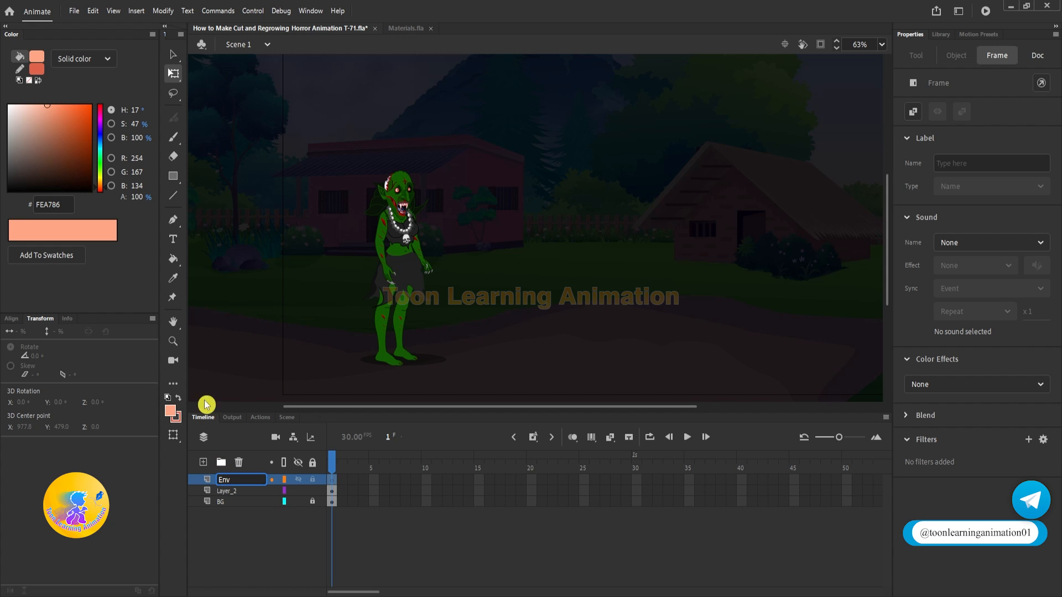
pyautogui.press('Return')
# Step: Draw a rectangle about 2724 by 1532 px on the Env layer, covering the entire background
pyautogui.press('r')
pyautogui.scroll(-1, 376, 218)
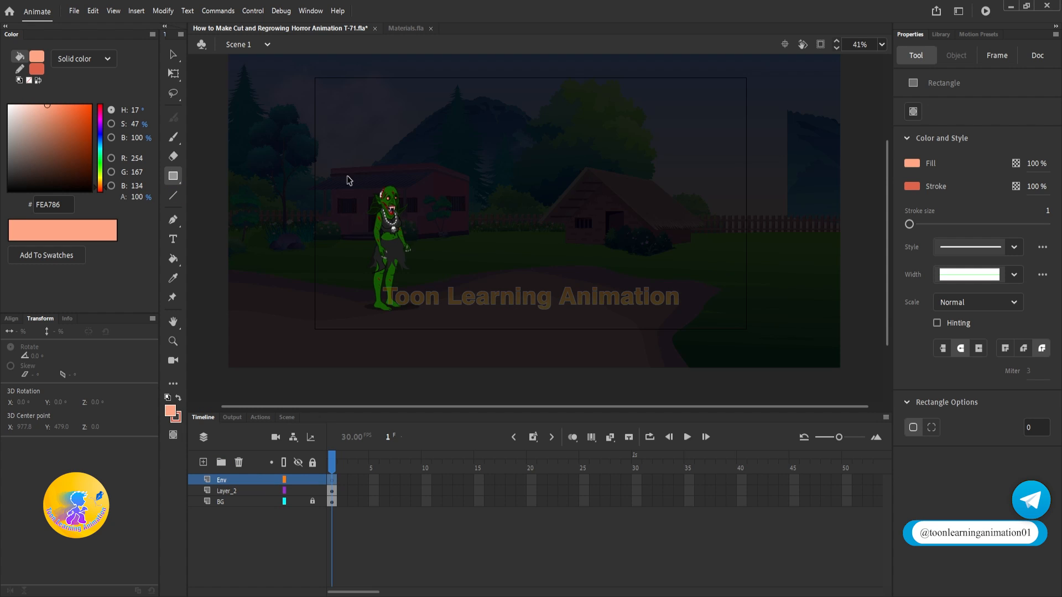
pyautogui.hotkey('ctrl', '-')
pyautogui.moveTo(371, 97); pyautogui.dragTo(687, 282)
pyautogui.press('v')
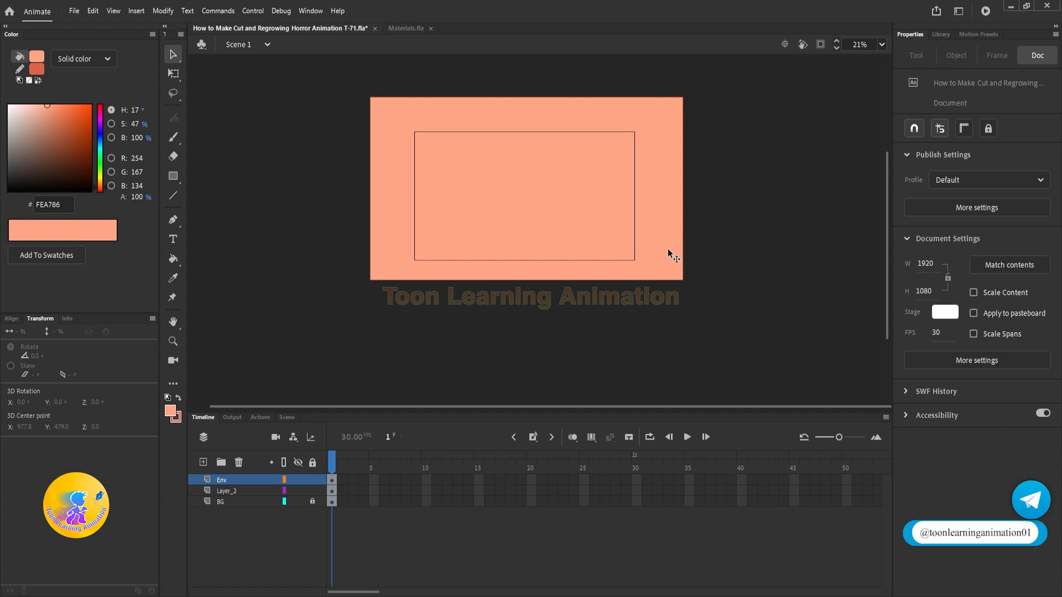
# Step: Change the rectangle's fill to the very dark blue 000017 with 15% alpha
pyautogui.click(457, 197)
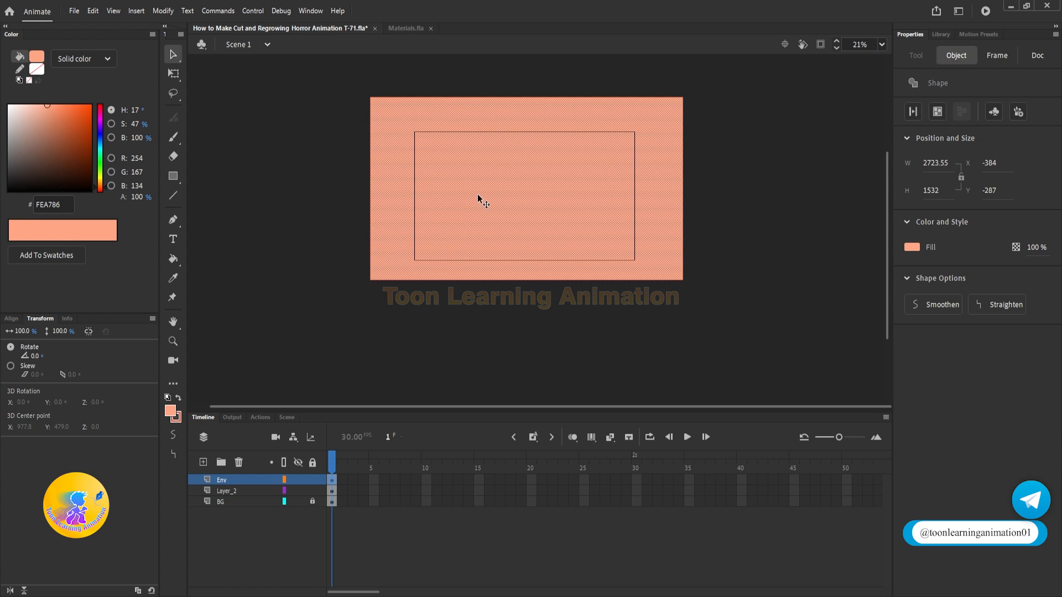
pyautogui.moveTo(102, 151); pyautogui.dragTo(101, 135)
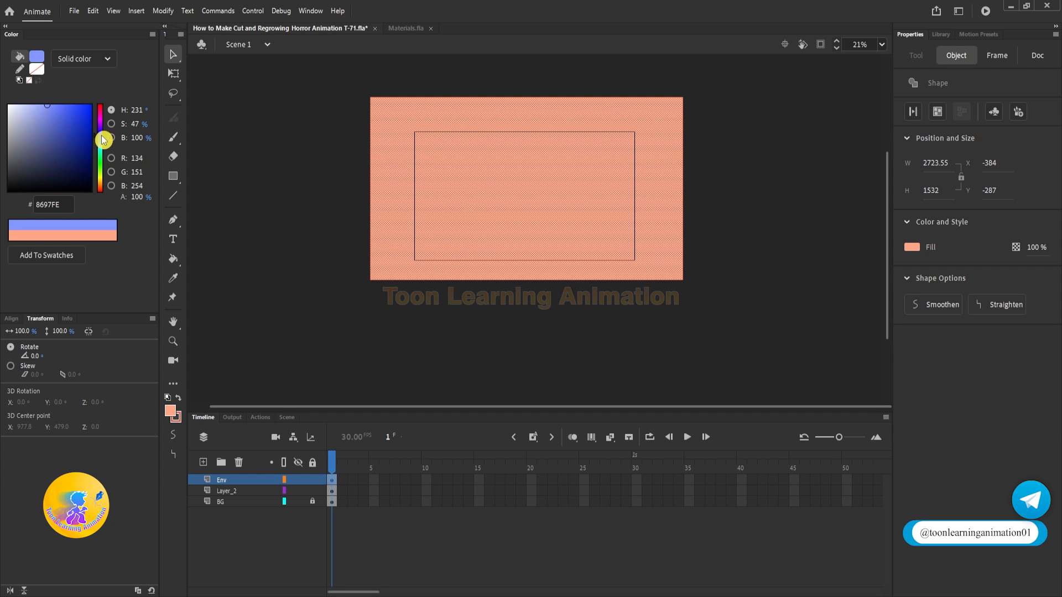
pyautogui.moveTo(88, 180); pyautogui.dragTo(123, 187)
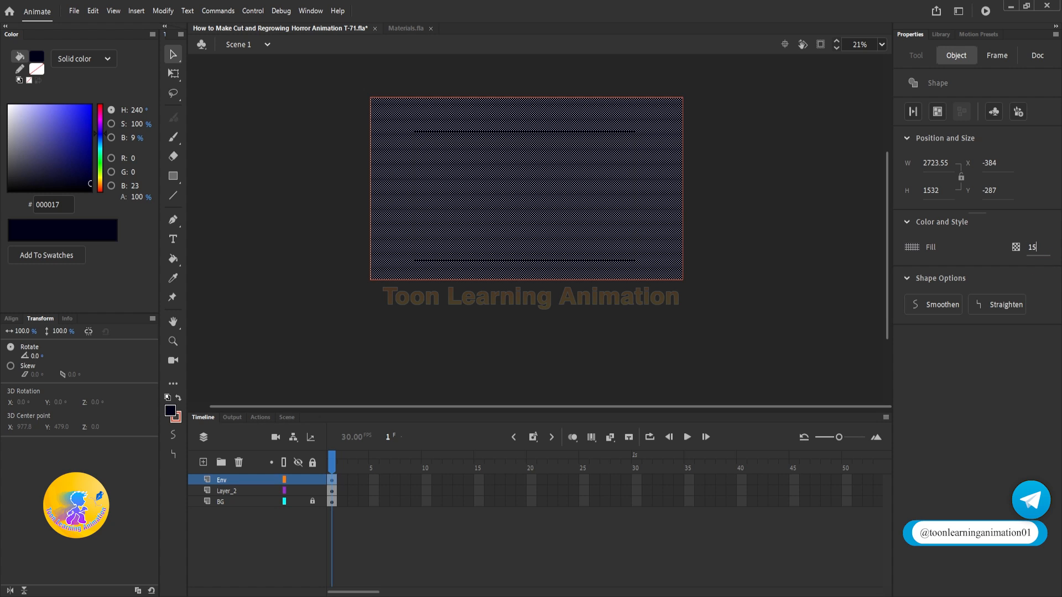
pyautogui.press('Return')
pyautogui.click(770, 299)
# Step: Delete the rectangle's entire red outline and lock the Env layer
pyautogui.doubleClick(676, 280)
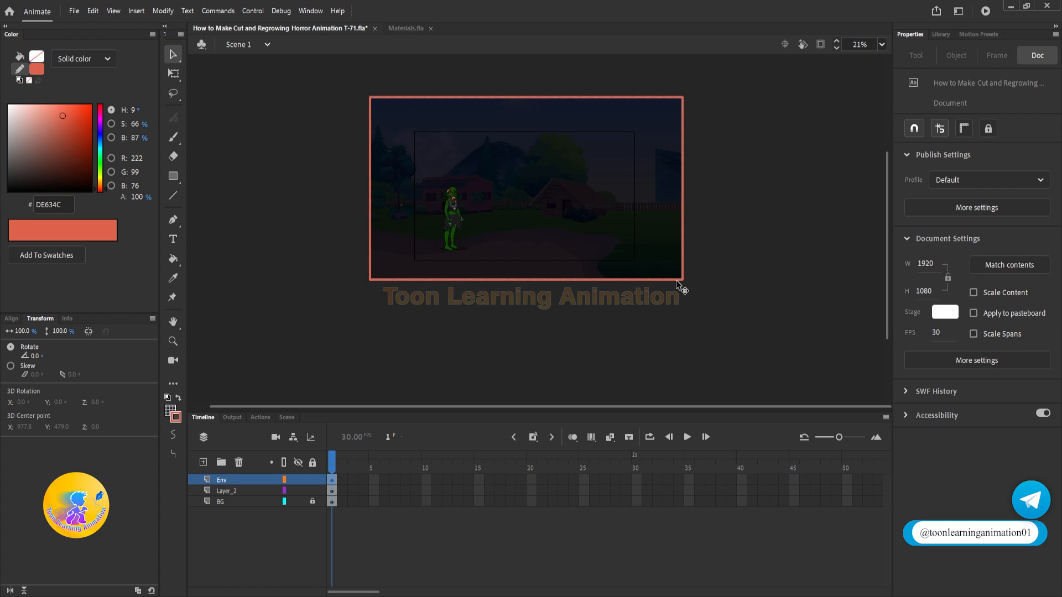
pyautogui.press('Delete')
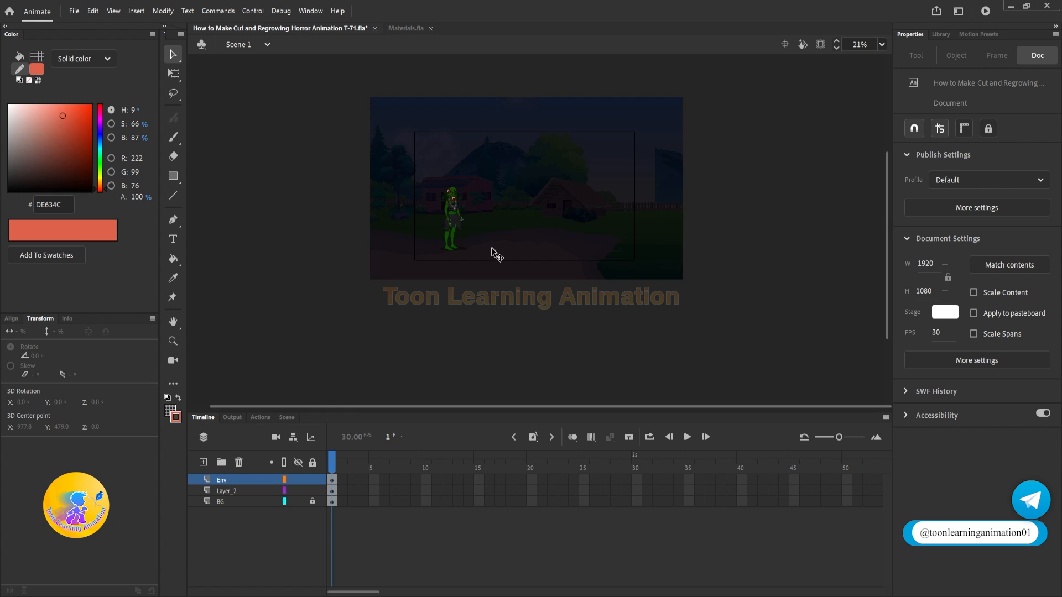
pyautogui.click(313, 480)
pyautogui.scroll(5, 473, 202)
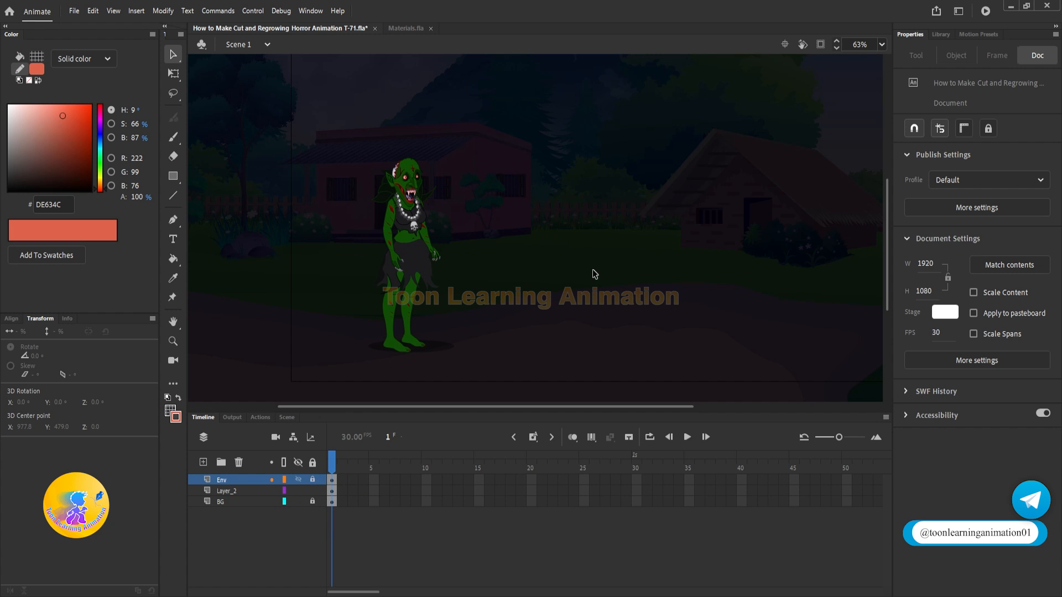
# Step: Rename the witch's layer, Layer_2, as Chudail
pyautogui.scroll(-5, 532, 281)
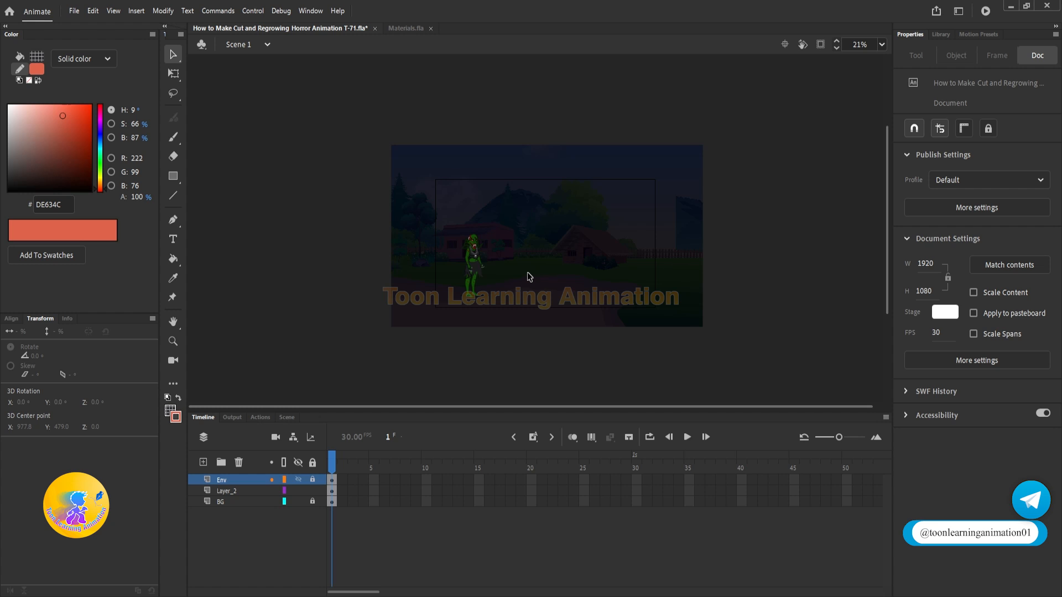
pyautogui.click(224, 491)
pyautogui.scroll(4, 480, 282)
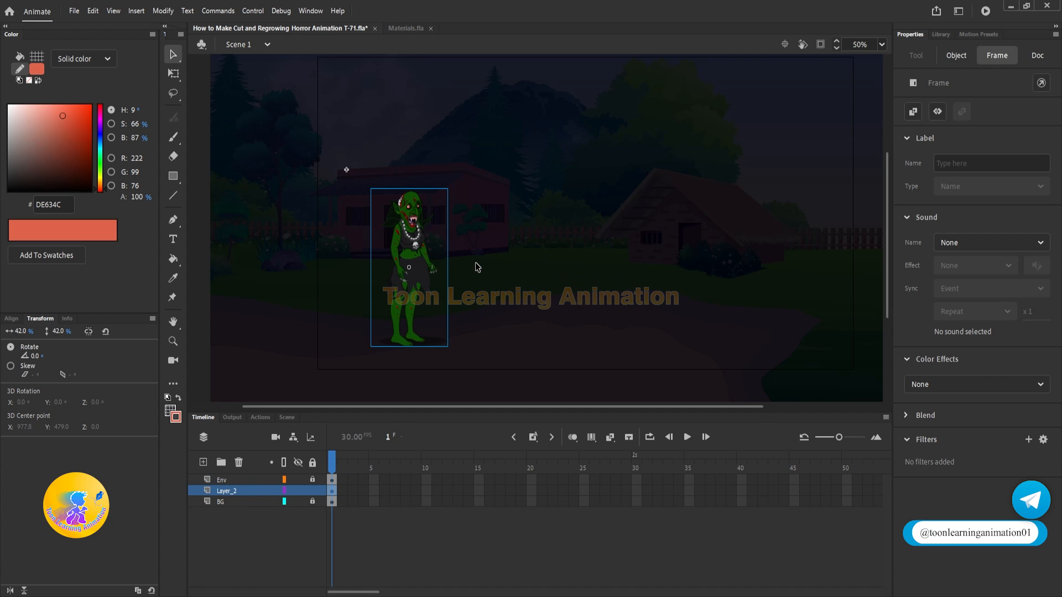
pyautogui.doubleClick(230, 491)
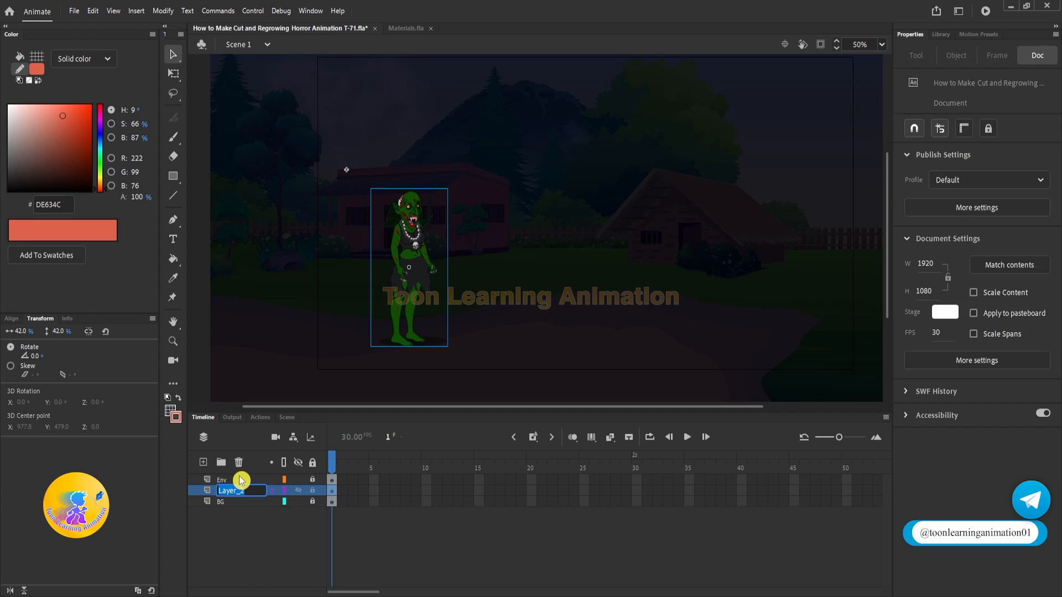
pyautogui.write('Chudail')
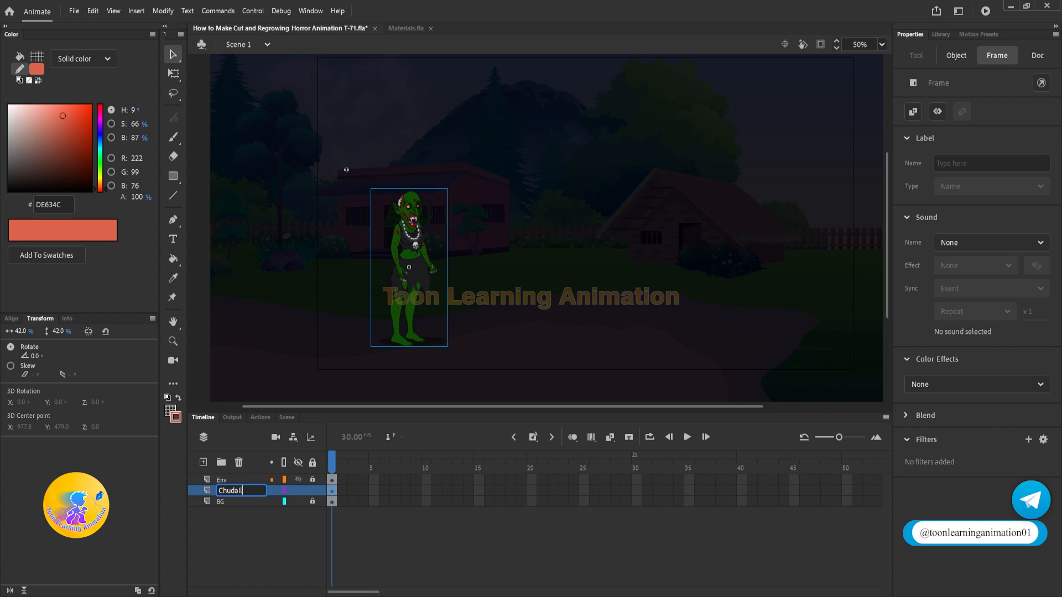
pyautogui.click(346, 170)
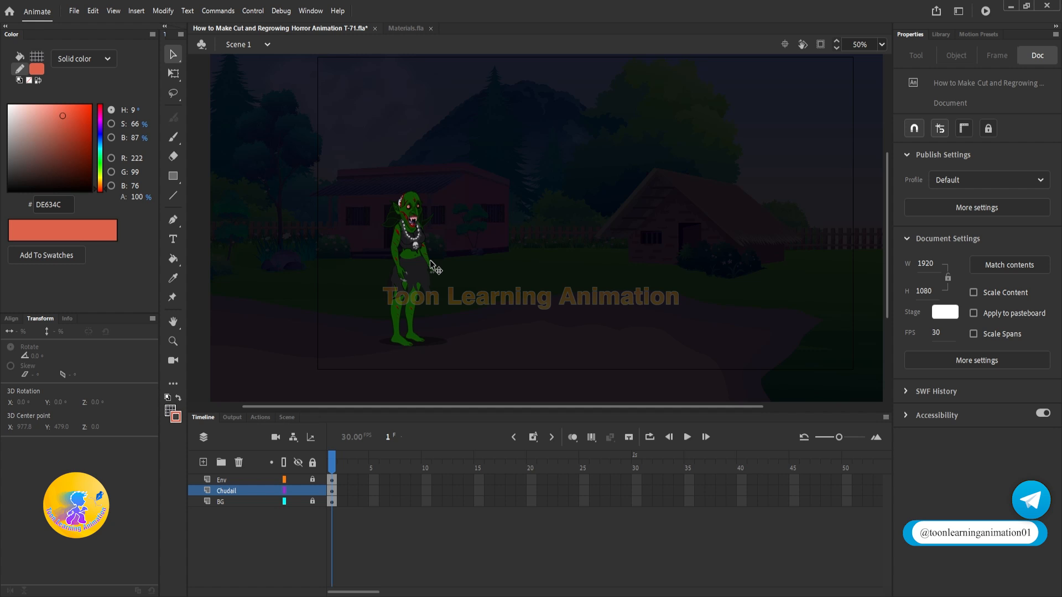
# Step: Open the witch's standing symbol for editing, show all its body-part layers and play through its animation
pyautogui.doubleClick(434, 271)
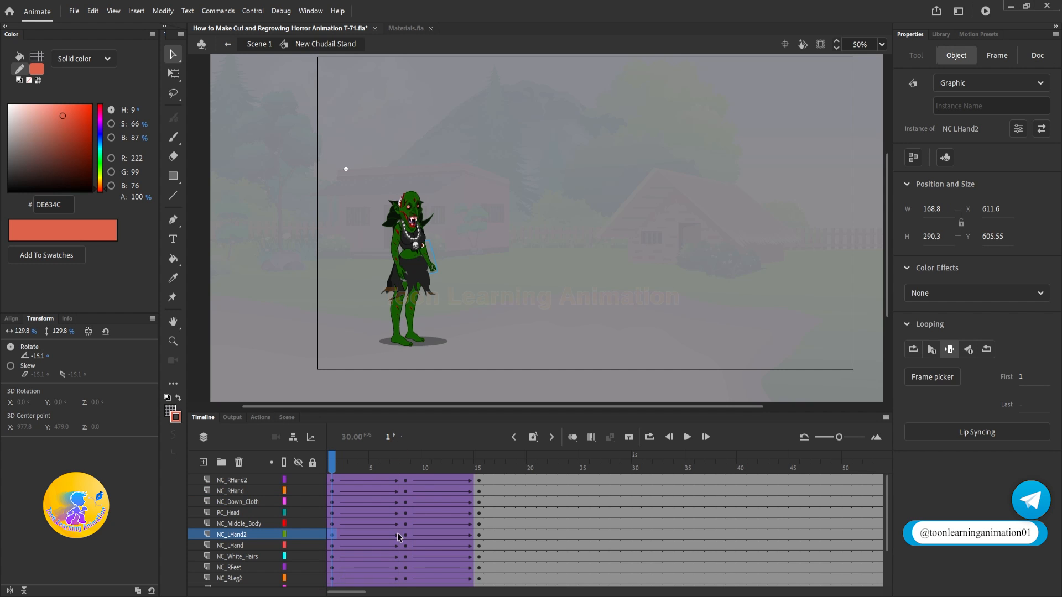
pyautogui.moveTo(443, 412); pyautogui.dragTo(443, 344)
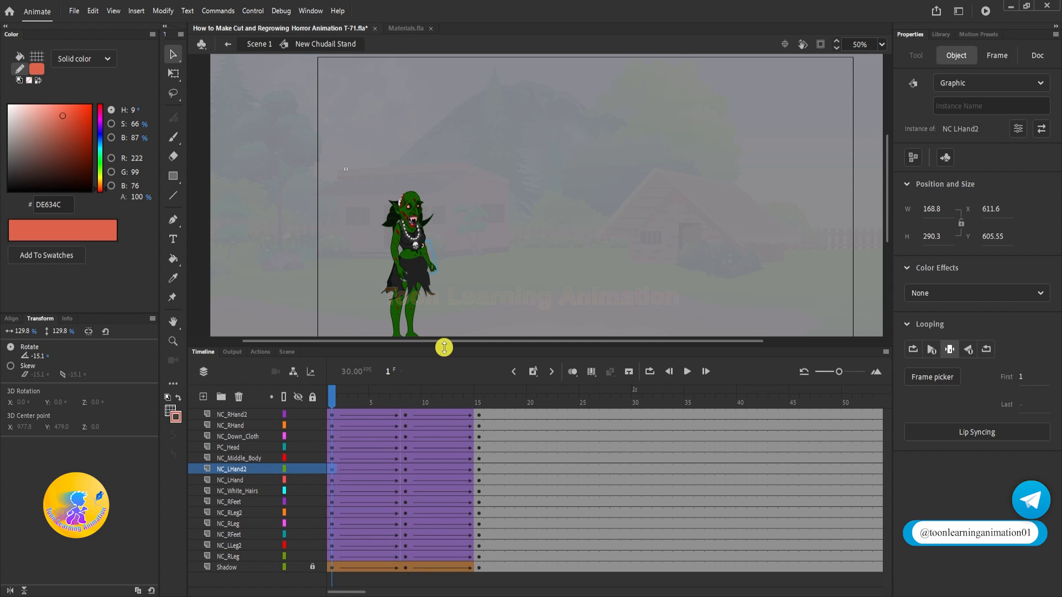
pyautogui.press('Return')
pyautogui.moveTo(415, 402); pyautogui.dragTo(262, 413)
# Step: Rotate the NC_LHand and NC_LHand2 arm parts together at frame 1 so the arm stretches out horizontally in front
pyautogui.scroll(5, 440, 269)
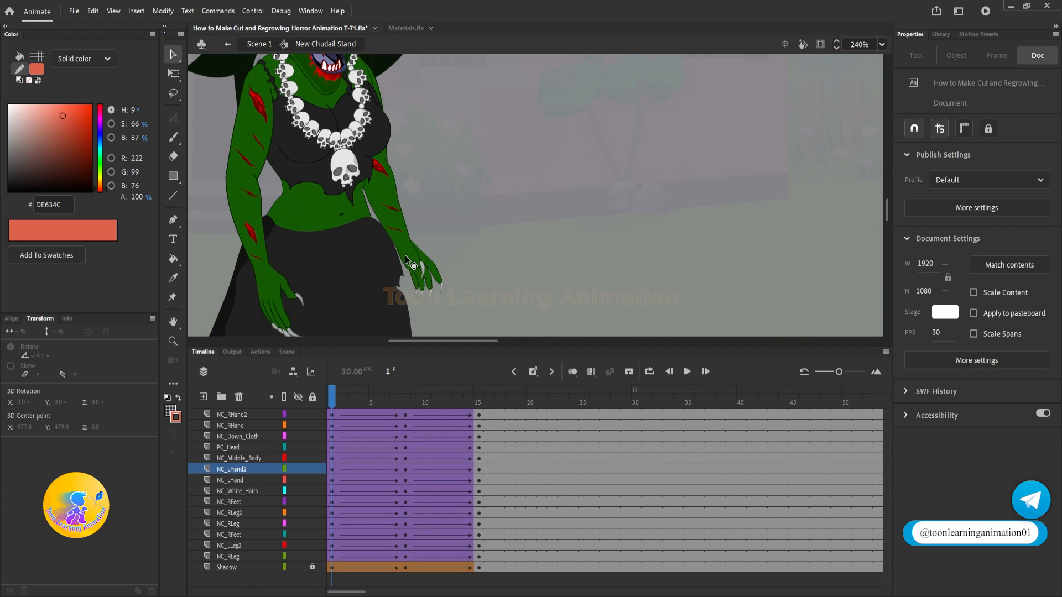
pyautogui.click(411, 261)
pyautogui.scroll(-3, 420, 202)
pyautogui.scroll(3, 422, 196)
pyautogui.keyDown('shift'); pyautogui.click(388, 204); pyautogui.keyUp('shift')
pyautogui.click(172, 72)
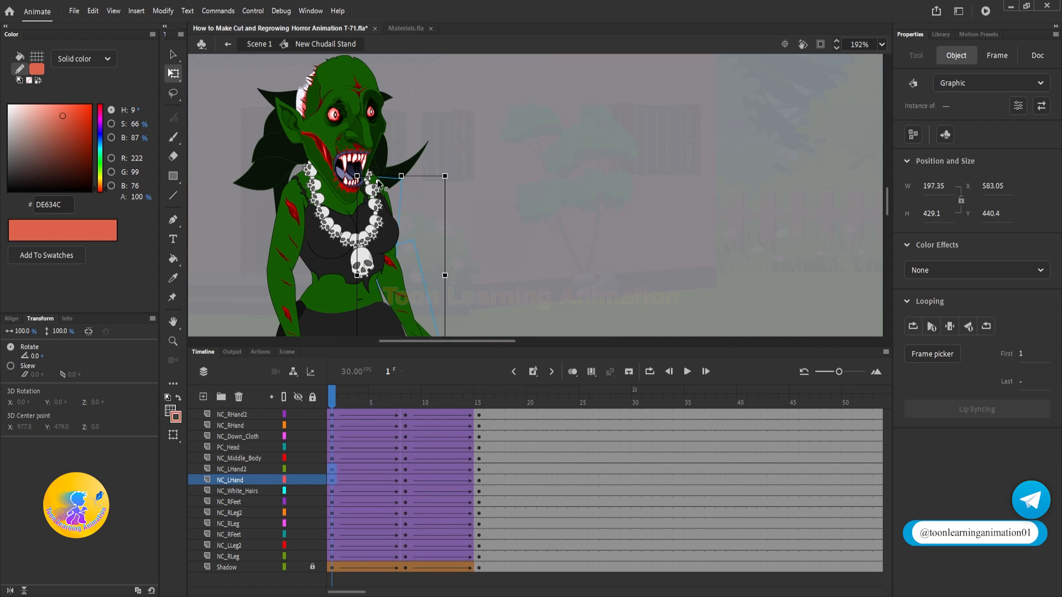
pyautogui.moveTo(378, 183); pyautogui.dragTo(489, 199)
pyautogui.scroll(3, 491, 200)
# Step: Clear the old keyframes and tweens on NC_LHand and NC_LHand2, and insert new keyframes at frames 15 and 8
pyautogui.click(479, 480)
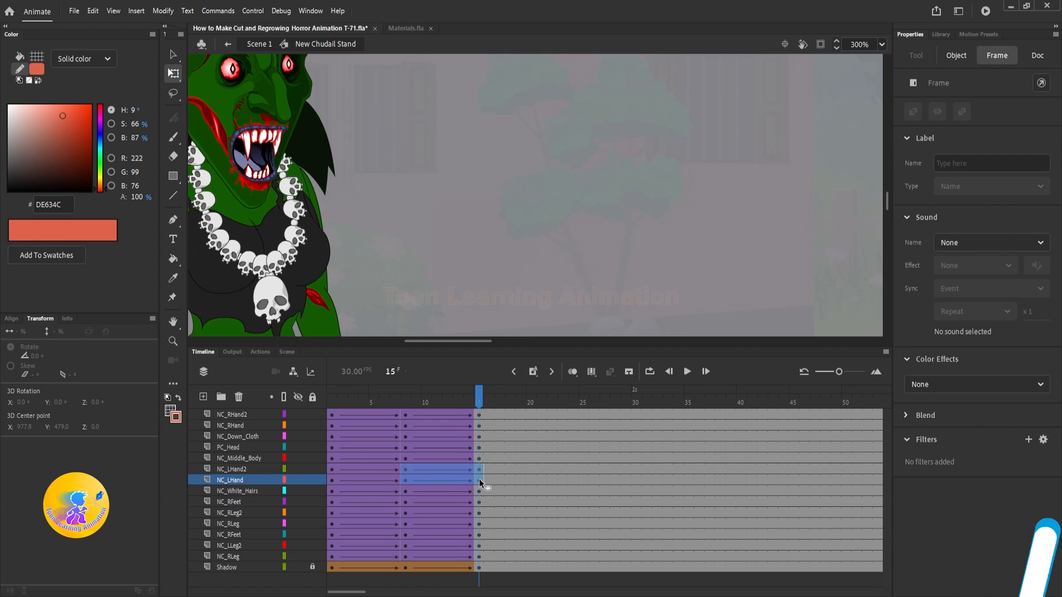
pyautogui.hotkey('shift', 'F6')
pyautogui.rightClick(480, 482)
pyautogui.click(531, 143)
pyautogui.moveTo(479, 470); pyautogui.dragTo(479, 482)
pyautogui.press('F6')
pyautogui.moveTo(406, 470); pyautogui.dragTo(407, 480)
pyautogui.press('F6')
# Step: Nudge the outstretched arm slightly down and to the right at its keyframes so it follows the body's movement
pyautogui.moveTo(406, 400); pyautogui.dragTo(482, 409)
pyautogui.click(412, 236)
pyautogui.keyDown('shift'); pyautogui.click(376, 219); pyautogui.keyUp('shift')
pyautogui.press('Down')
pyautogui.press('Down')
pyautogui.press('Down')
pyautogui.press('Down')
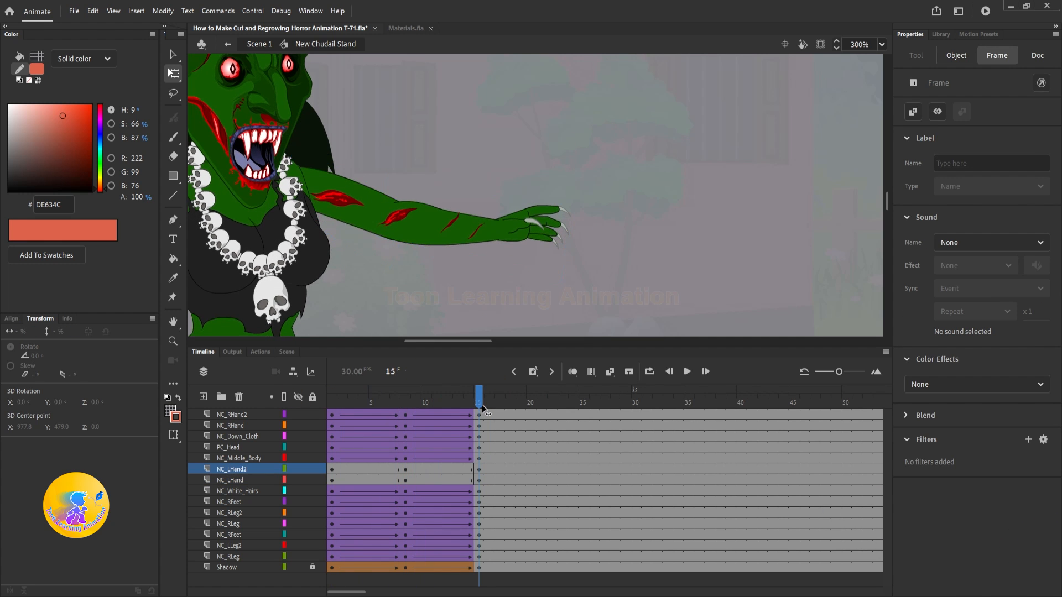
pyautogui.click(425, 228)
pyautogui.keyDown('shift'); pyautogui.click(381, 215); pyautogui.keyUp('shift')
pyautogui.press('Right')
pyautogui.press('Right')
pyautogui.press('Right')
pyautogui.press('Right')
pyautogui.press('Right')
pyautogui.press('Right')
pyautogui.press('Right')
pyautogui.press('Right')
pyautogui.press('Right')
# Step: Create classic tweens across both spans of NC_LHand and NC_LHand2, and play the arm animation
pyautogui.rightClick(387, 479)
pyautogui.moveTo(416, 469); pyautogui.dragTo(353, 480)
pyautogui.click(443, 143)
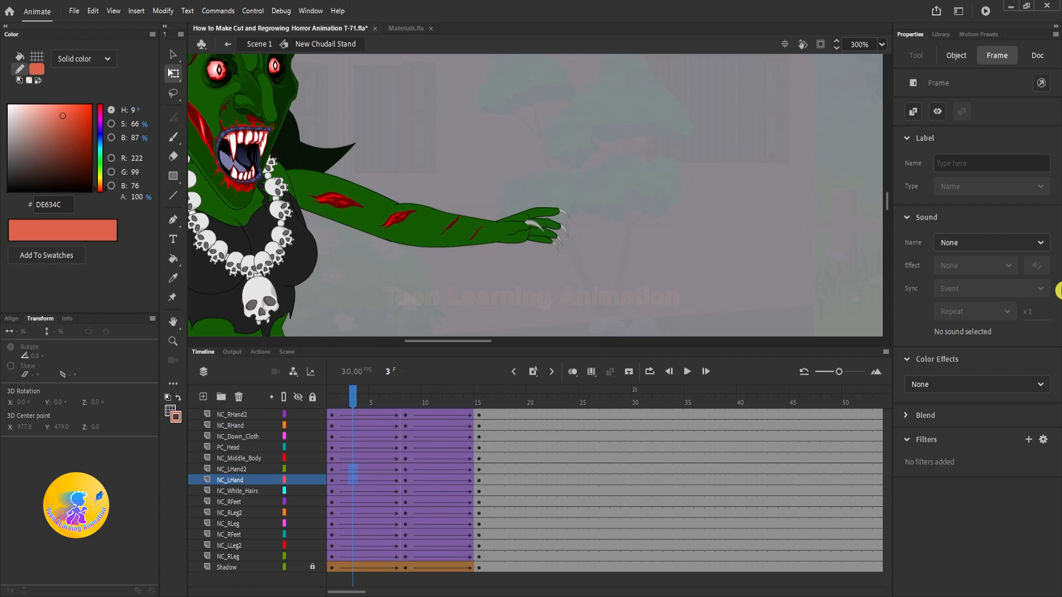
pyautogui.press('Return')
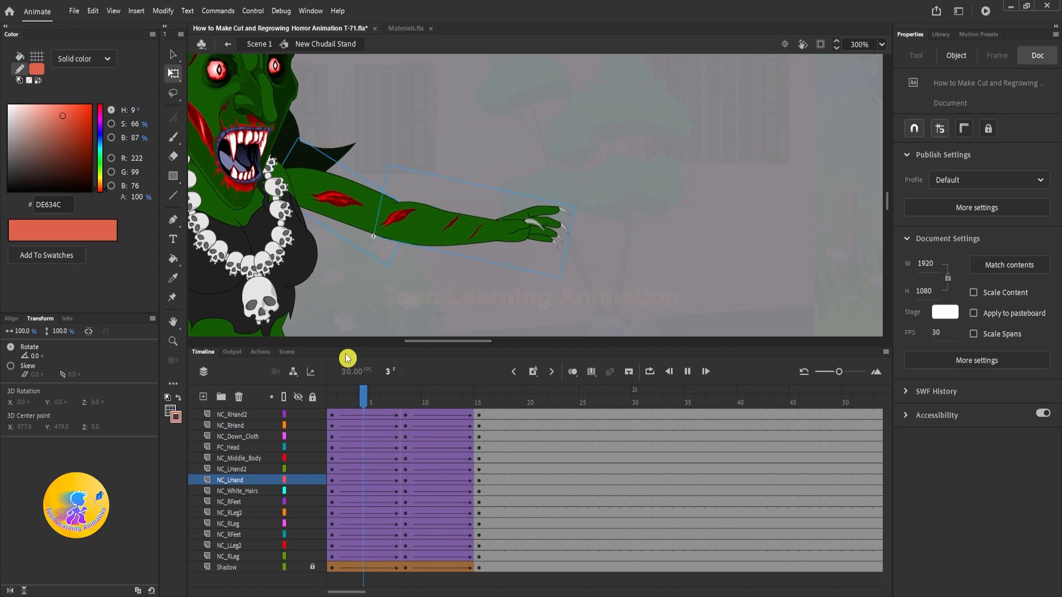
pyautogui.press('Return')
# Step: Examine the hand poses stored in the frames of the NC LHand2 forearm symbol
pyautogui.press('v')
pyautogui.doubleClick(525, 239)
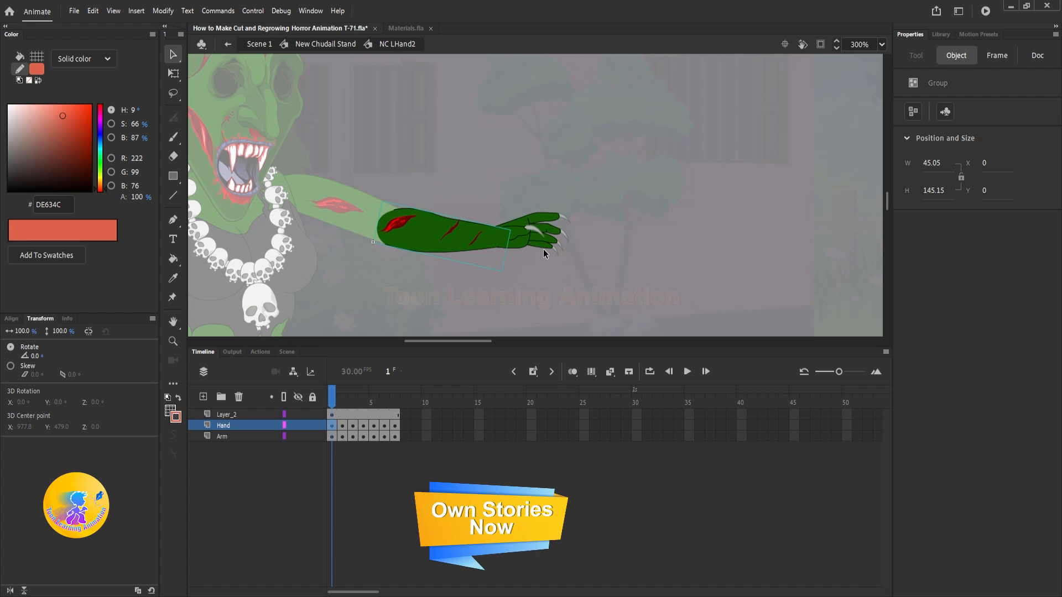
pyautogui.click(383, 397)
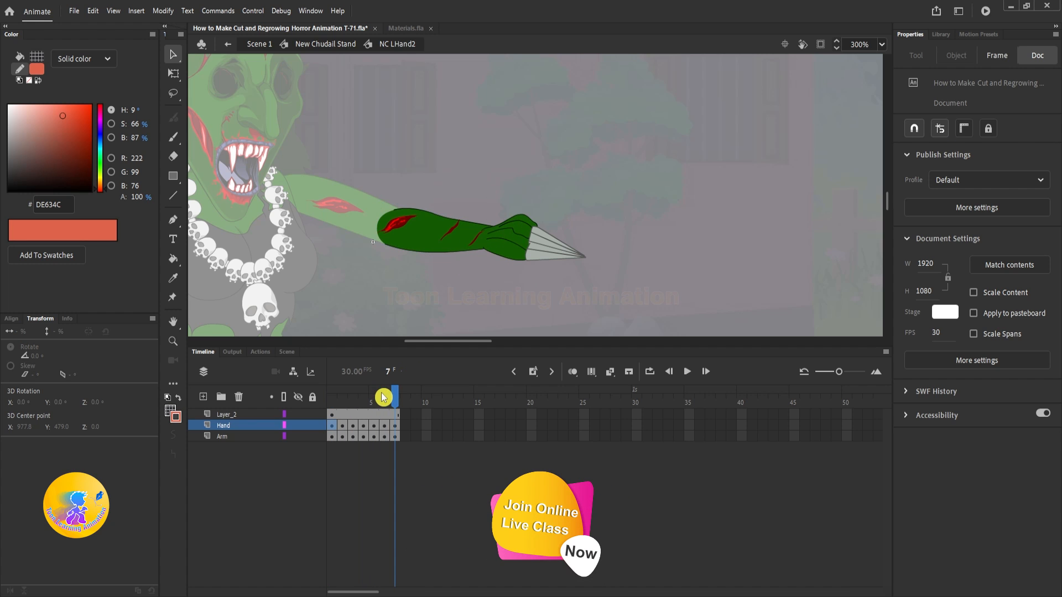
pyautogui.moveTo(352, 398); pyautogui.dragTo(303, 403)
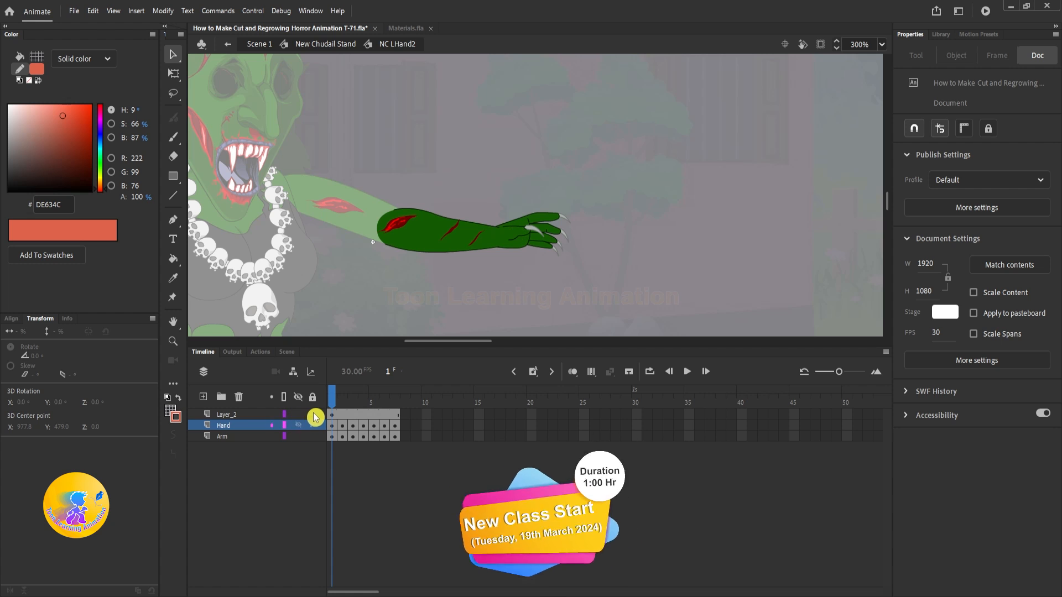
pyautogui.doubleClick(643, 190)
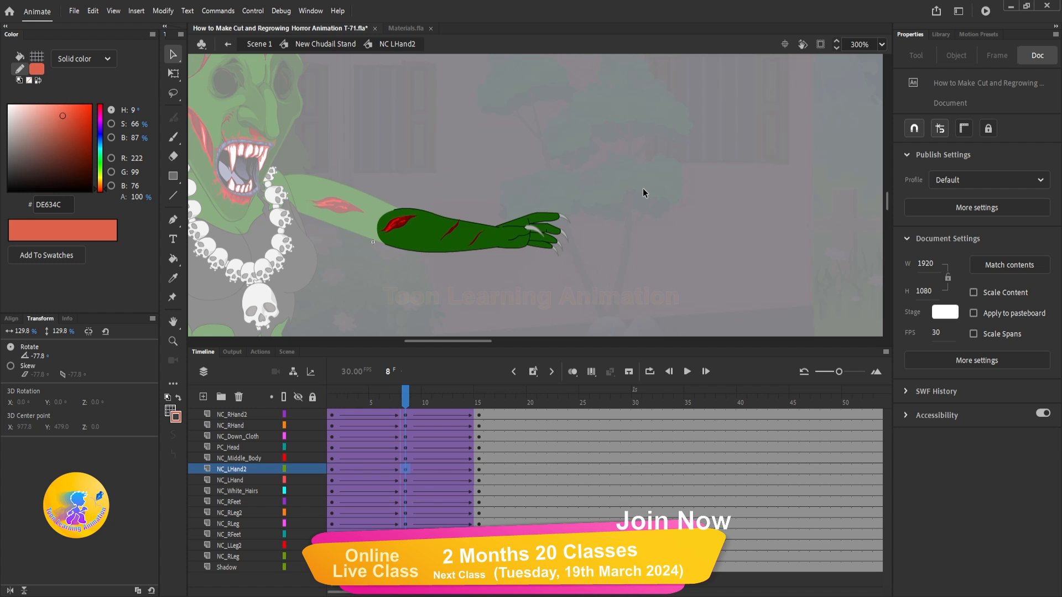
# Step: Clear every keyframe after frame 1 on Layer_2, Hand and Arm inside the NC LHand2 symbol
pyautogui.doubleClick(517, 250)
pyautogui.moveTo(343, 418); pyautogui.dragTo(479, 437)
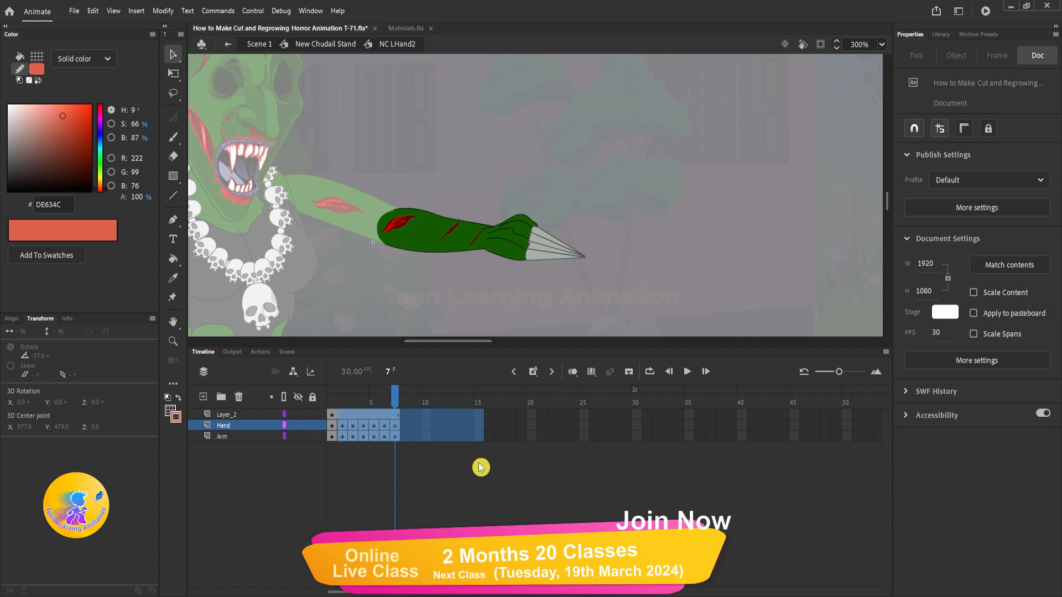
pyautogui.hotkey('shift', 'F6')
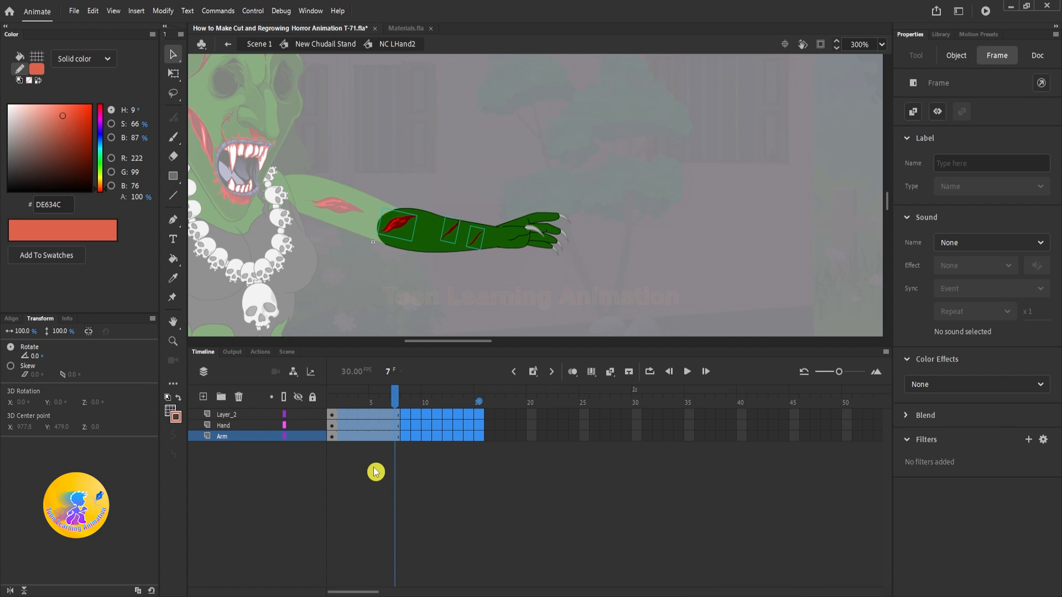
pyautogui.click(375, 472)
pyautogui.moveTo(373, 398); pyautogui.dragTo(304, 404)
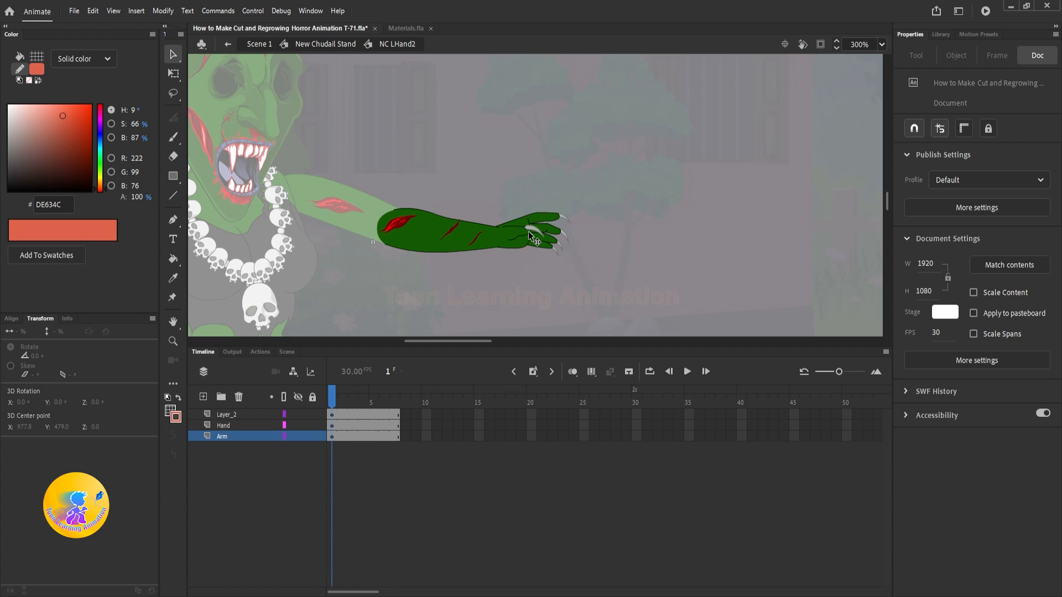
pyautogui.scroll(5, 528, 231)
pyautogui.click(454, 227)
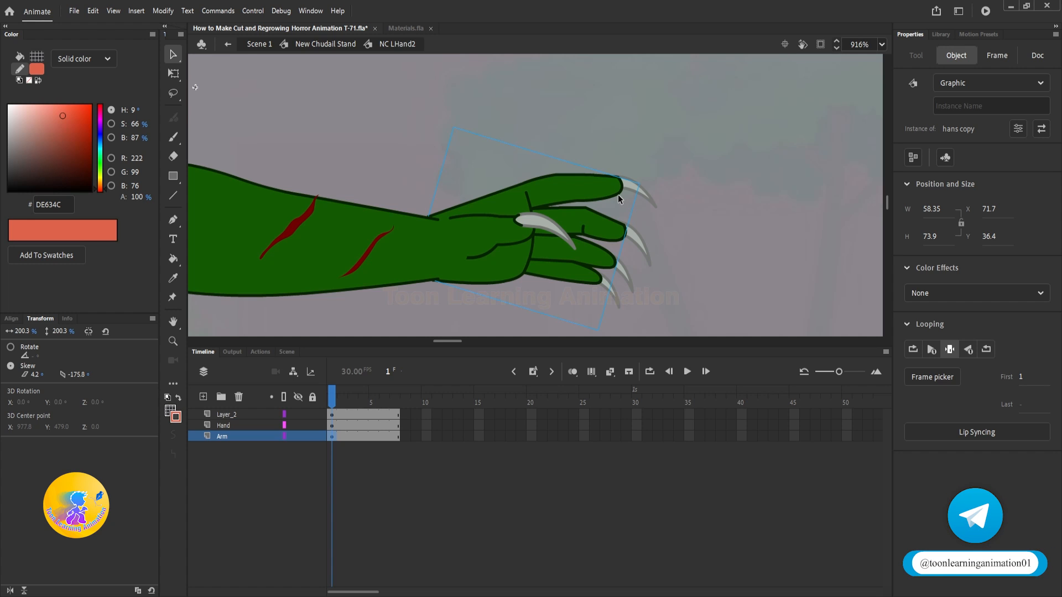
pyautogui.click(552, 209)
pyautogui.moveTo(552, 209); pyautogui.dragTo(522, 224)
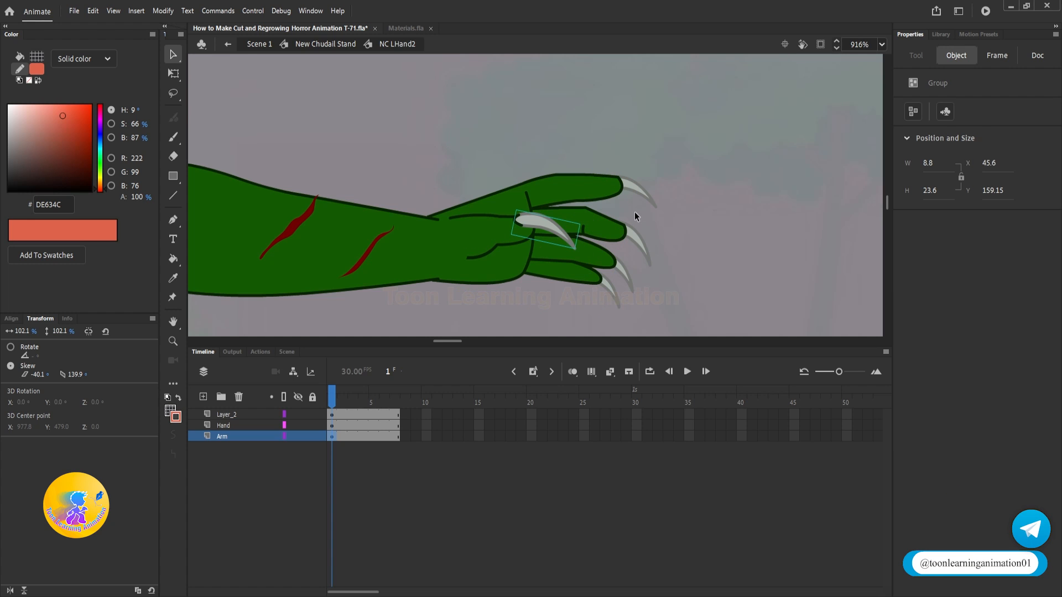
pyautogui.click(636, 215)
pyautogui.moveTo(587, 242); pyautogui.dragTo(698, 194)
pyautogui.moveTo(602, 232); pyautogui.dragTo(672, 199)
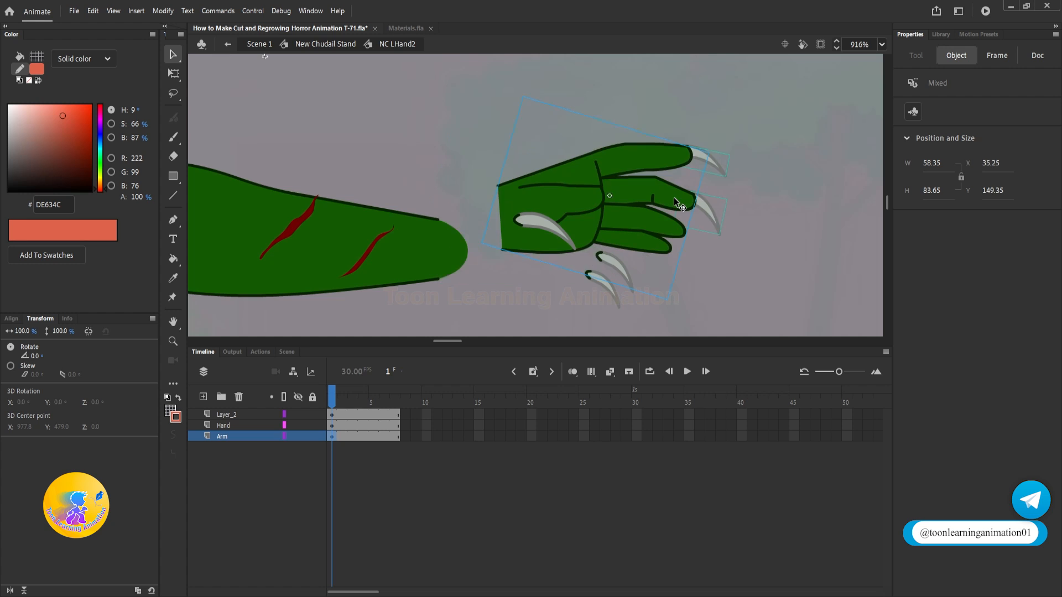
pyautogui.hotkey('ctrl', 'z')
pyautogui.click(696, 234)
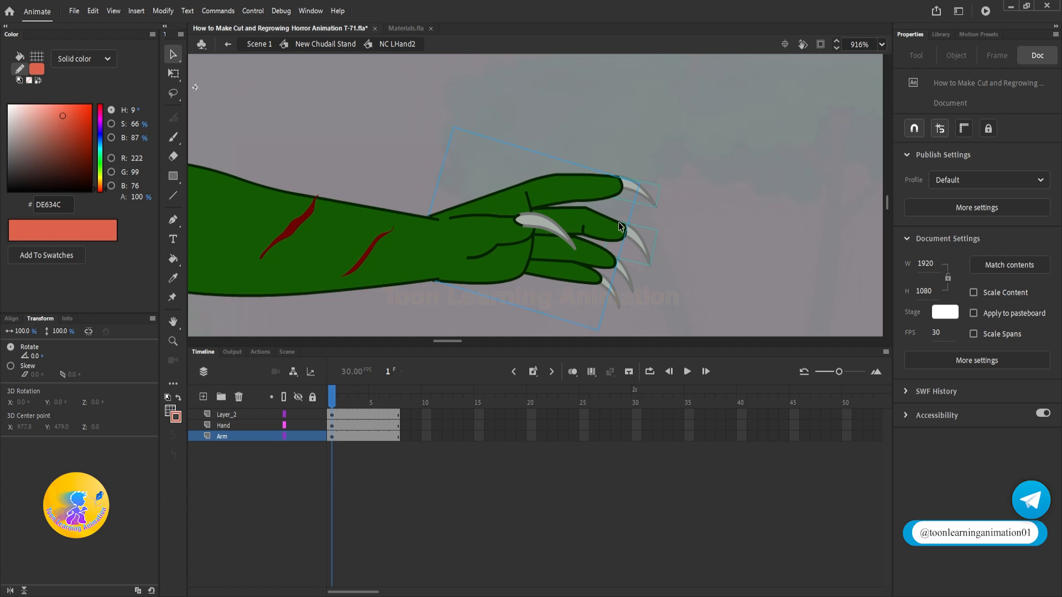
# Step: Break apart the hans copy hand symbol inside NC LHand2 and check how its palm piece separates
pyautogui.click(593, 227)
pyautogui.hotkey('ctrl', 'b')
pyautogui.click(707, 228)
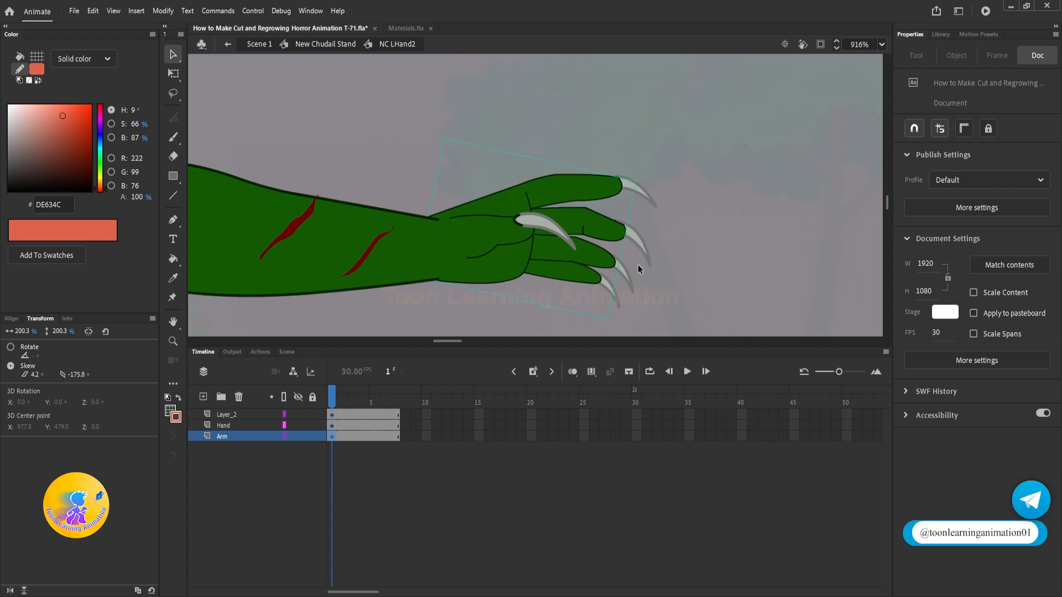
pyautogui.moveTo(489, 237); pyautogui.dragTo(519, 202)
pyautogui.hotkey('ctrl', 'z')
# Step: Open the hand group and close off the thumb area with a straight line joining its outline's open ends near the wrist
pyautogui.doubleClick(493, 229)
pyautogui.click(507, 231)
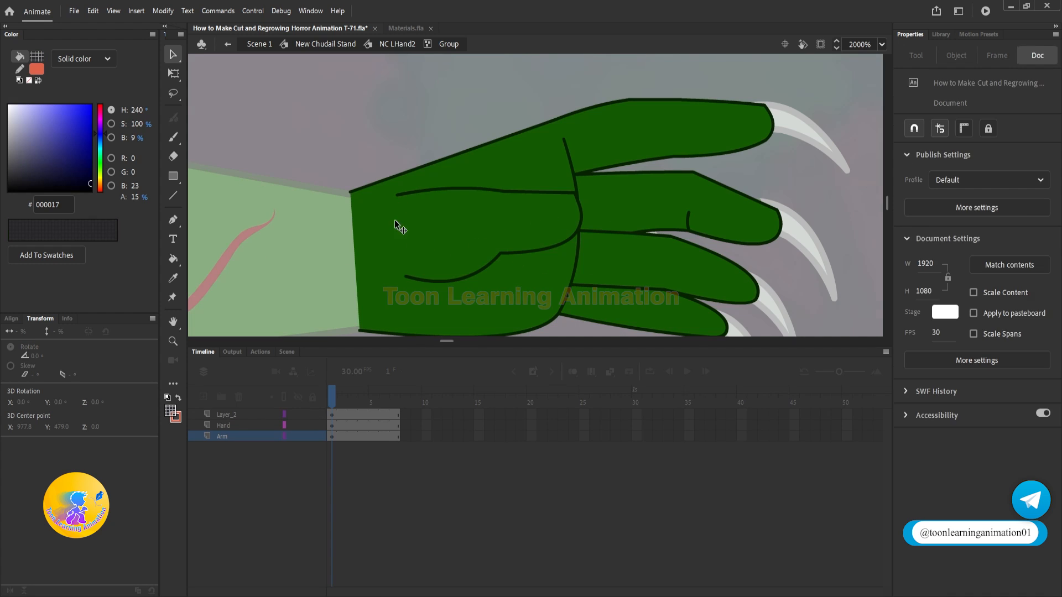
pyautogui.click(396, 220)
pyautogui.keyDown('shift'); pyautogui.click(439, 225); pyautogui.keyUp('shift')
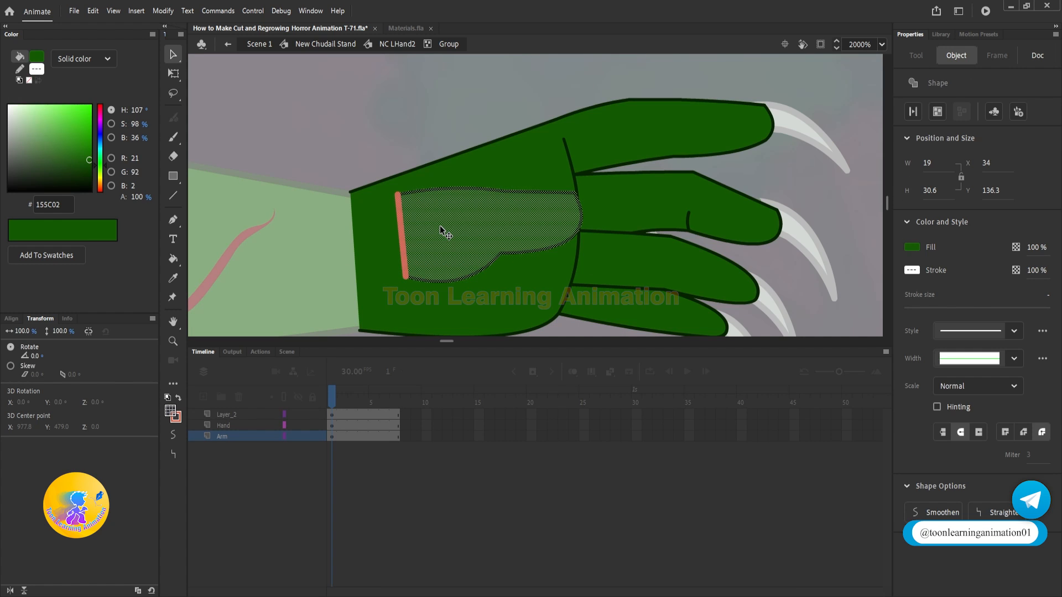
# Step: Delete the red closing line and the thumb's outline strokes from the main hand shape
pyautogui.click(401, 208)
pyautogui.press('Delete')
pyautogui.click(470, 189)
pyautogui.press('Delete')
pyautogui.click(582, 207)
pyautogui.press('Delete')
pyautogui.click(571, 193)
pyautogui.press('Delete')
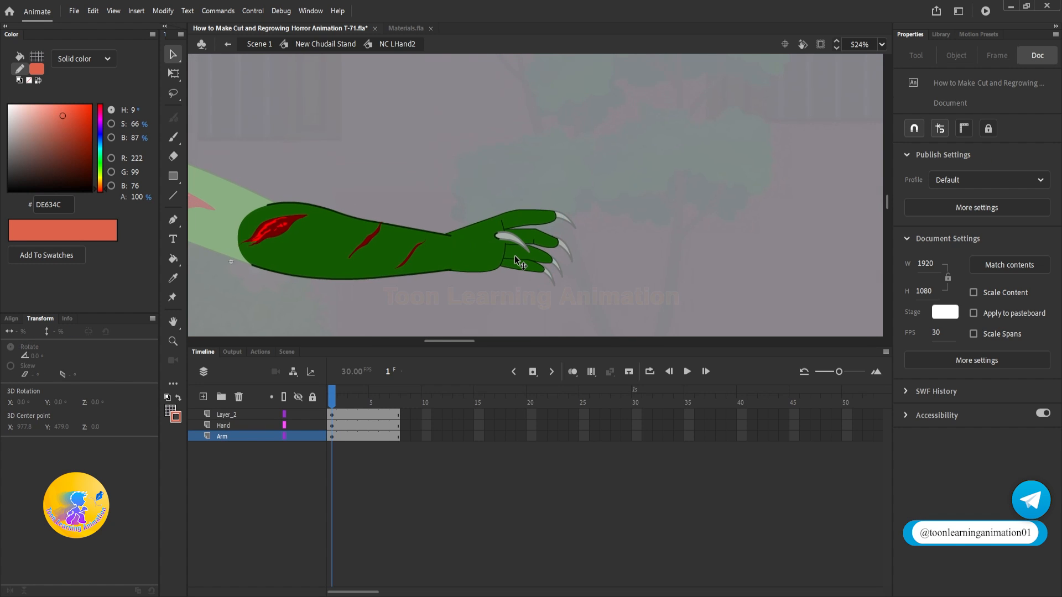
pyautogui.click(449, 254)
pyautogui.click(376, 253)
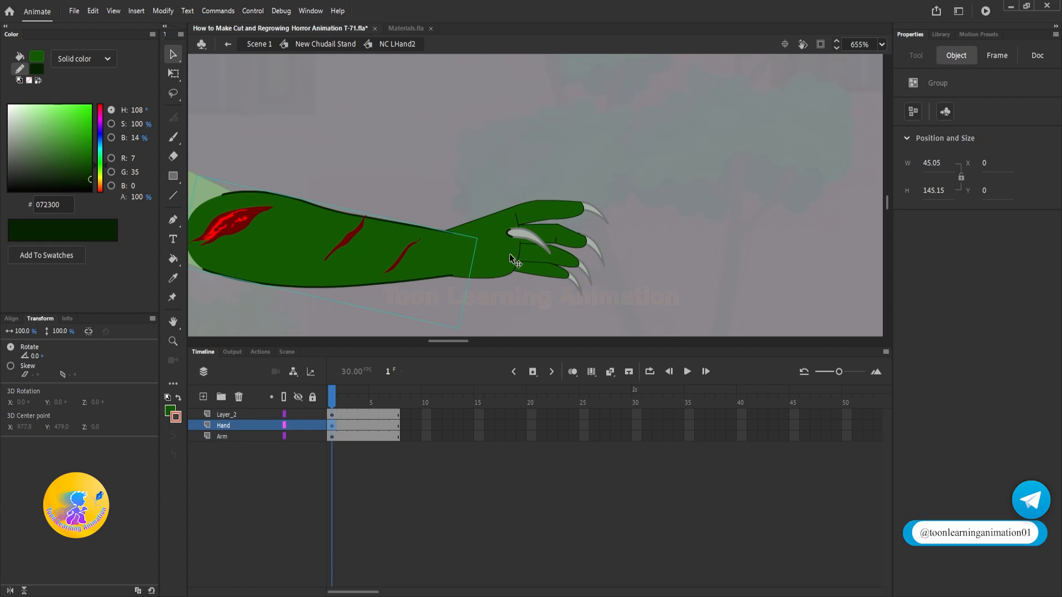
# Step: Group the separated thumb shape on its own and remove its red closing line
pyautogui.click(541, 250)
pyautogui.doubleClick(495, 254)
pyautogui.hotkey('ctrl', 'g')
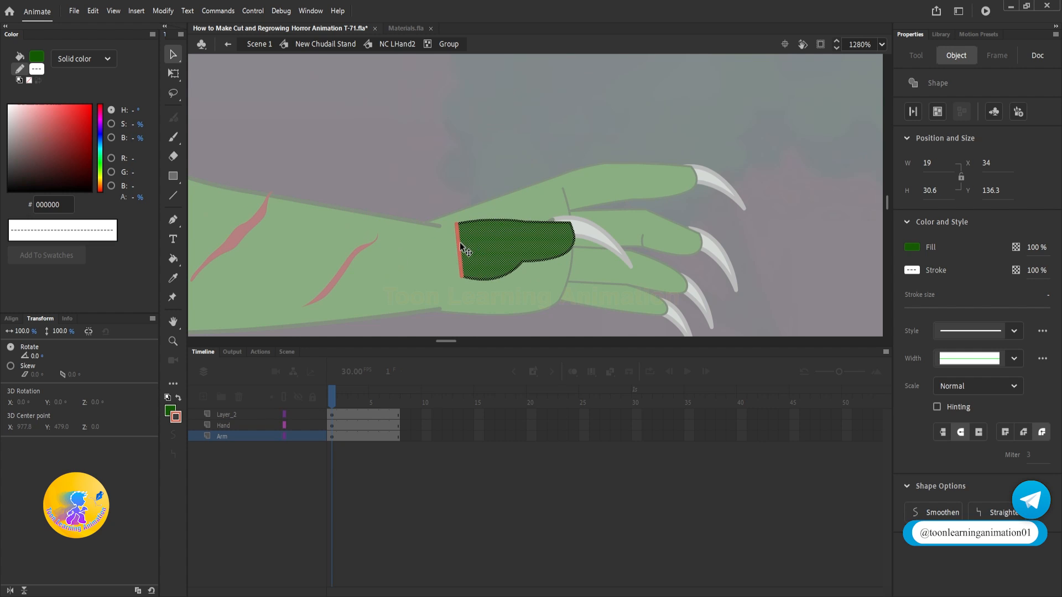
pyautogui.click(452, 180)
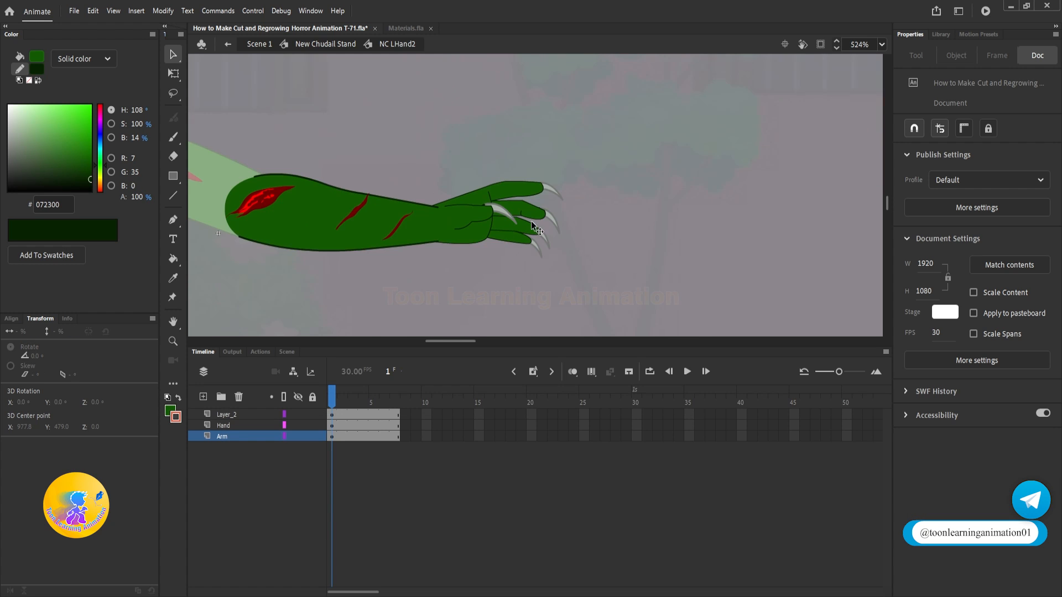
pyautogui.scroll(2, 530, 220)
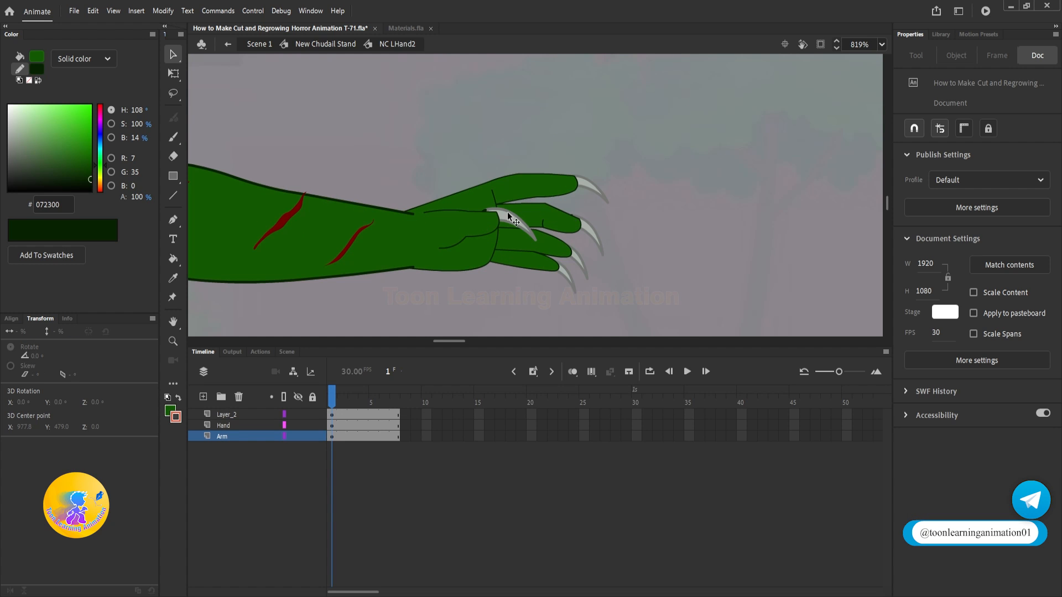
# Step: Set the outline stroke size of both the thumb and the main hand shape to 1
pyautogui.doubleClick(487, 220)
pyautogui.click(1048, 293)
pyautogui.write('0.5')
pyautogui.press('Return')
pyautogui.doubleClick(549, 213)
pyautogui.doubleClick(549, 212)
pyautogui.hotkey('ctrl', 'a')
pyautogui.click(1045, 293)
pyautogui.write('0.5')
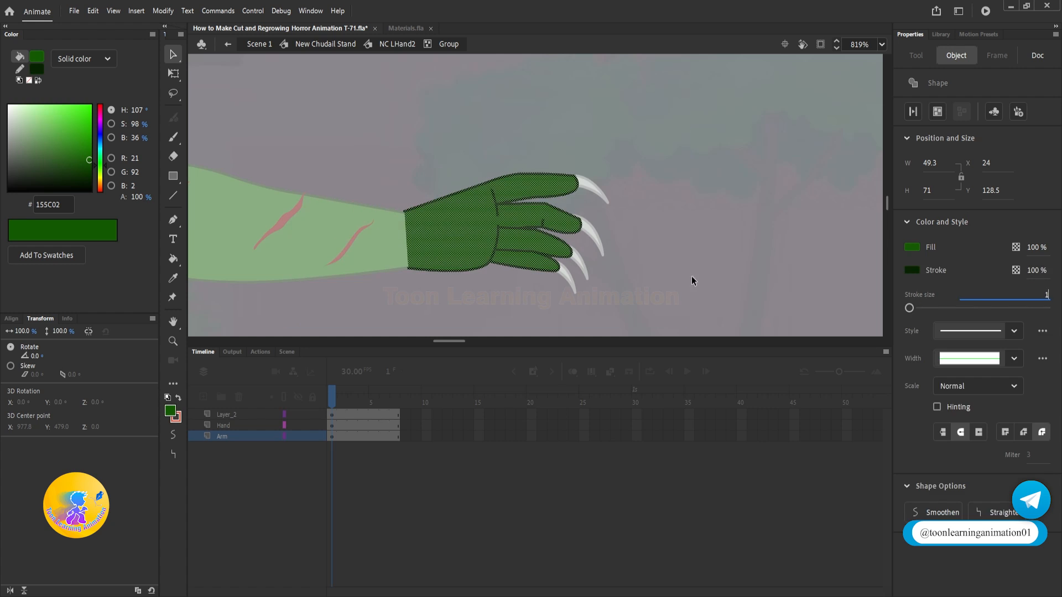
pyautogui.press('Return')
pyautogui.doubleClick(692, 276)
# Step: Group the main hand shape with its finger claws and keep the thumb and its claw in front
pyautogui.moveTo(576, 224); pyautogui.dragTo(675, 184)
pyautogui.hotkey('ctrl', 'z')
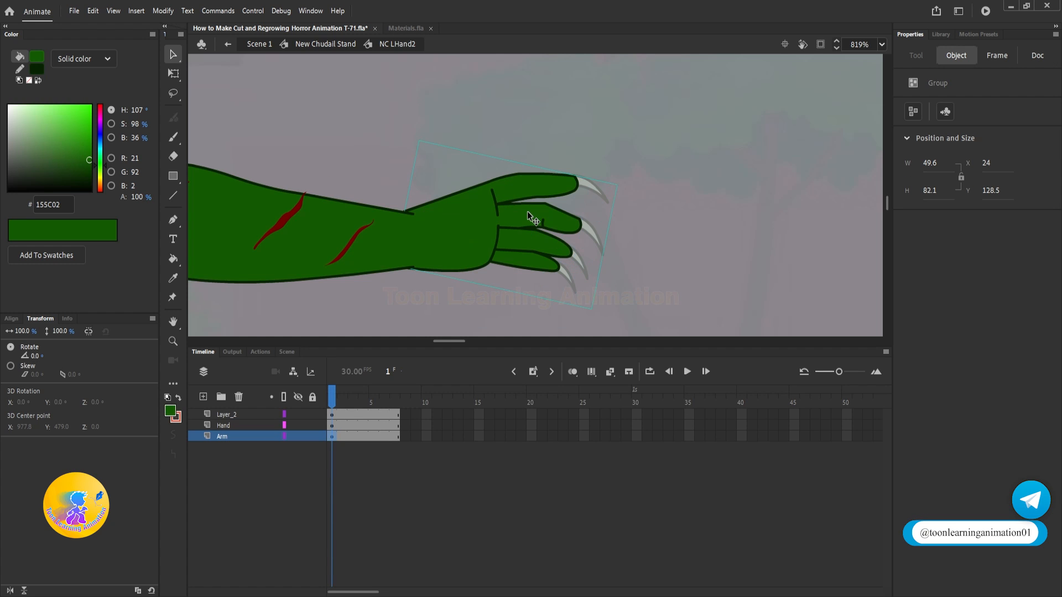
pyautogui.click(635, 260)
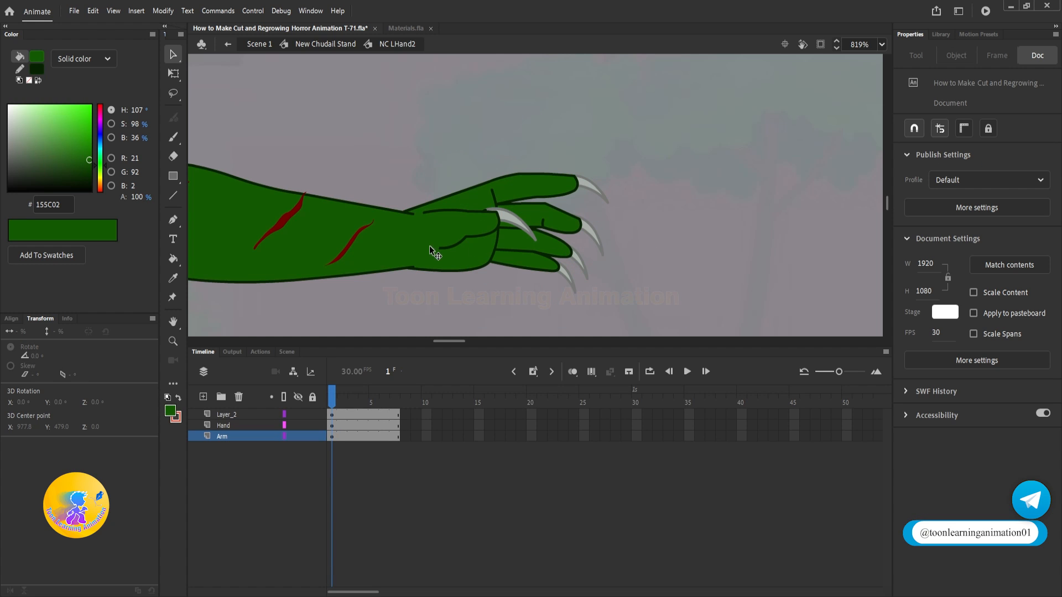
pyautogui.moveTo(531, 218); pyautogui.dragTo(577, 195)
pyautogui.scroll(-5, 395, 243)
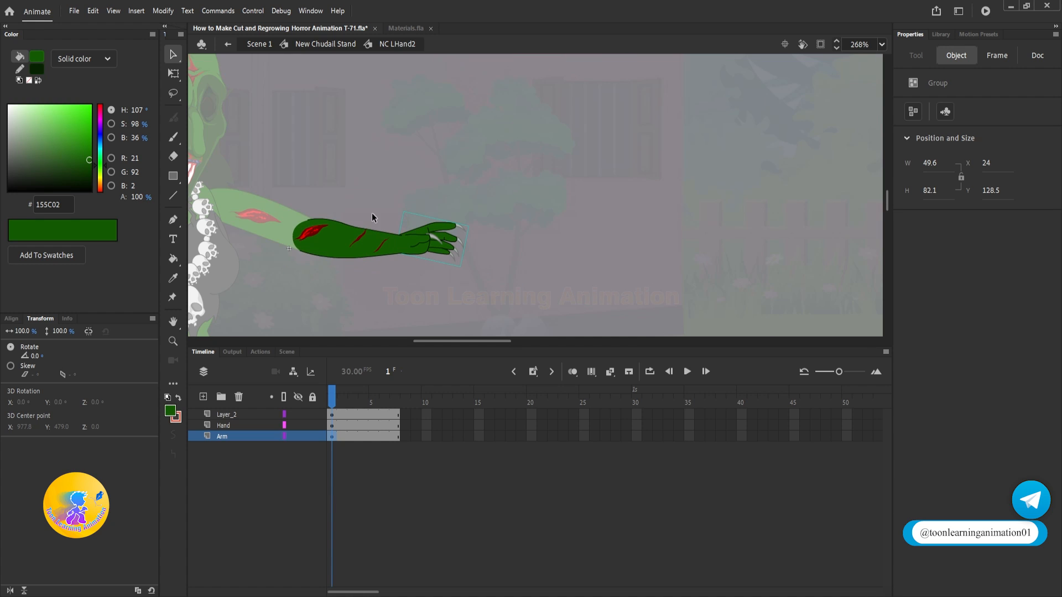
pyautogui.click(348, 252)
pyautogui.moveTo(355, 249); pyautogui.dragTo(377, 207)
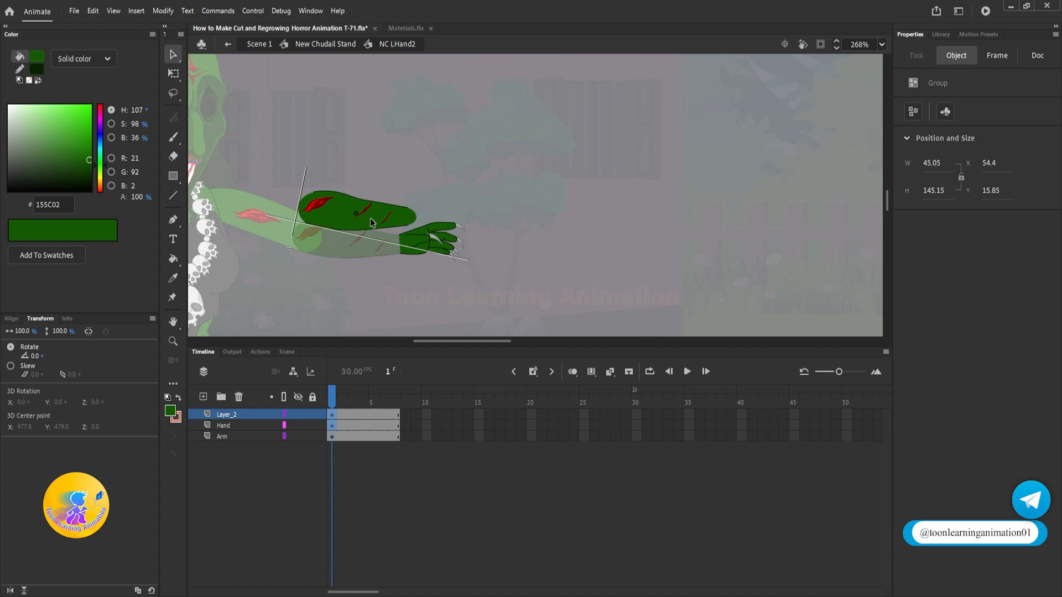
pyautogui.hotkey('ctrl', 'z')
pyautogui.hotkey('ctrl', 'z')
pyautogui.hotkey('ctrl', 'z')
pyautogui.hotkey('ctrl', 'z')
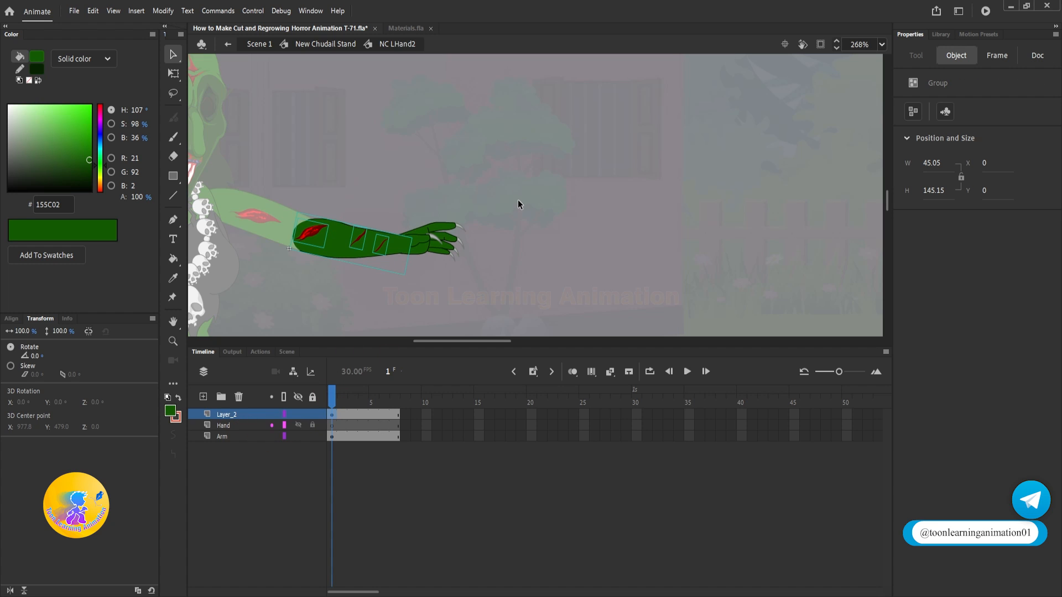
# Step: Distribute the arm, hand and thumb groups to separate layers and delete the leftover Layer_2 and Arm layers
pyautogui.click(432, 243)
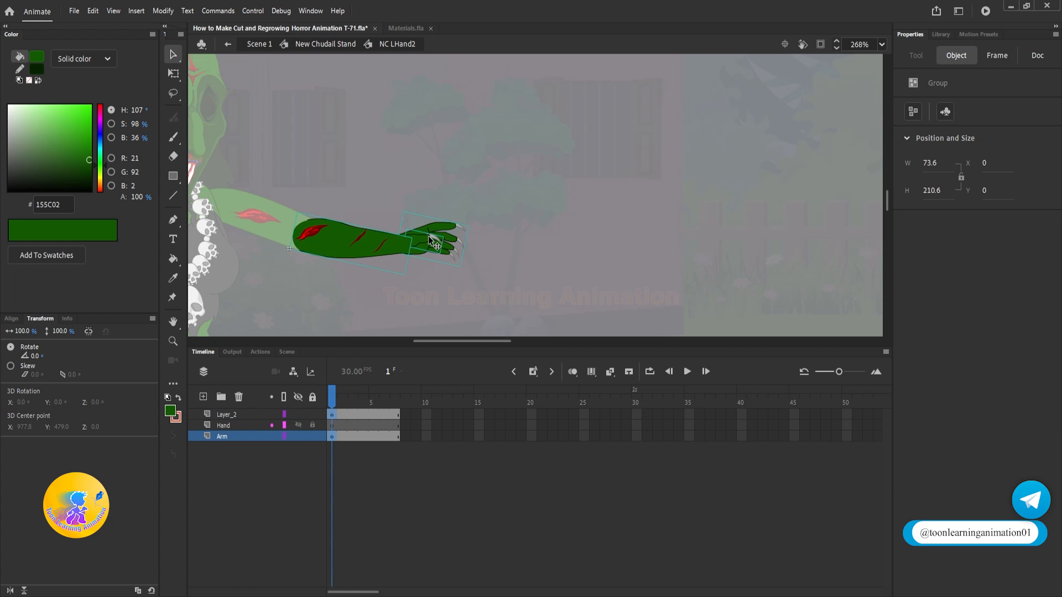
pyautogui.hotkey('ctrl', 'shift', 'd')
pyautogui.click(307, 458)
pyautogui.click(254, 415)
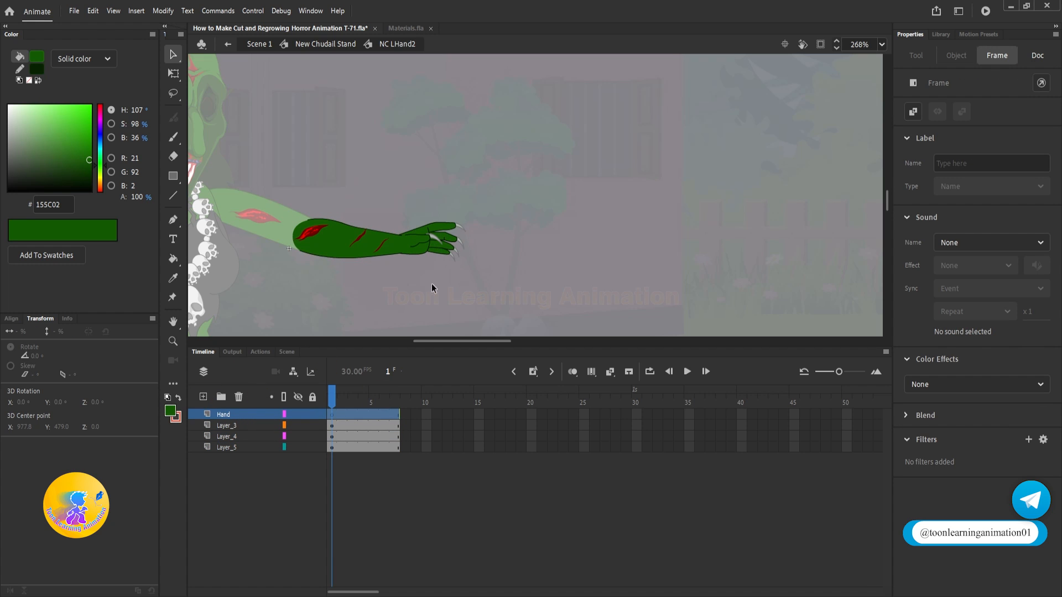
# Step: Copy the Cute Girl Stand character from Materials.fla and paste it into the Hand layer of the witch's arm symbol
pyautogui.click(405, 27)
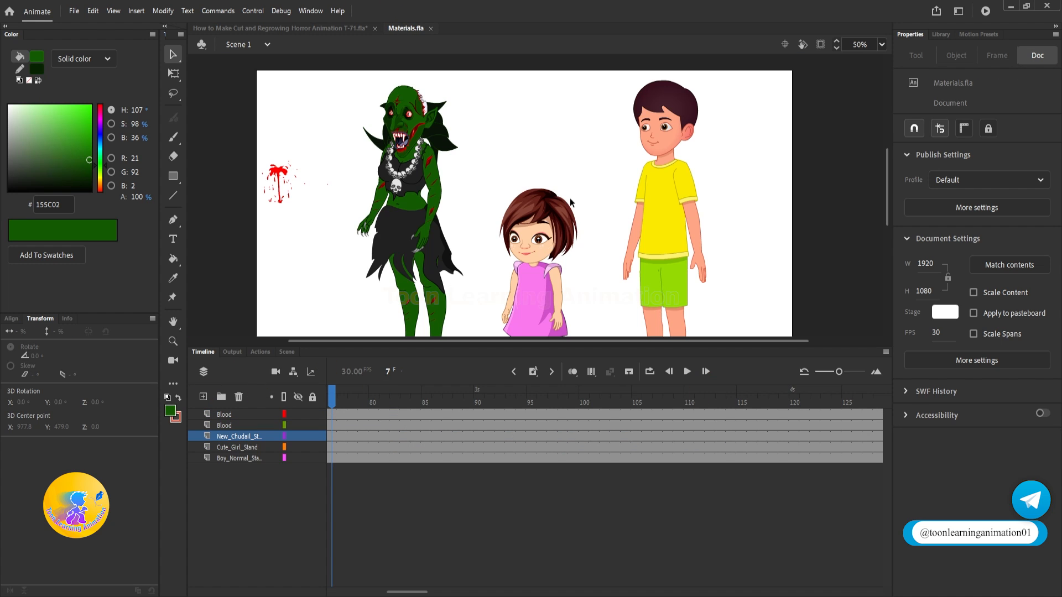
pyautogui.click(545, 244)
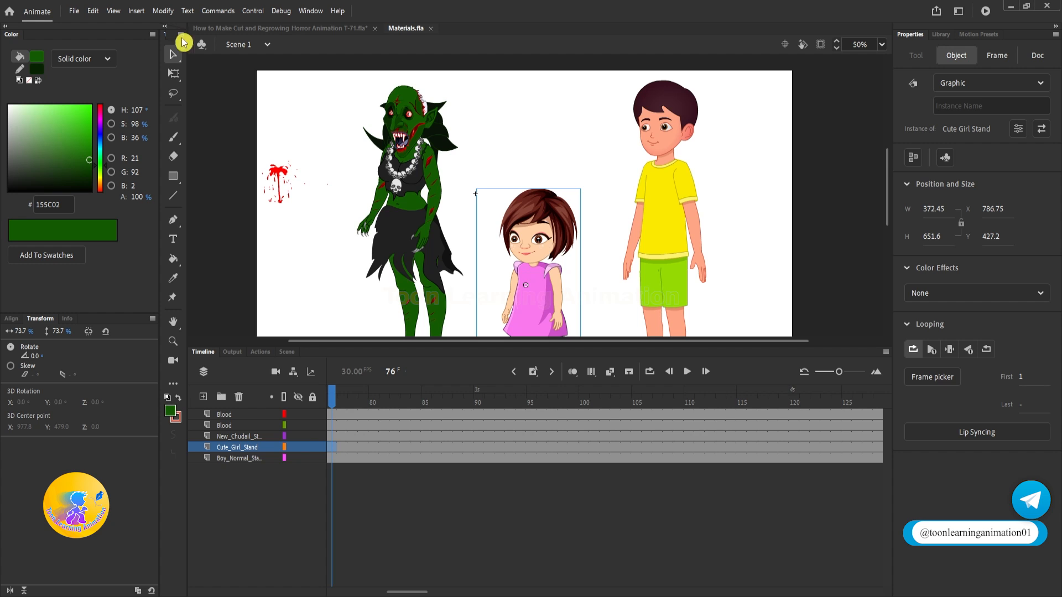
pyautogui.click(319, 27)
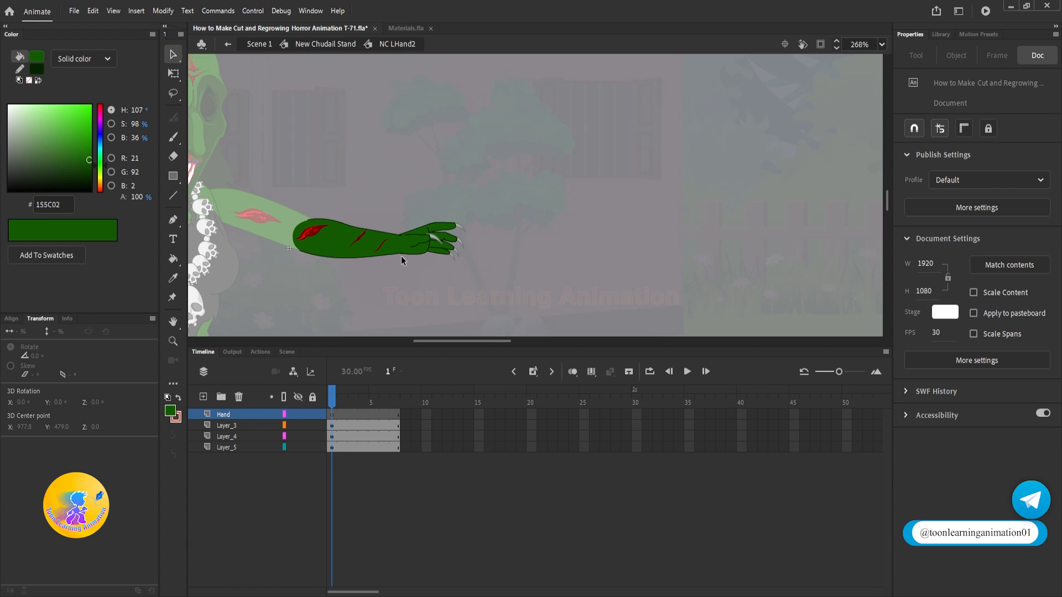
pyautogui.hotkey('ctrl', 'v')
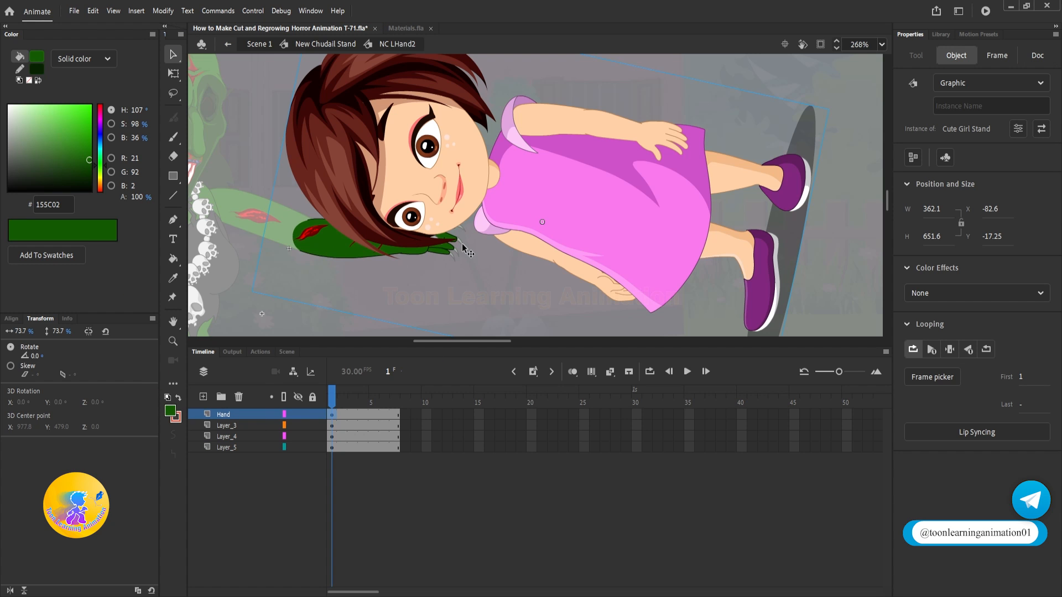
# Step: Rotate the pasted girl to about 75° so she stands nearly upright and move her beside the witch's hand
pyautogui.press('q')
pyautogui.scroll(-3, 464, 248)
pyautogui.moveTo(702, 163); pyautogui.dragTo(562, 310)
pyautogui.moveTo(553, 268); pyautogui.dragTo(550, 187)
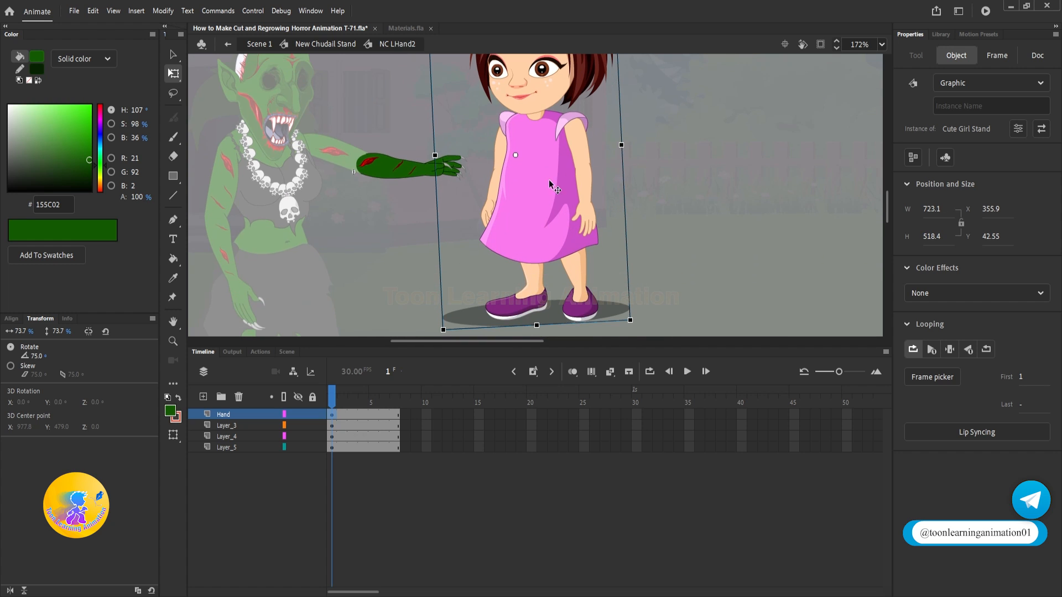
# Step: Delete the Shadow layer inside the Cute Girl Stand symbol
pyautogui.doubleClick(550, 186)
pyautogui.click(226, 513)
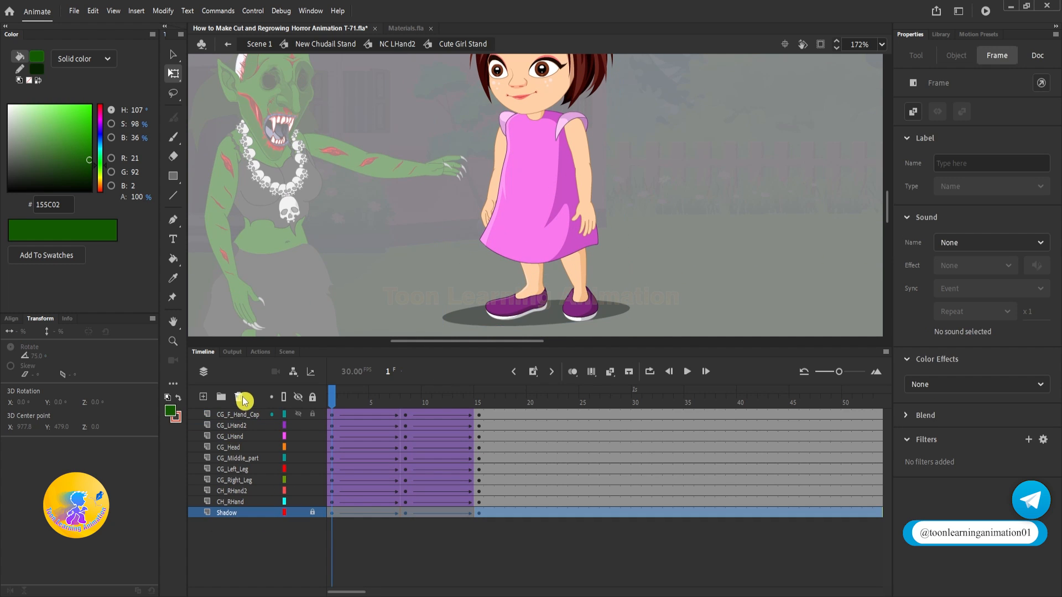
pyautogui.click(240, 398)
# Step: Clear the extra keyframes and remove the classic tweens on all of the girl's layers, then return to NC LHand2
pyautogui.moveTo(394, 419); pyautogui.dragTo(642, 552)
pyautogui.hotkey('shift', 'F6')
pyautogui.rightClick(494, 500)
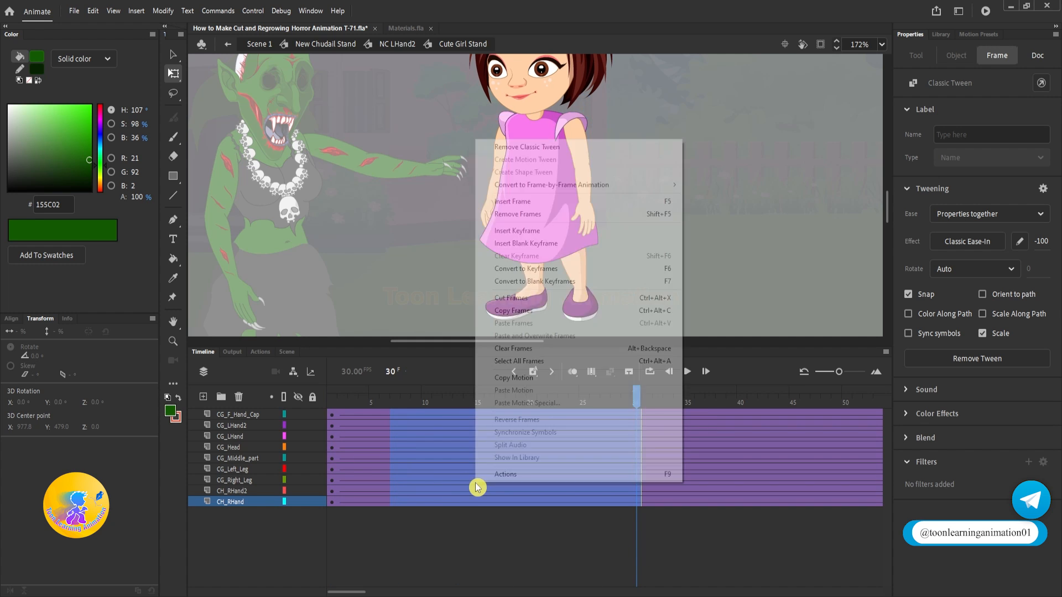
pyautogui.click(500, 145)
pyautogui.click(361, 410)
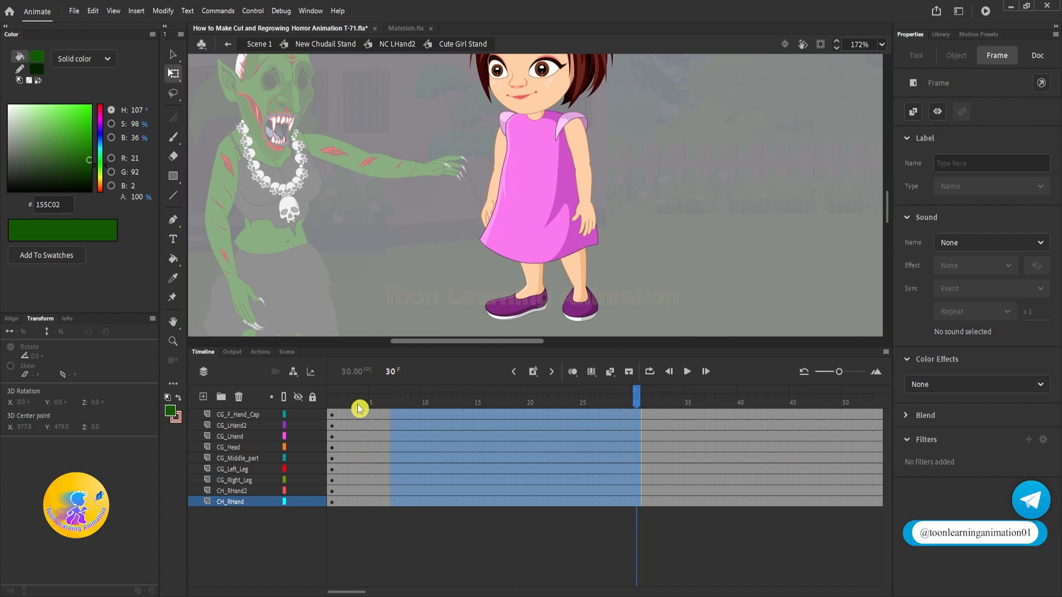
pyautogui.doubleClick(675, 239)
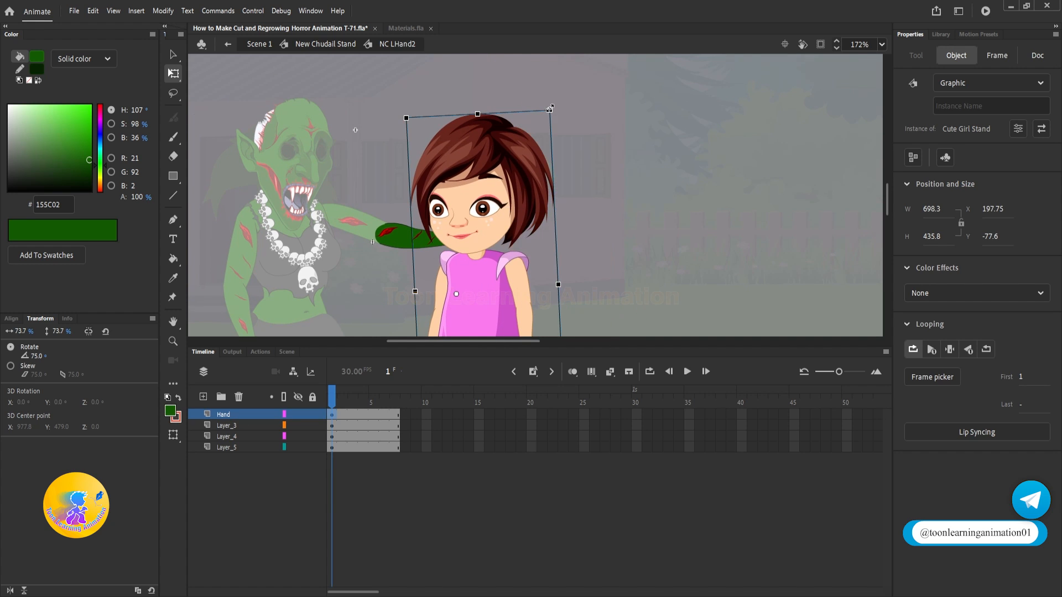
# Step: Scale the girl down to about 37.9% and place her neck at the witch's outstretched hand
pyautogui.moveTo(550, 110); pyautogui.dragTo(529, 197)
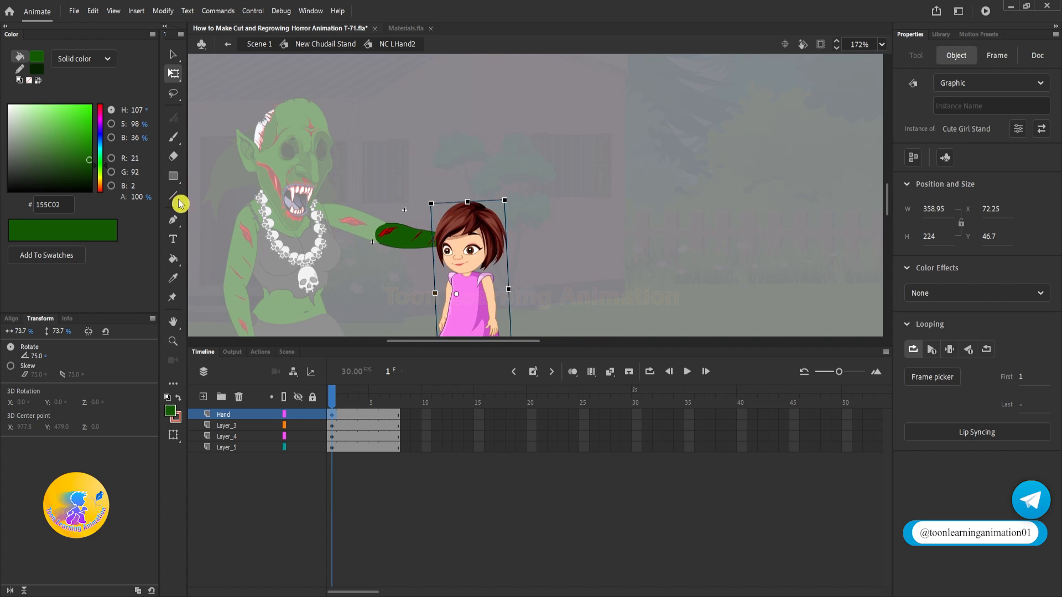
pyautogui.moveTo(457, 252); pyautogui.dragTo(458, 203)
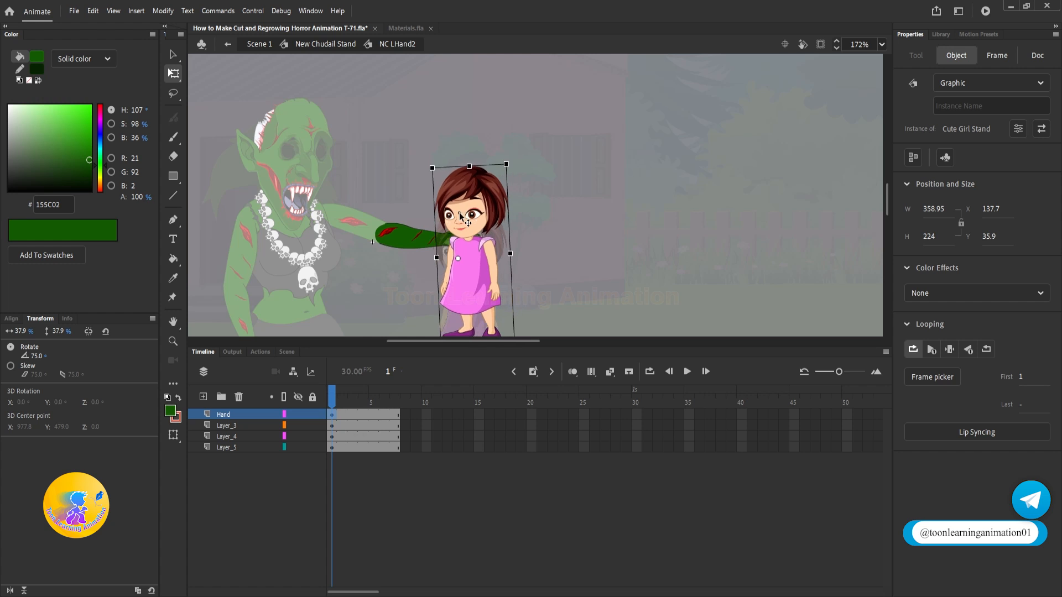
pyautogui.scroll(4, 459, 204)
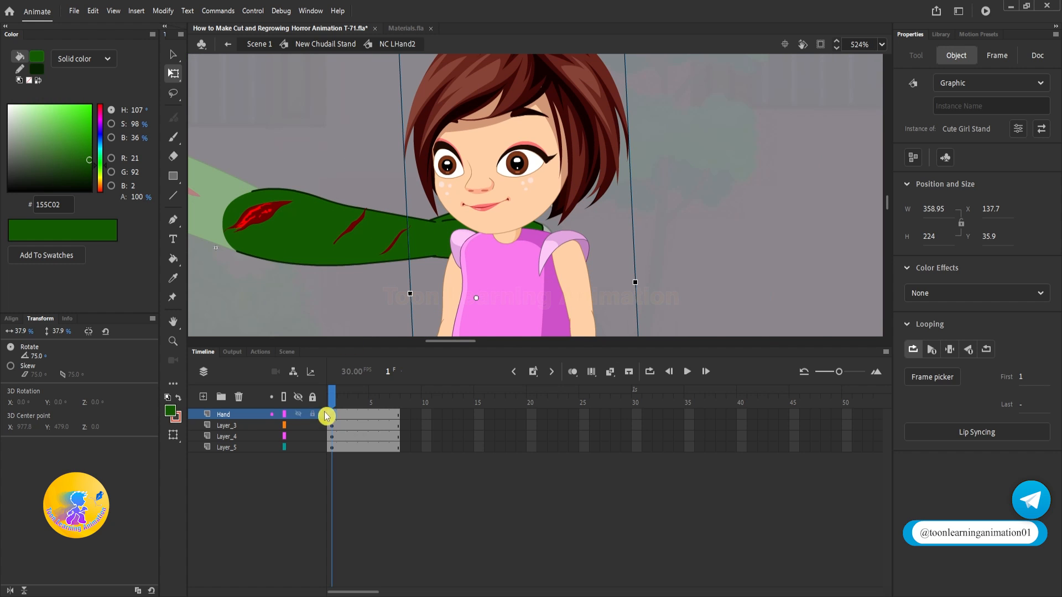
# Step: Move the girl's Hand layer between Layer_4 and Layer_5 so the thumb lies in front of her neck
pyautogui.click(231, 426)
pyautogui.click(739, 177)
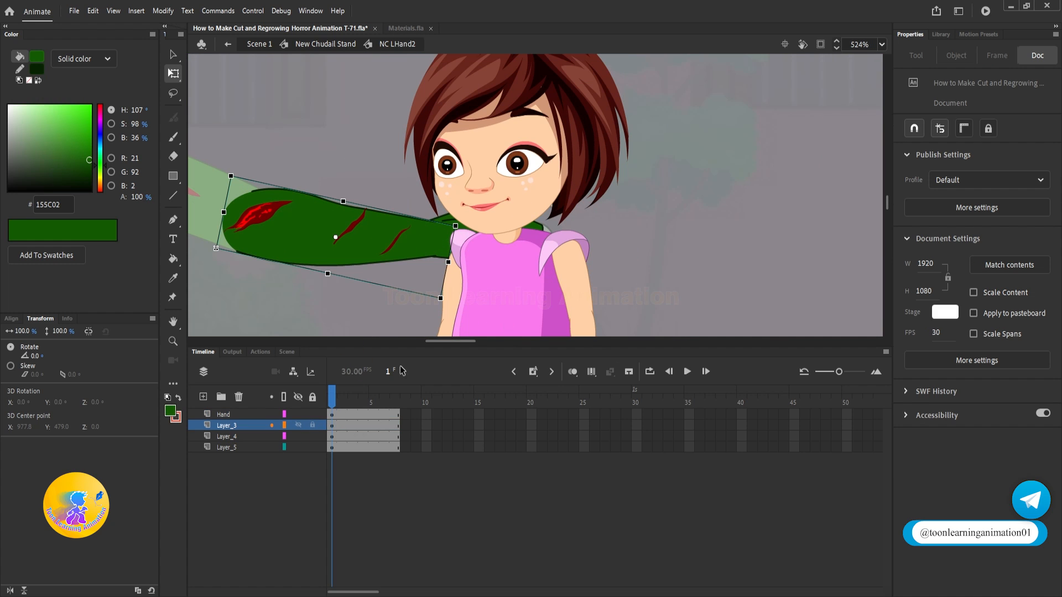
pyautogui.click(484, 193)
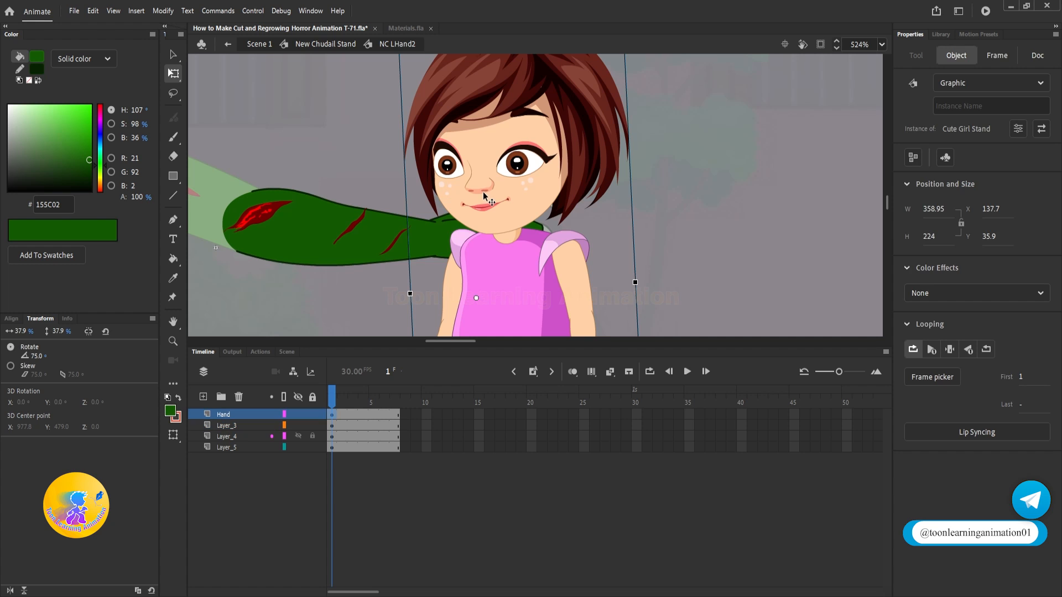
pyautogui.moveTo(240, 416); pyautogui.dragTo(238, 442)
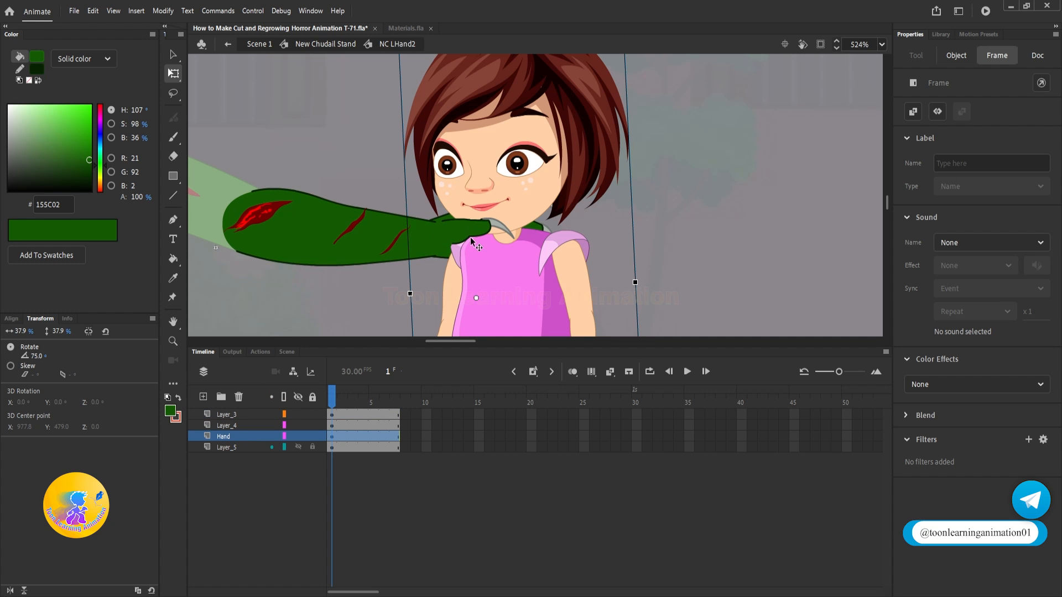
pyautogui.scroll(5, 470, 237)
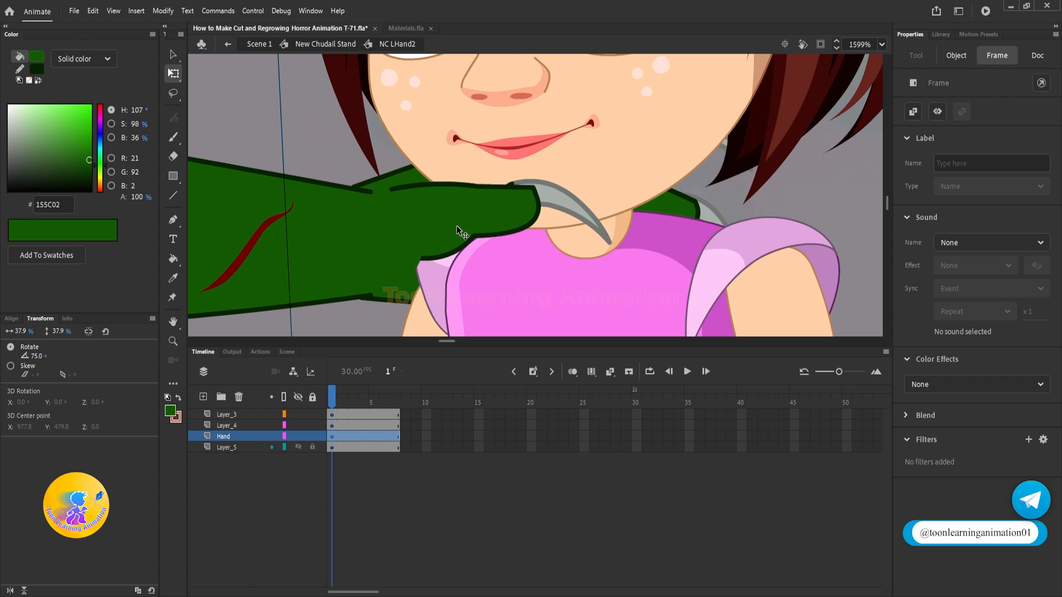
pyautogui.scroll(-5, 459, 231)
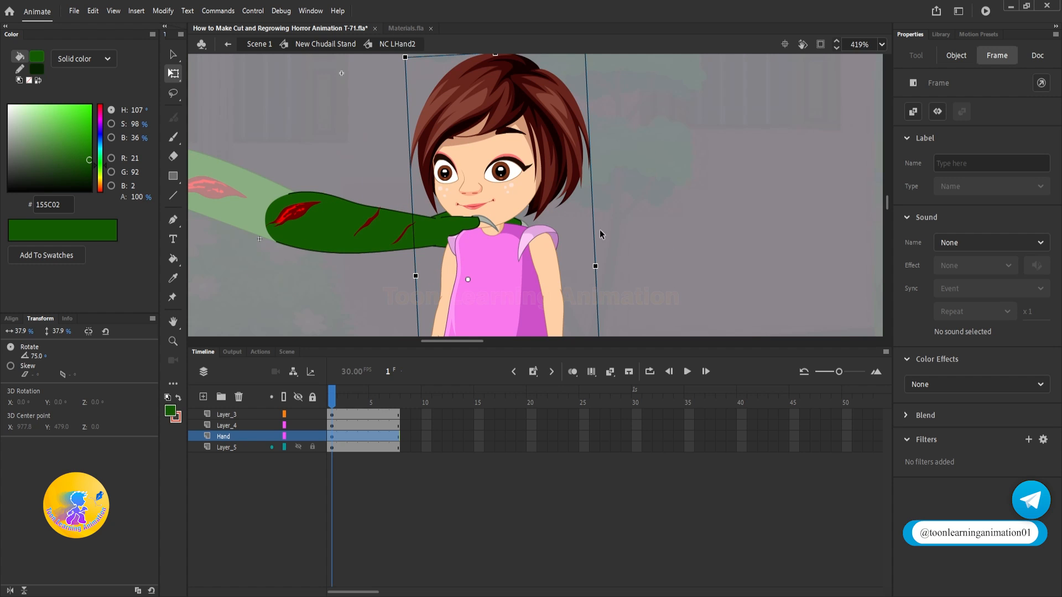
# Step: Straighten the girl by rotating her to about 77.7° while keeping her neck at the witch's grip
pyautogui.moveTo(642, 217); pyautogui.dragTo(638, 225)
pyautogui.scroll(-2, 463, 193)
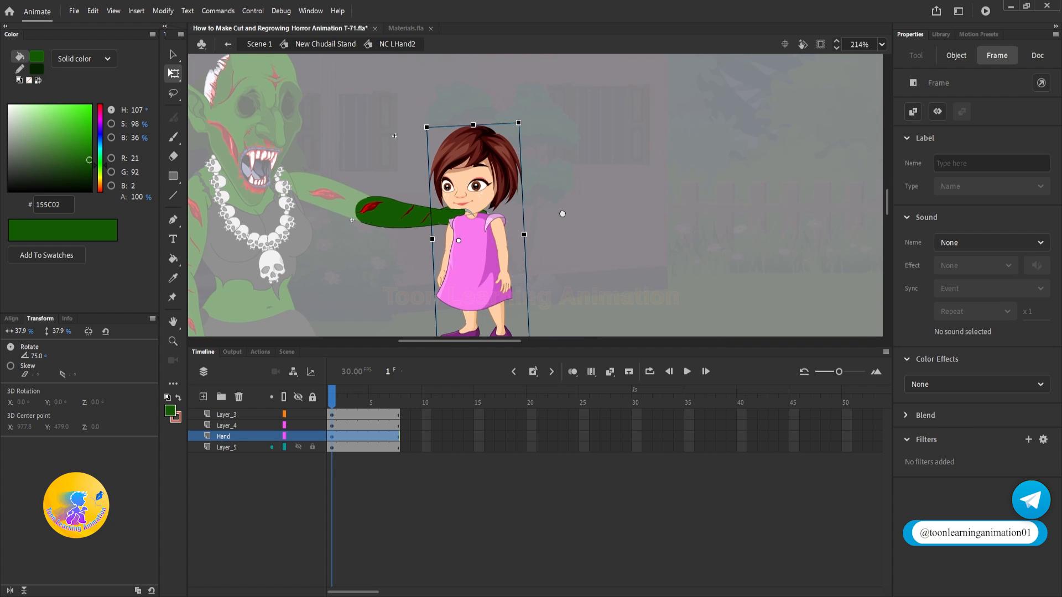
pyautogui.scroll(-3, 473, 188)
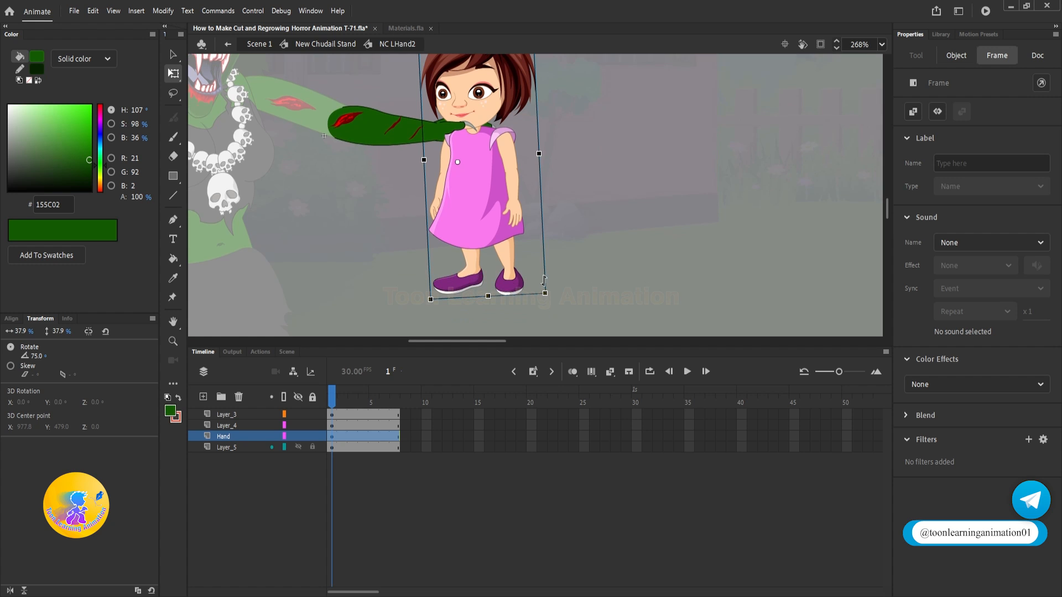
pyautogui.moveTo(554, 303); pyautogui.dragTo(552, 308)
pyautogui.scroll(2, 578, 213)
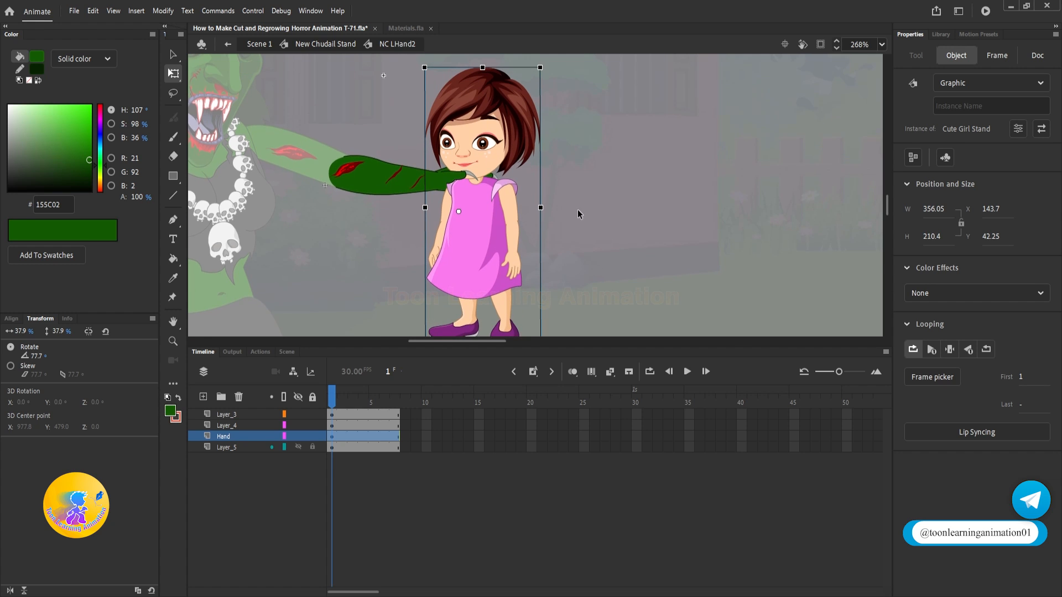
# Step: Remove all frames after frame 14 on every layer of the Cute Girl Stand symbol
pyautogui.doubleClick(475, 211)
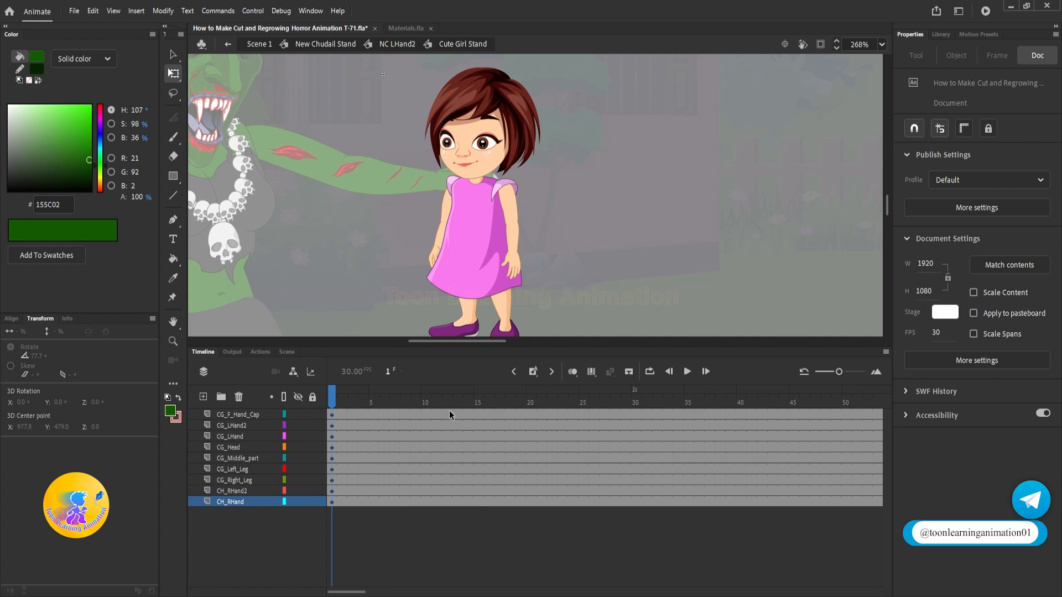
pyautogui.moveTo(480, 414)
pyautogui.mouseDown()
pyautogui.moveTo(784, 501)
pyautogui.moveTo(874, 511)
pyautogui.mouseUp()
pyautogui.hotkey('shift', 'F5')
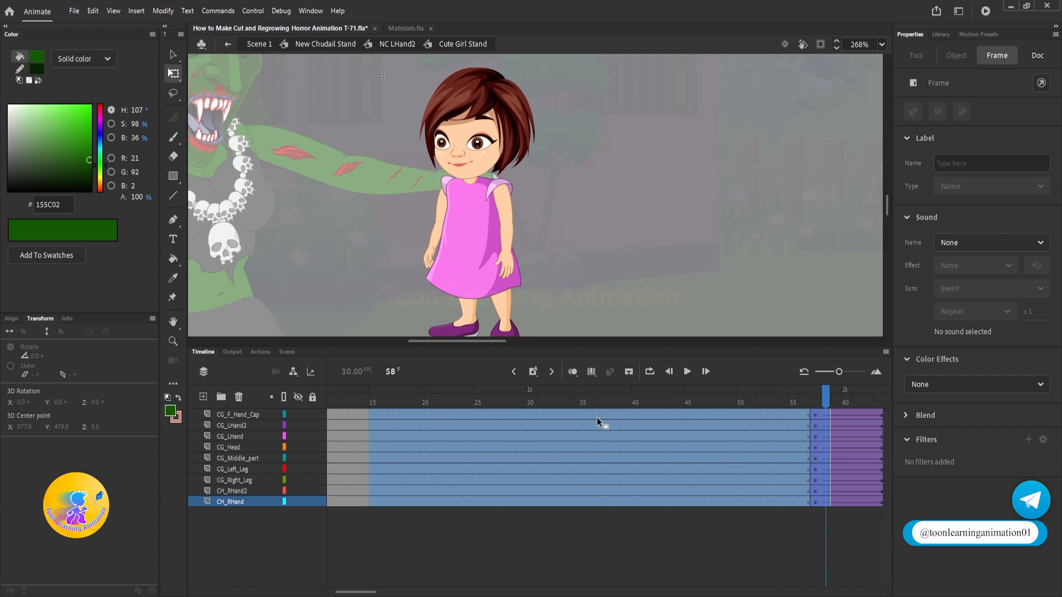
pyautogui.click(420, 359)
pyautogui.hotkey('shift', 'F5')
pyautogui.hotkey('shift', 'F5')
pyautogui.moveTo(364, 390); pyautogui.dragTo(141, 378)
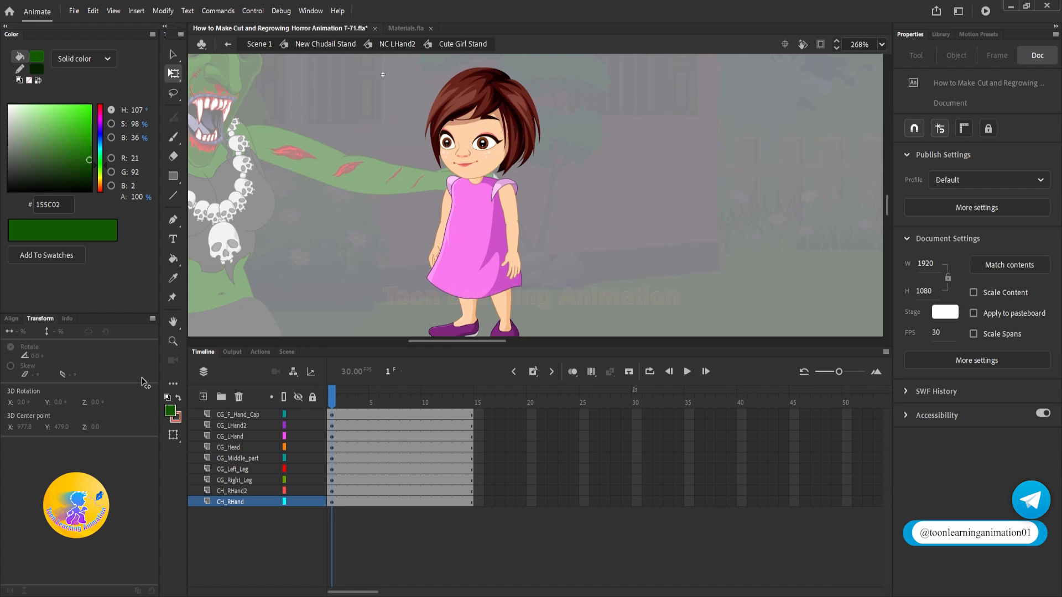
# Step: Bend the girl's left forearm upward so its hand rests in front of her upper chest
pyautogui.click(516, 204)
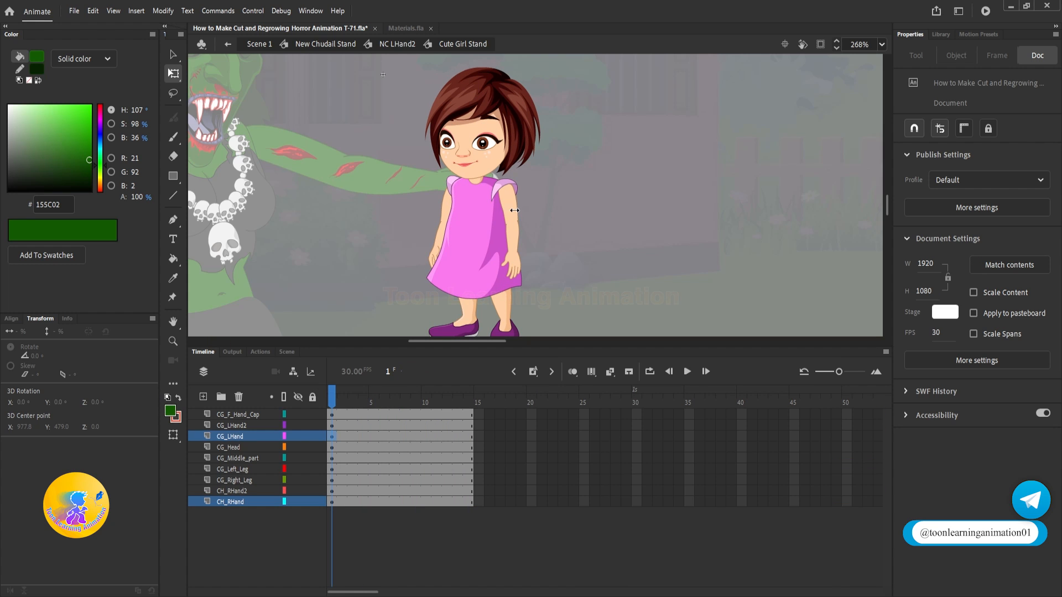
pyautogui.scroll(1, 514, 212)
pyautogui.click(516, 265)
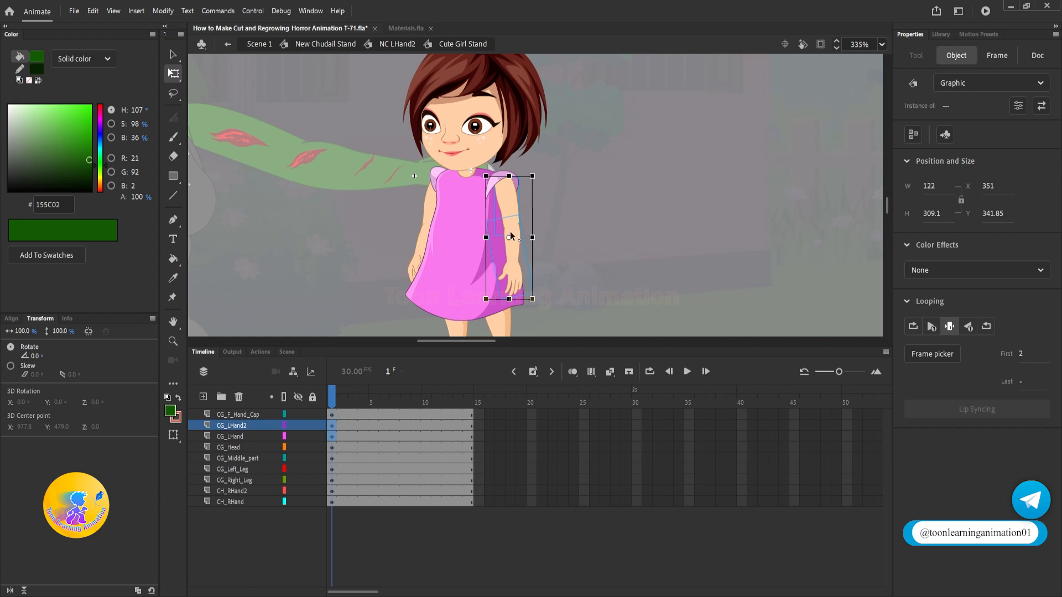
pyautogui.moveTo(522, 314); pyautogui.dragTo(449, 275)
# Step: Raise the girl's right forearm beside her chest and flip it so the hand faces the witch's grip
pyautogui.click(433, 191)
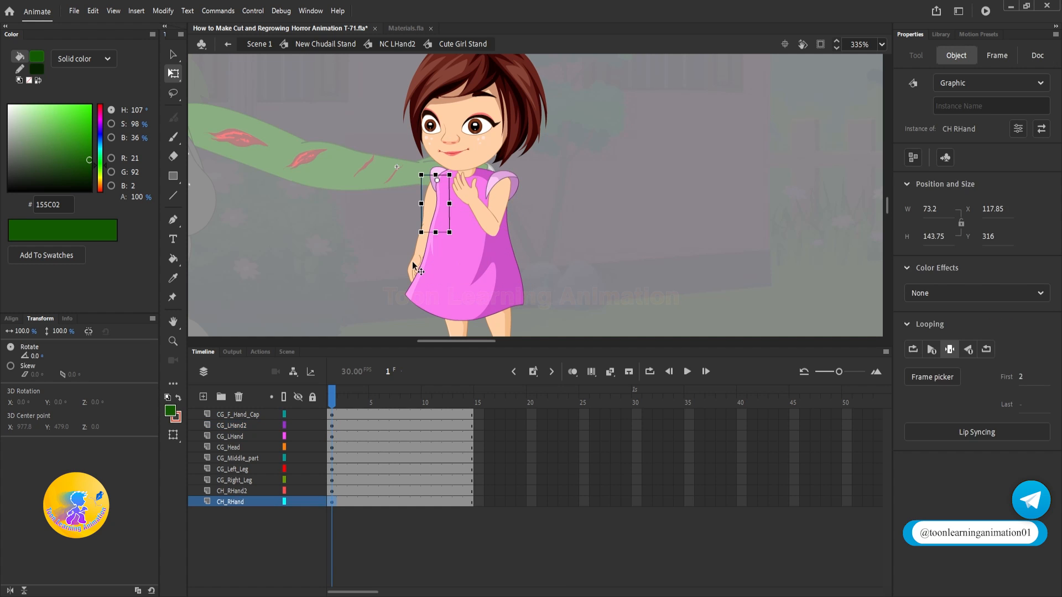
pyautogui.moveTo(405, 283); pyautogui.dragTo(387, 184)
pyautogui.click(429, 255)
pyautogui.scroll(5, 416, 221)
pyautogui.moveTo(431, 215); pyautogui.dragTo(420, 233)
pyautogui.rightClick(416, 235)
pyautogui.moveTo(479, 330)
pyautogui.click(629, 451)
pyautogui.moveTo(598, 130); pyautogui.dragTo(371, 34)
# Step: Check the foot poses inside the girl's left leg symbol and set the leg instance's first frame to 2
pyautogui.scroll(-5, 492, 147)
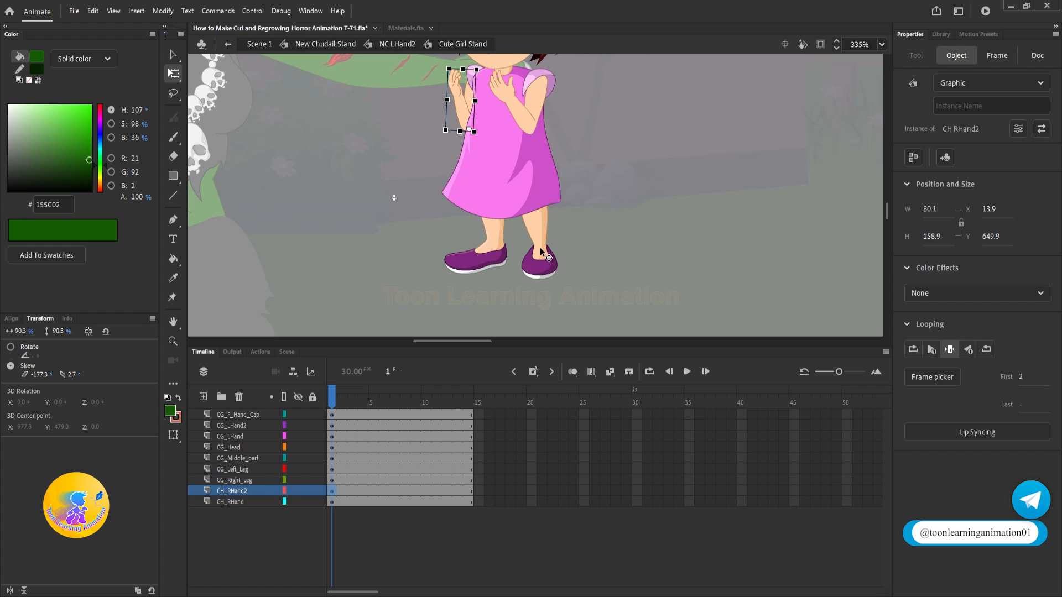
pyautogui.moveTo(585, 227); pyautogui.dragTo(586, 249)
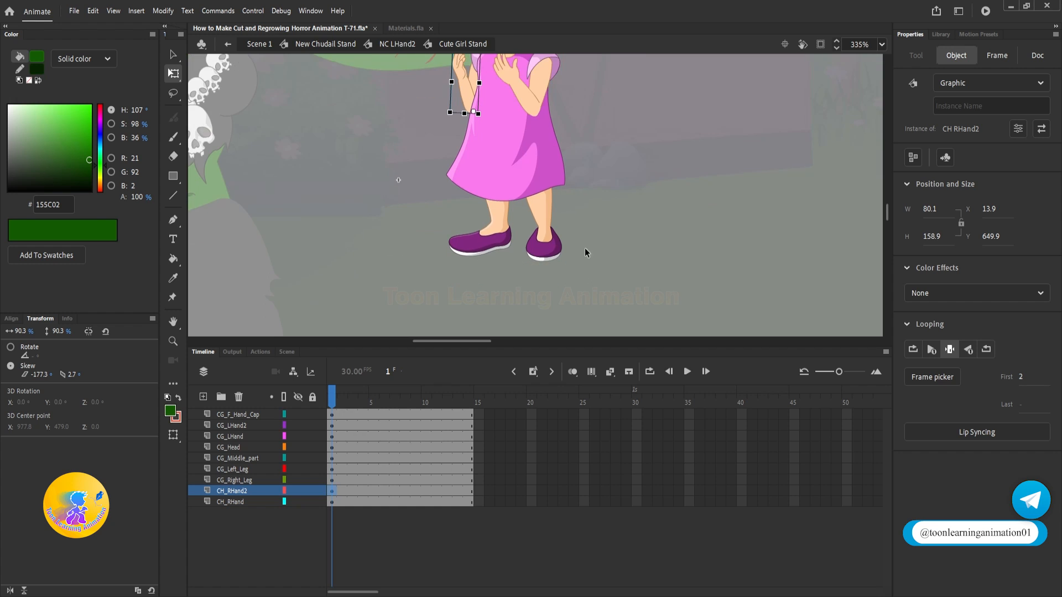
pyautogui.scroll(2, 543, 252)
pyautogui.doubleClick(547, 256)
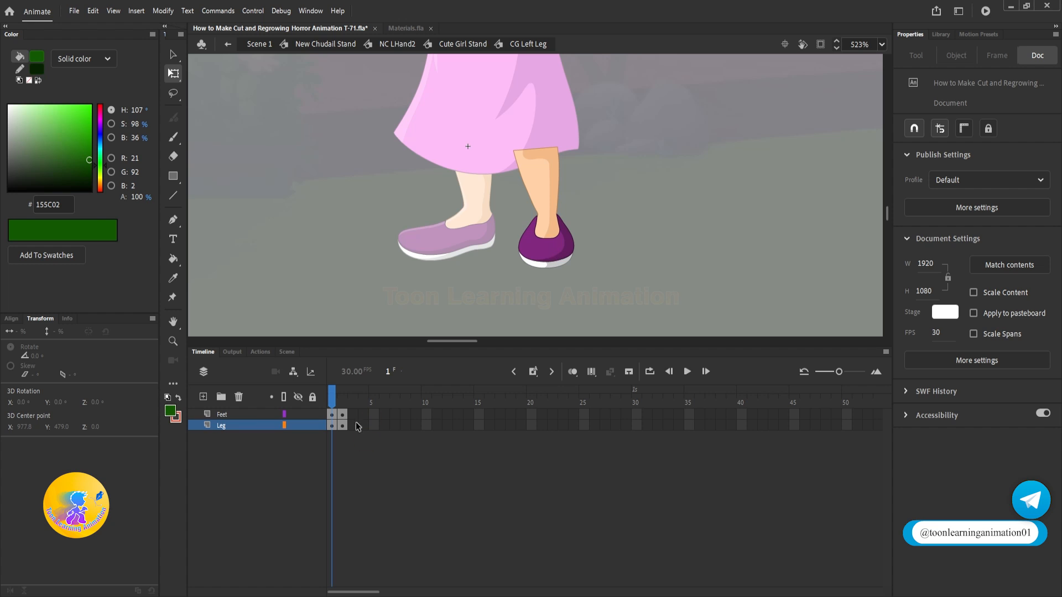
pyautogui.click(343, 399)
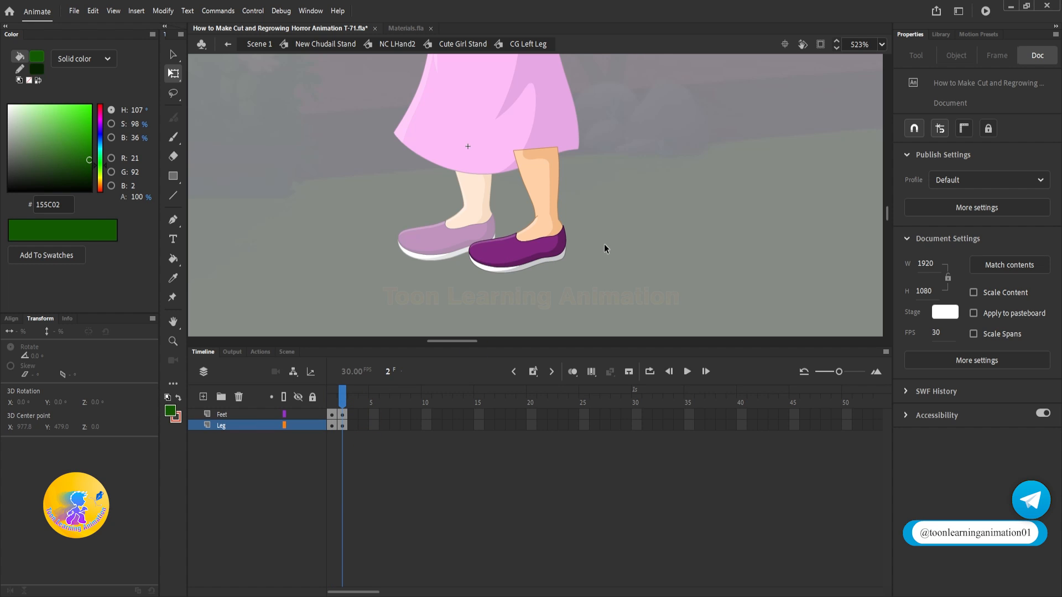
pyautogui.doubleClick(700, 224)
pyautogui.click(1027, 381)
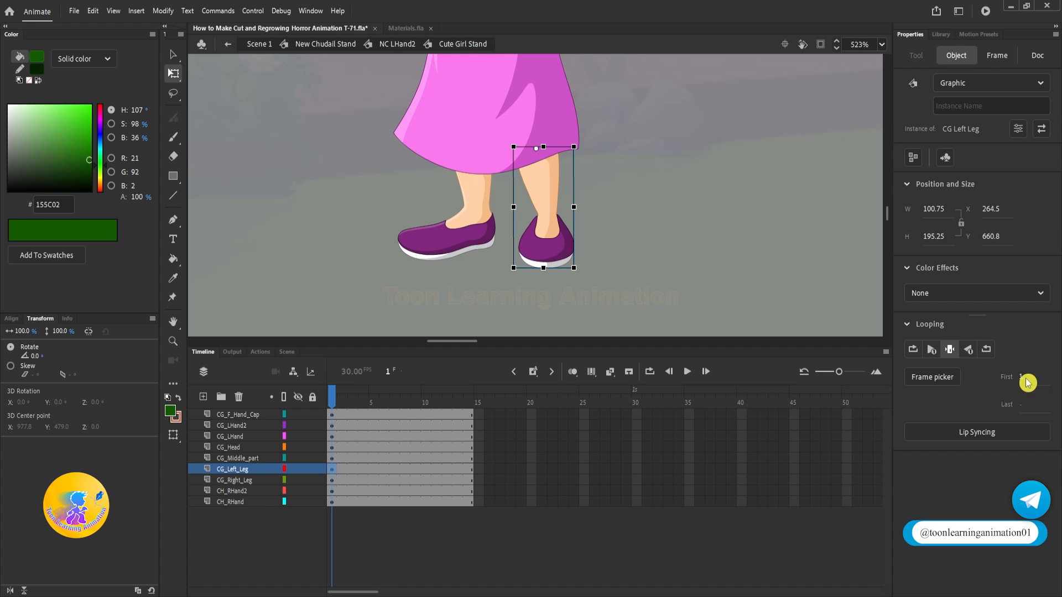
pyautogui.write('2')
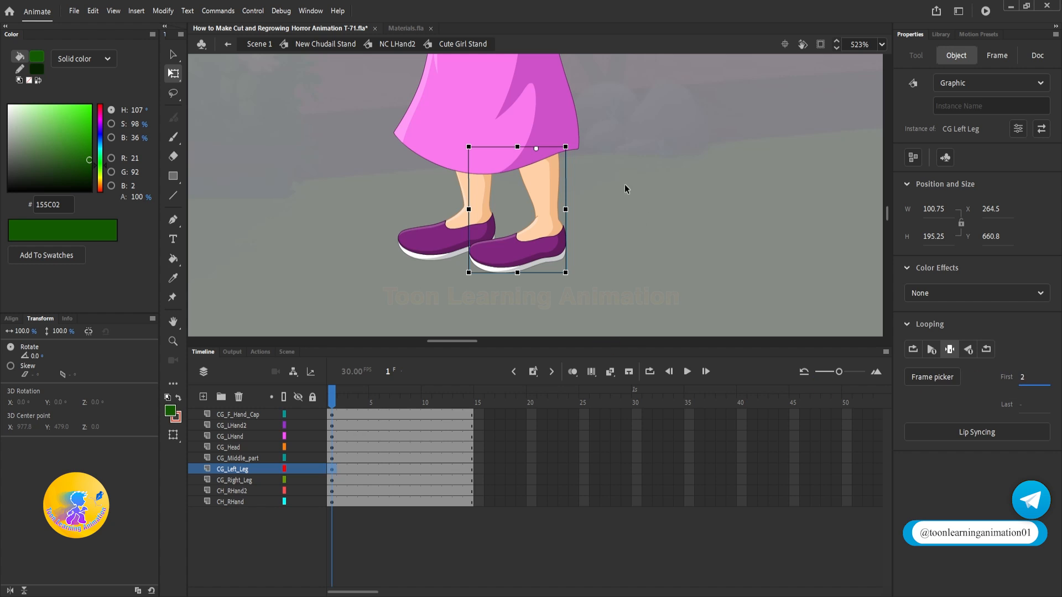
# Step: Tilt the girl's head back, away from the witch, by rotating it to about 12.2° around the neck
pyautogui.moveTo(613, 190); pyautogui.dragTo(612, 335)
pyautogui.scroll(-3, 562, 223)
pyautogui.scroll(2, 543, 302)
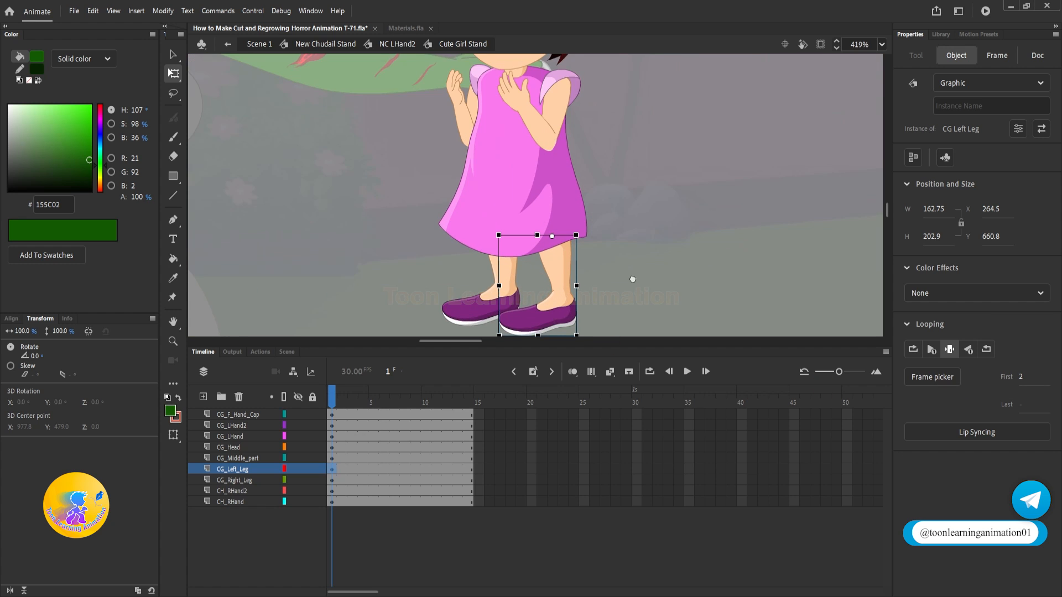
pyautogui.moveTo(633, 279); pyautogui.dragTo(635, 254)
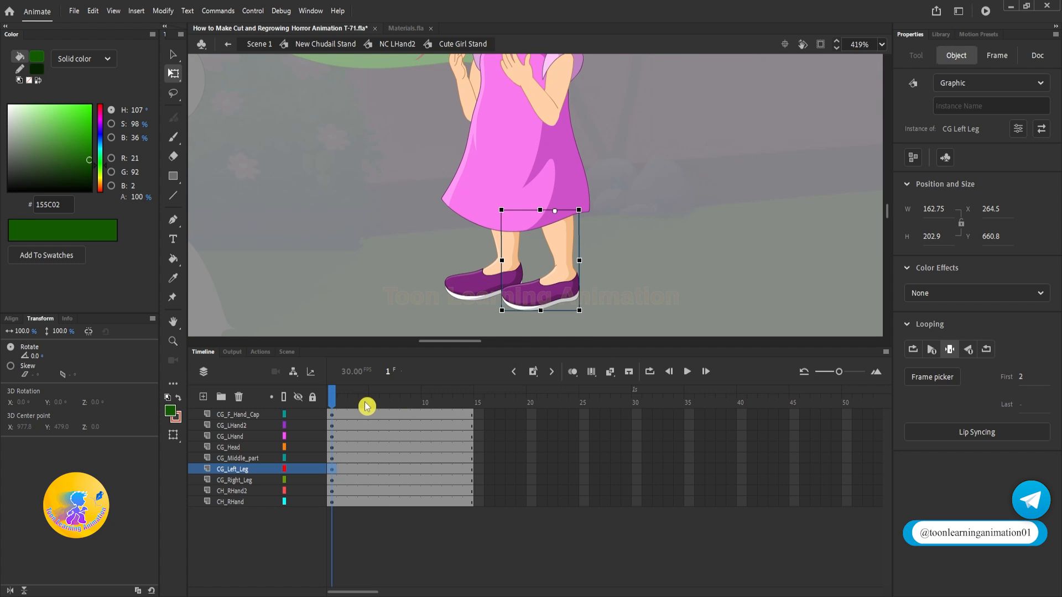
pyautogui.moveTo(582, 181); pyautogui.dragTo(567, 362)
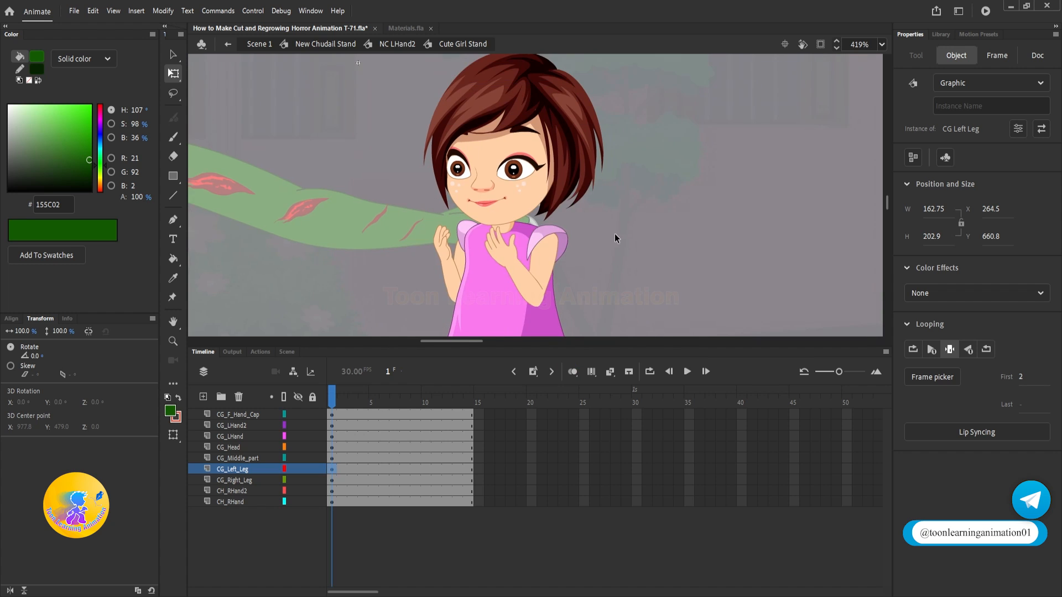
pyautogui.moveTo(615, 234); pyautogui.dragTo(619, 160)
pyautogui.scroll(-2, 438, 232)
pyautogui.moveTo(593, 235); pyautogui.dragTo(609, 285)
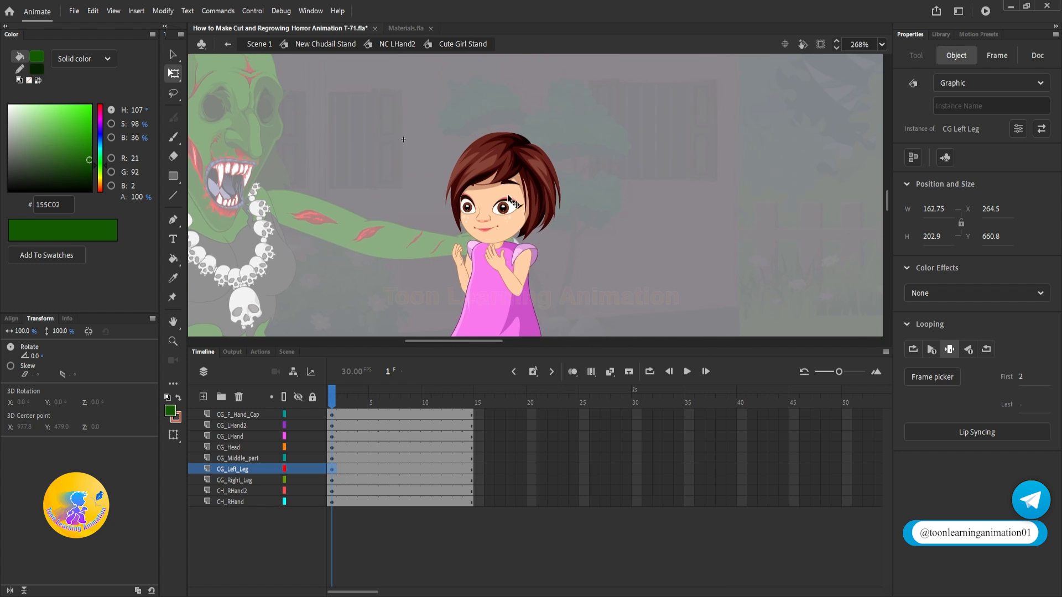
pyautogui.scroll(4, 507, 197)
pyautogui.click(507, 197)
pyautogui.scroll(-3, 514, 215)
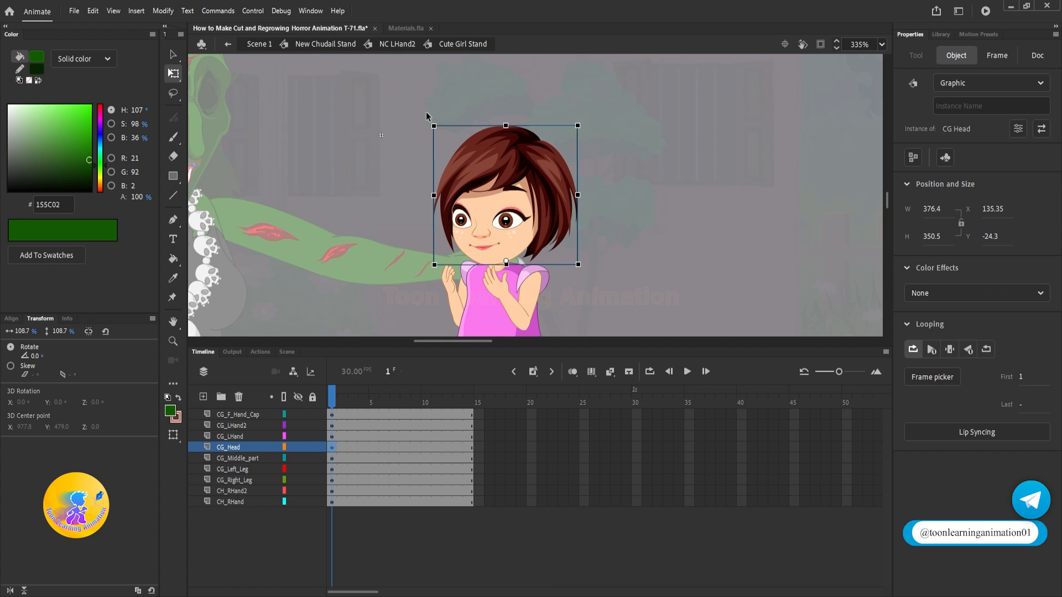
pyautogui.moveTo(434, 125); pyautogui.dragTo(462, 113)
pyautogui.moveTo(586, 209); pyautogui.dragTo(641, 198)
# Step: Open the eyes symbol inside the girl's head and shift both pupils slightly toward the witch
pyautogui.scroll(3, 495, 188)
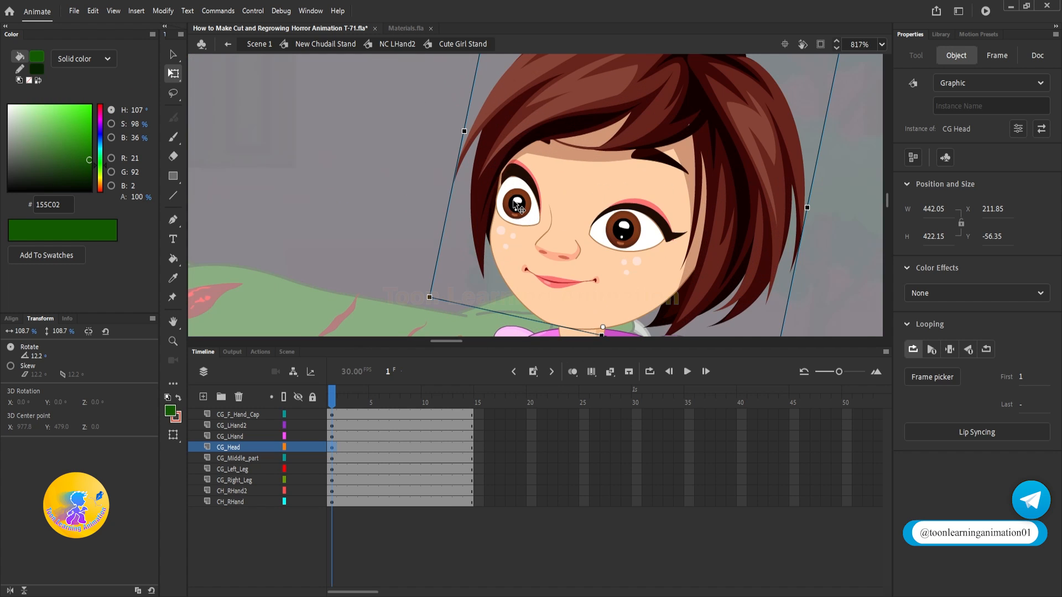
pyautogui.doubleClick(522, 209)
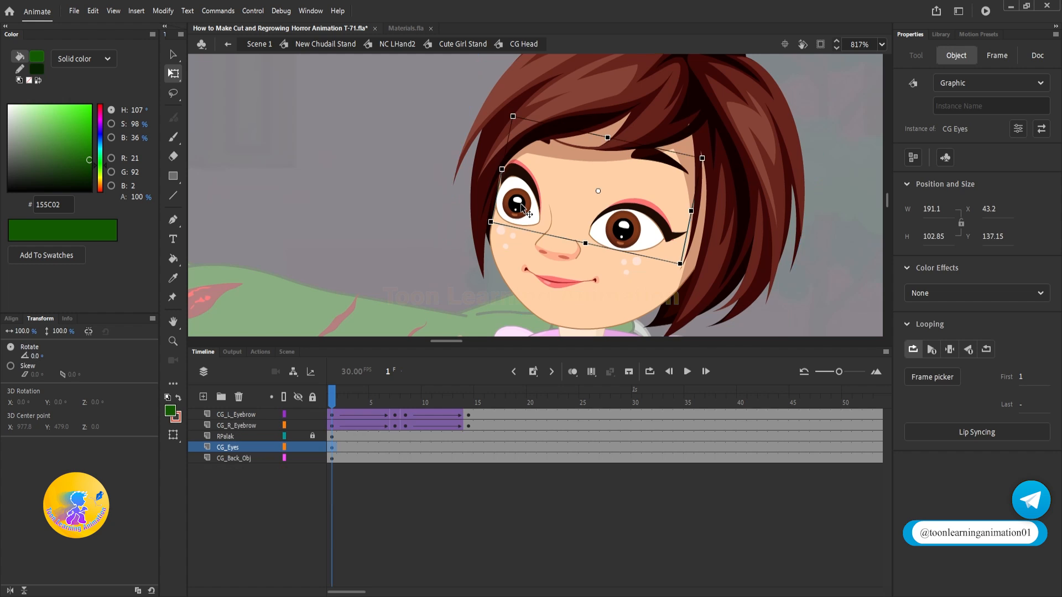
pyautogui.doubleClick(523, 209)
pyautogui.click(517, 204)
pyautogui.keyDown('shift'); pyautogui.click(615, 230); pyautogui.keyUp('shift')
pyautogui.scroll(3, 615, 230)
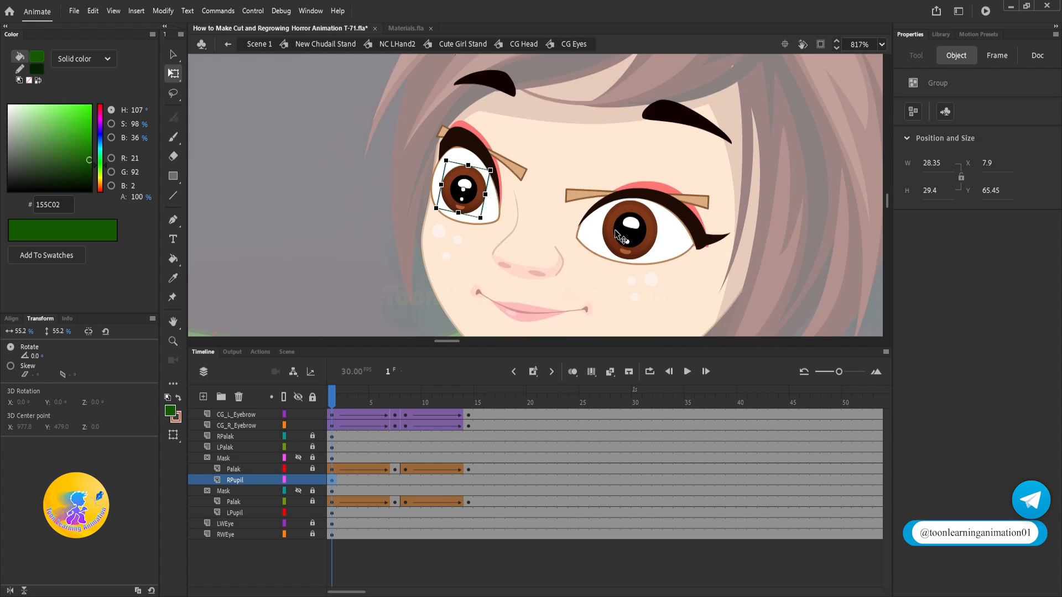
pyautogui.moveTo(646, 247); pyautogui.dragTo(633, 244)
pyautogui.scroll(-3, 525, 187)
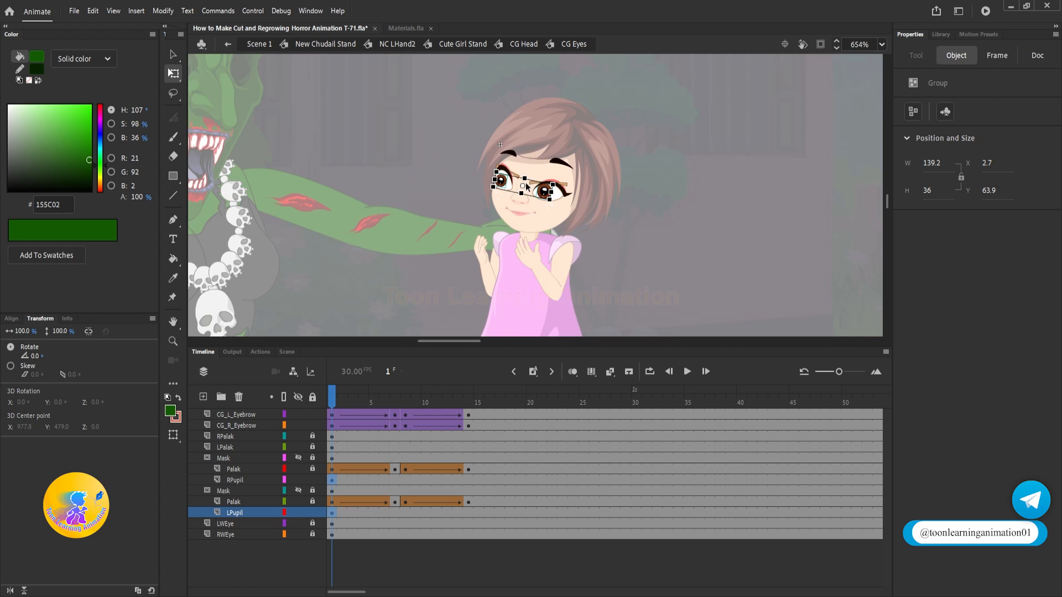
# Step: Examine the alternative eyebrow shapes stored in the frames of the girl's left eyebrow symbol
pyautogui.scroll(3, 545, 145)
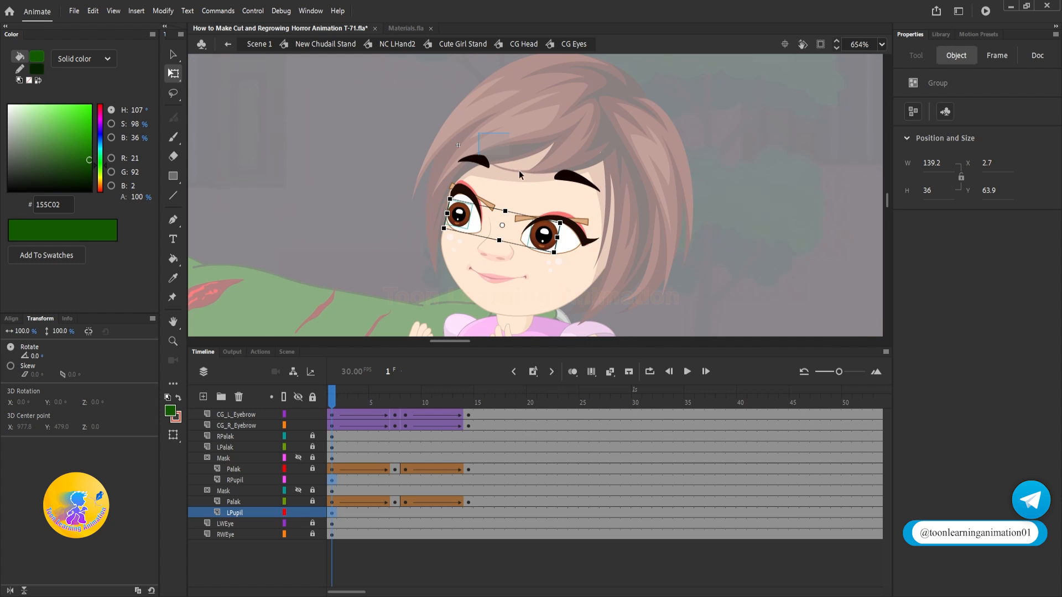
pyautogui.moveTo(479, 132); pyautogui.dragTo(589, 190)
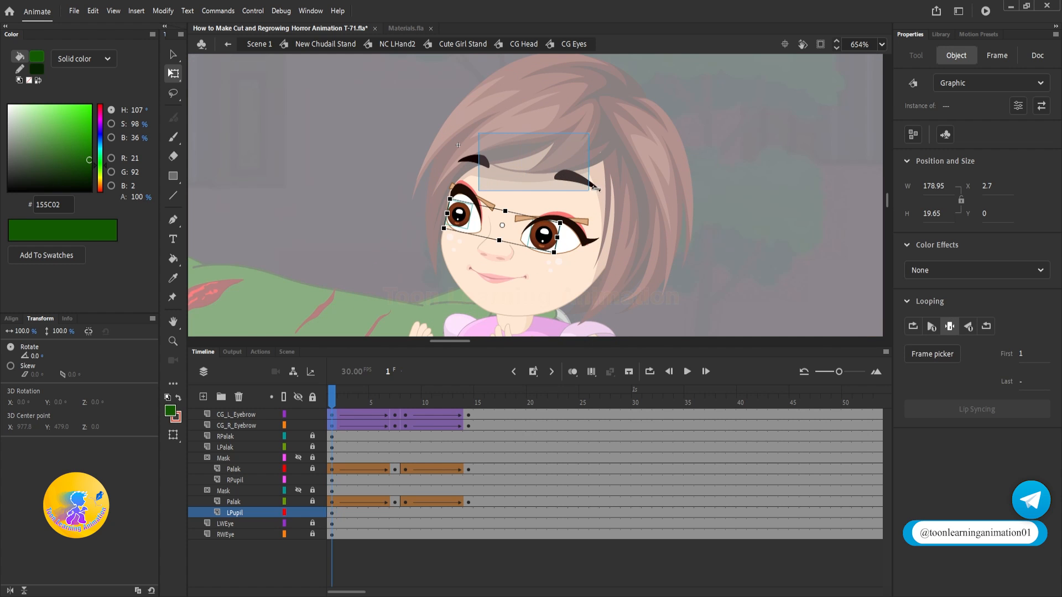
pyautogui.click(660, 205)
pyautogui.click(236, 414)
pyautogui.doubleClick(575, 178)
pyautogui.click(341, 400)
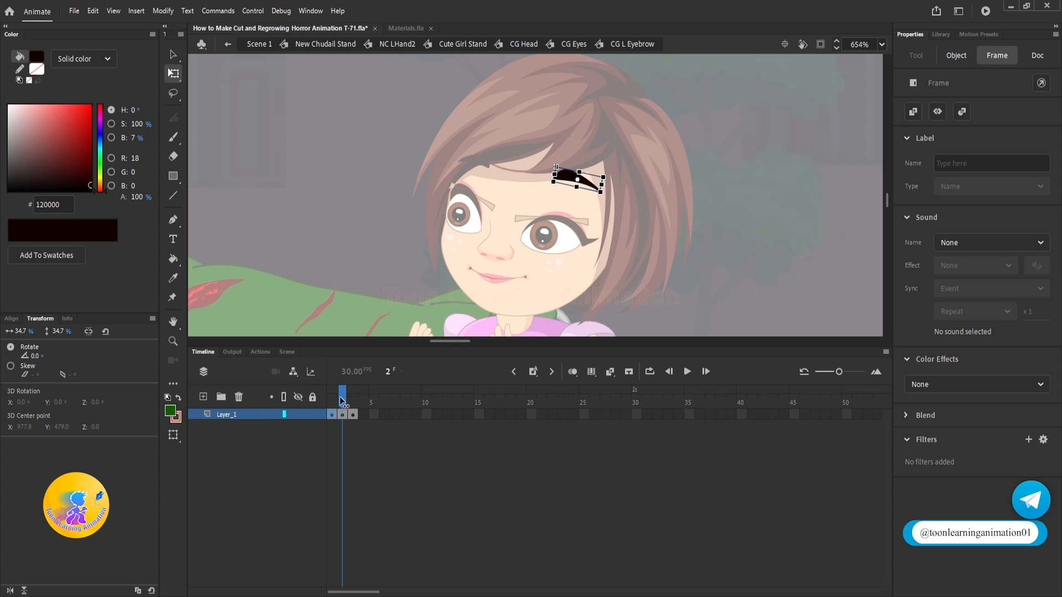
pyautogui.moveTo(340, 398); pyautogui.dragTo(293, 402)
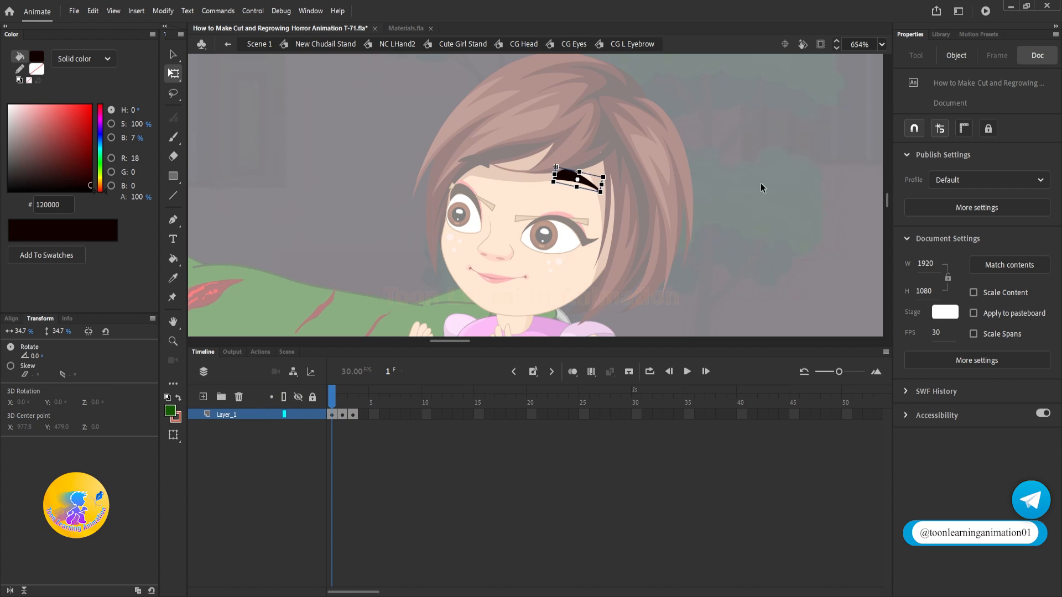
pyautogui.doubleClick(774, 191)
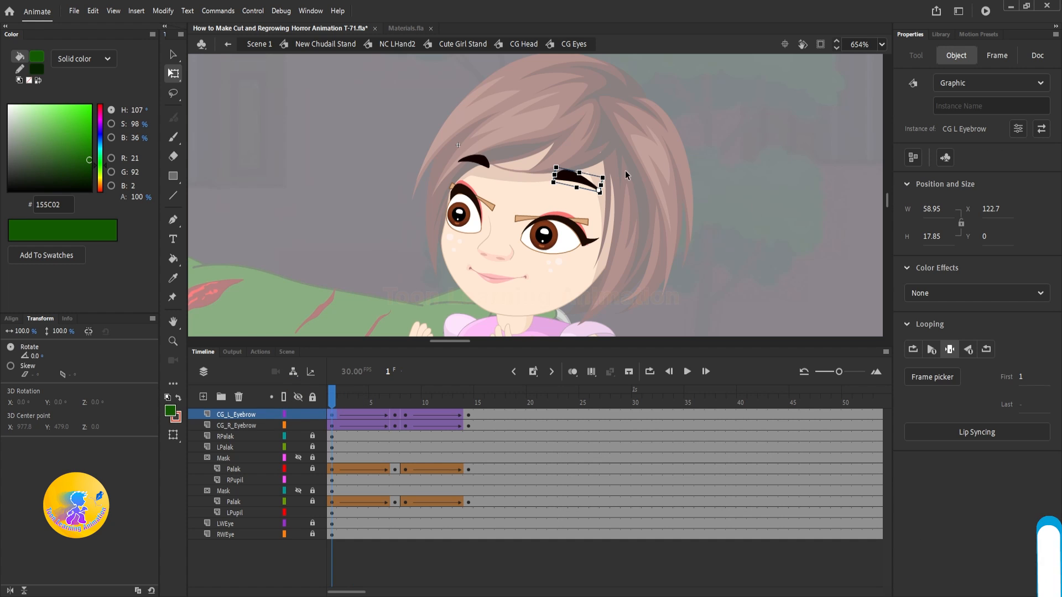
# Step: Set the first frame of both eyebrow instances to 2 at timeline frame 1
pyautogui.press('v')
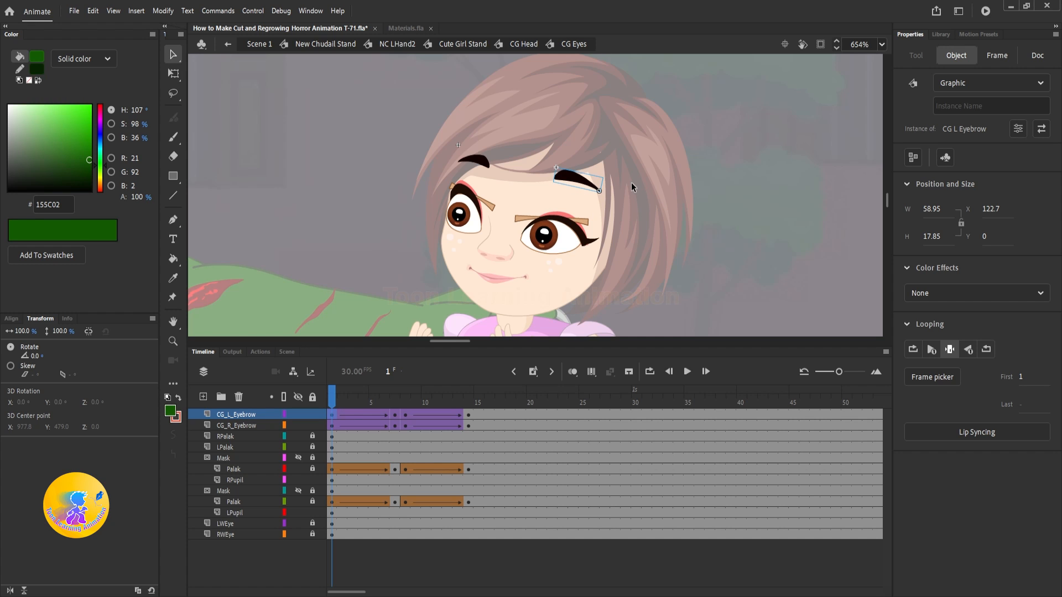
pyautogui.scroll(2, 543, 184)
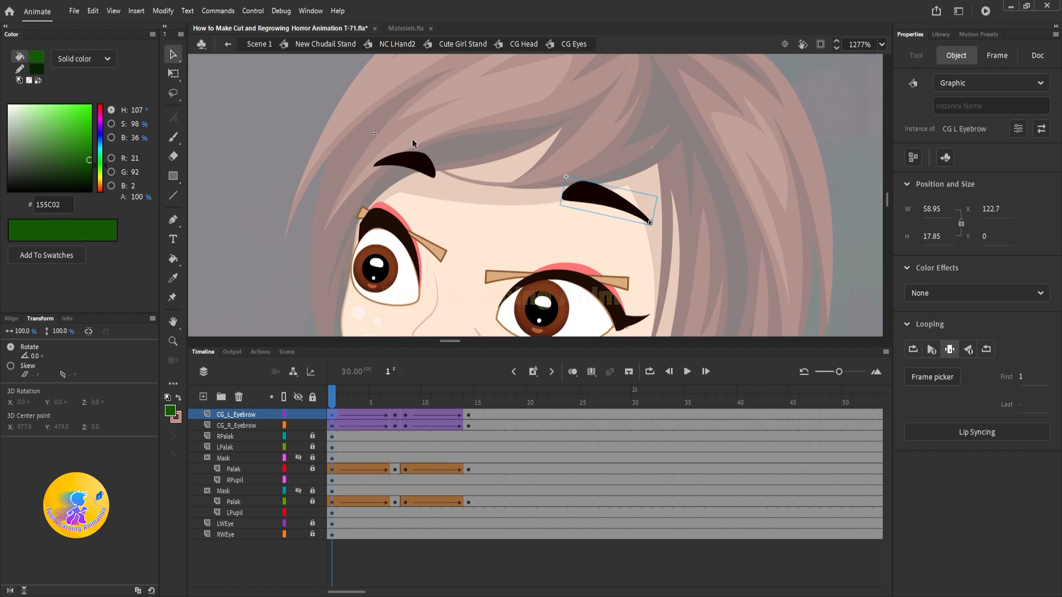
pyautogui.moveTo(566, 195); pyautogui.dragTo(558, 193)
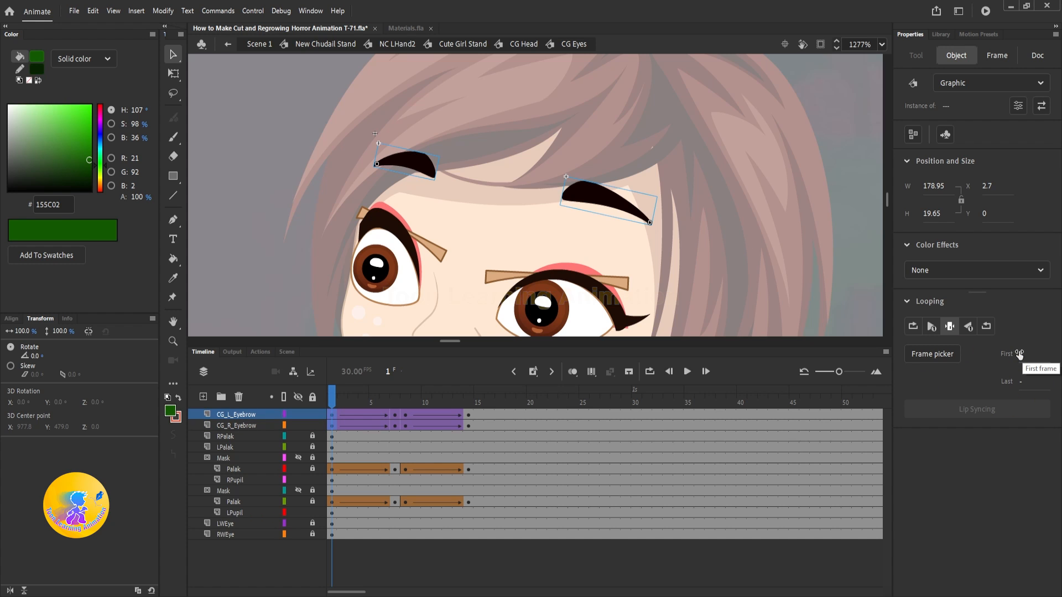
pyautogui.doubleClick(596, 195)
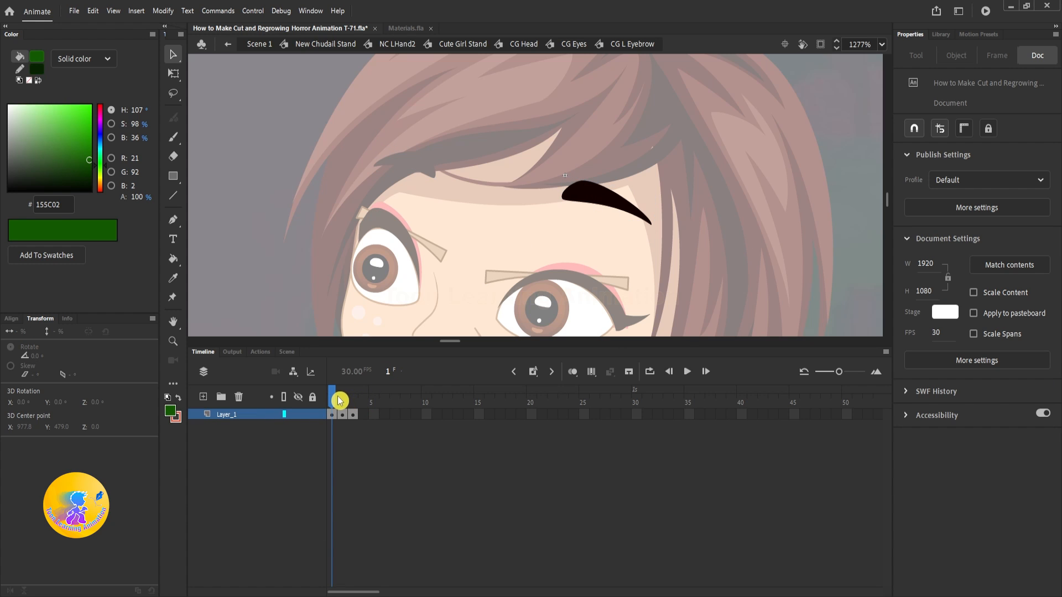
pyautogui.moveTo(336, 398); pyautogui.dragTo(360, 409)
pyautogui.doubleClick(824, 209)
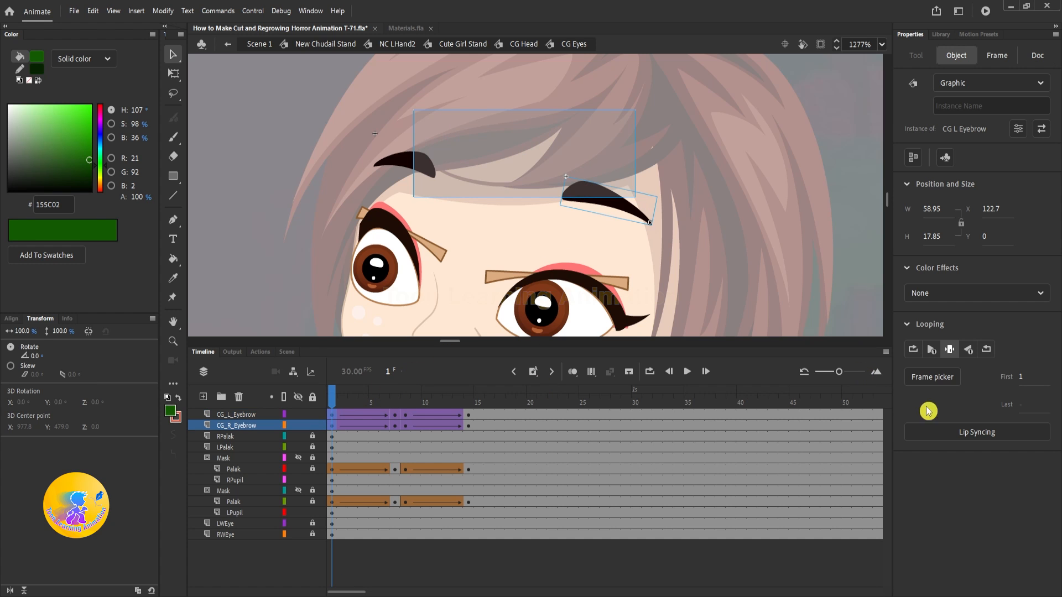
pyautogui.keyDown('shift'); pyautogui.click(412, 168); pyautogui.keyUp('shift')
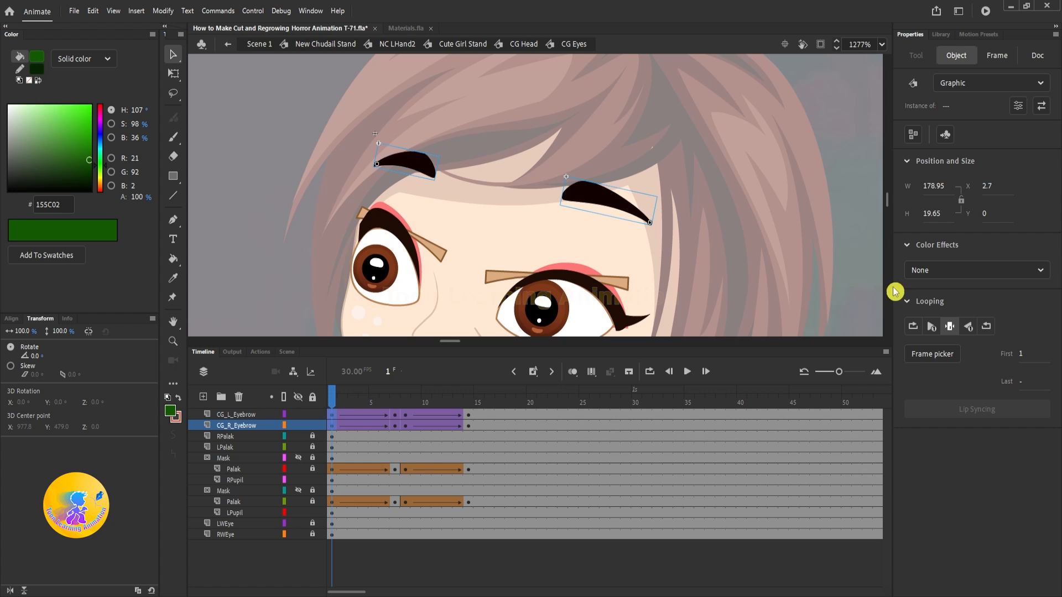
pyautogui.click(1021, 357)
pyautogui.write('2')
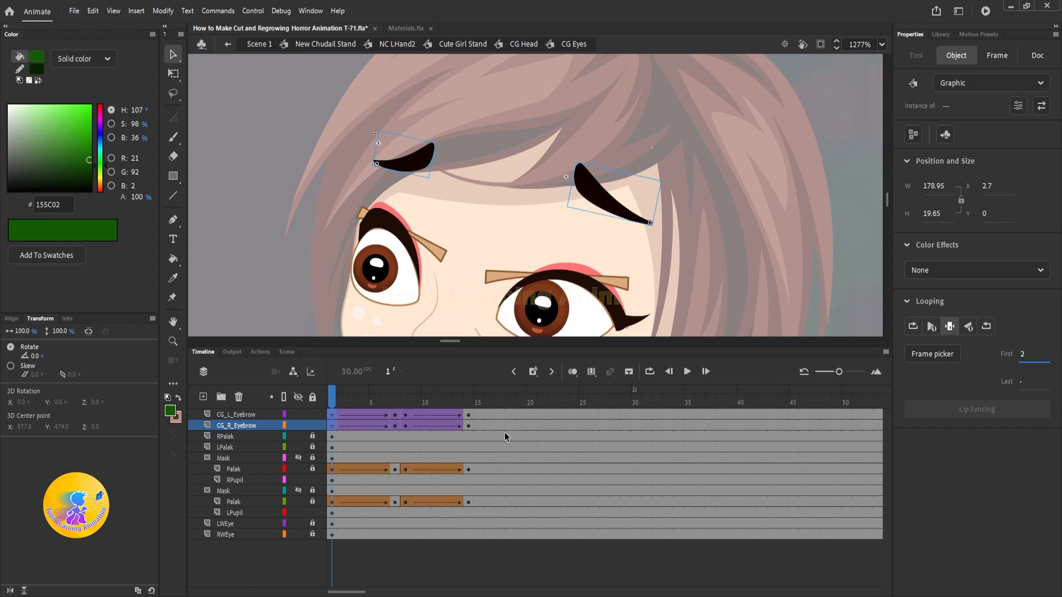
# Step: At timeline frame 7, switch both eyebrows to the shape in their symbols' frame 2
pyautogui.click(394, 402)
pyautogui.click(398, 184)
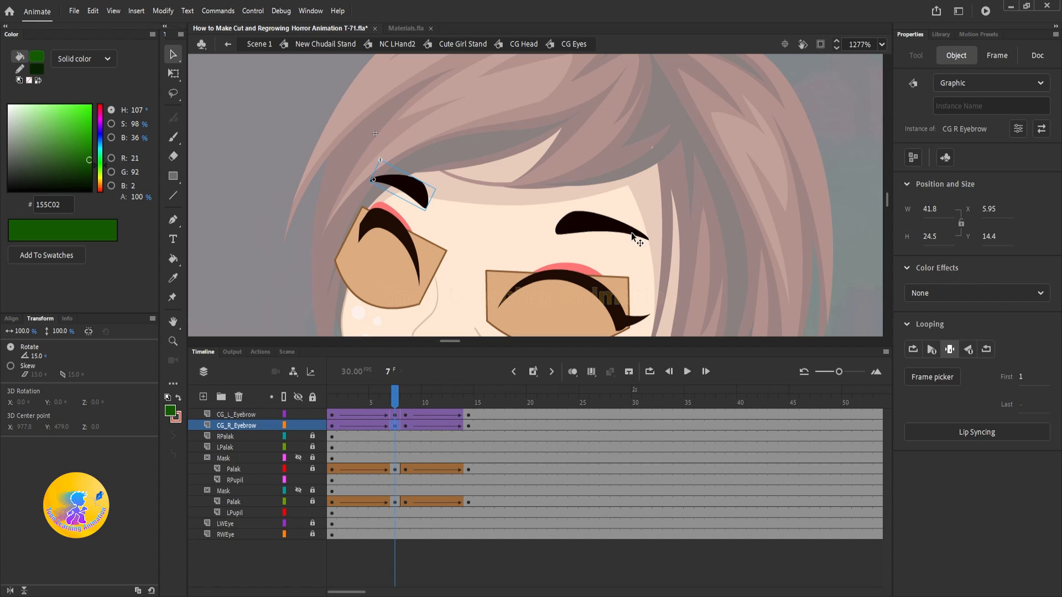
pyautogui.keyDown('shift'); pyautogui.click(575, 222); pyautogui.keyUp('shift')
pyautogui.click(1024, 361)
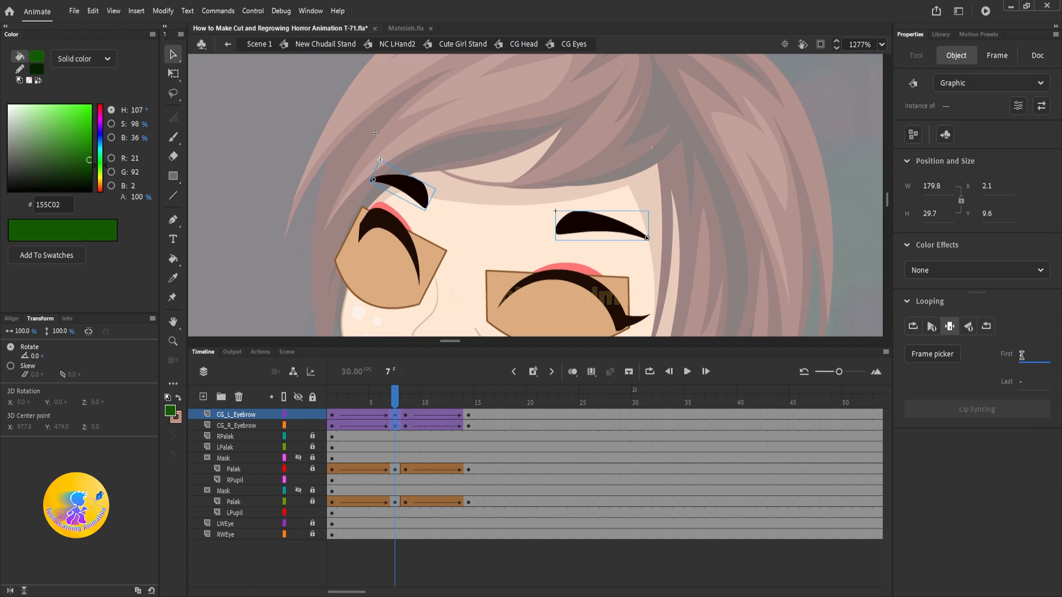
pyautogui.write('2')
pyautogui.press('Return')
# Step: Change both eyebrows on the frame 8 keyframe to first frame 2
pyautogui.click(408, 398)
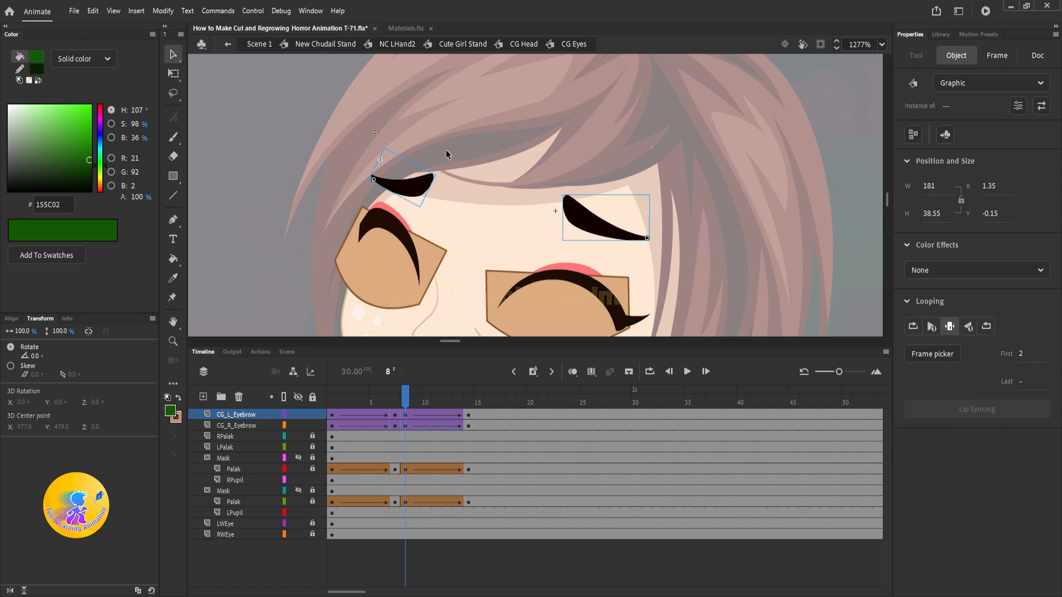
pyautogui.moveTo(407, 147); pyautogui.dragTo(438, 187)
pyautogui.moveTo(553, 185); pyautogui.dragTo(628, 232)
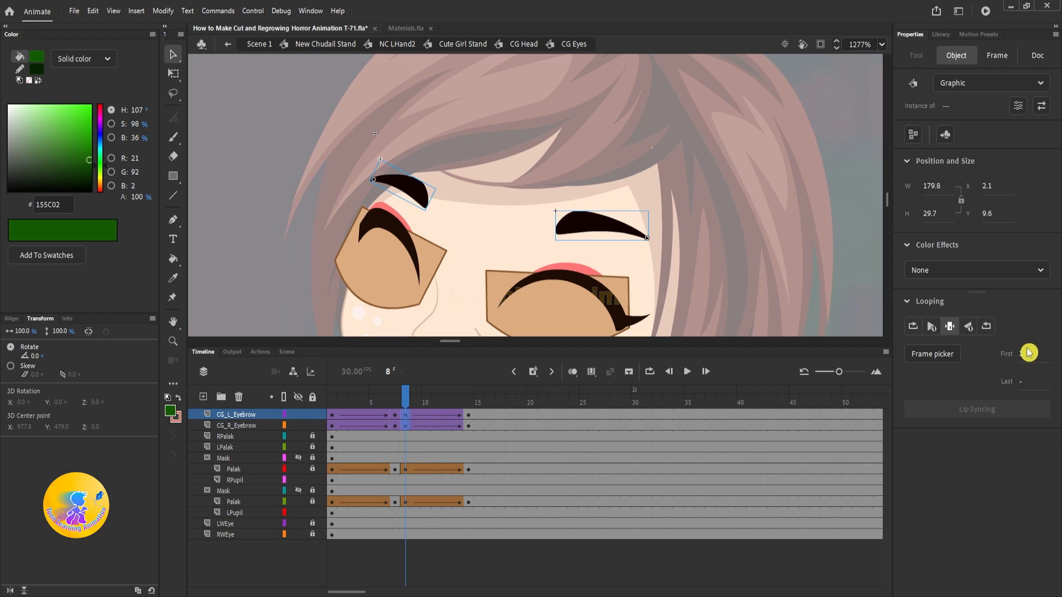
pyautogui.click(1029, 353)
pyautogui.write('2')
pyautogui.press('Return')
# Step: On the frame 14 keyframe, set the first frame of both eyebrows to 2
pyautogui.click(467, 397)
pyautogui.click(412, 164)
pyautogui.keyDown('shift'); pyautogui.click(583, 194); pyautogui.keyUp('shift')
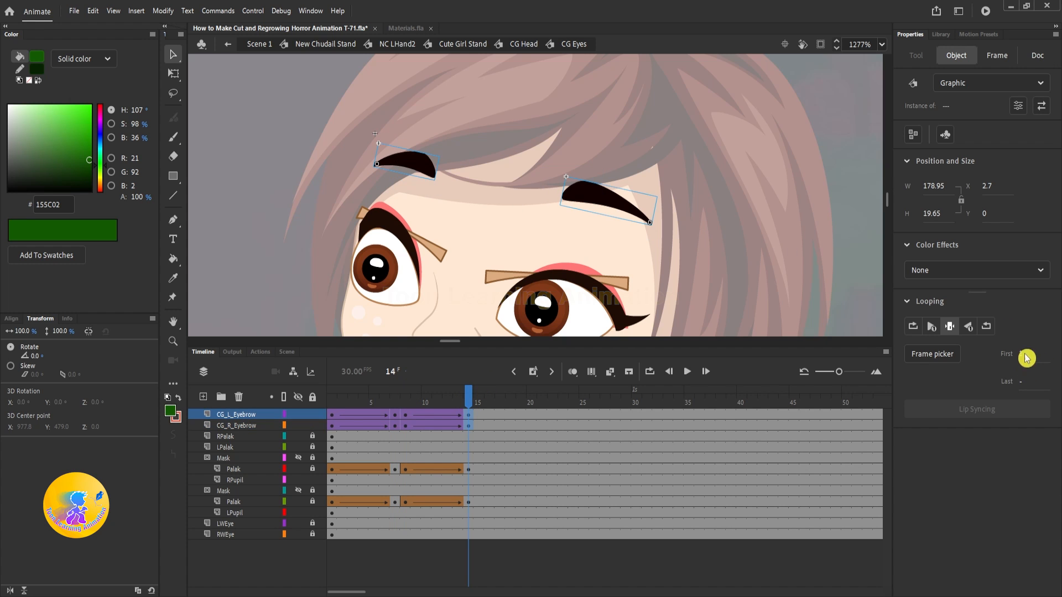
pyautogui.click(1025, 359)
pyautogui.write('2')
pyautogui.press('Return')
# Step: Duplicate frames 1 to 14 of both eyebrow layers onto the blink starting at frame 101, and return to the CG Head symbol
pyautogui.moveTo(468, 416); pyautogui.dragTo(330, 428)
pyautogui.moveTo(348, 427); pyautogui.dragTo(815, 416)
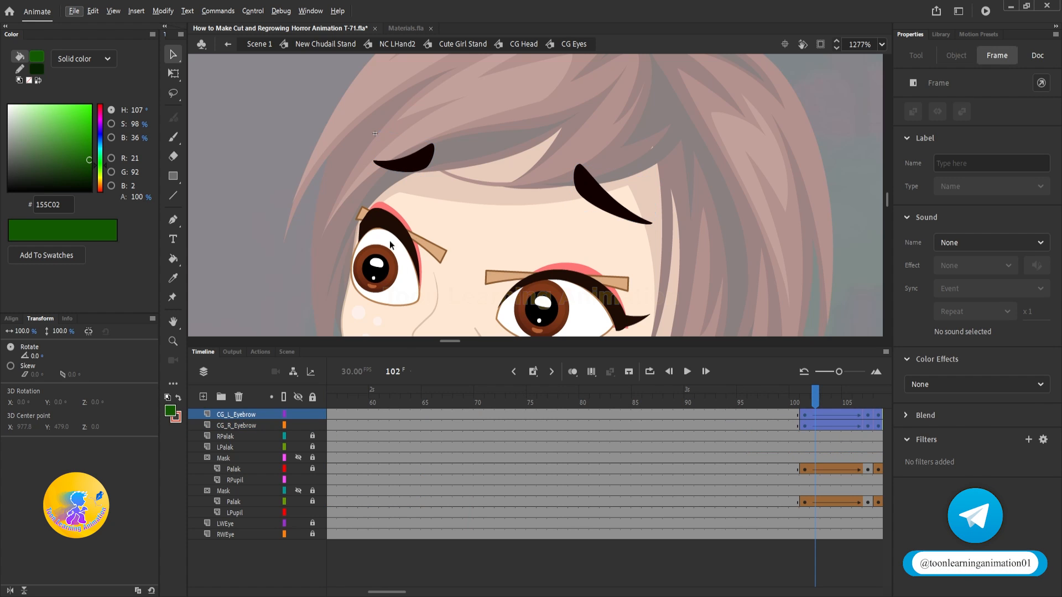
pyautogui.click(783, 190)
pyautogui.hotkey('shift', ',')
pyautogui.doubleClick(783, 191)
pyautogui.scroll(-5, 625, 178)
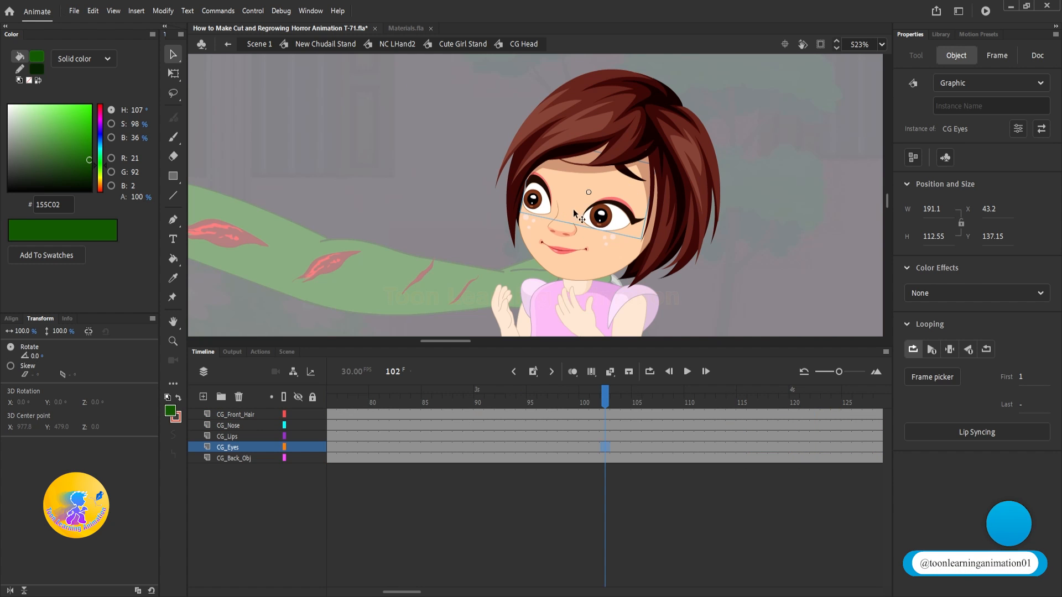
pyautogui.scroll(3, 545, 174)
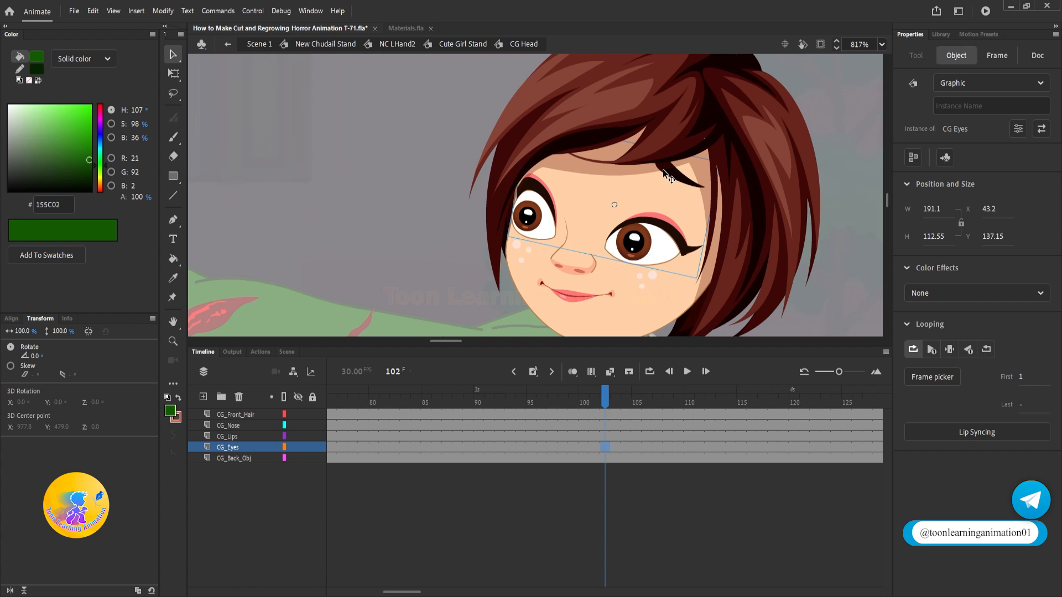
# Step: In the CG Lips symbol, flip the closed lips on frame 1 vertically and rotate them about 8° to level them
pyautogui.hotkey('shift', ',')
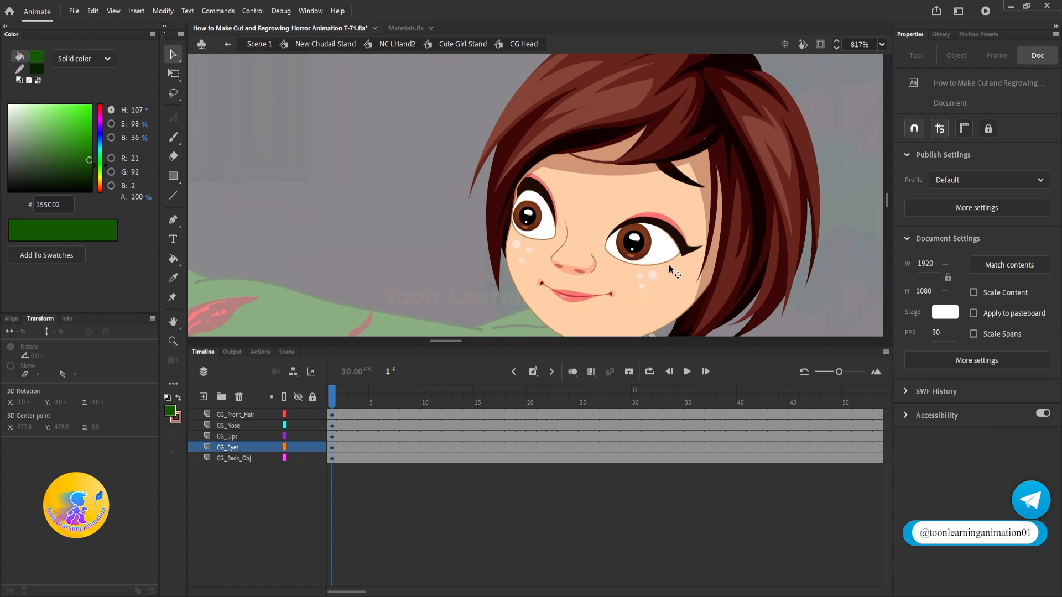
pyautogui.moveTo(669, 266); pyautogui.dragTo(673, 229)
pyautogui.doubleClick(579, 260)
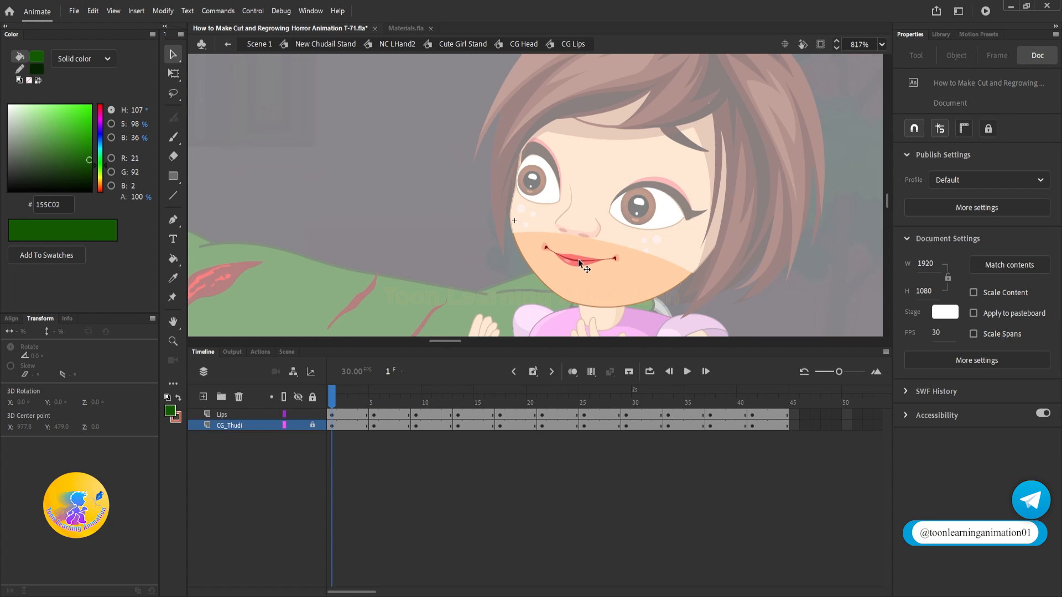
pyautogui.scroll(3, 577, 260)
pyautogui.rightClick(578, 261)
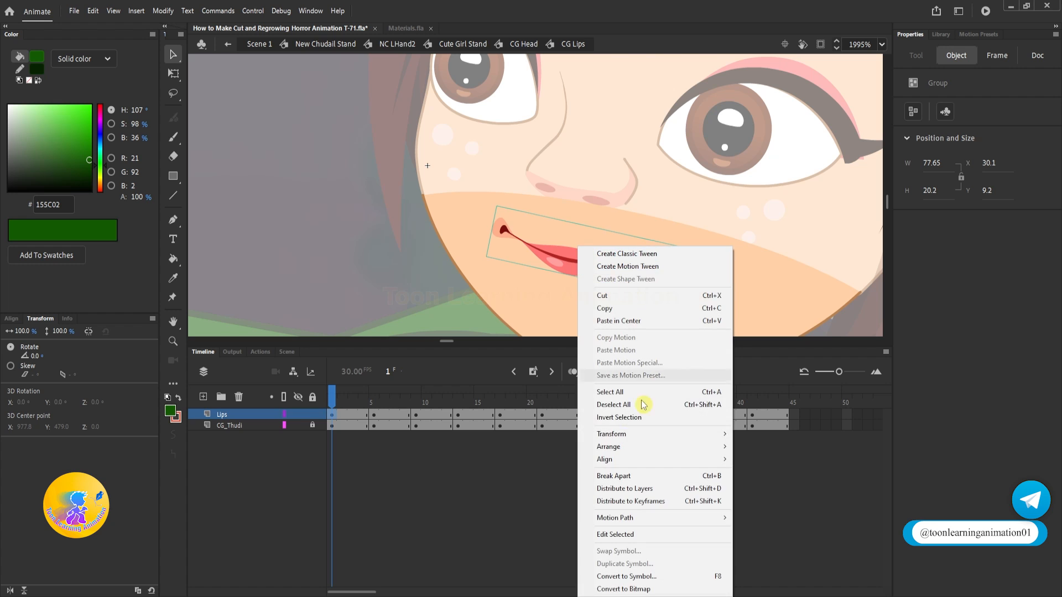
pyautogui.moveTo(612, 434)
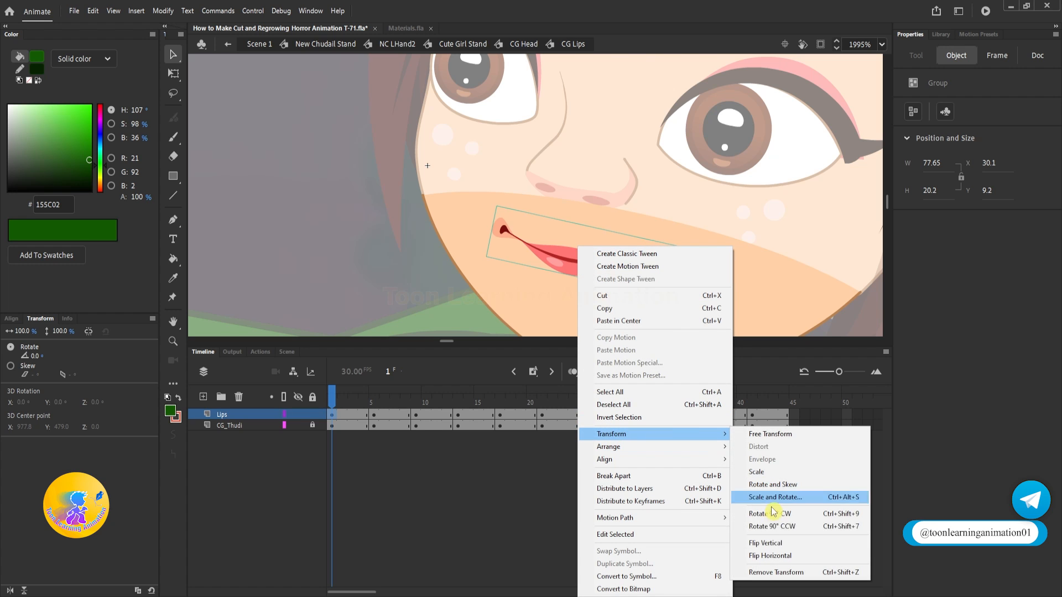
pyautogui.click(773, 544)
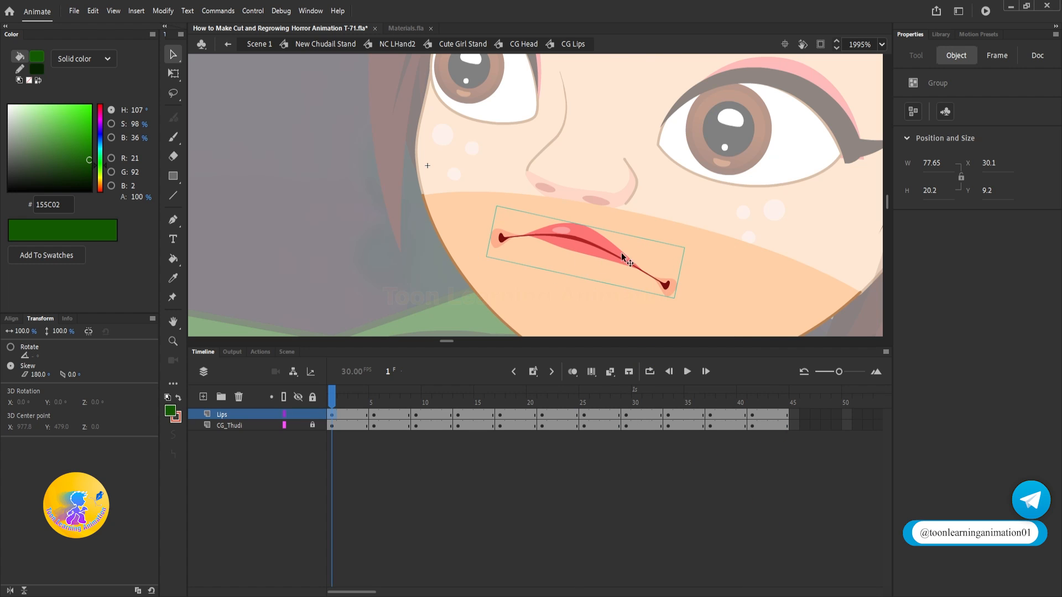
pyautogui.press('q')
pyautogui.moveTo(690, 248); pyautogui.dragTo(692, 231)
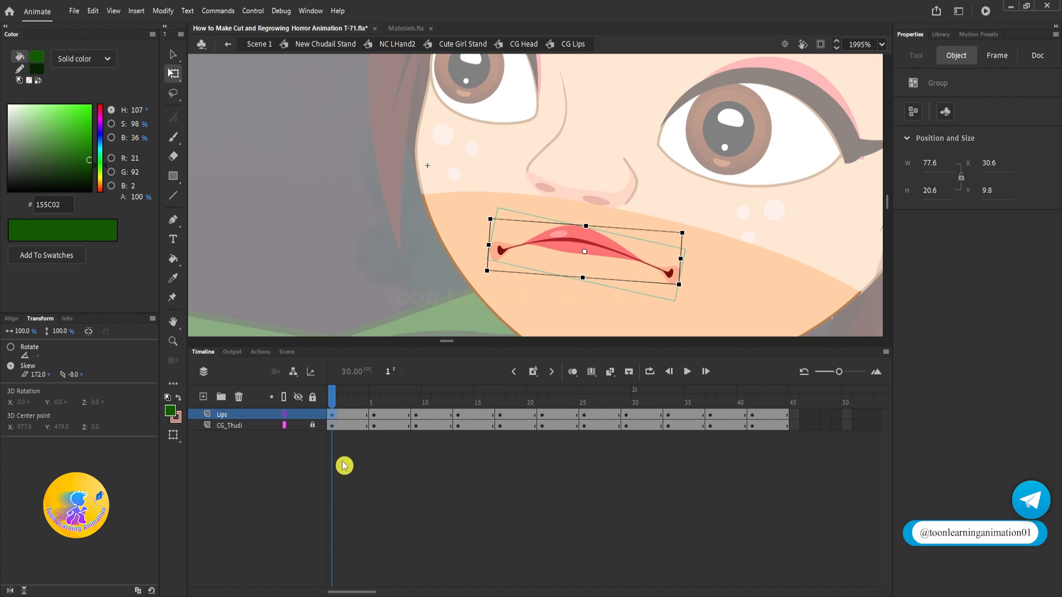
# Step: Flip the open mouth on frame 5 of the lips symbol vertically
pyautogui.click(375, 403)
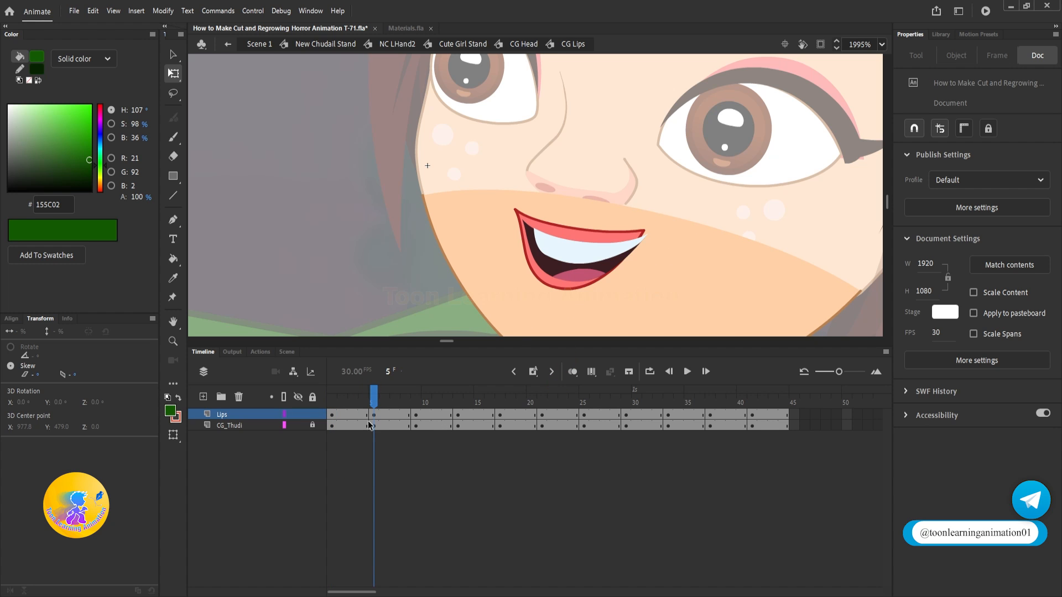
pyautogui.click(559, 249)
pyautogui.rightClick(559, 250)
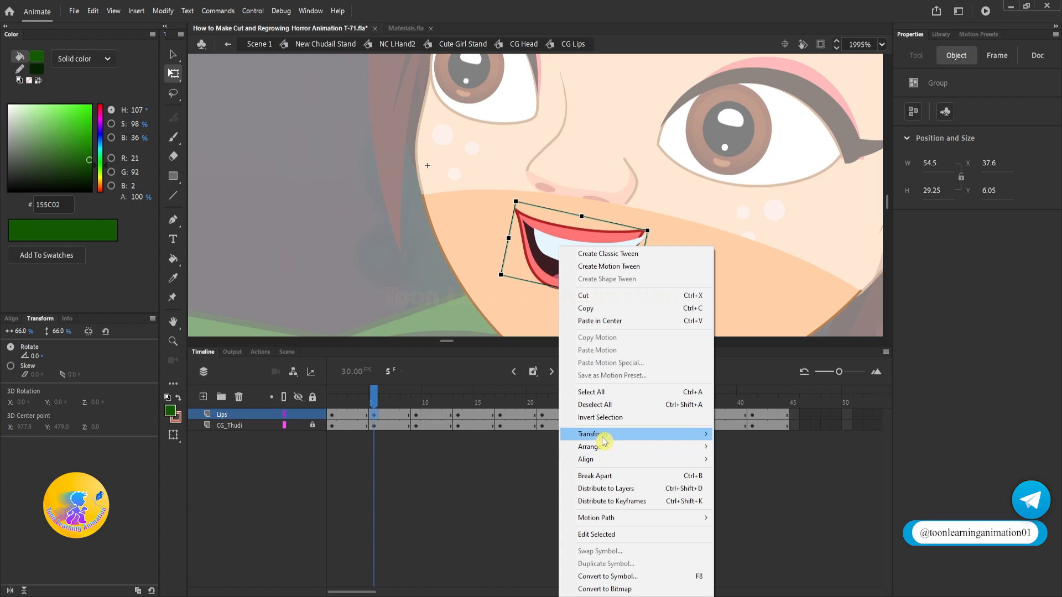
pyautogui.moveTo(608, 434)
pyautogui.click(763, 544)
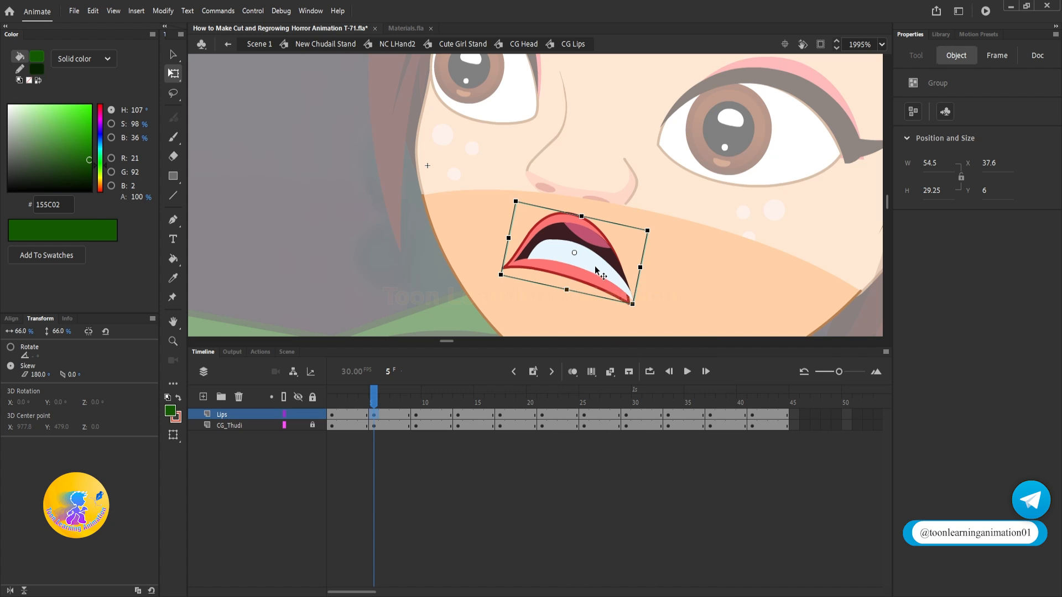
pyautogui.click(739, 225)
# Step: Break the frame 5 mouth group apart and delete its white teeth shape
pyautogui.scroll(2, 571, 264)
pyautogui.click(546, 210)
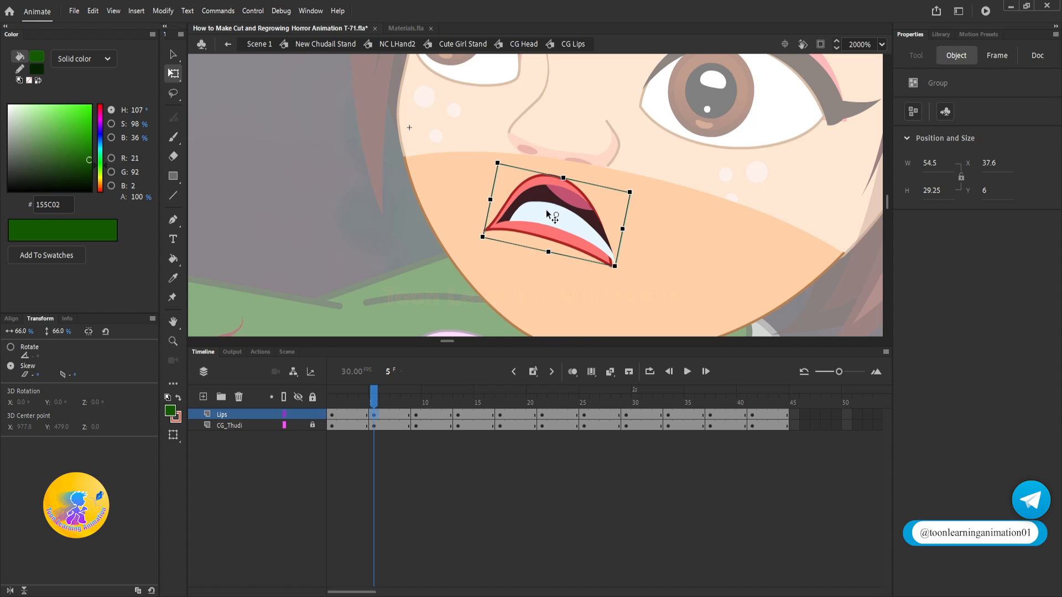
pyautogui.hotkey('ctrl', 'b')
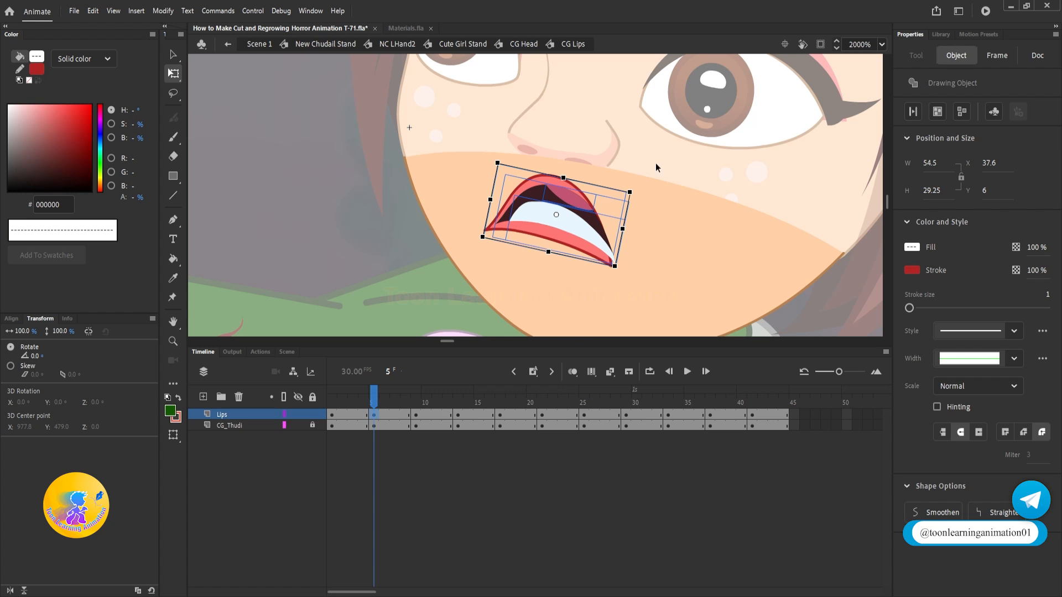
pyautogui.click(656, 184)
pyautogui.moveTo(543, 217)
pyautogui.mouseDown()
pyautogui.moveTo(628, 218)
pyautogui.moveTo(735, 175)
pyautogui.mouseUp()
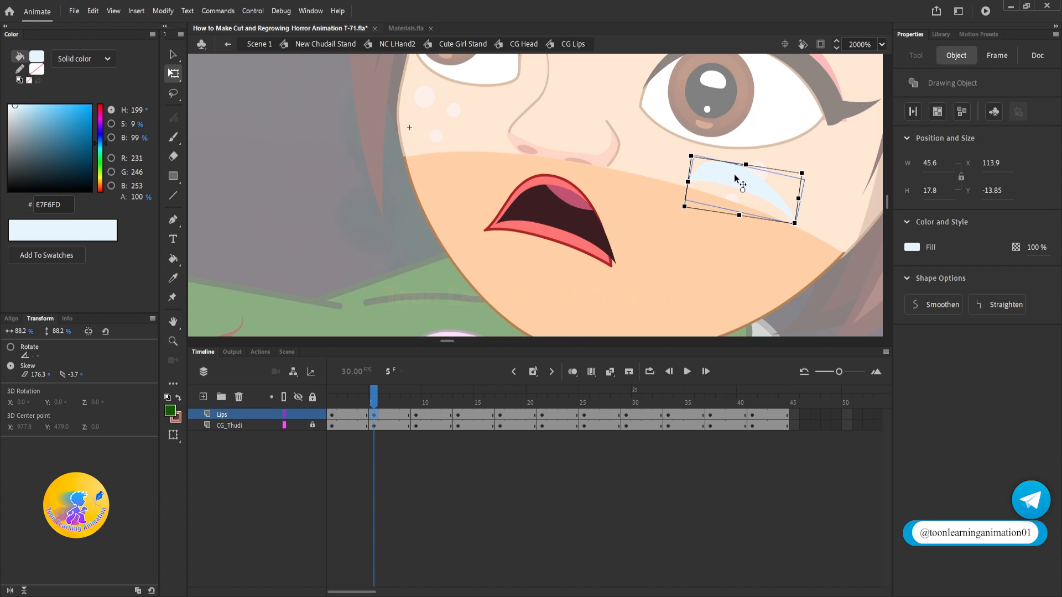
pyautogui.press('Delete')
# Step: Delete the tongue from the frame 5 mouth, keeping the dark cavity, and break the remaining mouth pieces into plain shapes
pyautogui.click(569, 201)
pyautogui.press('Delete')
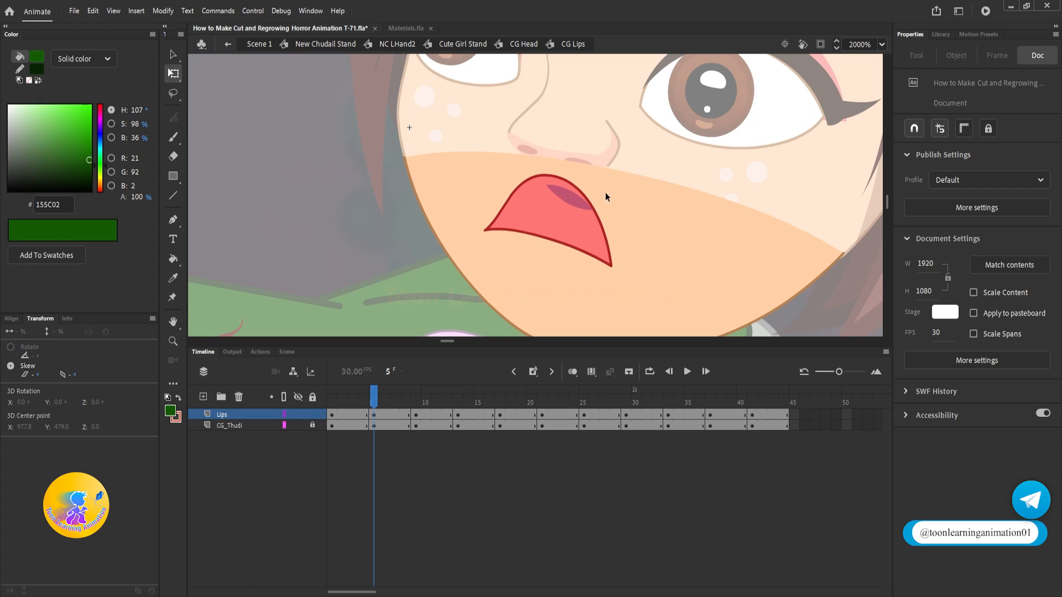
pyautogui.hotkey('ctrl', 'z')
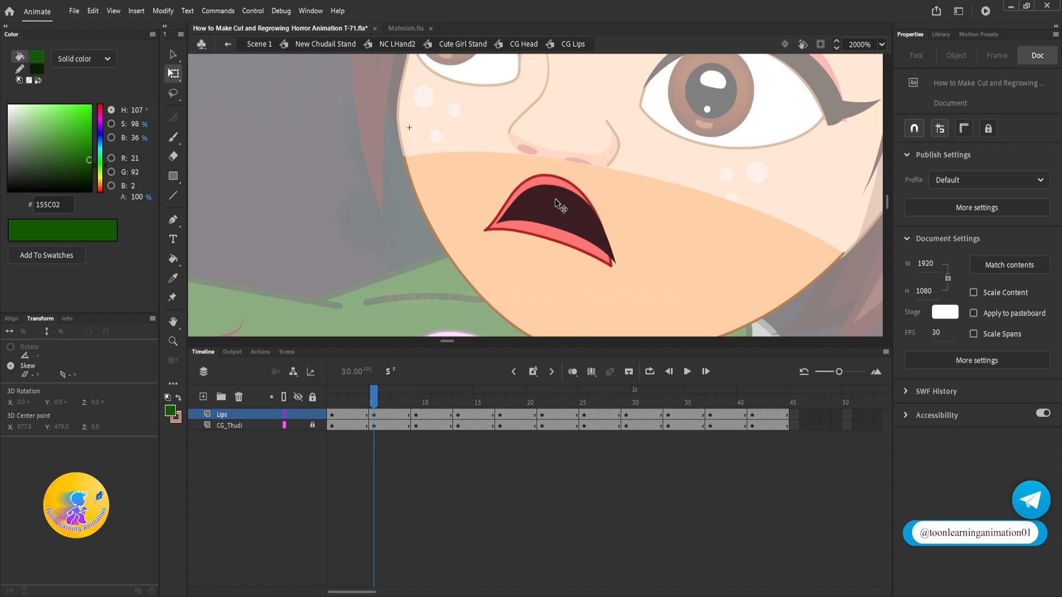
pyautogui.moveTo(678, 141); pyautogui.dragTo(470, 277)
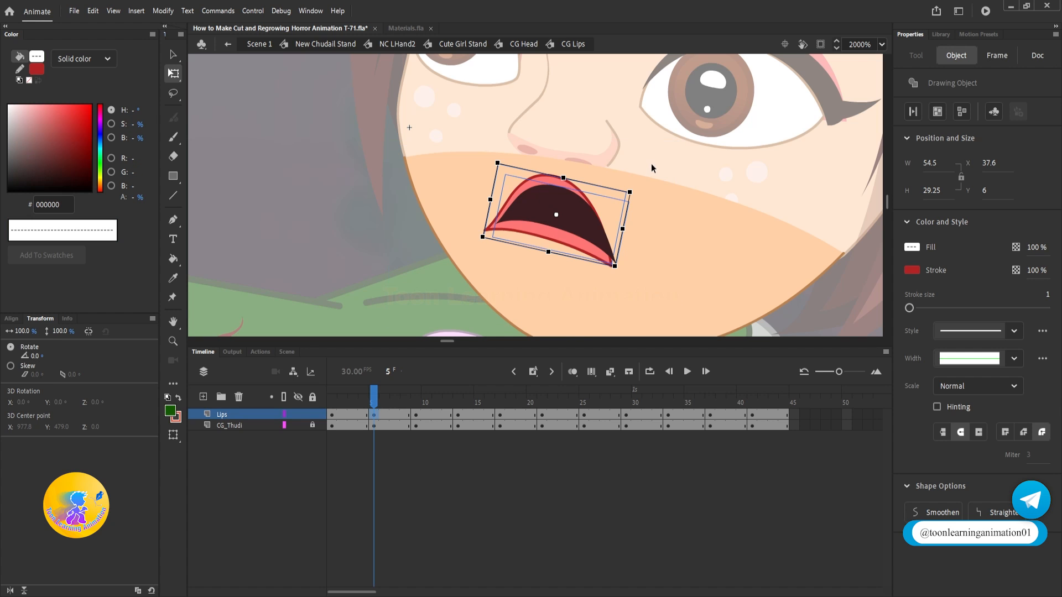
pyautogui.click(655, 224)
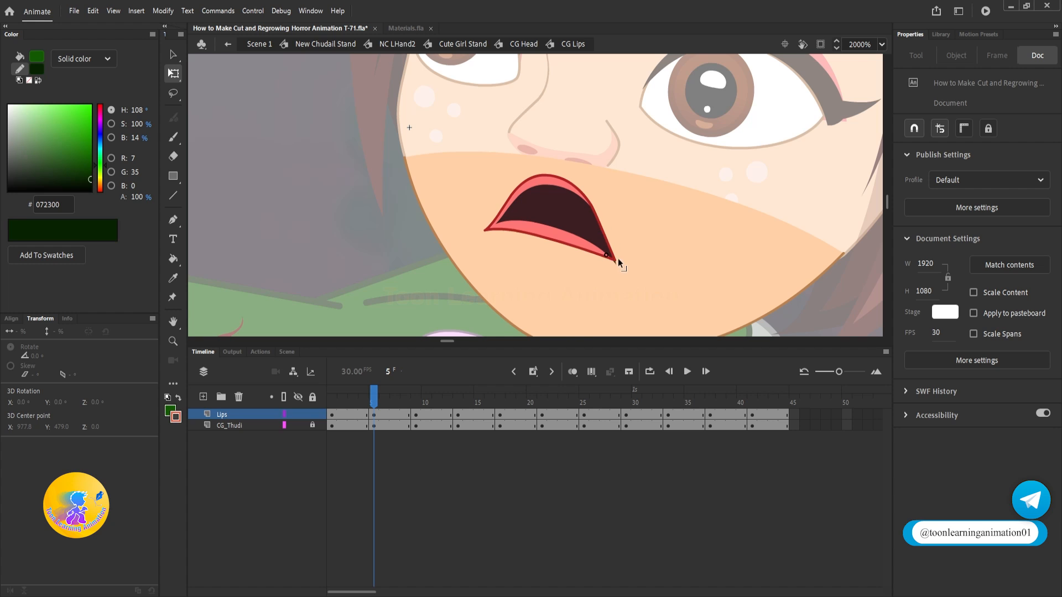
# Step: Draw a curved tongue on the lower lip inside the frame 5 mouth, filled with the pink sampled from the frame 13 tongue
pyautogui.press('n')
pyautogui.moveTo(555, 212)
pyautogui.mouseDown()
pyautogui.moveTo(597, 247)
pyautogui.moveTo(542, 223)
pyautogui.mouseUp()
pyautogui.hotkey('ctrl', 'z')
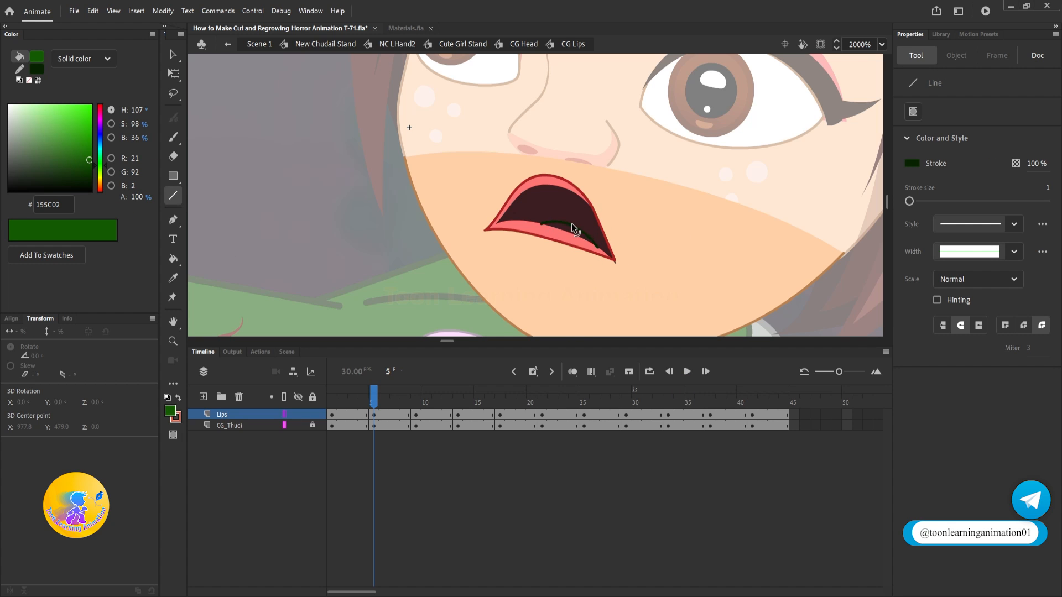
pyautogui.click(417, 403)
pyautogui.click(459, 402)
pyautogui.click(173, 278)
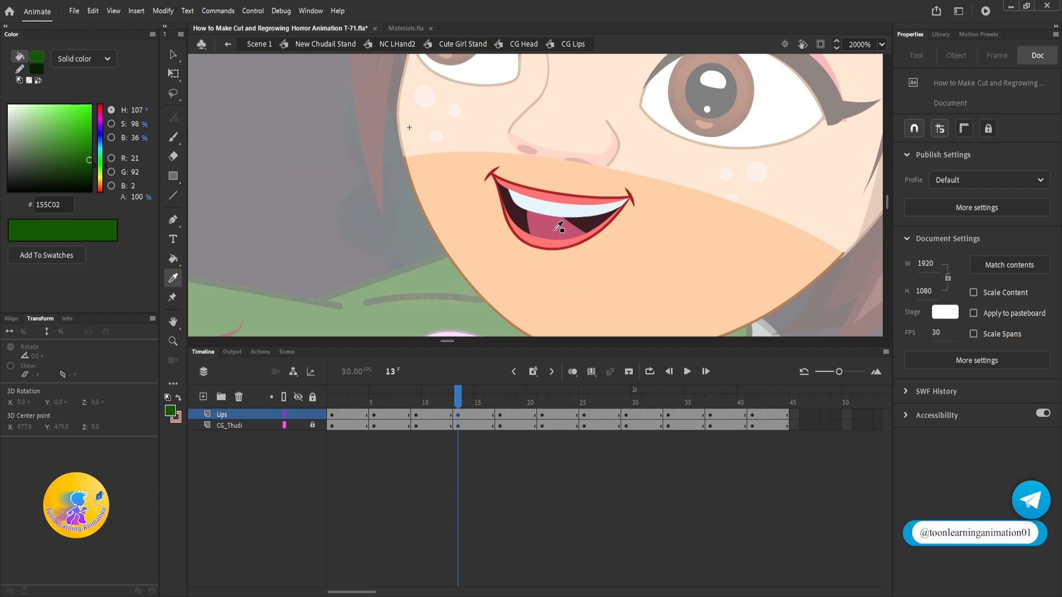
pyautogui.click(558, 227)
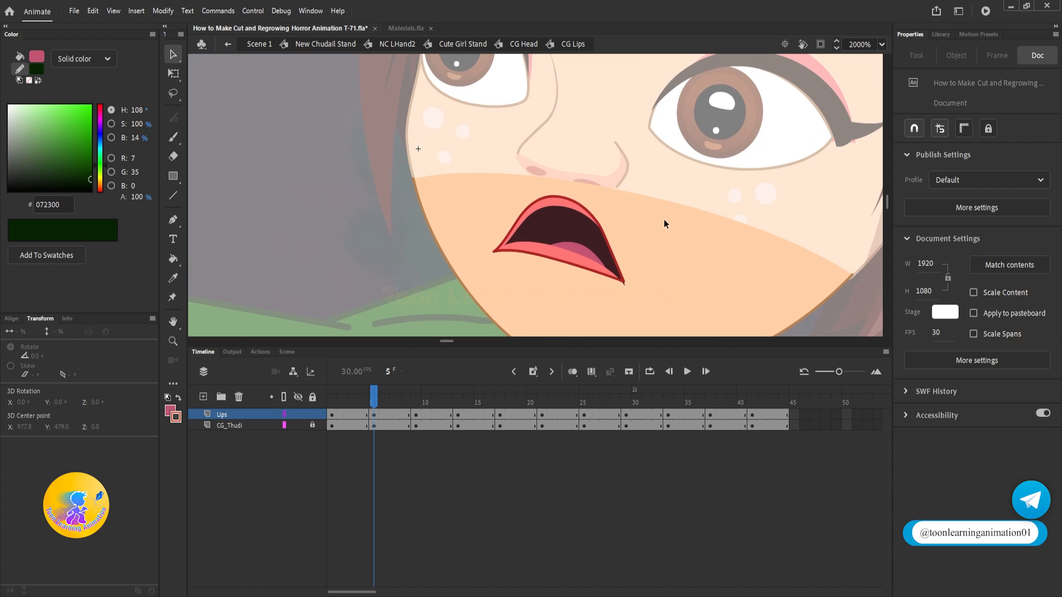
# Step: Draw a curved line across the upper part of the frame 5 mouth cavity and fill the area above it with white (FFFFFF) as teeth
pyautogui.press('n')
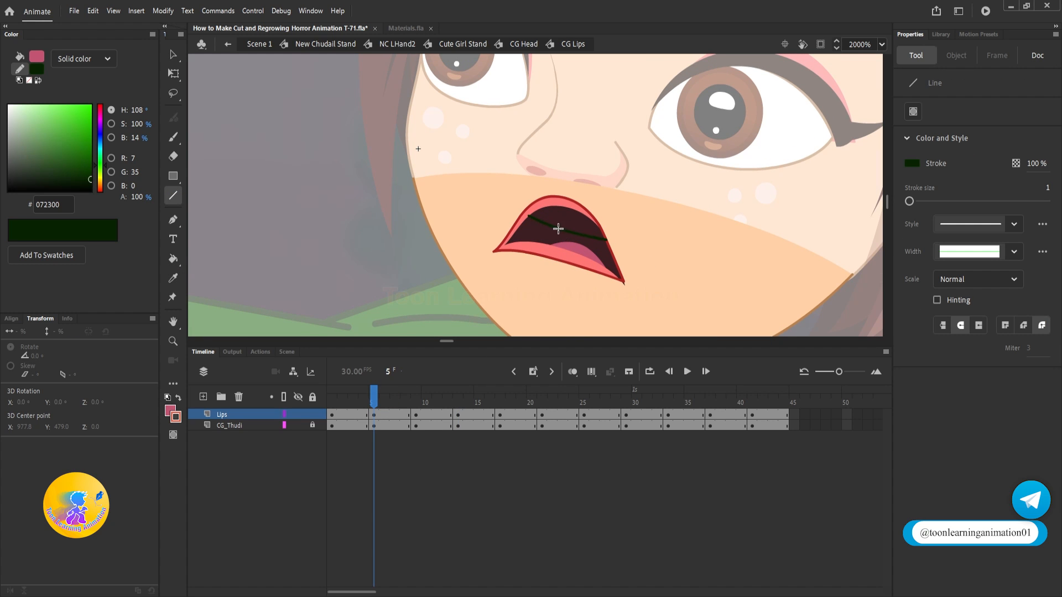
pyautogui.press('v')
pyautogui.click(565, 221)
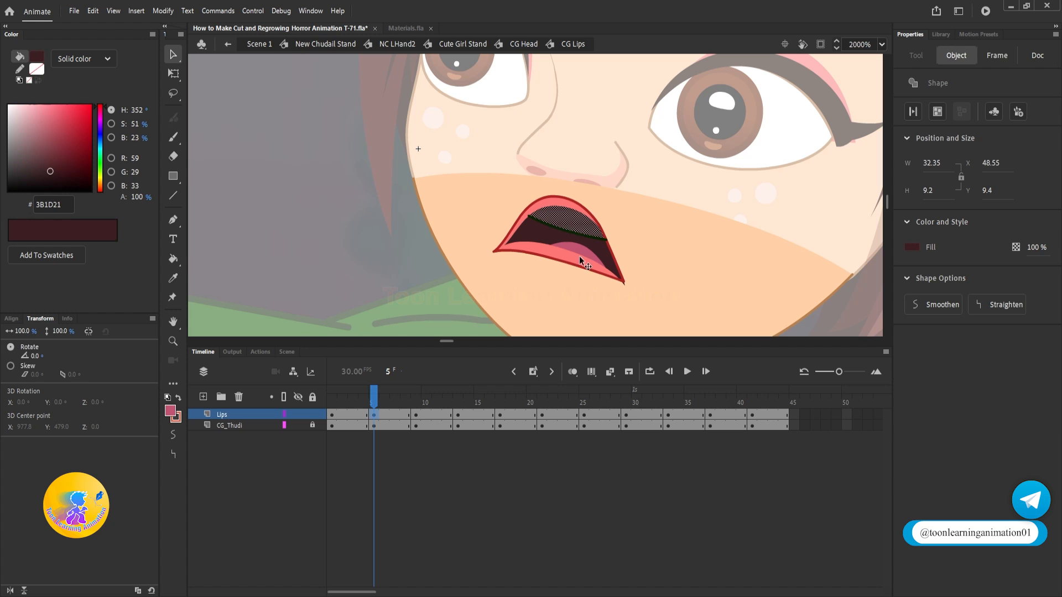
pyautogui.click(9, 105)
pyautogui.click(738, 260)
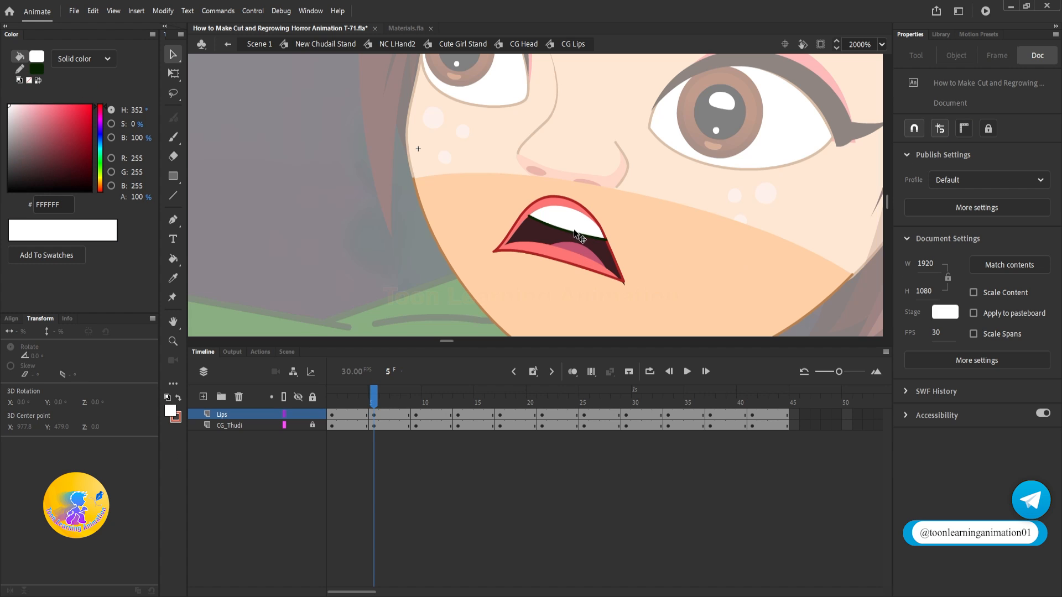
# Step: Back in CG Head, set the lips instance's first frame to 5, and return to the Cute Girl Stand symbol
pyautogui.scroll(-10, 738, 250)
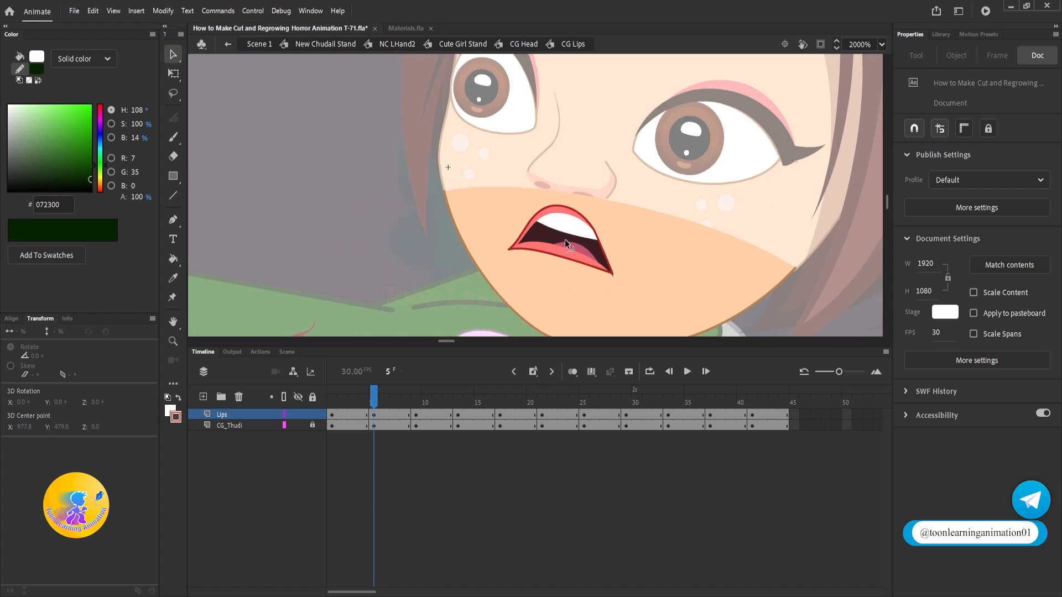
pyautogui.doubleClick(745, 227)
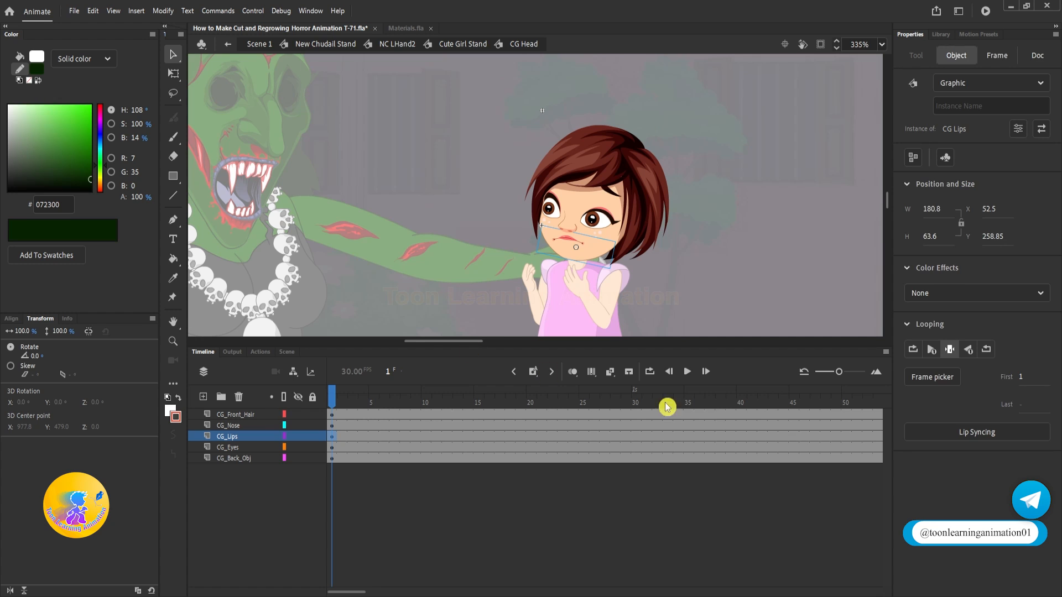
pyautogui.click(1022, 377)
pyautogui.write('5')
pyautogui.press('Return')
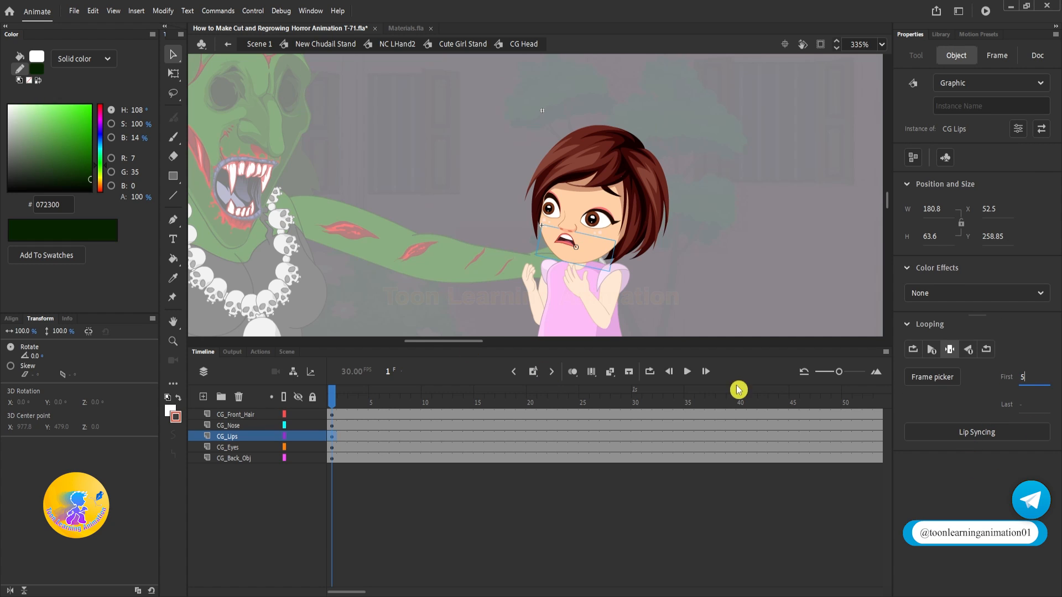
pyautogui.doubleClick(711, 250)
# Step: Rotate the girl's right leg forward and her left leg backward by about 22.7° to form a wide stride
pyautogui.click(525, 177)
pyautogui.scroll(-3, 525, 177)
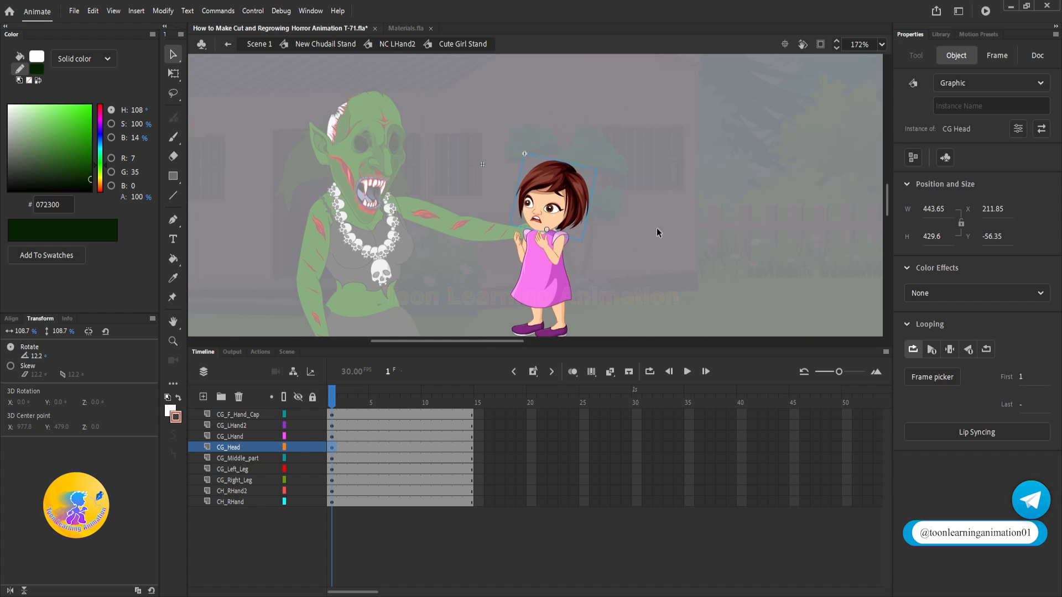
pyautogui.scroll(3, 527, 301)
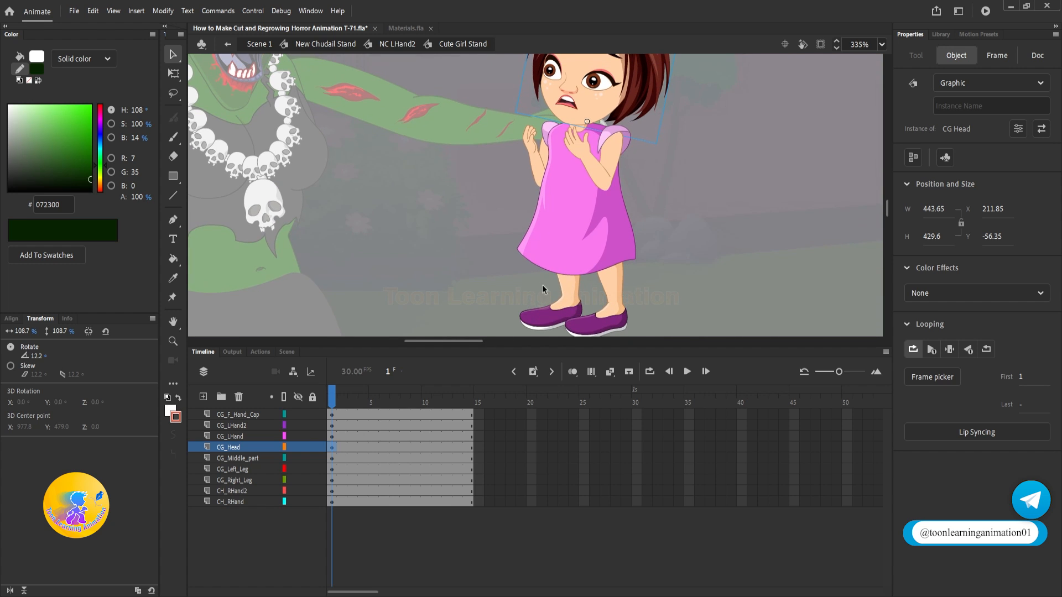
pyautogui.scroll(3, 643, 254)
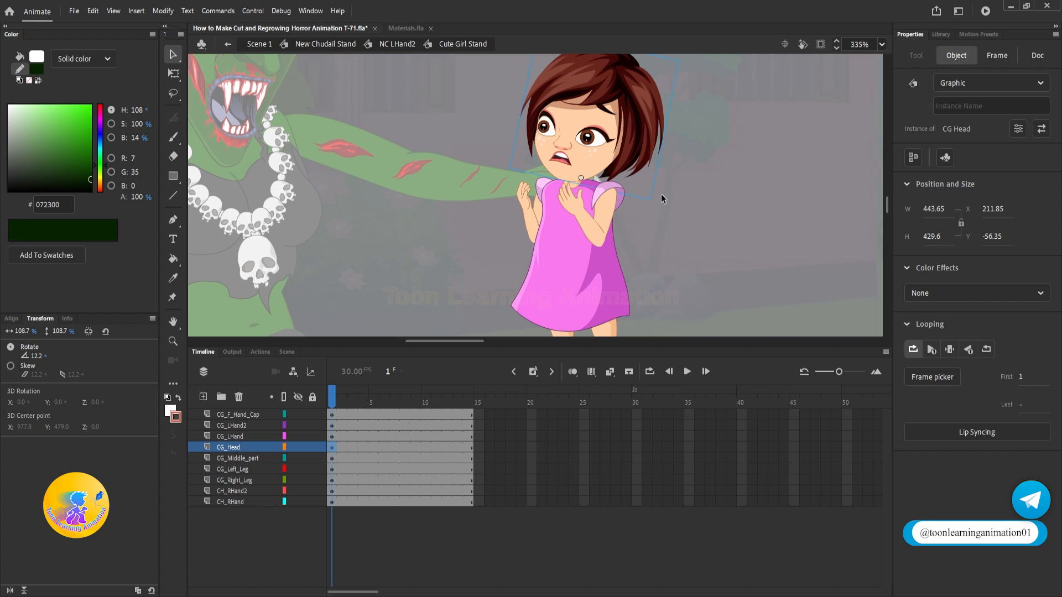
pyautogui.moveTo(663, 199); pyautogui.dragTo(656, 164)
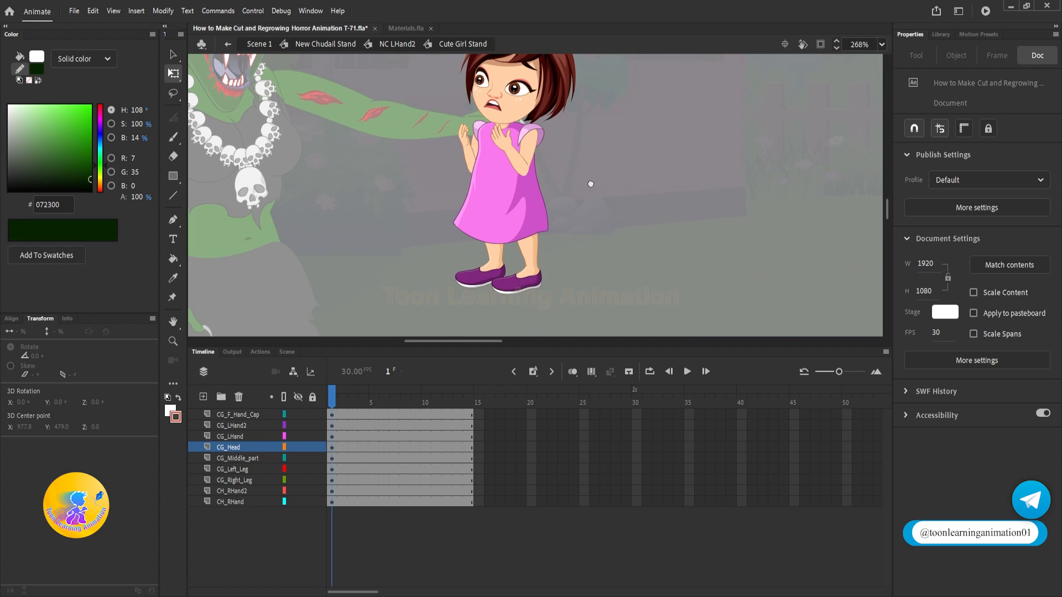
pyautogui.scroll(2, 497, 283)
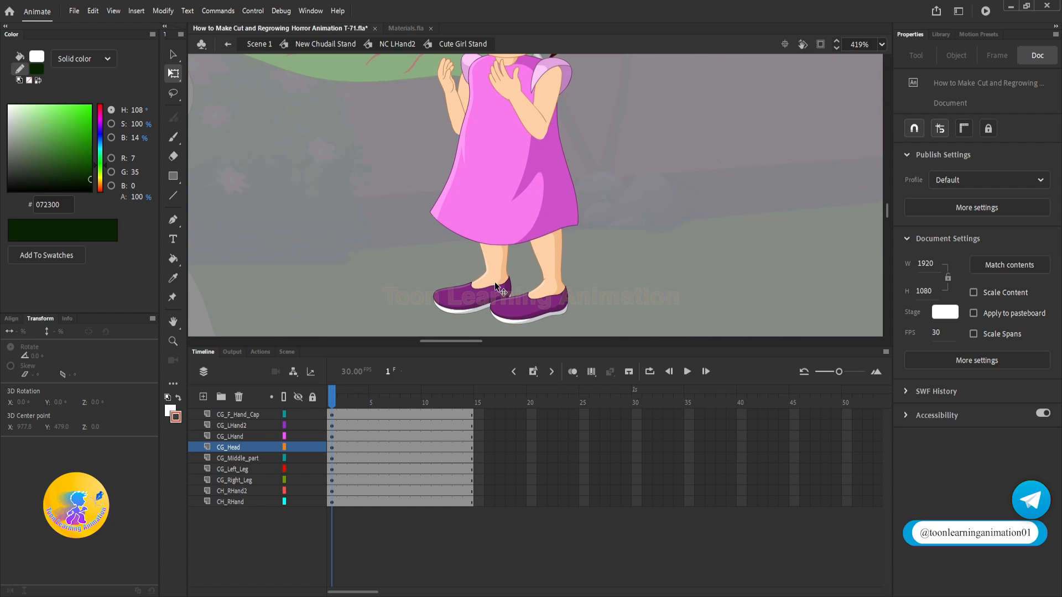
pyautogui.click(504, 287)
pyautogui.moveTo(517, 312); pyautogui.dragTo(447, 279)
pyautogui.click(556, 304)
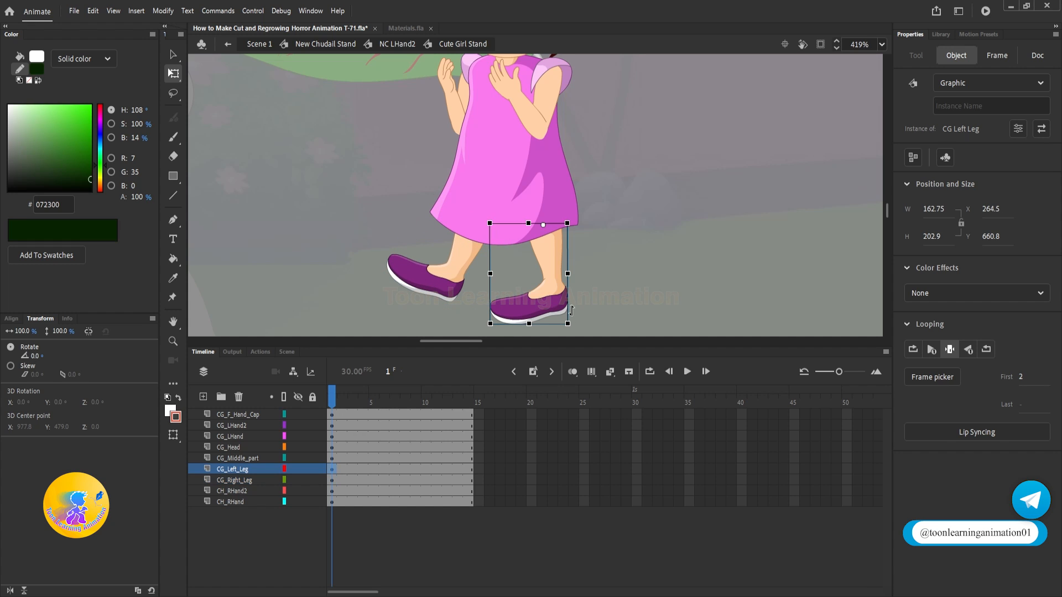
pyautogui.moveTo(579, 324); pyautogui.dragTo(623, 310)
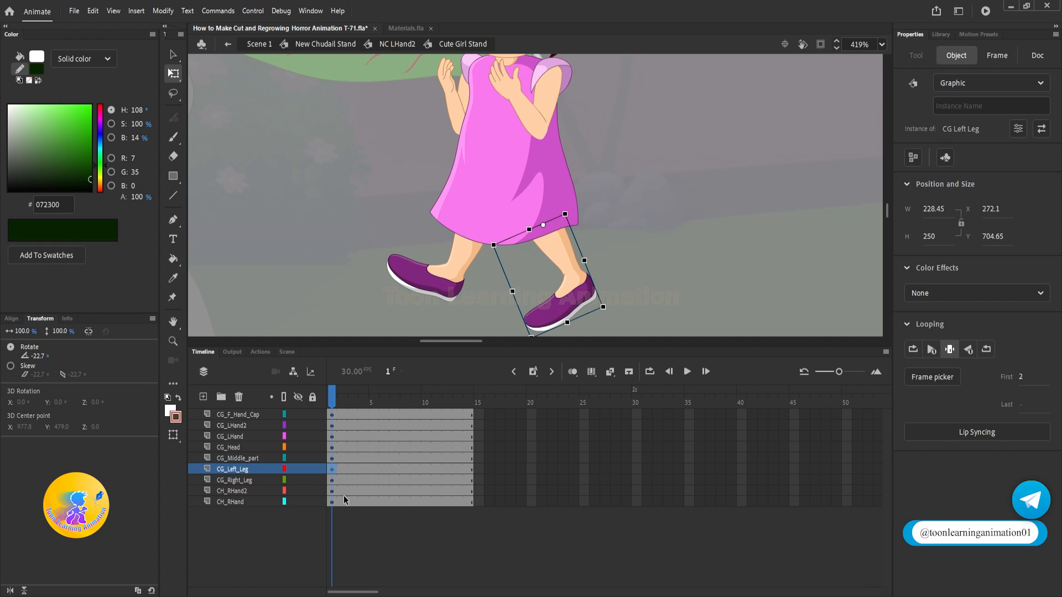
# Step: Insert keyframes on all the girl's layers at frames 3 and 6, and remove frame 5 to shift the second keyframe there
pyautogui.moveTo(354, 414); pyautogui.dragTo(357, 500)
pyautogui.press('F6')
pyautogui.moveTo(383, 416); pyautogui.dragTo(382, 528)
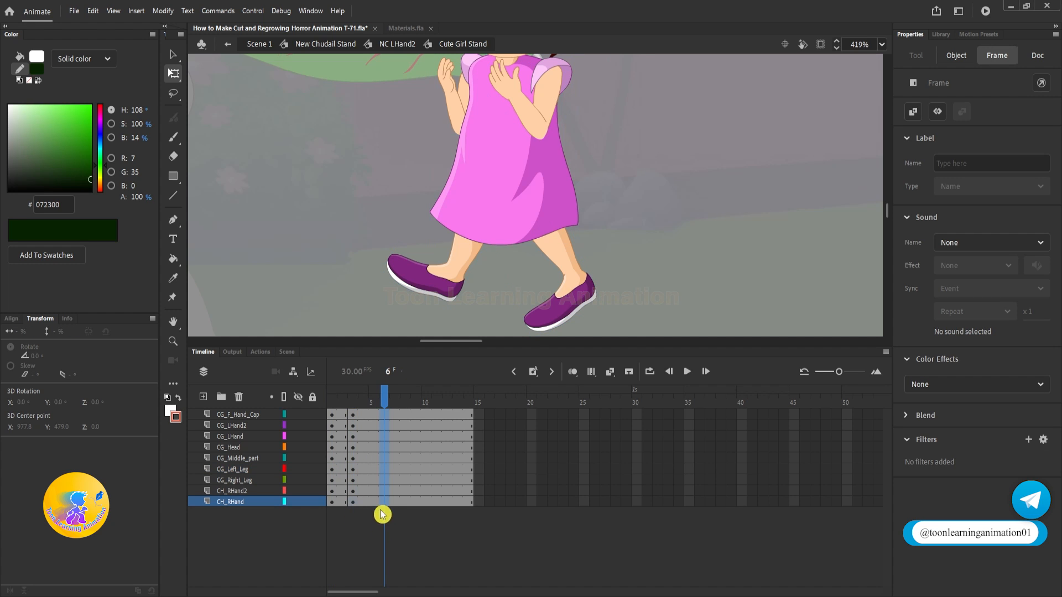
pyautogui.press('F6')
pyautogui.click(376, 399)
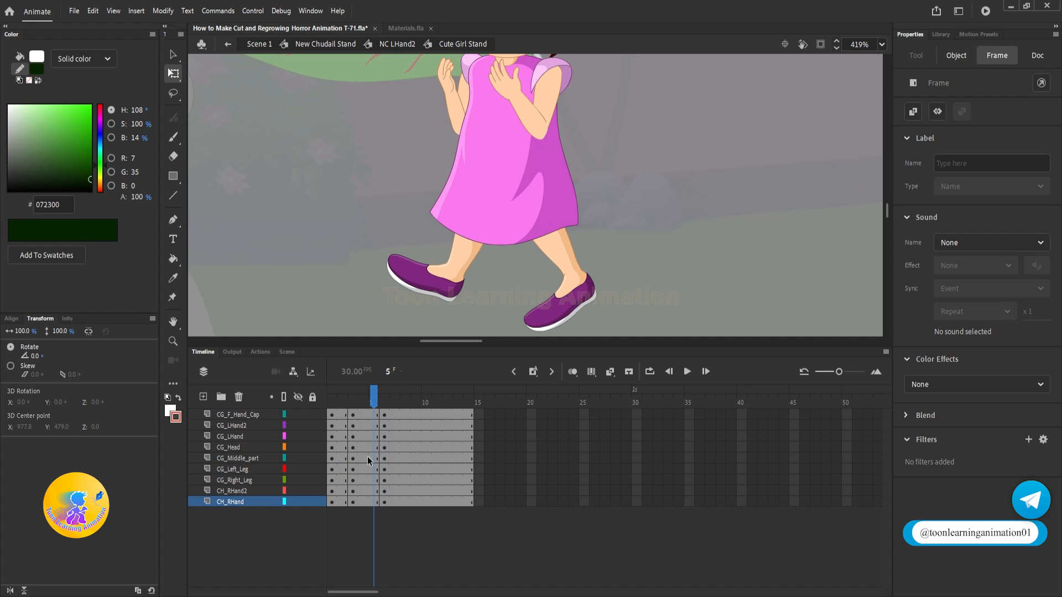
pyautogui.hotkey('shift', 'F5')
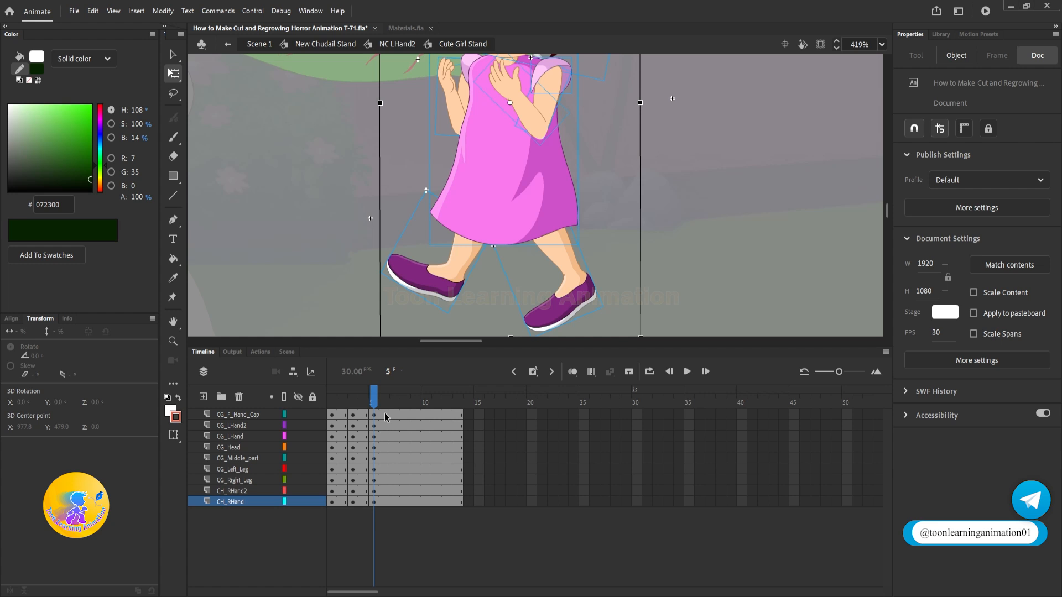
# Step: Remove all frames after frame 5 on the girl's layers, then tilt her head slightly backward on the frame 3 keyframe
pyautogui.moveTo(384, 414); pyautogui.dragTo(733, 590)
pyautogui.hotkey('shift', 'F5')
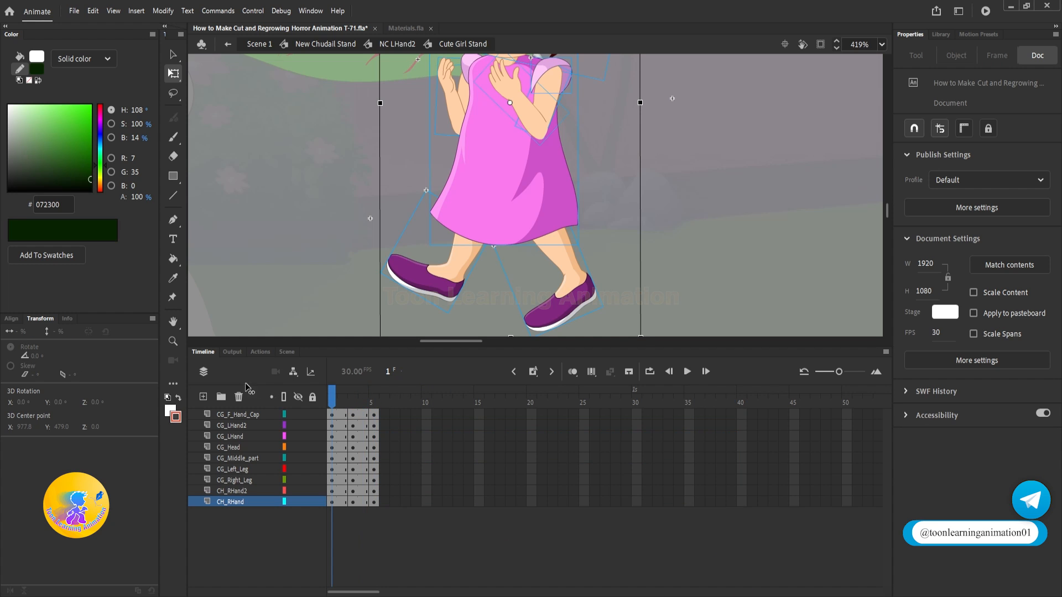
pyautogui.click(353, 396)
pyautogui.scroll(3, 695, 207)
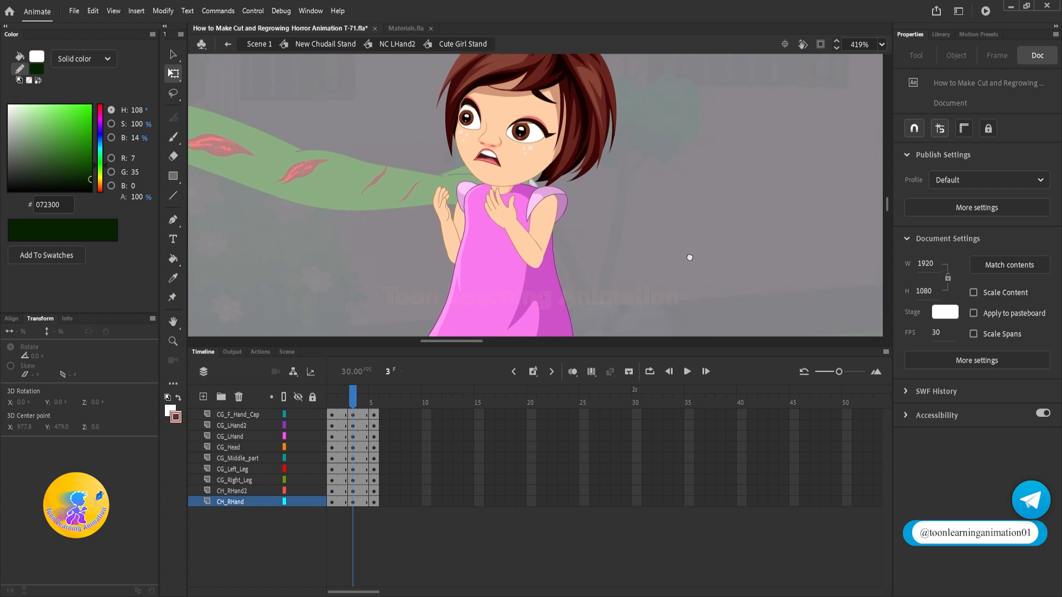
pyautogui.click(544, 160)
pyautogui.scroll(3, 638, 189)
pyautogui.moveTo(448, 92); pyautogui.dragTo(466, 89)
# Step: On frame 3, rotate the girl's left arm slightly at the shoulder, then rotate her right arm slightly about its shoulder
pyautogui.click(492, 213)
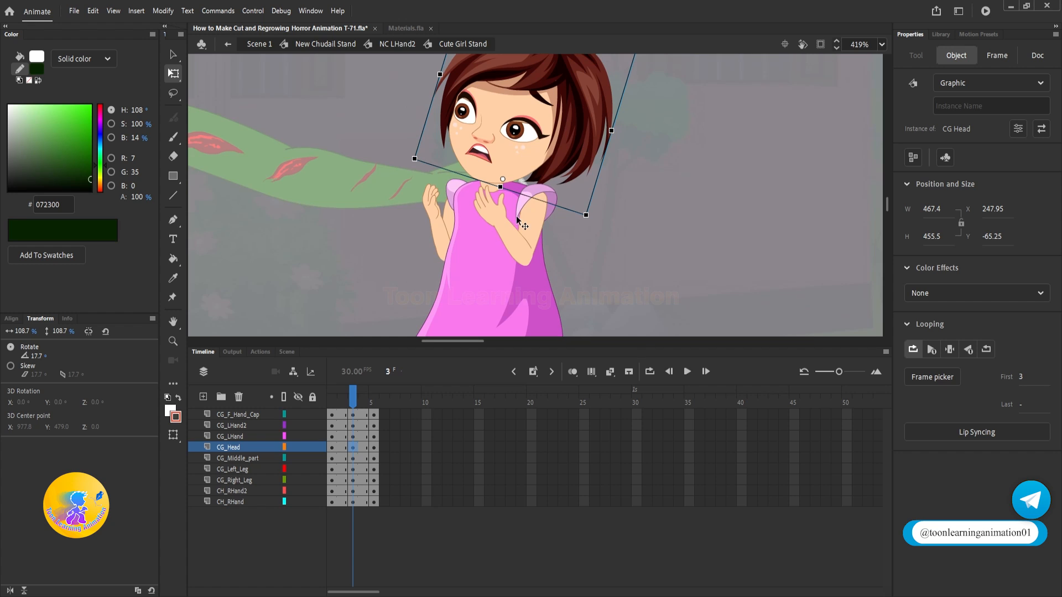
pyautogui.scroll(1, 509, 232)
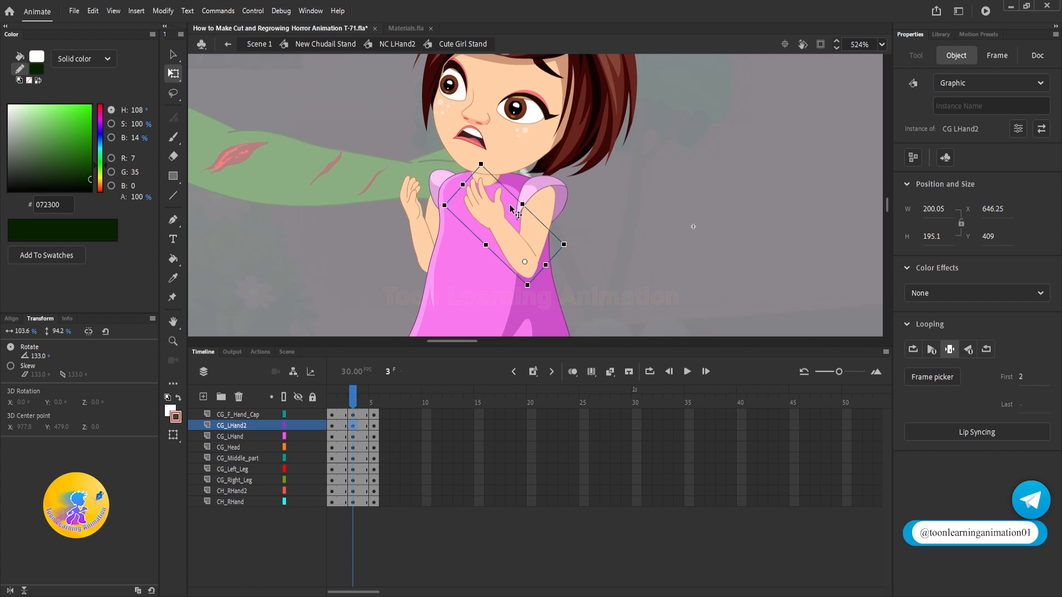
pyautogui.click(524, 250)
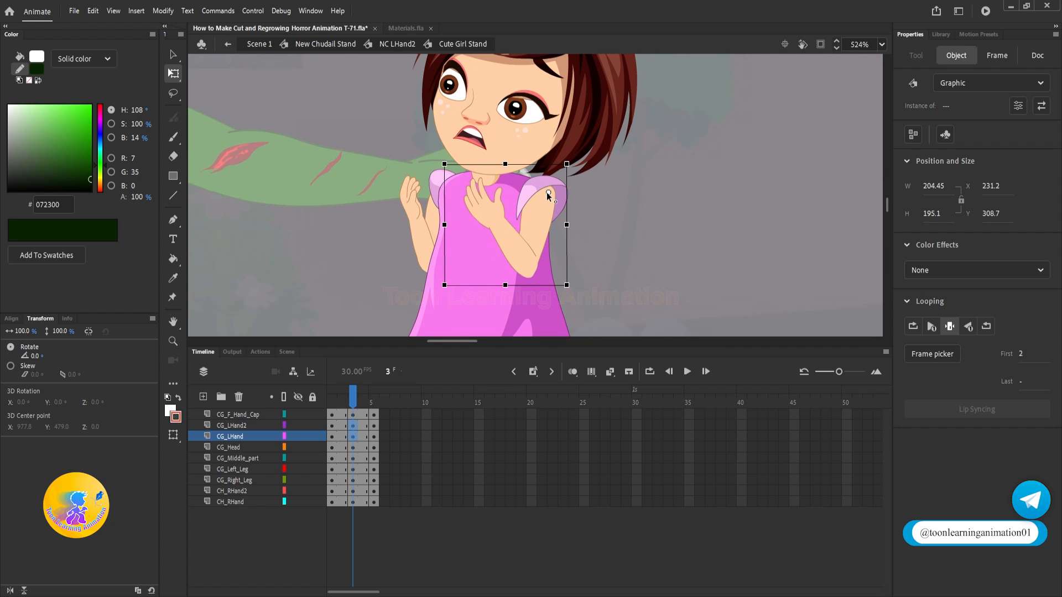
pyautogui.click(411, 220)
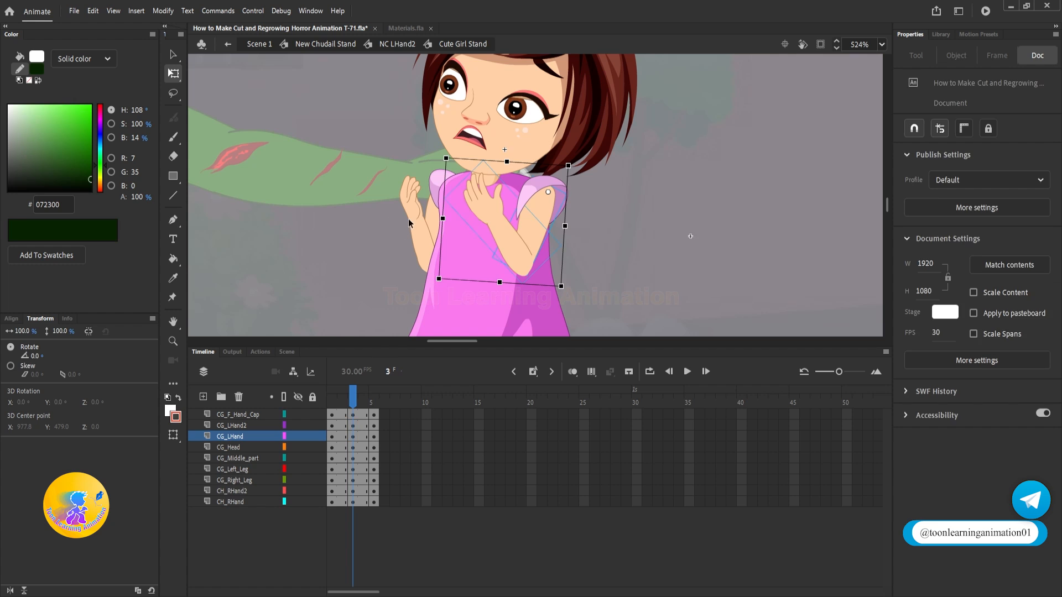
pyautogui.keyDown('shift'); pyautogui.click(431, 216); pyautogui.keyUp('shift')
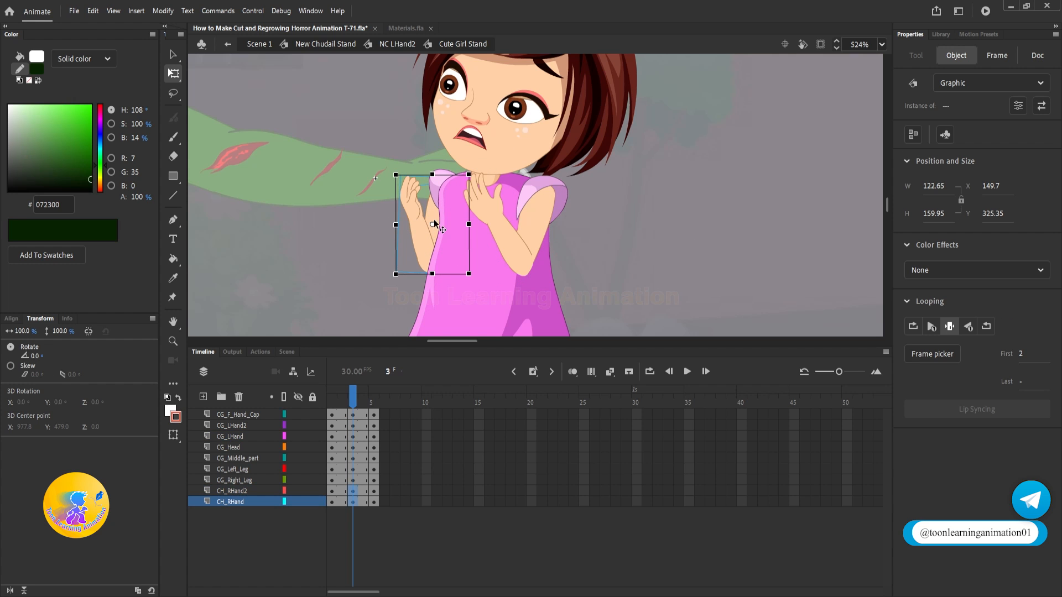
pyautogui.moveTo(391, 278); pyautogui.dragTo(380, 270)
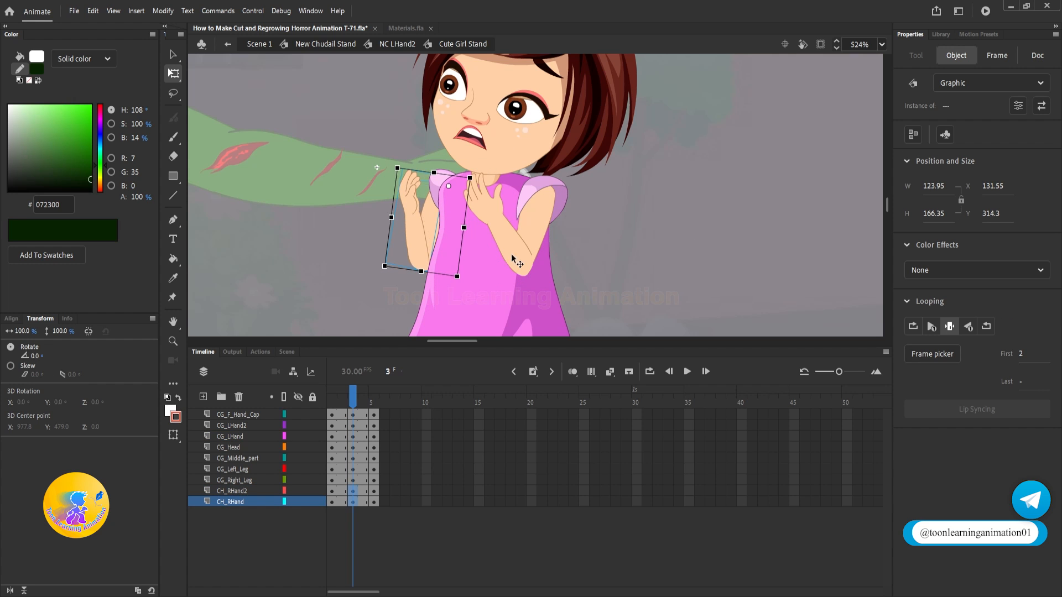
# Step: Reverse the stride on frame 3 by rotating the girl's left leg forward and her right leg backward to -30°
pyautogui.moveTo(516, 258); pyautogui.dragTo(508, 106)
pyautogui.scroll(-2, 508, 272)
pyautogui.click(576, 291)
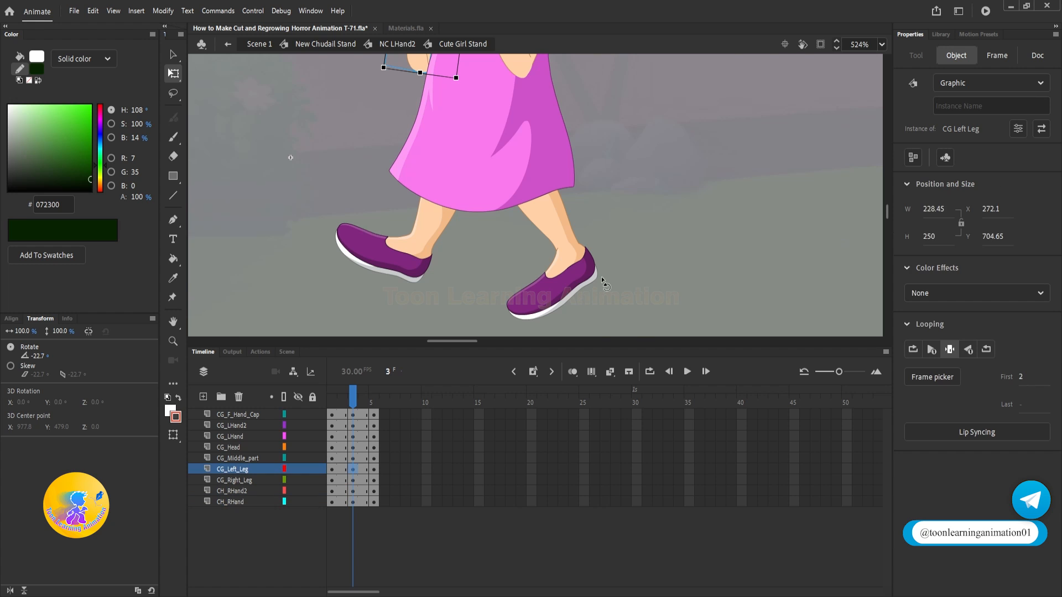
pyautogui.moveTo(608, 289); pyautogui.dragTo(412, 259)
pyautogui.click(377, 281)
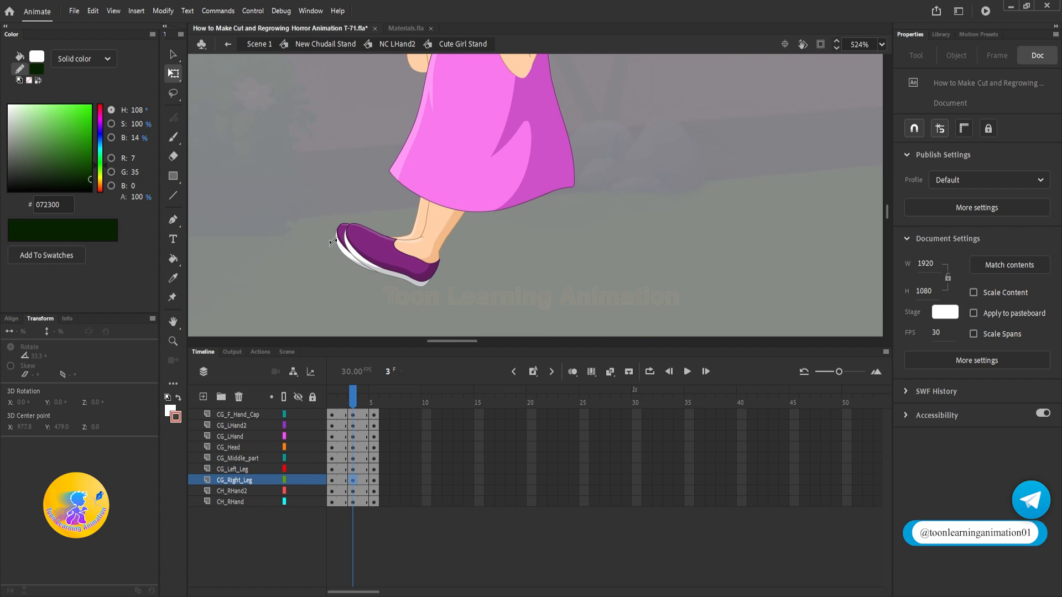
pyautogui.moveTo(320, 238); pyautogui.dragTo(462, 312)
pyautogui.moveTo(487, 243); pyautogui.dragTo(607, 270)
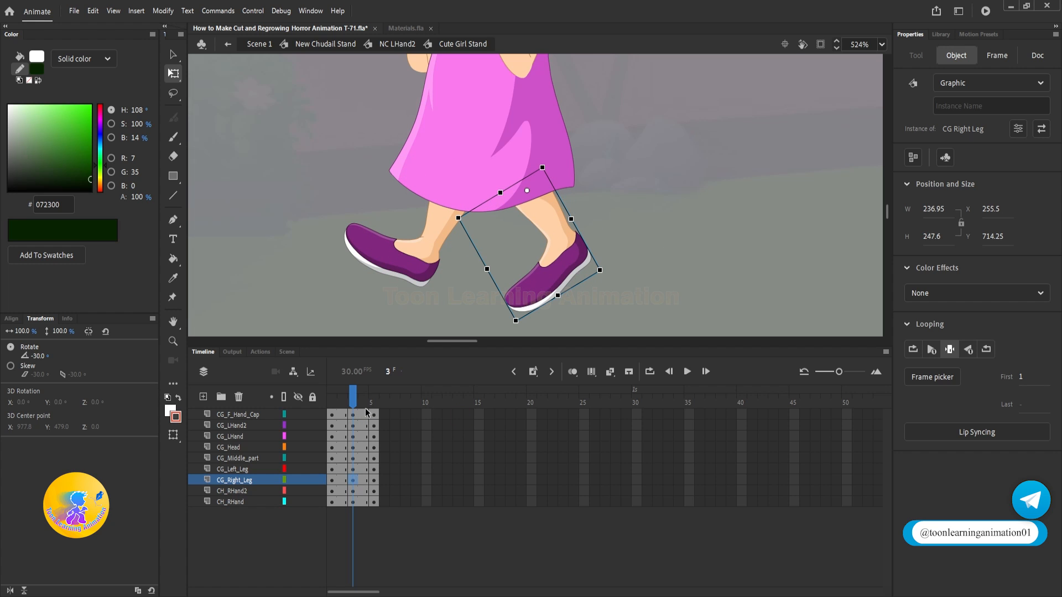
# Step: Create classic tweens between the keyframes on all of the girl's layers
pyautogui.moveTo(362, 419); pyautogui.dragTo(335, 501)
pyautogui.rightClick(338, 502)
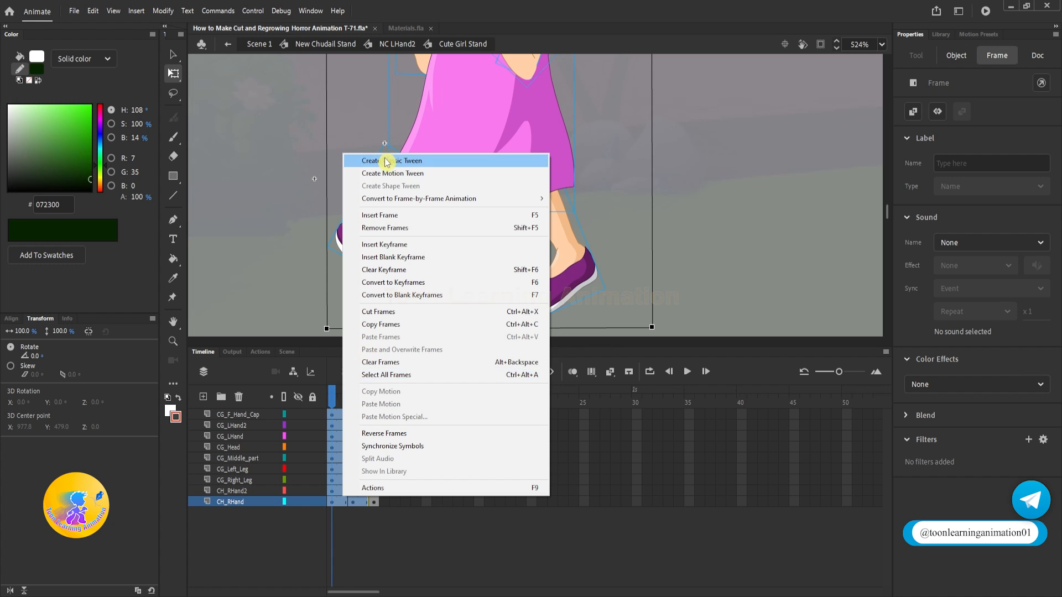
pyautogui.click(385, 160)
pyautogui.click(711, 163)
pyautogui.scroll(-4, 489, 249)
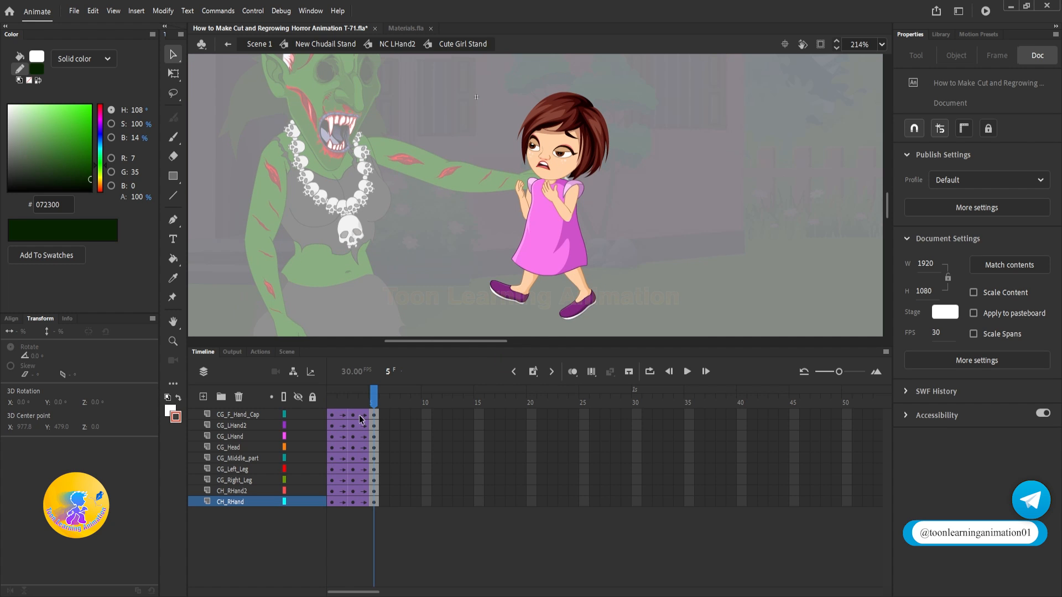
# Step: Slow the leg movement by inserting frames so the keyframes fall on frames 1, 5 and 9, and play it back
pyautogui.click(341, 398)
pyautogui.moveTo(371, 394); pyautogui.dragTo(390, 351)
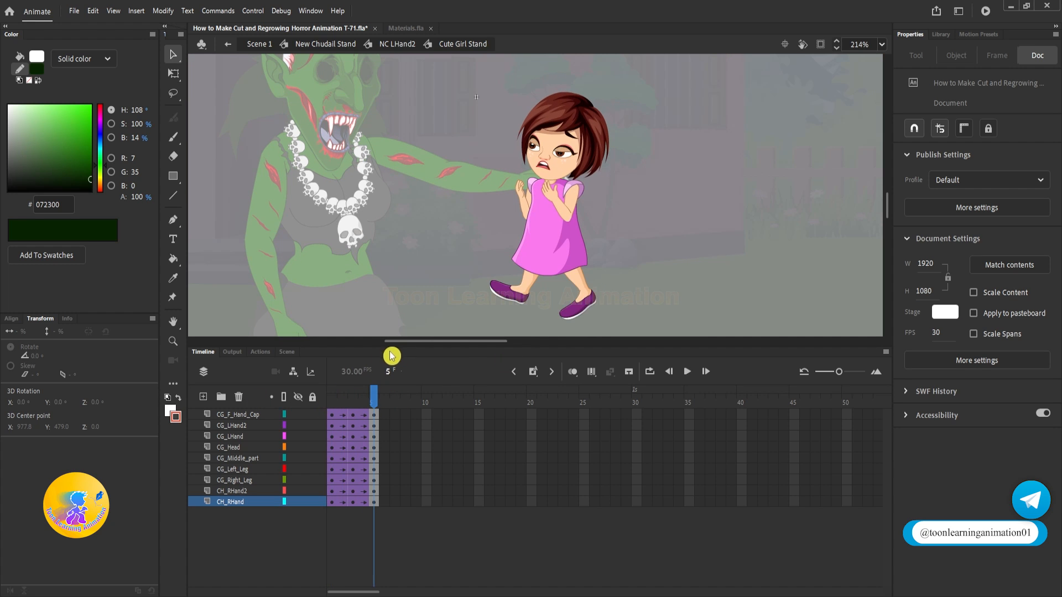
pyautogui.click(343, 403)
pyautogui.press('F5')
pyautogui.press('F5')
pyautogui.click(385, 401)
pyautogui.press('F5')
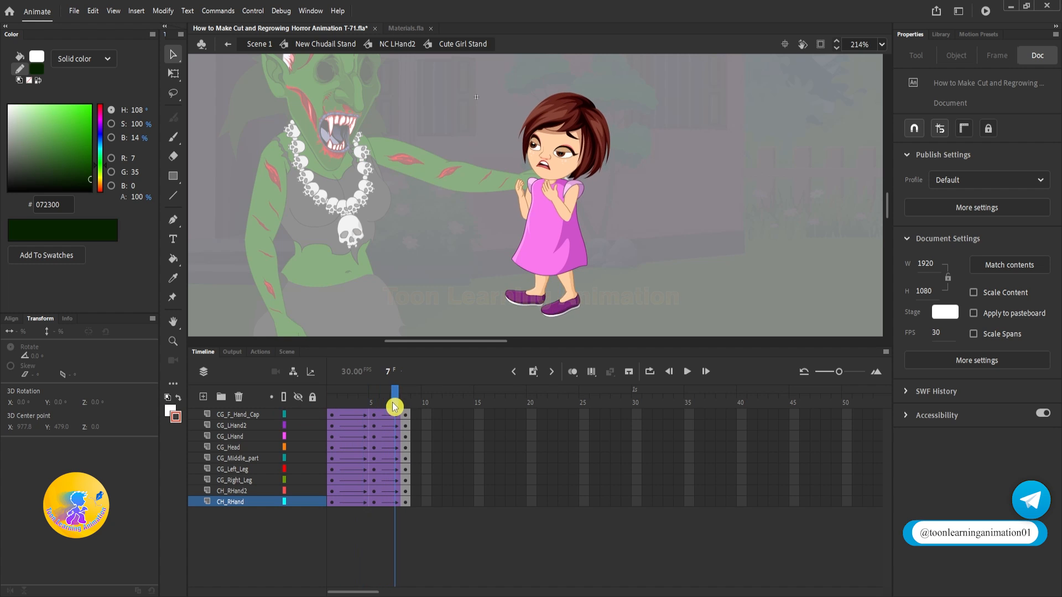
pyautogui.press('F5')
pyautogui.press('Return')
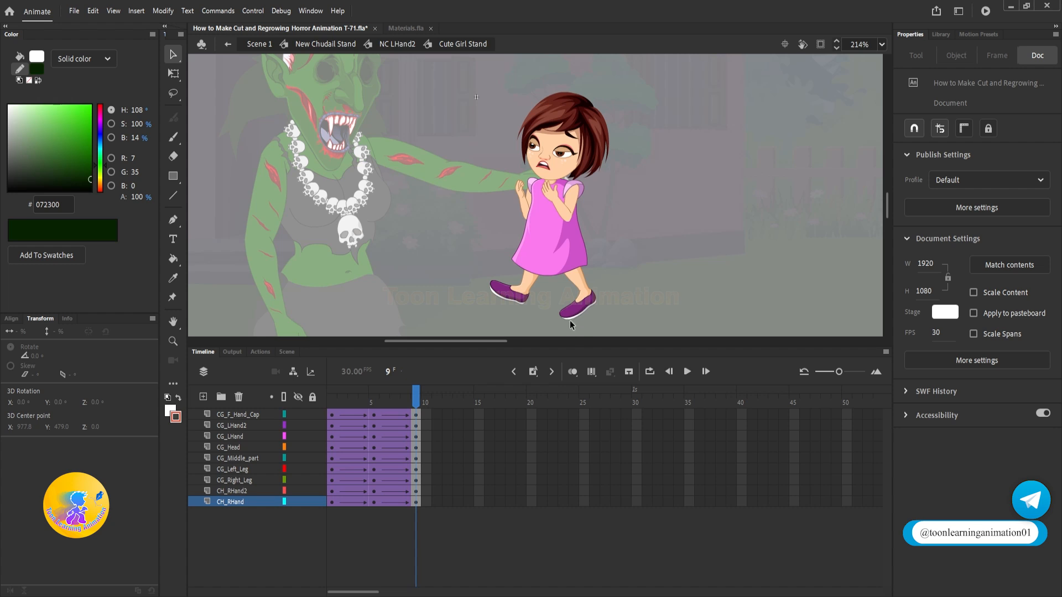
# Step: Duplicate the tweened struggle cycle on all of the girl's layers repeatedly until the sequence extends to frame 49
pyautogui.moveTo(418, 417); pyautogui.dragTo(449, 471)
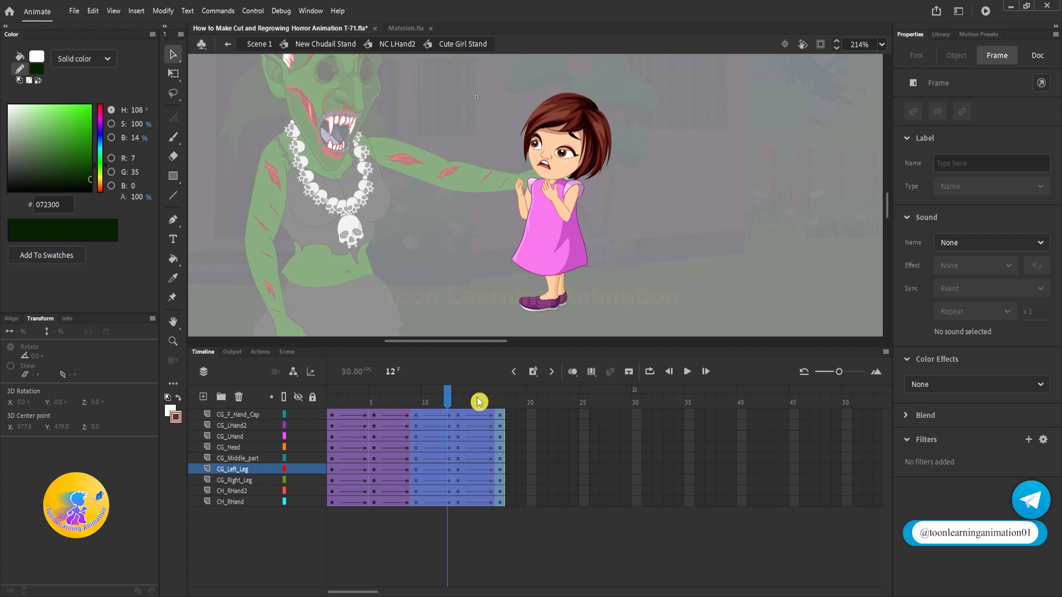
pyautogui.moveTo(477, 398); pyautogui.dragTo(333, 511)
pyautogui.moveTo(375, 470); pyautogui.dragTo(531, 463)
pyautogui.moveTo(614, 466); pyautogui.dragTo(785, 473)
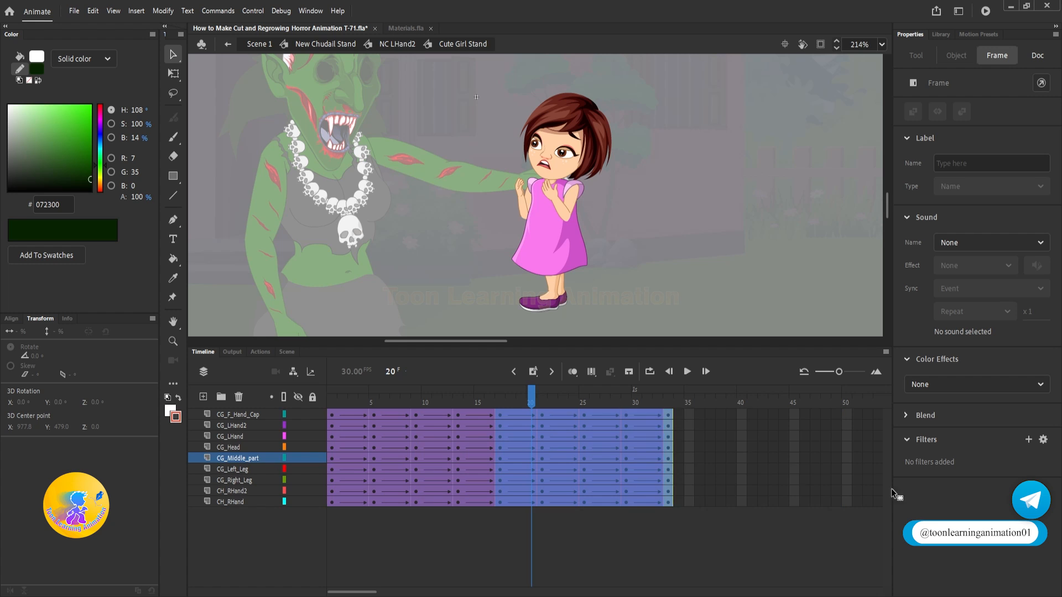
pyautogui.click(837, 402)
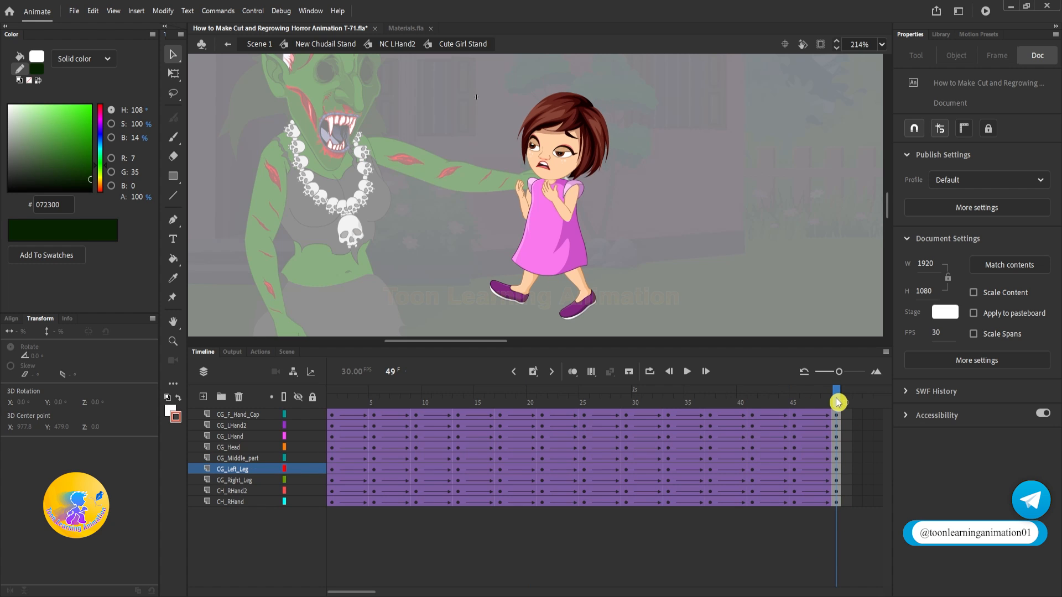
# Step: Synchronize the symbols across every frame of all the girl's layers and play the animation
pyautogui.click(231, 415)
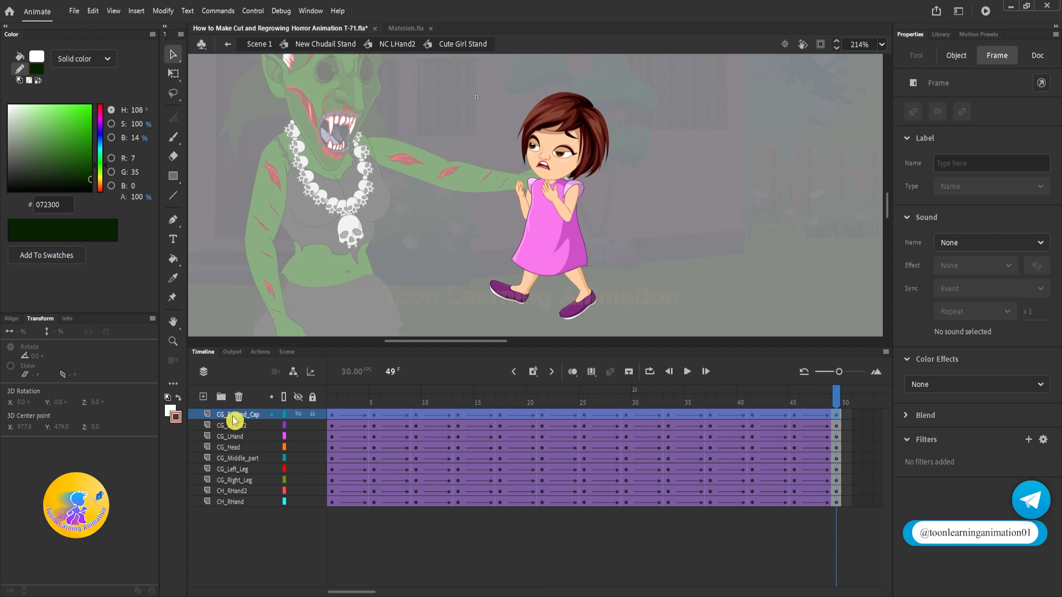
pyautogui.keyDown('shift'); pyautogui.click(234, 501); pyautogui.keyUp('shift')
pyautogui.rightClick(565, 476)
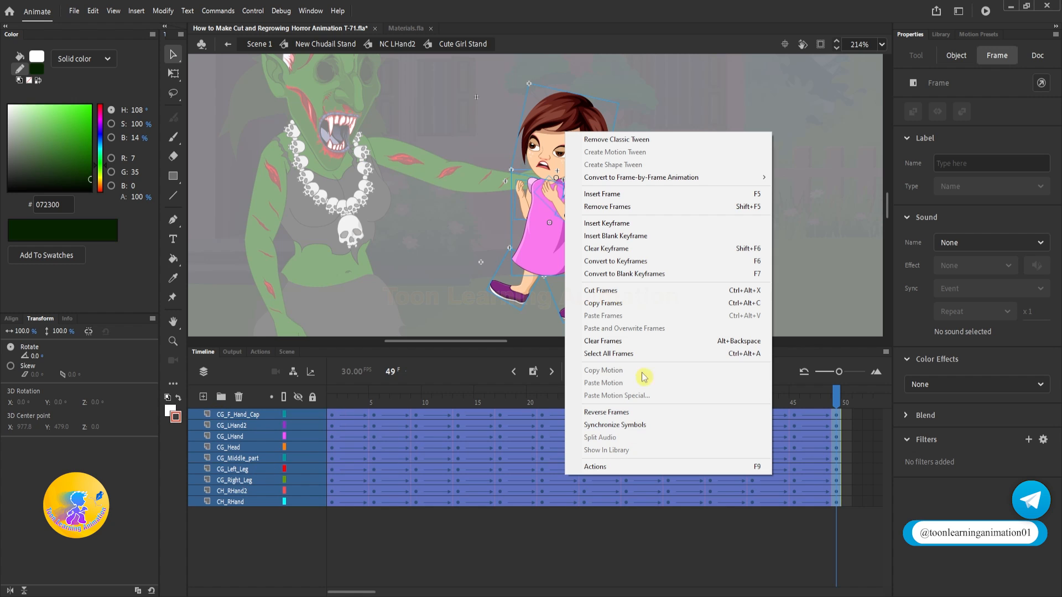
pyautogui.click(629, 425)
pyautogui.press('Return')
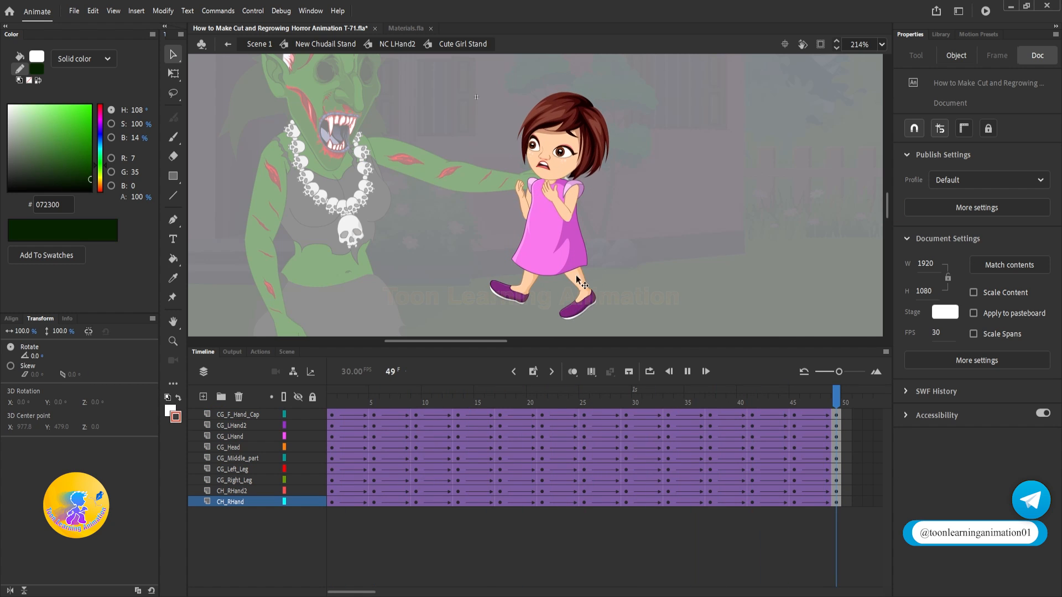
# Step: Return to the NC LHand2 symbol, extend its four layers to frame 49, and preview the struggling girl
pyautogui.doubleClick(752, 268)
pyautogui.click(396, 374)
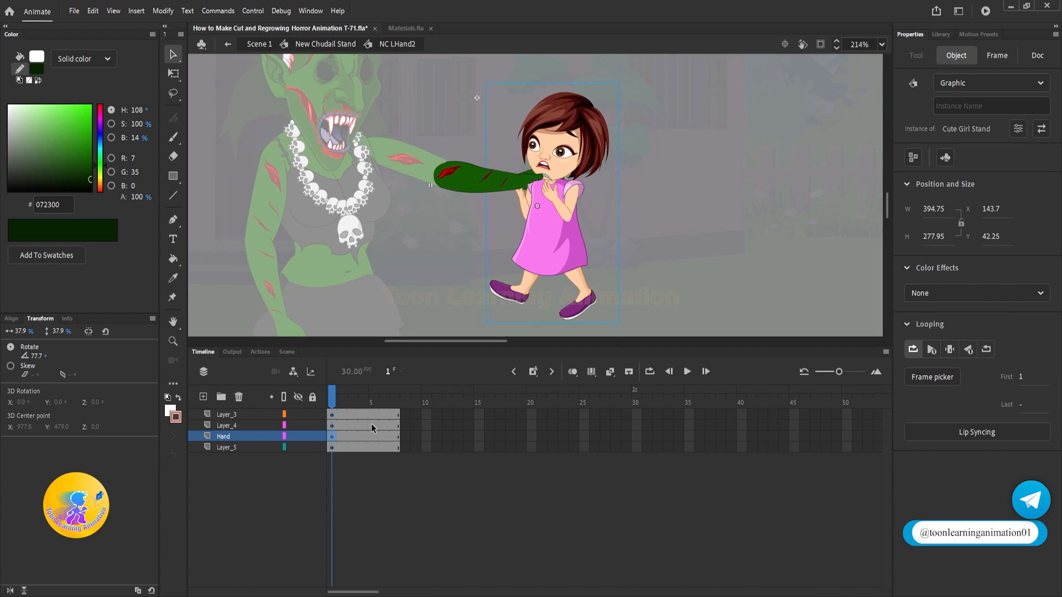
pyautogui.moveTo(839, 414); pyautogui.dragTo(839, 447)
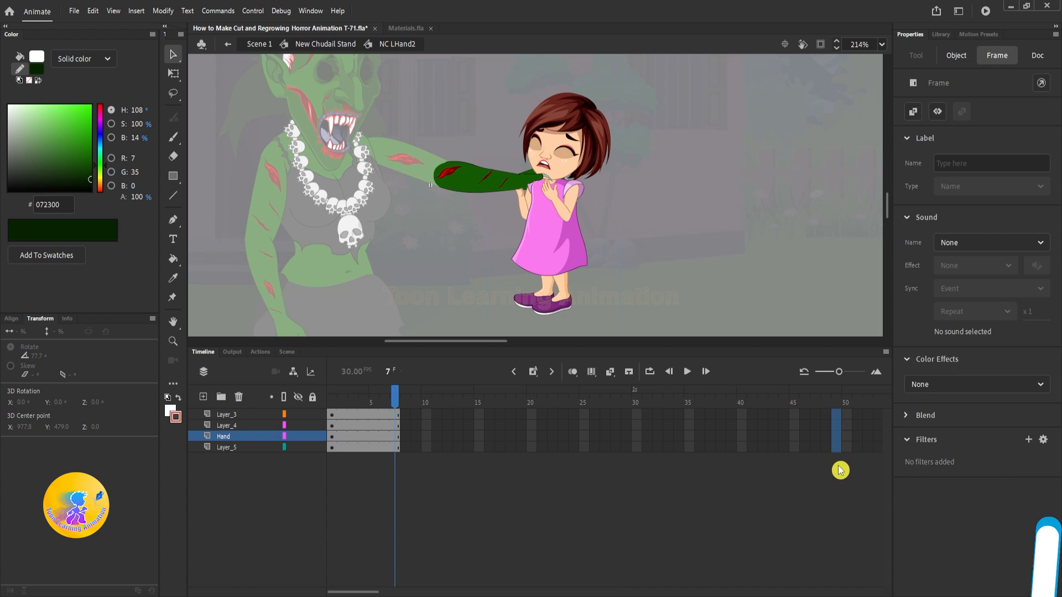
pyautogui.press('F5')
pyautogui.click(575, 363)
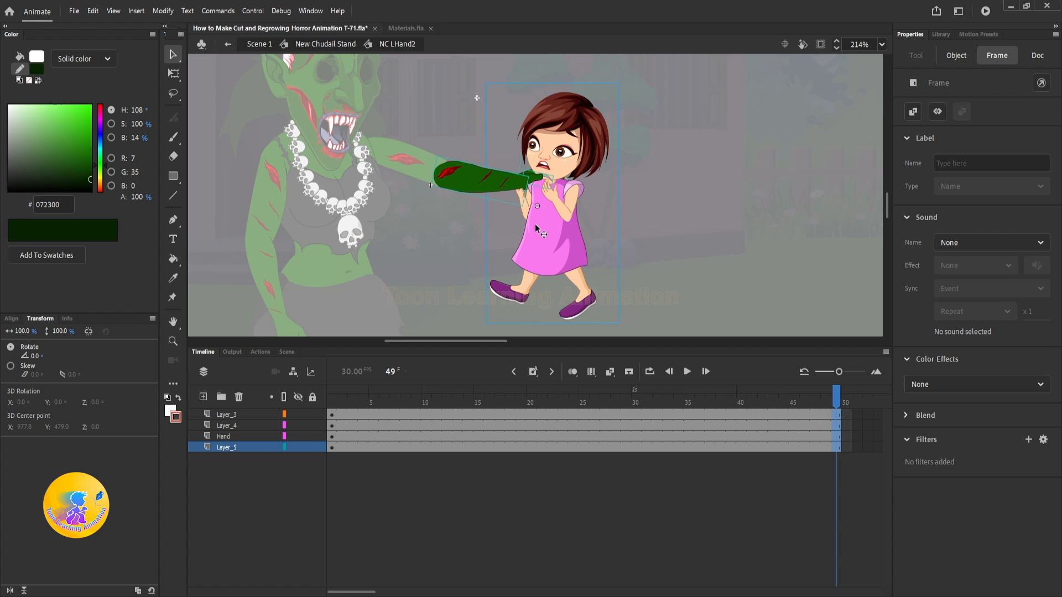
pyautogui.press('Return')
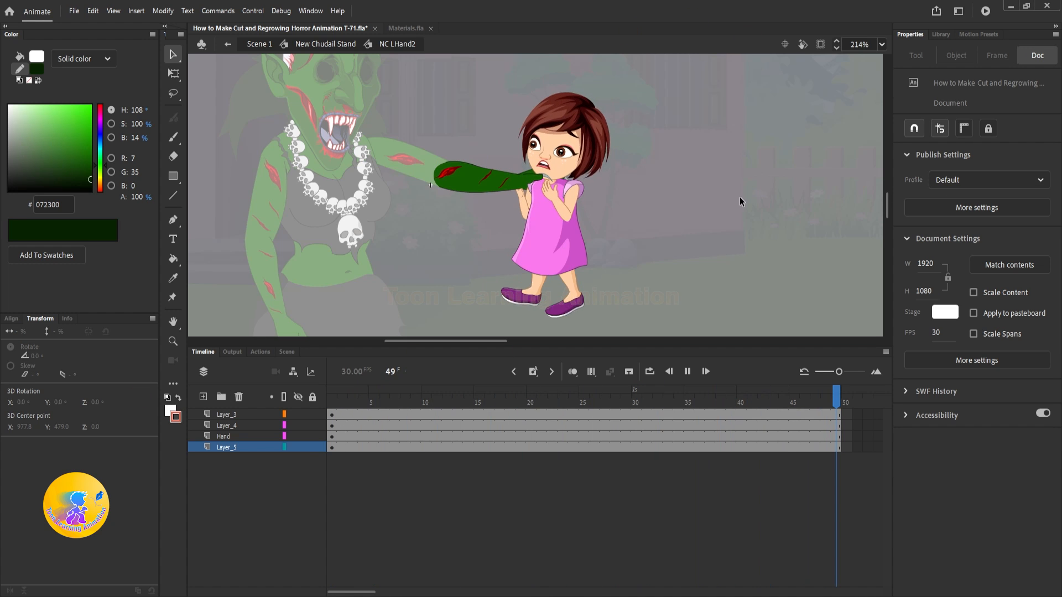
# Step: Return to the witch's stand symbol and set the gripping arm to loop on its keyframes at frames 1, 8 and 15
pyautogui.doubleClick(686, 219)
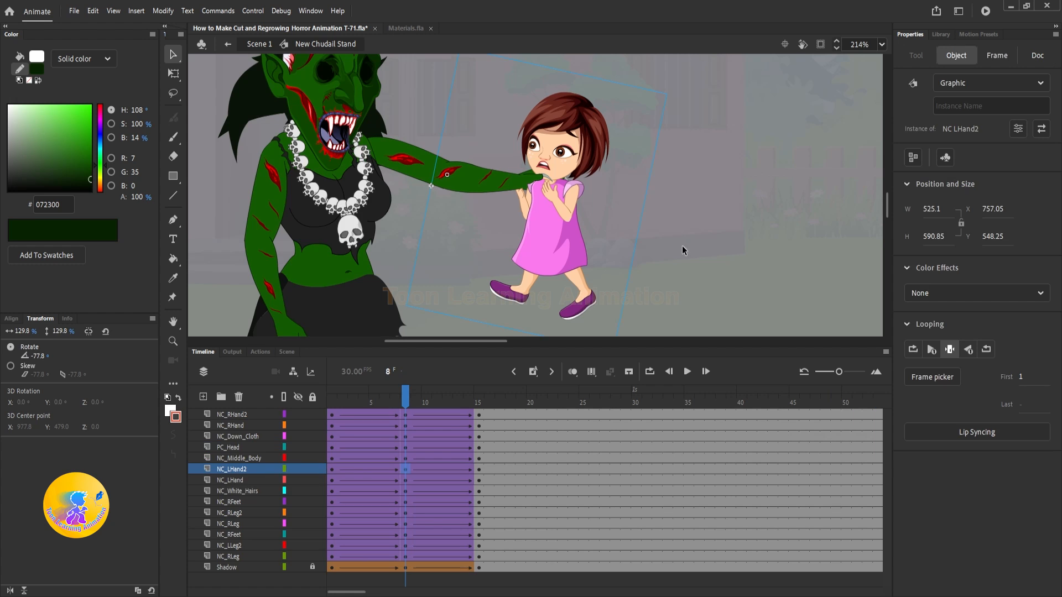
pyautogui.press('Return')
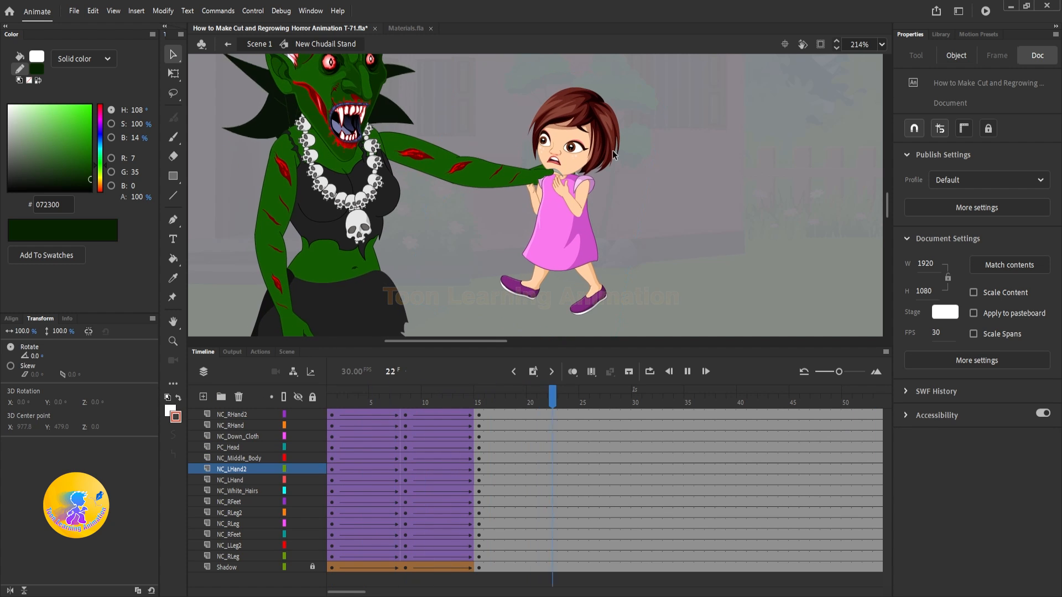
pyautogui.press('Return')
pyautogui.click(338, 396)
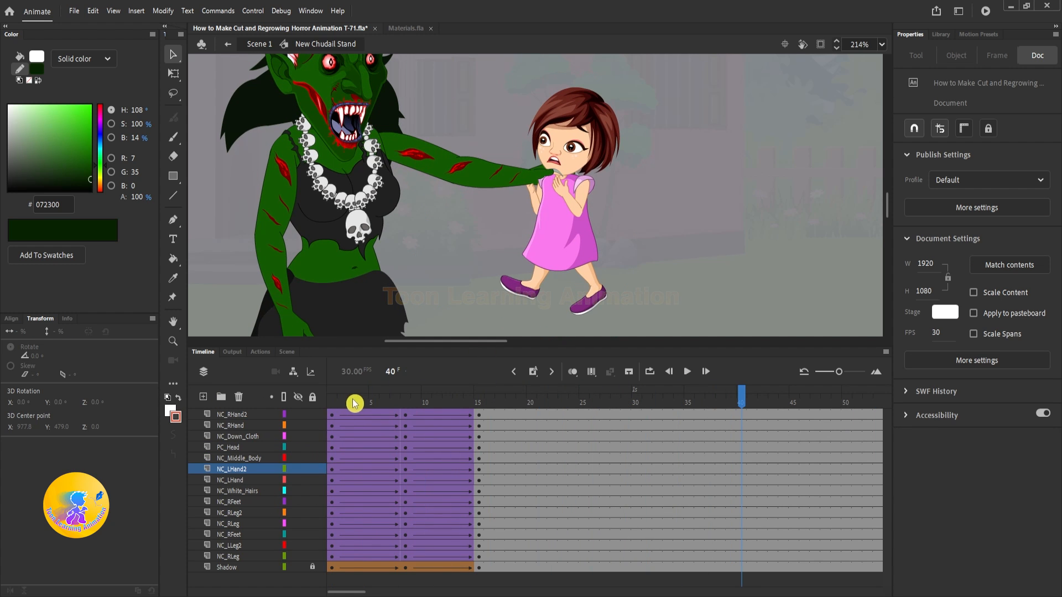
pyautogui.click(539, 193)
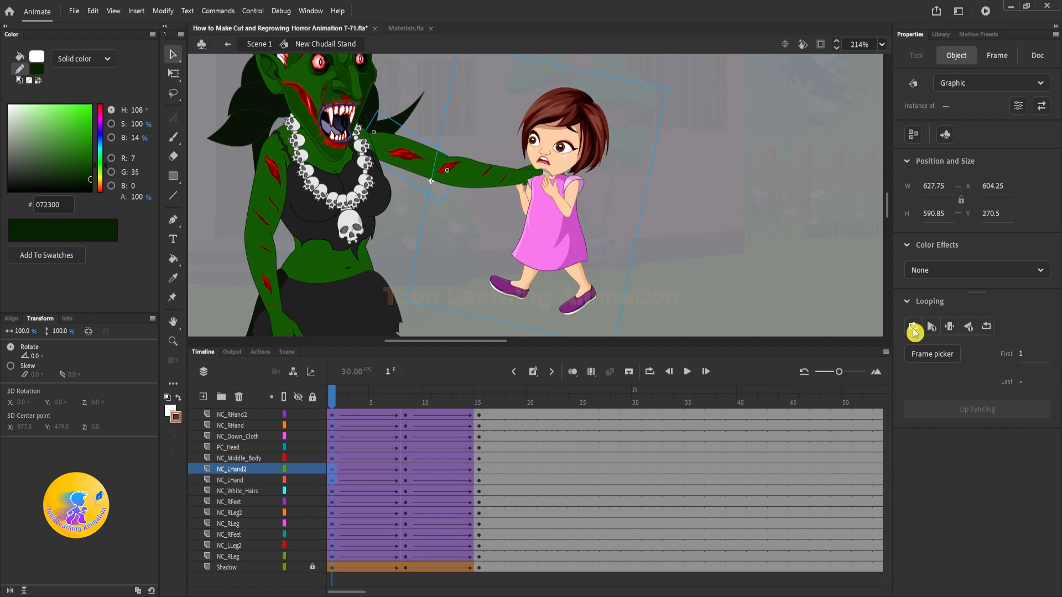
pyautogui.click(406, 396)
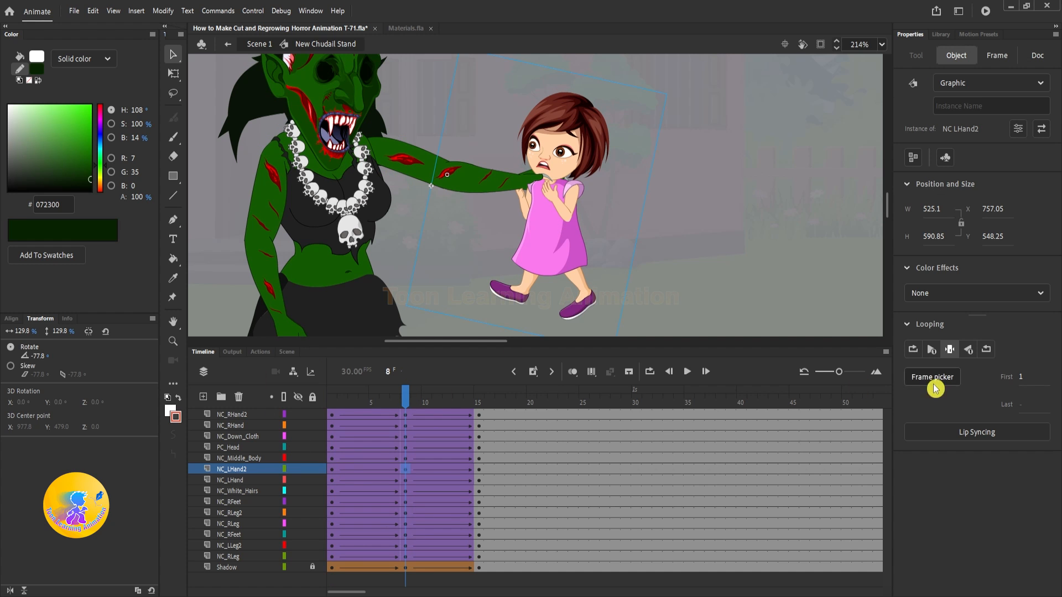
pyautogui.click(913, 349)
pyautogui.click(480, 401)
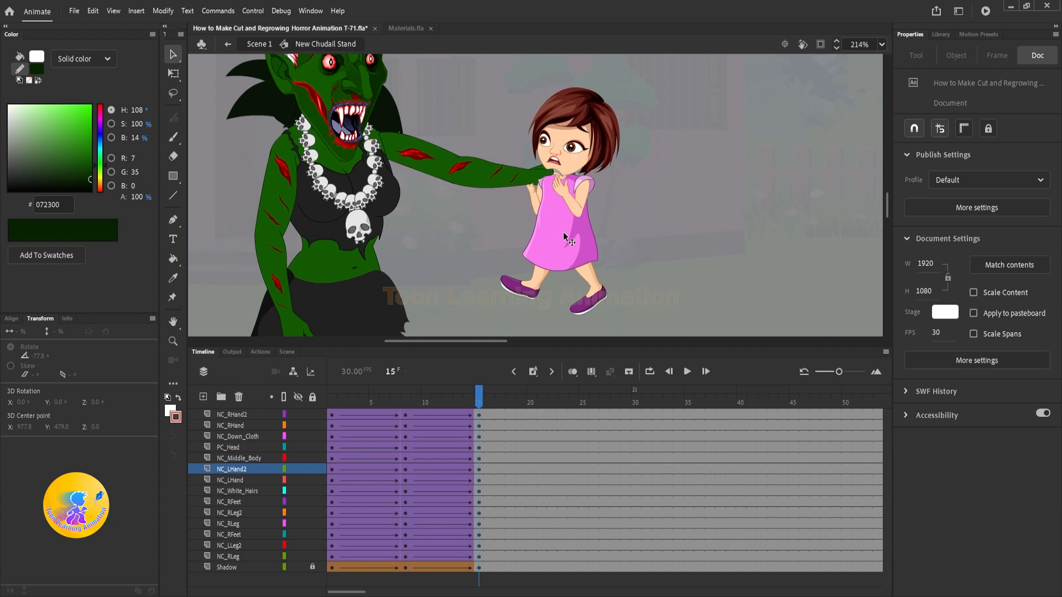
pyautogui.click(563, 234)
pyautogui.moveTo(479, 472); pyautogui.dragTo(626, 473)
pyautogui.rightClick(625, 472)
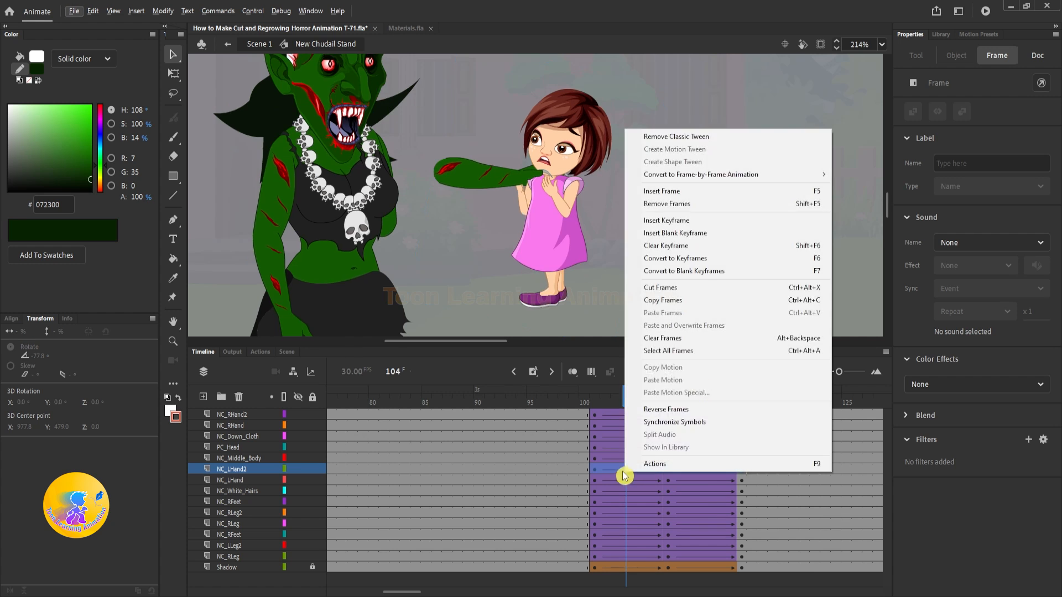
pyautogui.click(666, 409)
pyautogui.click(616, 470)
pyautogui.hotkey('ctrl', 'z')
pyautogui.hotkey('ctrl', 'z')
pyautogui.moveTo(389, 591); pyautogui.dragTo(327, 592)
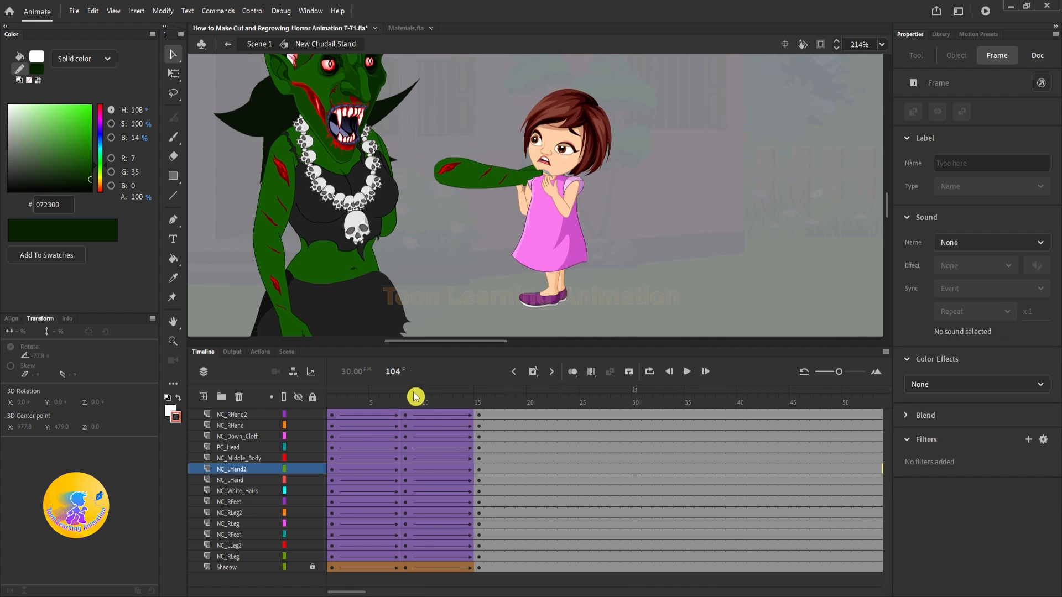
# Step: Select the NC_LHand2 layer's frames through the repeated keyframes past frame 100 and synchronize their symbols
pyautogui.moveTo(479, 470); pyautogui.dragTo(332, 470)
pyautogui.click(373, 470)
pyautogui.click(332, 400)
pyautogui.click(512, 185)
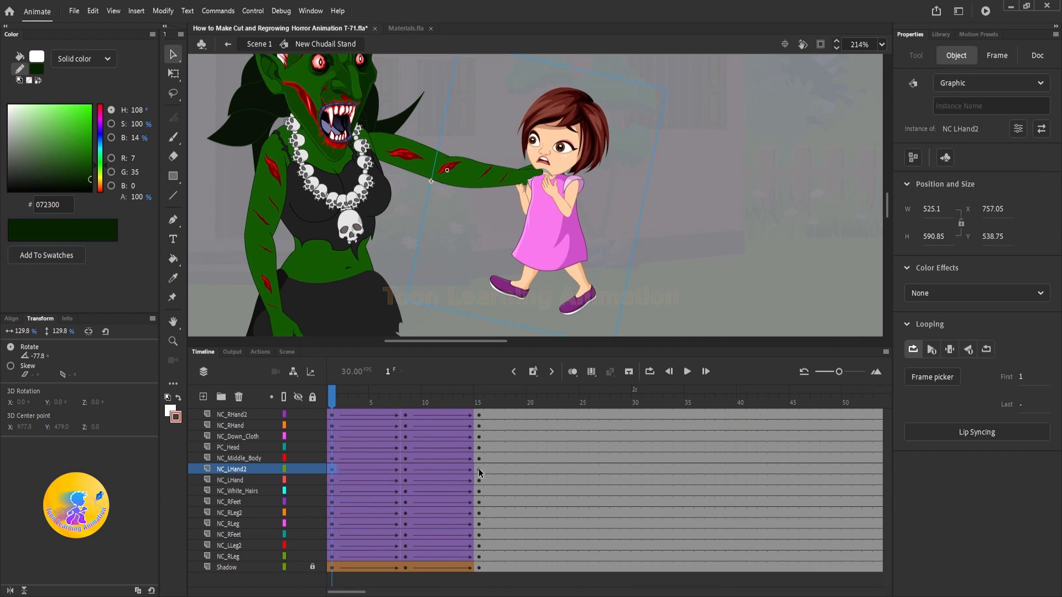
pyautogui.moveTo(479, 470); pyautogui.dragTo(332, 470)
pyautogui.moveTo(360, 469); pyautogui.dragTo(608, 469)
pyautogui.rightClick(608, 469)
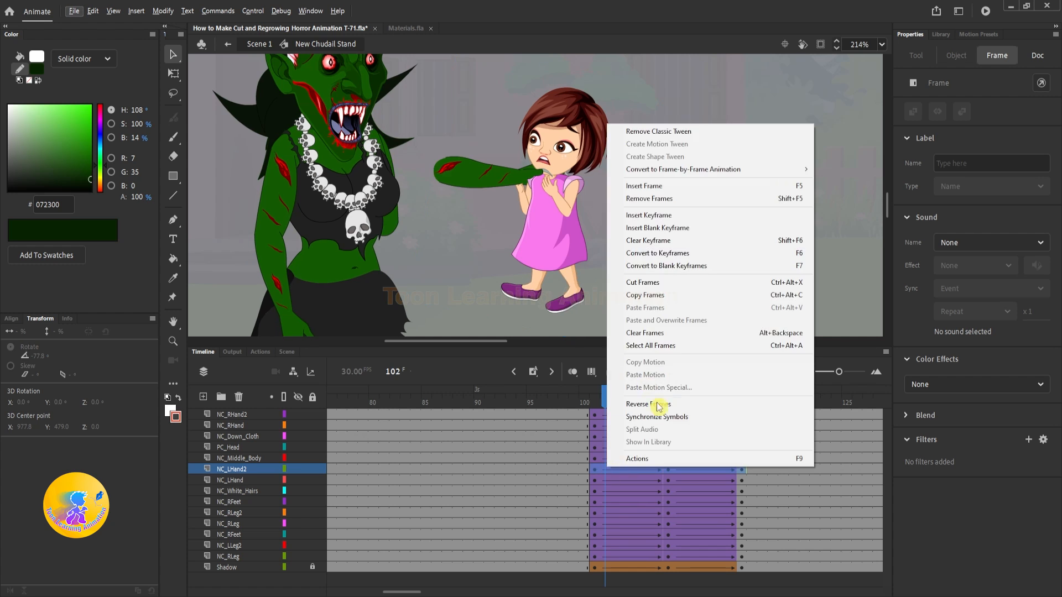
pyautogui.click(658, 407)
# Step: Synchronize the symbols across the frames of every layer from NC_RHand2 to Shadow and play the animation
pyautogui.click(597, 399)
pyautogui.click(635, 469)
pyautogui.click(731, 399)
pyautogui.click(232, 415)
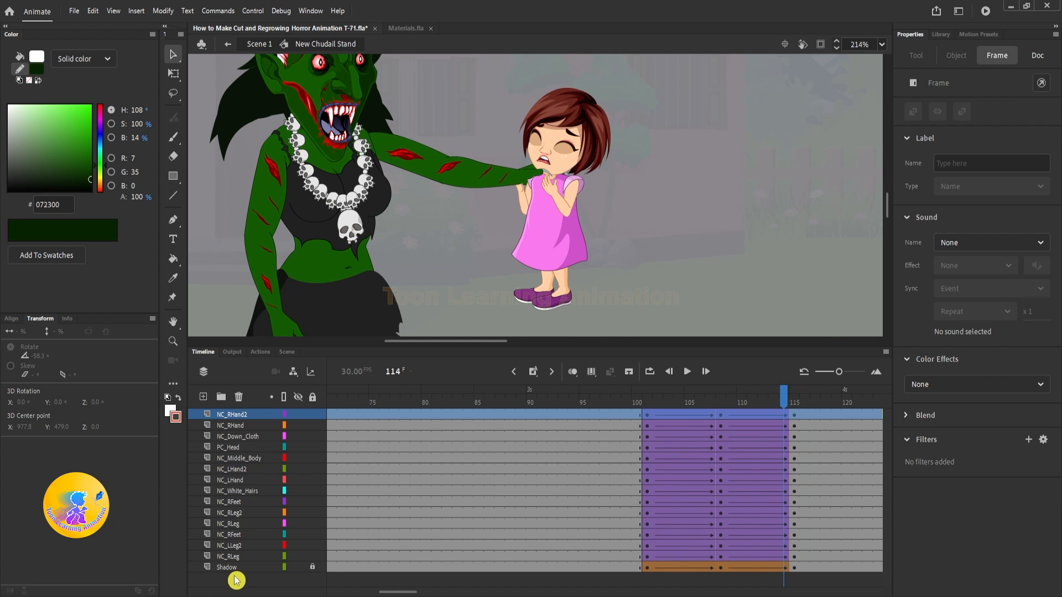
pyautogui.keyDown('shift'); pyautogui.click(234, 576); pyautogui.keyUp('shift')
pyautogui.click(228, 568)
pyautogui.keyDown('shift'); pyautogui.click(247, 412); pyautogui.keyUp('shift')
pyautogui.rightClick(528, 468)
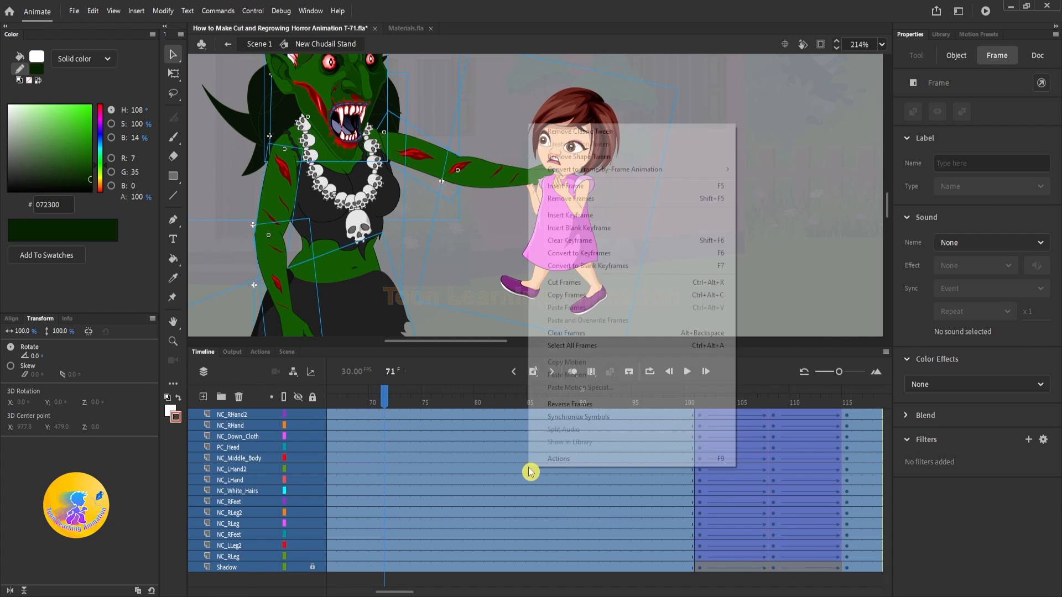
pyautogui.click(569, 404)
pyautogui.click(714, 400)
pyautogui.press('Return')
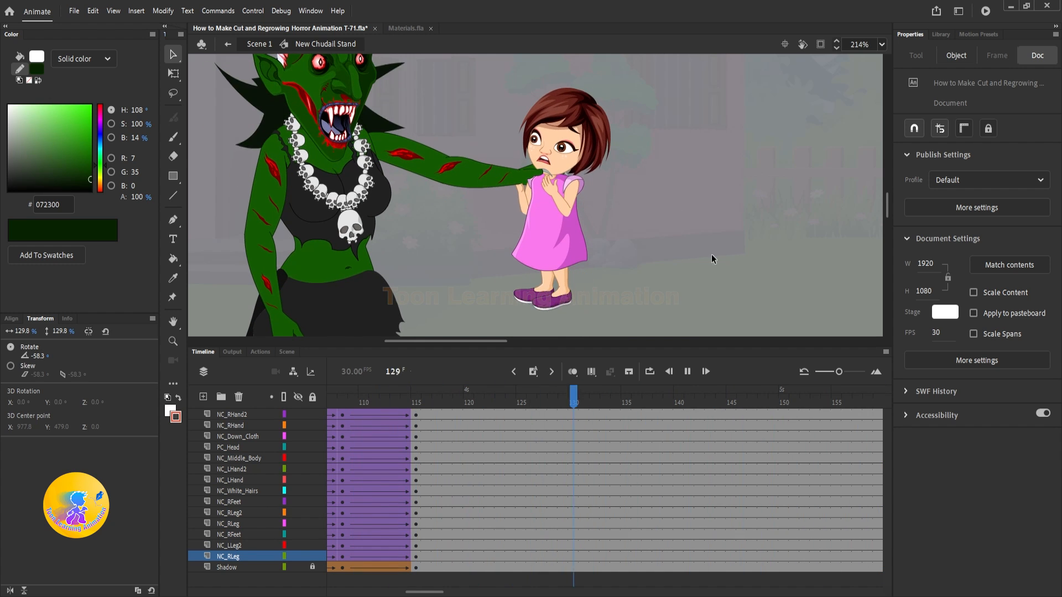
pyautogui.click(620, 203)
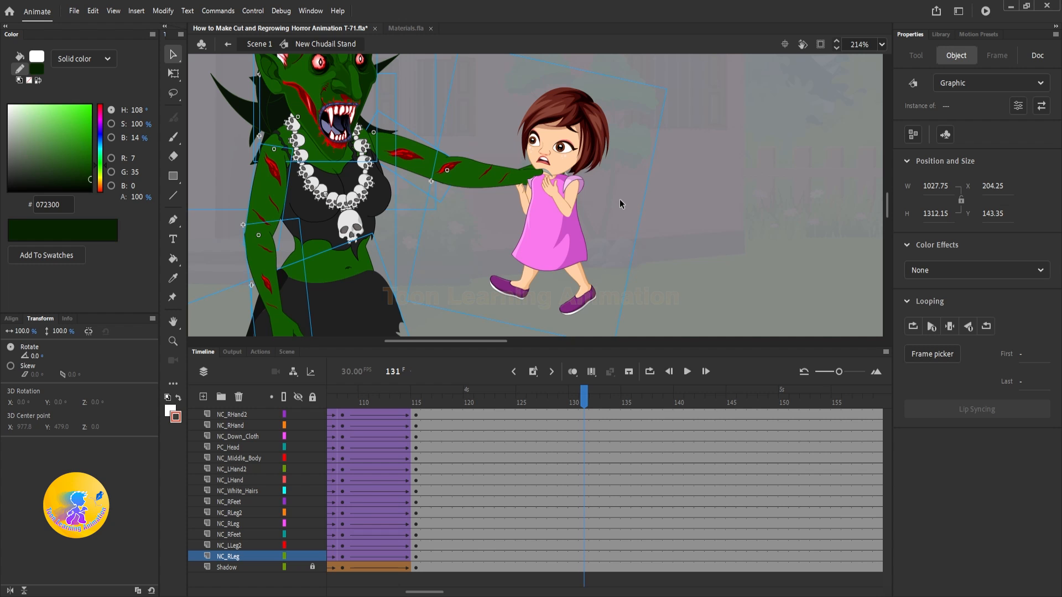
# Step: Return to Scene 1 and extend the Env, Chudail and BG layers to frame 50
pyautogui.doubleClick(712, 212)
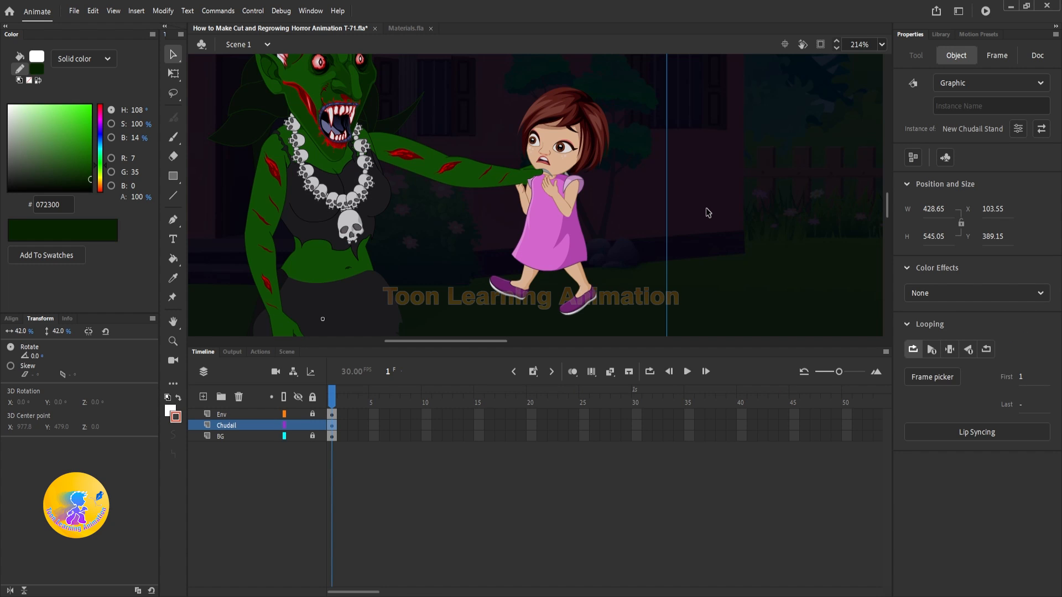
pyautogui.scroll(-6, 603, 225)
pyautogui.scroll(6, 587, 214)
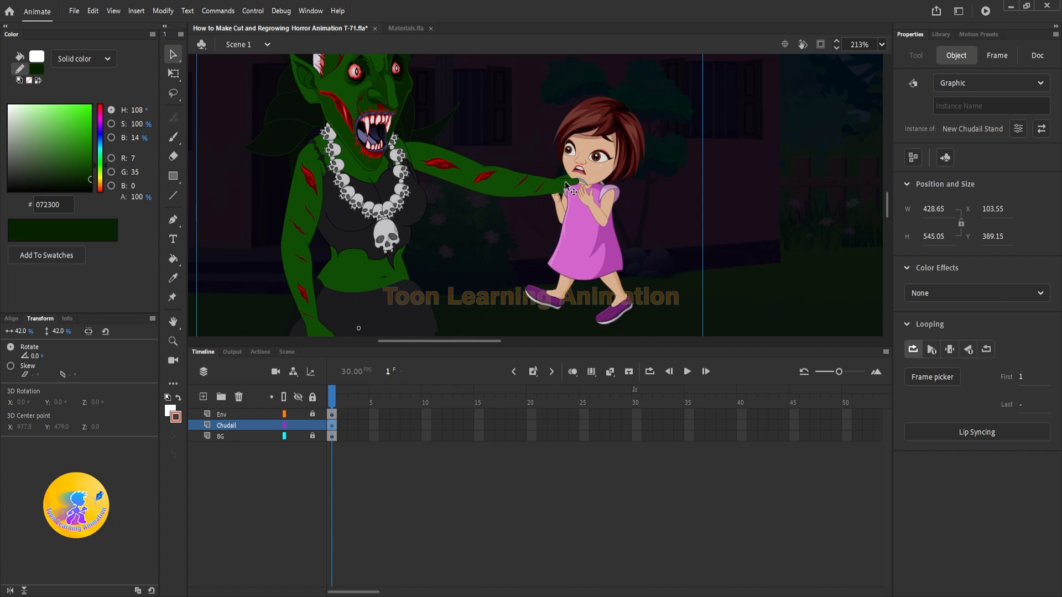
pyautogui.scroll(-3, 524, 225)
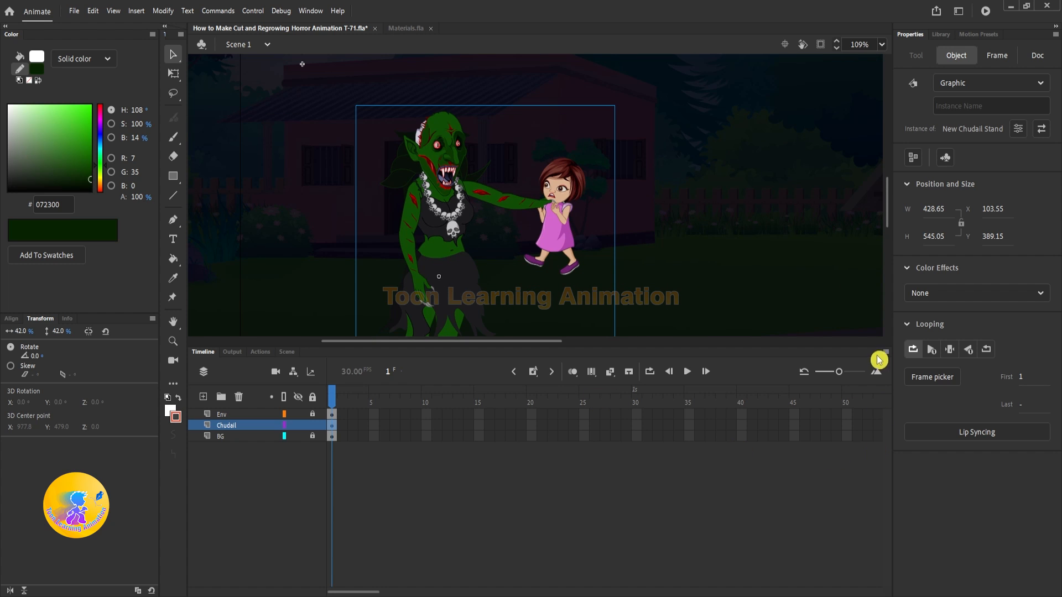
pyautogui.moveTo(849, 415); pyautogui.dragTo(845, 474)
pyautogui.press('F5')
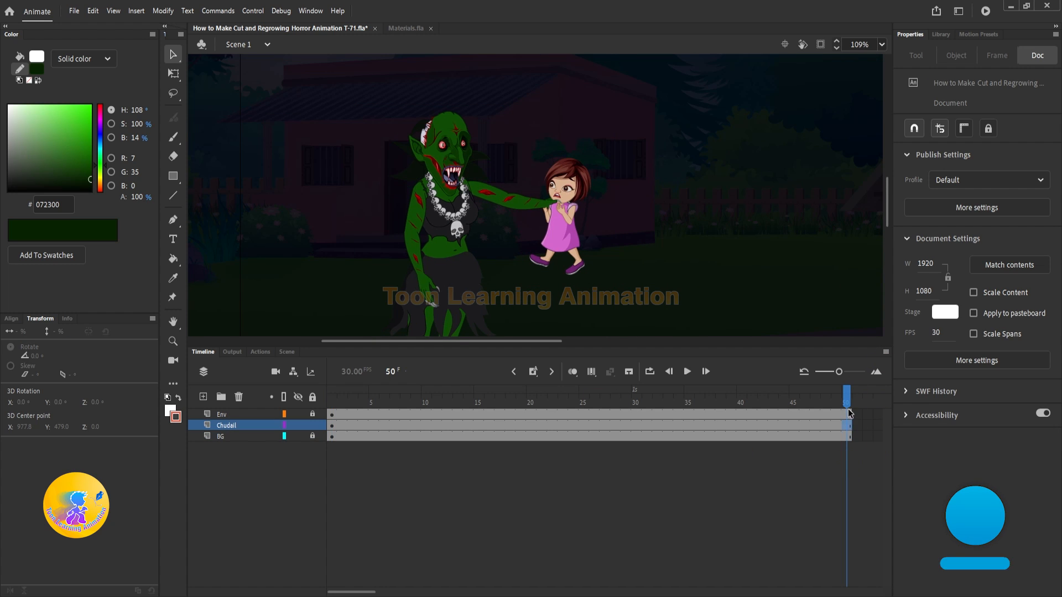
# Step: Extend the three scene layers further, to frame 200
pyautogui.moveTo(849, 414); pyautogui.dragTo(221, 514)
pyautogui.press('F5')
pyautogui.press('F5')
pyautogui.moveTo(344, 593); pyautogui.dragTo(493, 588)
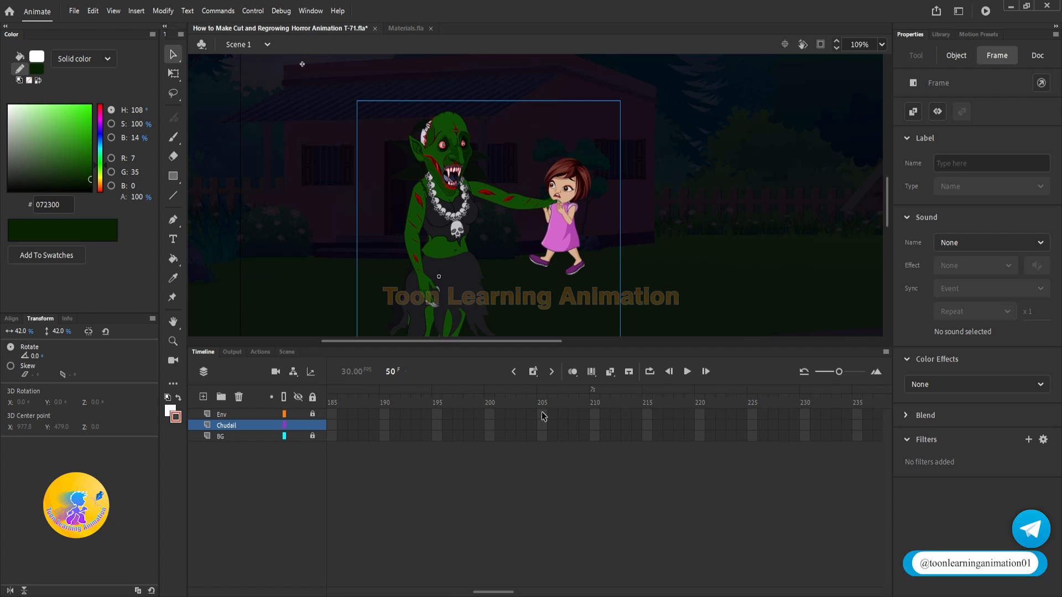
pyautogui.moveTo(490, 414); pyautogui.dragTo(493, 437)
pyautogui.press('F5')
# Step: Play the main scene to check the witch holding the struggling girl against the full background
pyautogui.press('Return')
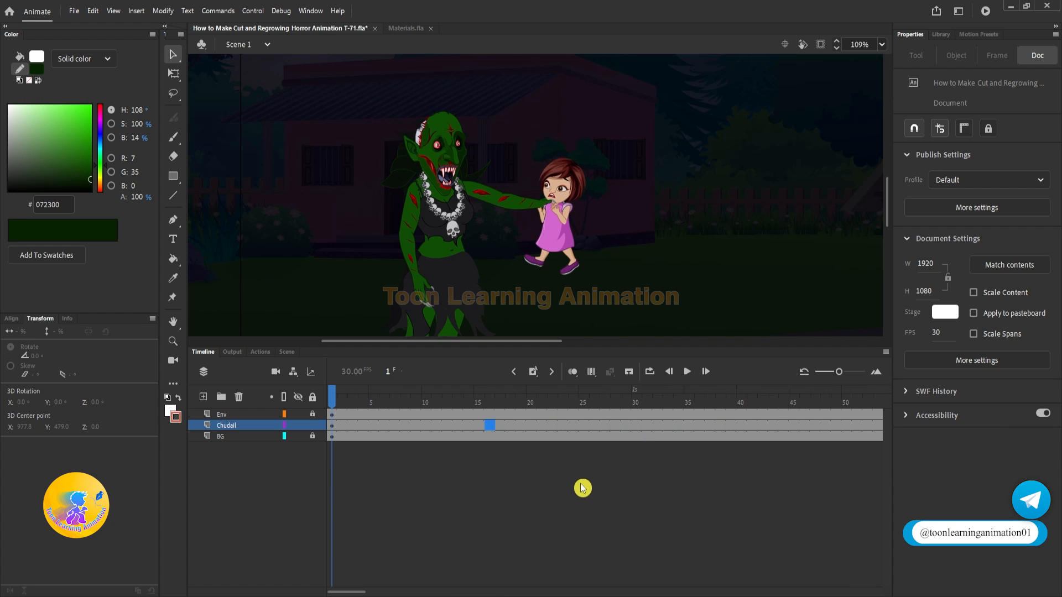
pyautogui.moveTo(680, 199); pyautogui.dragTo(671, 170)
pyautogui.scroll(-3, 528, 215)
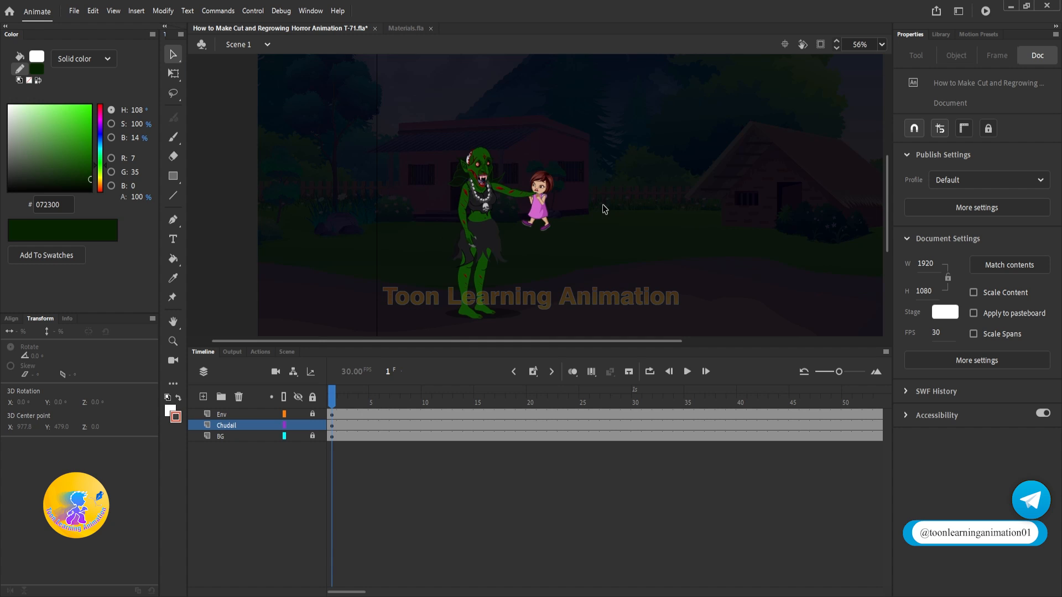
pyautogui.press('Return')
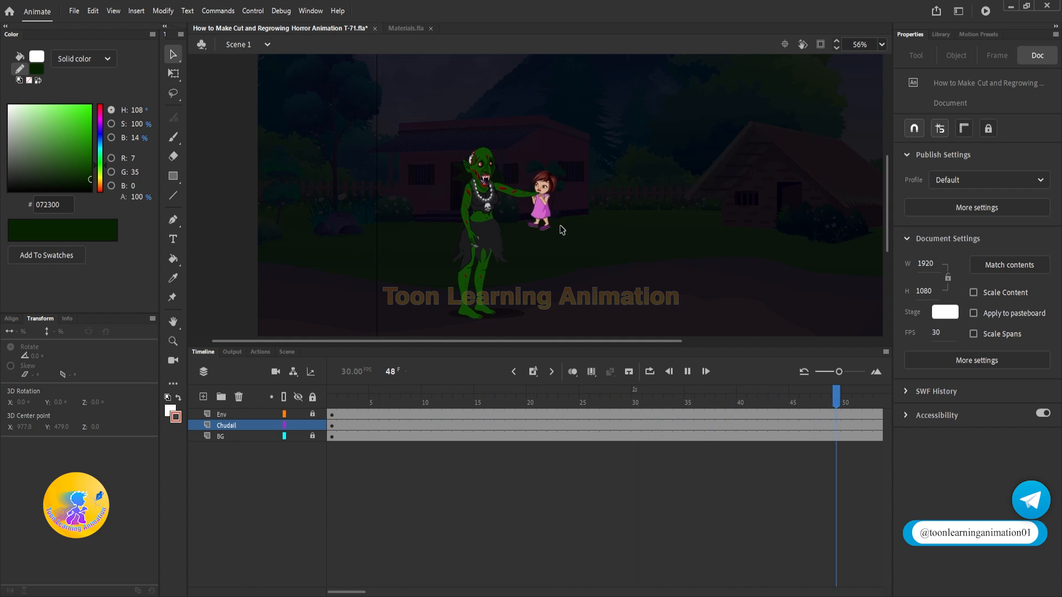
pyautogui.press('Return')
# Step: Open the NC LHand2 symbol, enlarge the girl to about 48.5% and reposition her neck at the gripping hand
pyautogui.scroll(3, 539, 190)
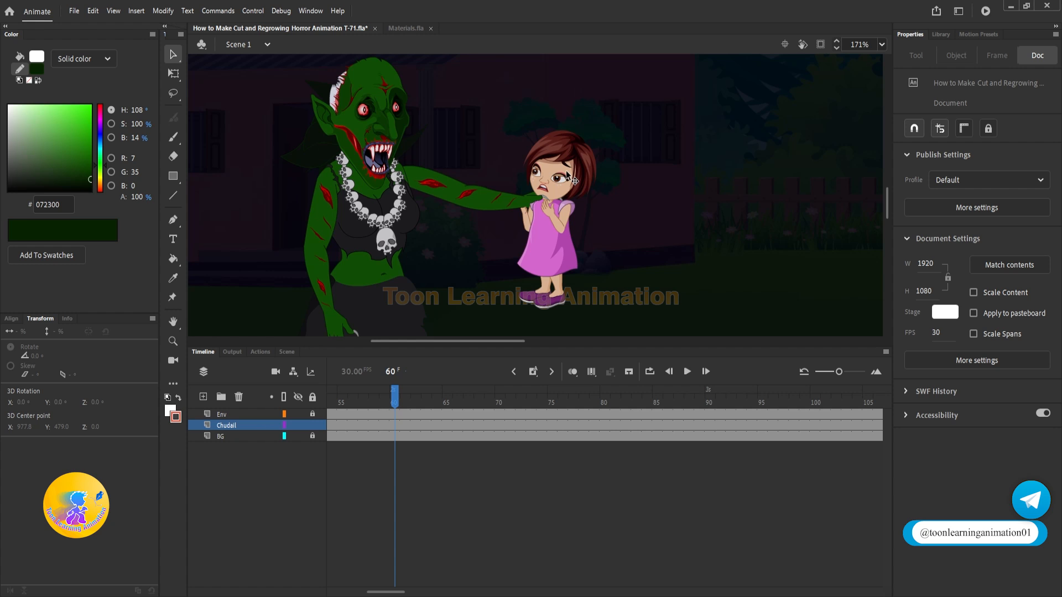
pyautogui.doubleClick(566, 171)
pyautogui.doubleClick(566, 171)
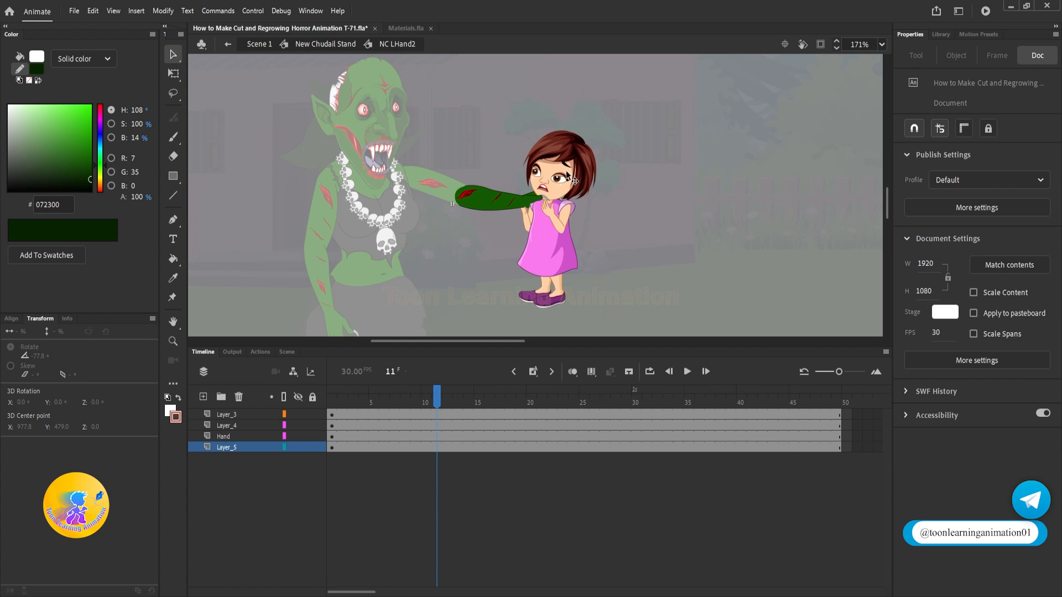
pyautogui.click(571, 176)
pyautogui.scroll(2, 580, 182)
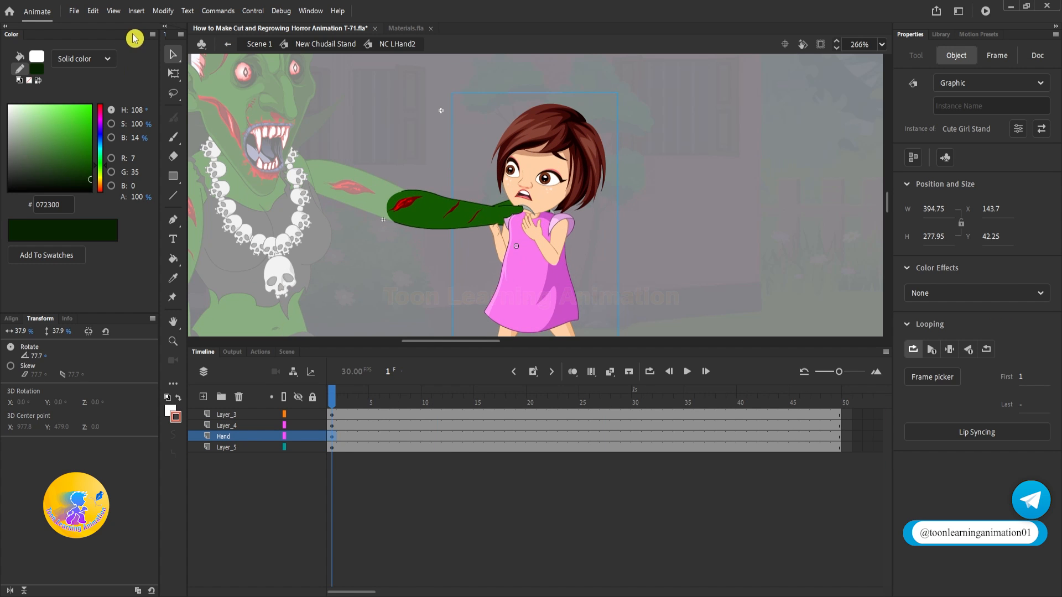
pyautogui.click(173, 74)
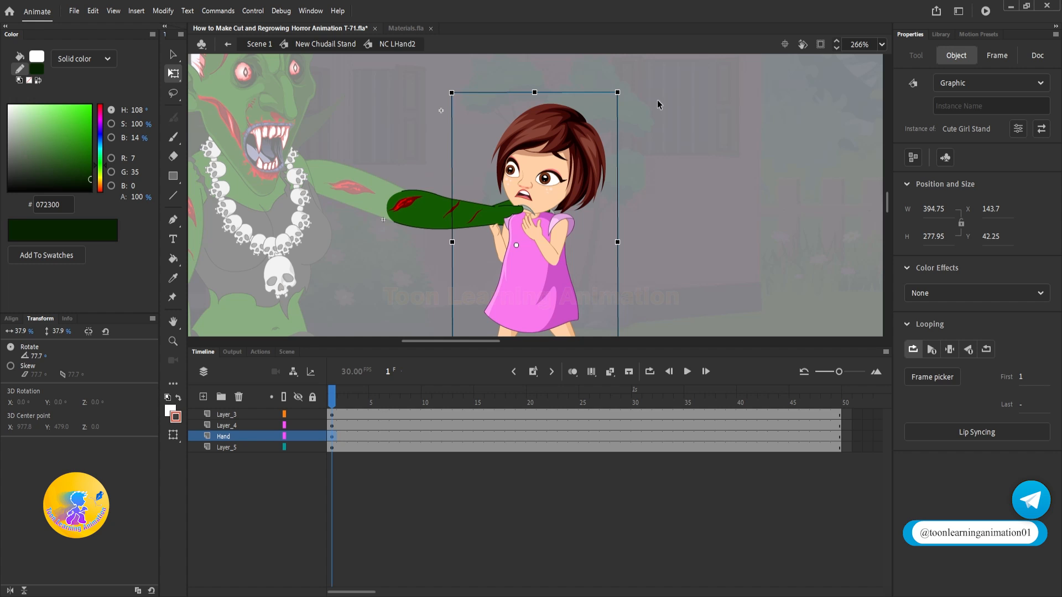
pyautogui.moveTo(618, 92); pyautogui.dragTo(645, 54)
pyautogui.moveTo(588, 117); pyautogui.dragTo(574, 120)
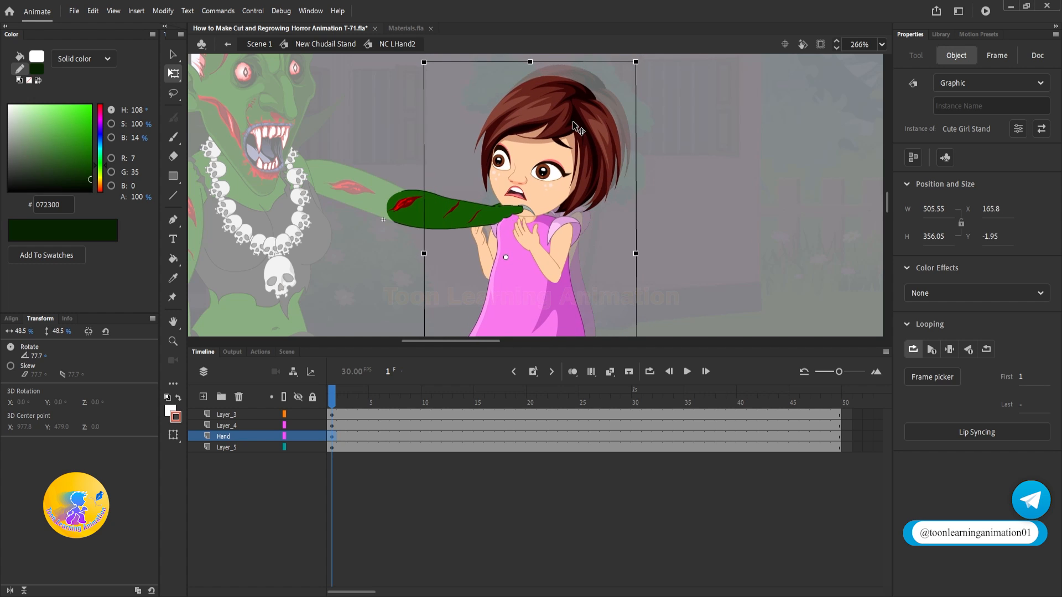
pyautogui.click(702, 170)
# Step: Return to Scene 1 at frame 1 and save the document
pyautogui.scroll(-4, 627, 201)
pyautogui.doubleClick(627, 200)
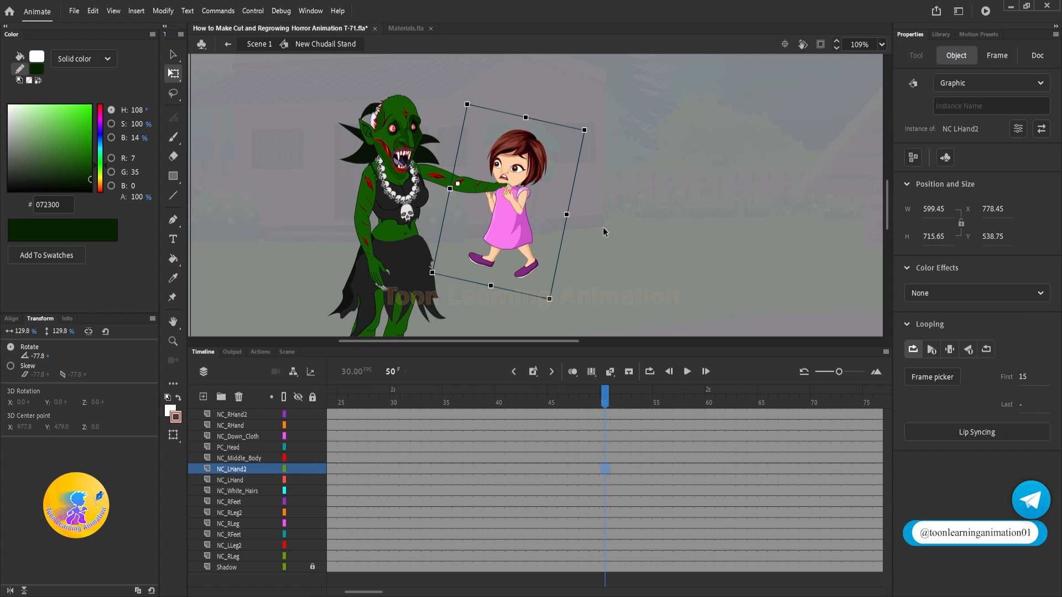
pyautogui.click(603, 227)
pyautogui.doubleClick(598, 200)
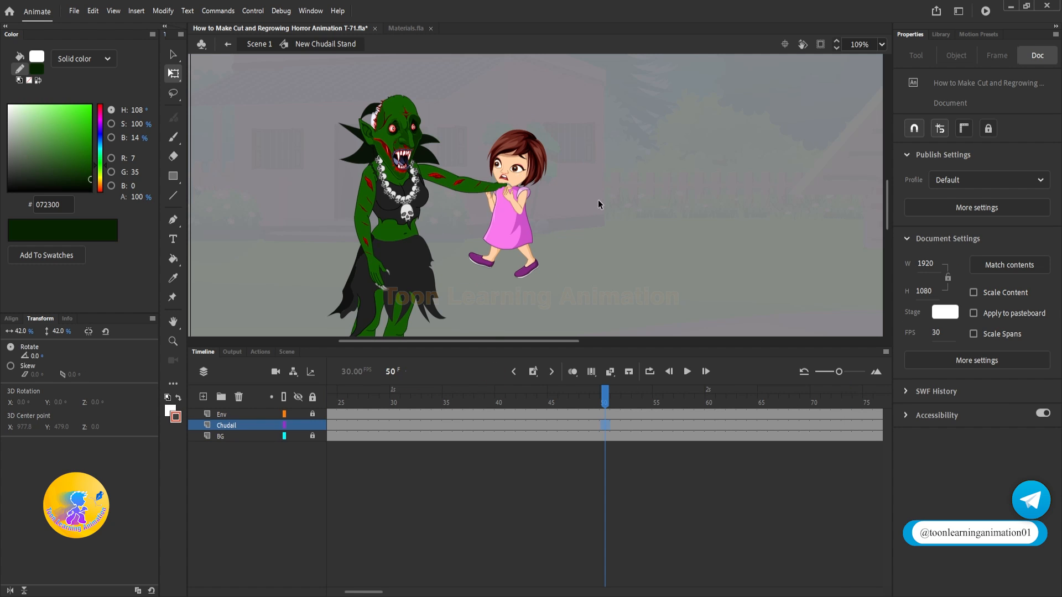
pyautogui.click(398, 404)
pyautogui.hotkey('shift', ',')
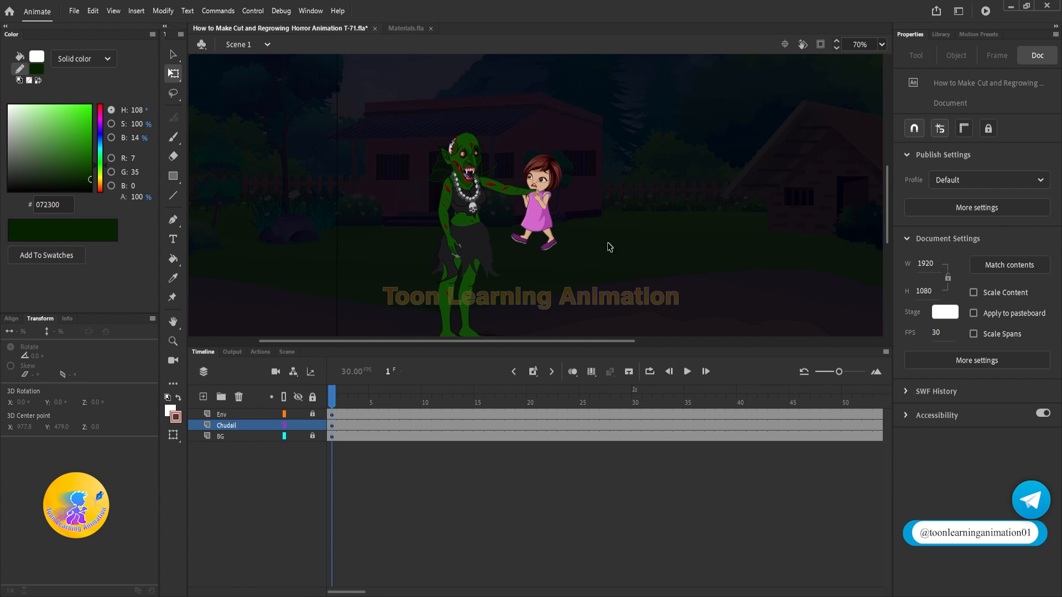
pyautogui.press('v')
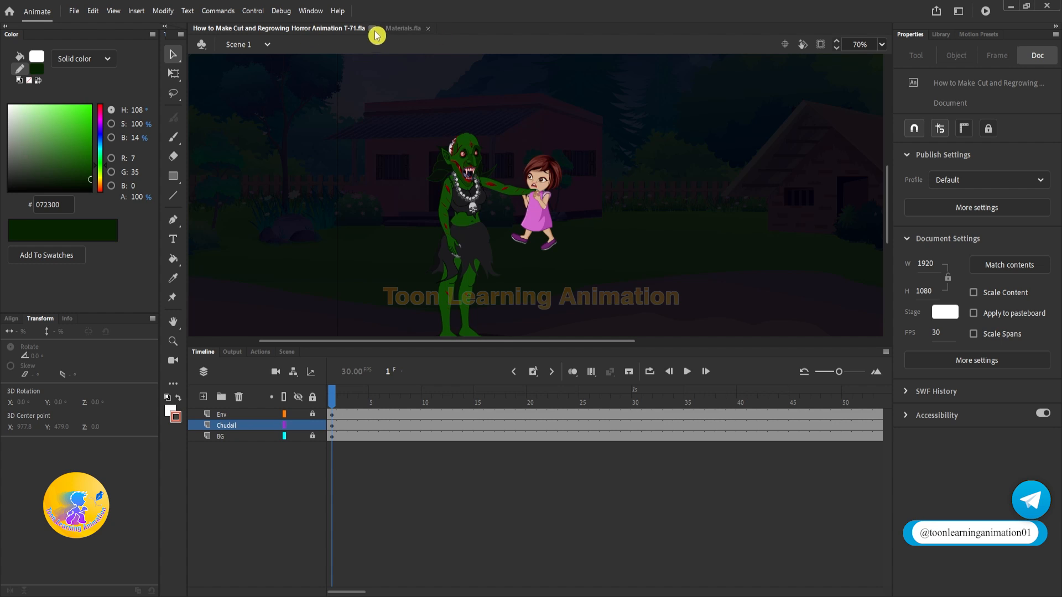
# Step: Copy the Boy Normal Stand character from Materials.fla and paste it on a new layer above Chudail
pyautogui.click(404, 28)
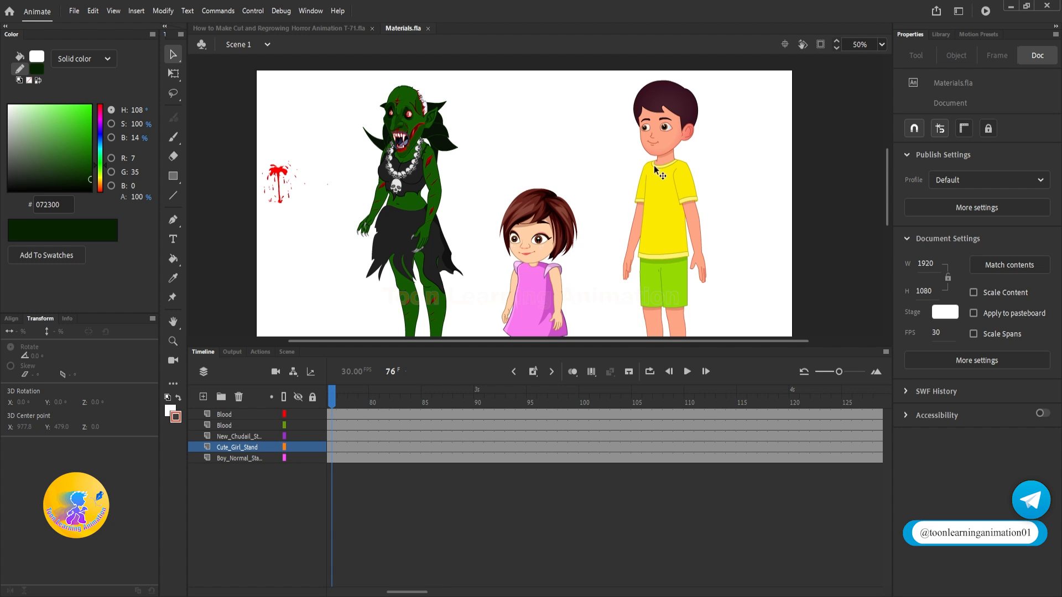
pyautogui.click(667, 204)
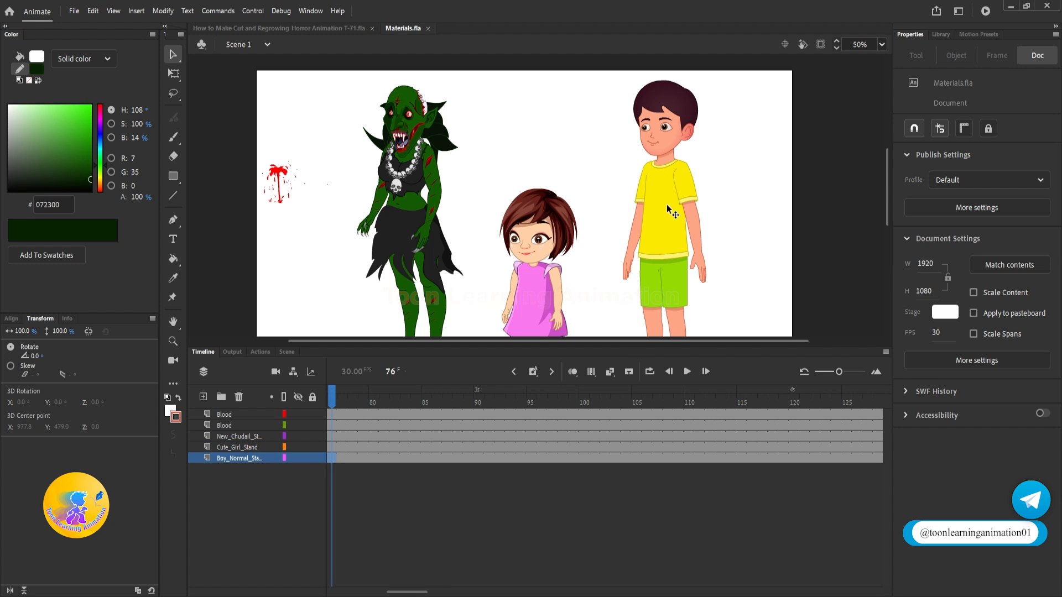
pyautogui.click(300, 31)
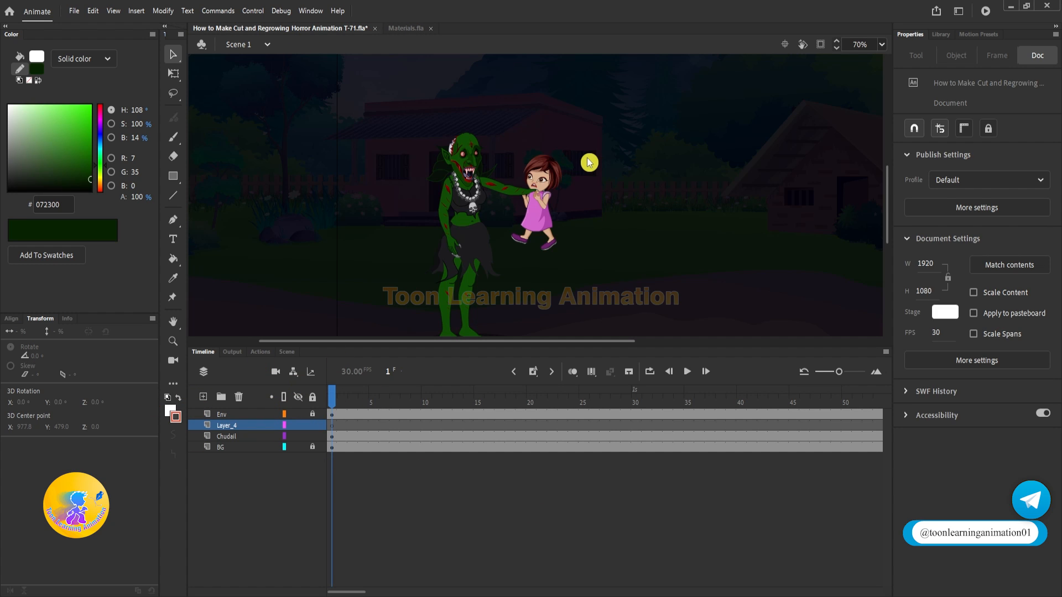
pyautogui.hotkey('ctrl', 'v')
# Step: Scale the boy down to about 51% and place him standing beside the girl, facing the witch
pyautogui.press('q')
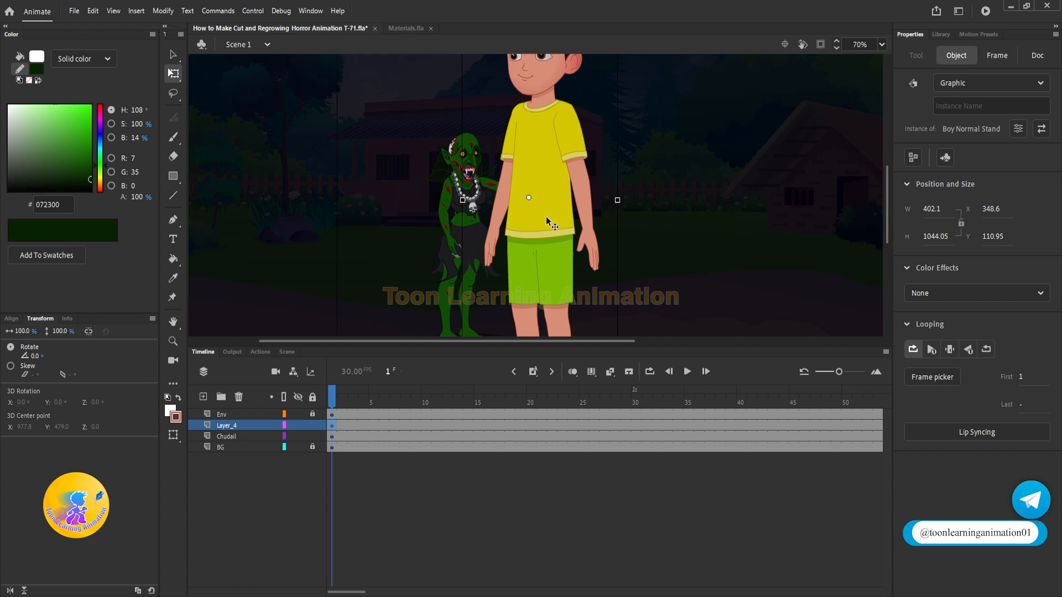
pyautogui.scroll(-2, 546, 217)
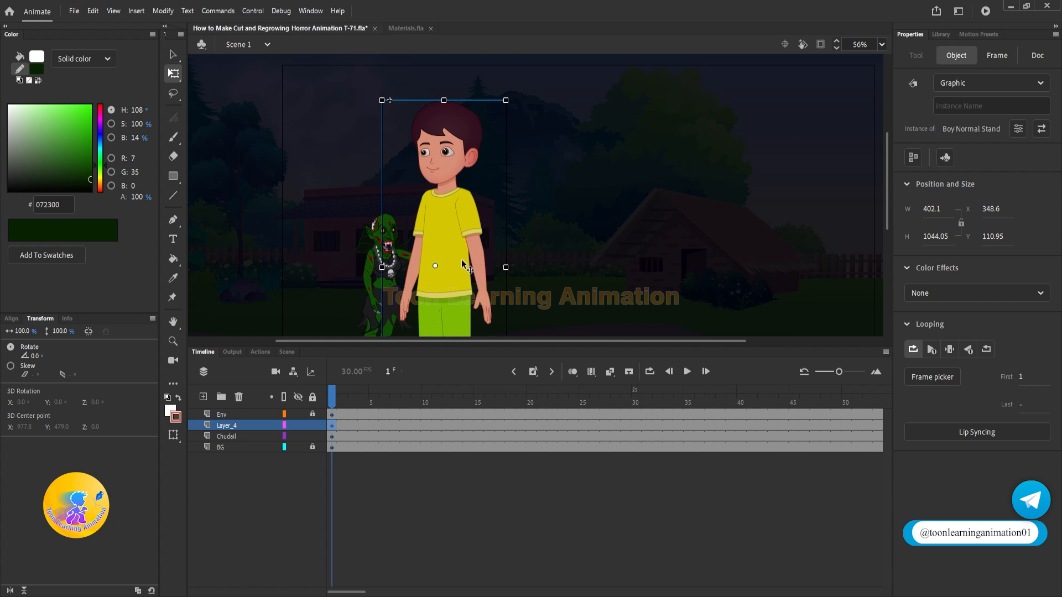
pyautogui.moveTo(504, 101); pyautogui.dragTo(471, 181)
pyautogui.moveTo(444, 231); pyautogui.dragTo(531, 252)
pyautogui.press('space')
pyautogui.moveTo(608, 275); pyautogui.dragTo(632, 197)
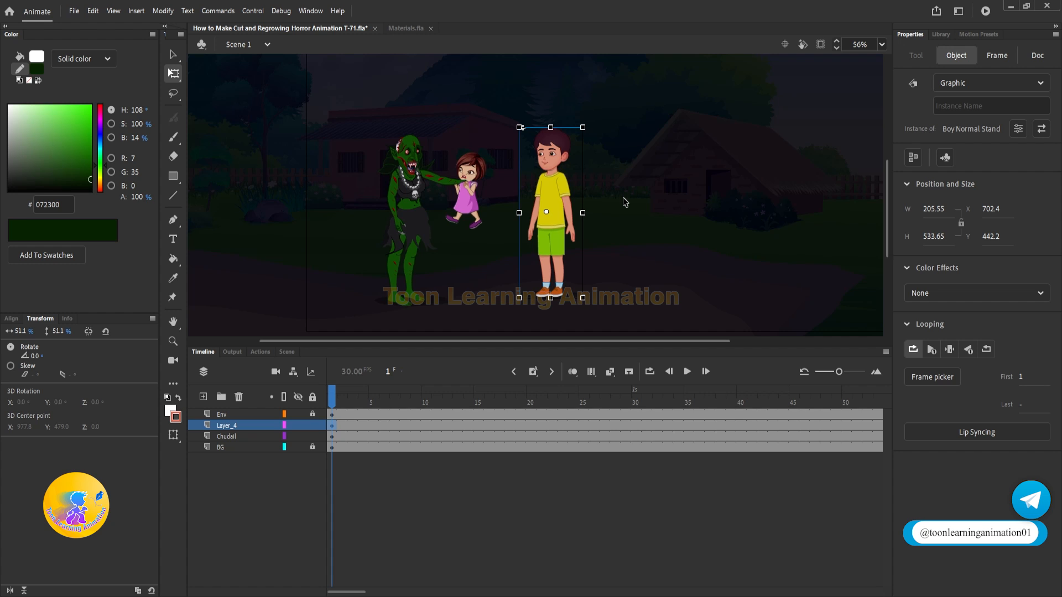
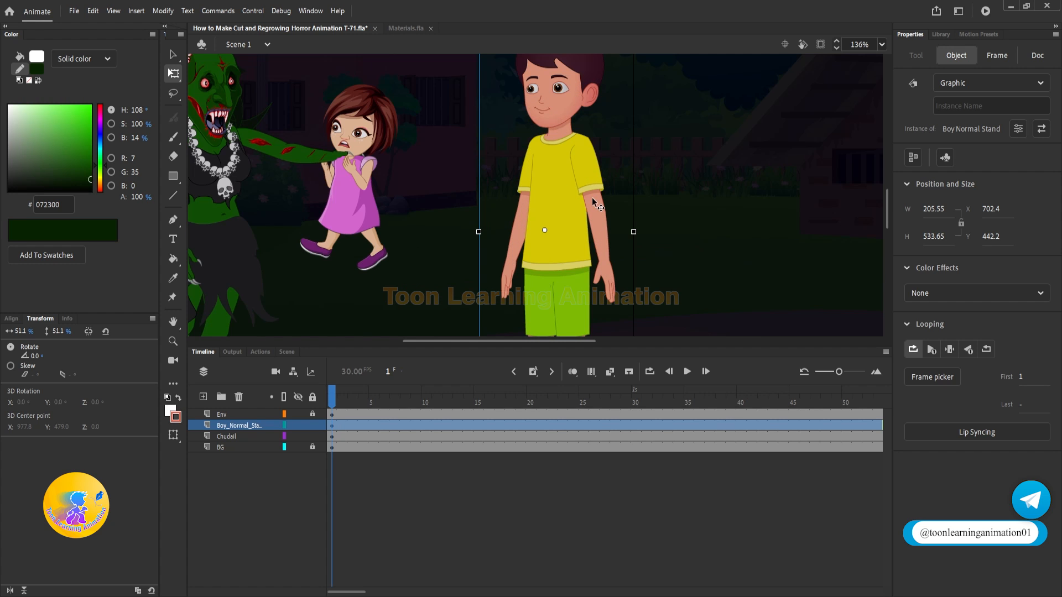
# Step: Scale the boy down to about 40.6% and move him to the far side of the girl from the witch
pyautogui.scroll(-2, 591, 198)
pyautogui.moveTo(507, 216); pyautogui.dragTo(426, 216)
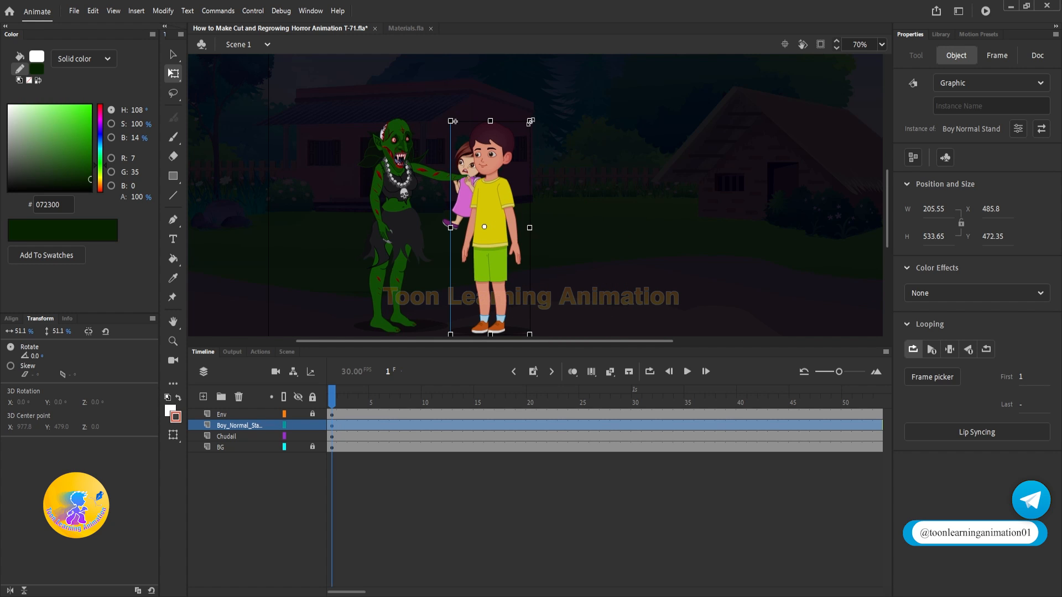
pyautogui.moveTo(529, 111); pyautogui.dragTo(518, 150)
pyautogui.moveTo(497, 224); pyautogui.dragTo(520, 227)
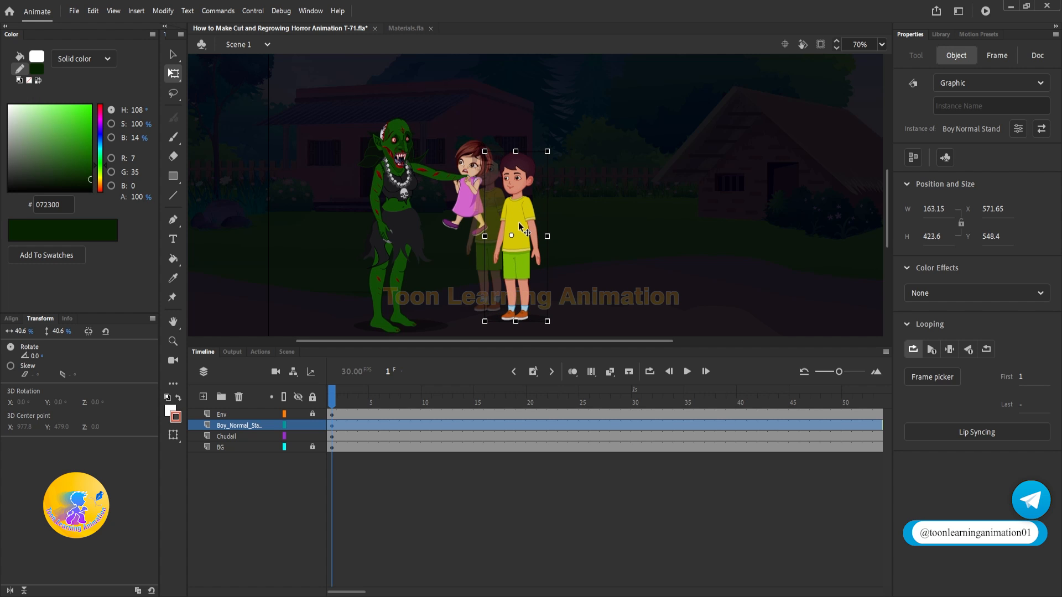
# Step: Move the Boy_Normal_Stand layer below Chudail and place the boy beside the girl at about X 543, Y 558
pyautogui.scroll(4, 457, 191)
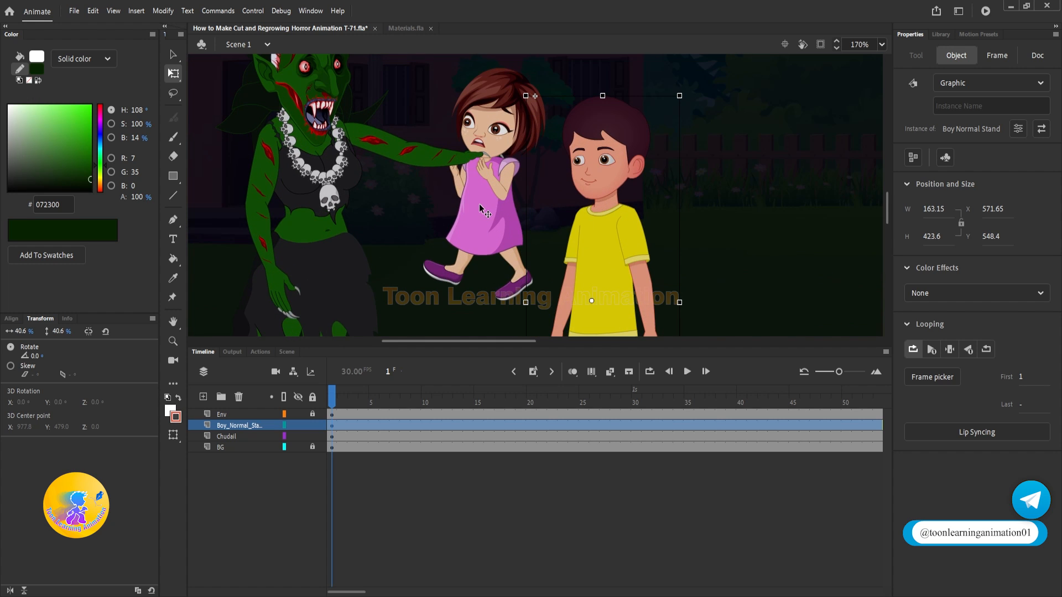
pyautogui.scroll(-3, 480, 205)
pyautogui.moveTo(545, 183); pyautogui.dragTo(542, 79)
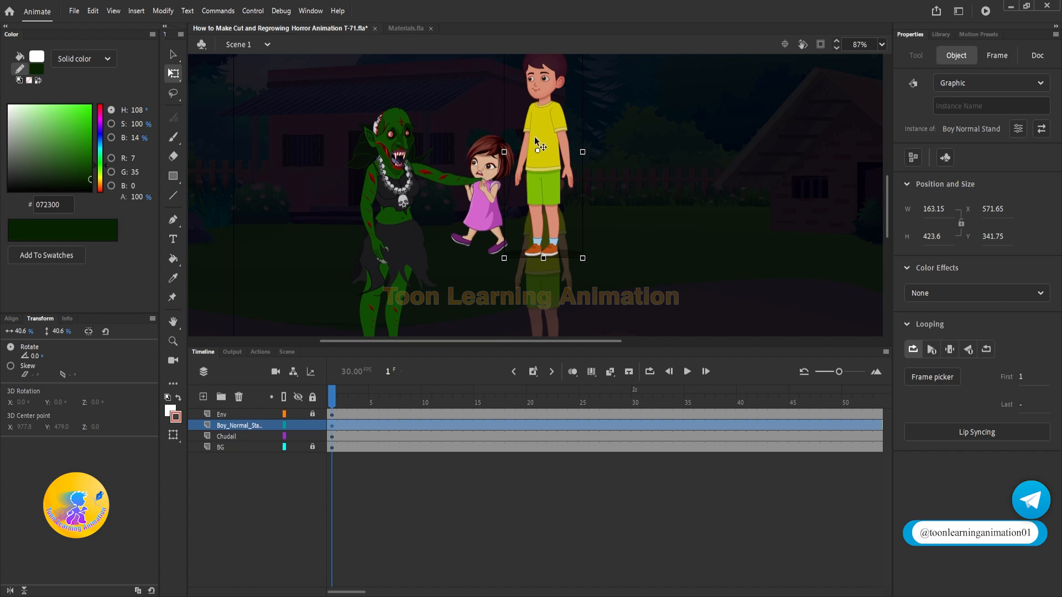
pyautogui.scroll(1, 620, 160)
pyautogui.scroll(-2, 626, 251)
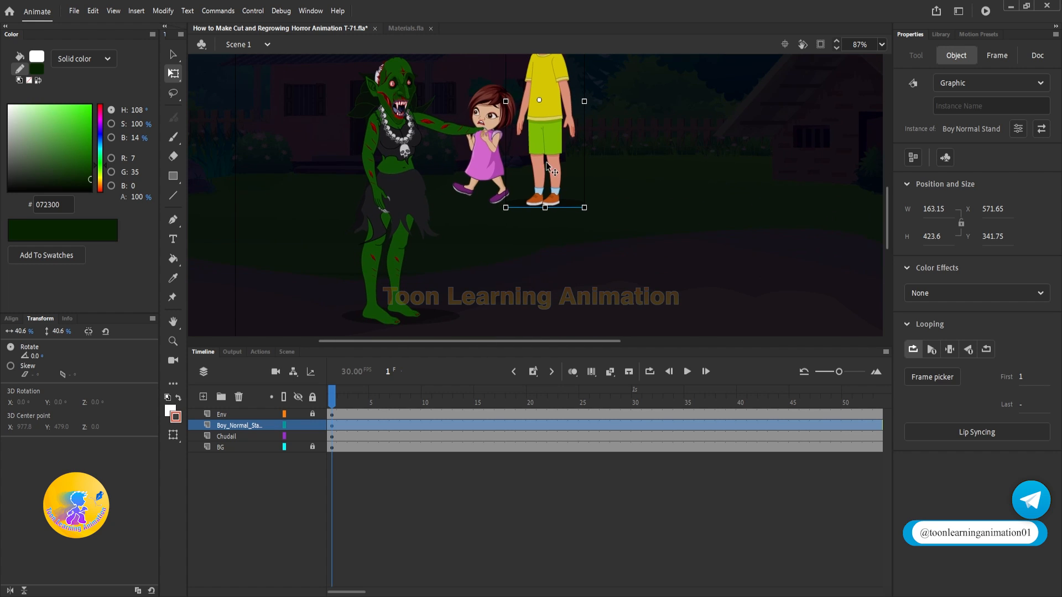
pyautogui.moveTo(546, 161); pyautogui.dragTo(497, 262)
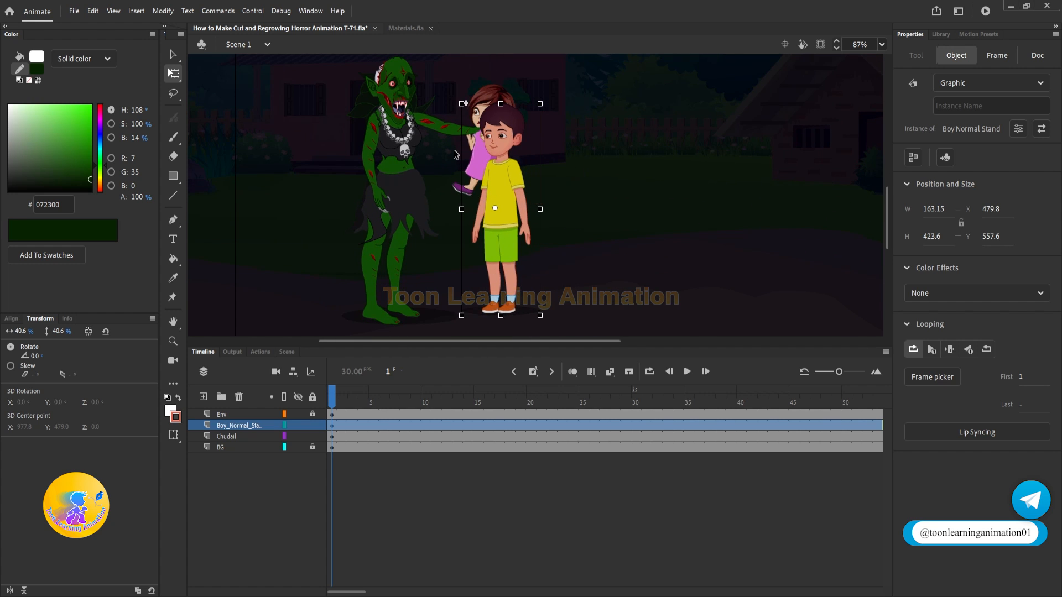
pyautogui.moveTo(509, 188); pyautogui.dragTo(490, 188)
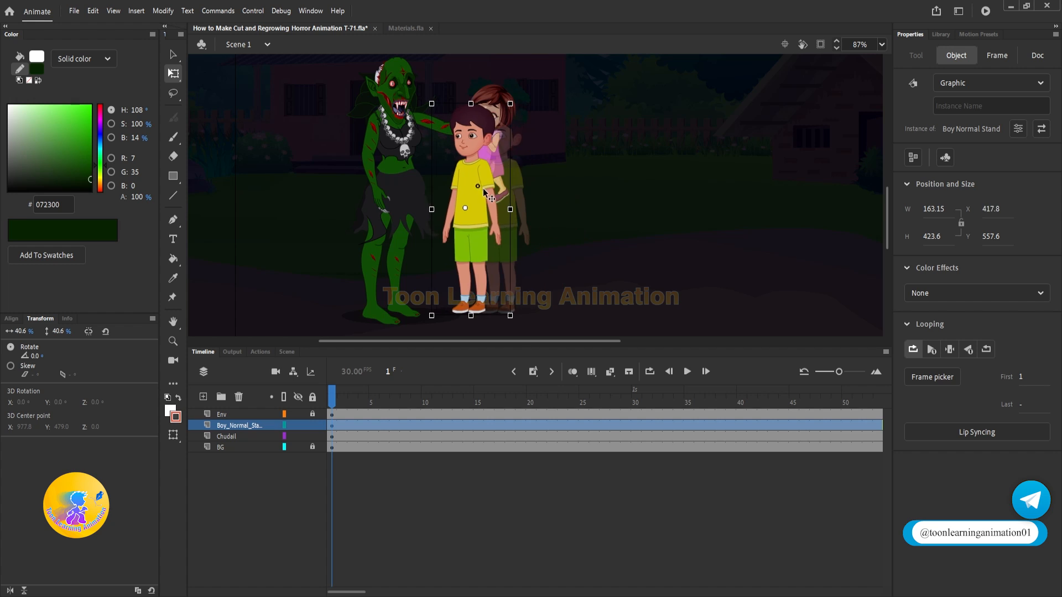
pyautogui.moveTo(227, 426); pyautogui.dragTo(227, 442)
pyautogui.moveTo(476, 244); pyautogui.dragTo(526, 240)
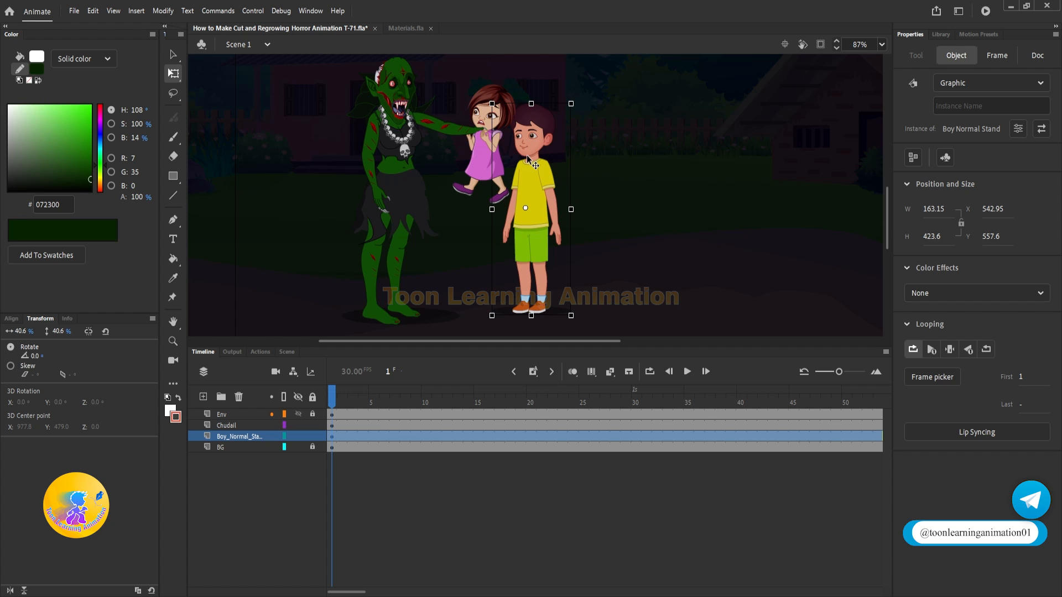
# Step: Open the nested symbols of the boy's arm nearer the witch down to Dn Hand2 copy 3 and examine its hand
pyautogui.doubleClick(509, 221)
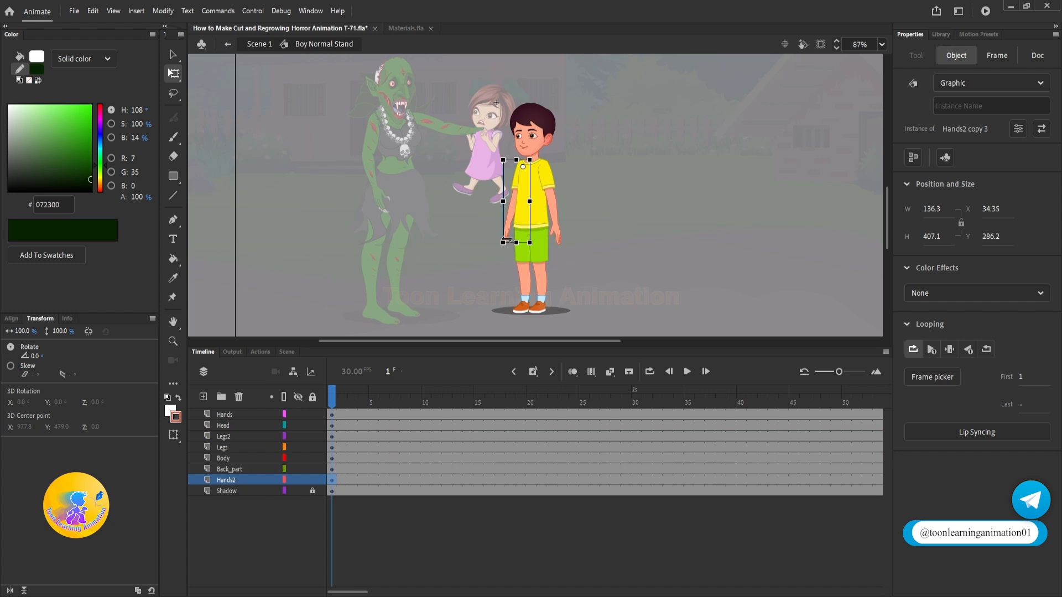
pyautogui.doubleClick(507, 227)
pyautogui.doubleClick(507, 232)
pyautogui.scroll(3, 506, 233)
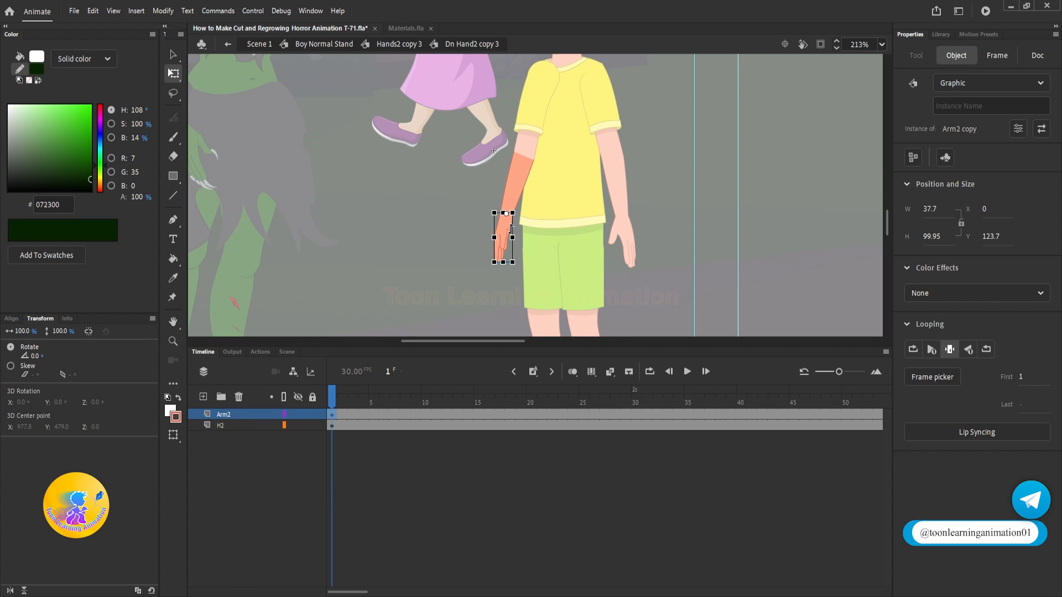
pyautogui.press('v')
pyautogui.doubleClick(505, 236)
pyautogui.doubleClick(427, 334)
pyautogui.doubleClick(426, 334)
pyautogui.doubleClick(427, 334)
# Step: Open the boy's other arm down to the Arm copy 10 symbol and examine its hand poses up to frame 5
pyautogui.doubleClick(628, 242)
pyautogui.click(628, 246)
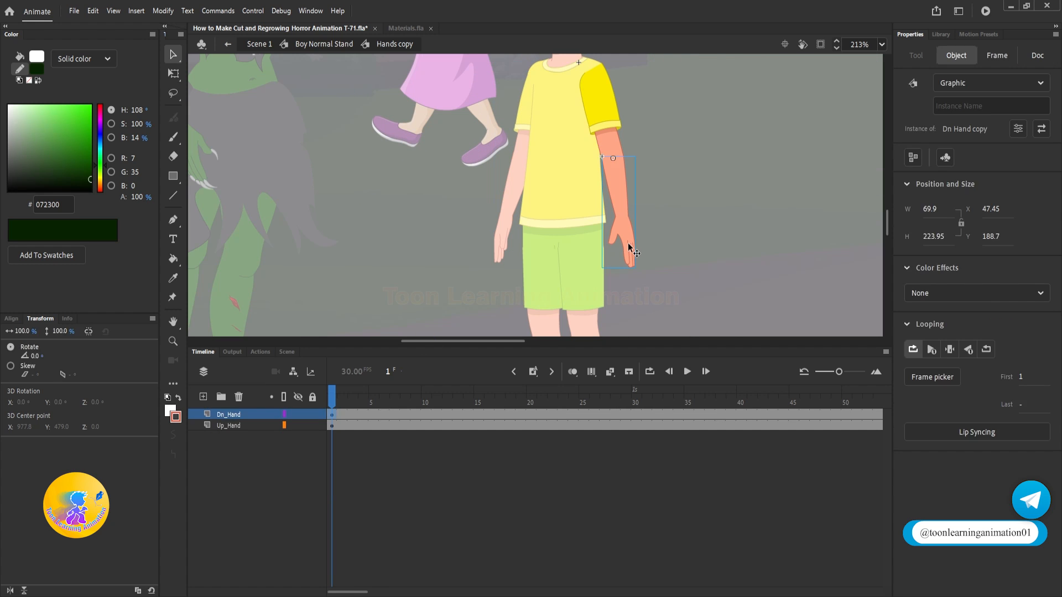
pyautogui.doubleClick(629, 248)
pyautogui.click(360, 414)
pyautogui.doubleClick(630, 246)
pyautogui.moveTo(331, 394); pyautogui.dragTo(373, 393)
pyautogui.scroll(-2, 630, 239)
pyautogui.scroll(1, 691, 215)
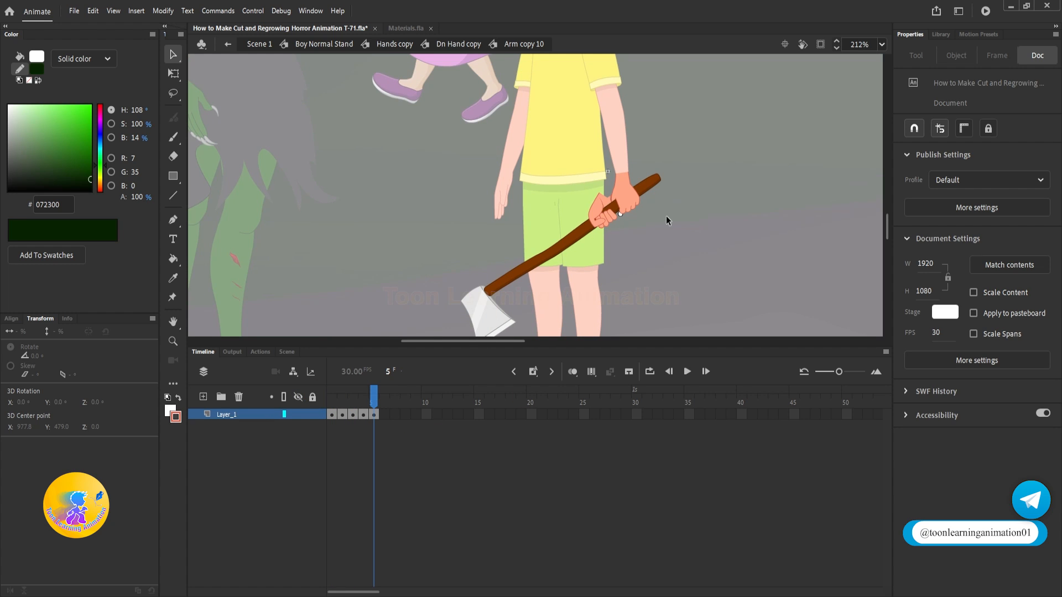
pyautogui.scroll(2, 625, 217)
pyautogui.scroll(-5, 625, 217)
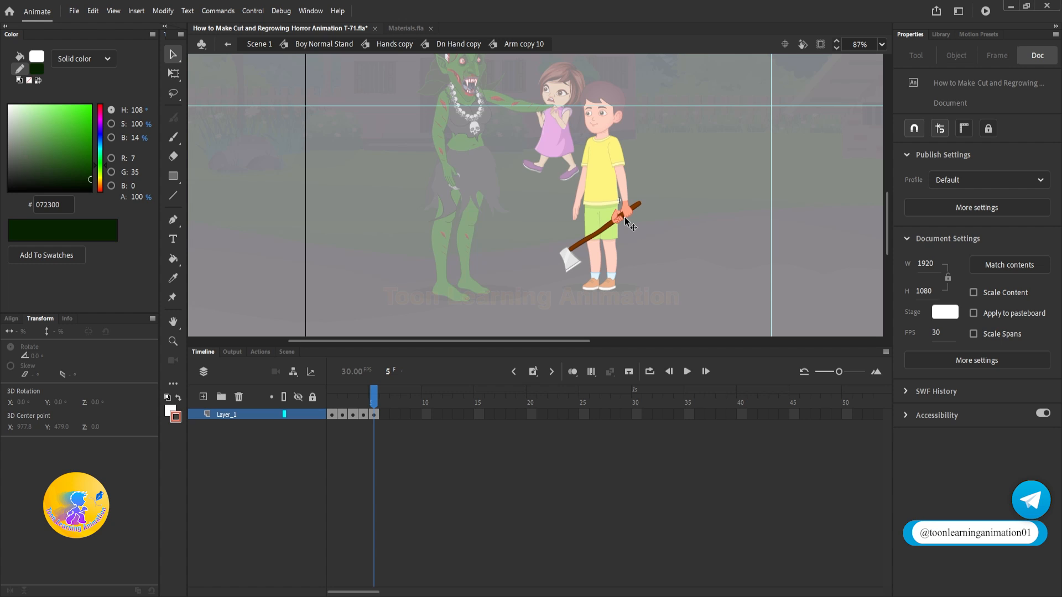
pyautogui.doubleClick(643, 240)
pyautogui.click(642, 239)
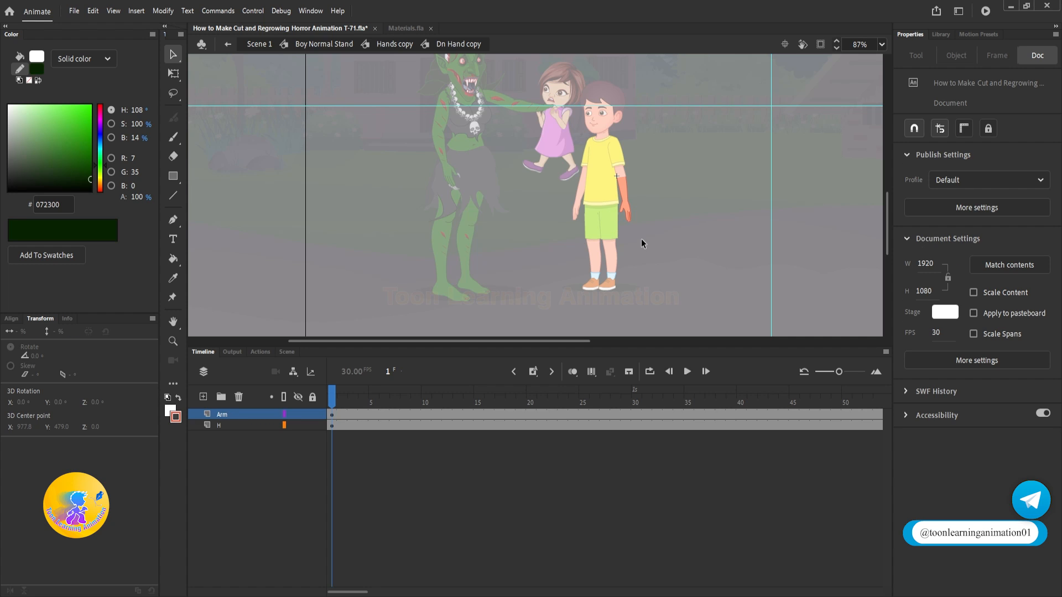
# Step: Switch the Arm copy 10 hand to its frame 5 axe-holding pose and return to the Boy Normal Stand symbol
pyautogui.doubleClick(629, 212)
pyautogui.click(371, 398)
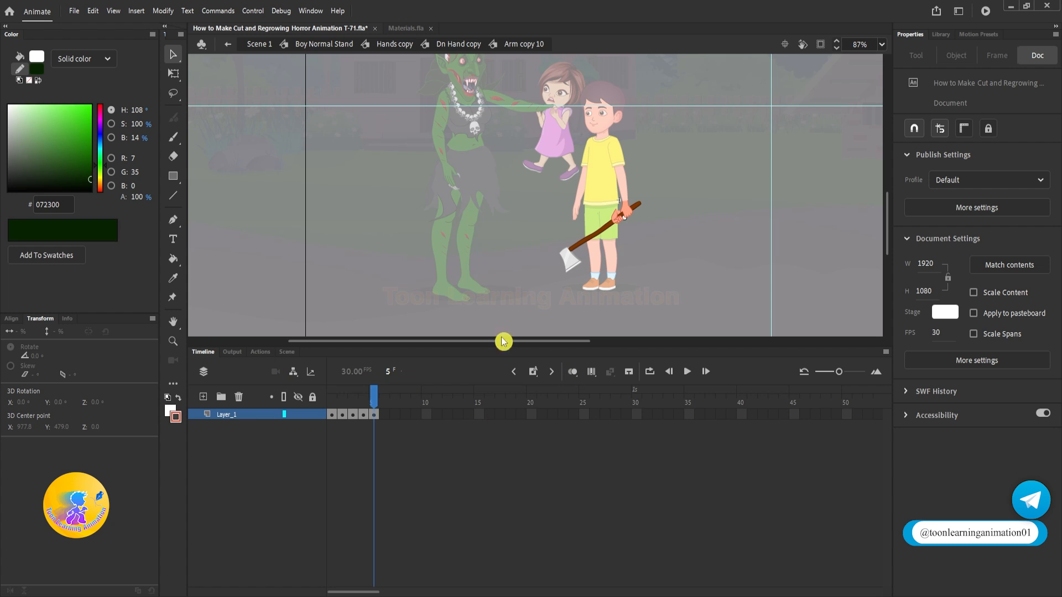
pyautogui.doubleClick(679, 238)
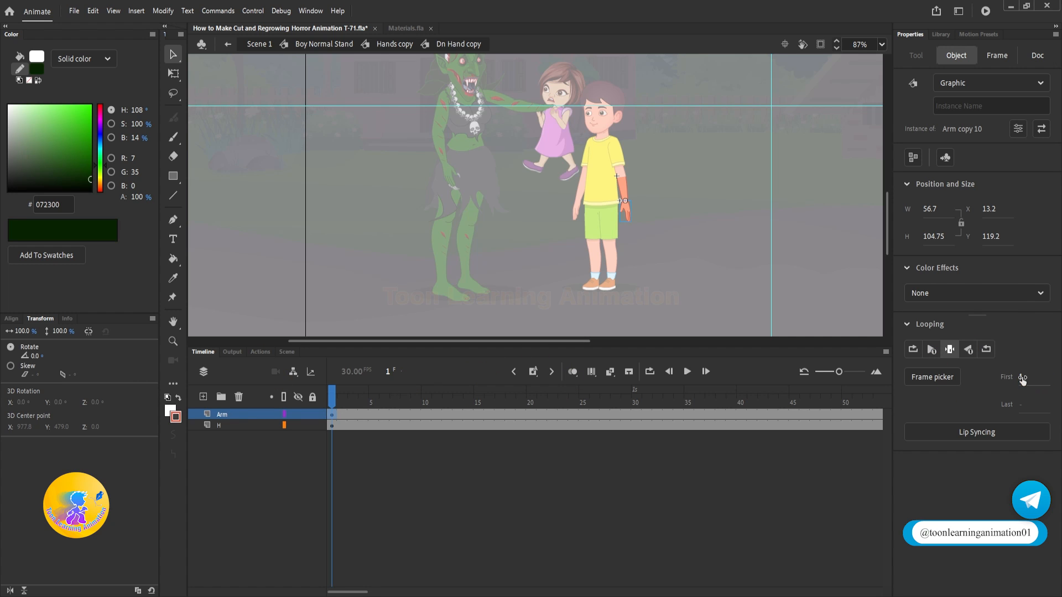
pyautogui.doubleClick(721, 250)
pyautogui.doubleClick(721, 250)
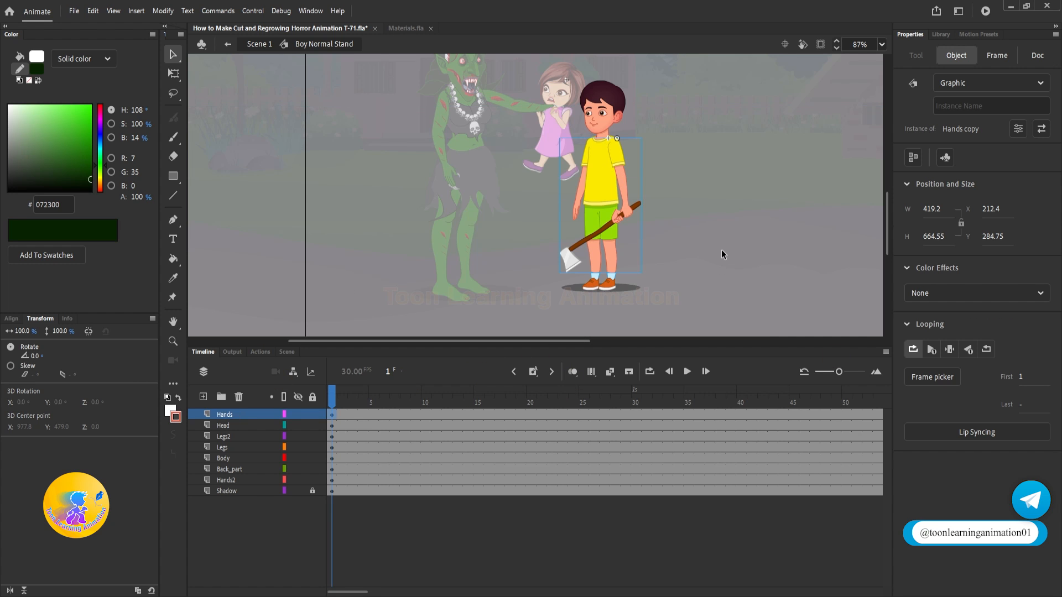
# Step: Rotate the axe-holding arm up to about 140.8° and align its sleeve with the boy's shoulder
pyautogui.scroll(1, 613, 221)
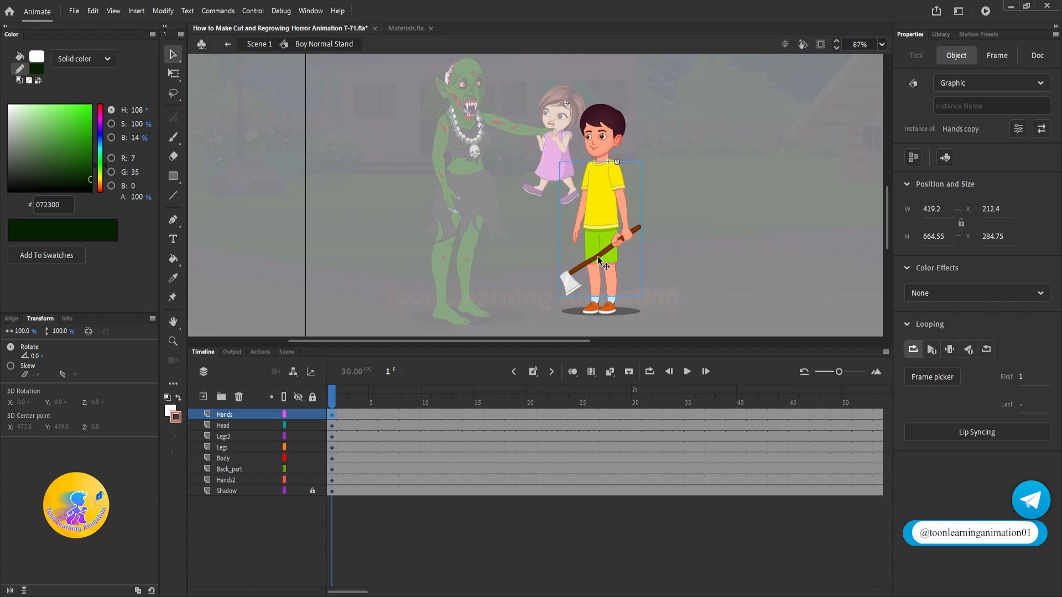
pyautogui.press('q')
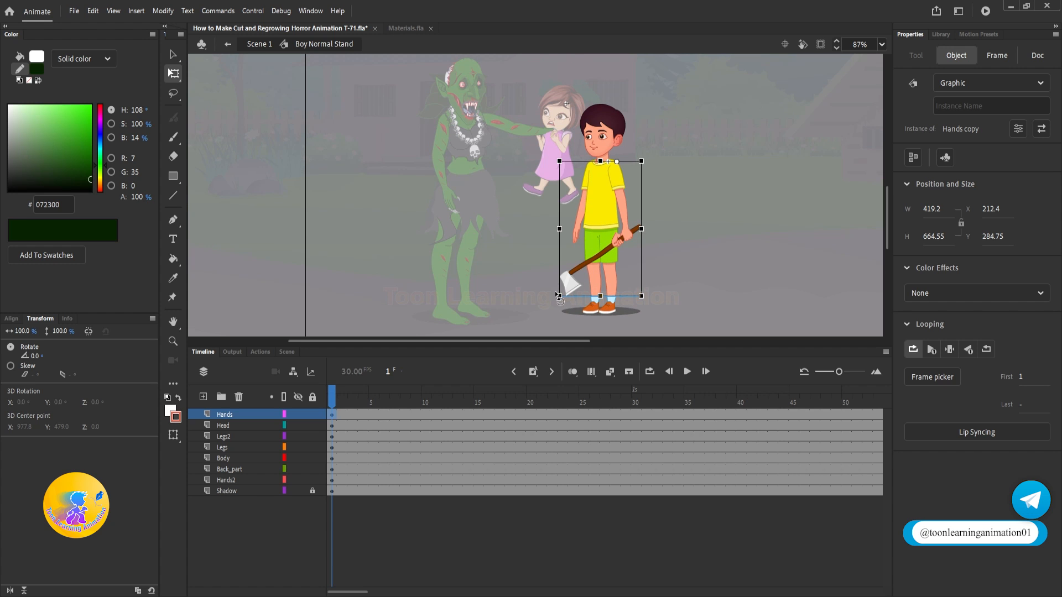
pyautogui.moveTo(558, 296); pyautogui.dragTo(586, 55)
pyautogui.scroll(3, 565, 144)
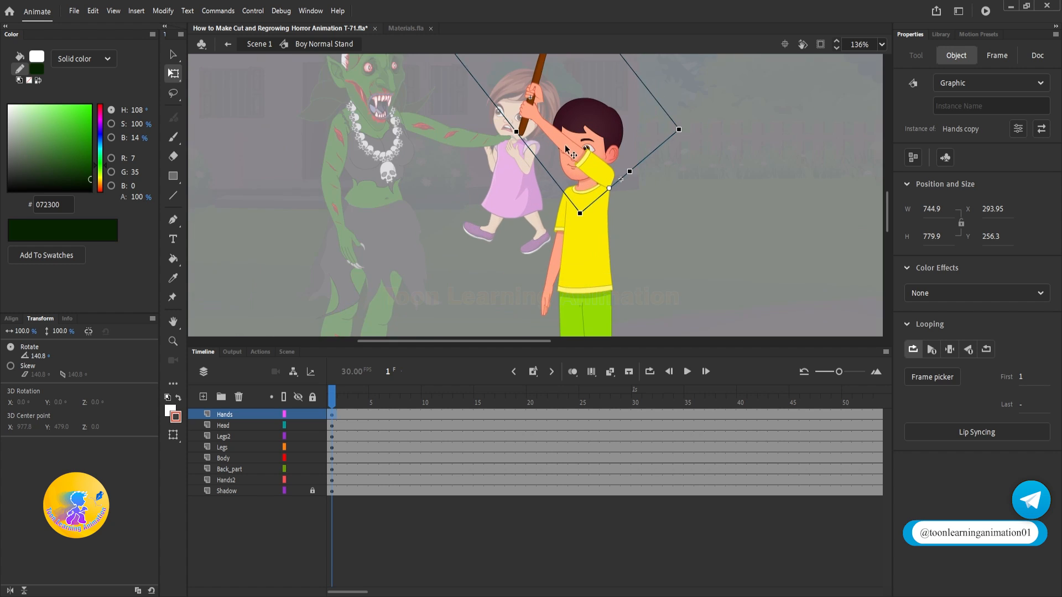
pyautogui.scroll(6, 565, 144)
pyautogui.moveTo(642, 228); pyautogui.dragTo(639, 259)
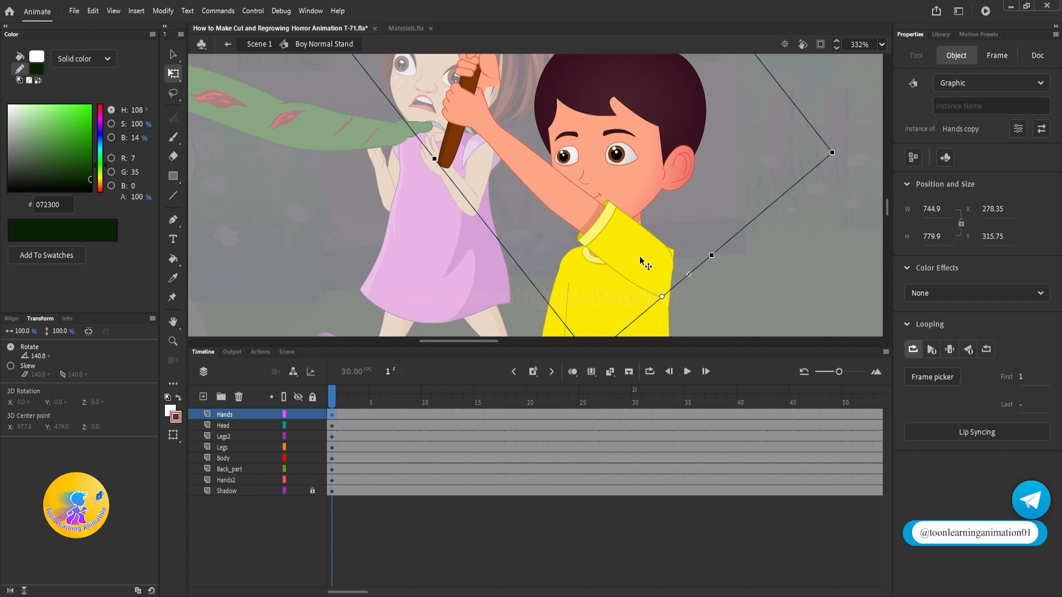
# Step: Open the Hands copy symbol and rotate the axe-holding forearm about 18.7° so the axe tilts back over the boy's head
pyautogui.scroll(-4, 641, 263)
pyautogui.doubleClick(586, 206)
pyautogui.click(555, 211)
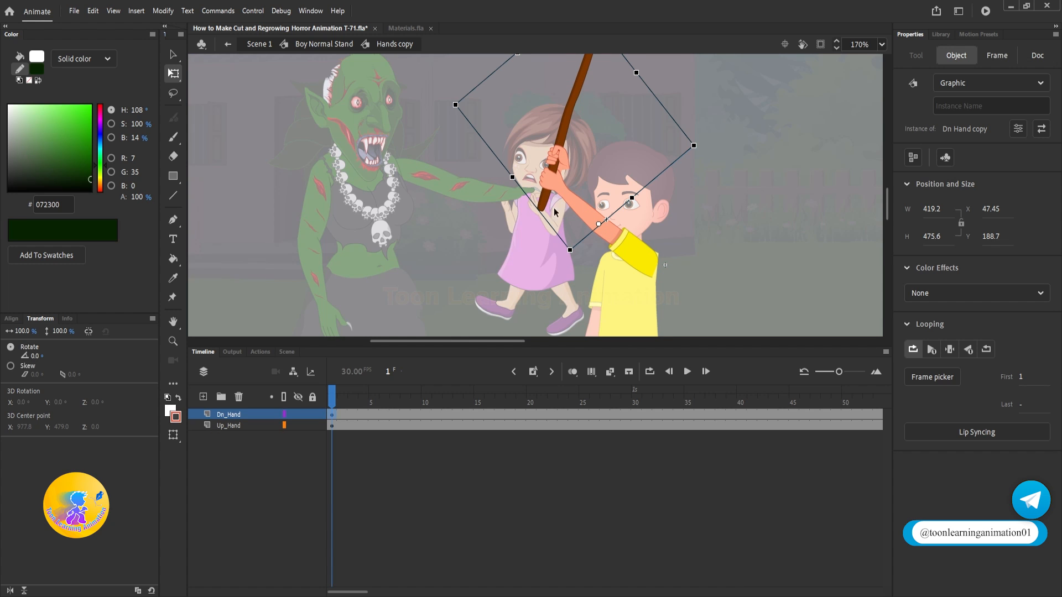
pyautogui.moveTo(454, 88); pyautogui.dragTo(497, 56)
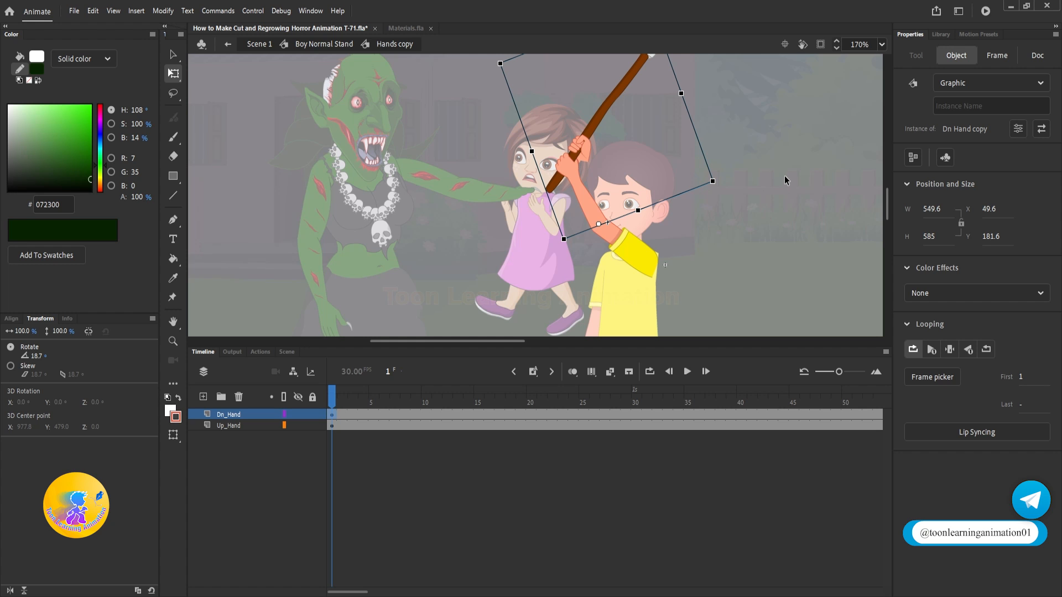
# Step: Return to Boy Normal Stand and rotate the boy's empty arm upward toward the axe handle
pyautogui.scroll(-2, 524, 291)
pyautogui.doubleClick(594, 306)
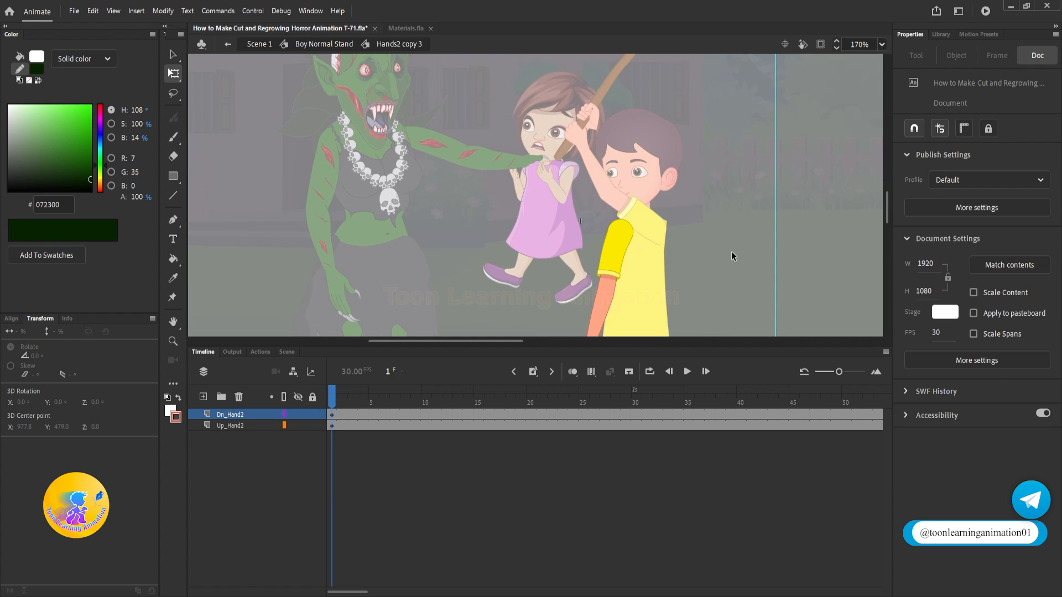
pyautogui.doubleClick(731, 251)
pyautogui.scroll(-4, 664, 232)
pyautogui.click(588, 238)
pyautogui.keyDown('shift'); pyautogui.moveTo(568, 301); pyautogui.dragTo(529, 67); pyautogui.keyUp('shift')
pyautogui.scroll(5, 608, 183)
pyautogui.scroll(2, 560, 235)
# Step: Open the Hands2 copy 3 symbol and rotate its forearm about 32.7° to reach the axe handle
pyautogui.doubleClick(560, 232)
pyautogui.click(559, 227)
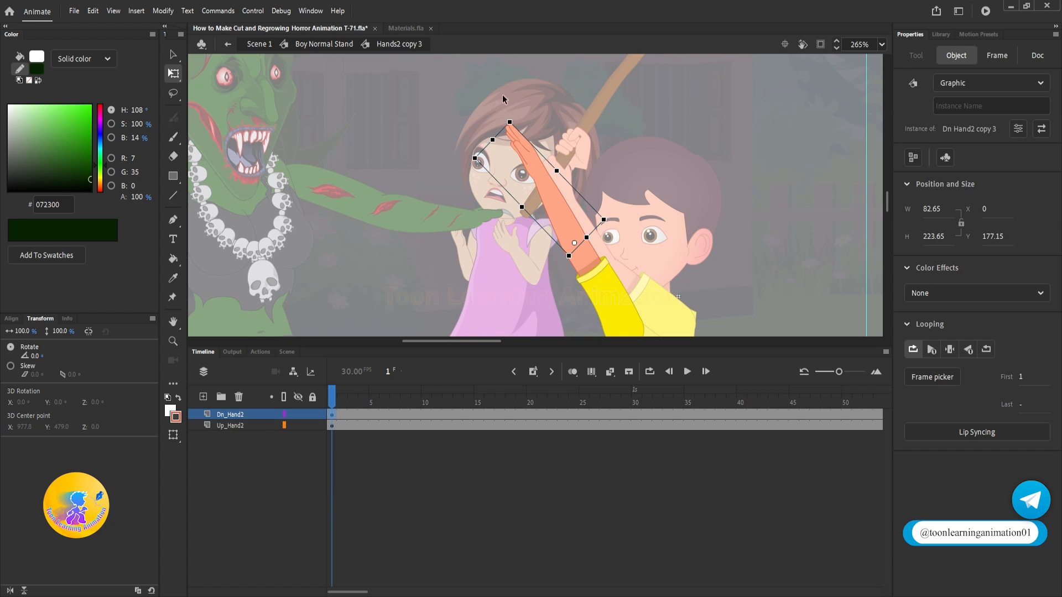
pyautogui.moveTo(505, 110); pyautogui.dragTo(583, 102)
# Step: Set the first frame of the empty arm's hand to 3 and return to the Boy Normal Stand symbol
pyautogui.doubleClick(577, 152)
pyautogui.click(577, 150)
pyautogui.click(1022, 379)
pyautogui.write('3')
pyautogui.press('Return')
pyautogui.doubleClick(759, 151)
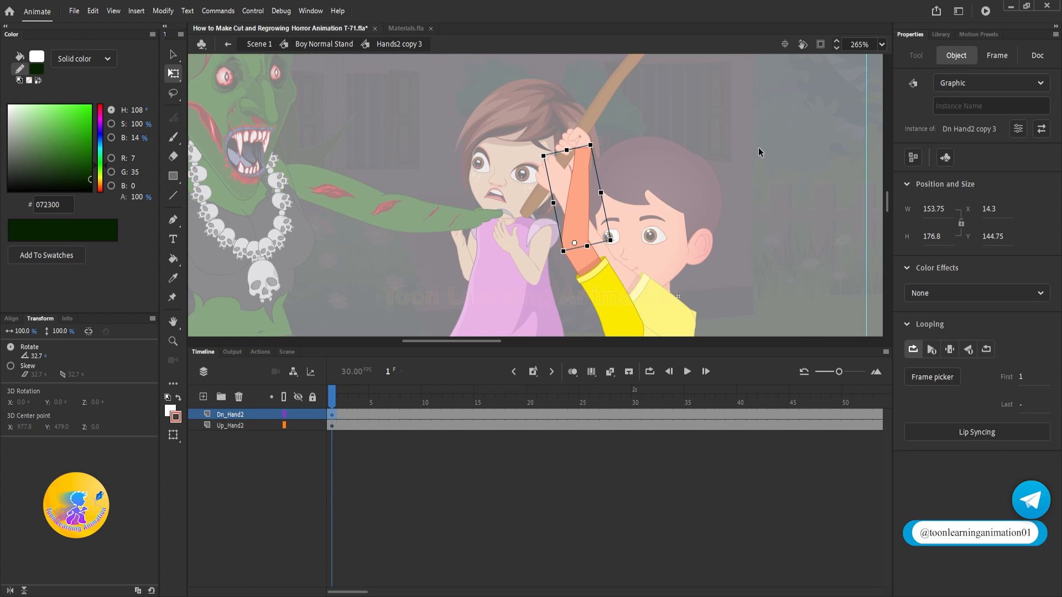
pyautogui.doubleClick(758, 151)
pyautogui.scroll(-5, 556, 177)
pyautogui.moveTo(700, 241); pyautogui.dragTo(690, 210)
pyautogui.click(633, 208)
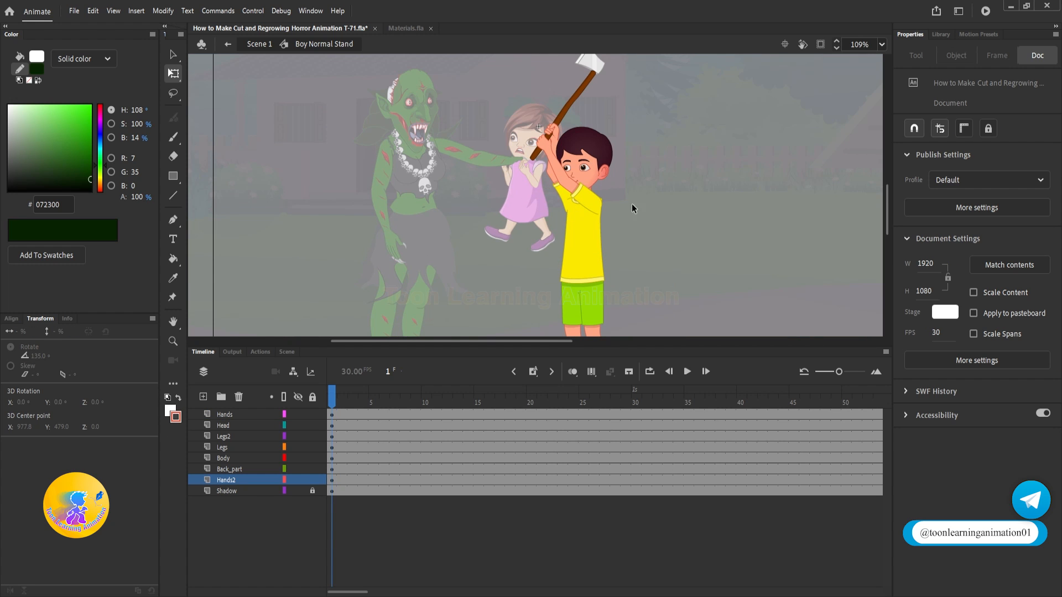
# Step: Insert keyframes at frame 5 on all layers of the Boy Normal Stand symbol
pyautogui.click(374, 407)
pyautogui.press('F6')
pyautogui.click(683, 229)
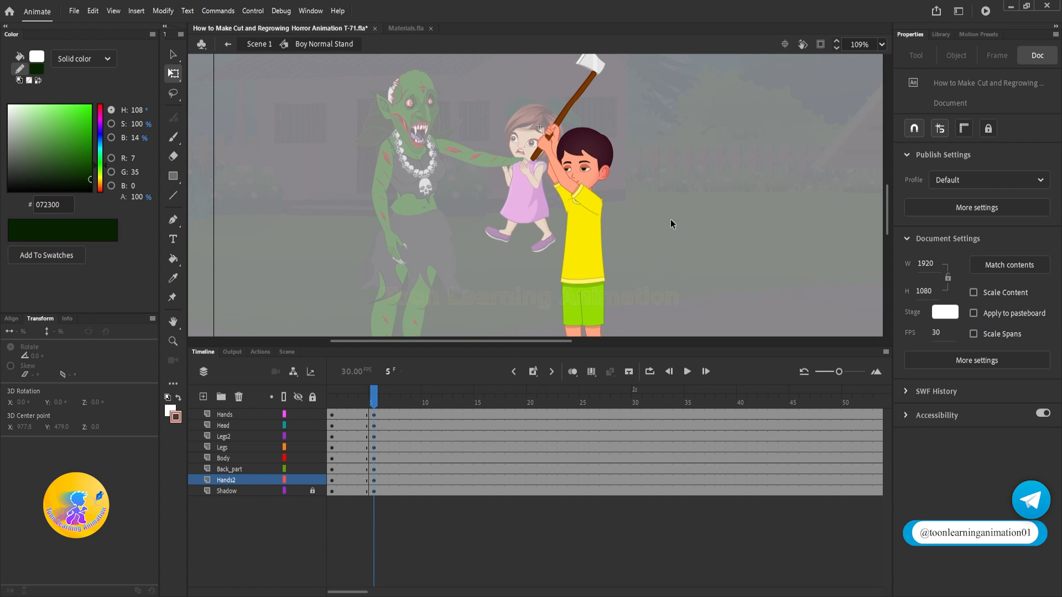
pyautogui.moveTo(670, 219); pyautogui.dragTo(645, 203)
pyautogui.moveTo(623, 162); pyautogui.dragTo(624, 177)
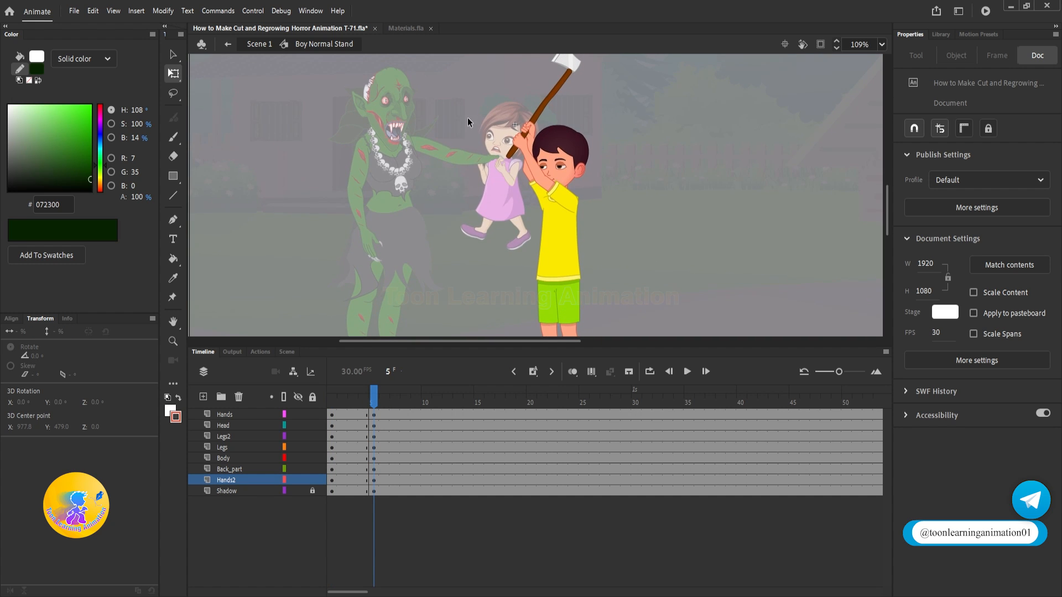
# Step: At frame 5, select the boy's head, arms and body together, tilt them slightly backward and shift them away from the witch
pyautogui.moveTo(468, 118)
pyautogui.mouseDown()
pyautogui.moveTo(648, 241)
pyautogui.moveTo(652, 229)
pyautogui.mouseUp()
pyautogui.moveTo(660, 185); pyautogui.dragTo(655, 208)
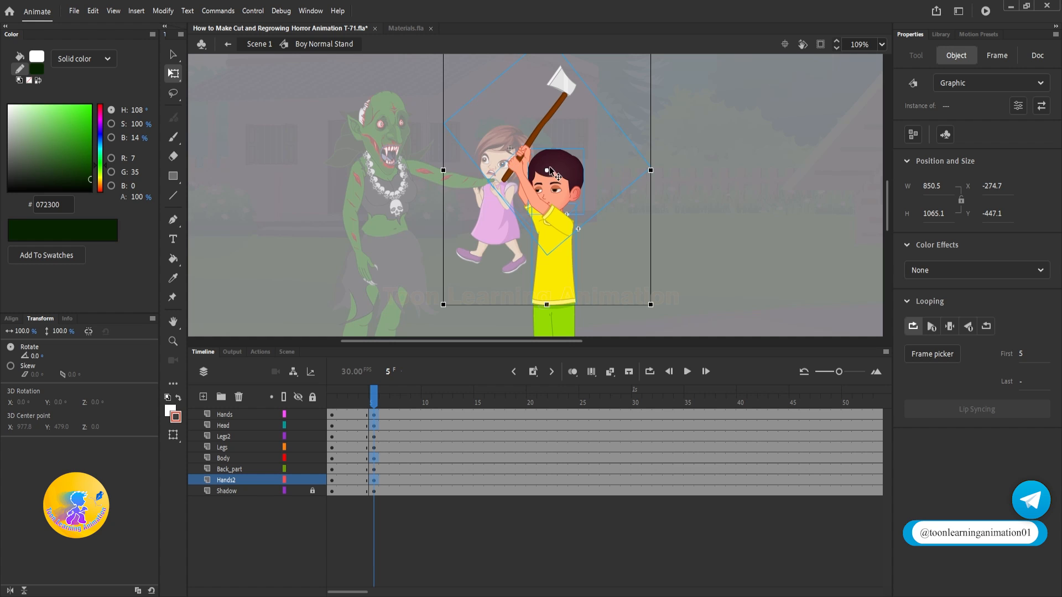
pyautogui.moveTo(627, 56); pyautogui.dragTo(664, 98)
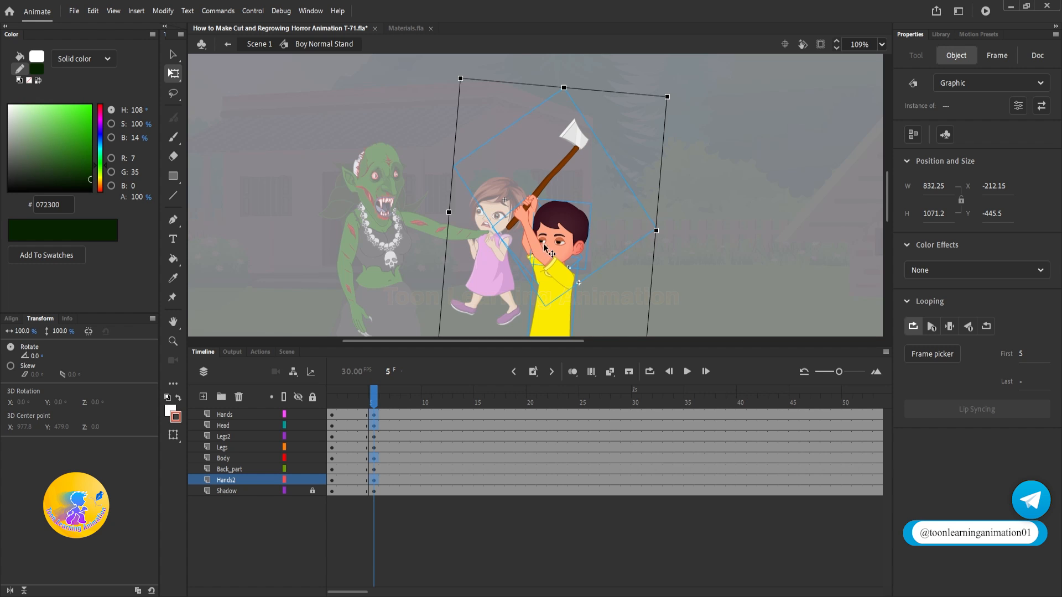
pyautogui.moveTo(545, 247); pyautogui.dragTo(565, 133)
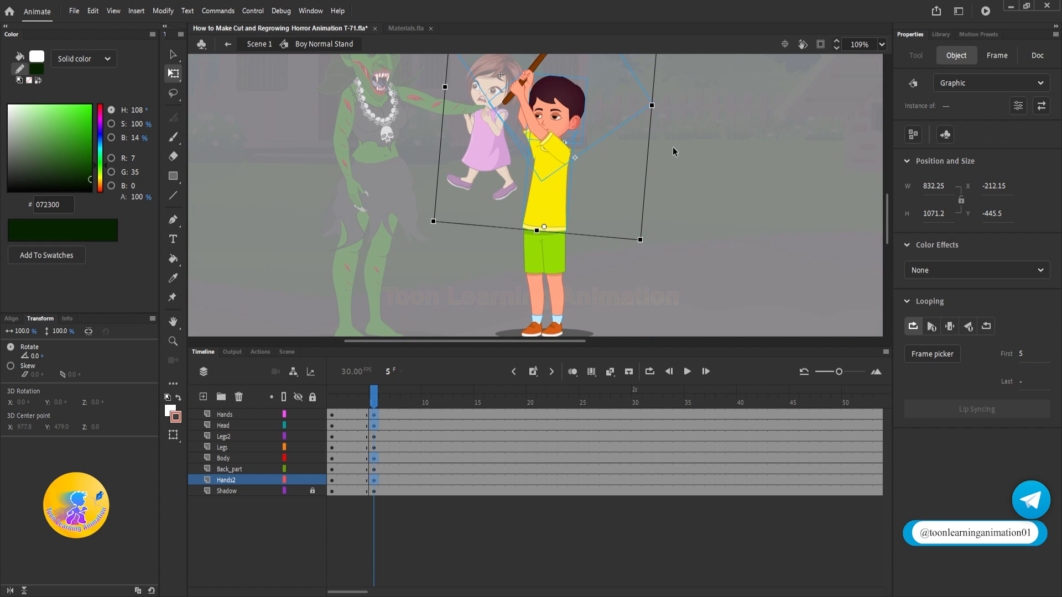
pyautogui.scroll(4, 559, 225)
pyautogui.moveTo(553, 208); pyautogui.dragTo(574, 207)
pyautogui.scroll(-4, 529, 194)
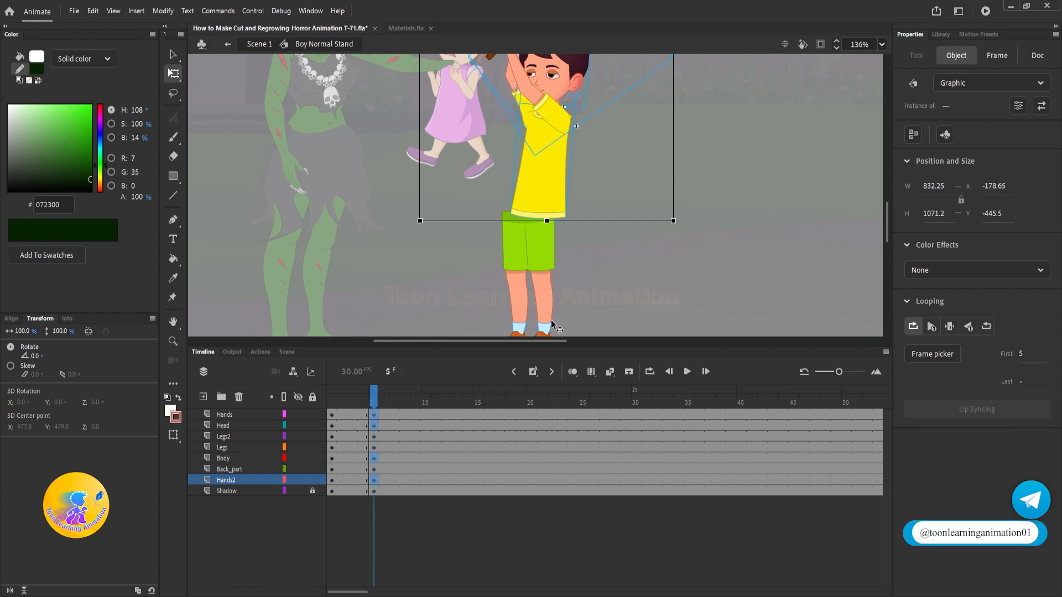
# Step: Select the boy's legs and shorts at frame 5 and skew them so the shorts line up under the shifted shirt
pyautogui.click(512, 269)
pyautogui.scroll(3, 506, 196)
pyautogui.click(499, 200)
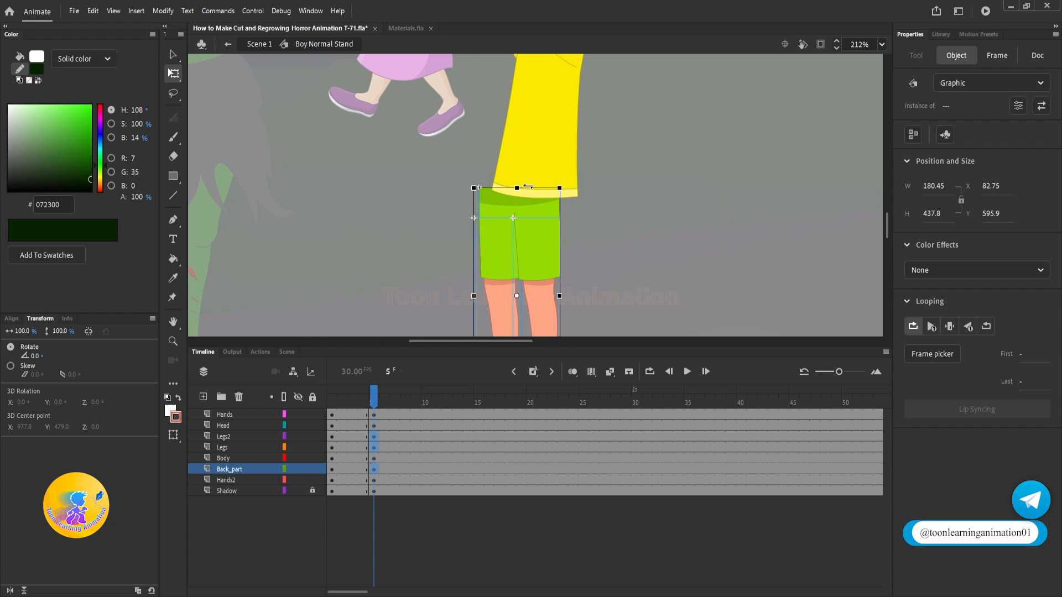
pyautogui.moveTo(528, 187); pyautogui.dragTo(543, 187)
pyautogui.scroll(-5, 510, 226)
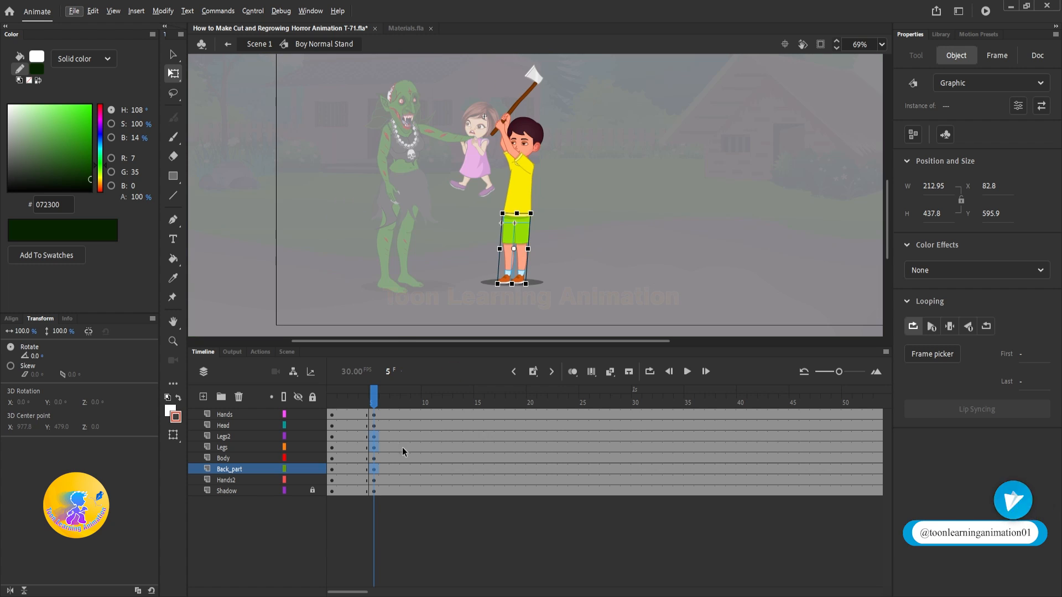
# Step: Create classic tweens between frames 1 and 5 on all layers from Hands through Hands2
pyautogui.moveTo(346, 416); pyautogui.dragTo(360, 480)
pyautogui.rightClick(360, 480)
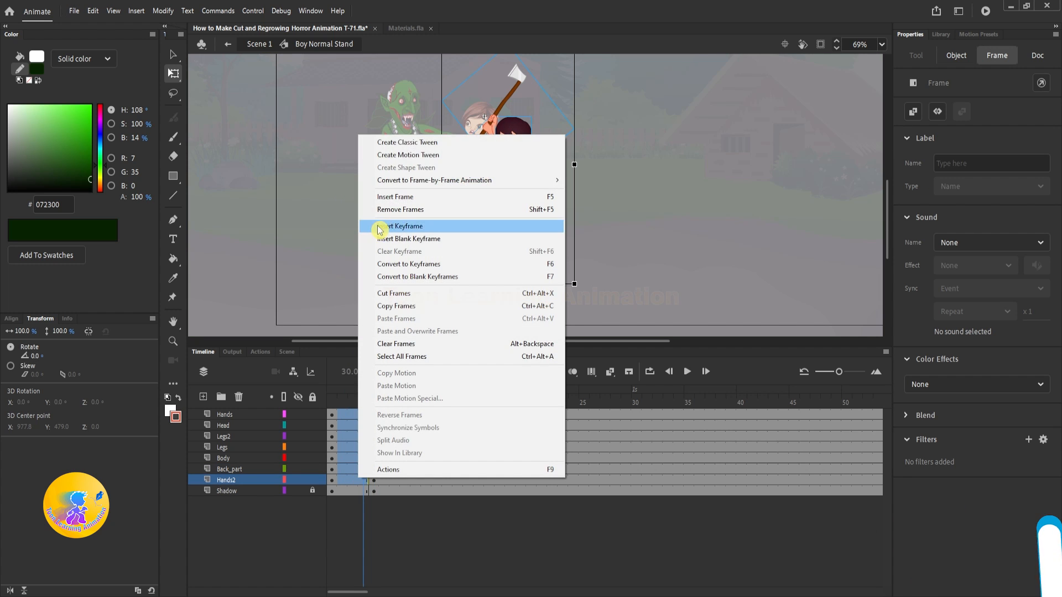
pyautogui.click(412, 143)
# Step: At frame 5, rotate the axe arm back over the boy's head and the rear arm to about 161° to meet the handle
pyautogui.scroll(5, 518, 83)
pyautogui.click(473, 247)
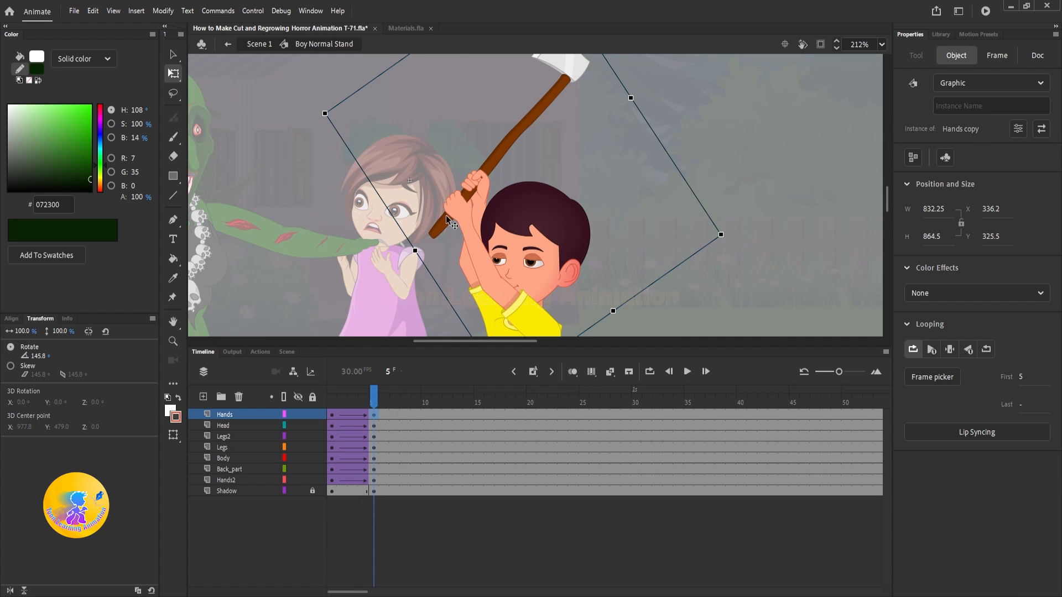
pyautogui.scroll(-1, 444, 214)
pyautogui.moveTo(351, 123); pyautogui.dragTo(429, 81)
pyautogui.click(468, 258)
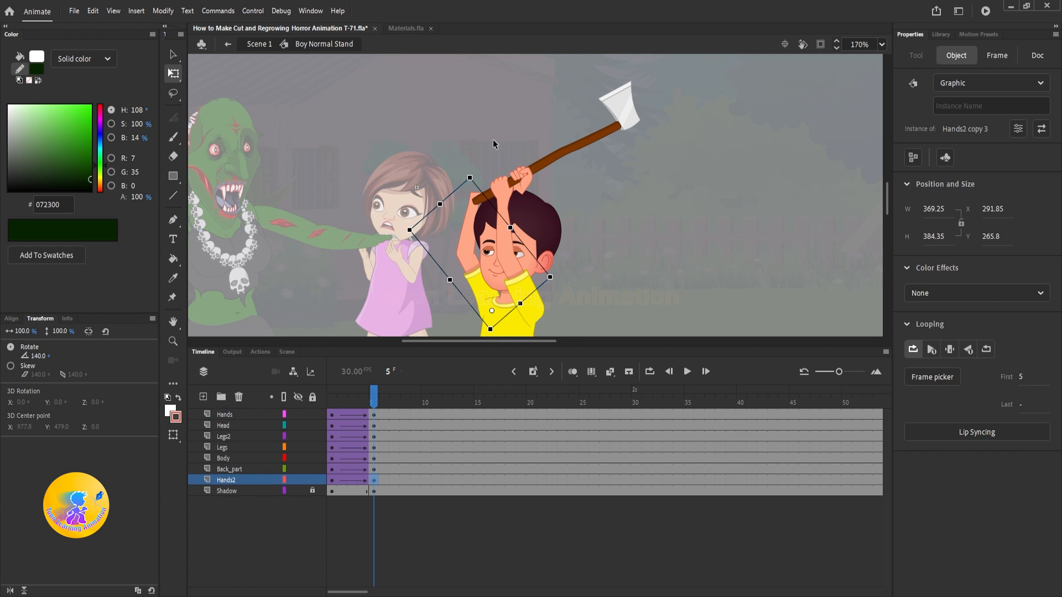
pyautogui.moveTo(475, 165); pyautogui.dragTo(520, 171)
pyautogui.scroll(5, 518, 191)
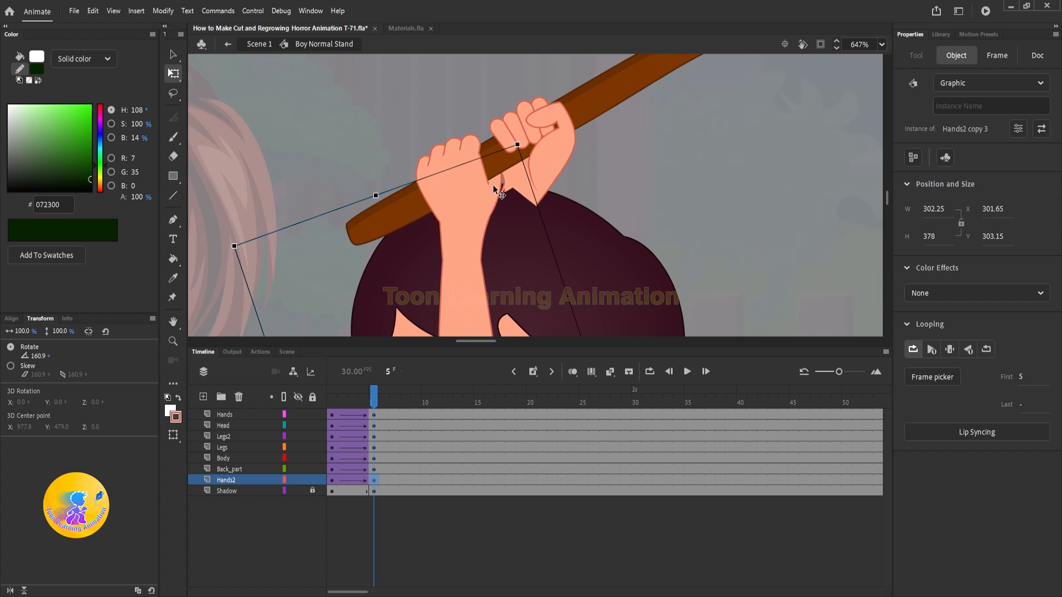
pyautogui.scroll(-5, 520, 188)
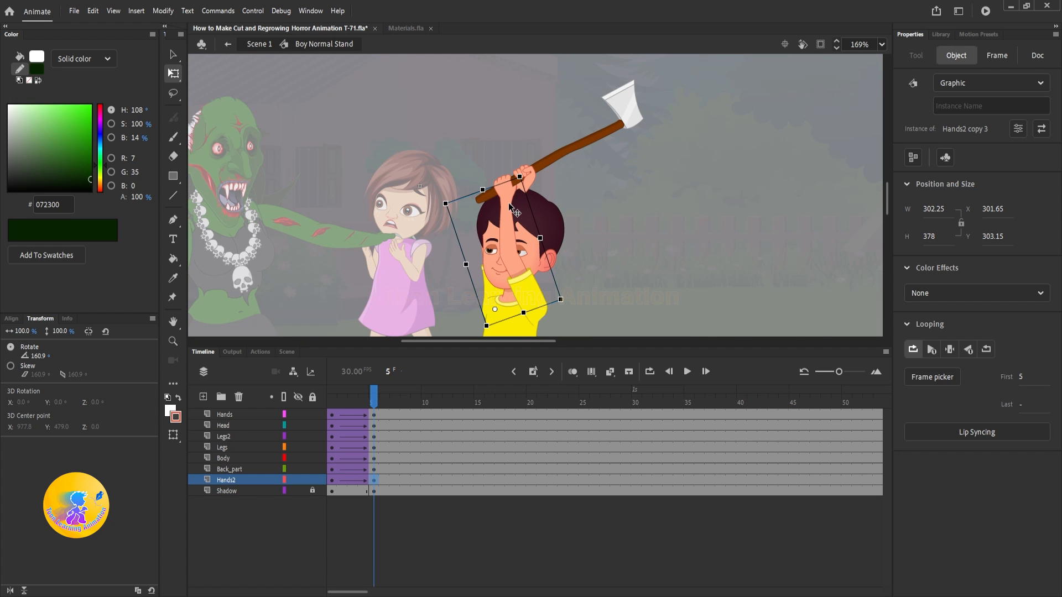
# Step: Inside the axe arm symbol, keyframe Dn_Hand at frame 5, rotate the forearm and axe toward the witch, and add a classic tween before returning
pyautogui.doubleClick(514, 212)
pyautogui.click(374, 415)
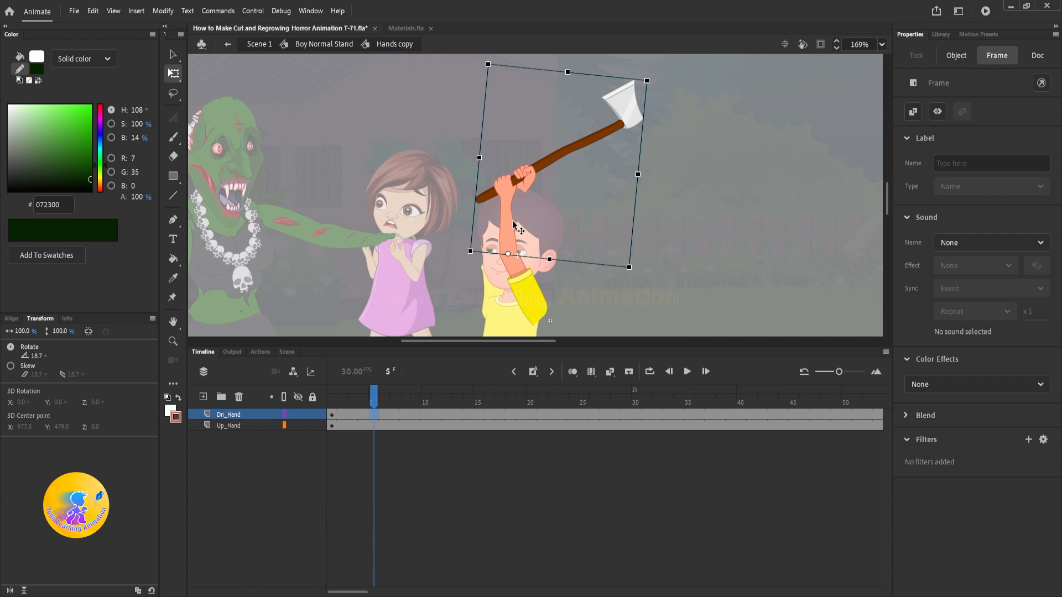
pyautogui.press('F6')
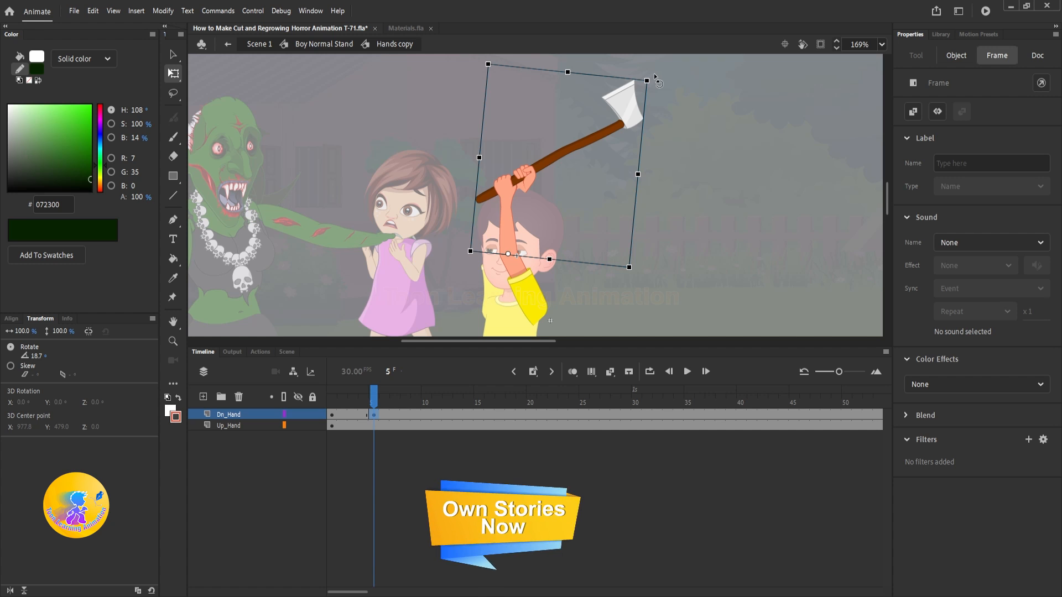
pyautogui.moveTo(655, 78); pyautogui.dragTo(605, 48)
pyautogui.rightClick(335, 415)
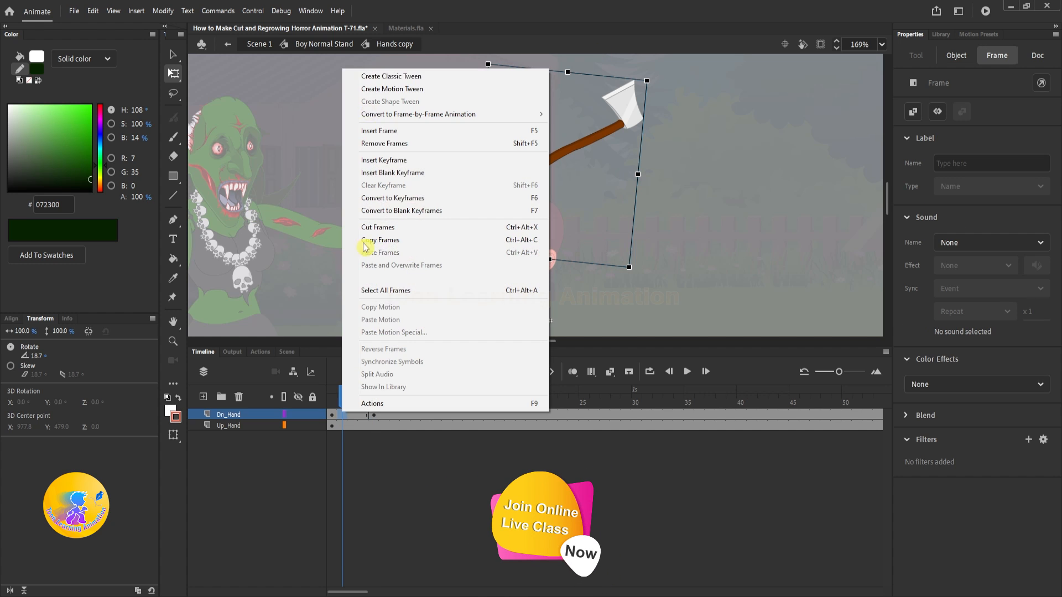
pyautogui.click(376, 76)
pyautogui.moveTo(343, 397); pyautogui.dragTo(366, 395)
pyautogui.doubleClick(766, 208)
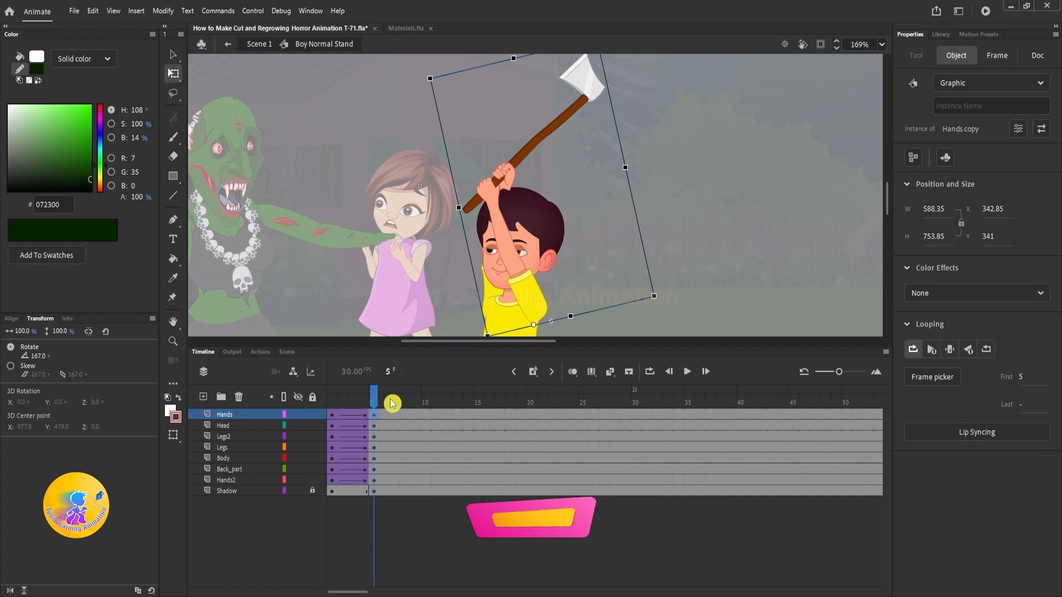
# Step: Inside the rear arm symbol, keyframe Dn_Hand2 at frame 5 and rotate the forearm to about 25° to meet the hand on the axe
pyautogui.click(365, 402)
pyautogui.moveTo(364, 399); pyautogui.dragTo(375, 401)
pyautogui.scroll(3, 506, 230)
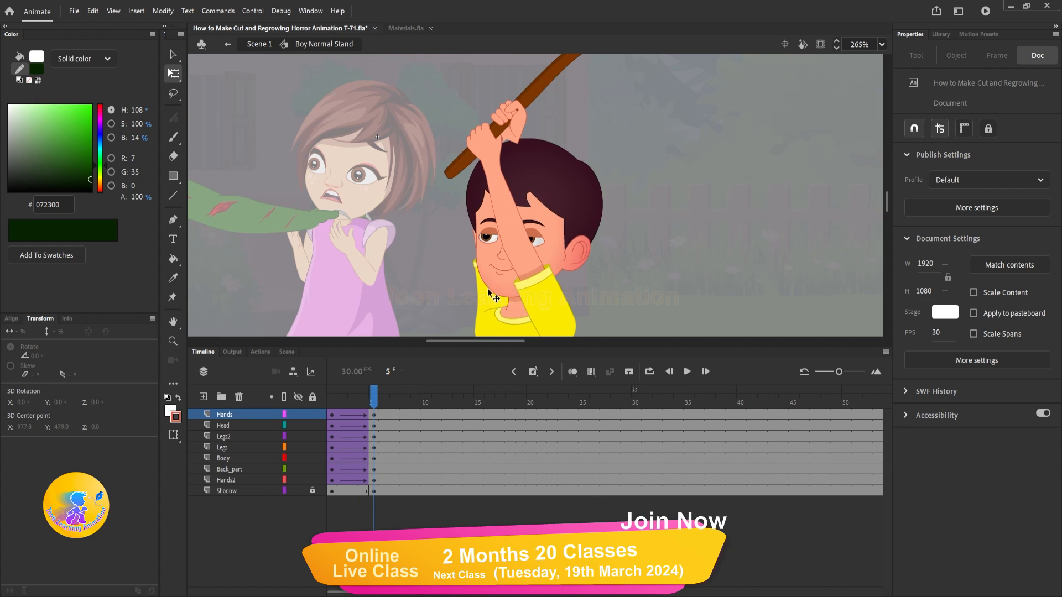
pyautogui.click(486, 290)
pyautogui.moveTo(542, 145); pyautogui.dragTo(525, 125)
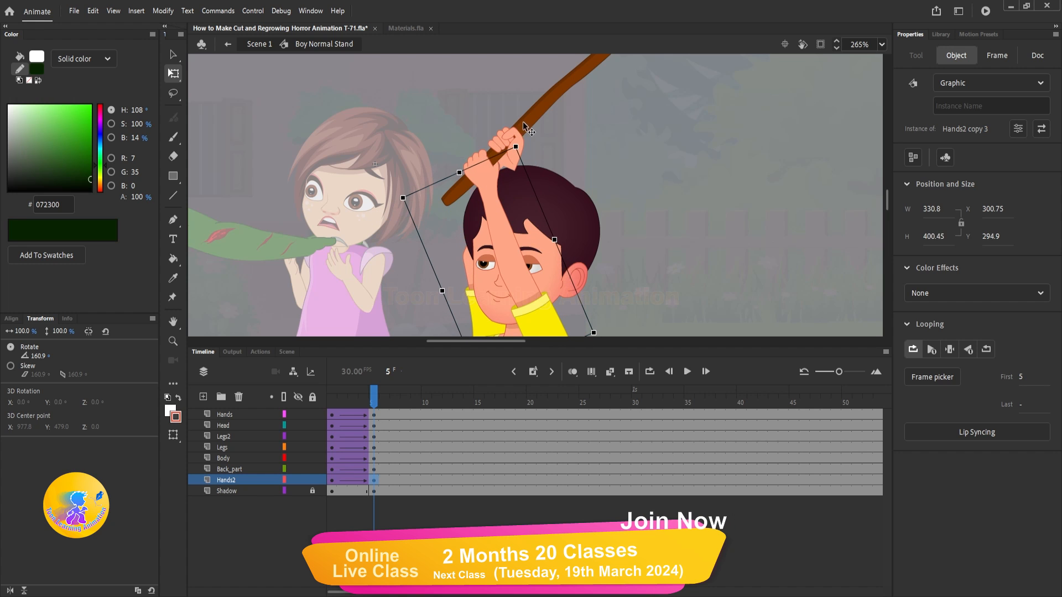
pyautogui.doubleClick(482, 324)
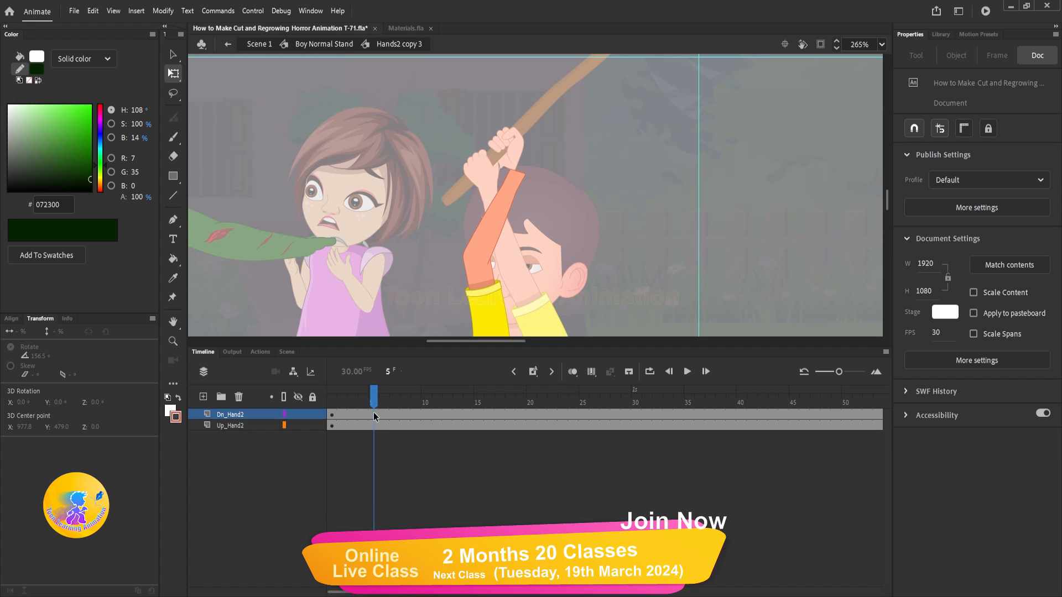
pyautogui.click(514, 211)
pyautogui.moveTo(529, 169); pyautogui.dragTo(520, 163)
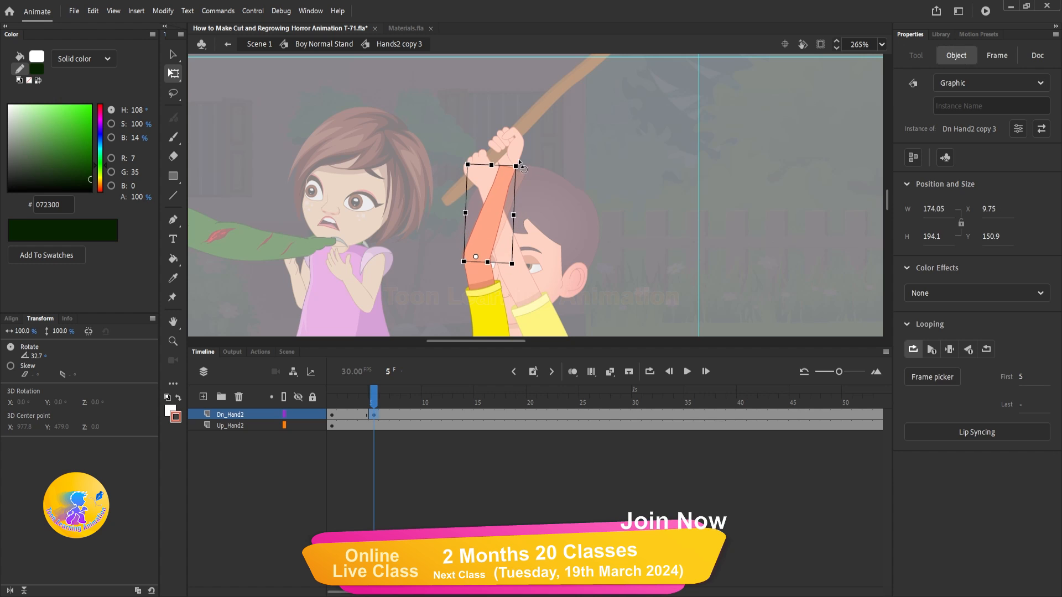
pyautogui.scroll(7, 503, 151)
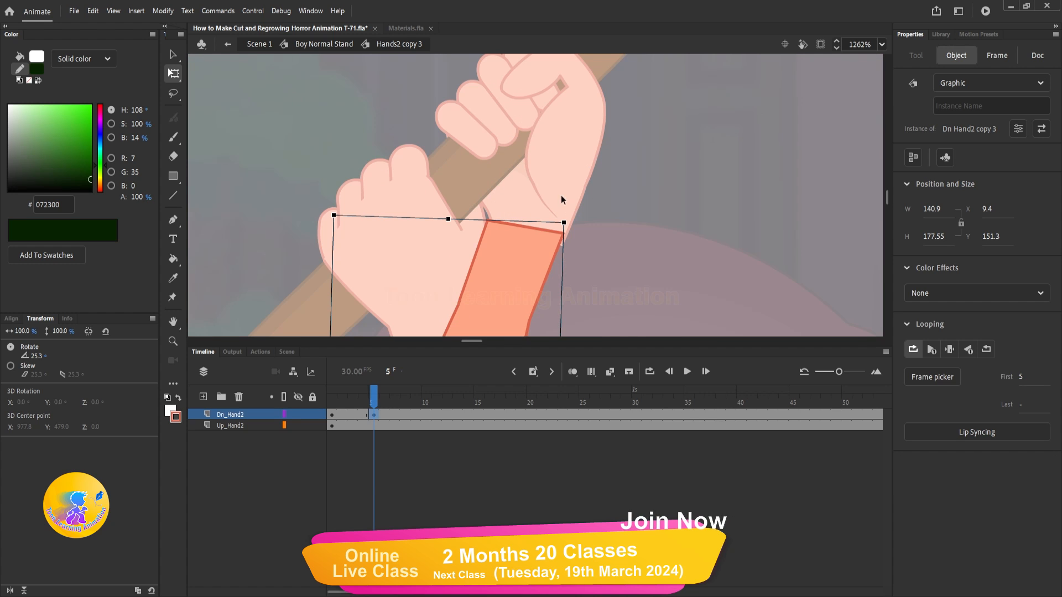
pyautogui.scroll(2, 562, 206)
pyautogui.moveTo(569, 209); pyautogui.dragTo(576, 209)
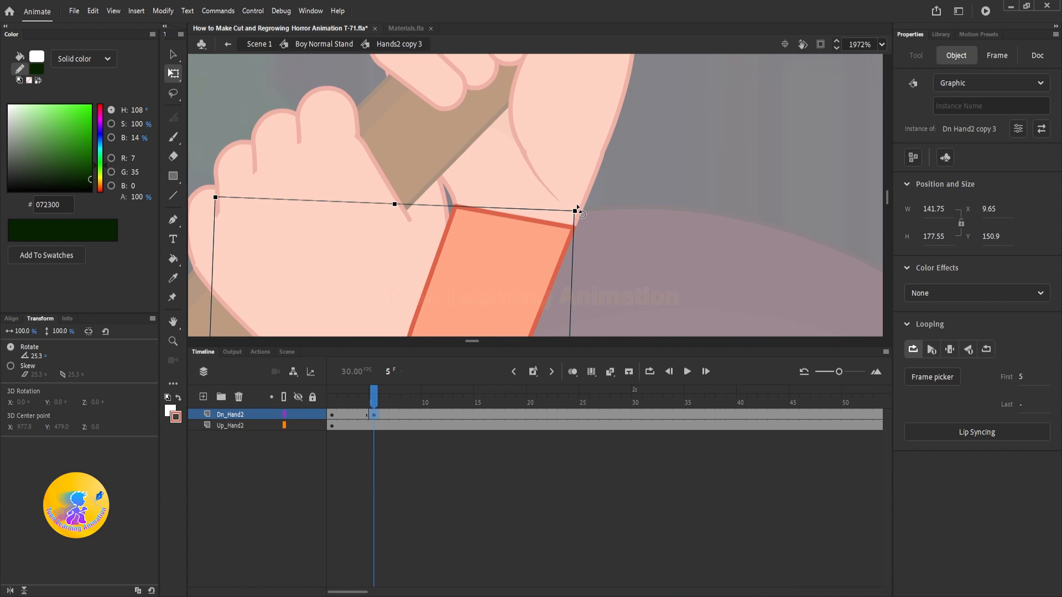
# Step: Create a classic tween on Dn_Hand2 before frame 5, return to Boy Normal Stand and check the raised-axe pose
pyautogui.scroll(-7, 532, 151)
pyautogui.scroll(-3, 532, 151)
pyautogui.click(353, 414)
pyautogui.rightClick(353, 414)
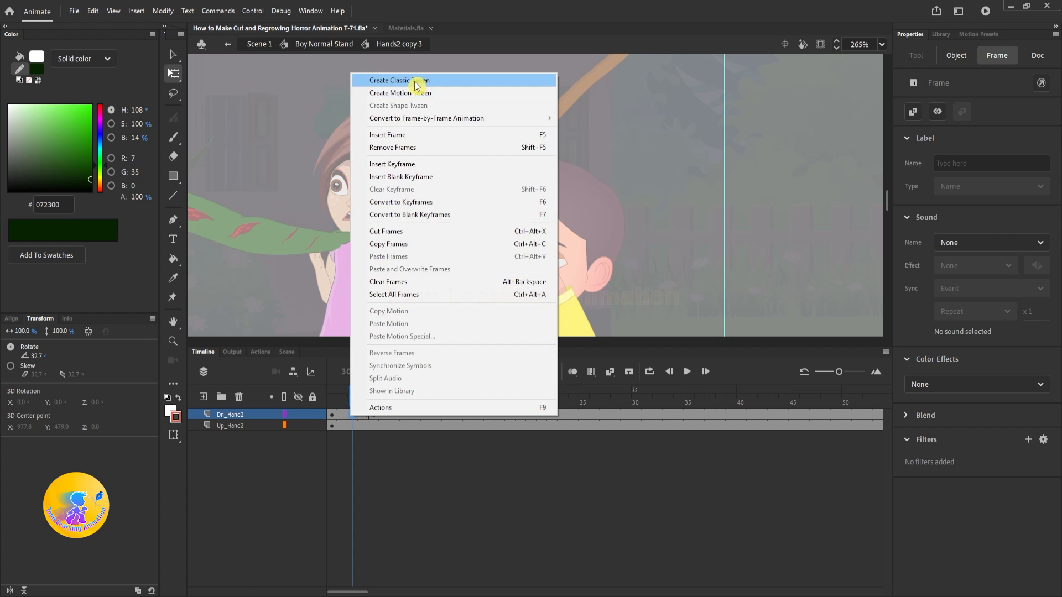
pyautogui.click(525, 79)
pyautogui.doubleClick(675, 127)
pyautogui.scroll(-4, 528, 153)
pyautogui.moveTo(374, 395)
pyautogui.mouseDown()
pyautogui.moveTo(330, 394)
pyautogui.moveTo(375, 394)
pyautogui.mouseUp()
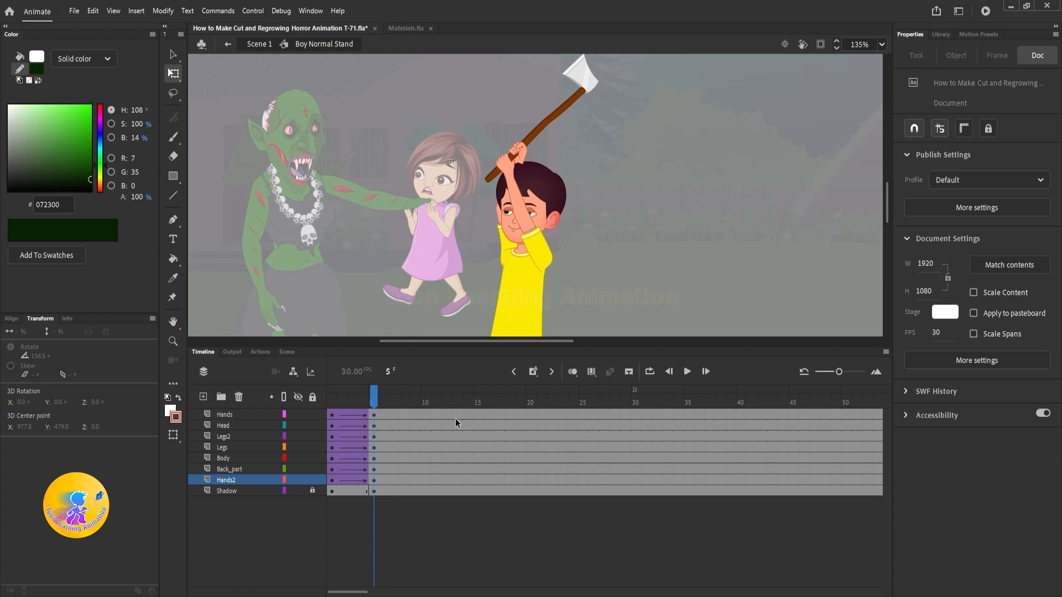
# Step: Insert keyframes at frames 10 and 13 on all layers of the Boy Normal Stand symbol
pyautogui.click(426, 394)
pyautogui.press('F6')
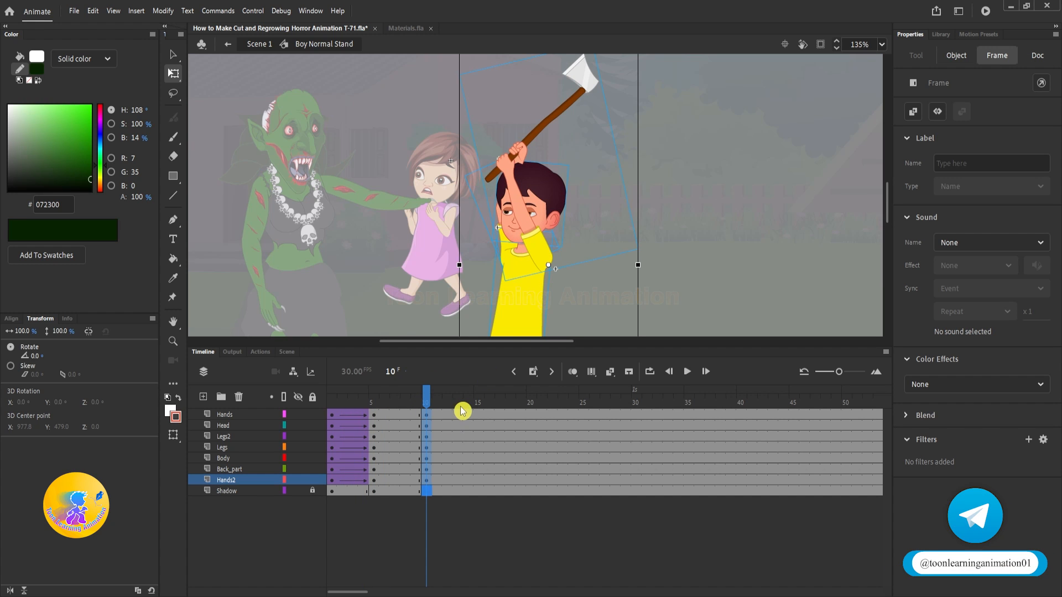
pyautogui.click(454, 403)
pyautogui.press('F6')
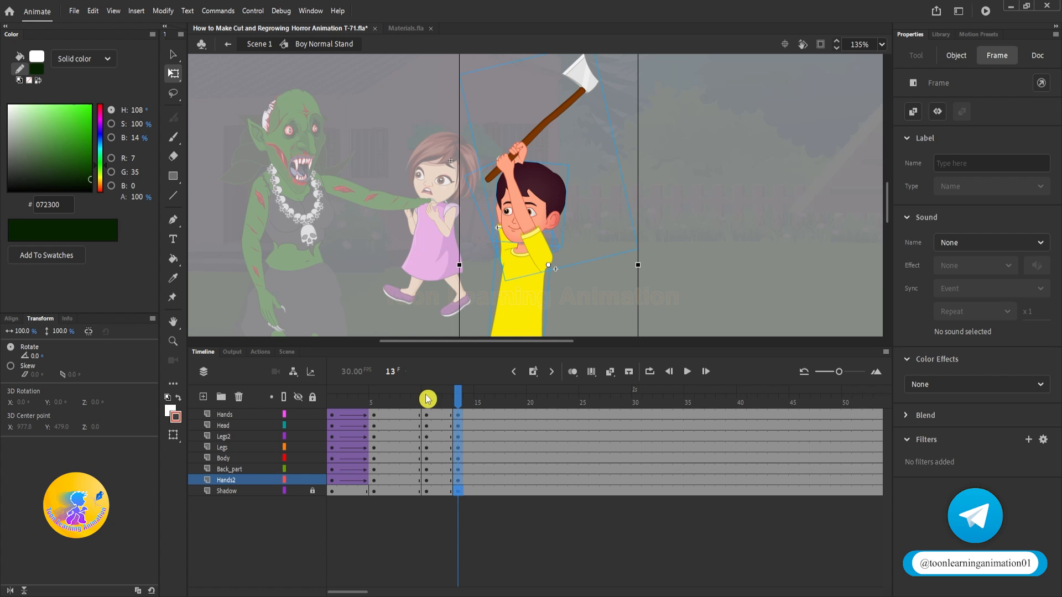
# Step: At frame 13, rotate the boy's head, arms and body together forward toward the witch and align the shirt with the shorts
pyautogui.click(705, 206)
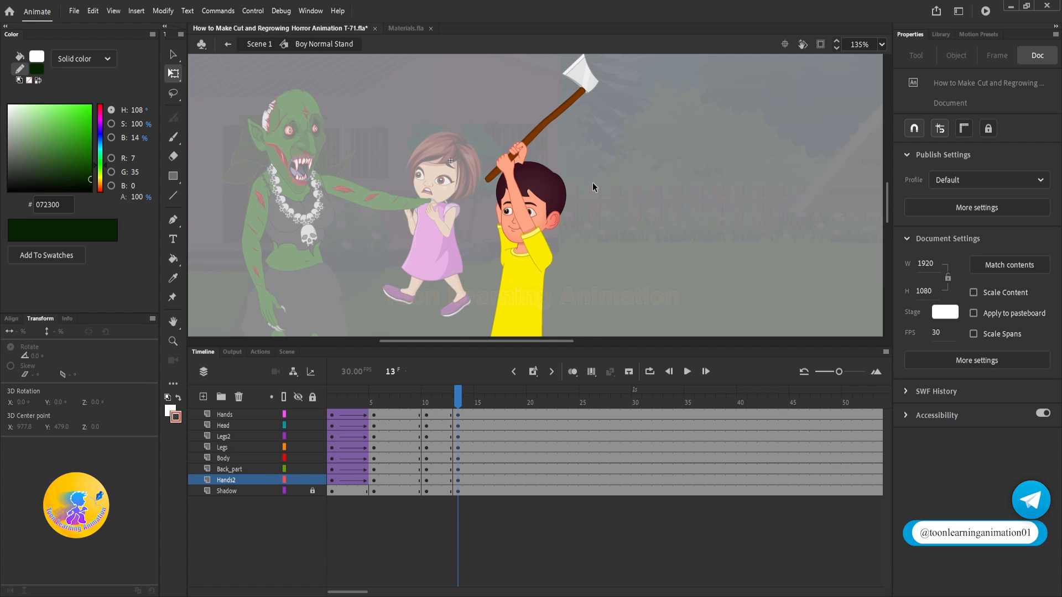
pyautogui.scroll(-2, 595, 186)
pyautogui.moveTo(606, 218); pyautogui.dragTo(595, 214)
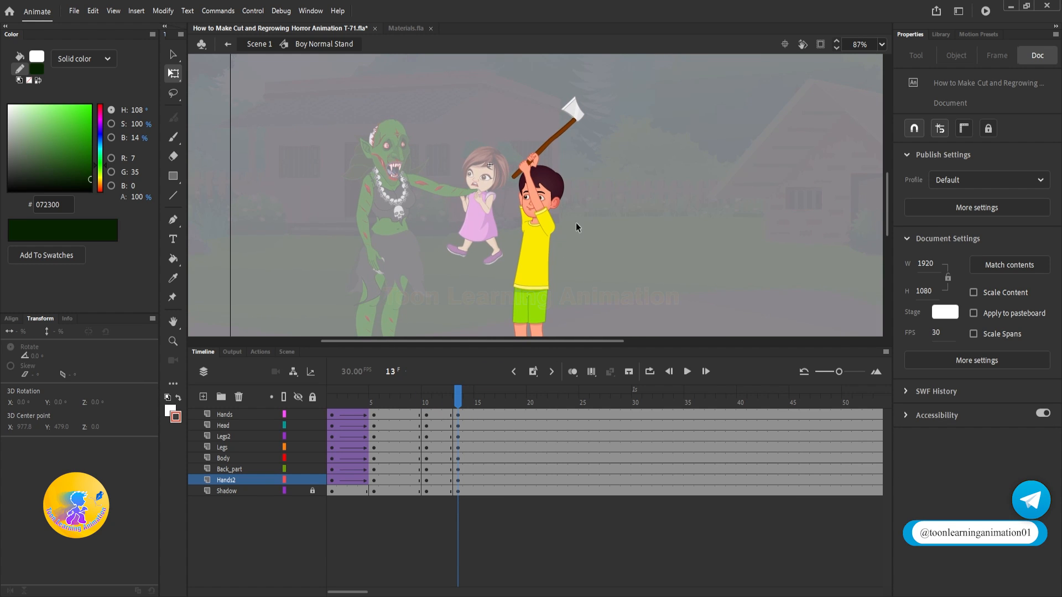
pyautogui.moveTo(427, 131); pyautogui.dragTo(562, 200)
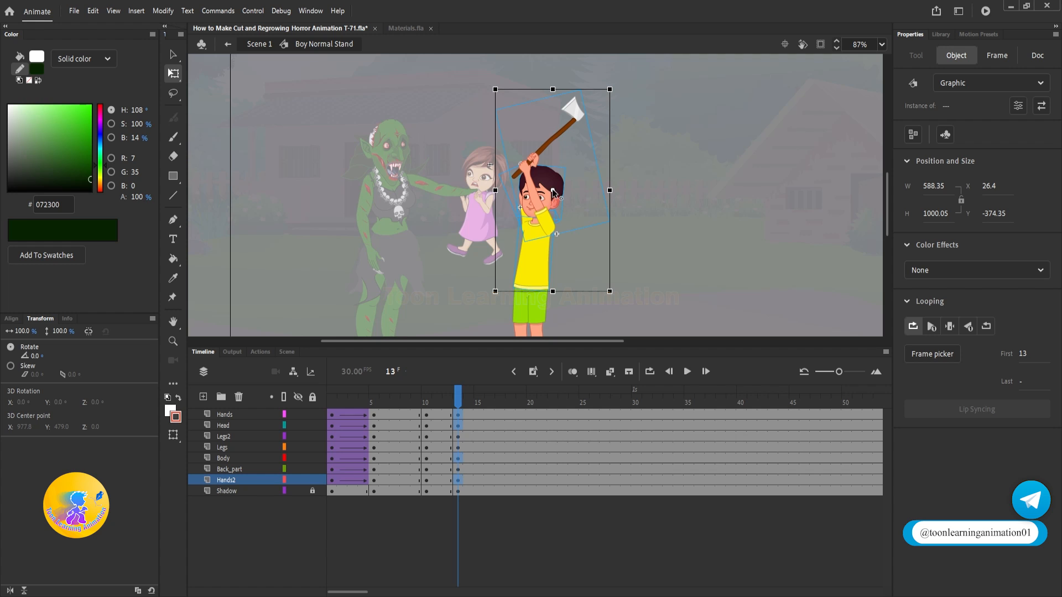
pyautogui.moveTo(621, 82); pyautogui.dragTo(446, 105)
pyautogui.scroll(-5, 586, 286)
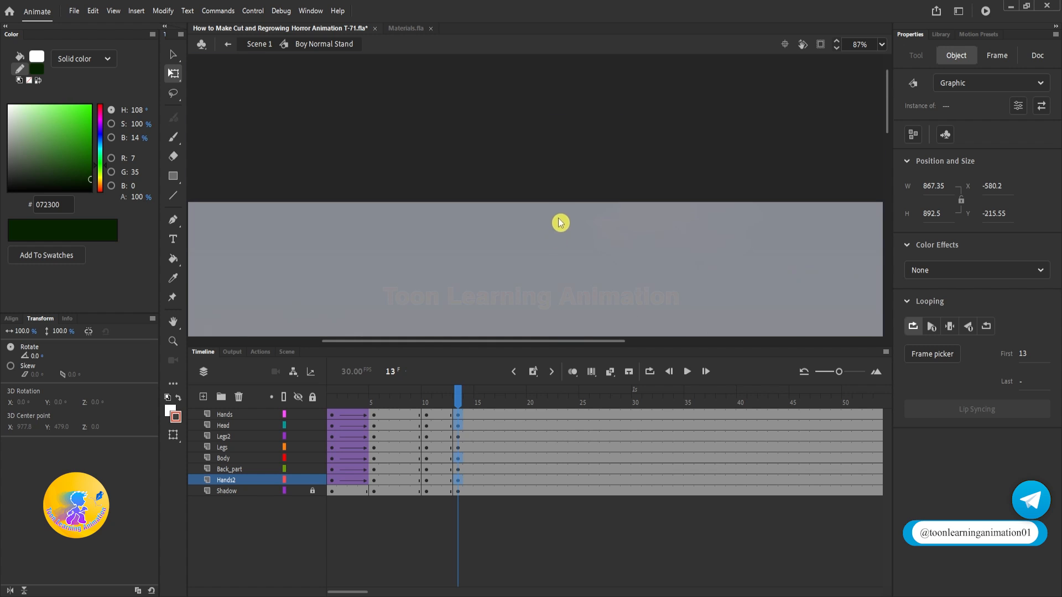
pyautogui.keyDown('ctrl'); pyautogui.scroll(-4, 559, 222); pyautogui.keyUp('ctrl')
pyautogui.keyDown('ctrl'); pyautogui.scroll(8, 498, 238); pyautogui.keyUp('ctrl')
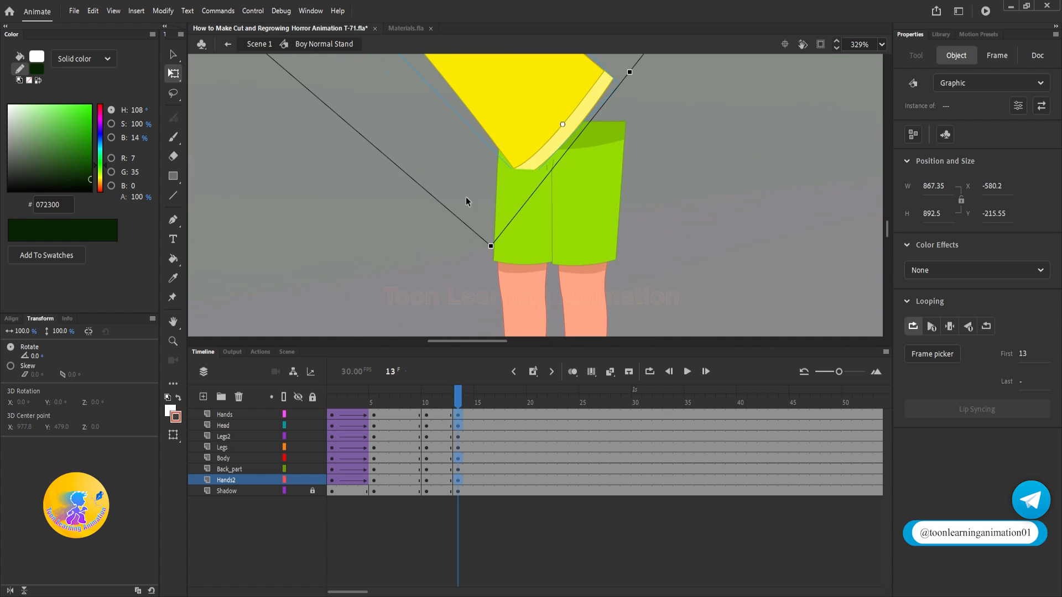
pyautogui.keyDown('ctrl'); pyautogui.scroll(-6, 547, 124); pyautogui.keyUp('ctrl')
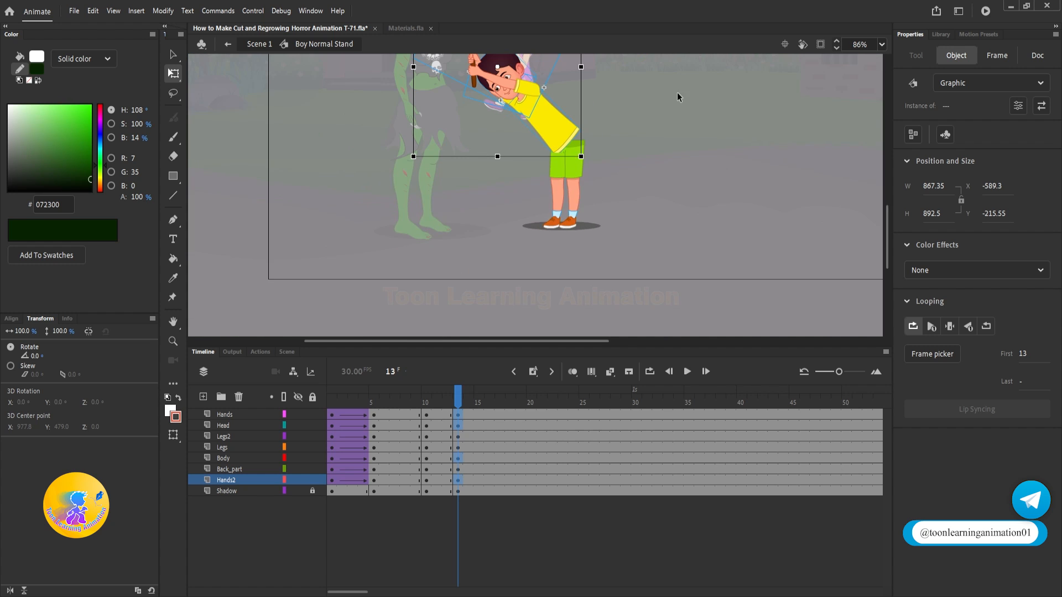
pyautogui.scroll(3, 665, 121)
# Step: Swing the axe arm down at frame 13 to about 39° so the axe points toward the witch's legs
pyautogui.click(658, 165)
pyautogui.keyDown('ctrl'); pyautogui.scroll(2, 496, 171); pyautogui.keyUp('ctrl')
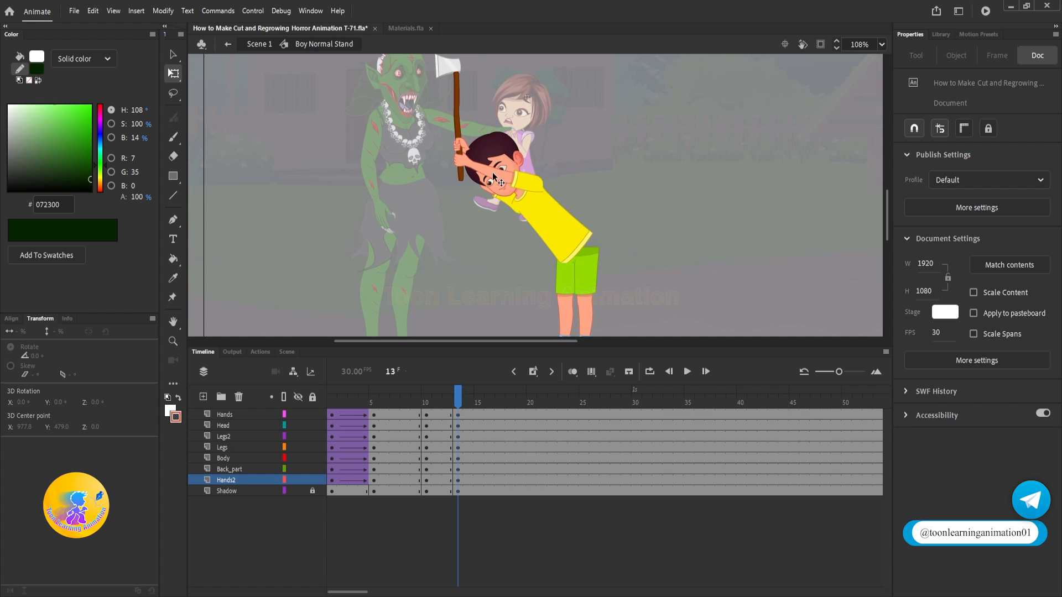
pyautogui.click(455, 178)
pyautogui.moveTo(382, 142); pyautogui.dragTo(466, 326)
pyautogui.click(474, 211)
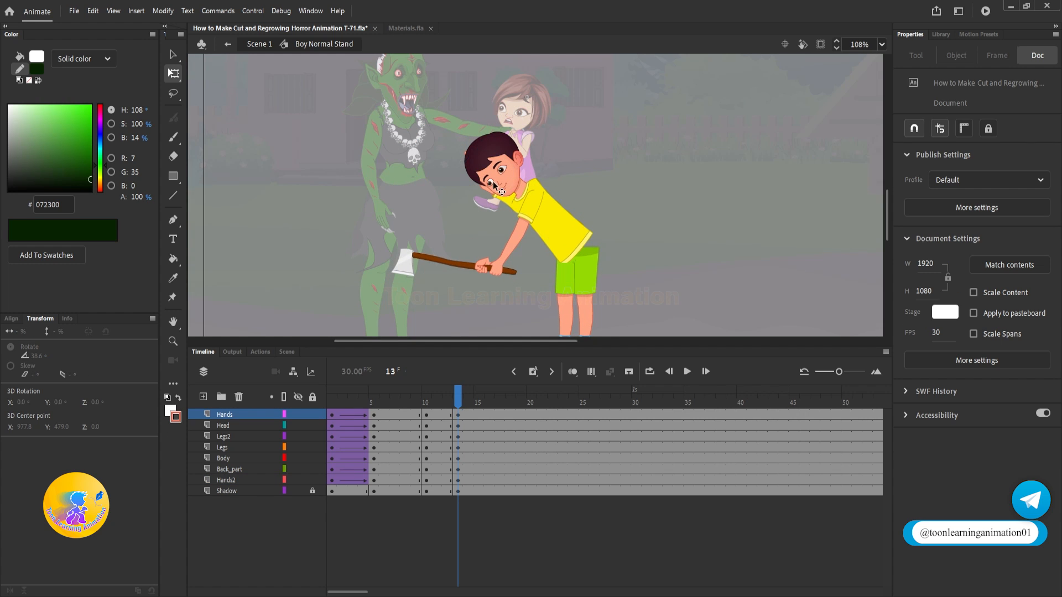
# Step: Rotate the rear arm down at frame 13 to about 11° so it reaches the axe handle
pyautogui.click(501, 206)
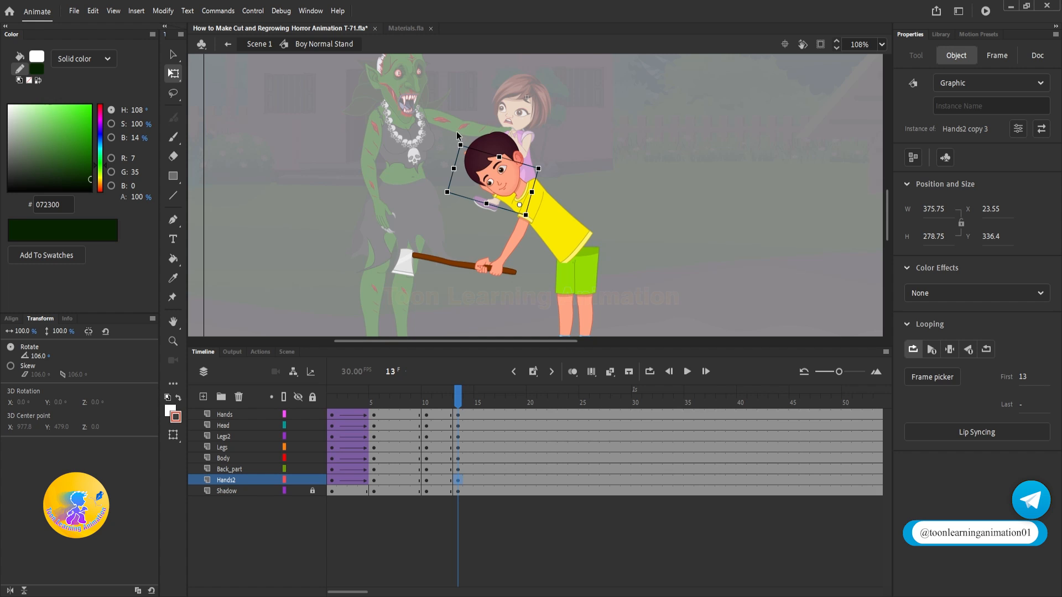
pyautogui.moveTo(454, 147); pyautogui.dragTo(436, 283)
pyautogui.scroll(5, 512, 197)
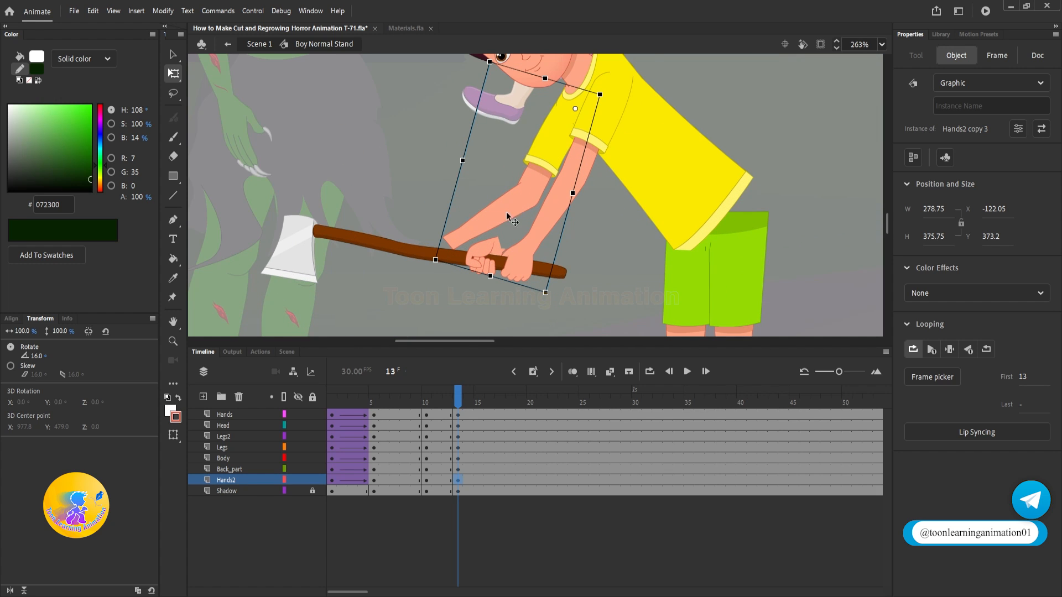
pyautogui.scroll(-5, 483, 196)
pyautogui.scroll(5, 486, 206)
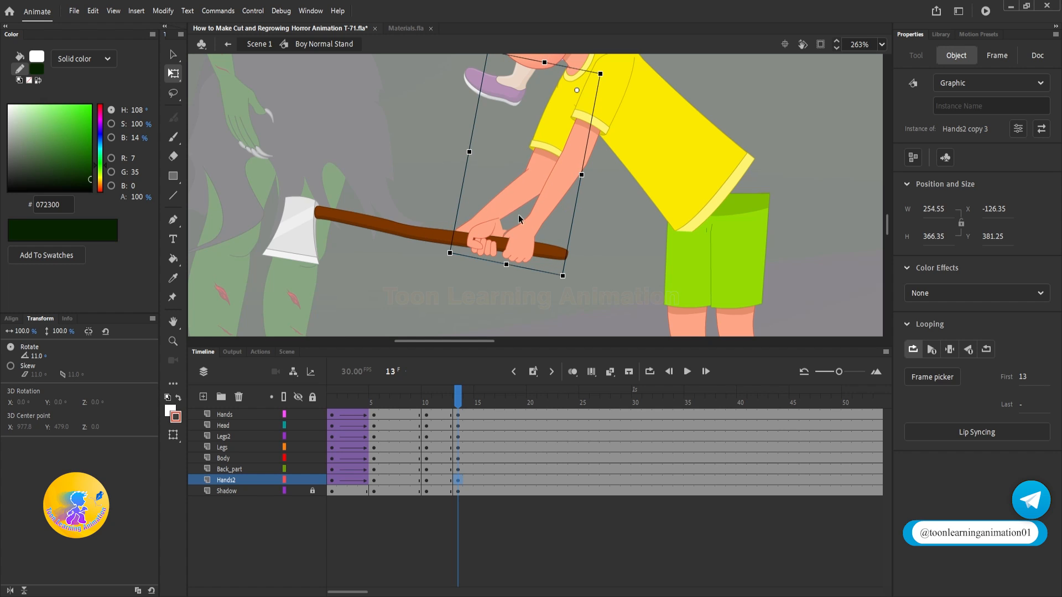
# Step: Inside the rear arm symbol, insert keyframes at frames 13 and 10 on the Dn_Hand2 layer
pyautogui.doubleClick(504, 206)
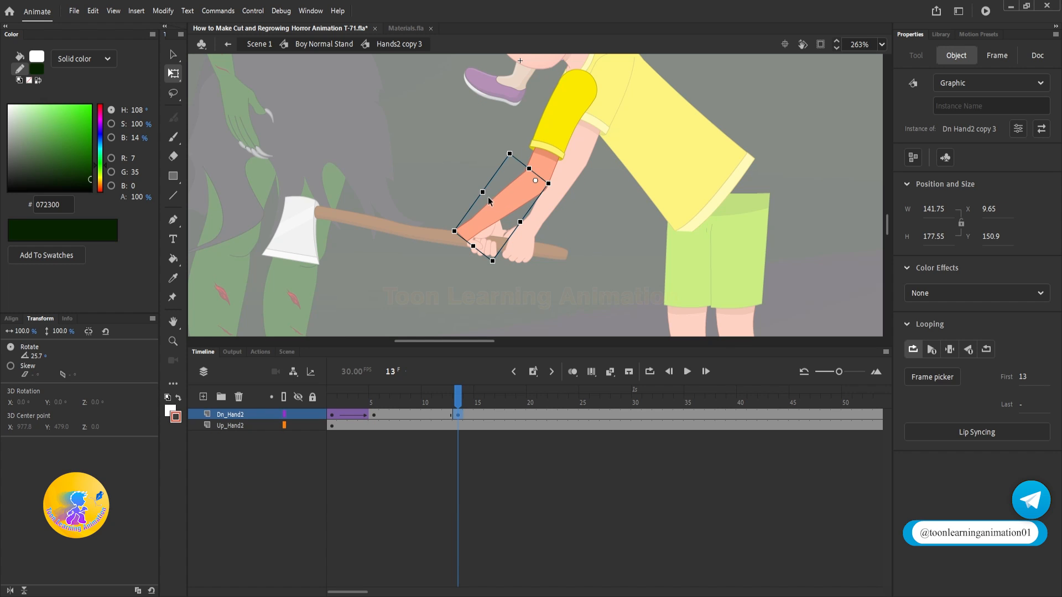
pyautogui.doubleClick(432, 163)
pyautogui.click(430, 389)
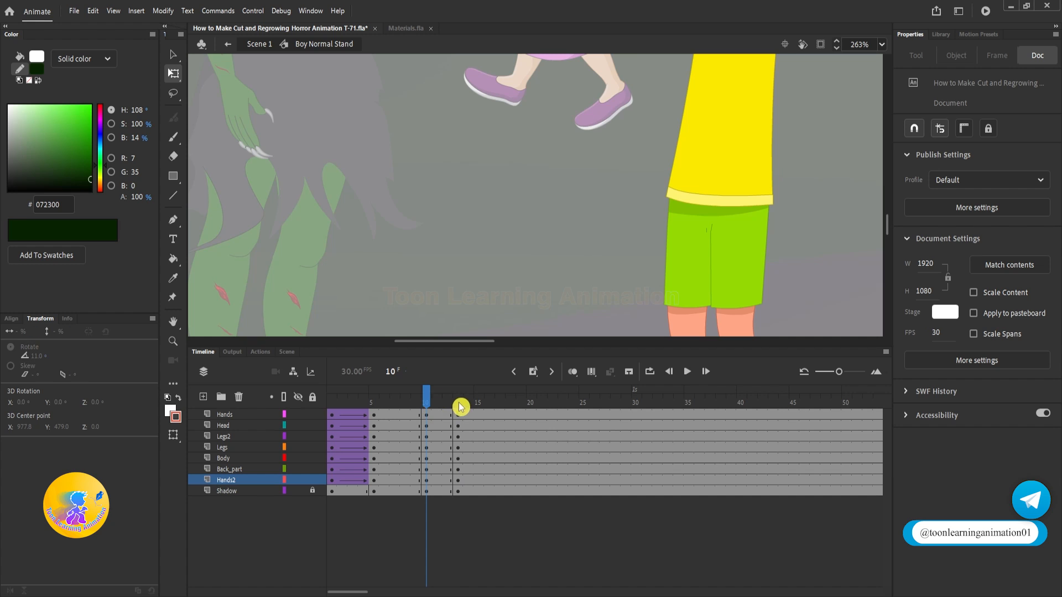
pyautogui.click(461, 407)
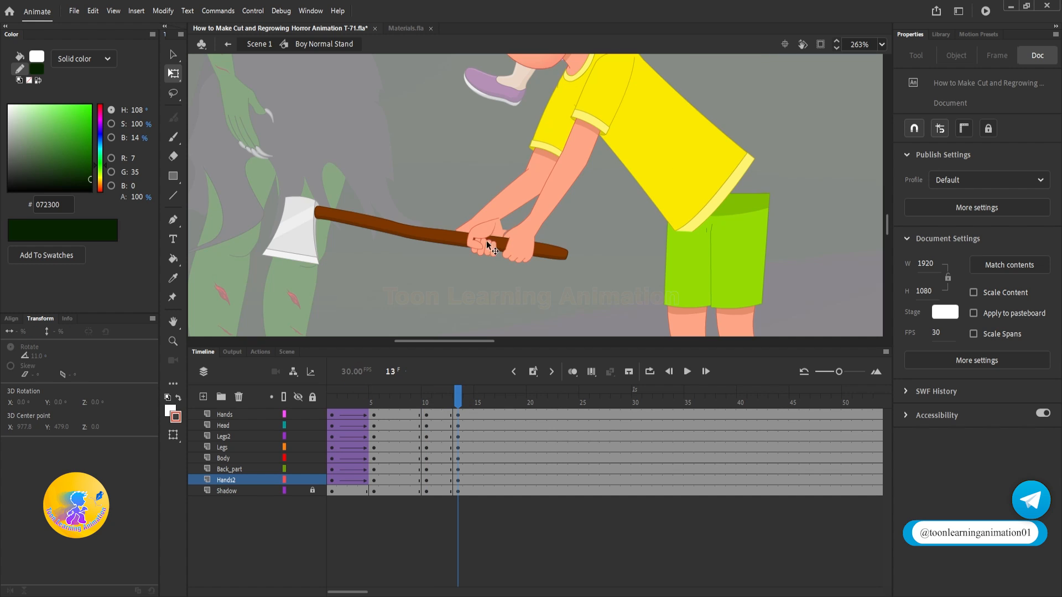
pyautogui.doubleClick(496, 204)
pyautogui.click(422, 438)
pyautogui.click(425, 418)
pyautogui.press('F6')
# Step: Rotate the rear forearm at frame 13 to line up with the hand on the axe, and return to Boy Normal Stand
pyautogui.click(460, 405)
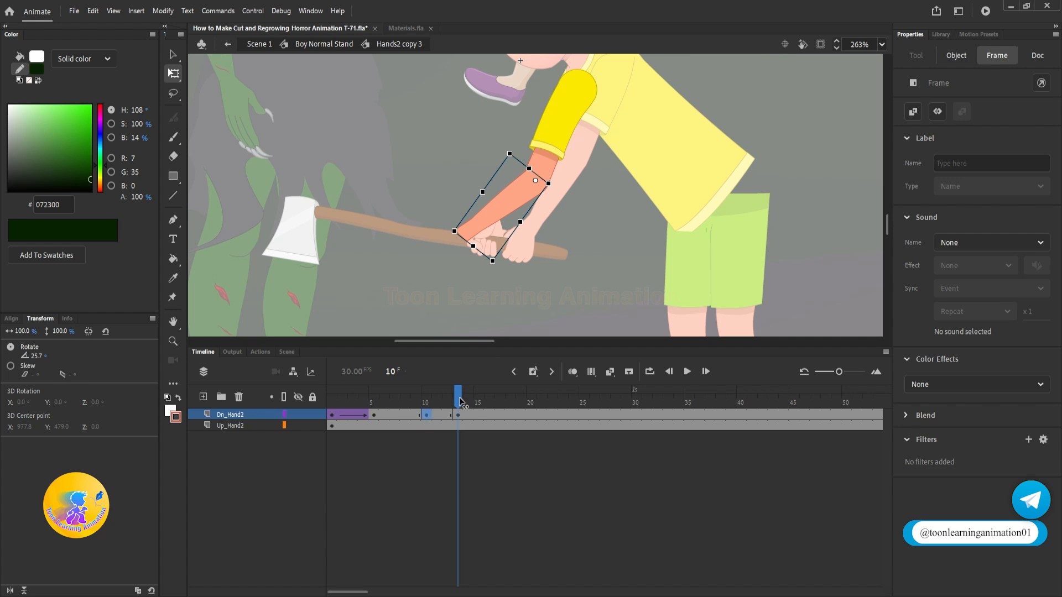
pyautogui.click(481, 223)
pyautogui.moveTo(454, 231); pyautogui.dragTo(487, 237)
pyautogui.doubleClick(600, 227)
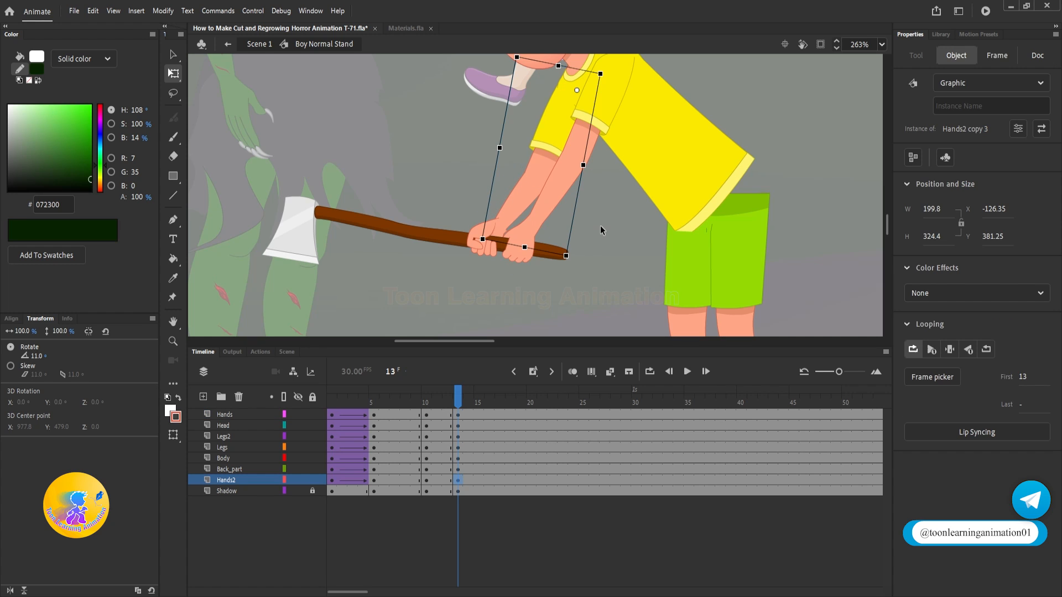
# Step: Create classic tweens between frames 10 and 13 on the boy's layers from Hands to Hands2
pyautogui.moveTo(436, 413); pyautogui.dragTo(443, 479)
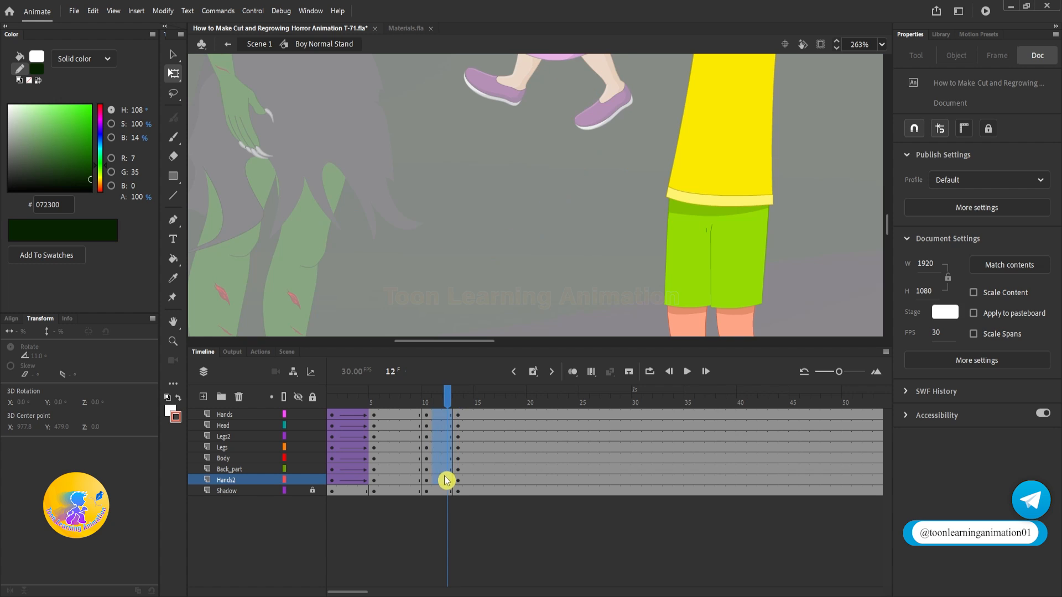
pyautogui.rightClick(443, 479)
pyautogui.click(491, 132)
# Step: Move the Legs layer below the Body layer so the shirt overlaps the shorts
pyautogui.moveTo(449, 406)
pyautogui.mouseDown()
pyautogui.moveTo(427, 405)
pyautogui.moveTo(459, 406)
pyautogui.mouseUp()
pyautogui.click(685, 253)
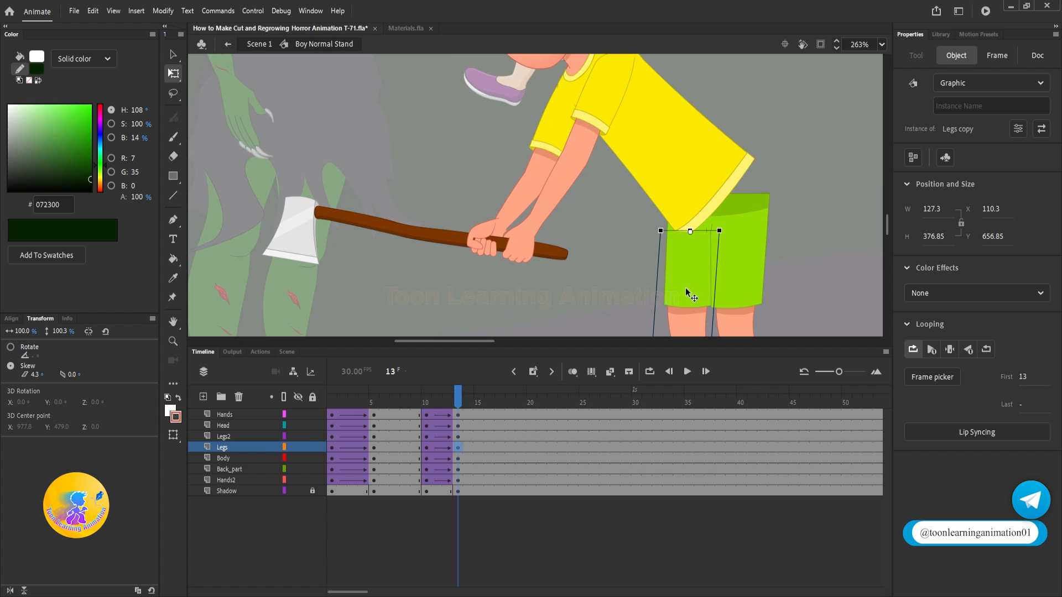
pyautogui.moveTo(235, 448); pyautogui.dragTo(230, 465)
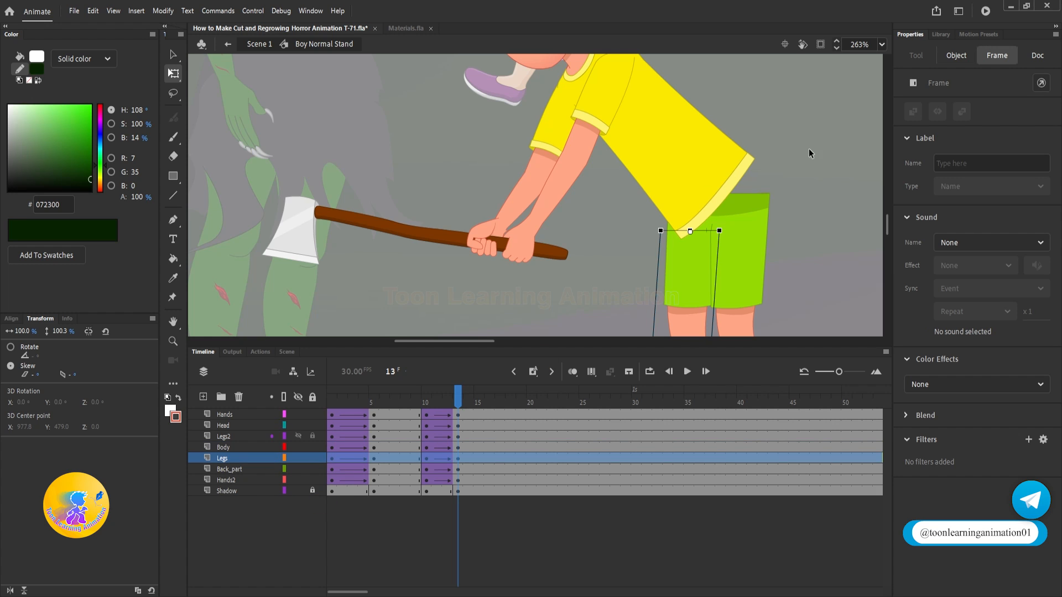
# Step: Inside the Body copy symbol, insert keyframes at frames 10 and 13 on all layers, and return to Boy Normal Stand
pyautogui.click(431, 411)
pyautogui.doubleClick(724, 161)
pyautogui.click(724, 161)
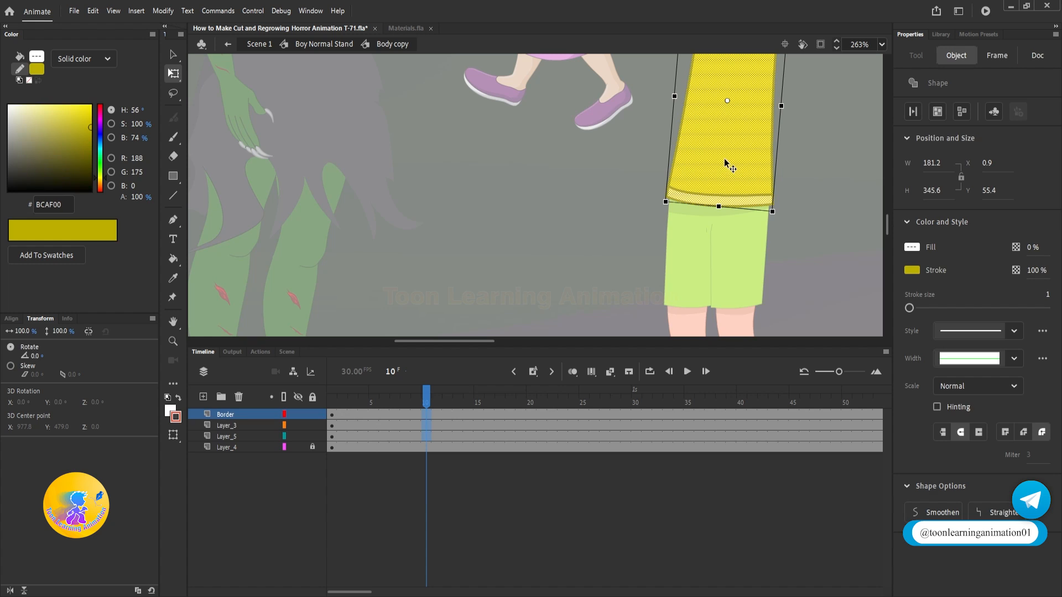
pyautogui.click(404, 437)
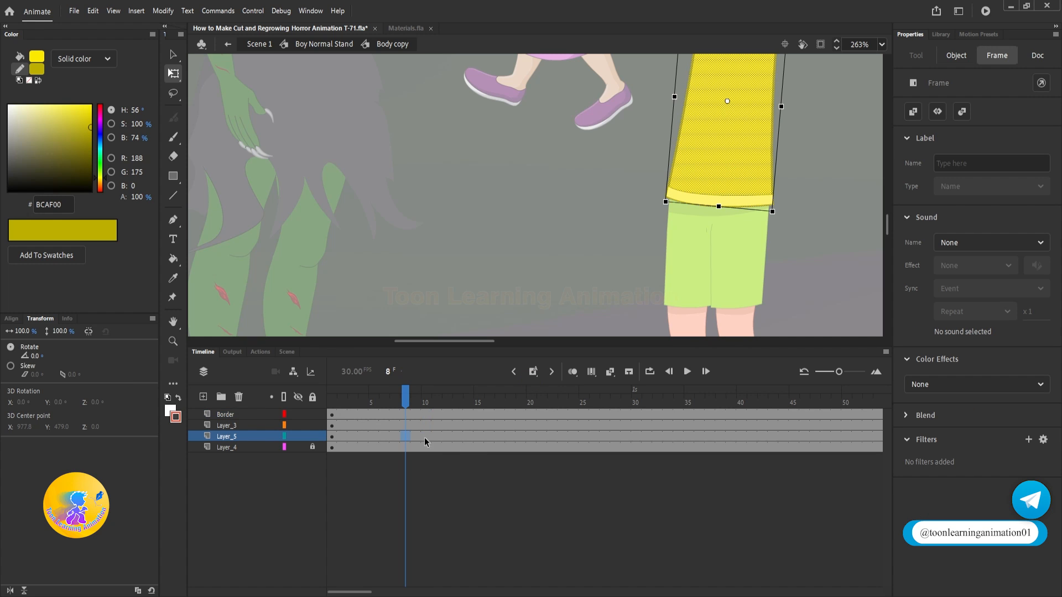
pyautogui.click(426, 408)
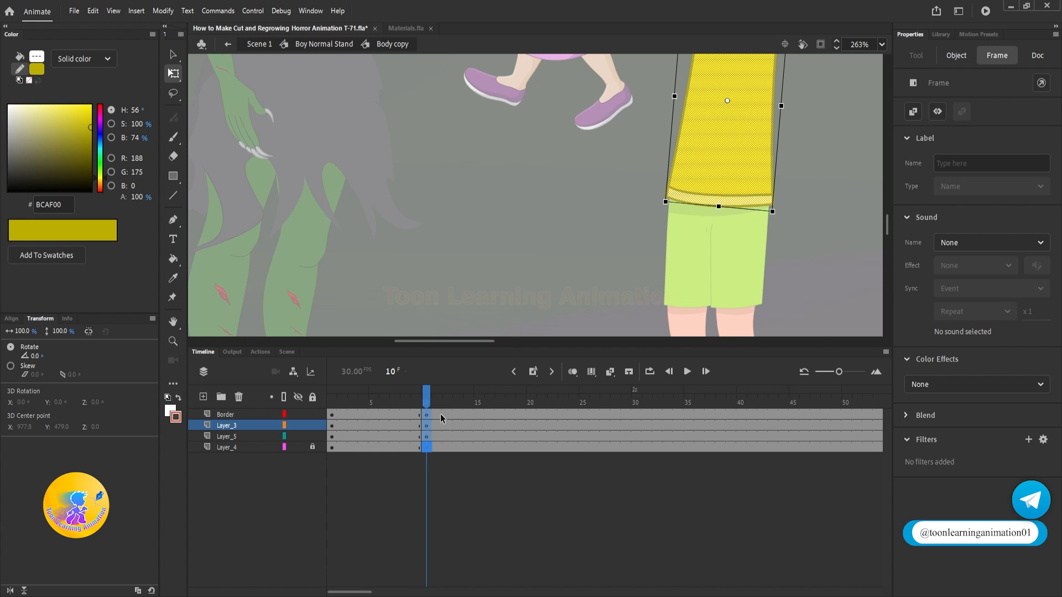
pyautogui.moveTo(453, 403); pyautogui.dragTo(460, 403)
pyautogui.press('F6')
pyautogui.click(440, 390)
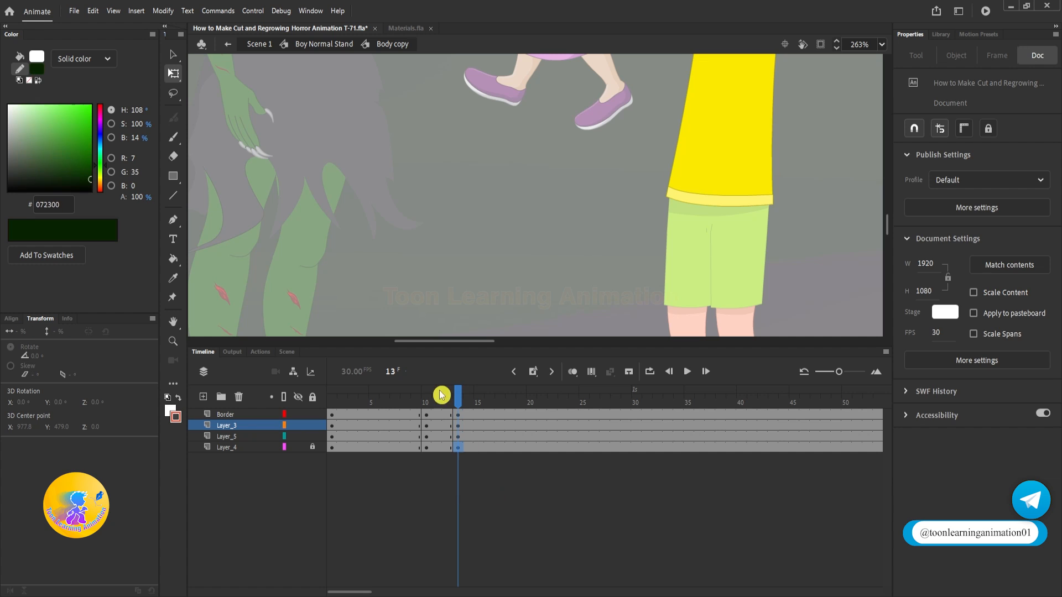
pyautogui.click(426, 406)
pyautogui.doubleClick(605, 220)
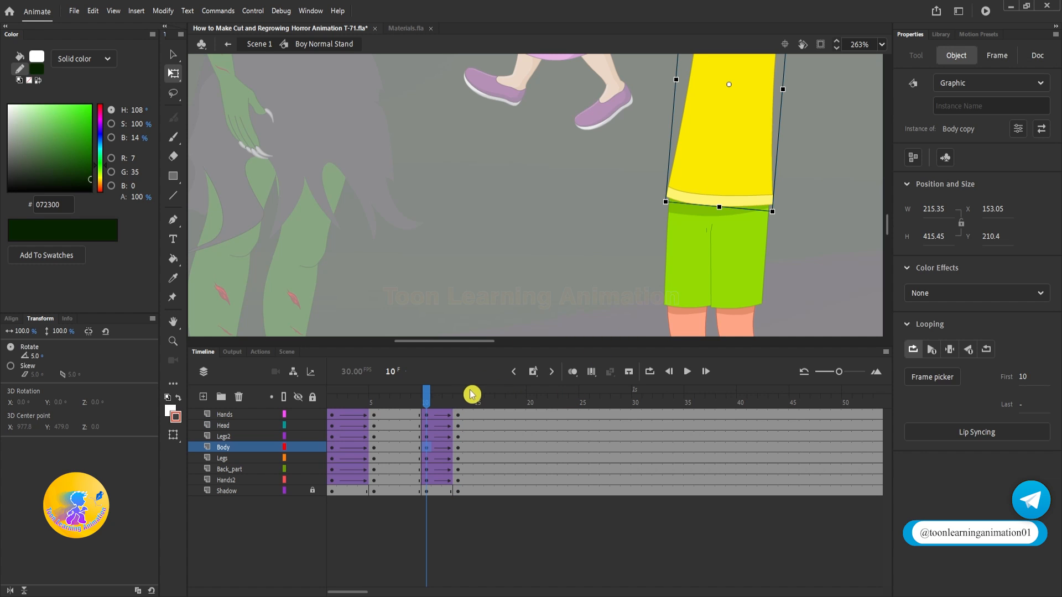
# Step: At frame 13 inside Body copy, move the hem band's corners so it spans the waist of the green shorts
pyautogui.click(458, 396)
pyautogui.click(618, 341)
pyautogui.doubleClick(673, 231)
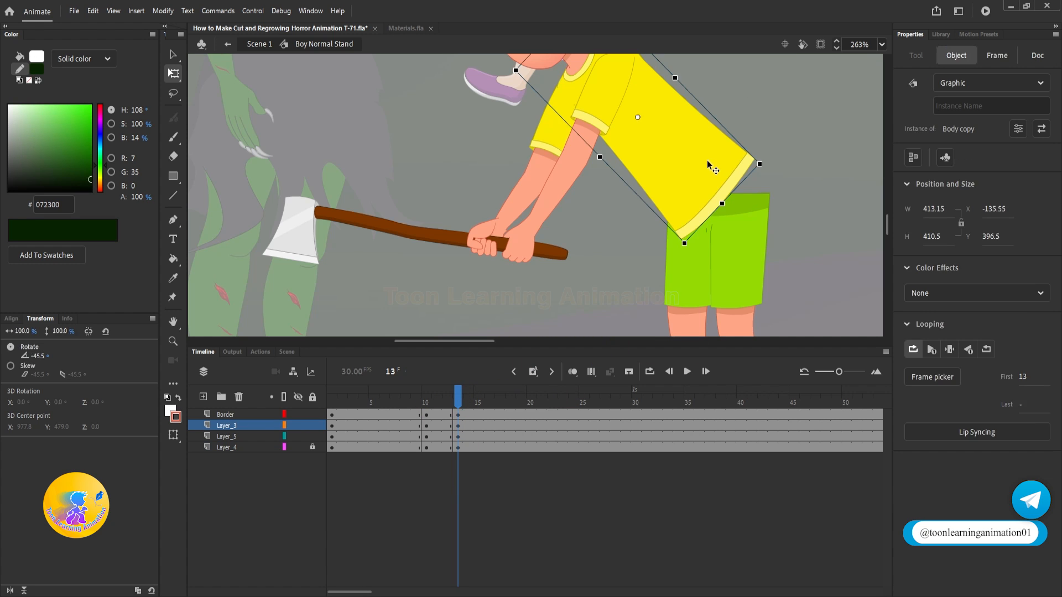
pyautogui.scroll(5, 676, 230)
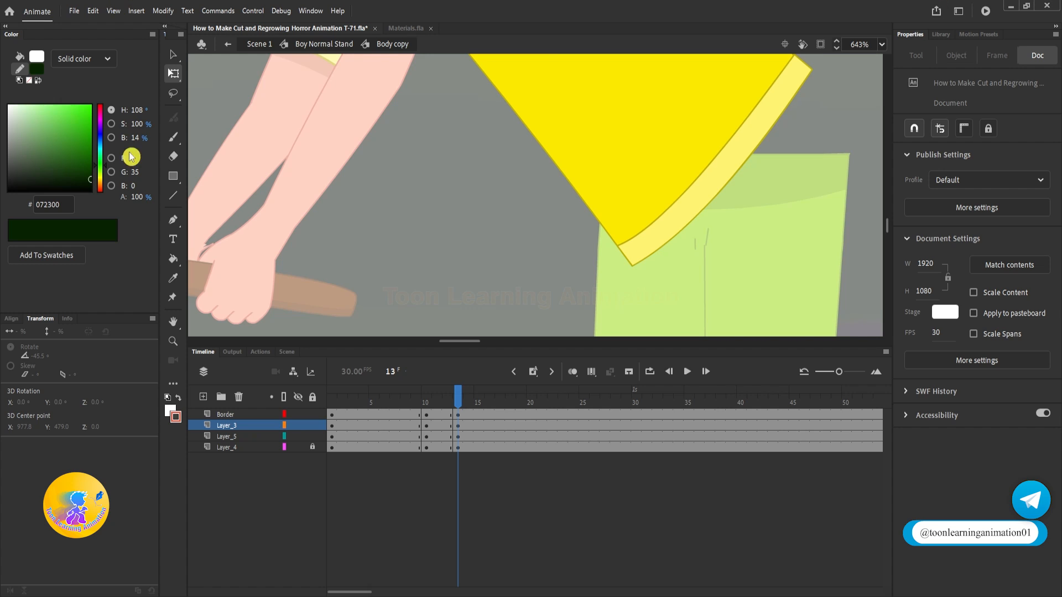
pyautogui.moveTo(632, 264); pyautogui.dragTo(588, 280)
pyautogui.moveTo(619, 244); pyautogui.dragTo(595, 239)
pyautogui.moveTo(586, 277); pyautogui.dragTo(595, 274)
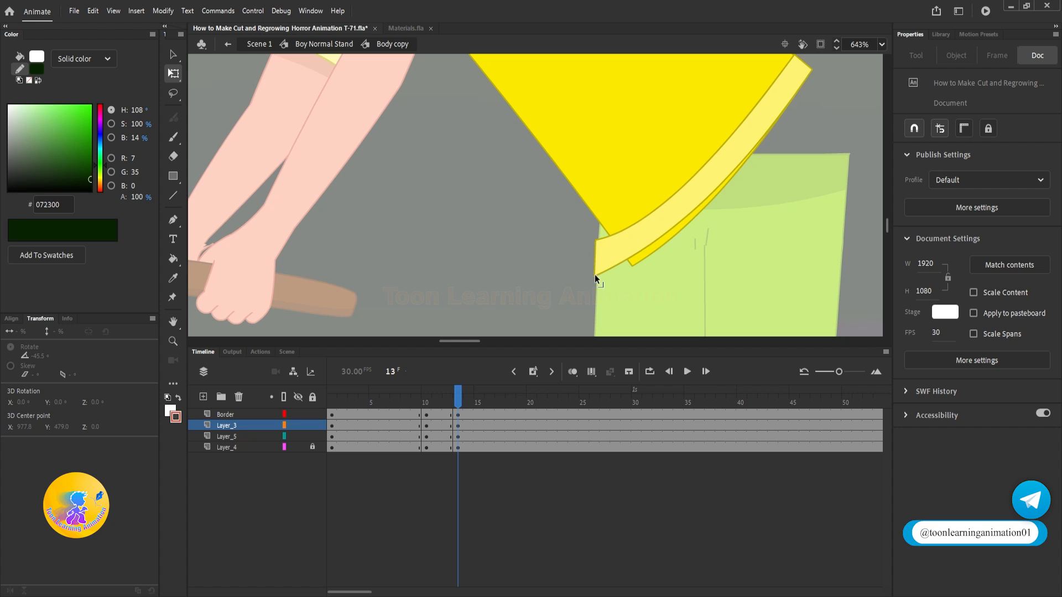
pyautogui.moveTo(787, 94); pyautogui.dragTo(782, 223)
pyautogui.moveTo(727, 84); pyautogui.dragTo(777, 198)
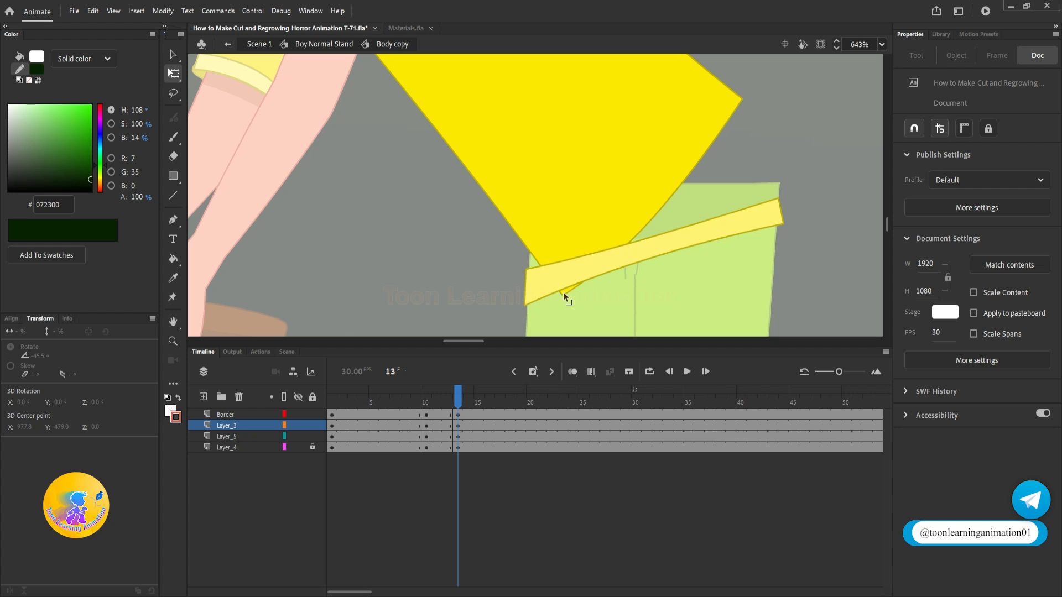
# Step: Pull the yellow shirt's lower corners onto the hem band at frame 13 and curve its front and back edges
pyautogui.moveTo(563, 293); pyautogui.dragTo(536, 276)
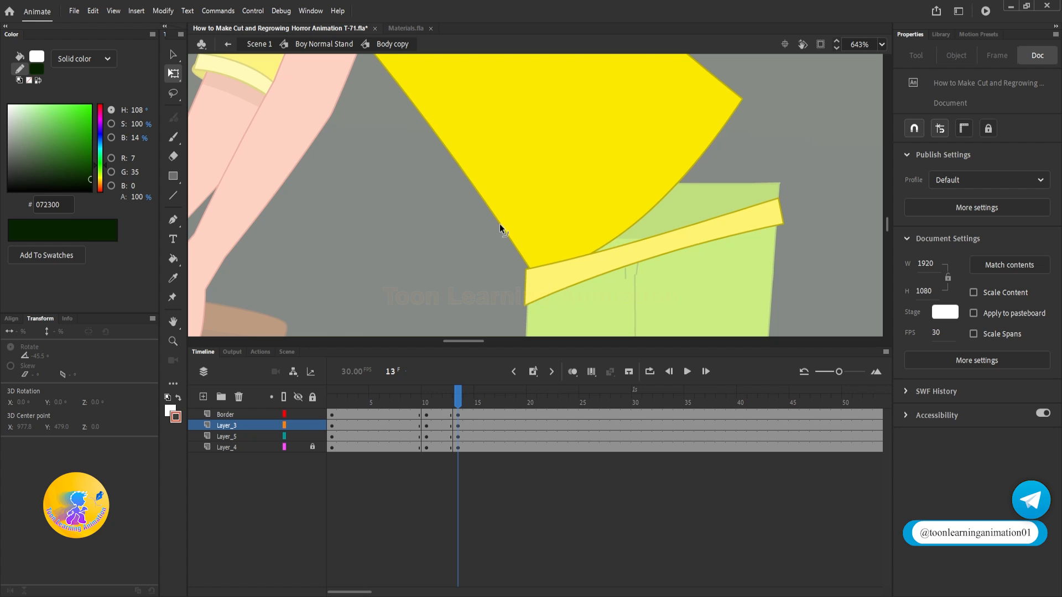
pyautogui.moveTo(499, 223); pyautogui.dragTo(523, 216)
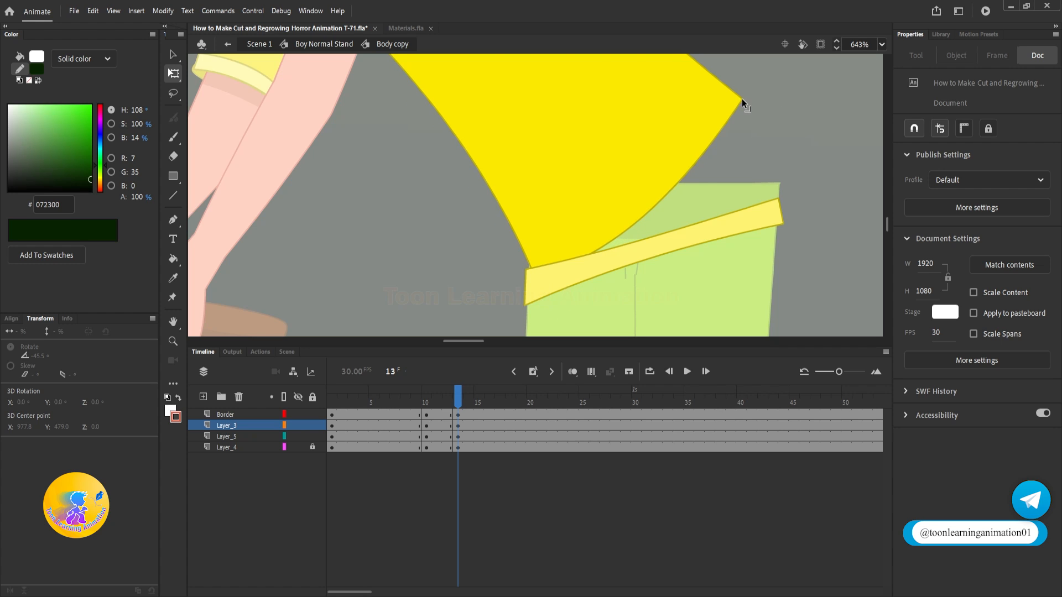
pyautogui.moveTo(742, 99); pyautogui.dragTo(777, 204)
pyautogui.scroll(-2, 778, 204)
pyautogui.scroll(-1, 778, 204)
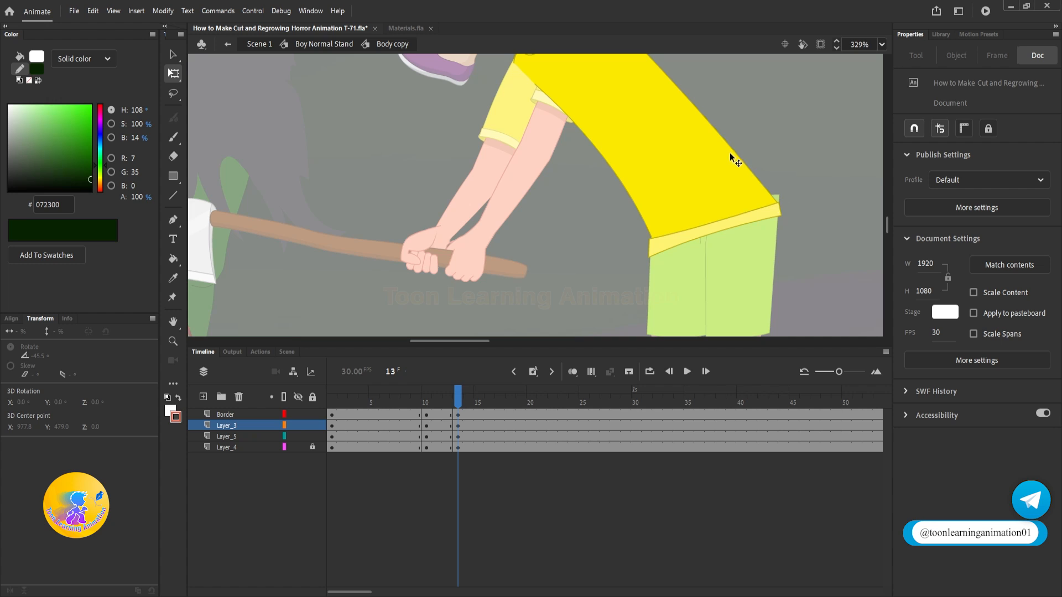
pyautogui.moveTo(736, 153); pyautogui.dragTo(788, 149)
# Step: Curve the hem band's upper edge and align the back corners of the band and shirt at frame 13
pyautogui.scroll(6, 773, 210)
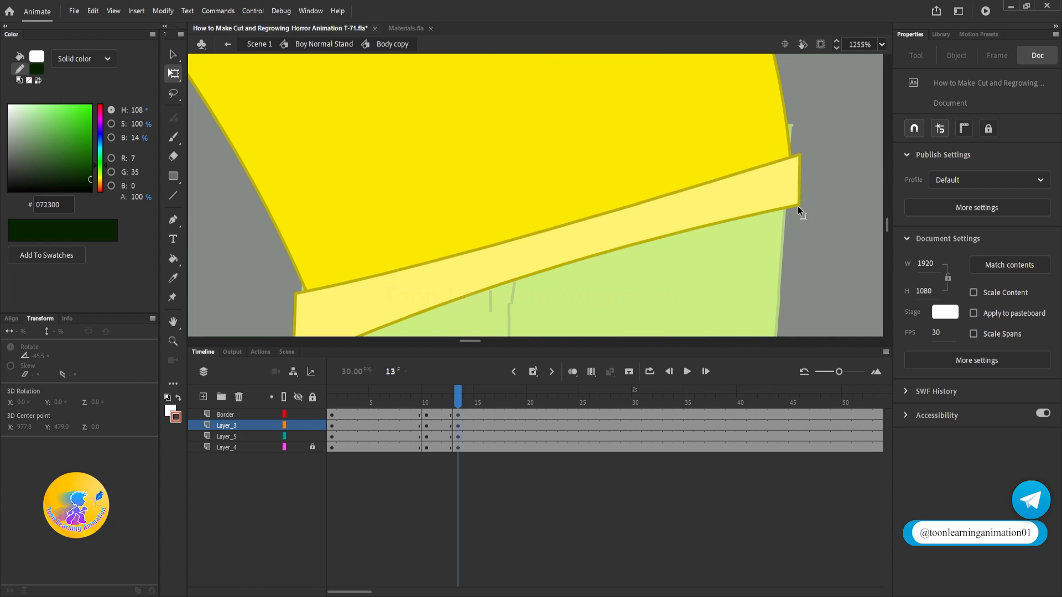
pyautogui.moveTo(526, 234); pyautogui.dragTo(517, 230)
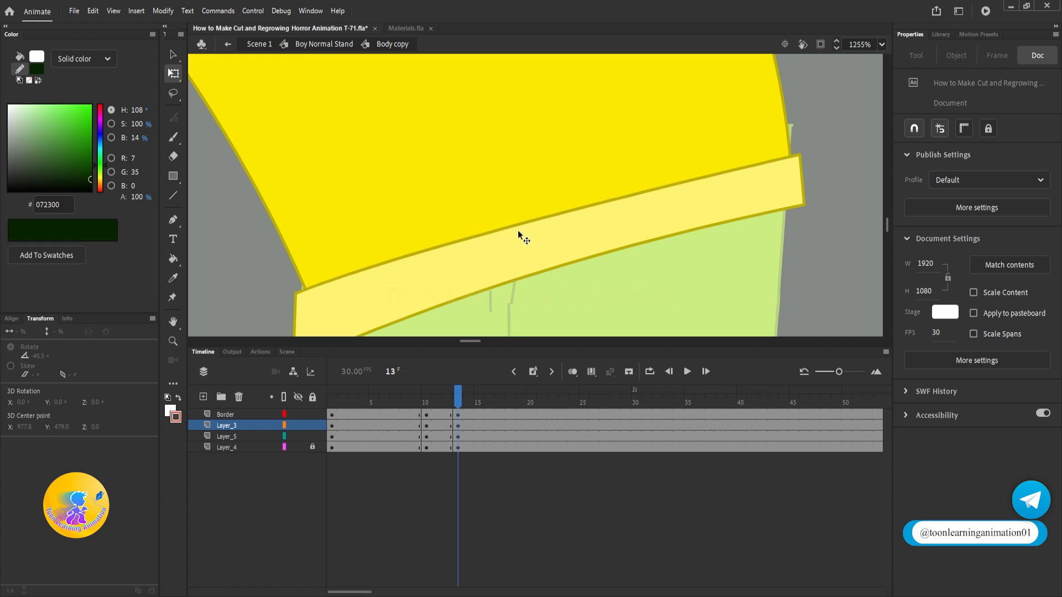
pyautogui.click(300, 418)
pyautogui.moveTo(791, 160); pyautogui.dragTo(801, 164)
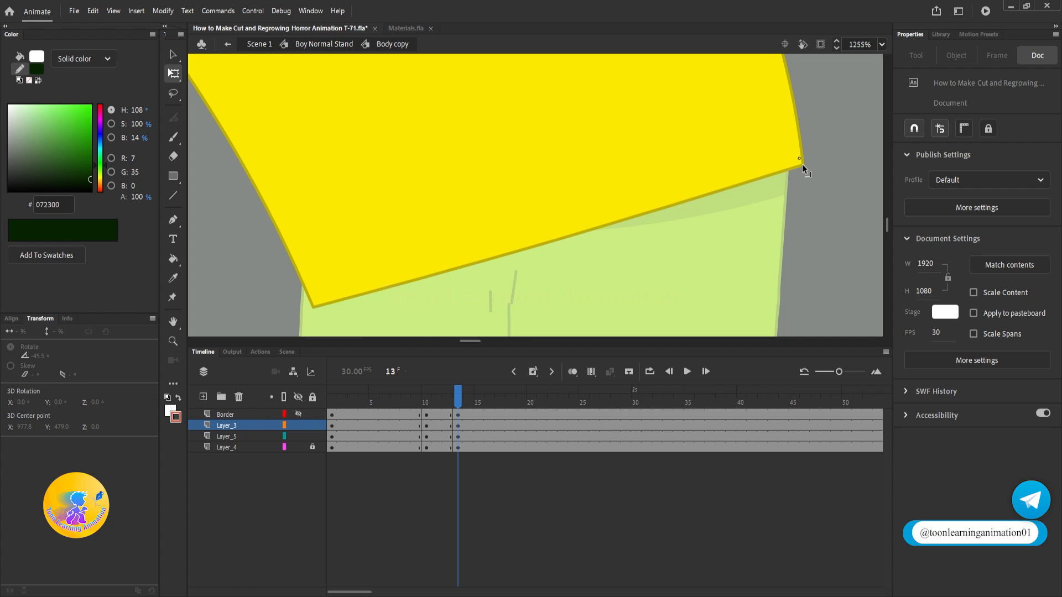
pyautogui.click(300, 418)
pyautogui.moveTo(811, 202); pyautogui.dragTo(812, 202)
pyautogui.moveTo(800, 155); pyautogui.dragTo(806, 154)
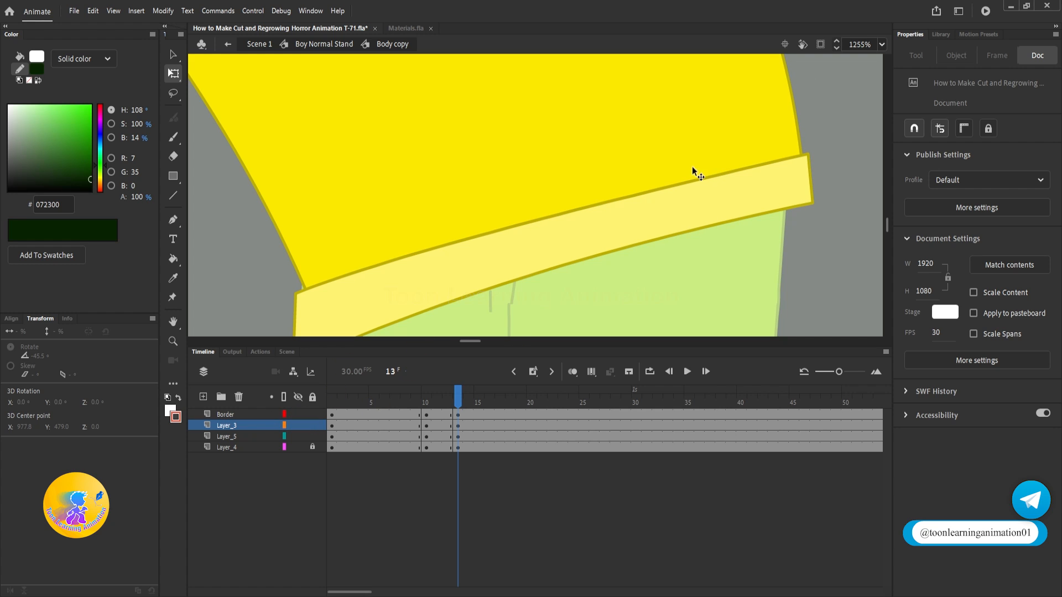
# Step: Create shape tweens between frames 10 and 13 on the Border and Layer_5 layers, and return to Boy Normal Stand
pyautogui.click(437, 414)
pyautogui.rightClick(440, 410)
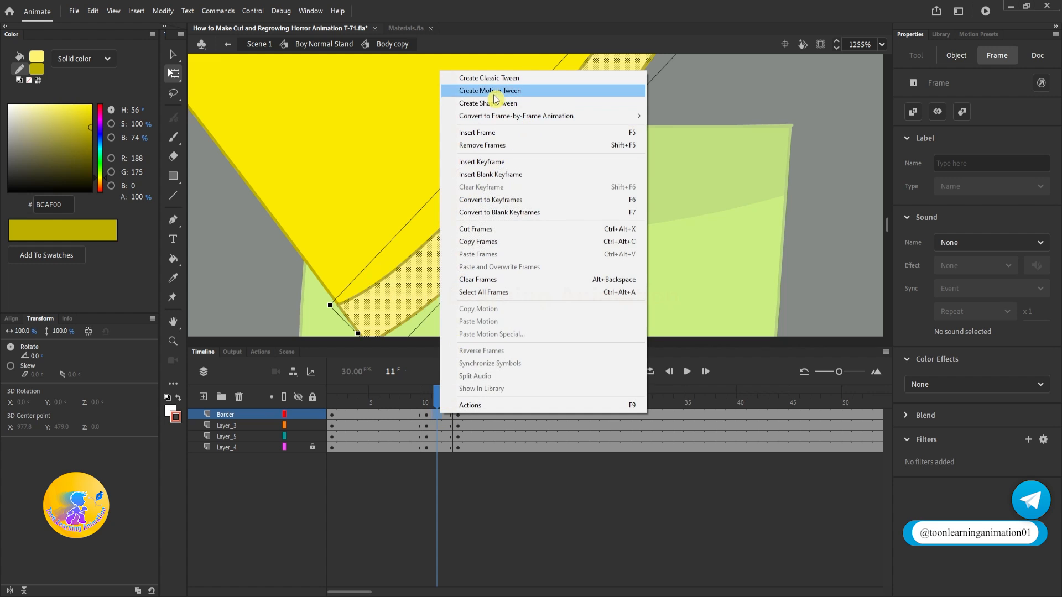
pyautogui.click(481, 103)
pyautogui.click(436, 436)
pyautogui.rightClick(437, 437)
pyautogui.click(508, 122)
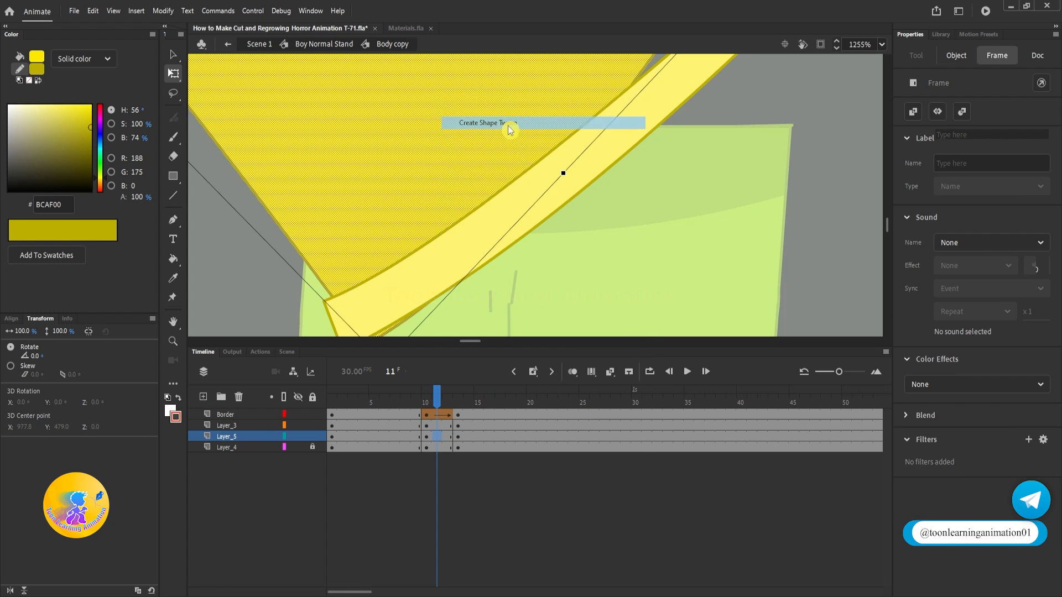
pyautogui.scroll(-5, 530, 231)
pyautogui.scroll(-2, 530, 230)
pyautogui.doubleClick(646, 251)
# Step: Inside Body copy at frame 13, raise the sharp dent behind the shoulder to smooth the shirt's back outline
pyautogui.scroll(2, 591, 232)
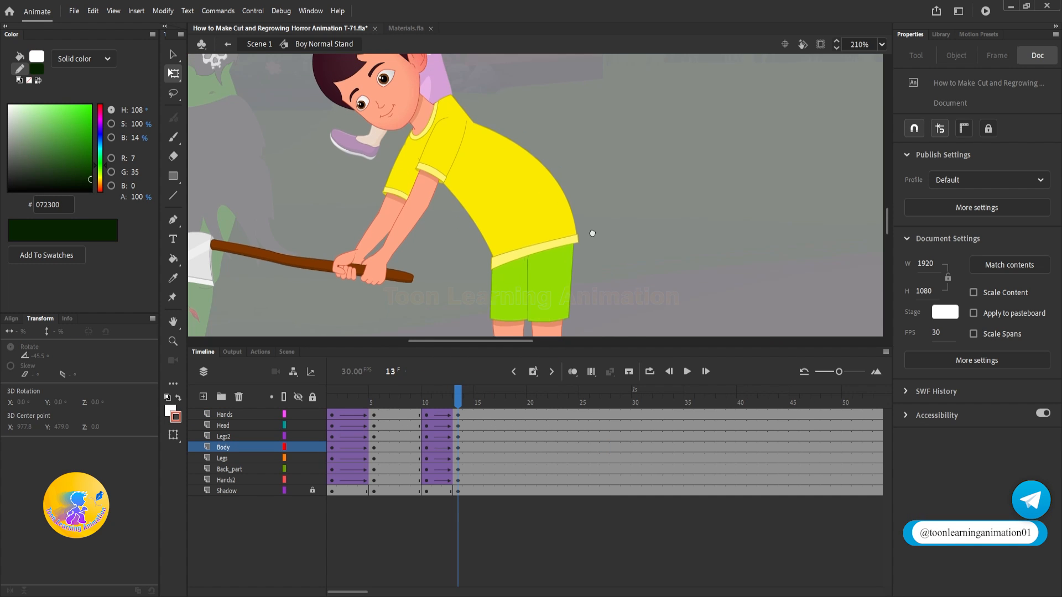
pyautogui.scroll(4, 501, 145)
pyautogui.doubleClick(424, 195)
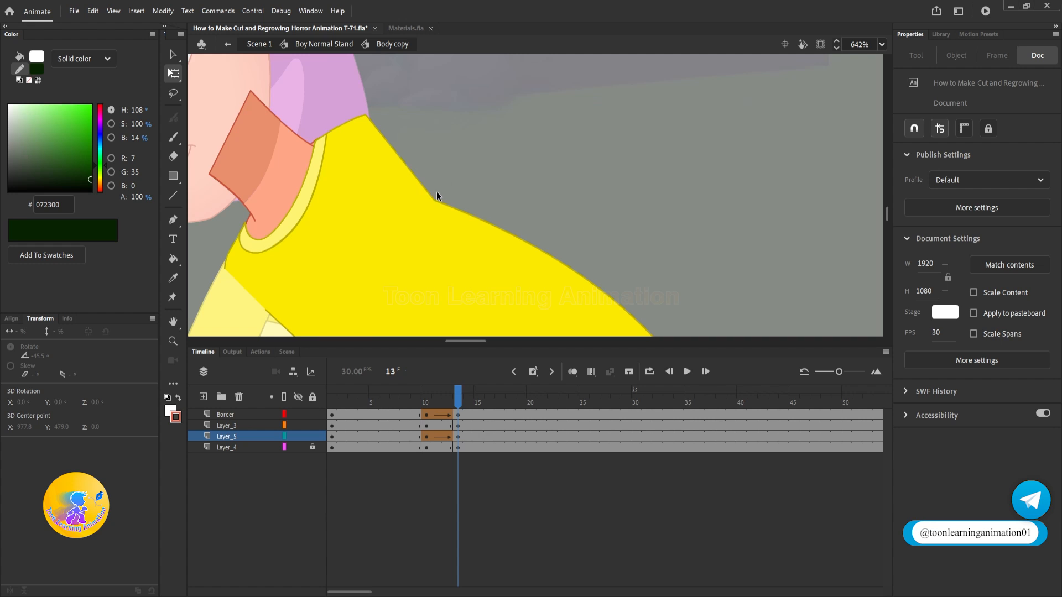
pyautogui.moveTo(433, 200); pyautogui.dragTo(439, 158)
# Step: Move the hem band slightly up over the shirt's lower edge at frame 13, and return to Boy Normal Stand
pyautogui.scroll(-2, 473, 173)
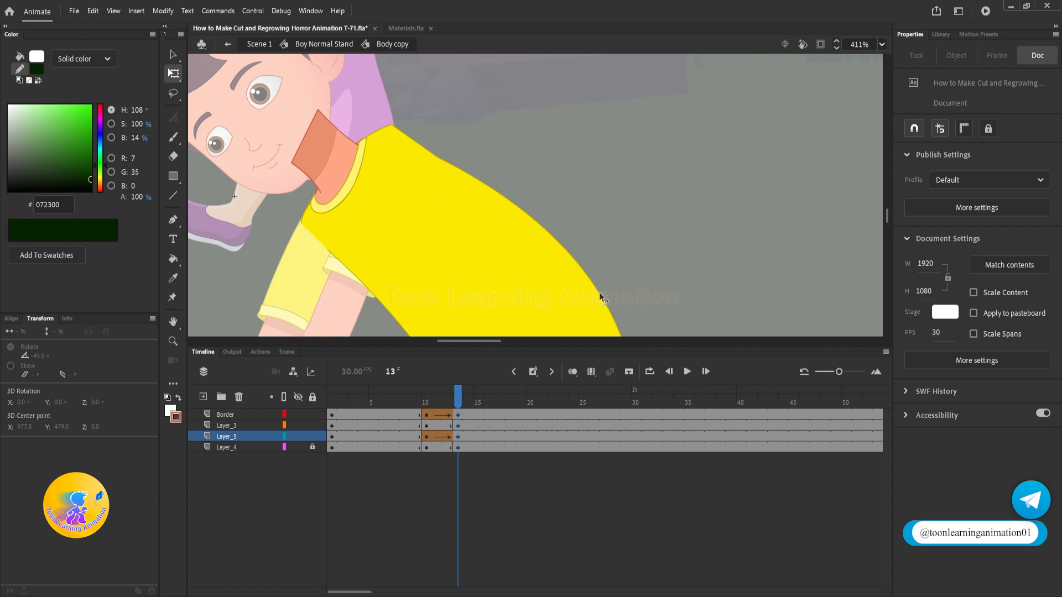
pyautogui.scroll(-3, 628, 293)
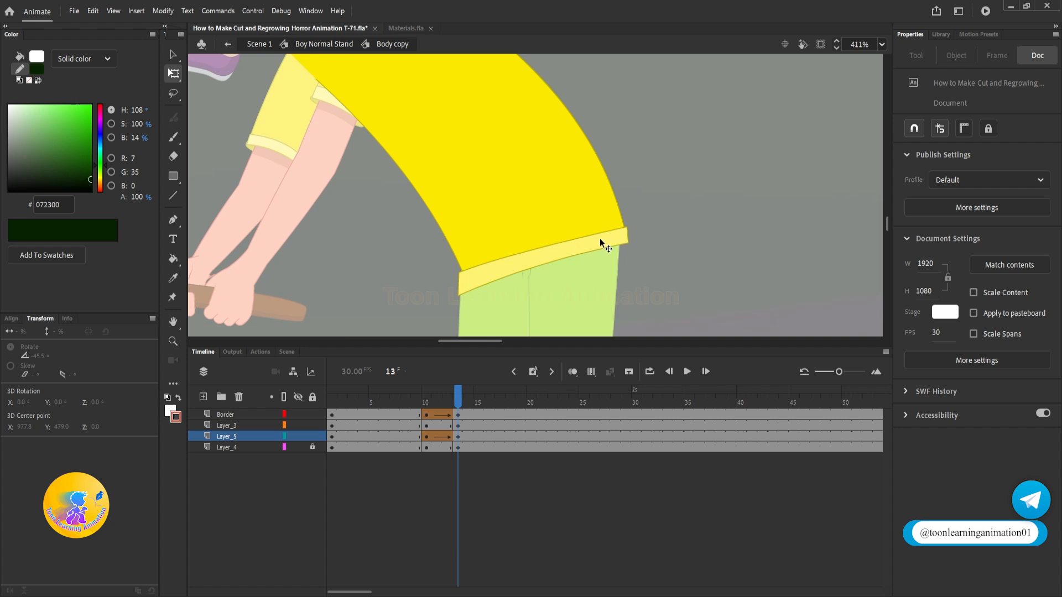
pyautogui.scroll(2, 462, 278)
pyautogui.click(486, 281)
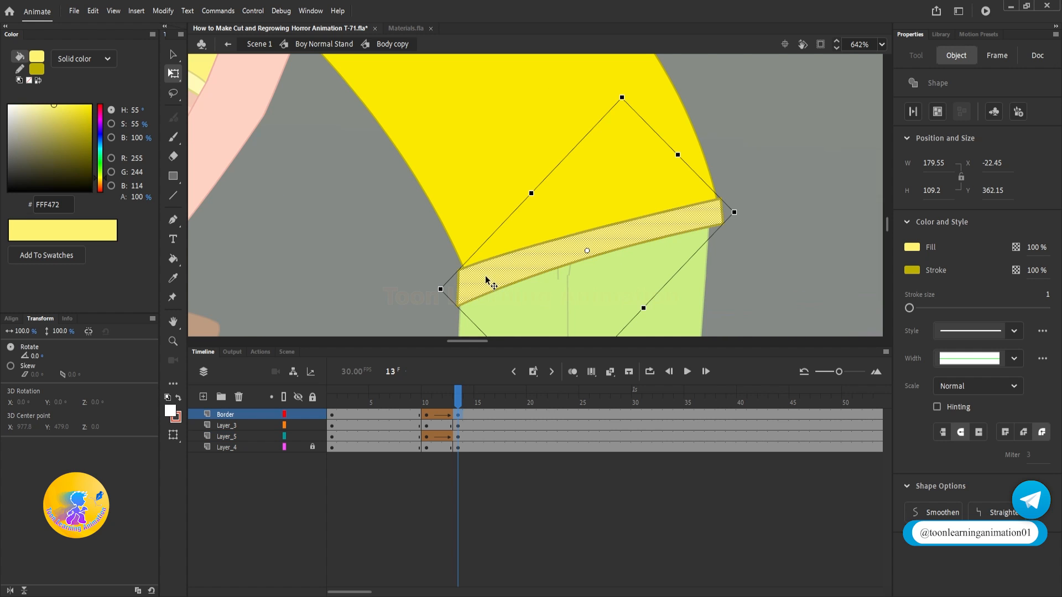
pyautogui.moveTo(486, 281); pyautogui.dragTo(485, 262)
pyautogui.press('Escape')
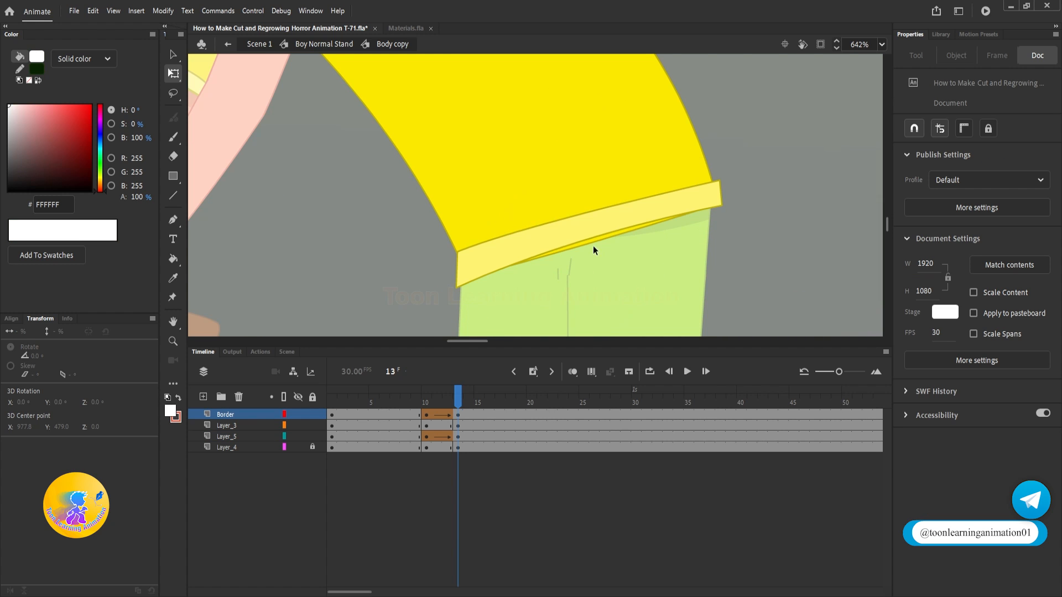
pyautogui.doubleClick(594, 265)
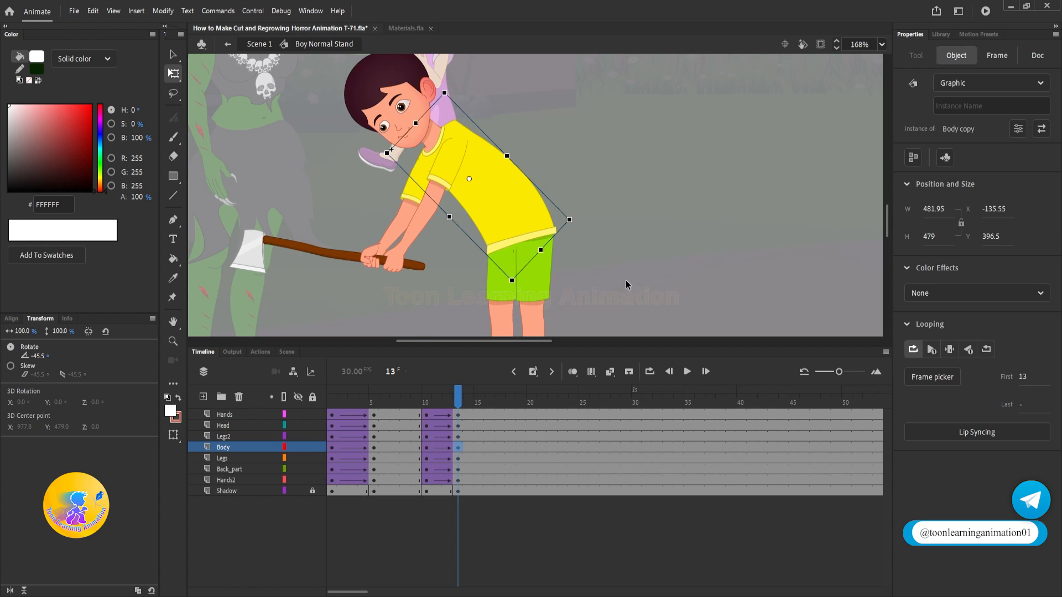
# Step: Rotate the boy's head at frame 13 to about -15.5° so it tilts up toward the witch
pyautogui.moveTo(458, 395); pyautogui.dragTo(480, 420)
pyautogui.scroll(-4, 633, 184)
pyautogui.press('v')
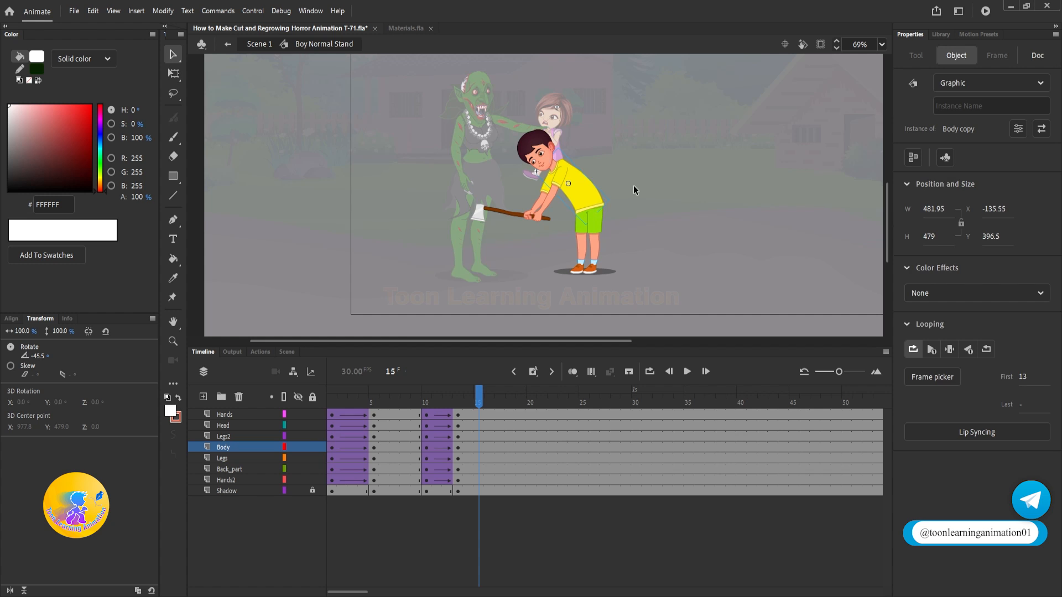
pyautogui.moveTo(635, 203); pyautogui.dragTo(632, 230)
pyautogui.scroll(3, 505, 181)
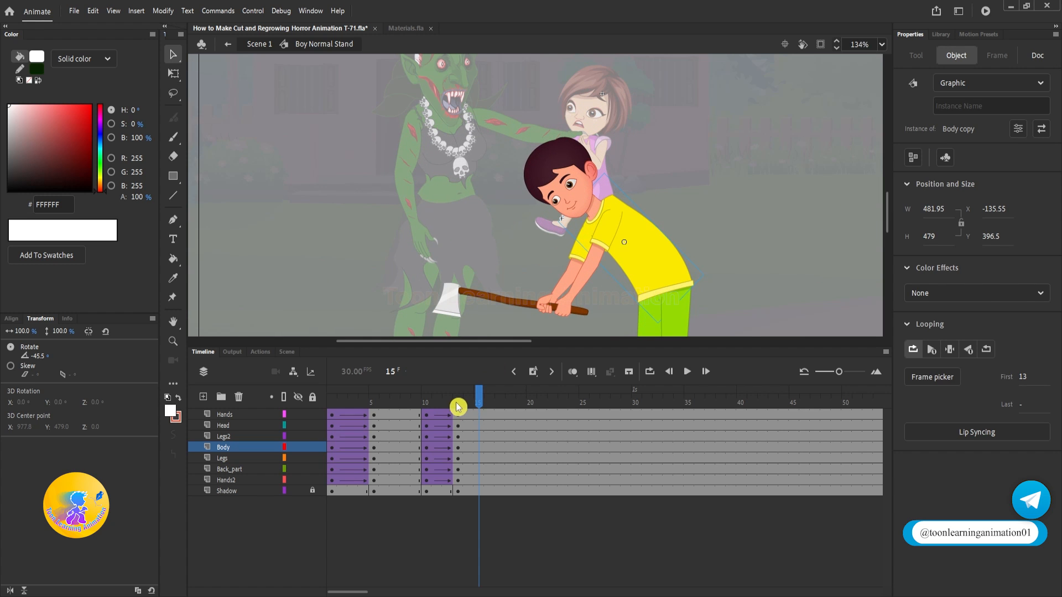
pyautogui.click(458, 407)
pyautogui.click(565, 165)
pyautogui.click(173, 74)
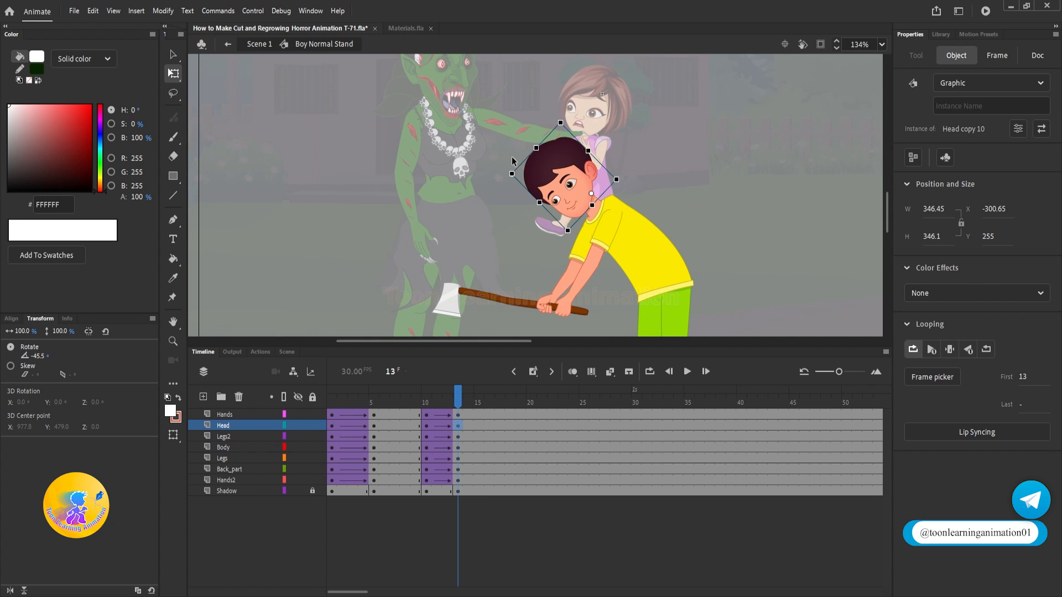
pyautogui.moveTo(513, 173); pyautogui.dragTo(522, 121)
pyautogui.press('v')
# Step: Play back the axe swing, remove one frame between keyframes 10 and 13 on all layers, and check the Body copy symbol at frame 11
pyautogui.moveTo(479, 402); pyautogui.dragTo(289, 393)
pyautogui.press('Return')
pyautogui.press('Return')
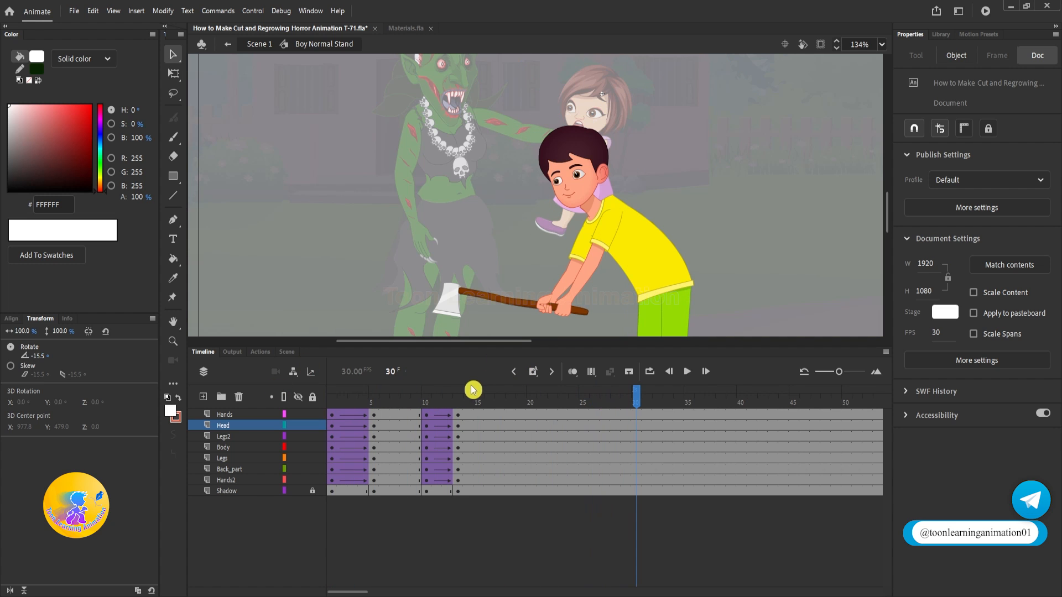
pyautogui.moveTo(471, 391); pyautogui.dragTo(435, 406)
pyautogui.hotkey('shift', 'F5')
pyautogui.press('Return')
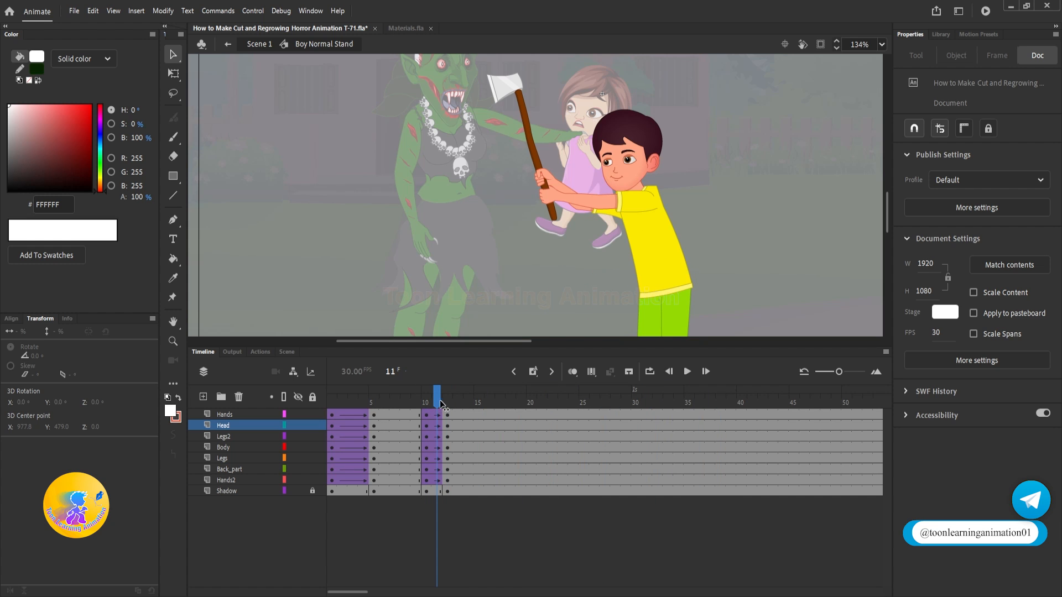
pyautogui.doubleClick(656, 267)
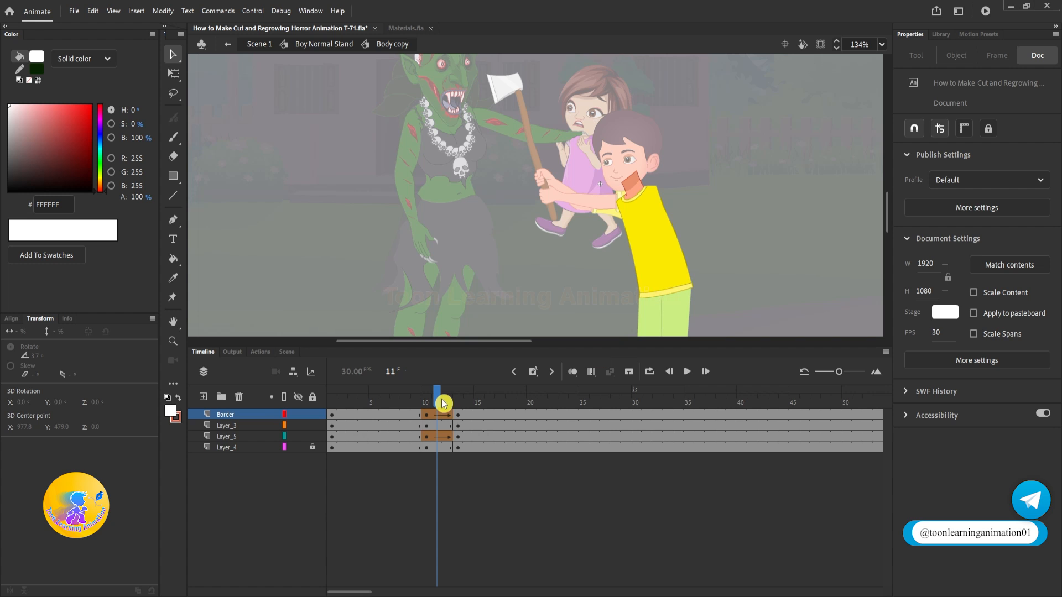
pyautogui.doubleClick(775, 241)
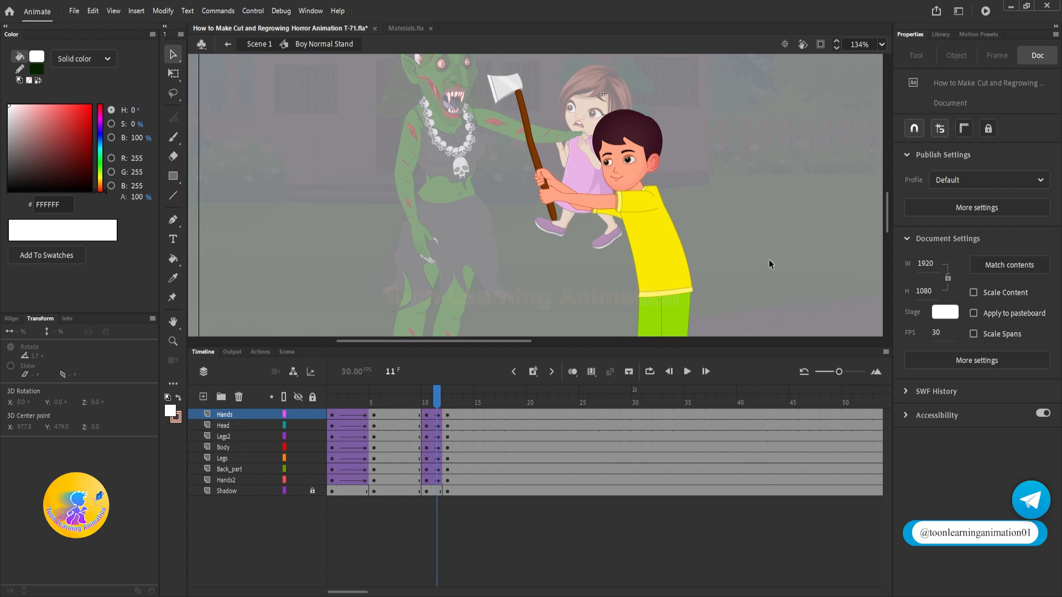
# Step: Synchronize the symbols across all layers from Hands to Shadow in Boy Normal Stand, and play the swing back from frame 1
pyautogui.click(261, 420)
pyautogui.keyDown('shift'); pyautogui.click(229, 490); pyautogui.keyUp('shift')
pyautogui.rightClick(387, 463)
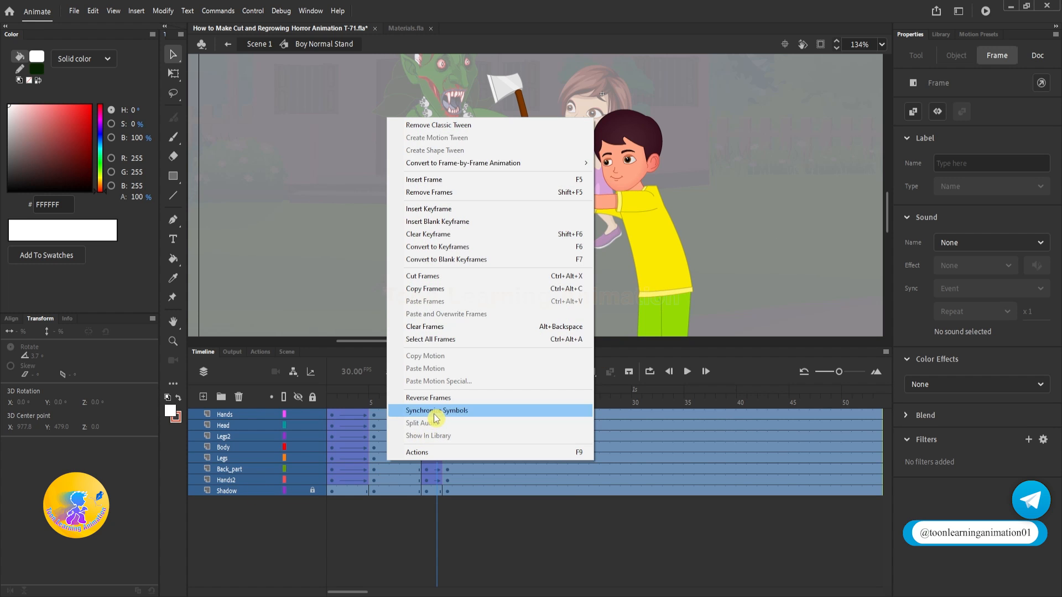
pyautogui.click(434, 411)
pyautogui.moveTo(434, 397); pyautogui.dragTo(332, 398)
pyautogui.press('Return')
pyautogui.press('Return')
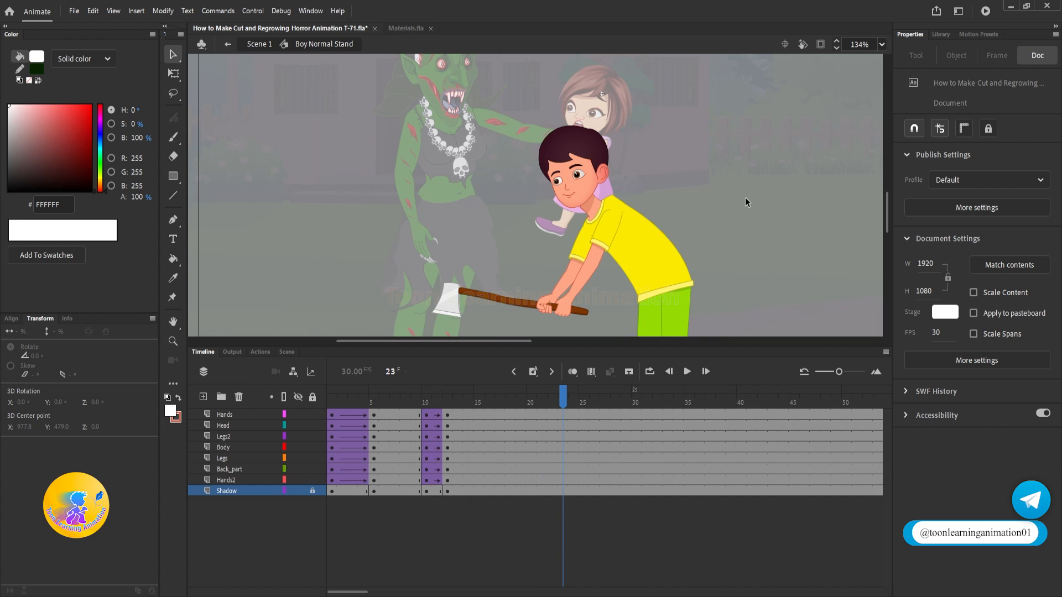
# Step: At frame 12, open the boy's head symbol Head copy 10 and the Eyes copy 10 symbol inside it
pyautogui.scroll(5, 565, 165)
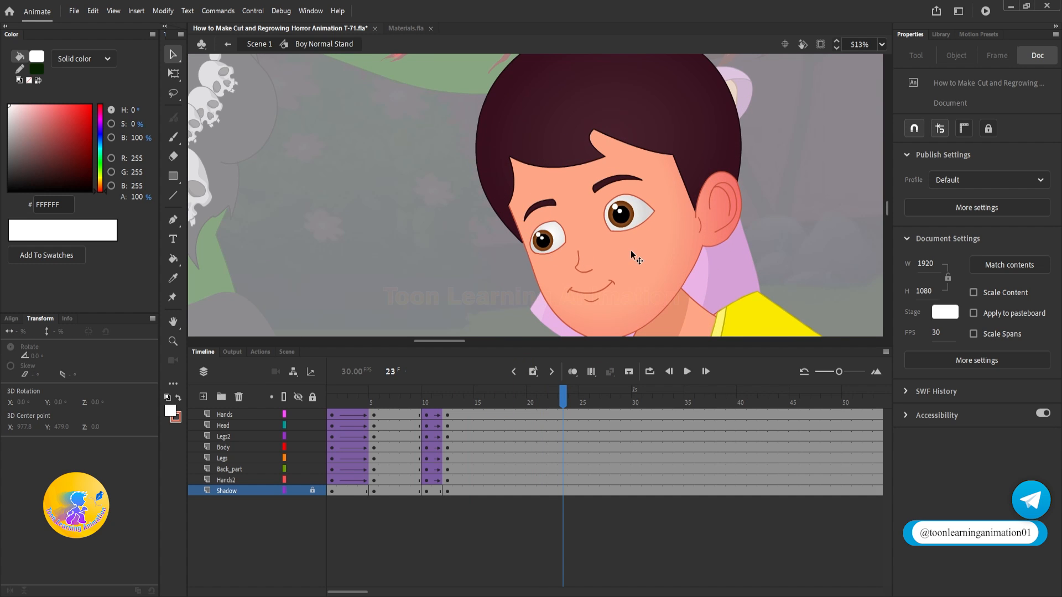
pyautogui.moveTo(630, 250); pyautogui.dragTo(634, 192)
pyautogui.click(447, 398)
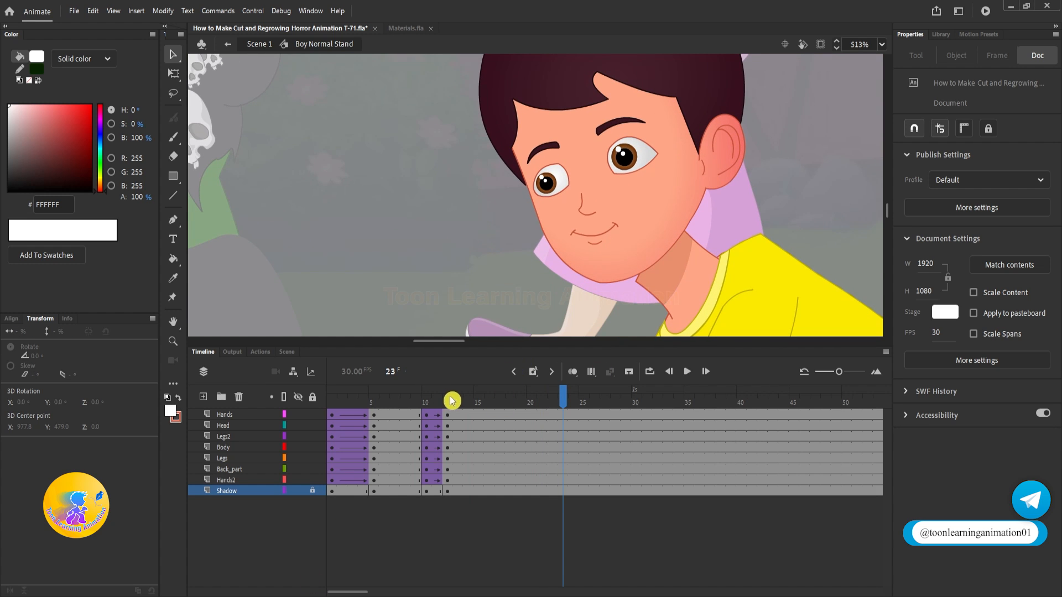
pyautogui.click(644, 256)
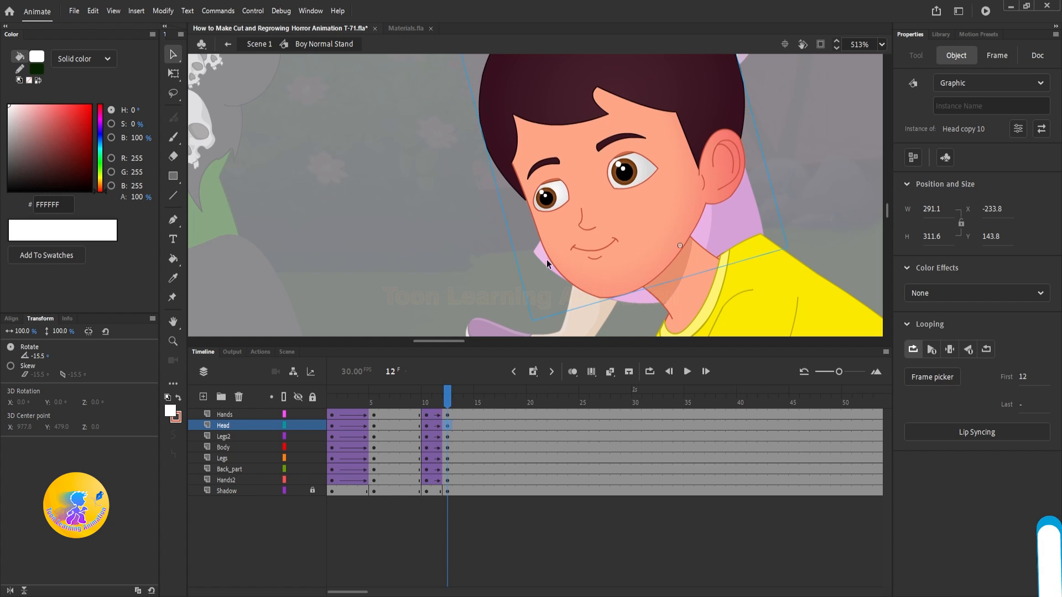
pyautogui.doubleClick(547, 199)
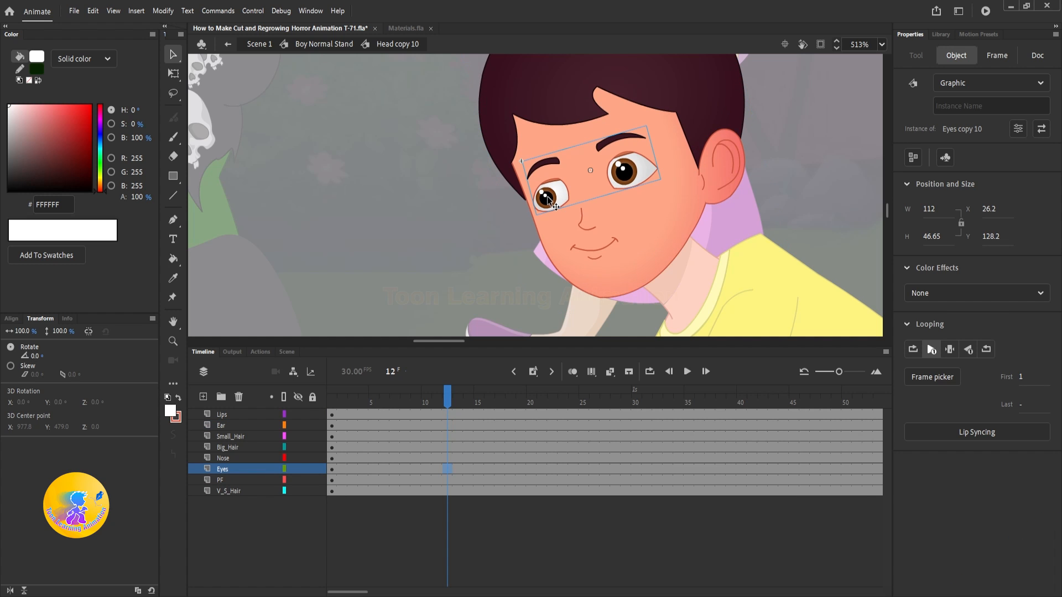
pyautogui.doubleClick(541, 157)
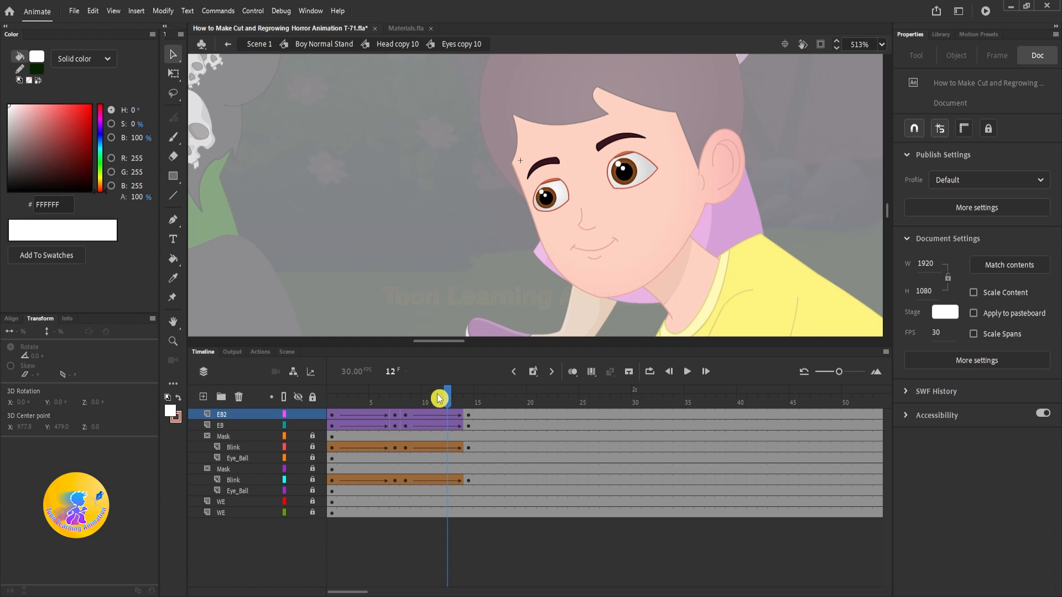
# Step: Examine the expression frames inside the EB2 copy eyebrow symbol, and return to frame 1 of Eyes copy 10
pyautogui.click(613, 141)
pyautogui.doubleClick(612, 141)
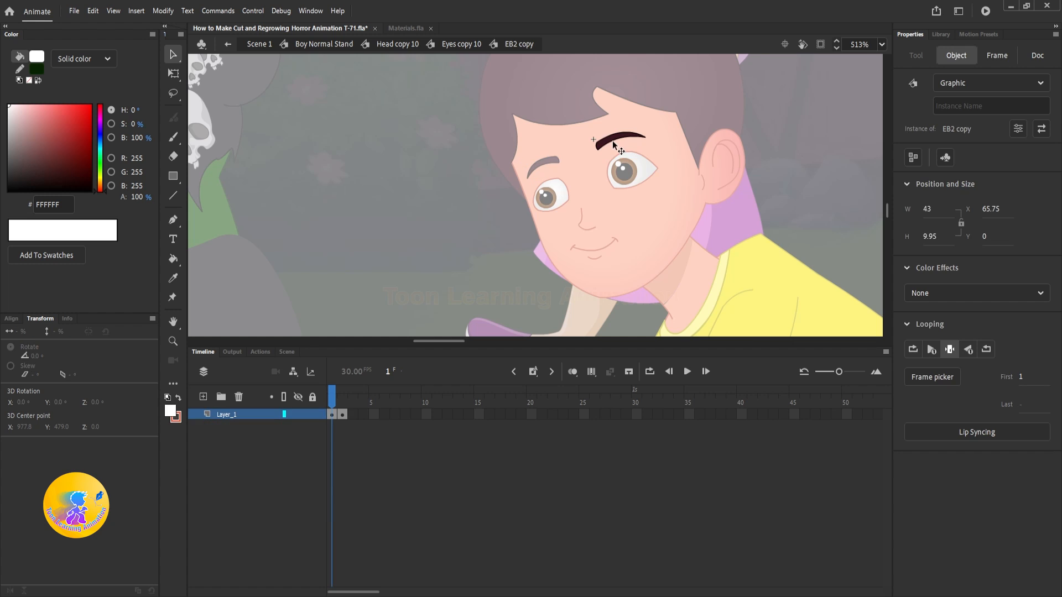
pyautogui.click(347, 396)
pyautogui.press('Return')
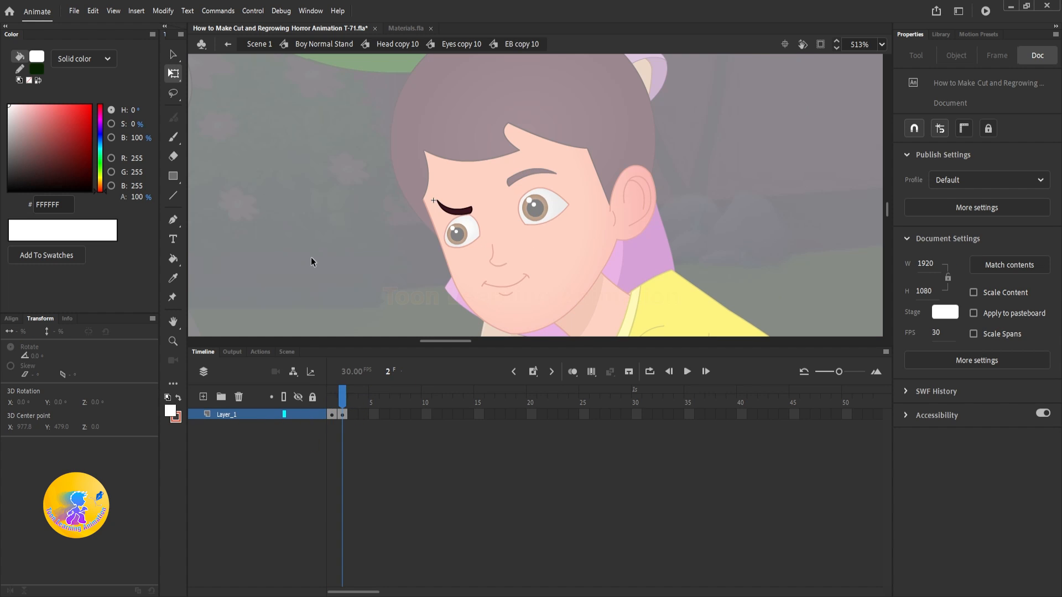
pyautogui.doubleClick(311, 257)
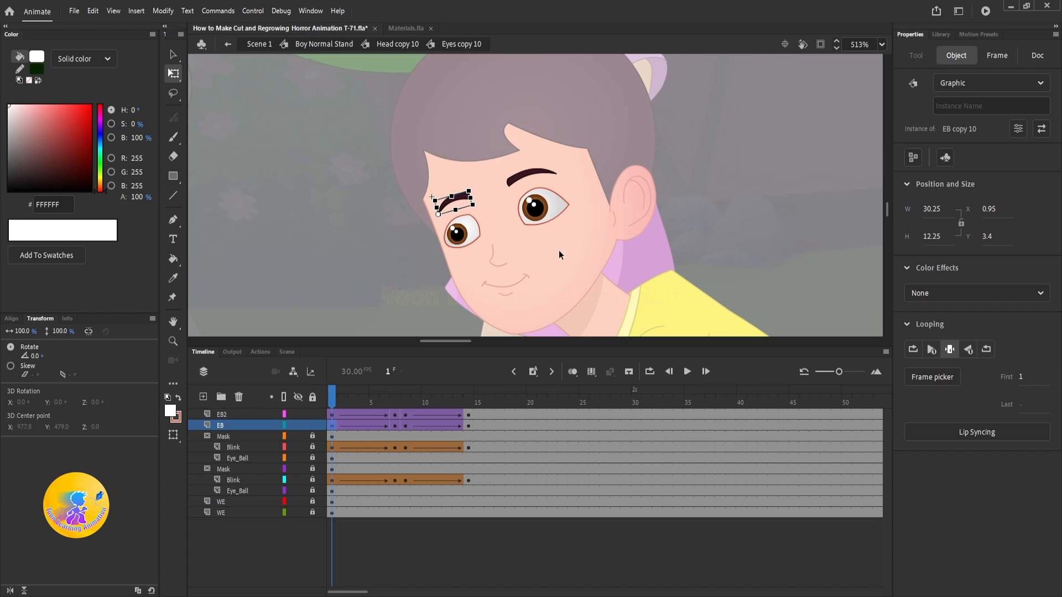
pyautogui.doubleClick(530, 172)
pyautogui.moveTo(334, 392)
pyautogui.mouseDown()
pyautogui.moveTo(345, 397)
pyautogui.moveTo(331, 403)
pyautogui.mouseUp()
pyautogui.doubleClick(292, 247)
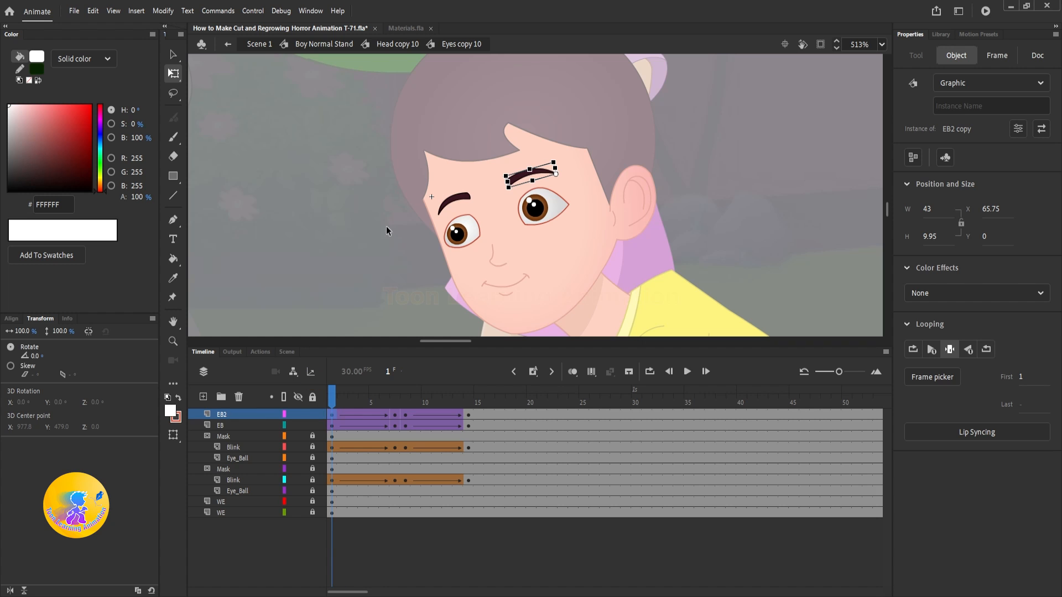
# Step: Set the first displayed frame of both eyebrows to 2 at the keyframes on frames 1 and 7
pyautogui.keyDown('shift'); pyautogui.click(459, 197); pyautogui.keyUp('shift')
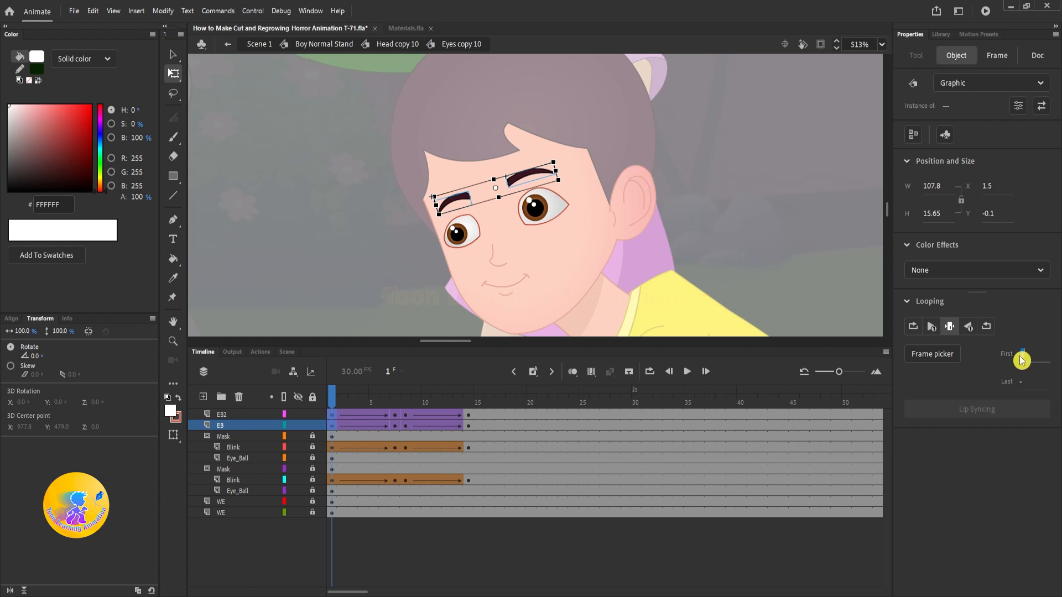
pyautogui.write('2')
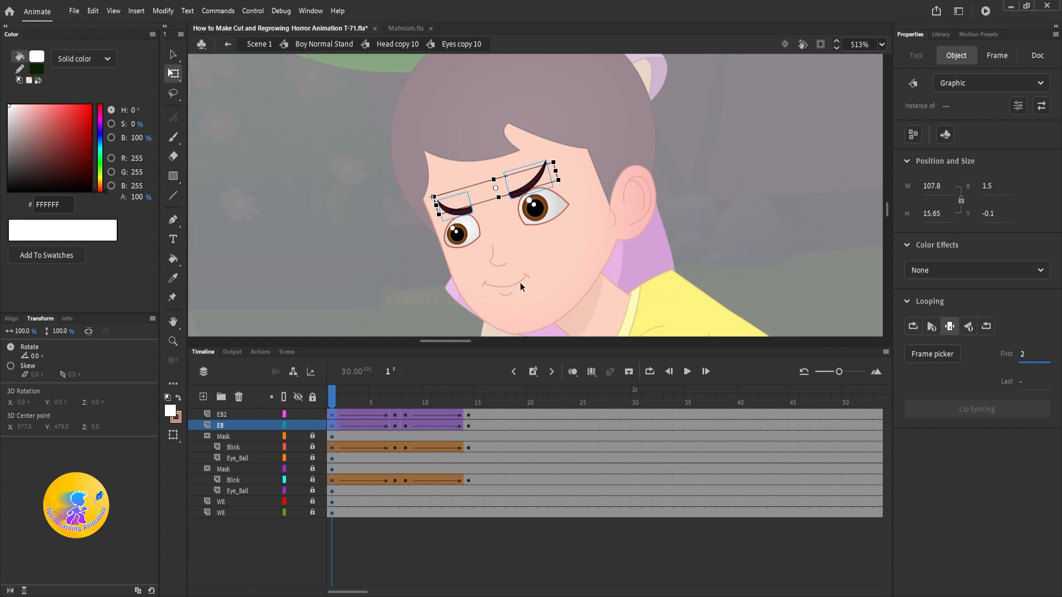
pyautogui.click(395, 404)
pyautogui.click(466, 200)
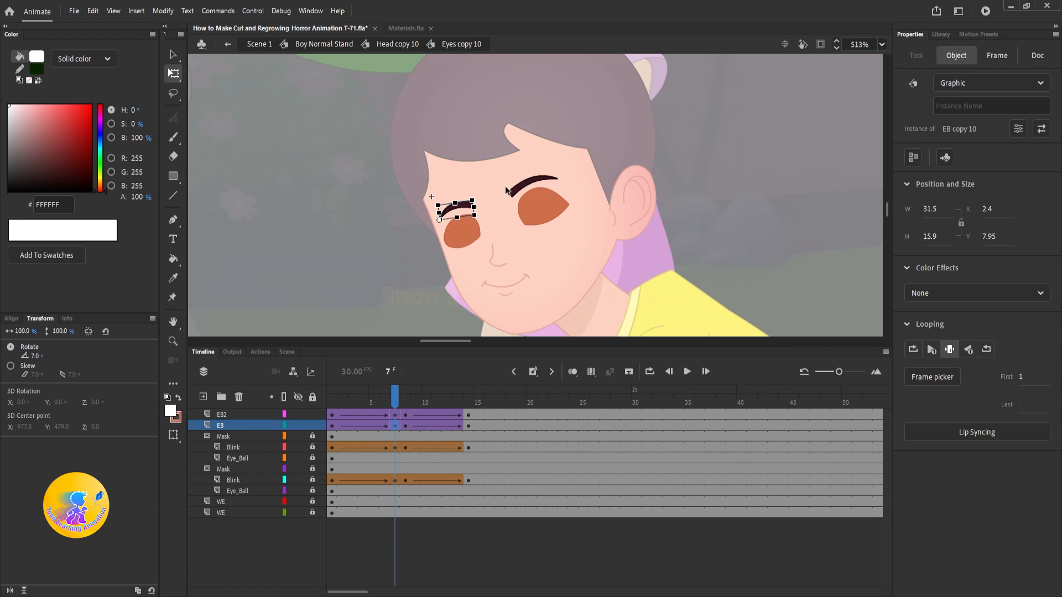
pyautogui.keyDown('shift'); pyautogui.click(514, 187); pyautogui.keyUp('shift')
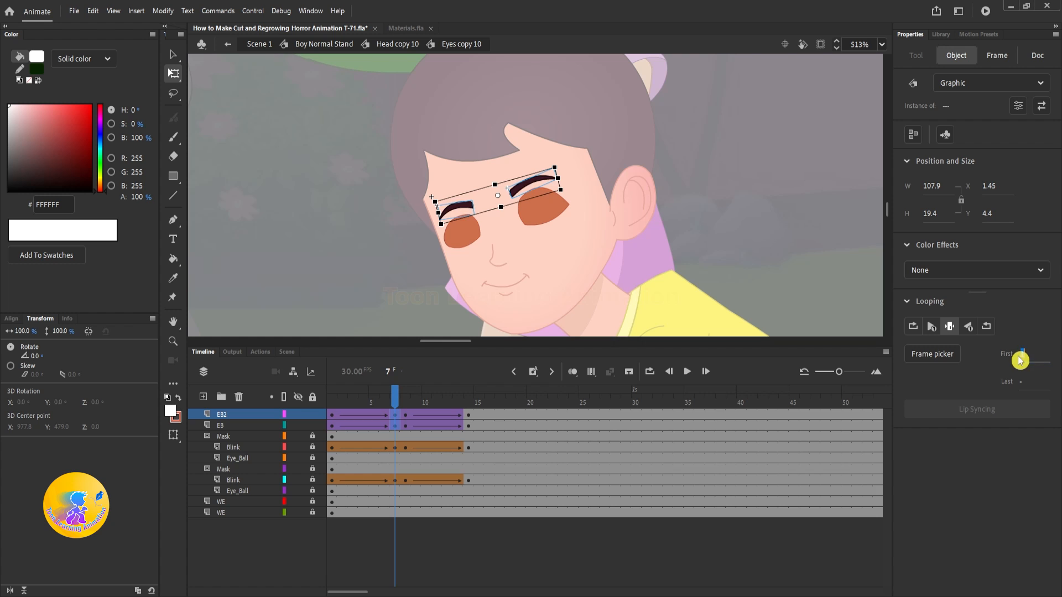
# Step: Set the first displayed frame of both eyebrows to 2 at the keyframes on frames 8 and 14
pyautogui.click(406, 404)
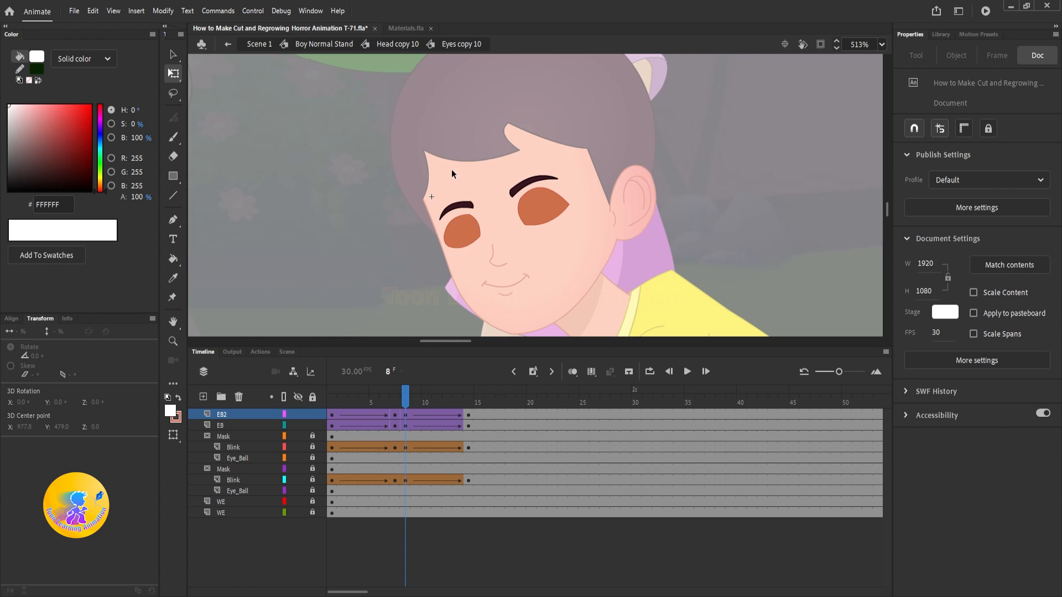
pyautogui.click(474, 203)
pyautogui.keyDown('shift'); pyautogui.click(518, 192); pyautogui.keyUp('shift')
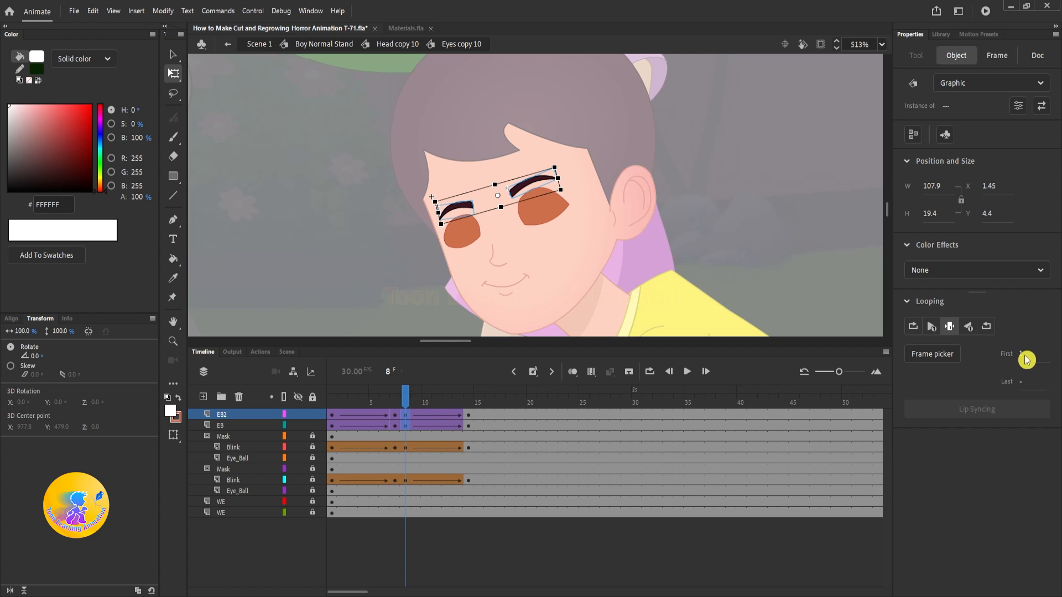
pyautogui.write('20')
pyautogui.click(469, 399)
pyautogui.click(460, 195)
pyautogui.keyDown('shift'); pyautogui.click(532, 176); pyautogui.keyUp('shift')
pyautogui.click(1025, 358)
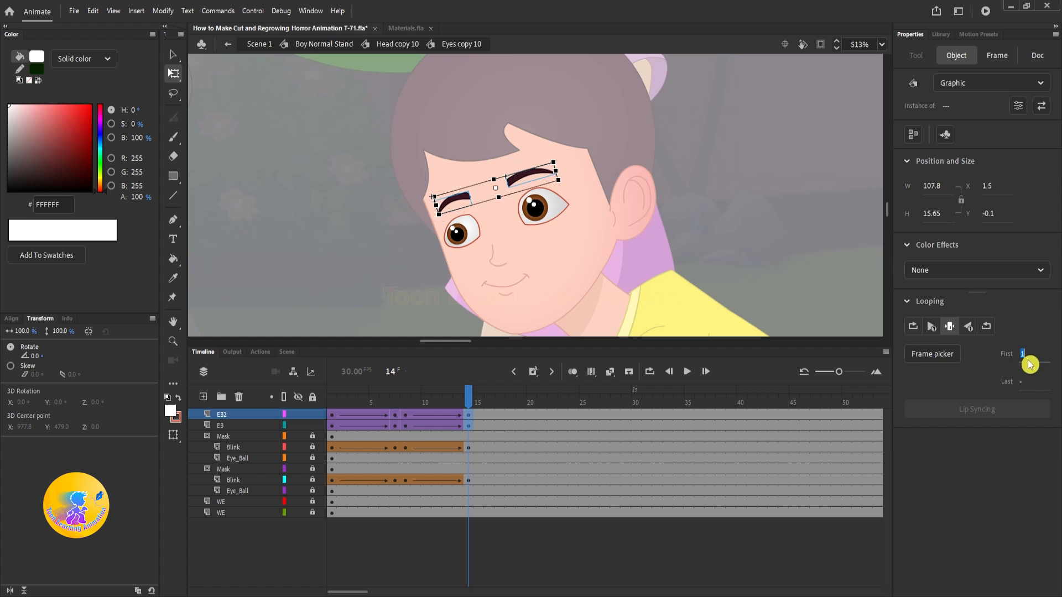
pyautogui.write('2')
# Step: Copy the EB2 and EB keyframes from frames 1 to 14 onto the second blink at frame 81, and return to Head copy 10
pyautogui.click(416, 400)
pyautogui.moveTo(467, 417); pyautogui.dragTo(331, 426)
pyautogui.moveTo(408, 422); pyautogui.dragTo(659, 426)
pyautogui.click(637, 400)
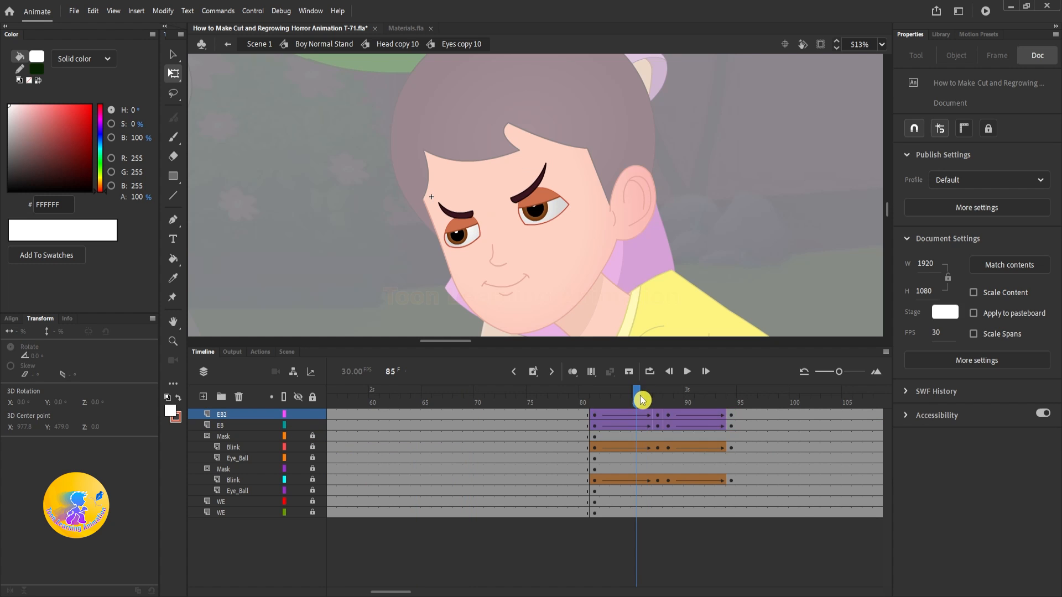
pyautogui.click(332, 399)
pyautogui.click(459, 211)
pyautogui.keyDown('shift'); pyautogui.click(530, 187); pyautogui.keyUp('shift')
pyautogui.press('v')
pyautogui.doubleClick(834, 200)
pyautogui.moveTo(758, 211); pyautogui.dragTo(776, 154)
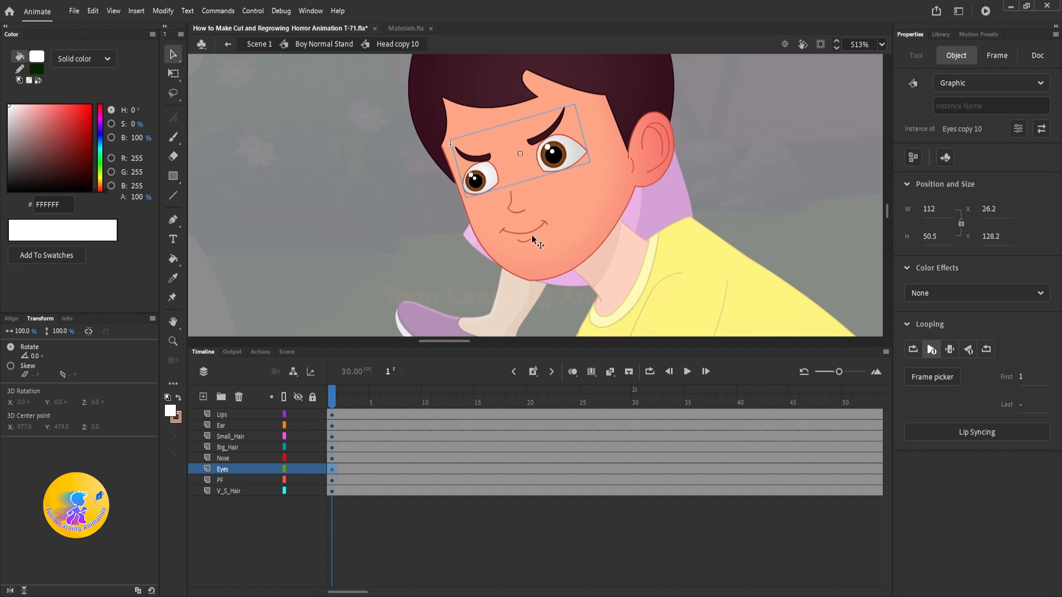
# Step: Open the Lips In copy symbol inside the boy's lips and break apart the mouth group on frame 1
pyautogui.scroll(4, 529, 228)
pyautogui.doubleClick(529, 227)
pyautogui.doubleClick(529, 226)
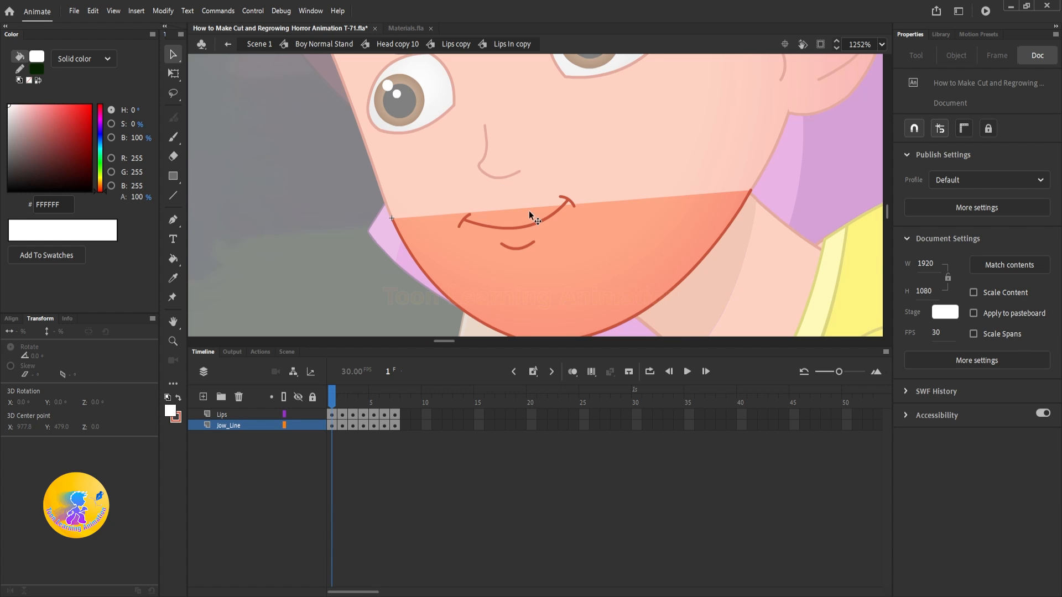
pyautogui.scroll(5, 528, 210)
pyautogui.moveTo(544, 127); pyautogui.dragTo(531, 127)
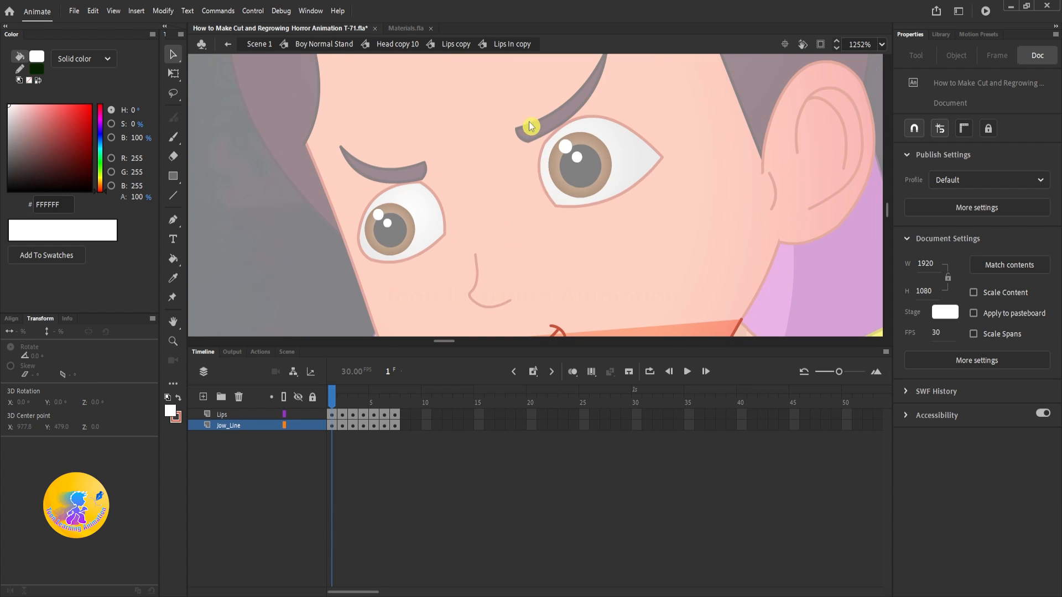
pyautogui.moveTo(516, 233); pyautogui.dragTo(533, 126)
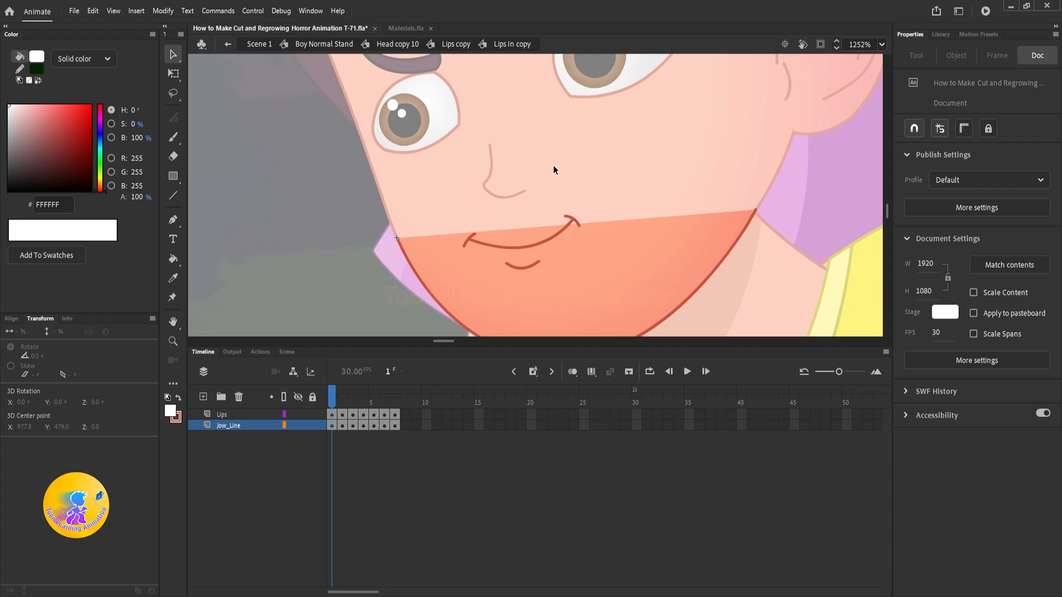
pyautogui.moveTo(553, 165); pyautogui.dragTo(538, 116)
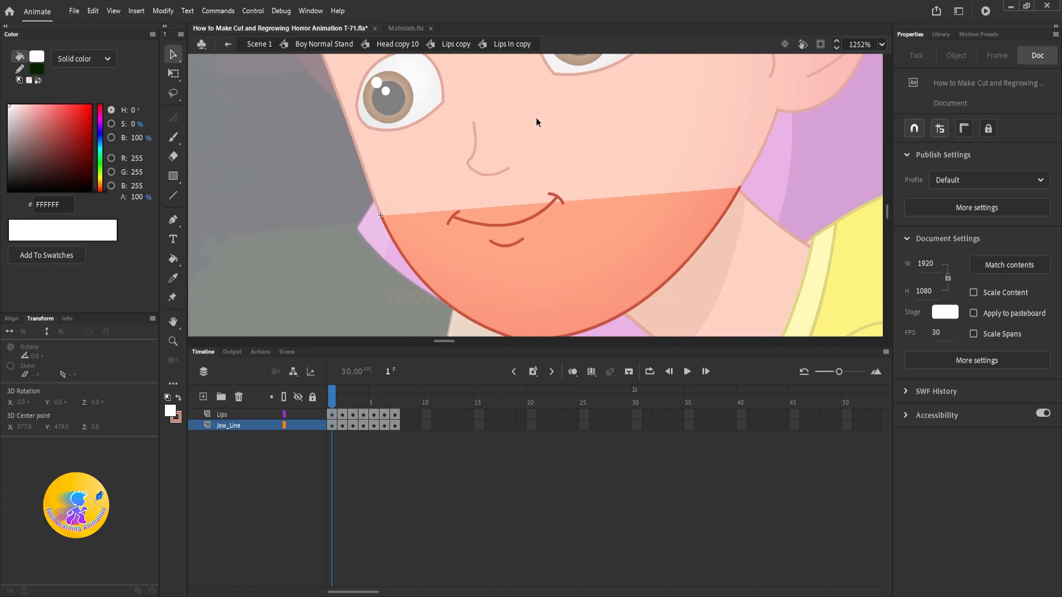
pyautogui.click(515, 226)
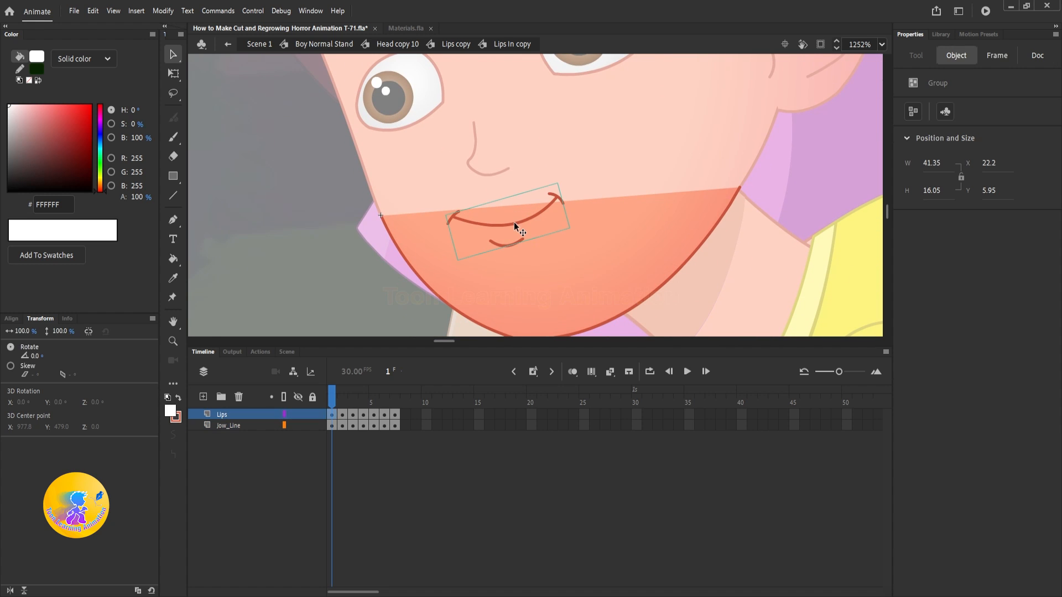
pyautogui.hotkey('ctrl', 'b')
pyautogui.press('Escape')
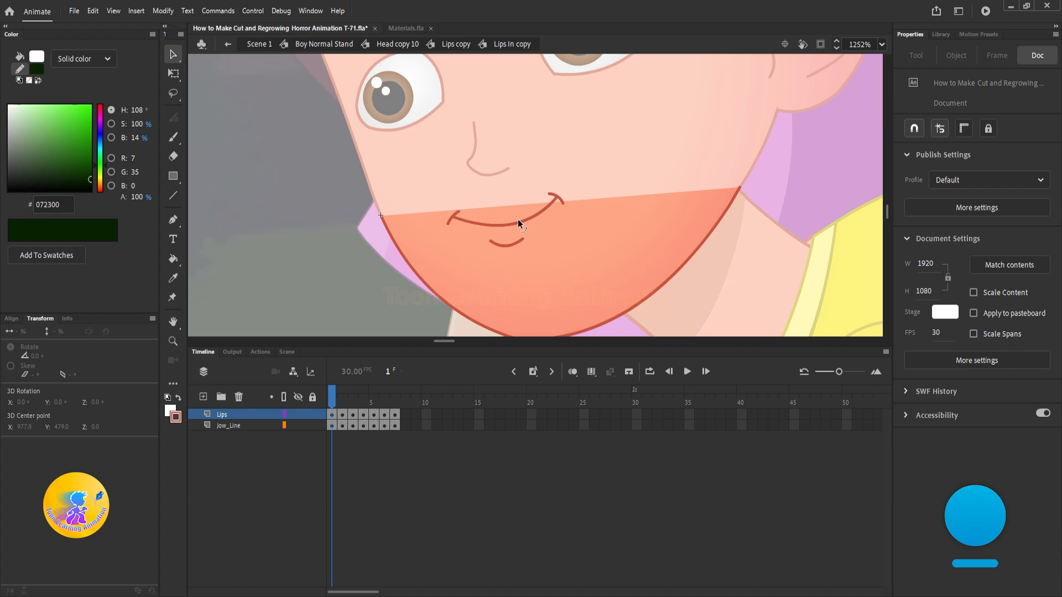
# Step: Delete the short strokes at both corners of the boy's smiling mouth
pyautogui.click(561, 201)
pyautogui.press('Delete')
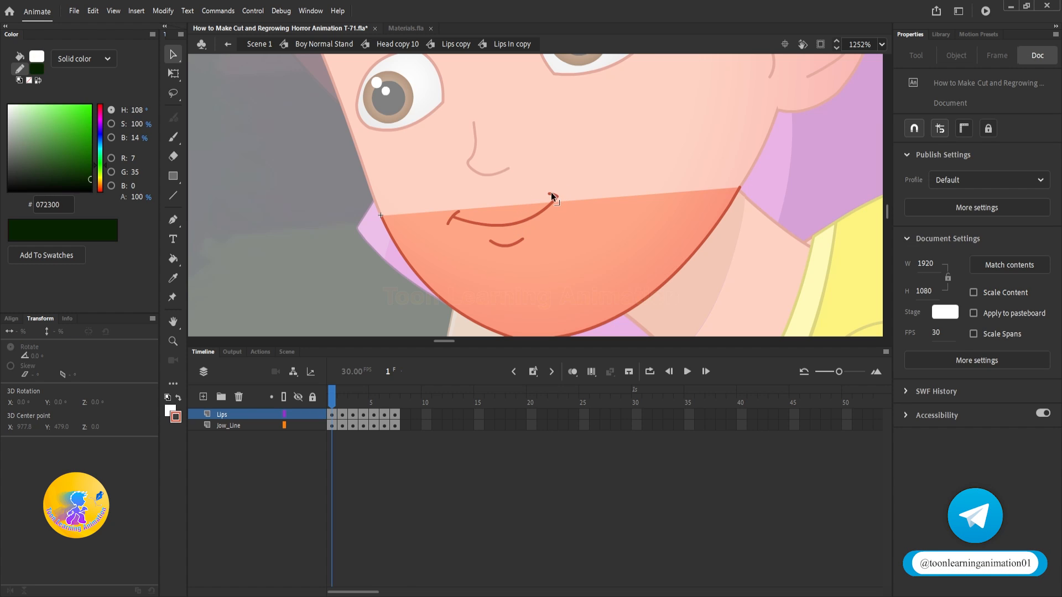
pyautogui.click(460, 213)
pyautogui.press('Delete')
# Step: Bend the mouth line and the small line below it upward so the smile becomes an angry frown
pyautogui.moveTo(519, 224)
pyautogui.mouseDown()
pyautogui.moveTo(499, 197)
pyautogui.moveTo(519, 213)
pyautogui.mouseUp()
pyautogui.click(509, 233)
pyautogui.keyDown('shift'); pyautogui.click(512, 192); pyautogui.keyUp('shift')
pyautogui.press('Escape')
pyautogui.scroll(-5, 500, 180)
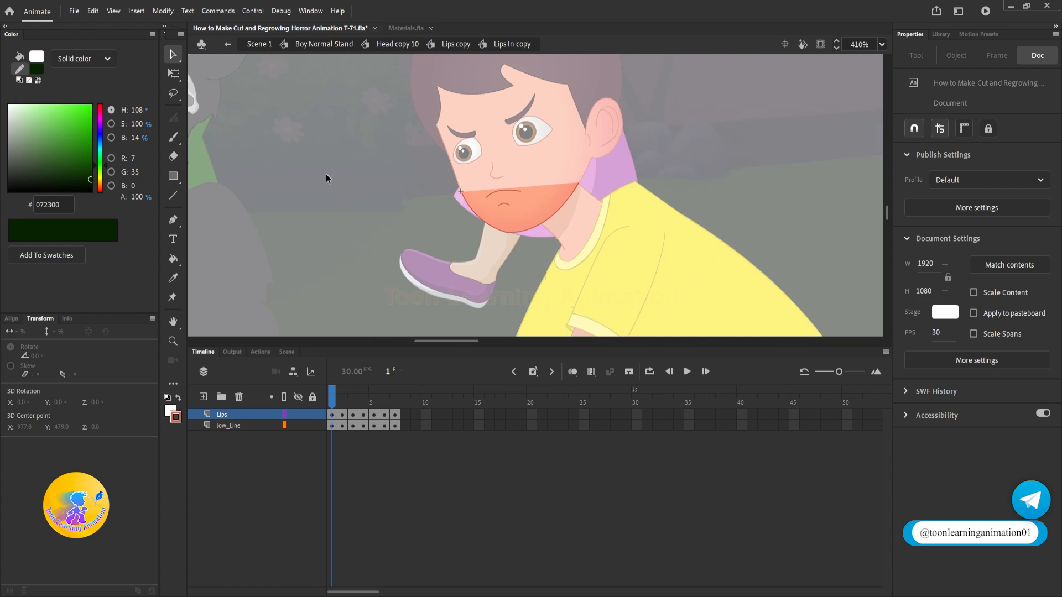
pyautogui.scroll(3, 500, 144)
pyautogui.scroll(-2, 507, 164)
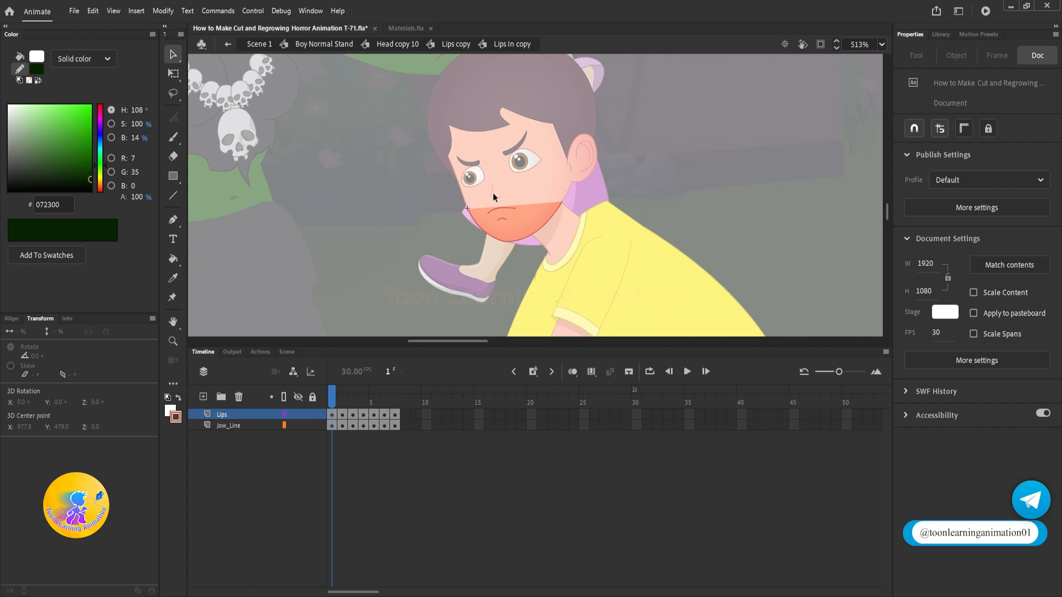
# Step: Leave the nested symbols back to Scene 1 and scrub the timeline back to frame 1
pyautogui.doubleClick(721, 149)
pyautogui.doubleClick(721, 150)
pyautogui.doubleClick(722, 149)
pyautogui.scroll(-6, 588, 163)
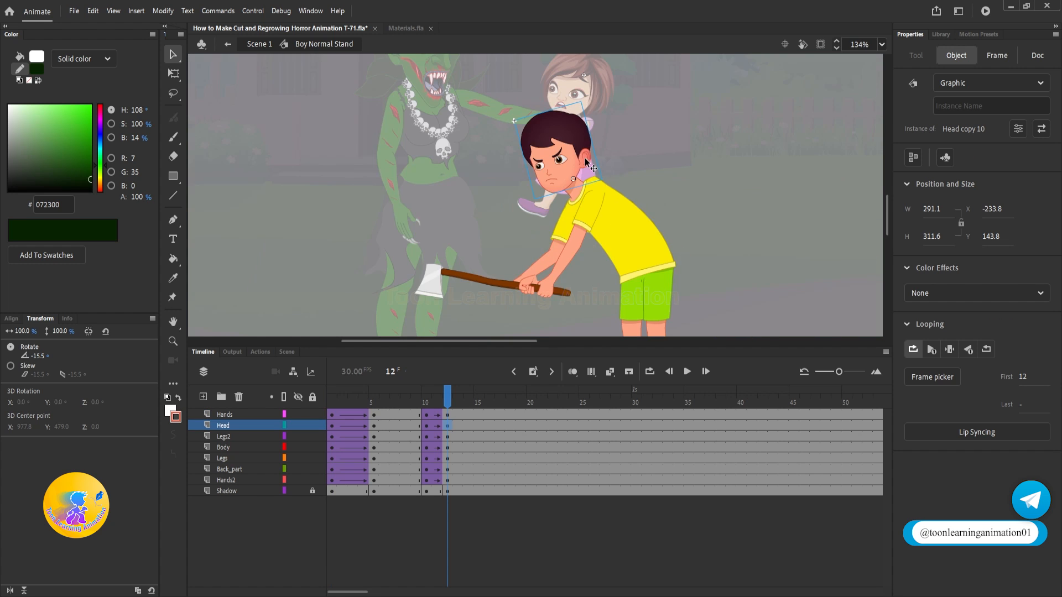
pyautogui.scroll(-3, 587, 163)
pyautogui.doubleClick(719, 192)
pyautogui.moveTo(479, 398); pyautogui.dragTo(332, 397)
pyautogui.click(698, 180)
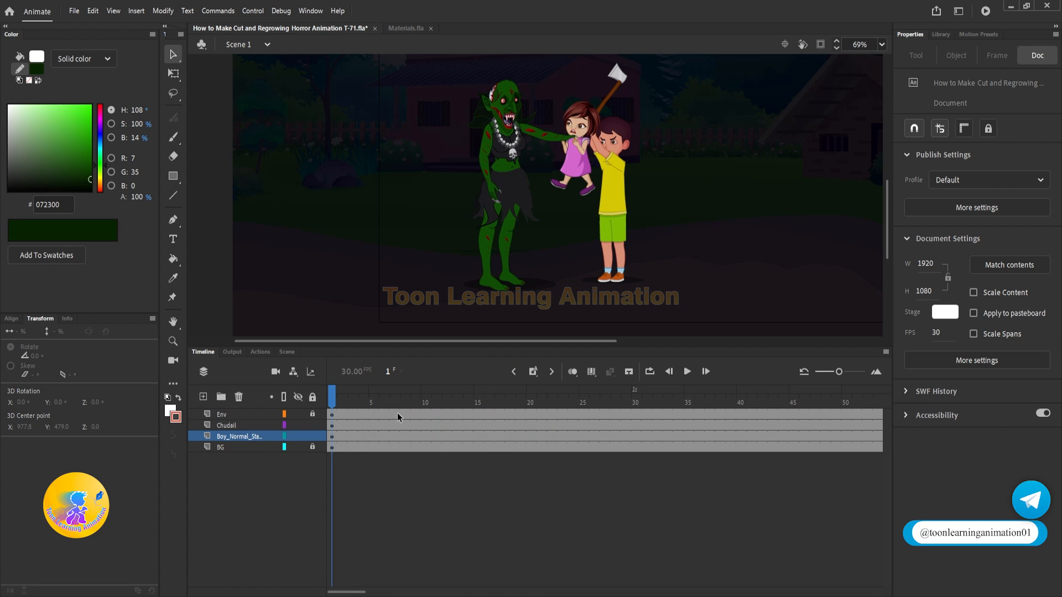
# Step: Try moving the boy farther from the girl in Scene 1, and check the axe swing between frames 1 and 11
pyautogui.moveTo(616, 222); pyautogui.dragTo(656, 221)
pyautogui.click(363, 397)
pyautogui.moveTo(363, 397); pyautogui.dragTo(436, 397)
pyautogui.click(654, 51)
pyautogui.scroll(4, 594, 164)
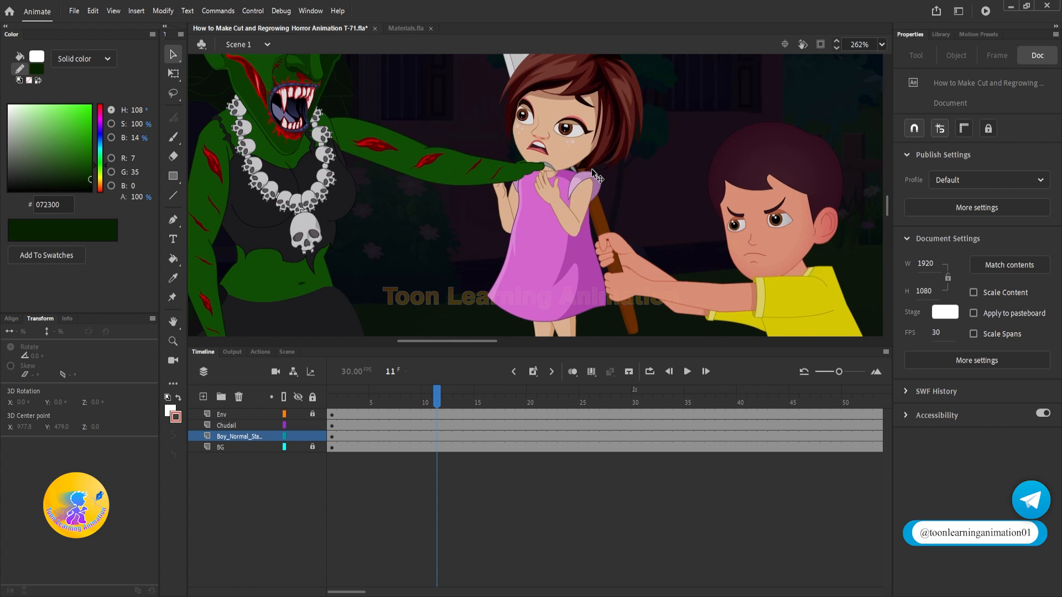
pyautogui.scroll(-2, 748, 203)
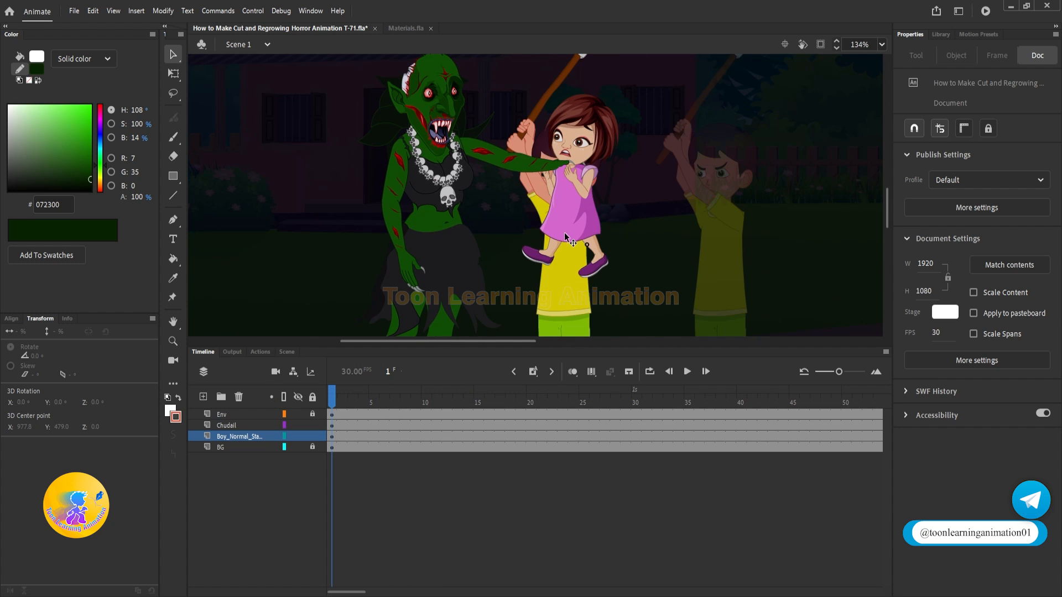
pyautogui.moveTo(565, 236); pyautogui.dragTo(658, 237)
pyautogui.moveTo(357, 394); pyautogui.dragTo(427, 396)
pyautogui.click(590, 170)
# Step: Open the boy's nested raised-arm symbol at its frame 5 and scale the axe down to about 69 %
pyautogui.doubleClick(629, 230)
pyautogui.press('q')
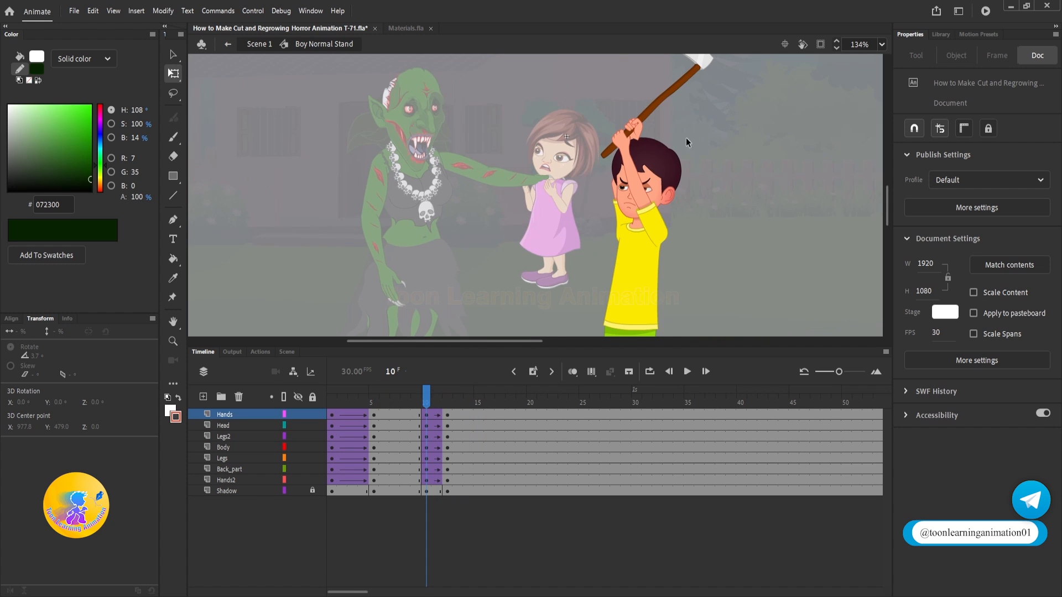
pyautogui.doubleClick(636, 128)
pyautogui.doubleClick(635, 128)
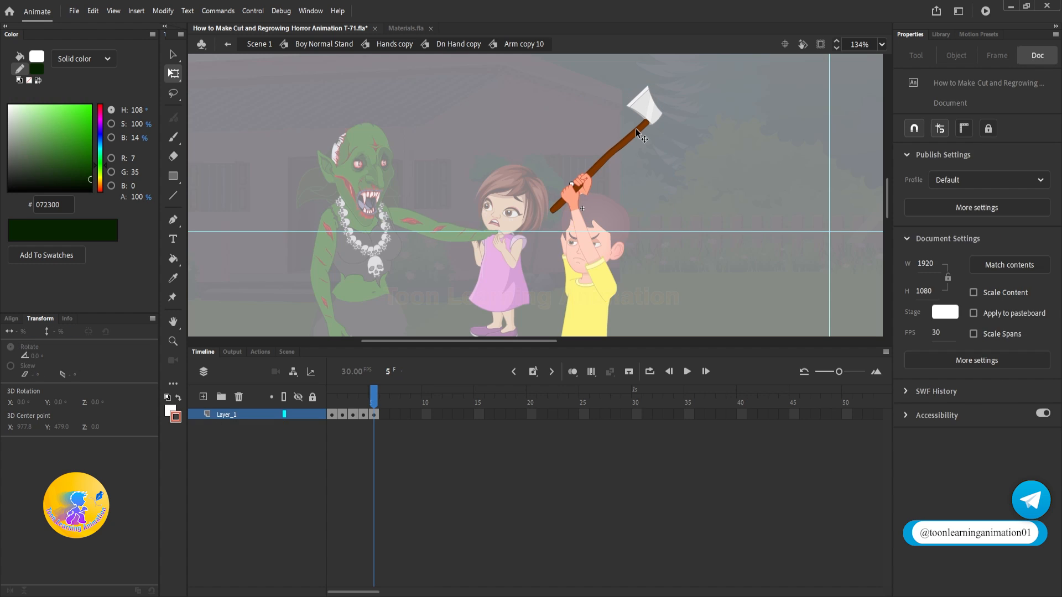
pyautogui.doubleClick(635, 128)
pyautogui.scroll(2, 650, 139)
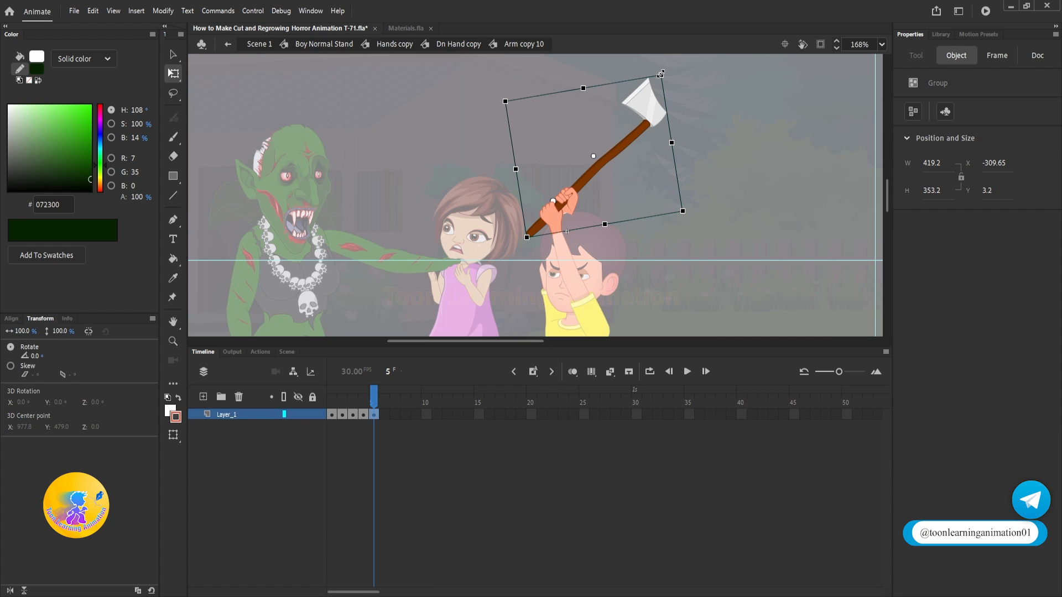
pyautogui.moveTo(660, 73); pyautogui.dragTo(567, 133)
pyautogui.scroll(2, 624, 133)
pyautogui.scroll(-3, 576, 158)
pyautogui.scroll(5, 563, 146)
pyautogui.scroll(-2, 553, 141)
pyautogui.click(486, 148)
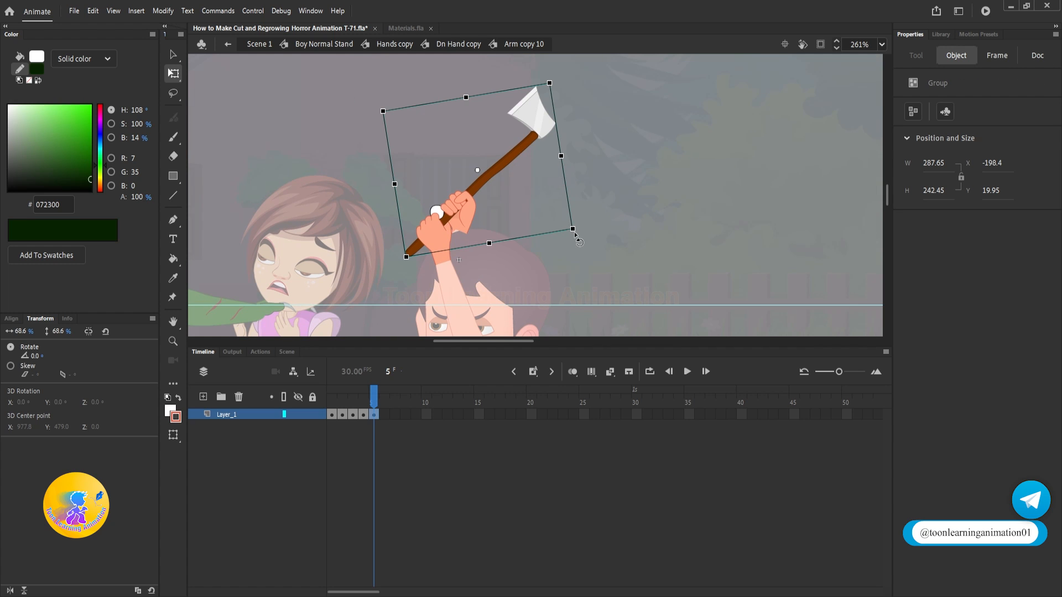
# Step: Enlarge the axe to about 84 % and reposition it in the boy's hands, finishing back in Scene 1
pyautogui.moveTo(576, 239); pyautogui.dragTo(598, 239)
pyautogui.moveTo(500, 167); pyautogui.dragTo(514, 158)
pyautogui.scroll(-3, 514, 158)
pyautogui.press('v')
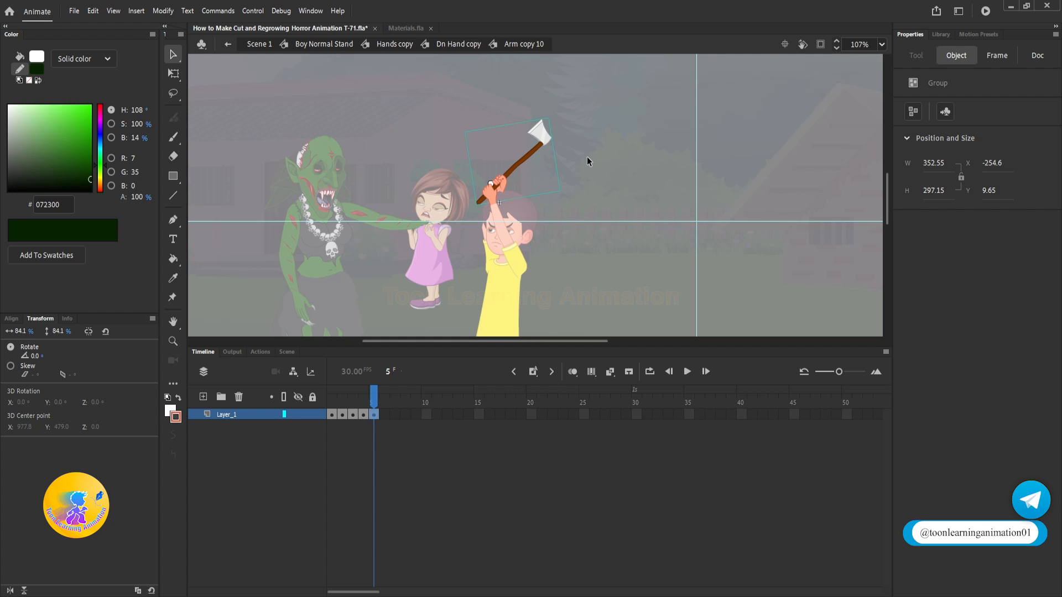
pyautogui.doubleClick(587, 157)
pyautogui.doubleClick(590, 157)
pyautogui.click(595, 157)
pyautogui.doubleClick(596, 157)
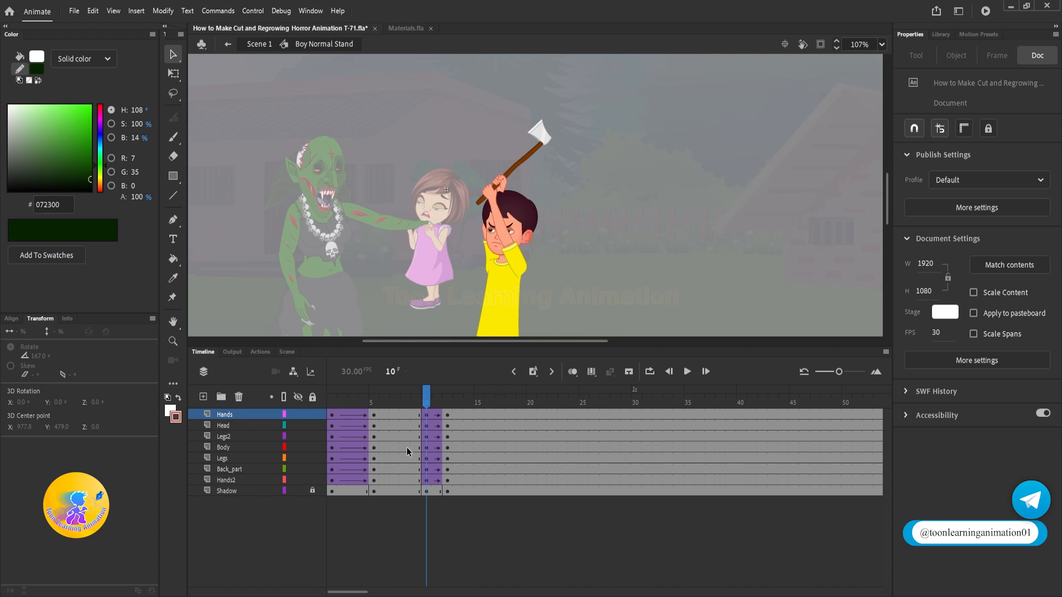
pyautogui.doubleClick(651, 252)
# Step: Move the boy slightly away from the girl in Scene 1, checking the axe's reach to the witch's forearm between frames 1 and 11
pyautogui.moveTo(333, 401); pyautogui.dragTo(456, 410)
pyautogui.moveTo(426, 413); pyautogui.dragTo(191, 374)
pyautogui.click(605, 230)
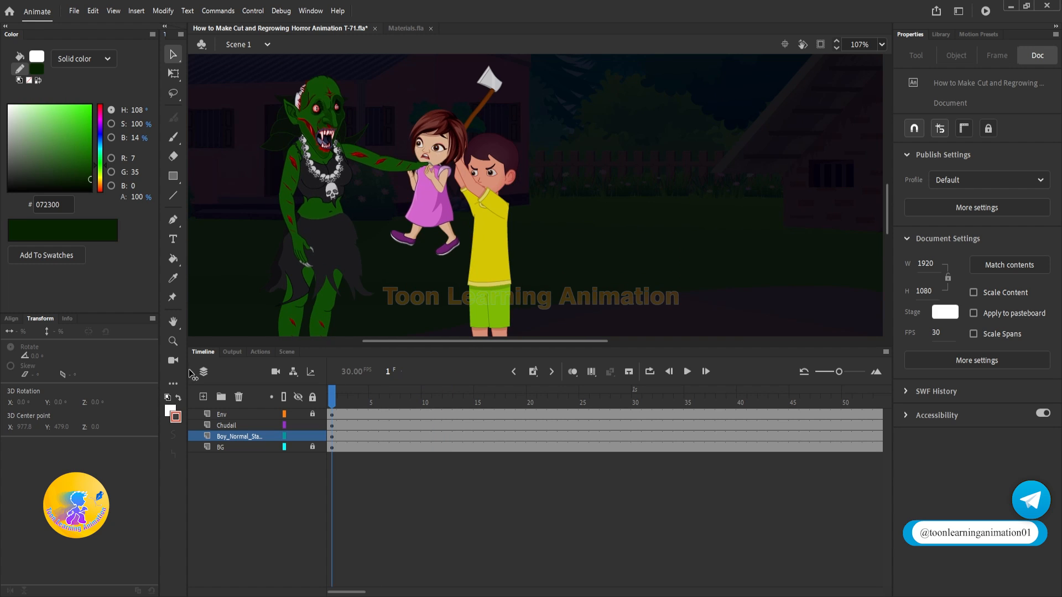
pyautogui.moveTo(348, 394); pyautogui.dragTo(440, 401)
pyautogui.click(469, 112)
pyautogui.scroll(4, 401, 142)
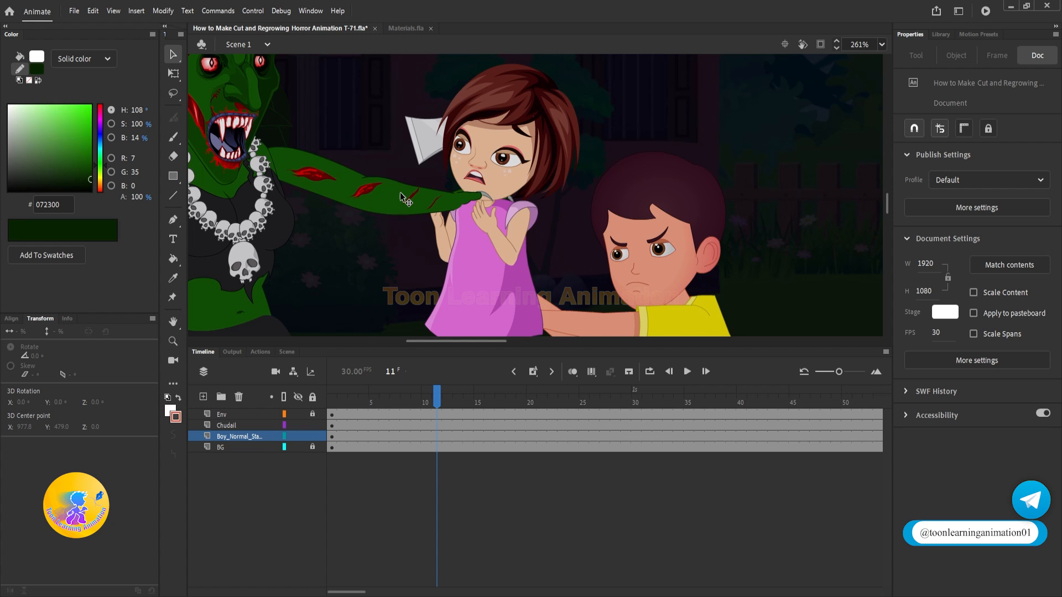
pyautogui.moveTo(437, 395); pyautogui.dragTo(440, 400)
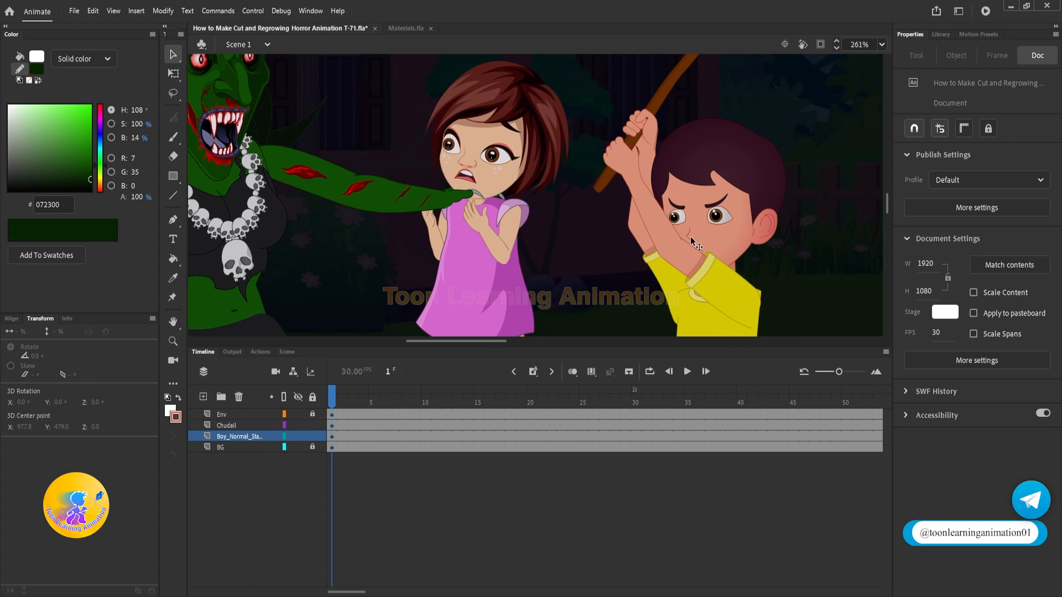
pyautogui.click(467, 187)
pyautogui.hotkey('ctrl', '2')
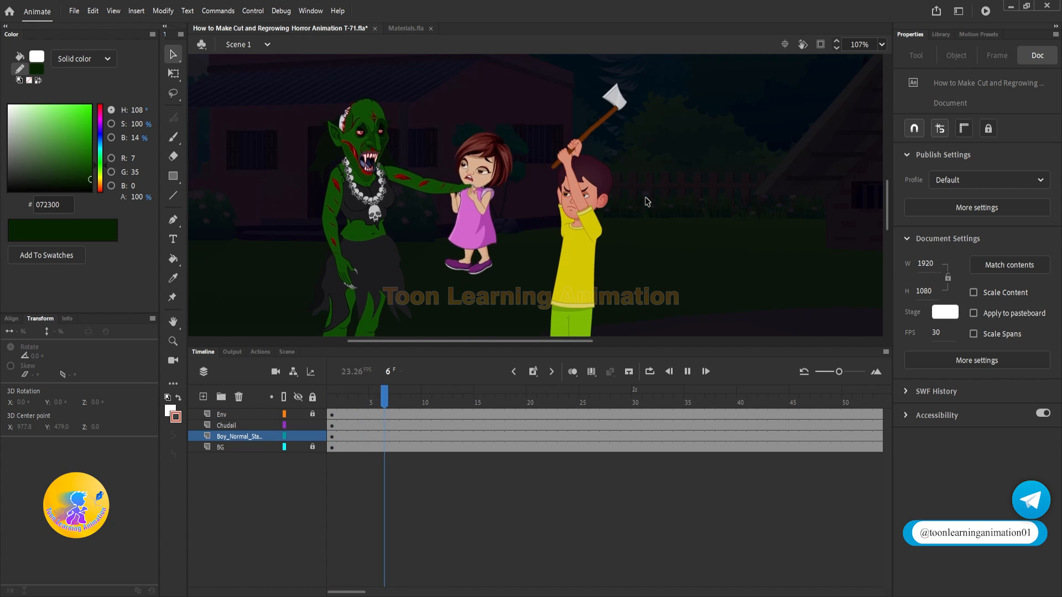
pyautogui.click(386, 409)
pyautogui.moveTo(385, 410); pyautogui.dragTo(332, 399)
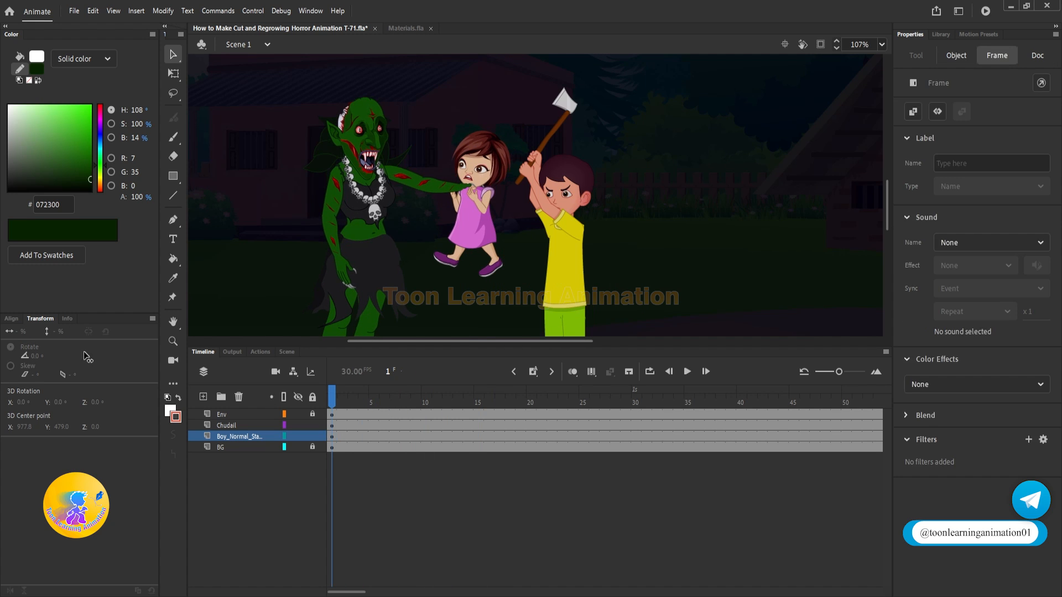
# Step: Remove the boy from frame 1 and paste him in place at frame 50 of his own layer
pyautogui.click(688, 273)
pyautogui.click(574, 255)
pyautogui.press('Delete')
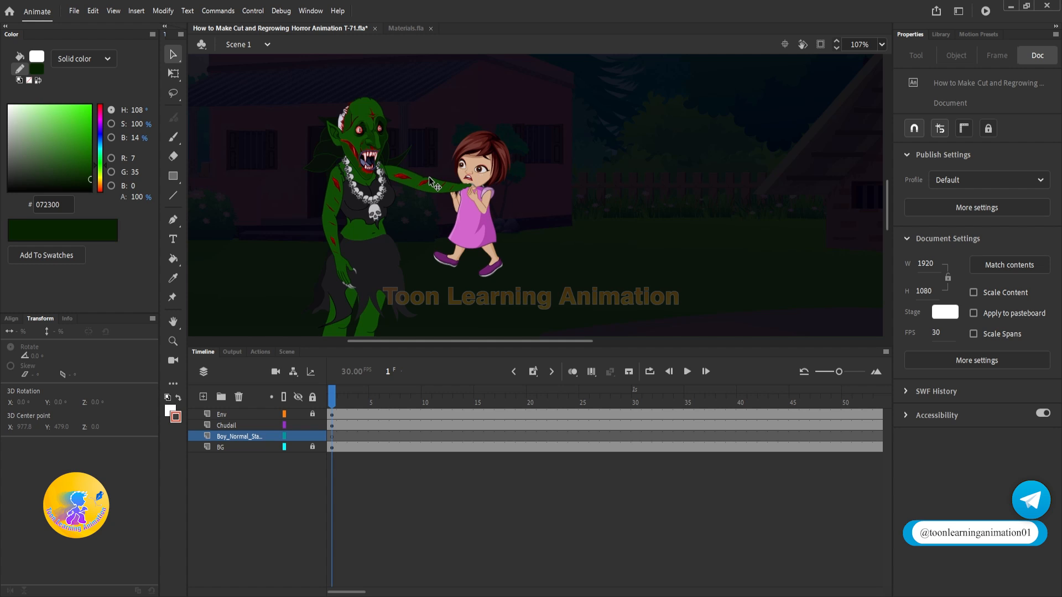
pyautogui.press('Return')
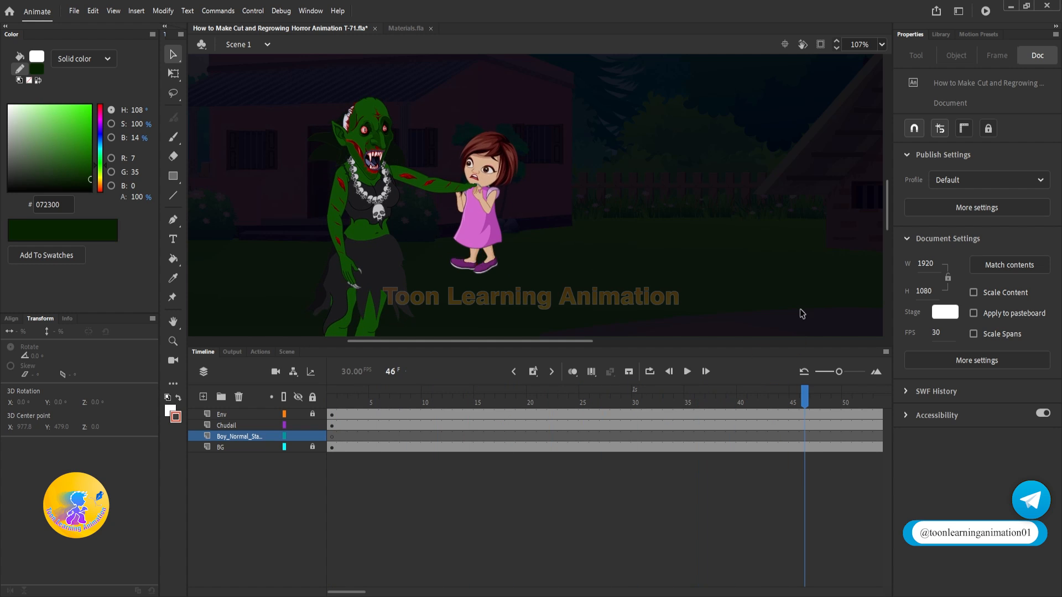
pyautogui.click(847, 436)
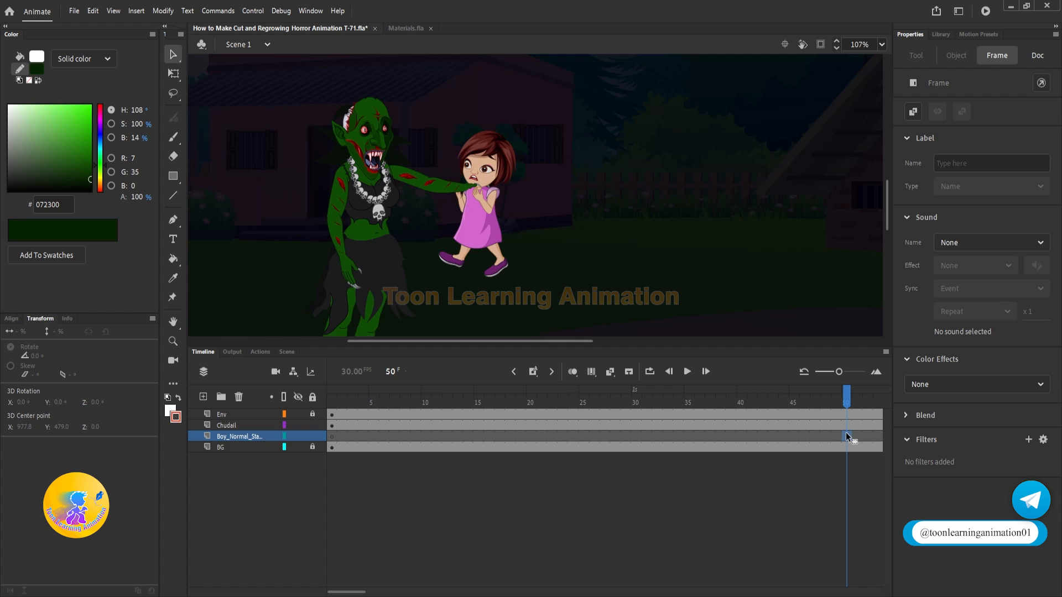
pyautogui.hotkey('ctrl', 'shift', 'v')
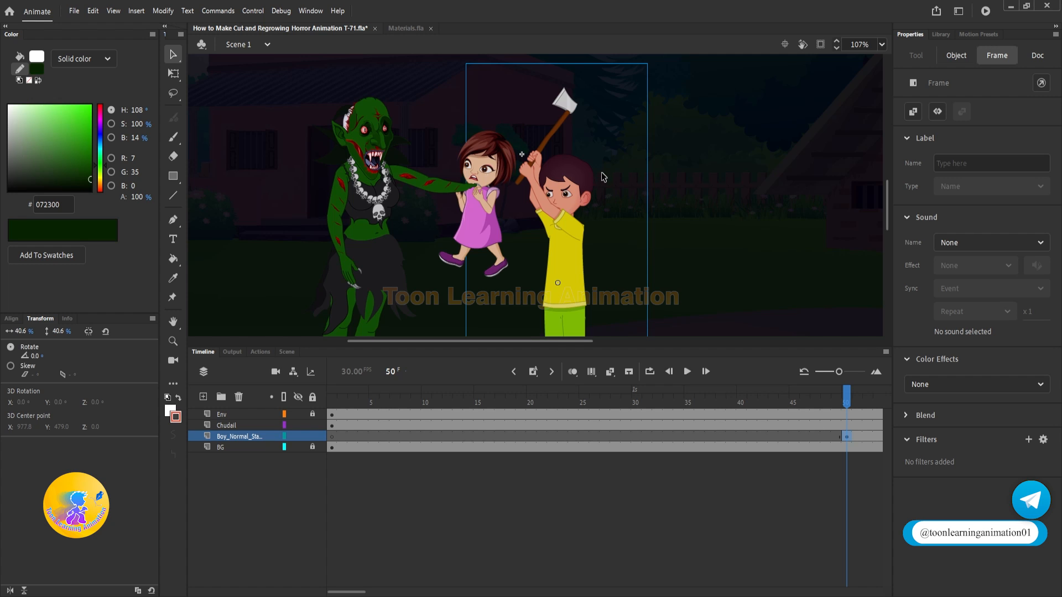
pyautogui.click(850, 396)
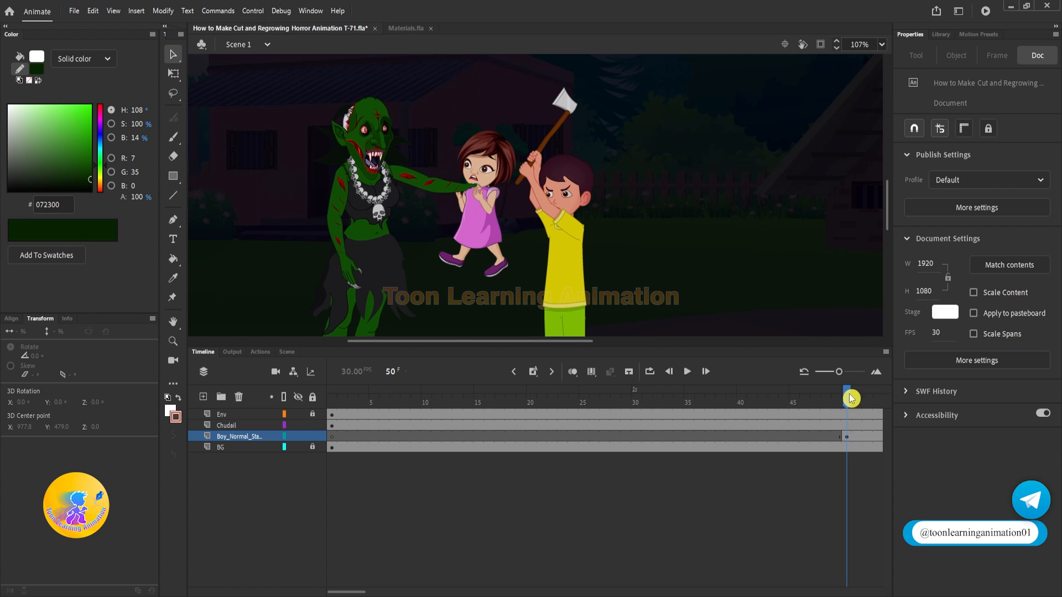
# Step: Play the scene from frame 50 and scrub to frame 60 to check where the axe meets the witch's arm
pyautogui.press('Return')
pyautogui.click(478, 365)
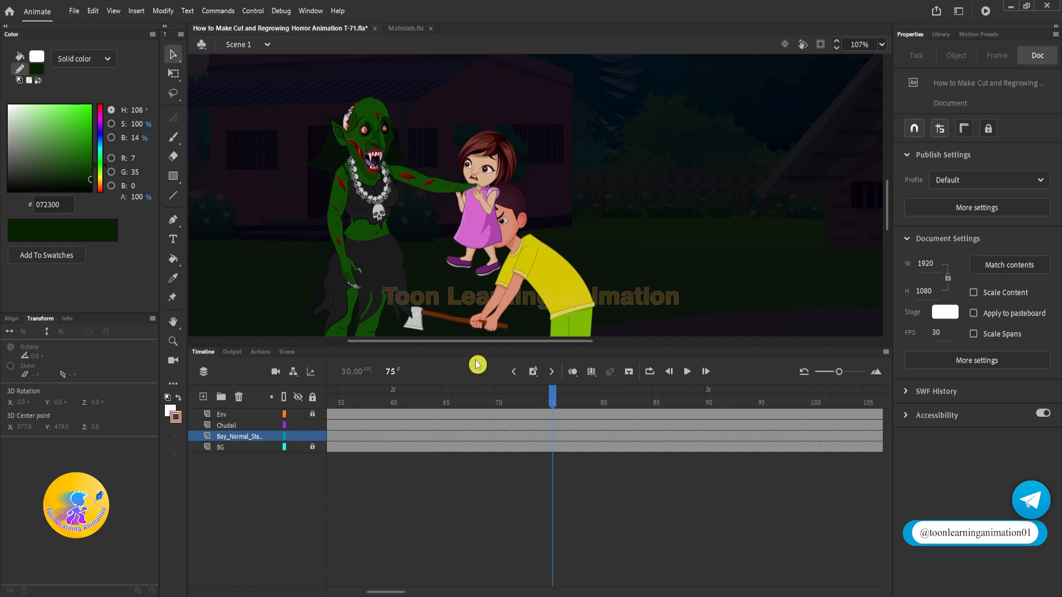
pyautogui.moveTo(528, 403); pyautogui.dragTo(649, 394)
pyautogui.scroll(2, 447, 189)
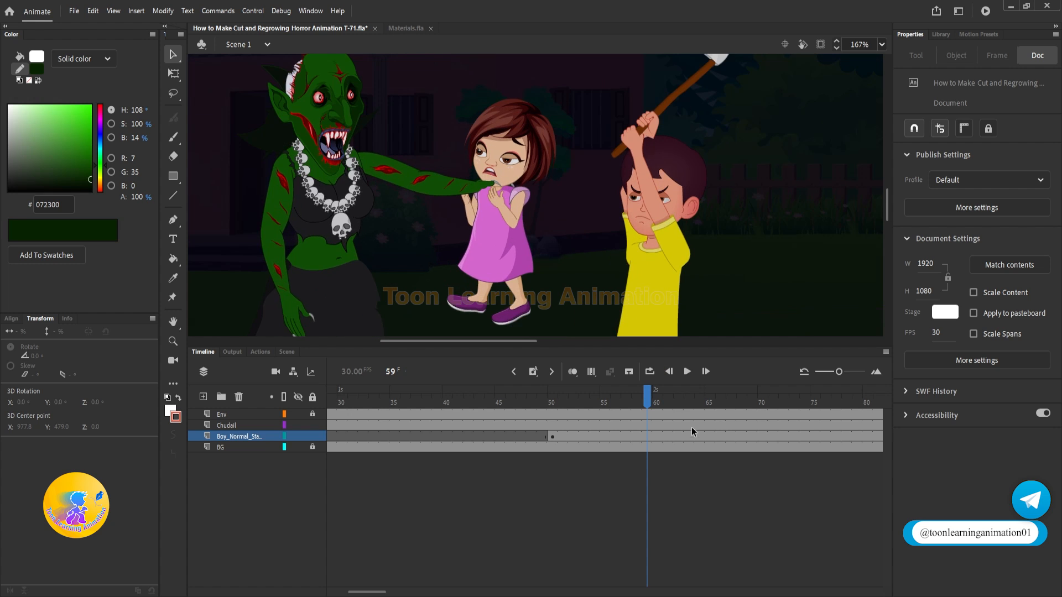
pyautogui.click(659, 397)
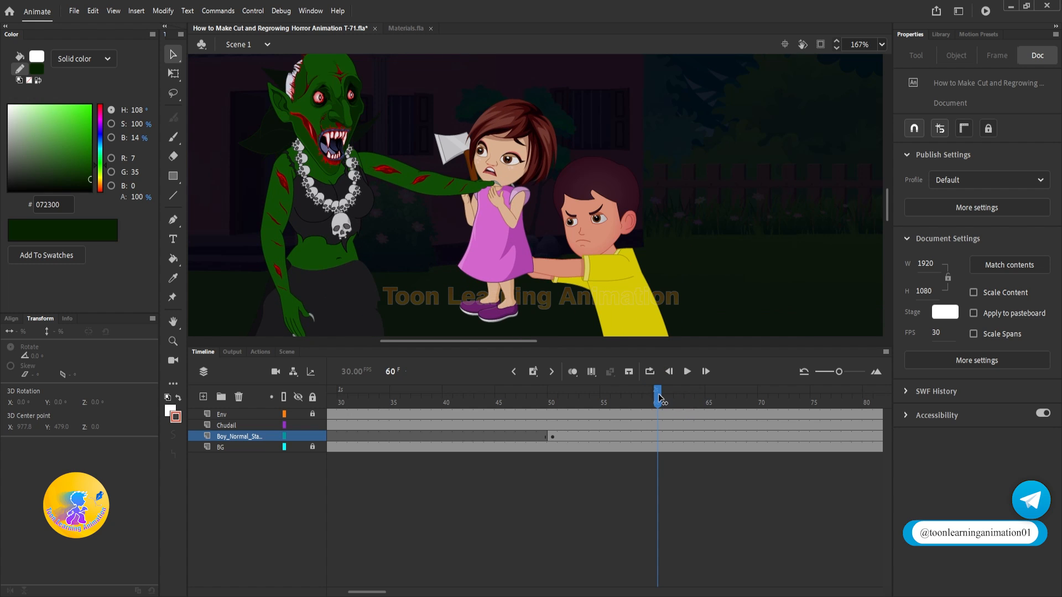
pyautogui.moveTo(434, 190); pyautogui.dragTo(434, 178)
# Step: Open the witch's NC LHand2 symbol and extend the frames of all four layers beyond frame 50, then return to New Chudail Stand
pyautogui.doubleClick(437, 184)
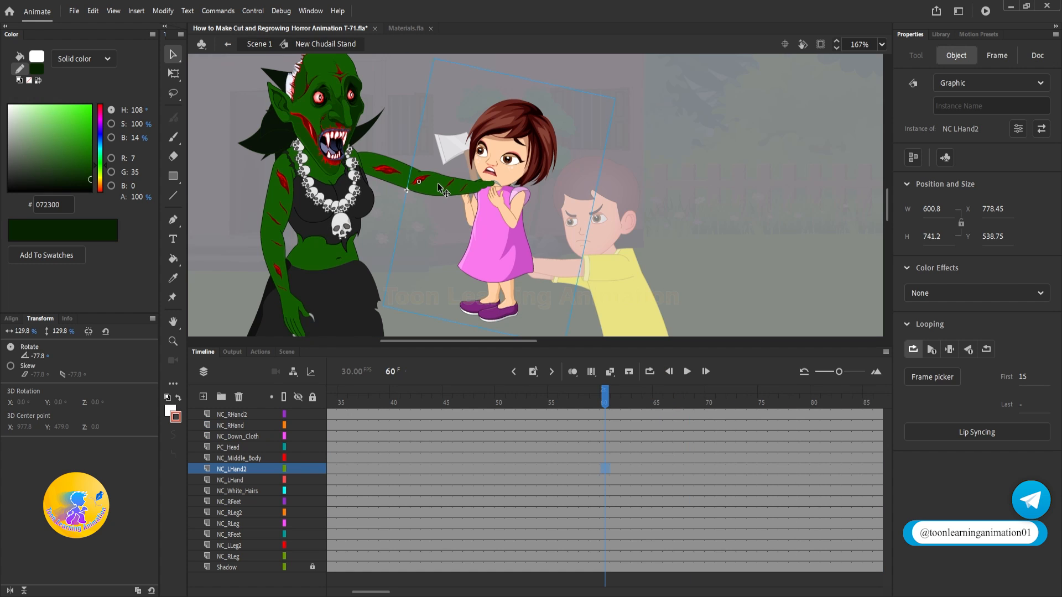
pyautogui.click(627, 378)
pyautogui.doubleClick(449, 188)
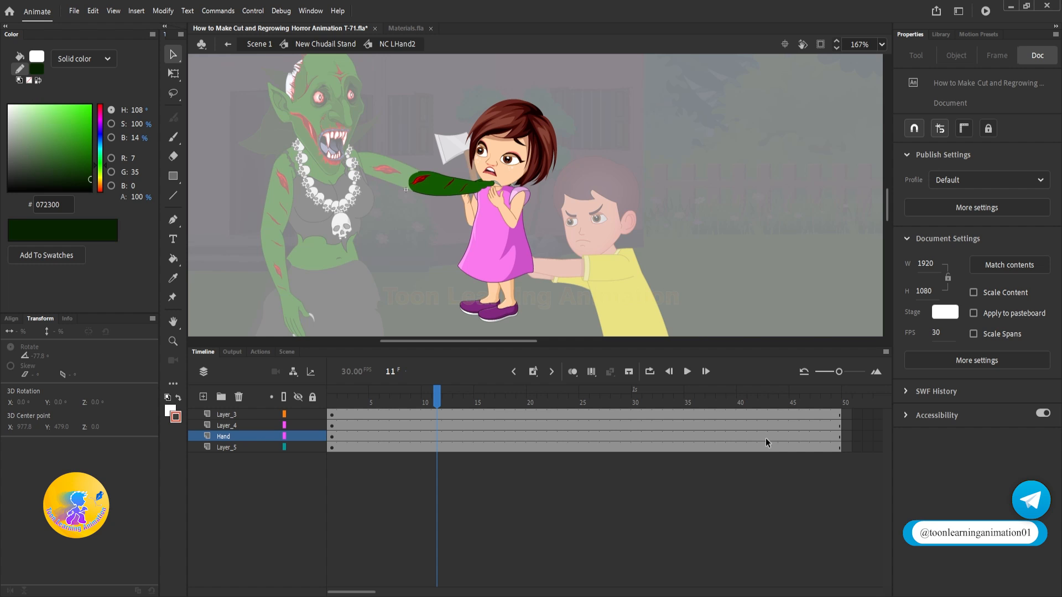
pyautogui.moveTo(836, 415); pyautogui.dragTo(304, 479)
pyautogui.moveTo(384, 389); pyautogui.dragTo(358, 408)
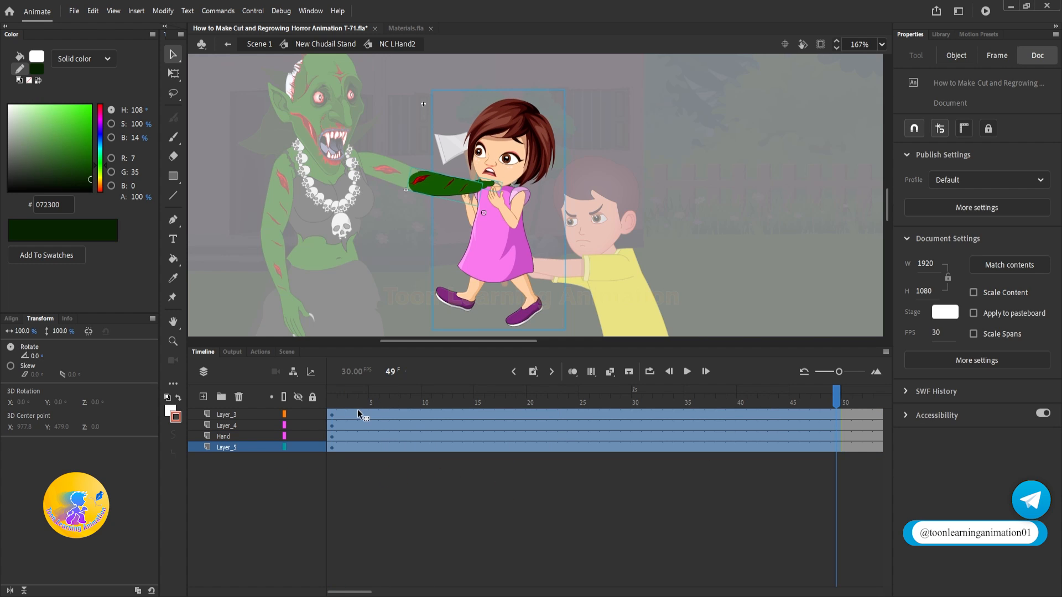
pyautogui.doubleClick(704, 192)
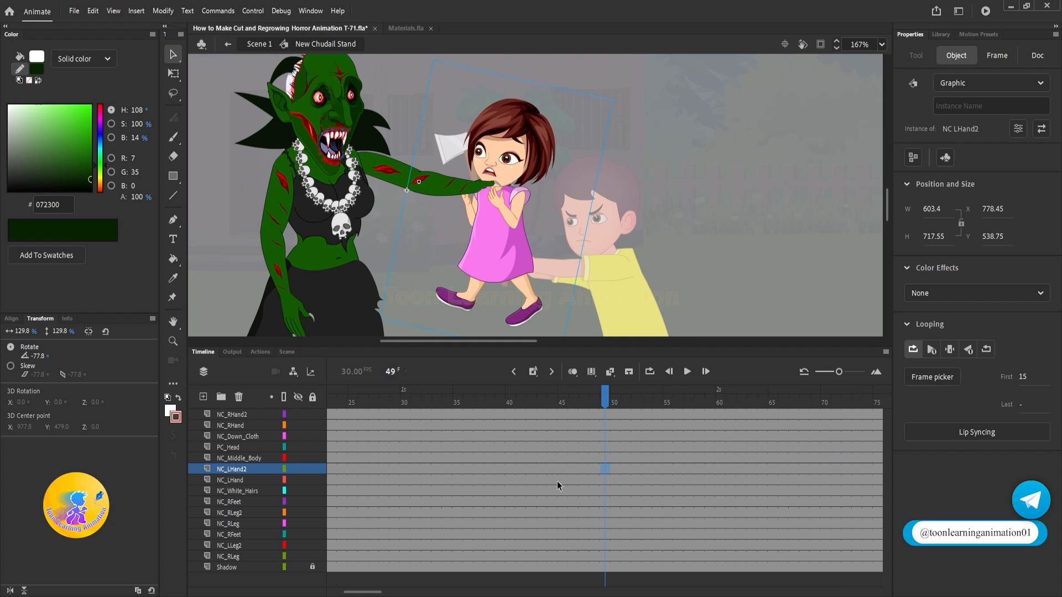
# Step: Select the frames of all the witch's layers from NC_RHand2 through Shadow, then move the playhead to frame 60
pyautogui.click(241, 416)
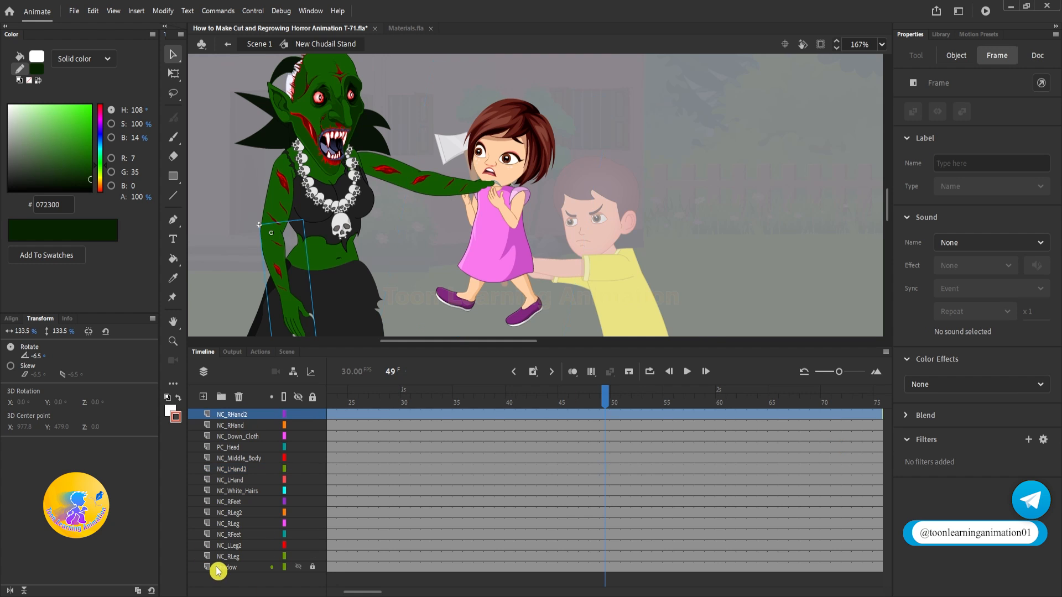
pyautogui.keyDown('shift'); pyautogui.click(213, 566); pyautogui.keyUp('shift')
pyautogui.rightClick(509, 506)
pyautogui.click(613, 440)
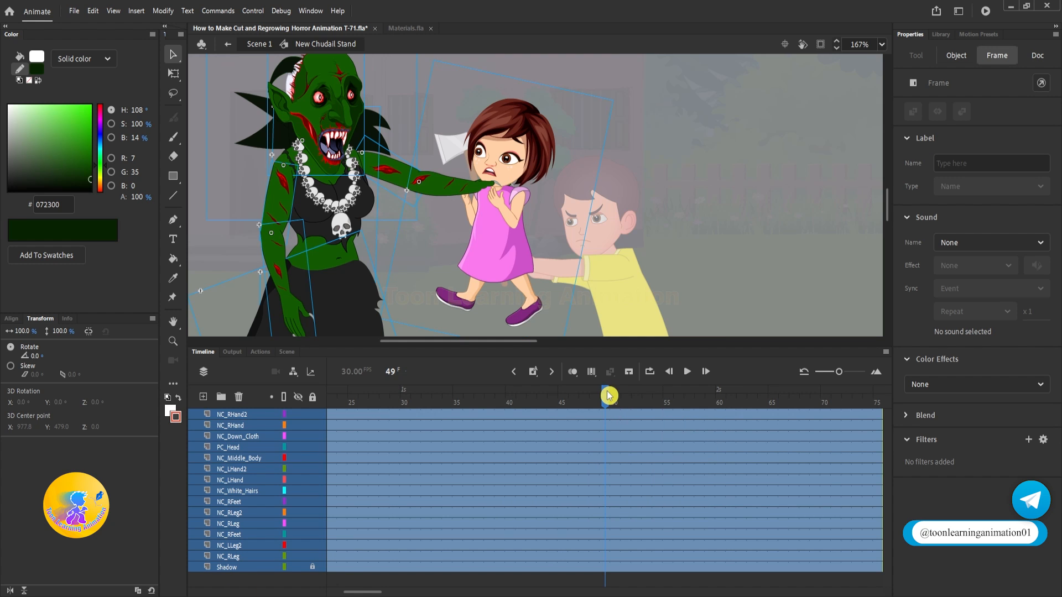
pyautogui.moveTo(606, 394); pyautogui.dragTo(721, 396)
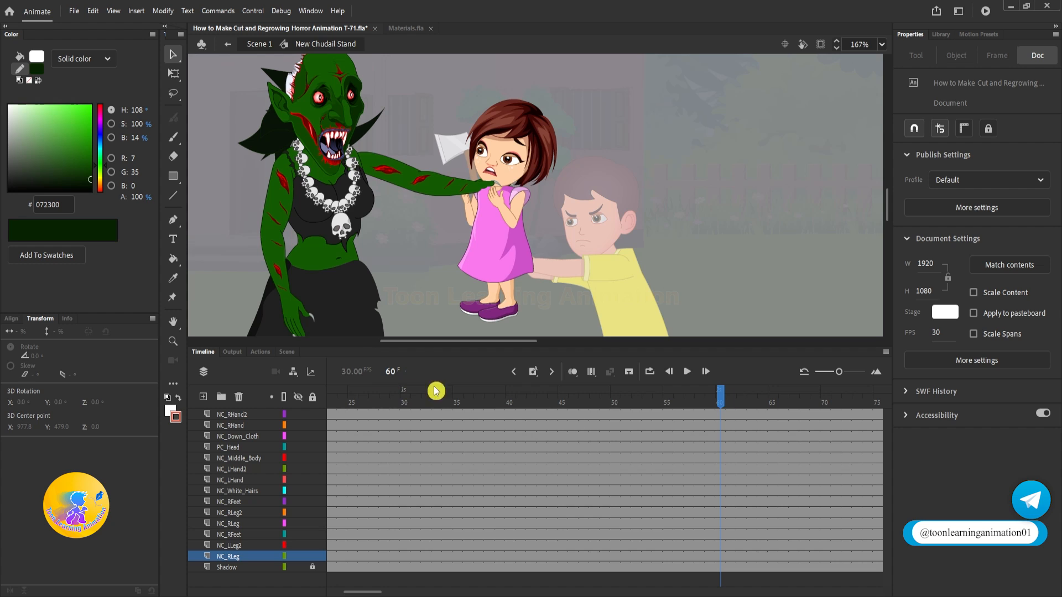
# Step: Open NC LHand2 at frame 60 and add a keyframe on Layer_3 for the forearm, undoing the trial move of the arm
pyautogui.doubleClick(452, 183)
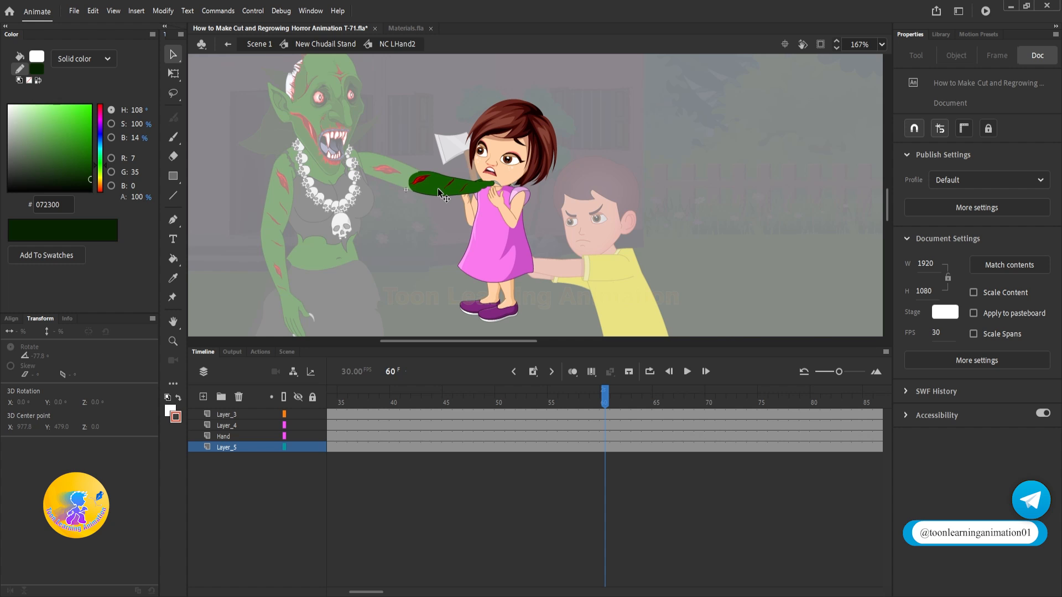
pyautogui.scroll(2, 419, 175)
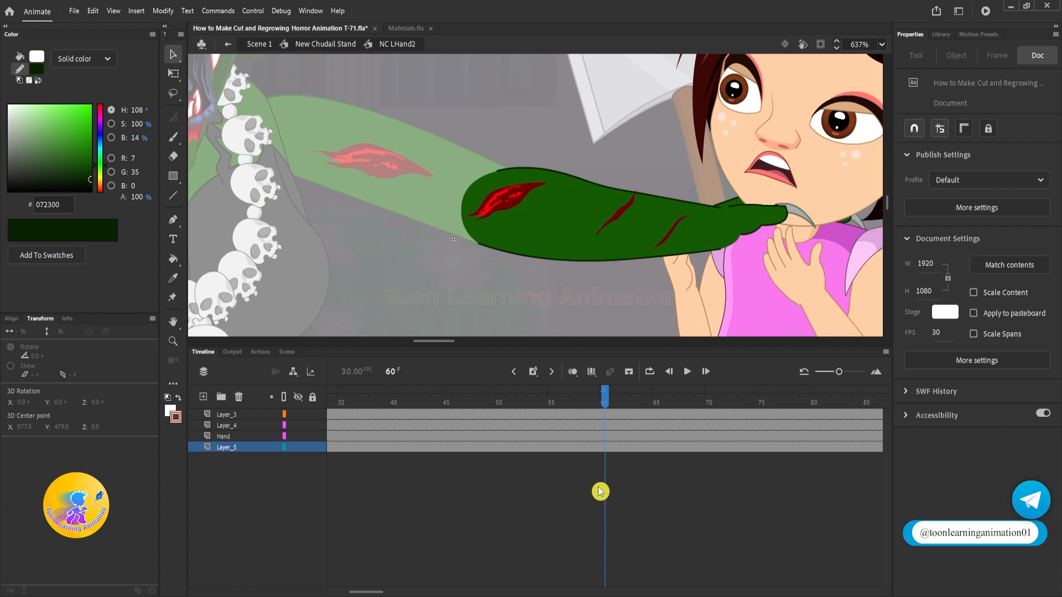
pyautogui.click(556, 231)
pyautogui.moveTo(563, 217); pyautogui.dragTo(552, 158)
pyautogui.hotkey('ctrl', 'z')
pyautogui.moveTo(667, 270); pyautogui.dragTo(566, 248)
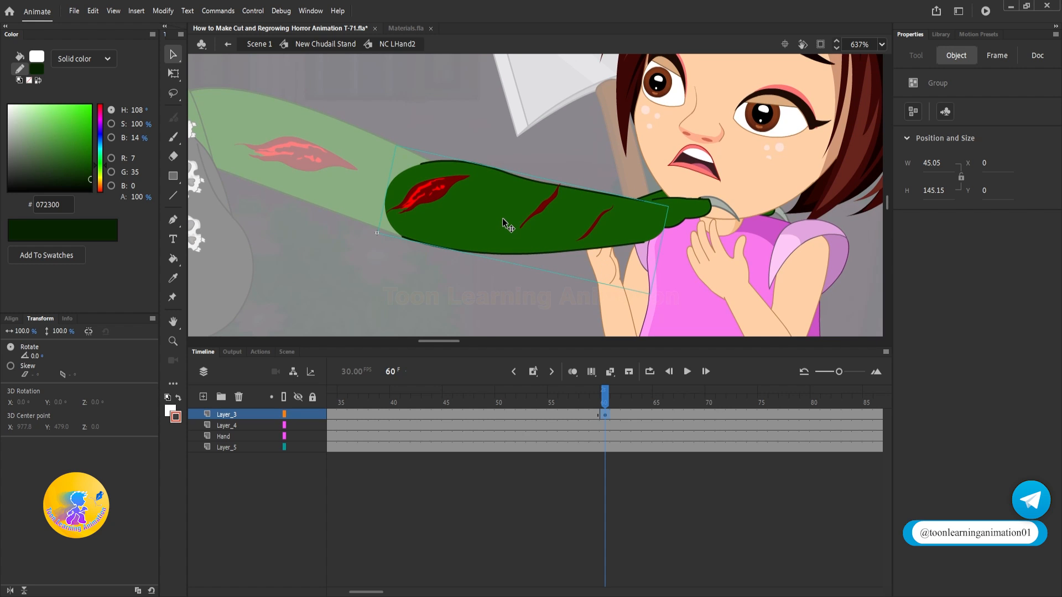
# Step: Break apart the green forearm group at frame 60 into an editable shape
pyautogui.hotkey('ctrl', 'a')
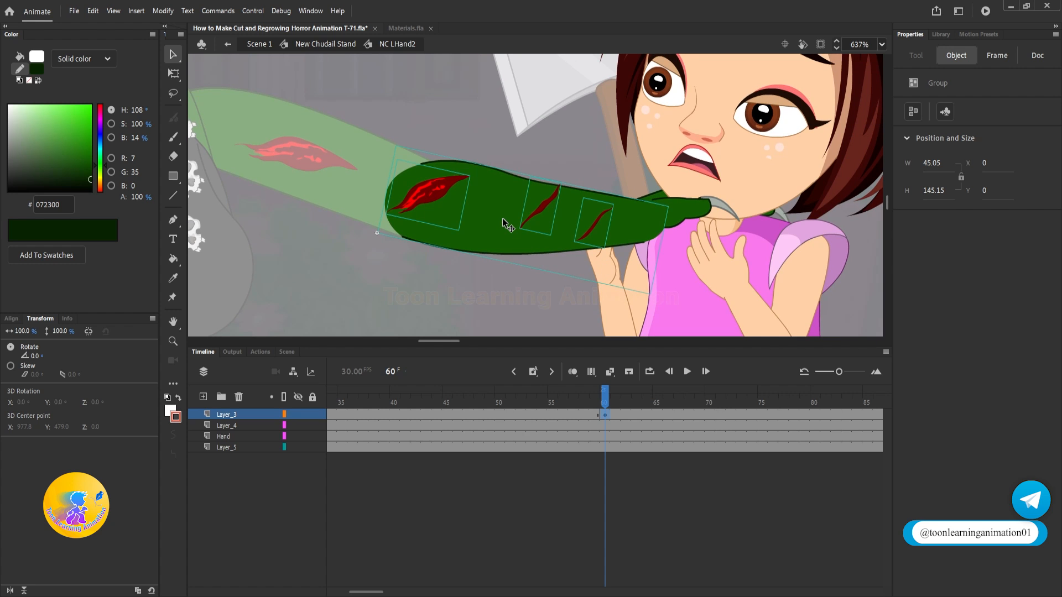
pyautogui.click(490, 270)
pyautogui.click(500, 232)
pyautogui.scroll(3, 418, 189)
pyautogui.hotkey('ctrl', 'b')
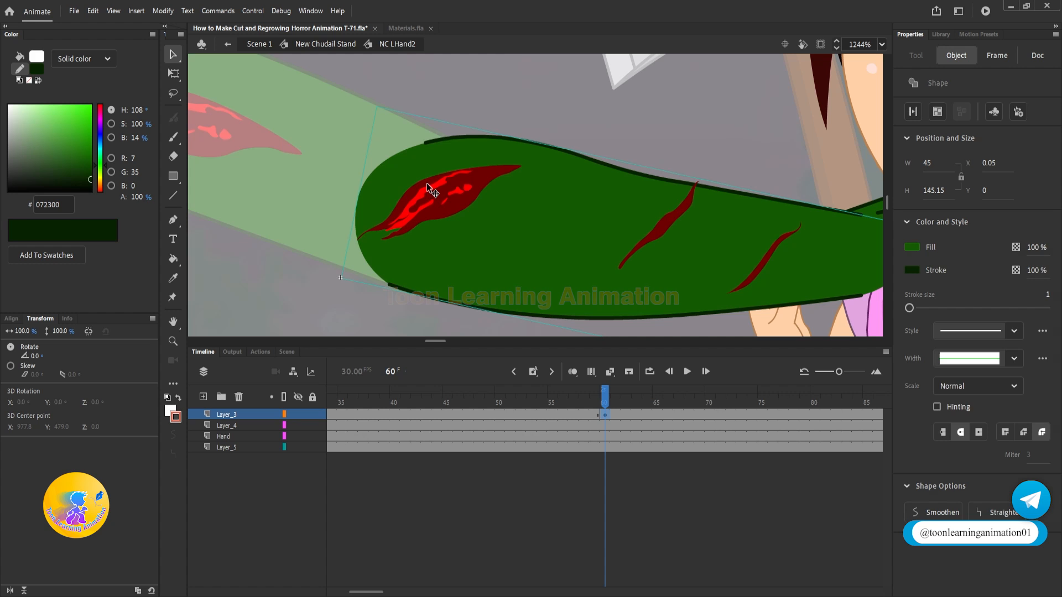
pyautogui.click(426, 183)
pyautogui.moveTo(475, 195); pyautogui.dragTo(489, 186)
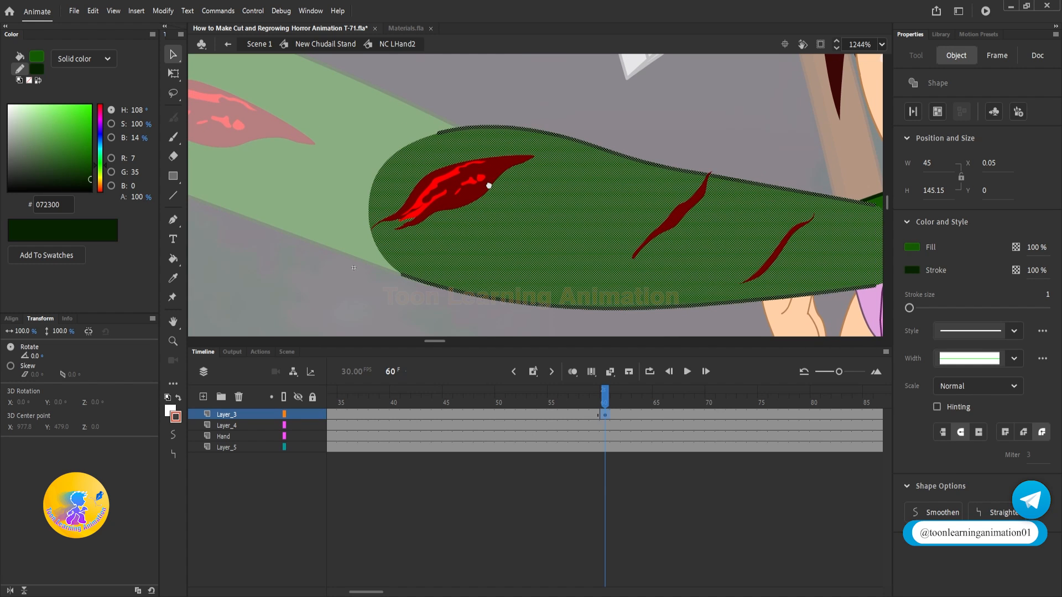
pyautogui.click(517, 109)
# Step: Draw a dark green line across the forearm's open elbow end with the Line tool and bend it outward toward the rounded edge
pyautogui.click(173, 195)
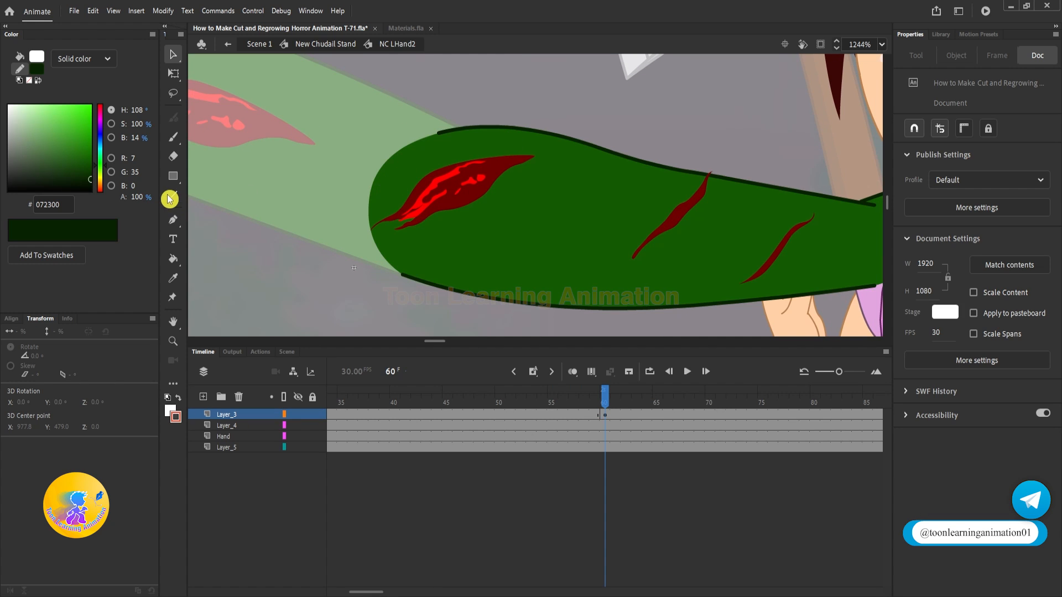
pyautogui.moveTo(440, 133); pyautogui.dragTo(403, 274)
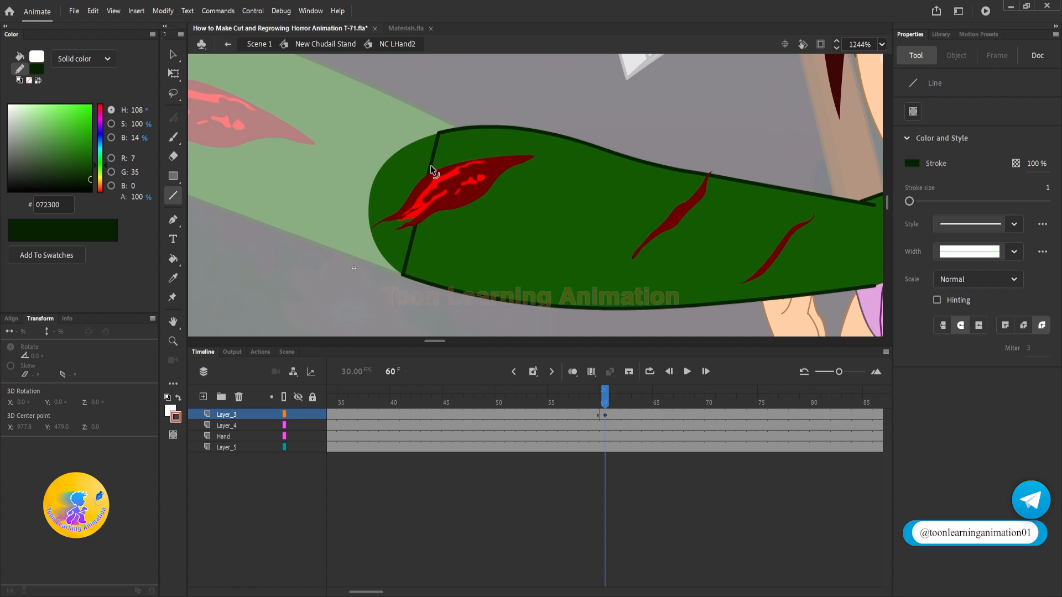
pyautogui.moveTo(430, 165)
pyautogui.mouseDown()
pyautogui.moveTo(442, 170)
pyautogui.moveTo(396, 157)
pyautogui.mouseUp()
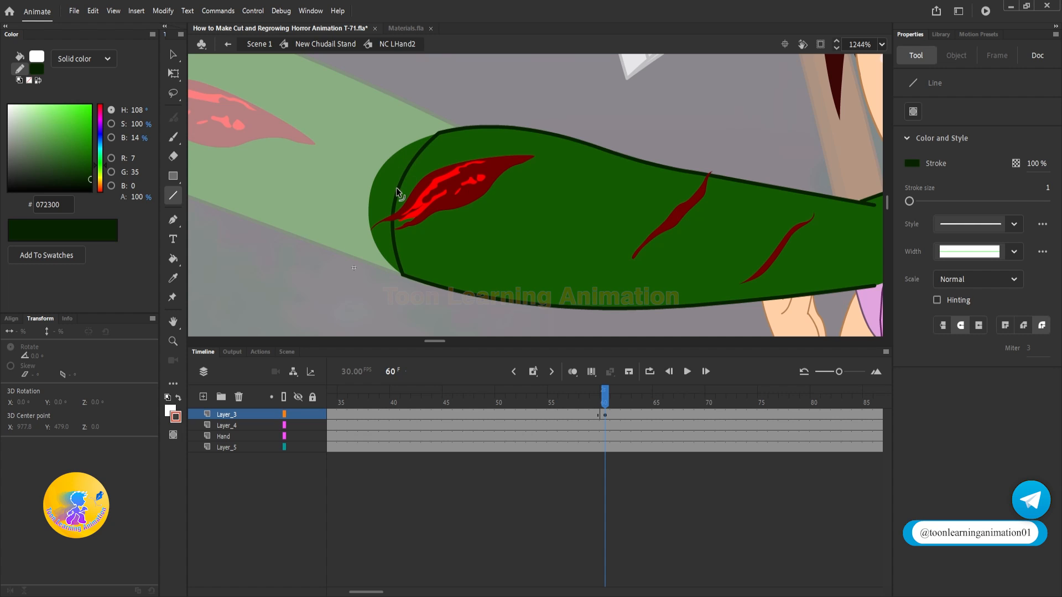
# Step: Delete the rounded green fill outside the curved line at the forearm's elbow end
pyautogui.keyDown('ctrl'); pyautogui.click(396, 189); pyautogui.keyUp('ctrl')
pyautogui.keyDown('ctrl'); pyautogui.click(392, 166); pyautogui.keyUp('ctrl')
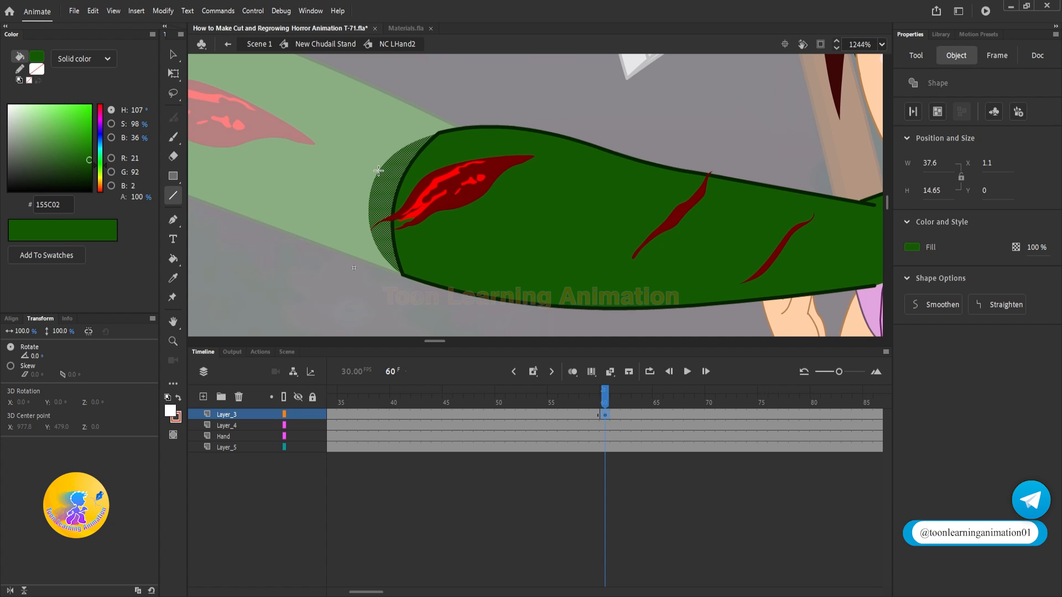
pyautogui.press('Delete')
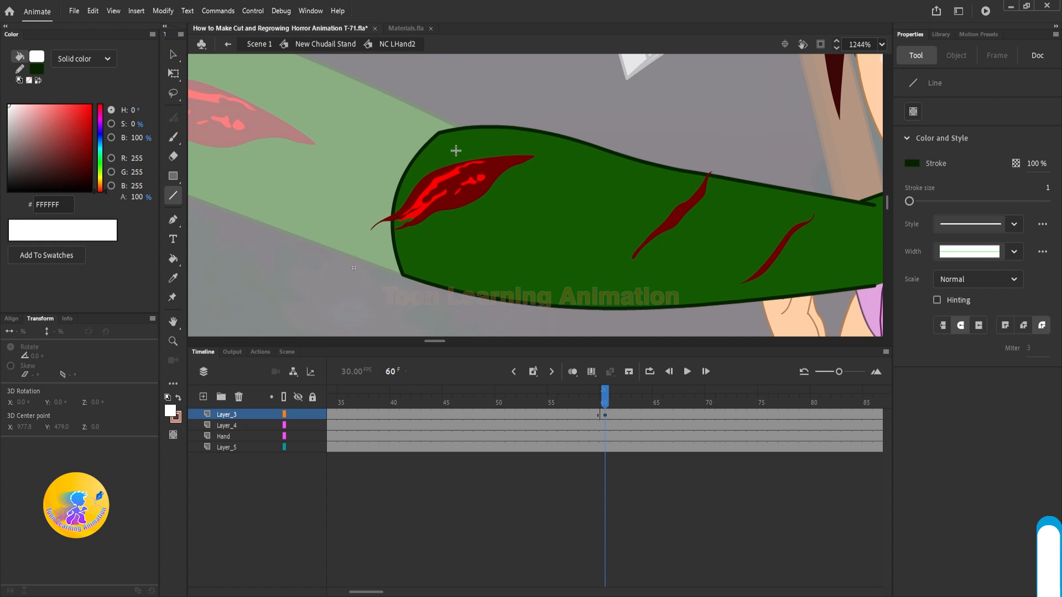
# Step: Draw a wavy, jagged line down across the forearm just inside its curved cut edge with the Pen tool
pyautogui.click(173, 219)
pyautogui.moveTo(438, 121); pyautogui.dragTo(443, 121)
pyautogui.moveTo(453, 126); pyautogui.dragTo(446, 139)
pyautogui.moveTo(440, 146)
pyautogui.mouseDown()
pyautogui.moveTo(430, 188)
pyautogui.moveTo(443, 205)
pyautogui.mouseUp()
pyautogui.moveTo(437, 222)
pyautogui.mouseDown()
pyautogui.moveTo(425, 232)
pyautogui.moveTo(435, 239)
pyautogui.mouseUp()
pyautogui.moveTo(433, 250); pyautogui.dragTo(435, 266)
pyautogui.moveTo(433, 273); pyautogui.dragTo(432, 295)
pyautogui.moveTo(423, 293); pyautogui.dragTo(416, 293)
pyautogui.press('Escape')
# Step: Delete the wavy line's strokes and overhanging ends, undoing the trial removal of the fill strip beside it
pyautogui.press('v')
pyautogui.click(427, 268)
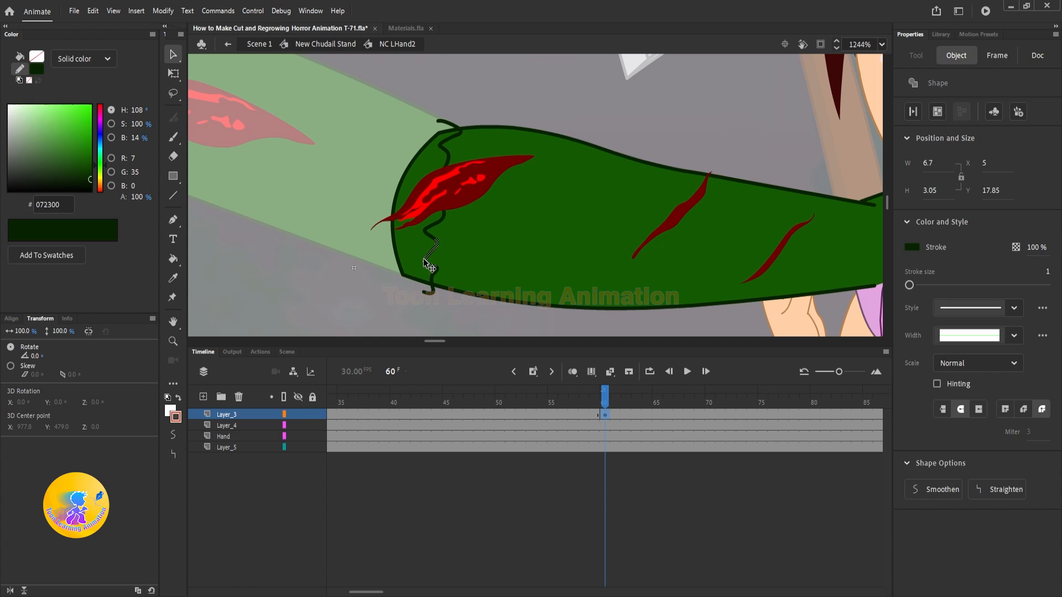
pyautogui.press('Delete')
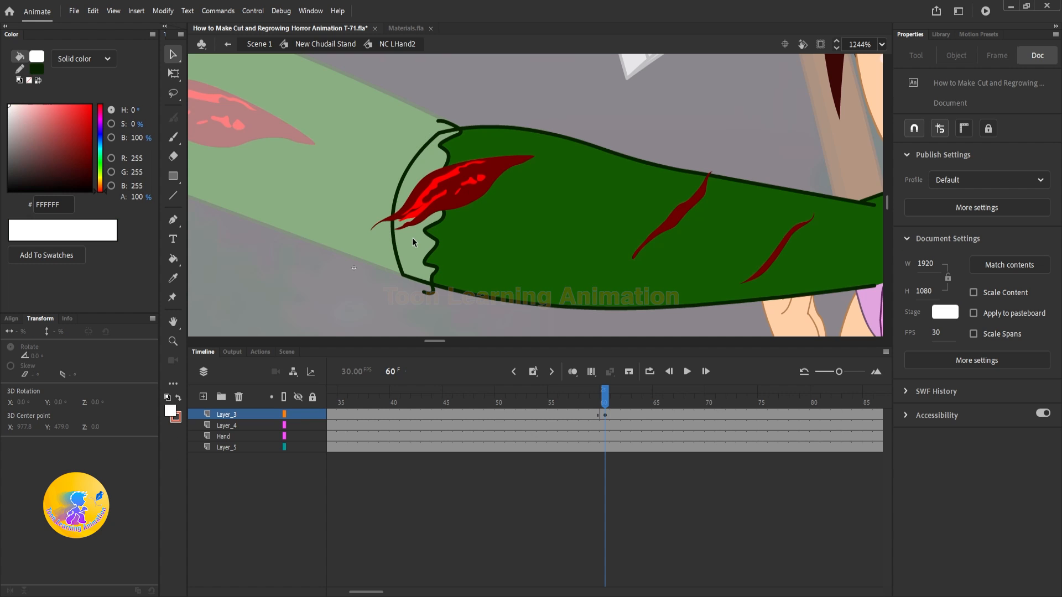
pyautogui.hotkey('ctrl', 'z')
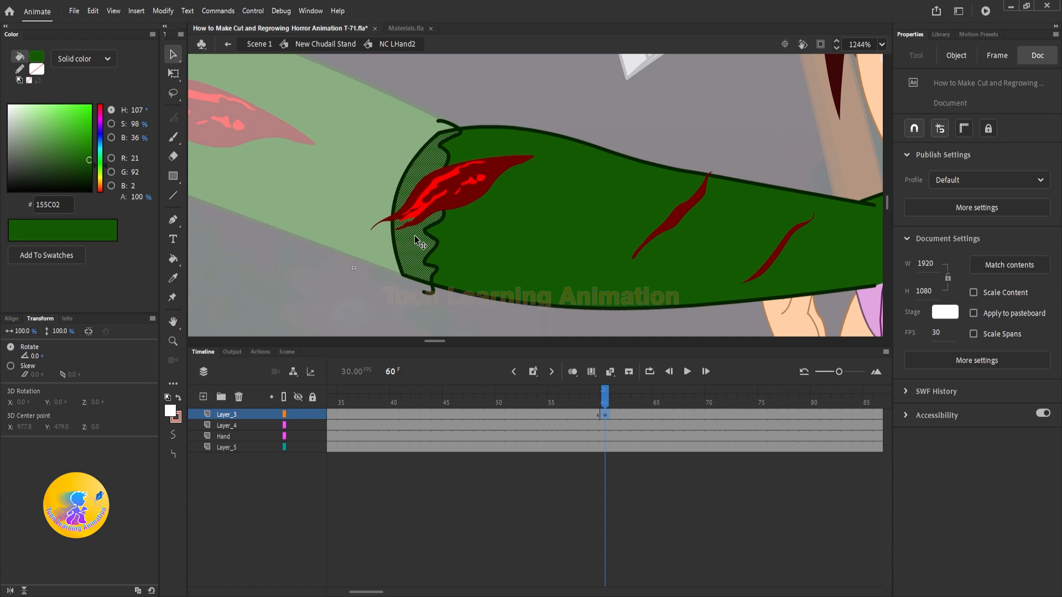
pyautogui.click(415, 236)
pyautogui.press('Delete')
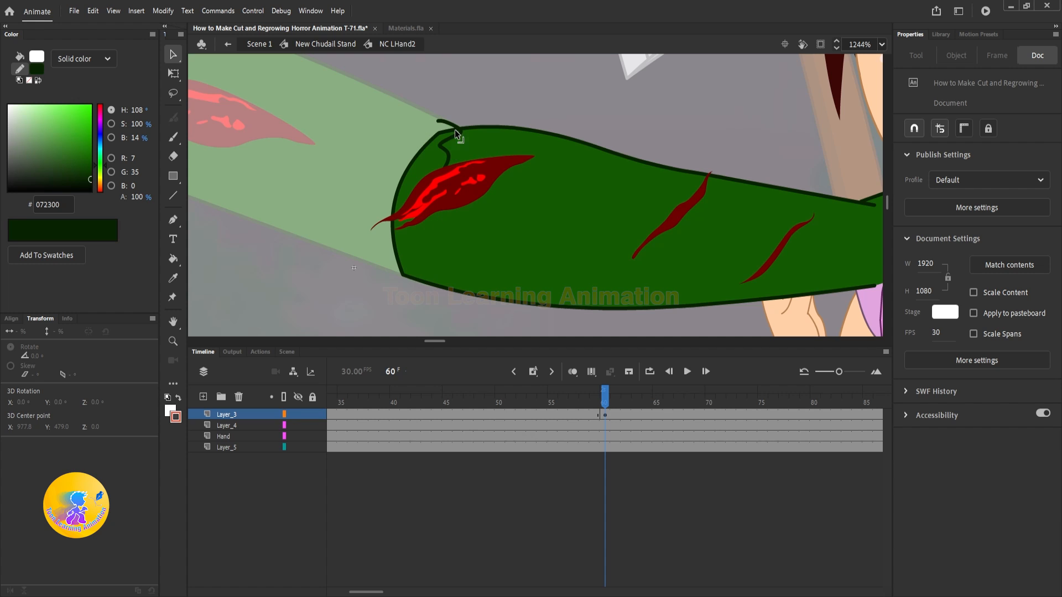
pyautogui.click(447, 132)
pyautogui.press('Delete')
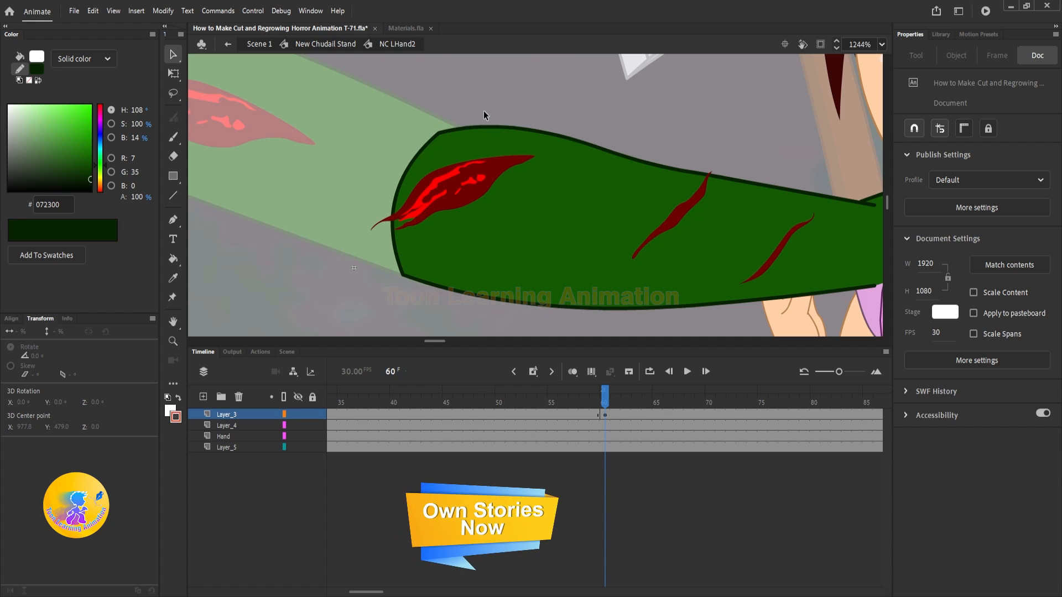
# Step: Group the jagged strip of fill at the forearm's cut end and recolor it red C50000 with 85% alpha
pyautogui.click(480, 126)
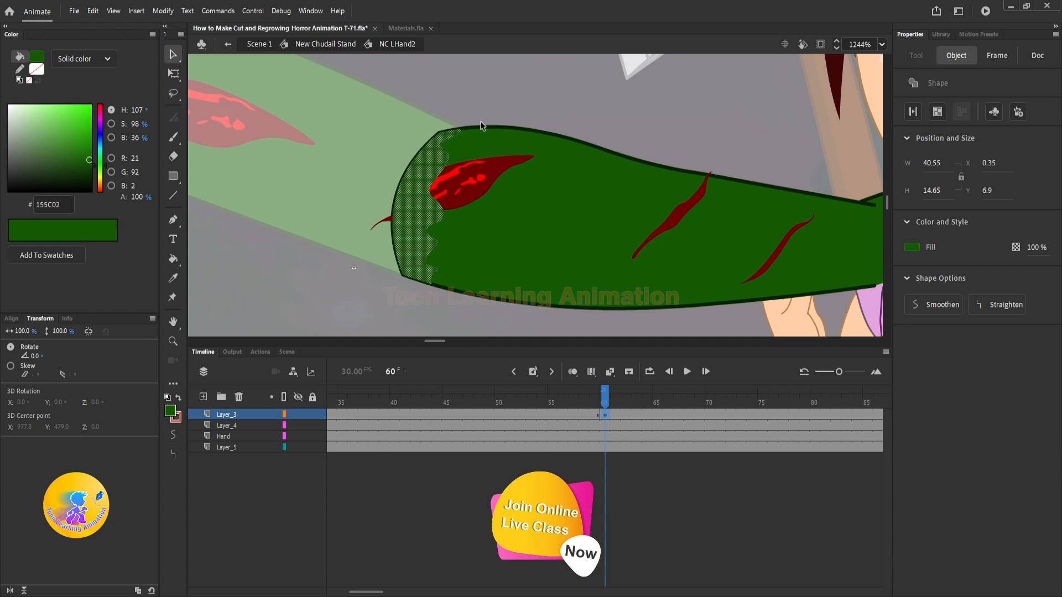
pyautogui.hotkey('ctrl', 'g')
pyautogui.doubleClick(419, 169)
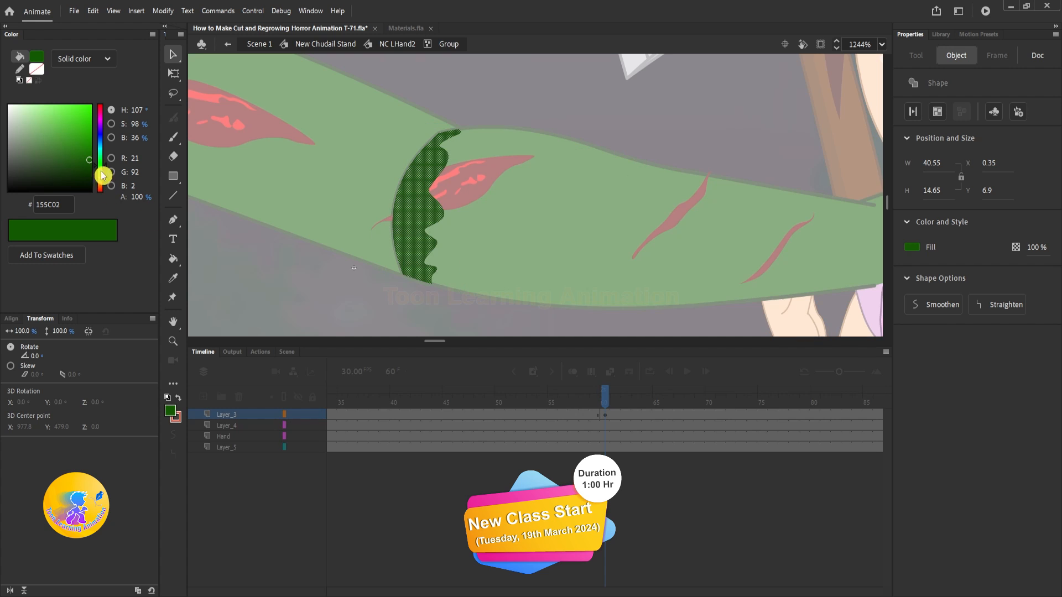
pyautogui.moveTo(100, 184); pyautogui.dragTo(92, 217)
pyautogui.moveTo(89, 157)
pyautogui.mouseDown()
pyautogui.moveTo(104, 102)
pyautogui.moveTo(120, 138)
pyautogui.mouseUp()
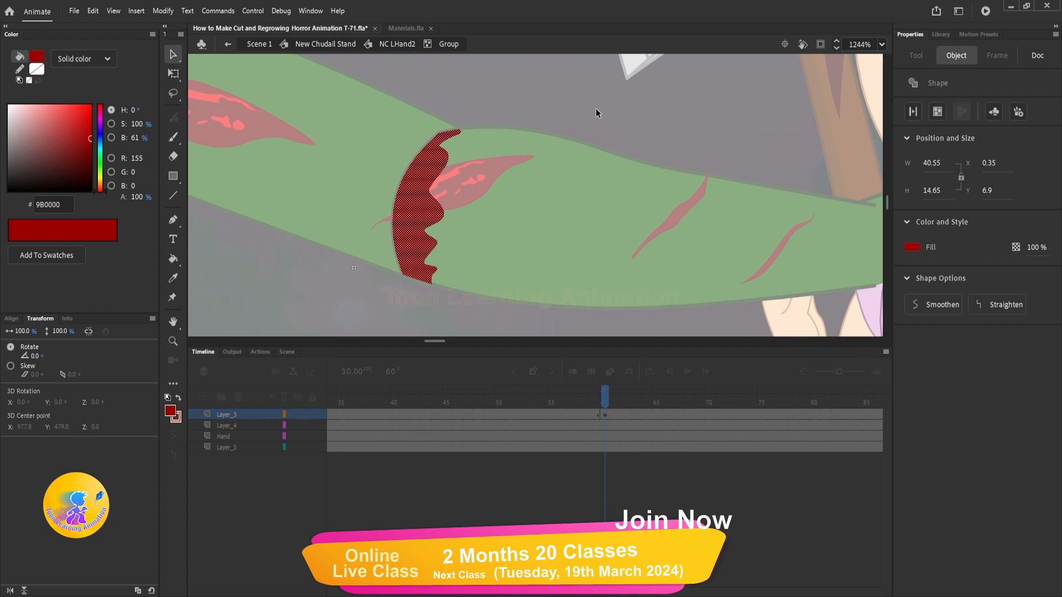
pyautogui.click(1033, 247)
pyautogui.write('85')
pyautogui.moveTo(79, 143); pyautogui.dragTo(99, 125)
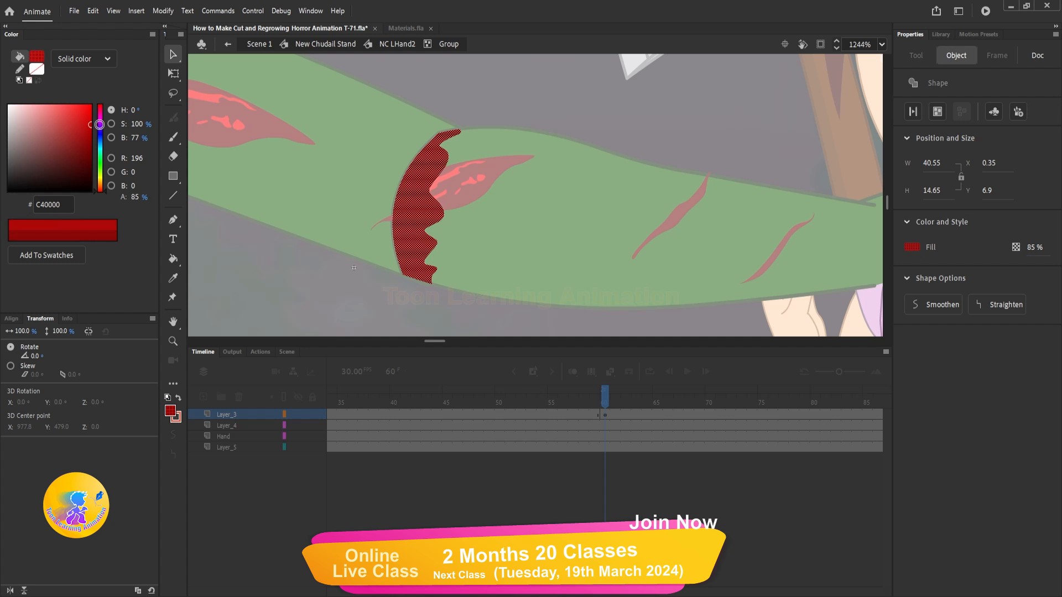
pyautogui.doubleClick(539, 103)
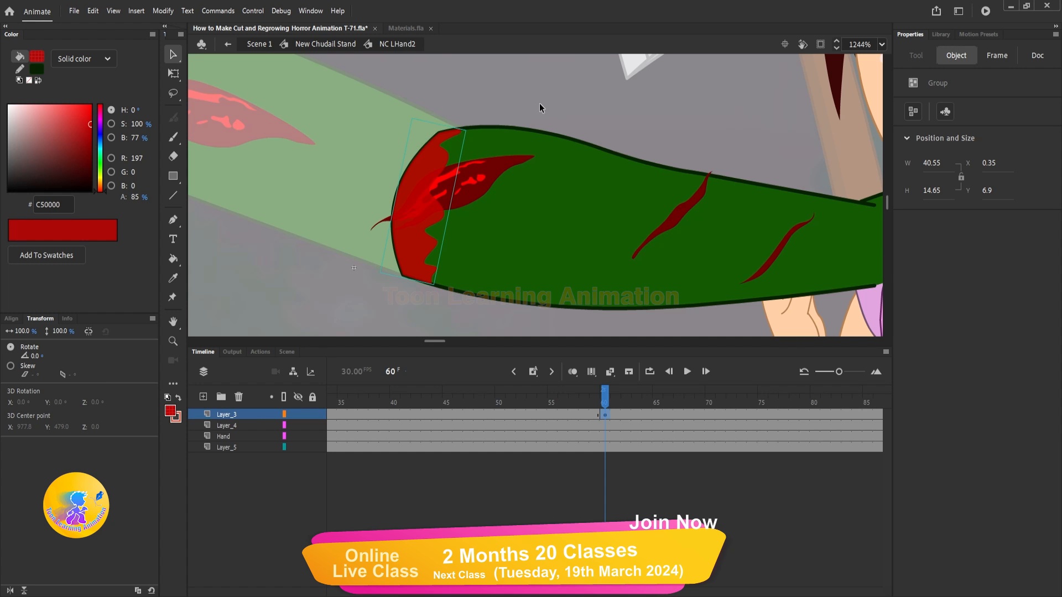
# Step: Bring the large wound on the forearm to the front and shift it slightly inward from the cut edge
pyautogui.click(466, 191)
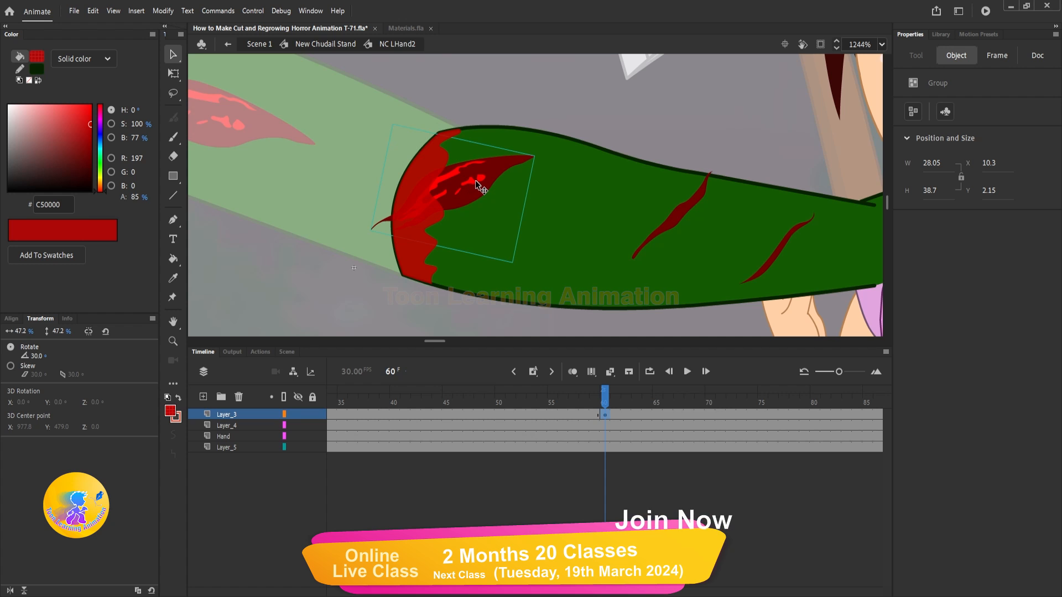
pyautogui.hotkey('ctrl', 'shift', 'Up')
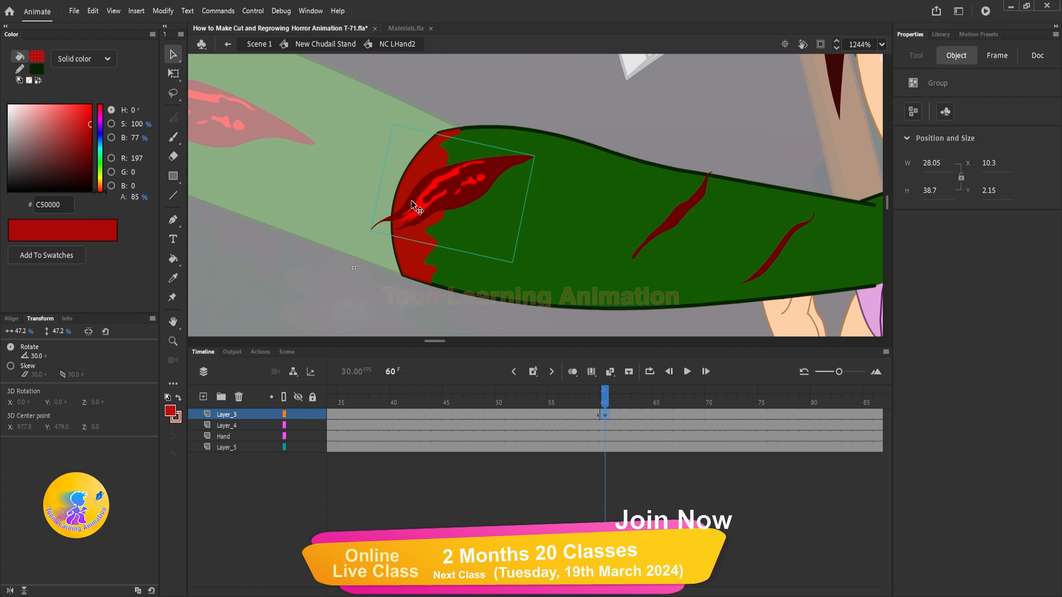
pyautogui.moveTo(434, 188); pyautogui.dragTo(448, 175)
pyautogui.scroll(-5, 449, 178)
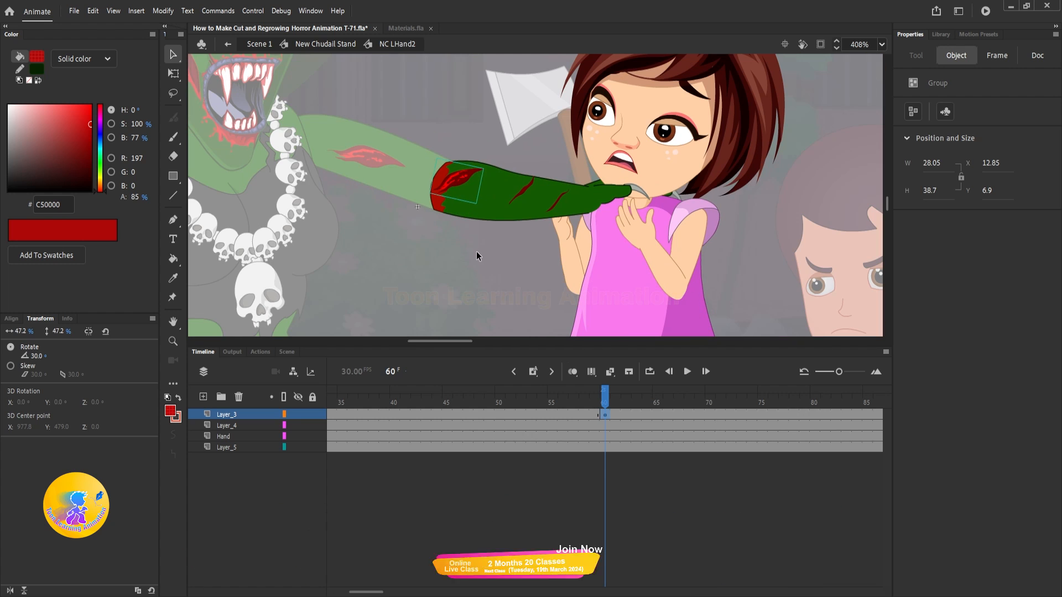
# Step: Return to New Chudail Stand, add a keyframe on NC_LHand at frame 60, and set the upper arm to play a single frame
pyautogui.doubleClick(496, 237)
pyautogui.moveTo(620, 407); pyautogui.dragTo(604, 390)
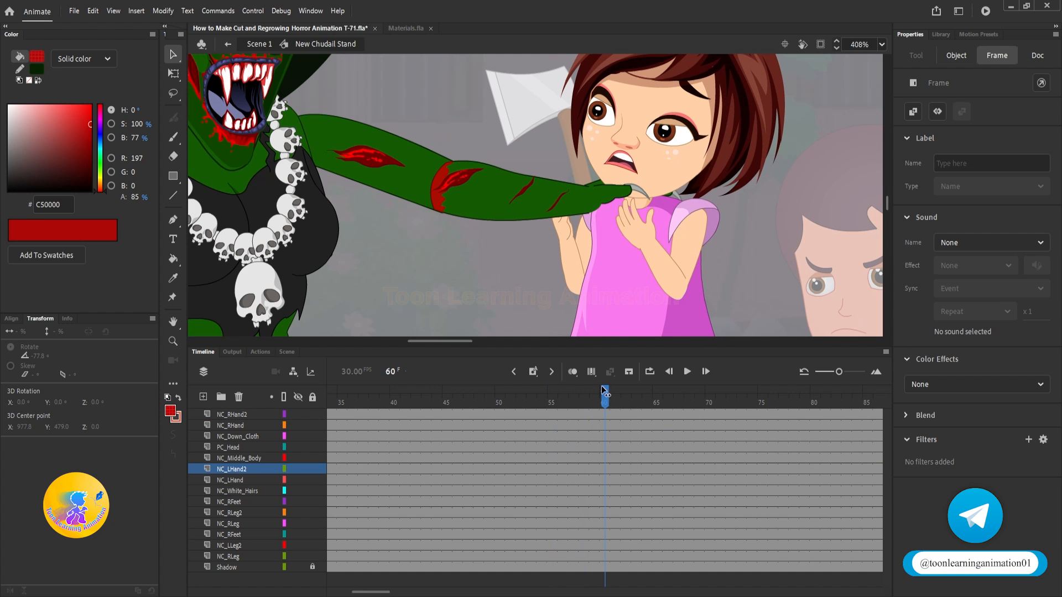
pyautogui.click(444, 139)
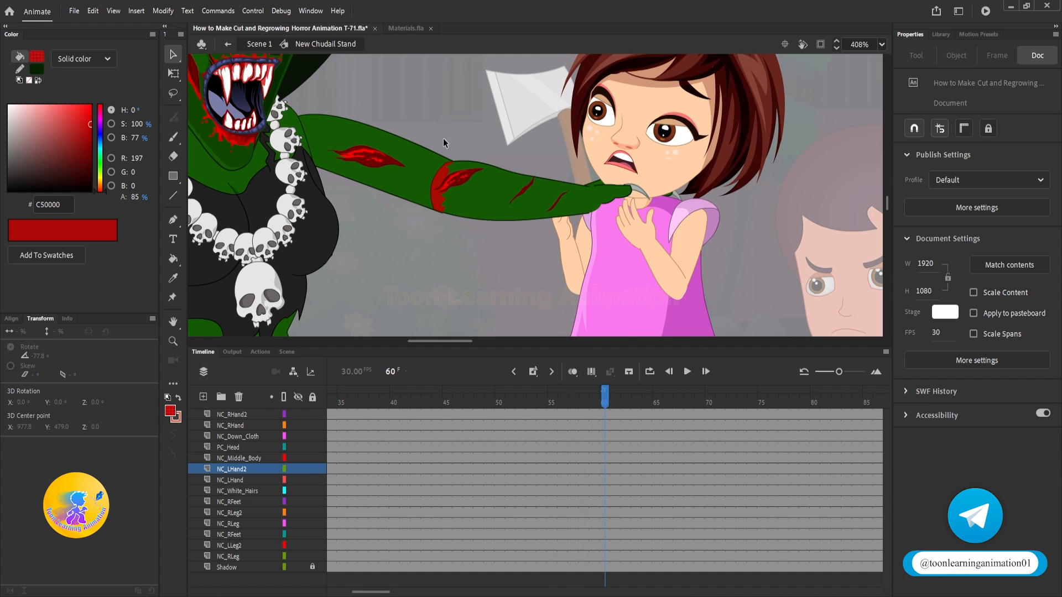
pyautogui.click(427, 167)
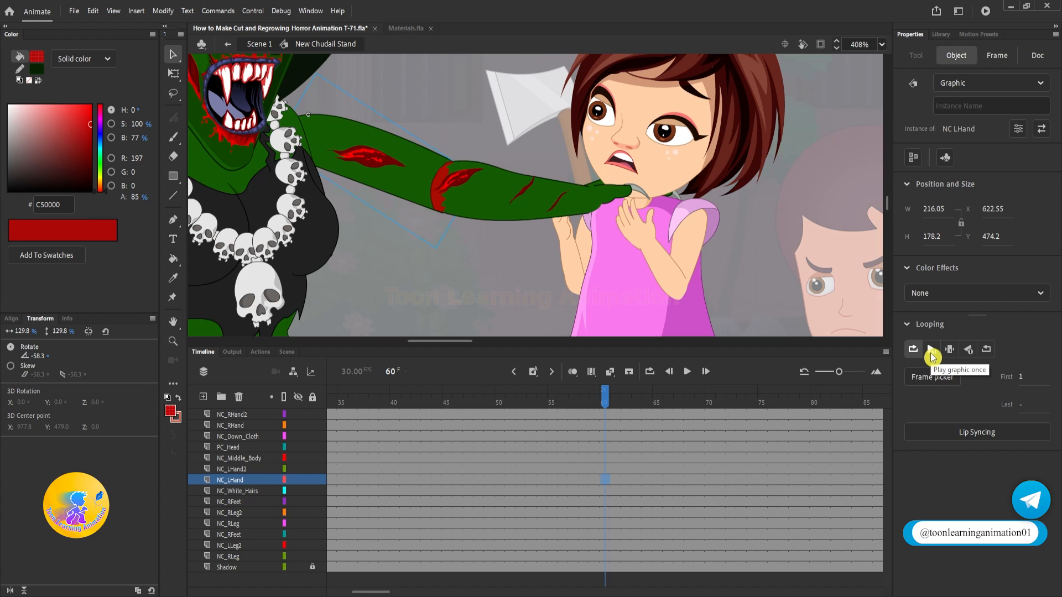
pyautogui.press('F6')
pyautogui.click(610, 403)
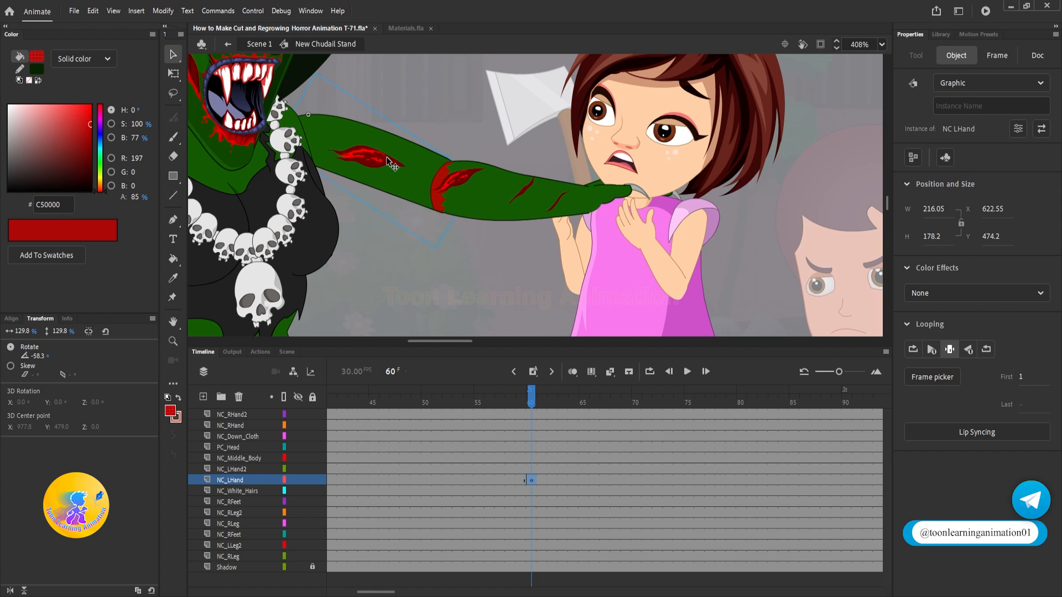
# Step: Open the NC LHand symbol and add a keyframe at frame 2 of Layer_1
pyautogui.doubleClick(401, 177)
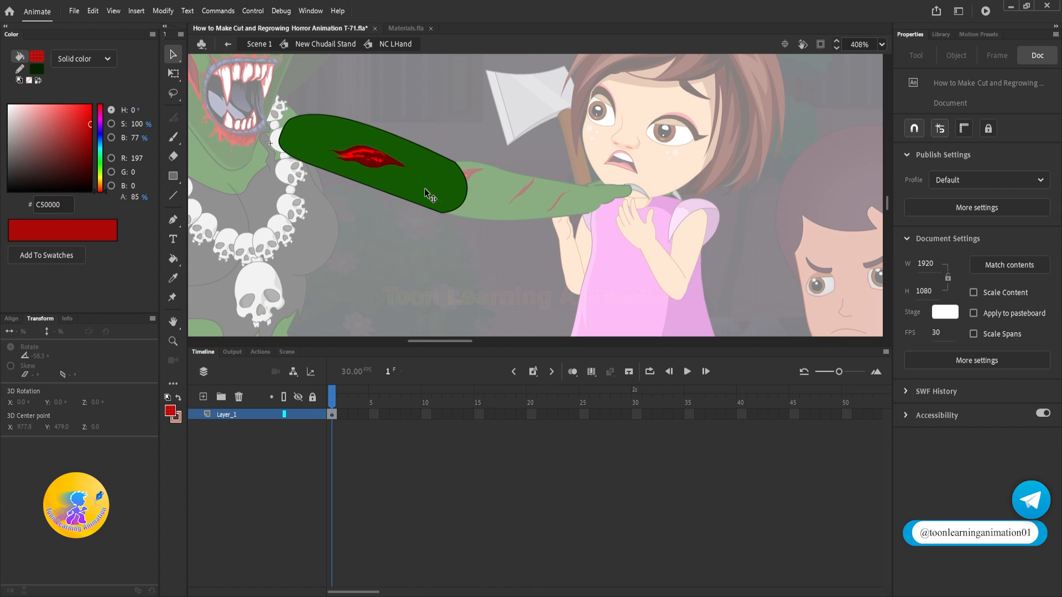
pyautogui.click(345, 416)
pyautogui.press('F6')
pyautogui.click(482, 178)
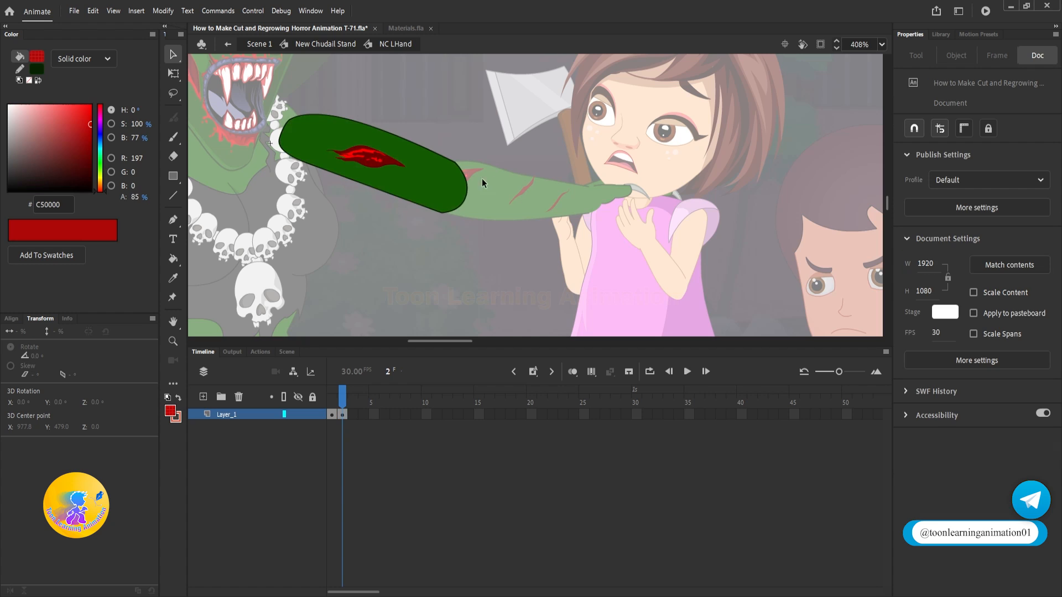
# Step: Draw a dark green line across the upper arm's rounded elbow end and bend it inward toward the shoulder
pyautogui.scroll(5, 442, 167)
pyautogui.scroll(-1, 566, 203)
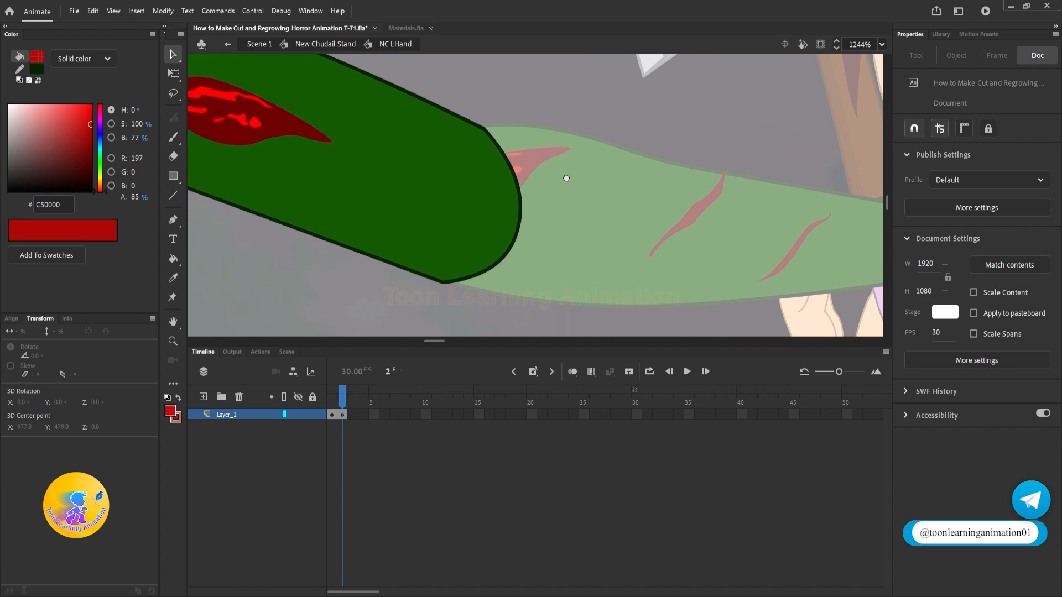
pyautogui.click(173, 196)
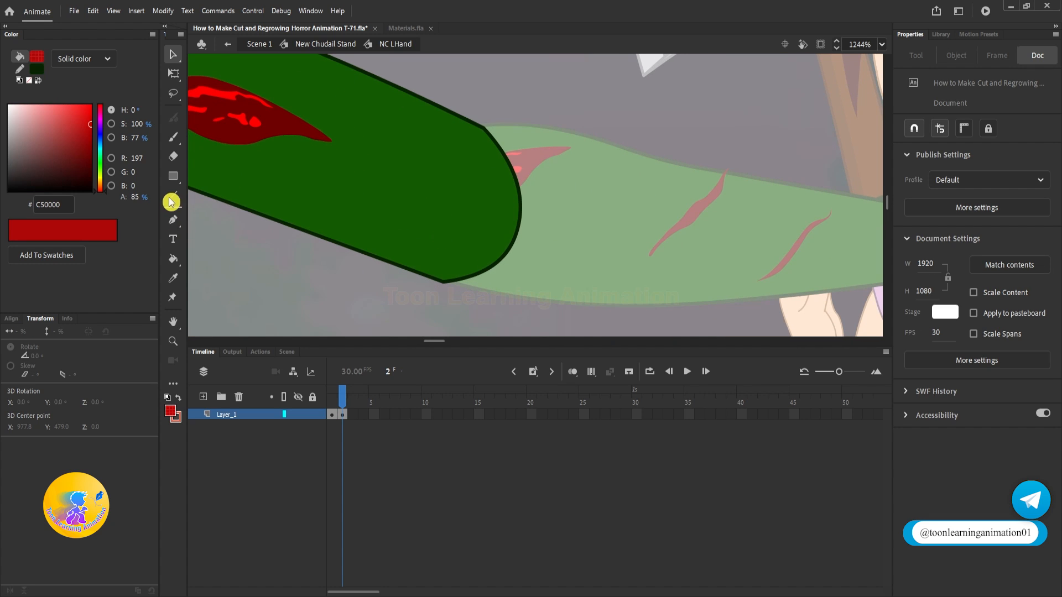
pyautogui.moveTo(483, 127); pyautogui.dragTo(446, 274)
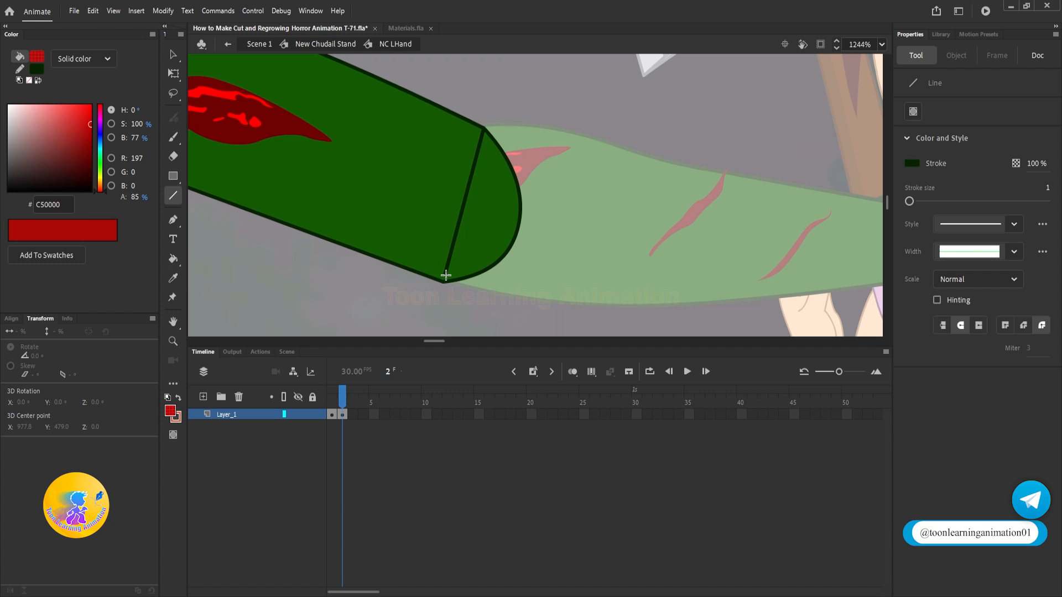
pyautogui.moveTo(464, 209); pyautogui.dragTo(437, 203)
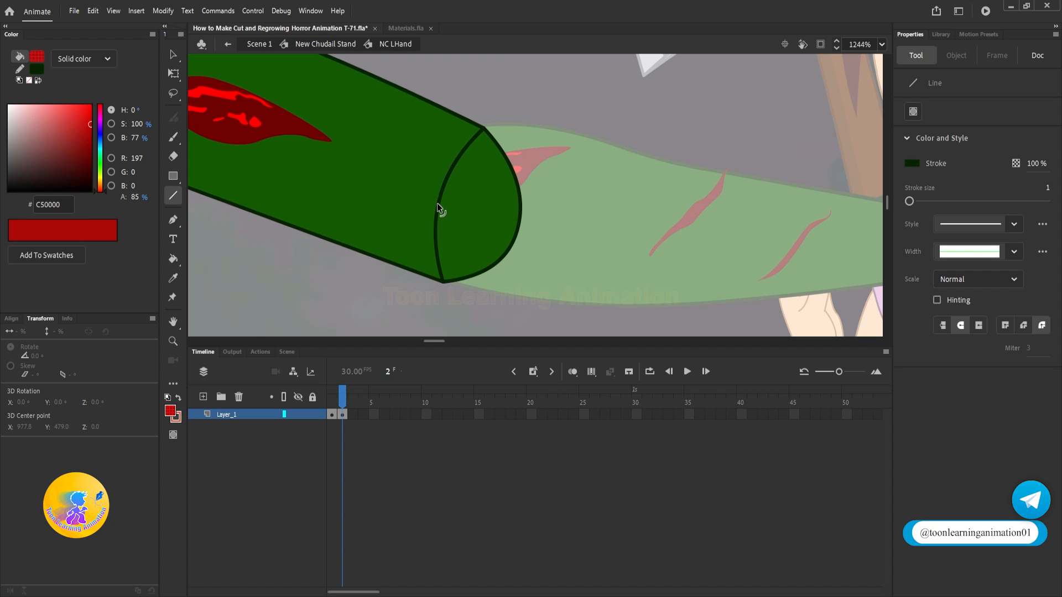
# Step: Delete the upper arm's rounded end beyond the curved line, both outline and fill
pyautogui.press('v')
pyautogui.click(516, 230)
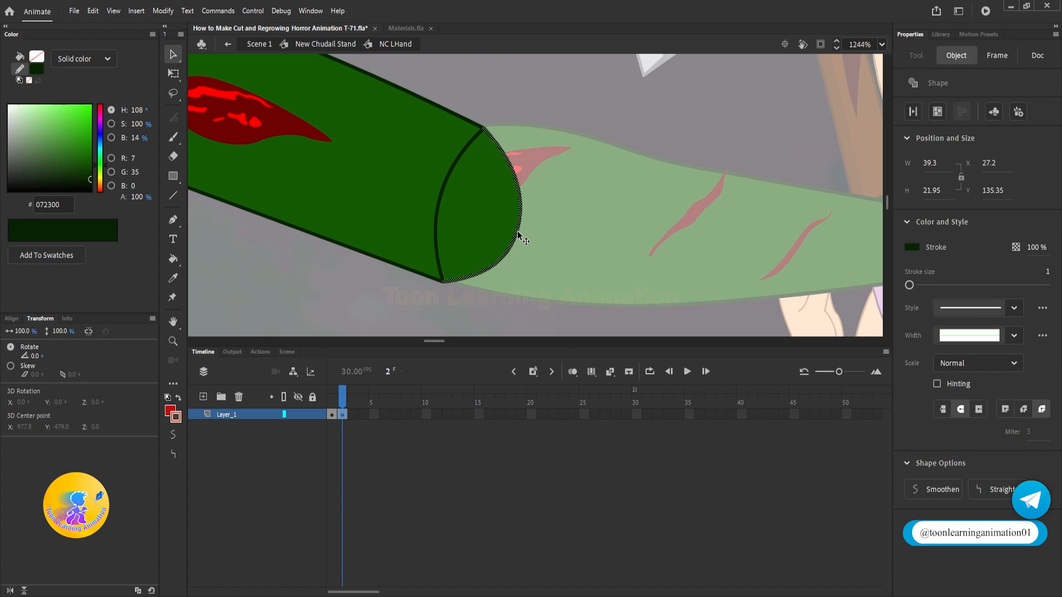
pyautogui.press('Delete')
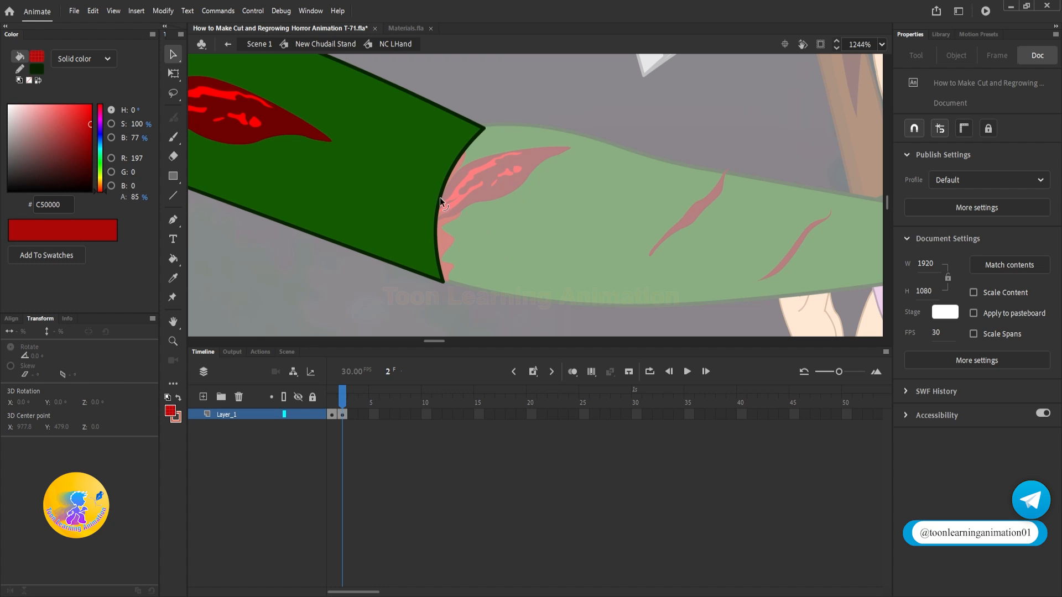
# Step: Draw a second line between the corners of the upper arm's cut and bend it outward to enclose the opening
pyautogui.click(174, 196)
pyautogui.moveTo(484, 129); pyautogui.dragTo(442, 281)
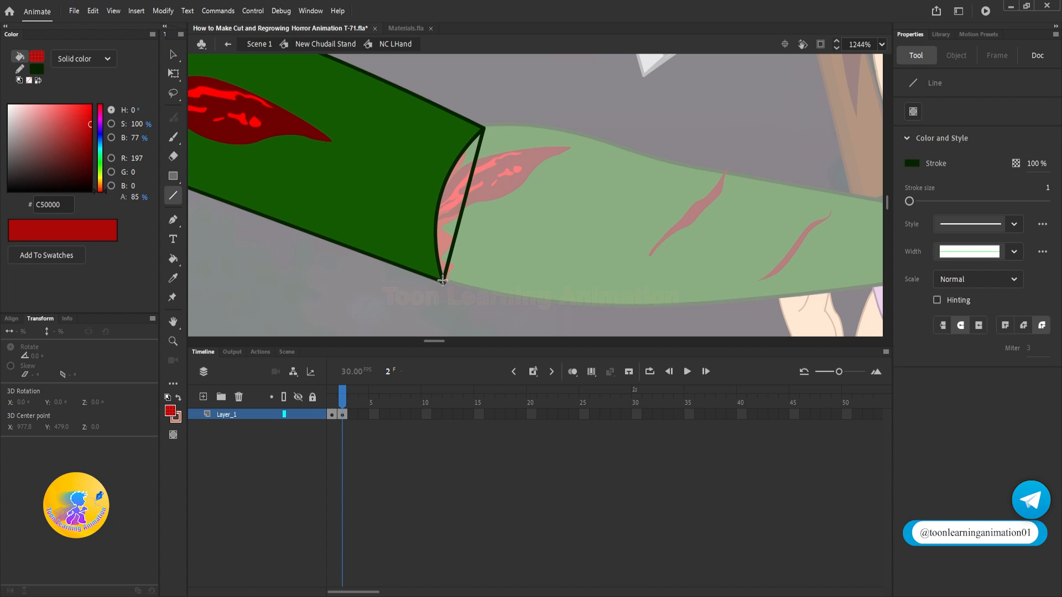
pyautogui.moveTo(463, 207); pyautogui.dragTo(560, 234)
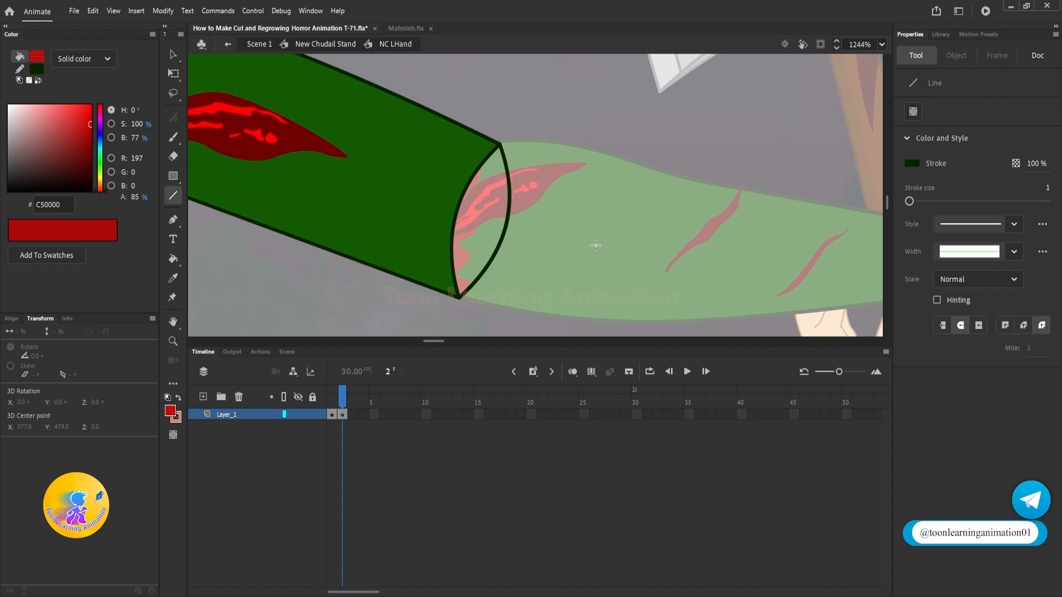
# Step: Round the outer line at the upper and lower corners of the cut so the opening forms a smooth oval
pyautogui.scroll(2, 511, 148)
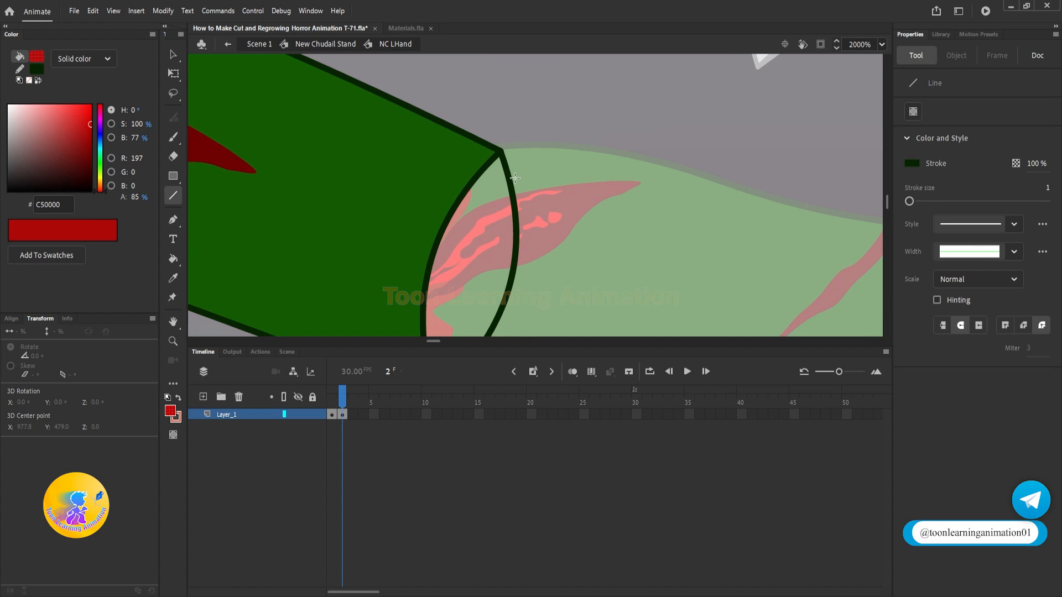
pyautogui.press('v')
pyautogui.moveTo(509, 184)
pyautogui.mouseDown()
pyautogui.moveTo(516, 161)
pyautogui.moveTo(518, 175)
pyautogui.mouseUp()
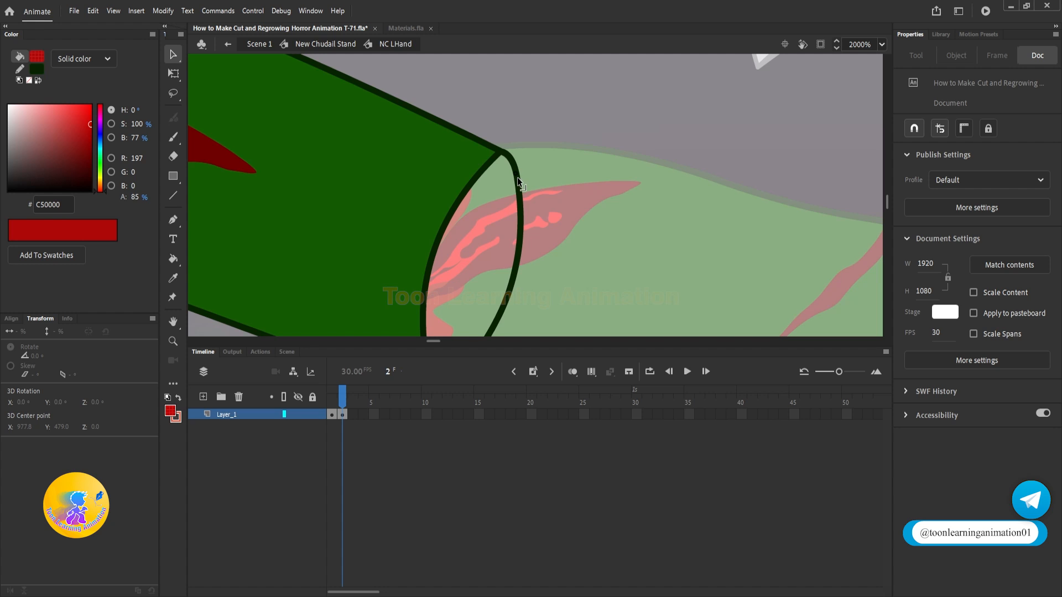
pyautogui.scroll(-4, 500, 141)
pyautogui.scroll(2, 489, 193)
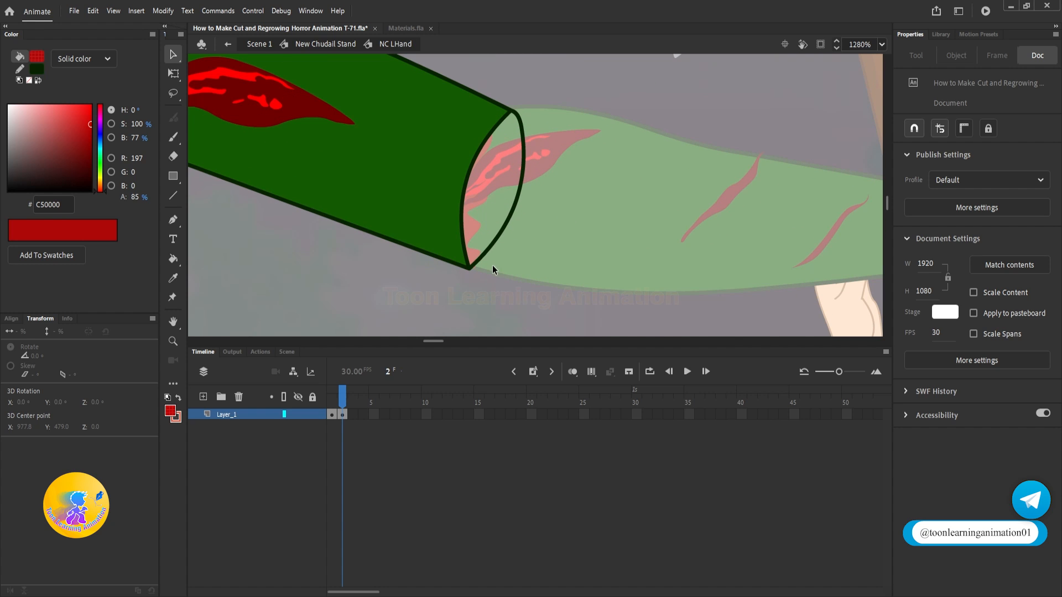
pyautogui.scroll(2, 482, 261)
pyautogui.press('alt')
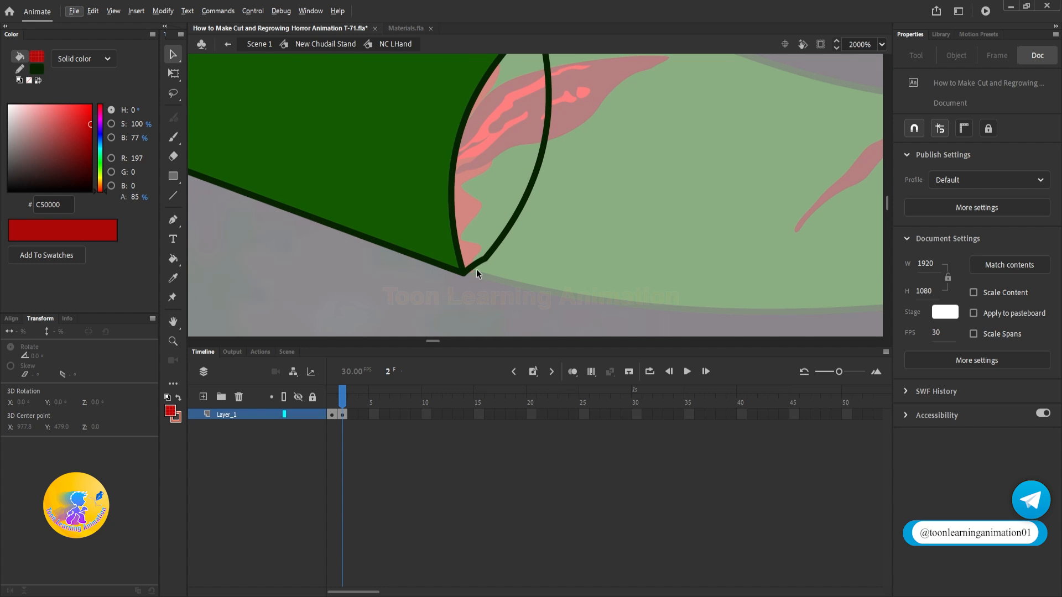
pyautogui.moveTo(476, 269); pyautogui.dragTo(473, 270)
pyautogui.scroll(-4, 487, 261)
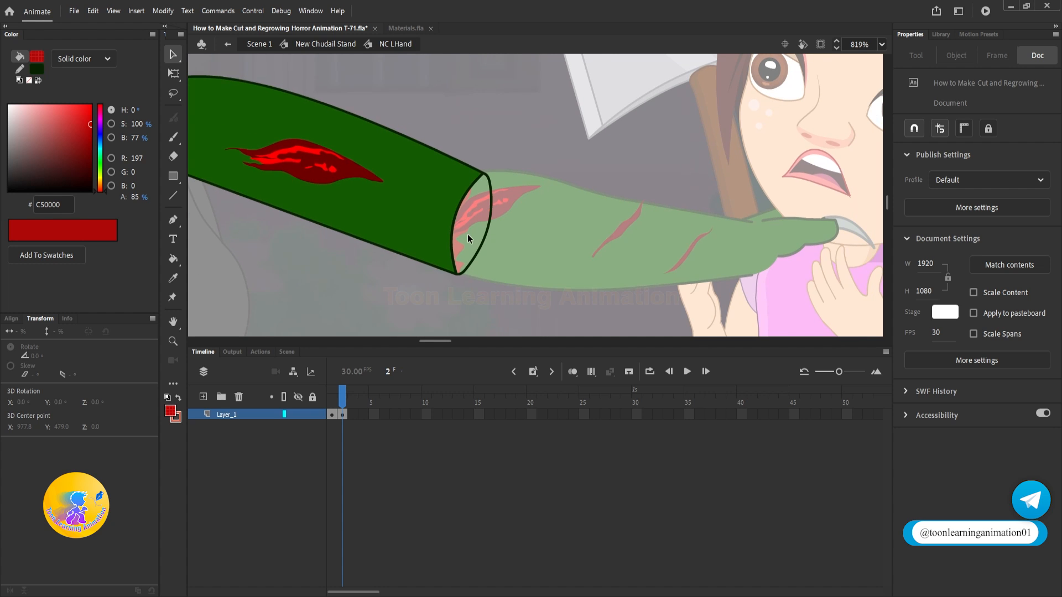
pyautogui.scroll(3, 468, 238)
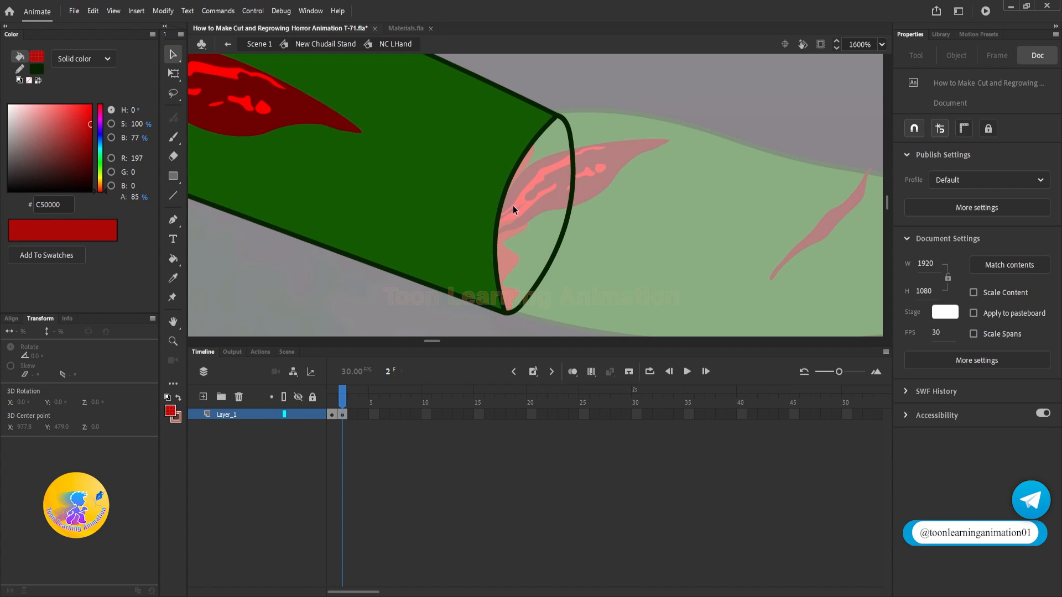
# Step: Draw a small closed outline with the Pen tool in the middle of the upper arm's cut oval
pyautogui.click(172, 229)
pyautogui.scroll(1, 541, 198)
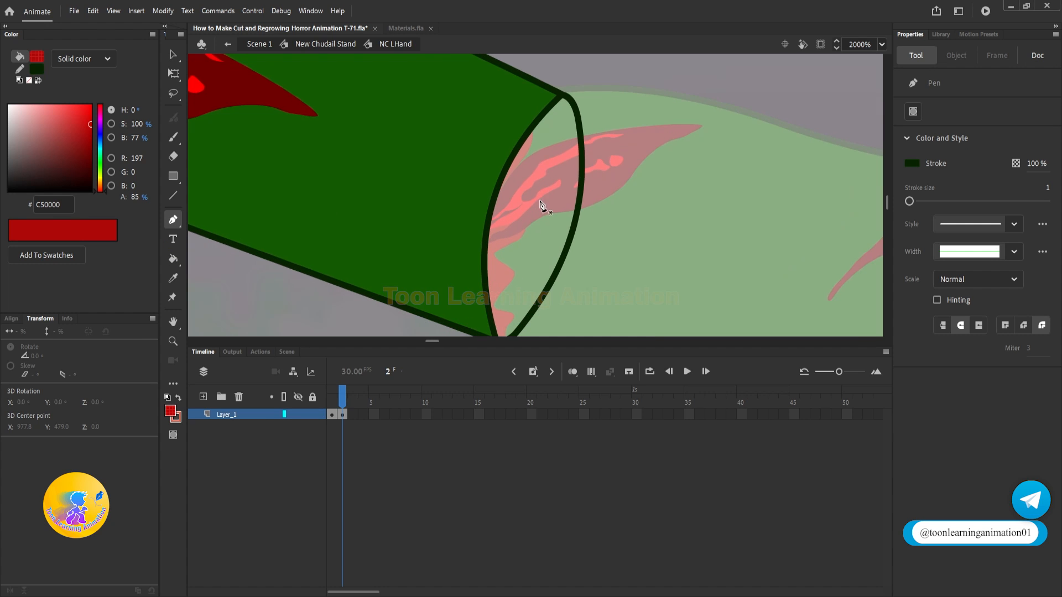
pyautogui.moveTo(544, 221); pyautogui.dragTo(550, 202)
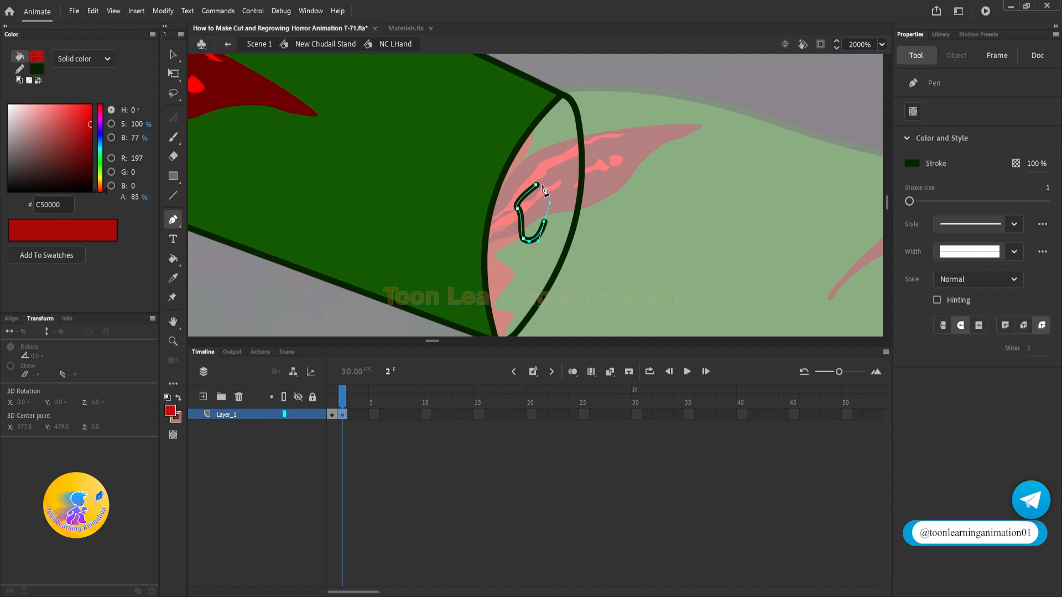
pyautogui.click(538, 186)
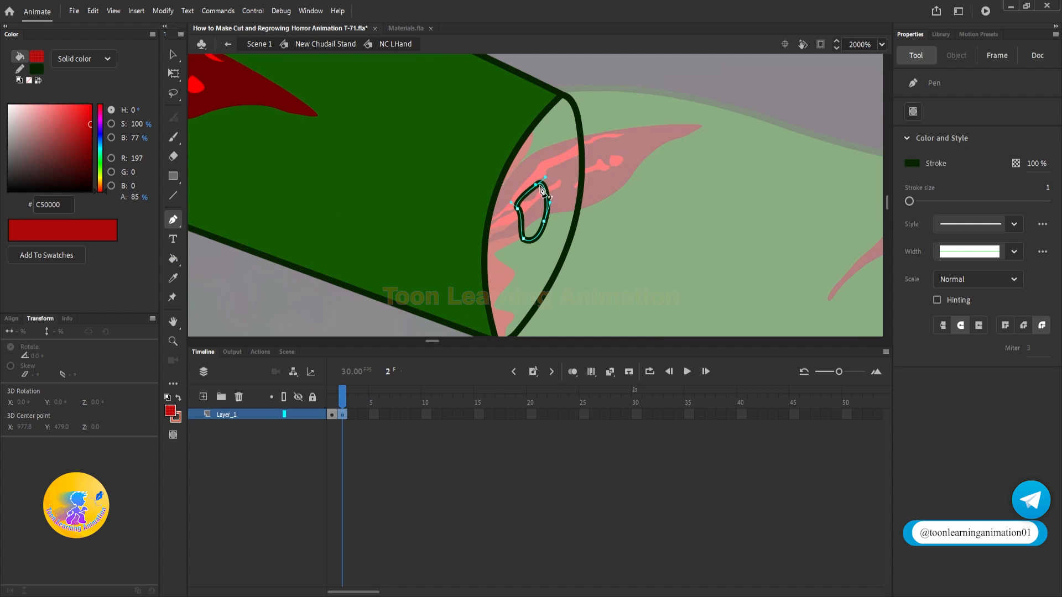
pyautogui.keyDown('ctrl'); pyautogui.click(666, 178); pyautogui.keyUp('ctrl')
# Step: Draw a larger closed outline around the small one, keeping it inside the cut oval
pyautogui.click(560, 197)
pyautogui.click(555, 227)
pyautogui.click(547, 247)
pyautogui.click(541, 262)
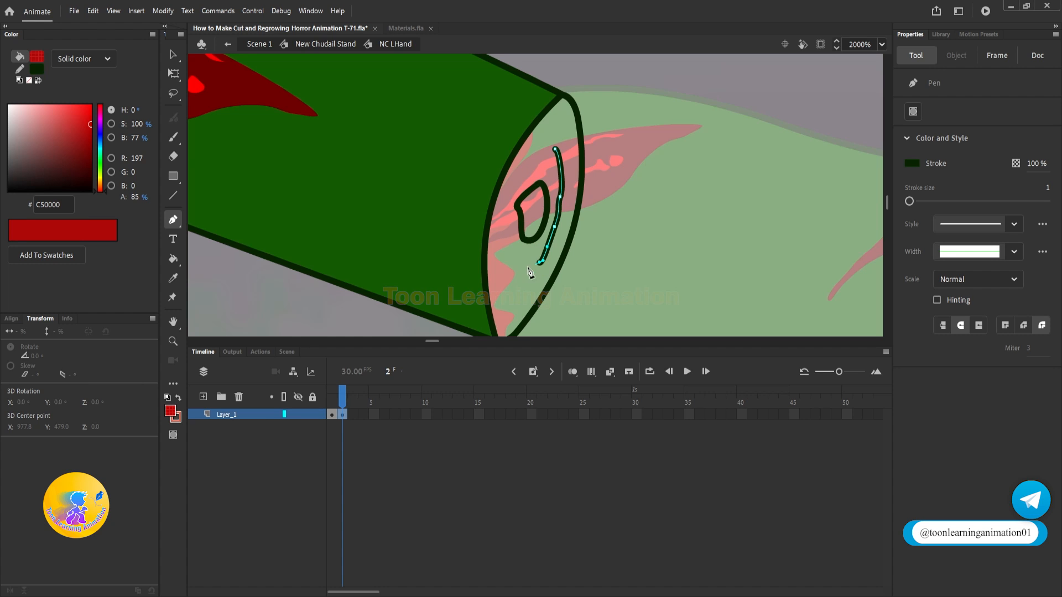
pyautogui.moveTo(498, 223); pyautogui.dragTo(497, 226)
pyautogui.moveTo(503, 213); pyautogui.dragTo(513, 192)
pyautogui.moveTo(571, 152); pyautogui.dragTo(577, 158)
pyautogui.press('v')
pyautogui.click(678, 232)
pyautogui.moveTo(640, 202); pyautogui.dragTo(624, 211)
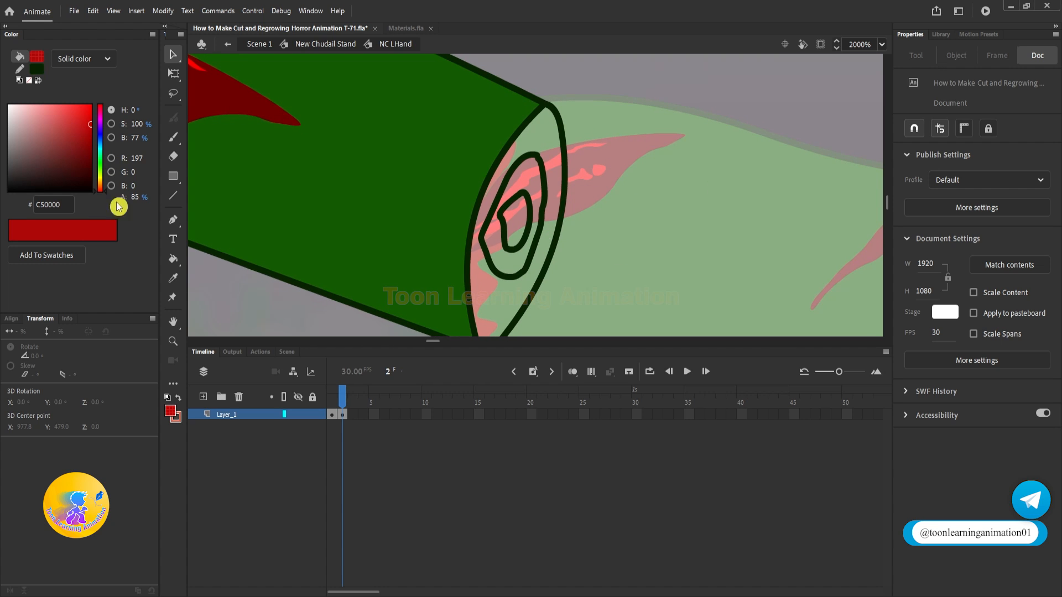
# Step: Fill the outer area of the cut and the ring between the two outlines with red C50000 at 85% alpha
pyautogui.click(174, 260)
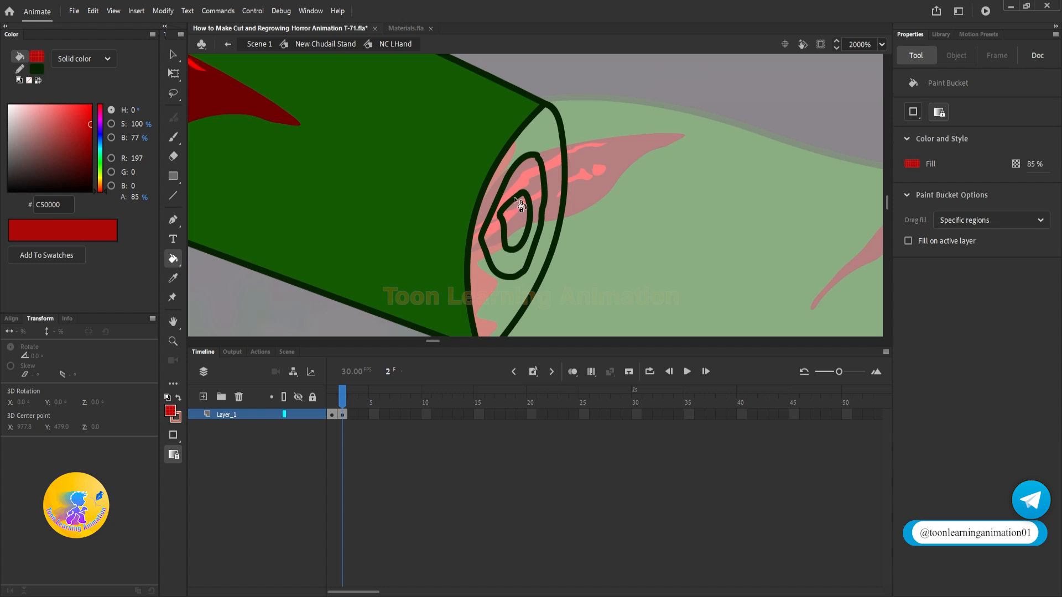
pyautogui.click(557, 144)
pyautogui.press('v')
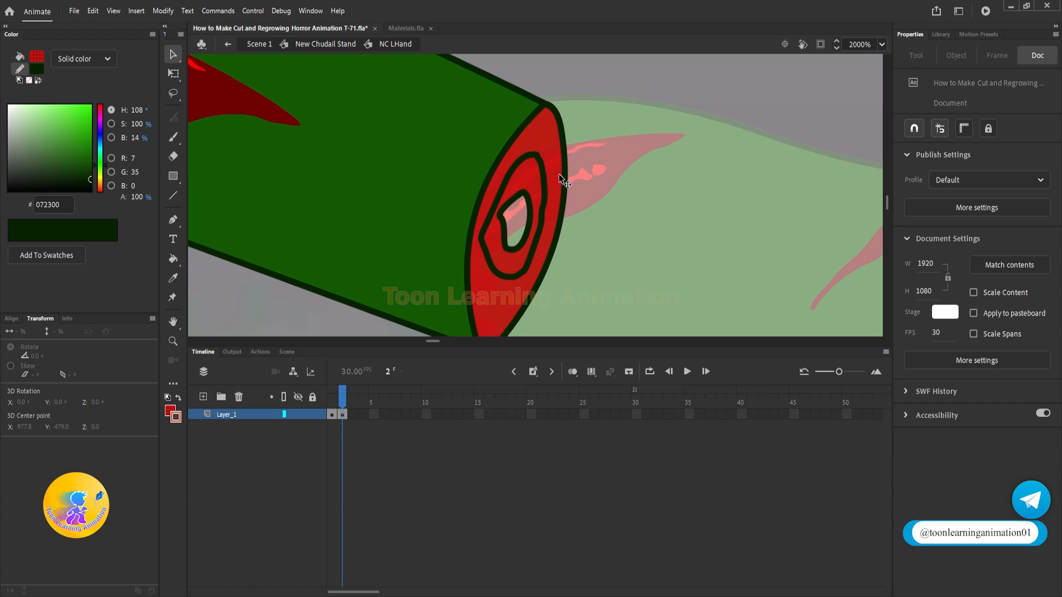
# Step: Recolor the ring between the two inner outlines to light pink FFB3B3
pyautogui.click(530, 170)
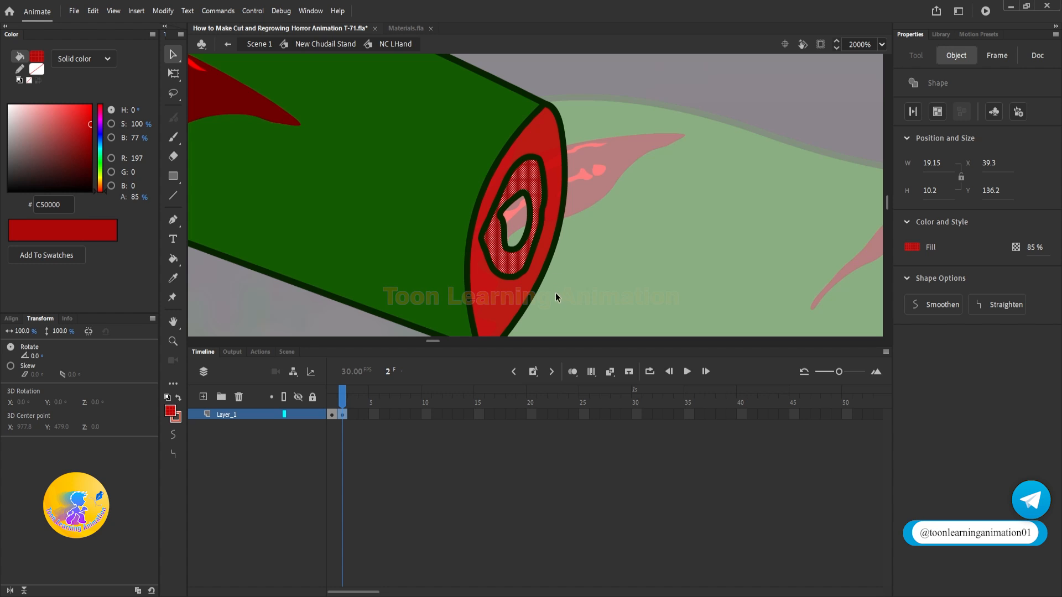
pyautogui.moveTo(37, 145); pyautogui.dragTo(16, 86)
pyautogui.click(650, 185)
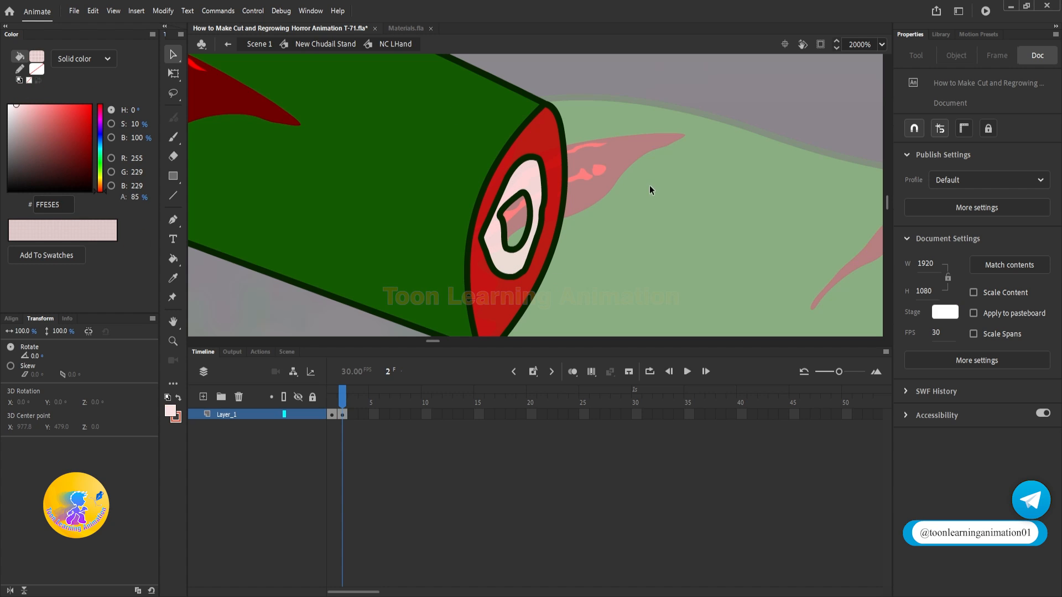
pyautogui.click(536, 187)
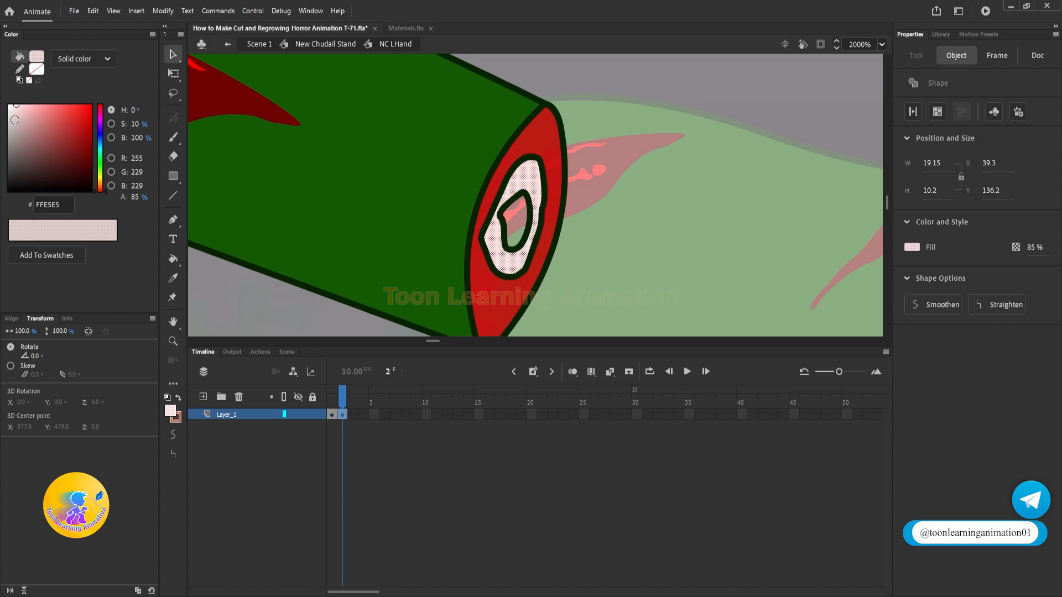
pyautogui.moveTo(20, 115); pyautogui.dragTo(29, 97)
pyautogui.click(523, 119)
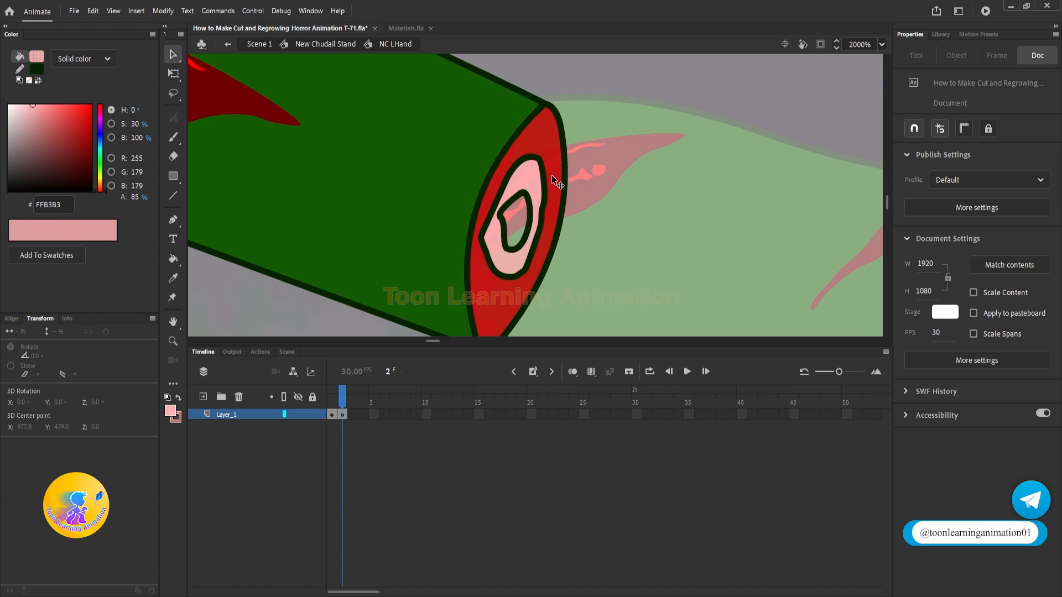
# Step: Delete the pink ring's outer outline and fill the innermost shape with red sampled from the cut
pyautogui.doubleClick(543, 175)
pyautogui.press('Delete')
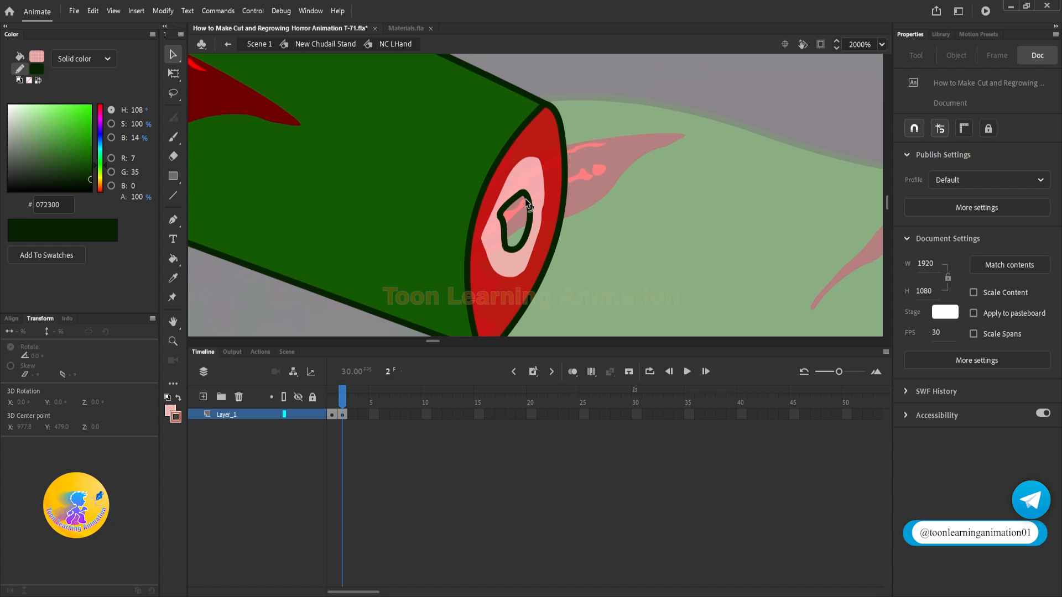
pyautogui.click(175, 262)
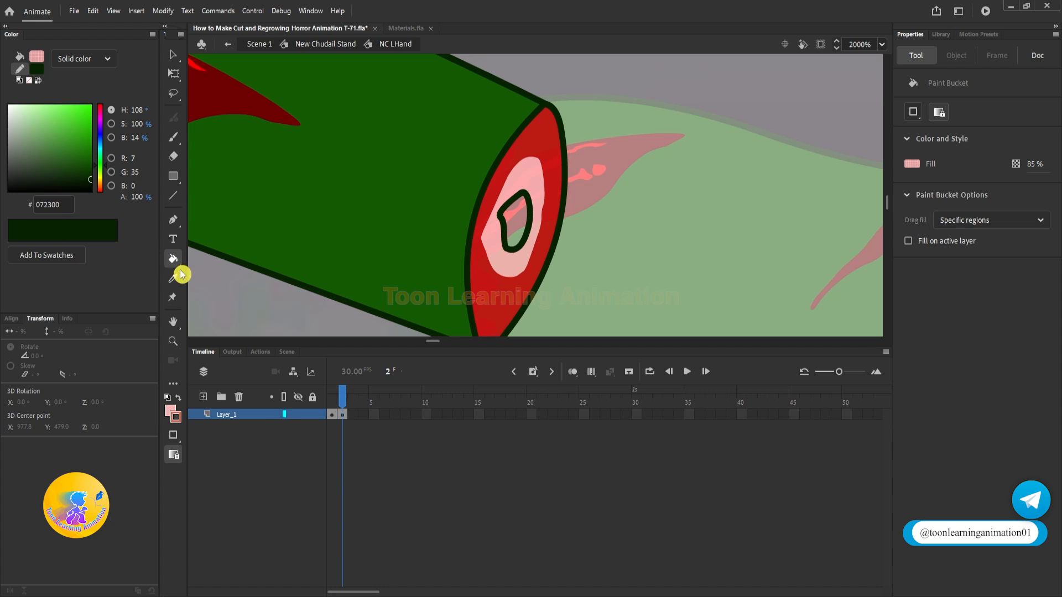
pyautogui.click(171, 414)
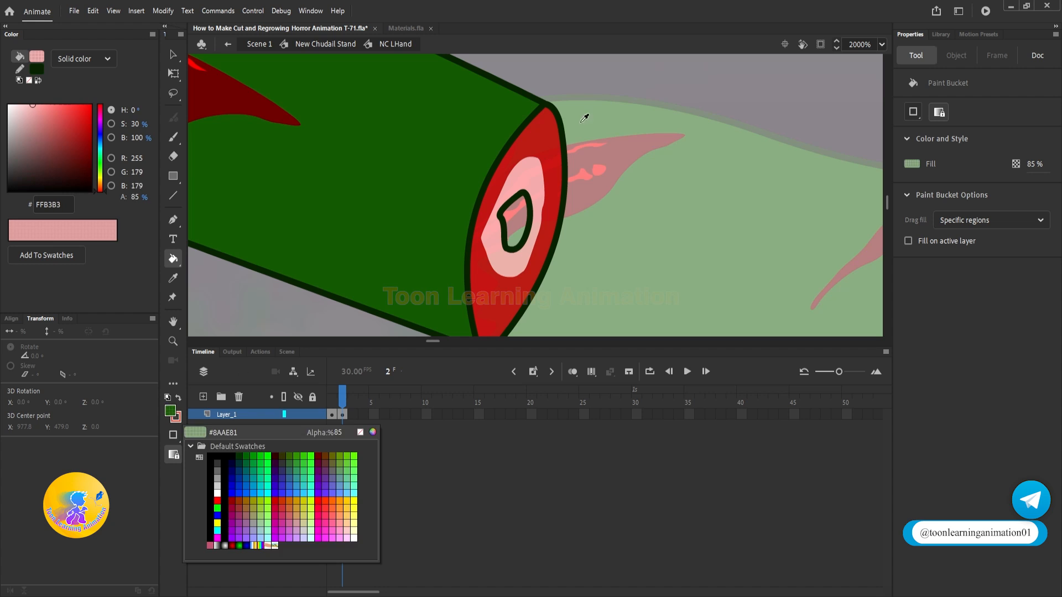
pyautogui.click(545, 173)
pyautogui.click(525, 206)
pyautogui.press('v')
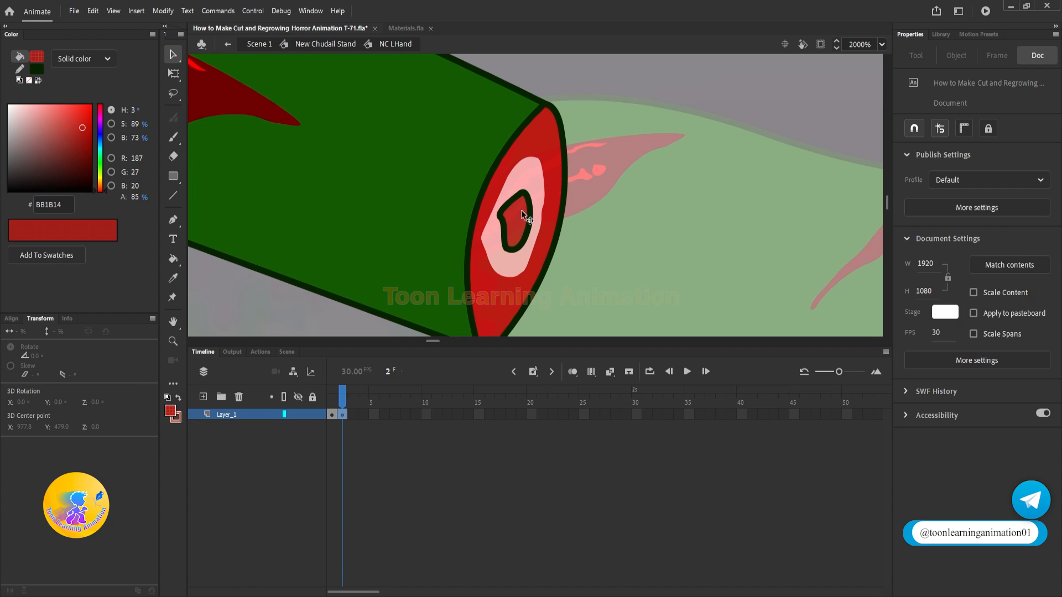
# Step: Darken the innermost shape's fill to deep red 540300 and delete its outline
pyautogui.click(521, 210)
pyautogui.moveTo(81, 128); pyautogui.dragTo(130, 154)
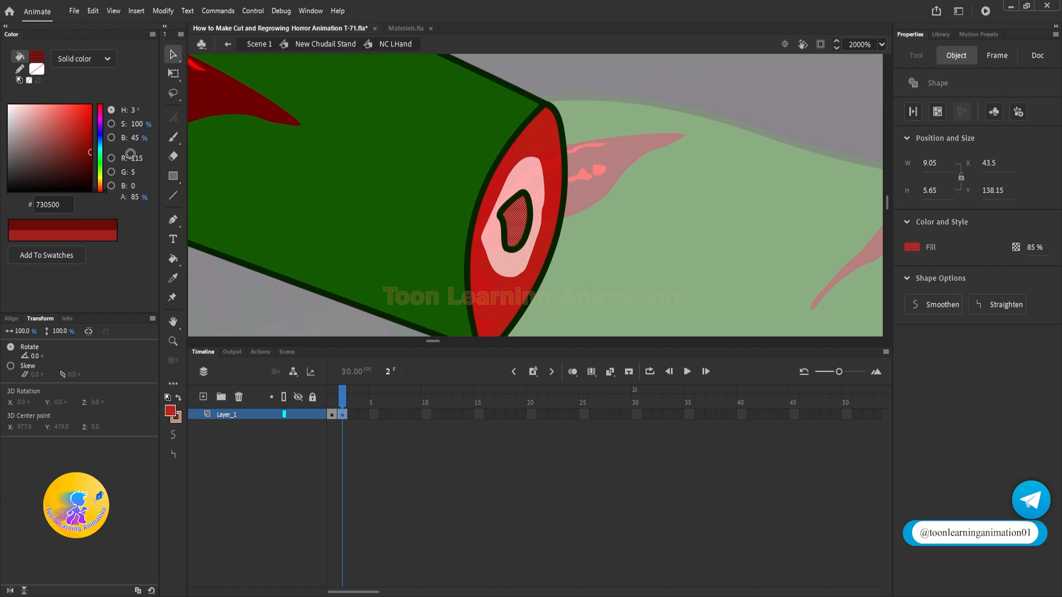
pyautogui.press('Escape')
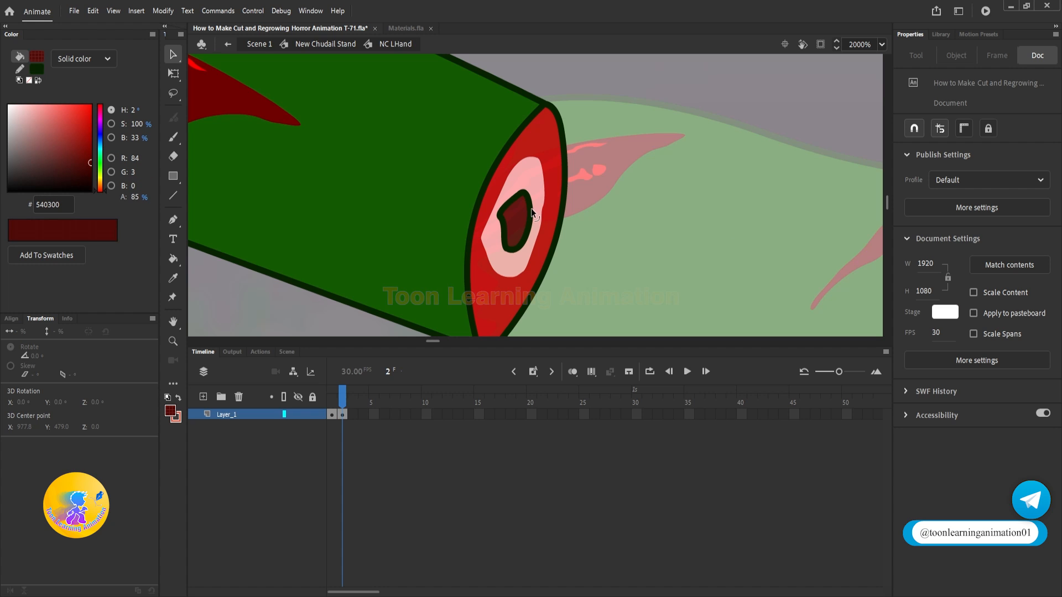
pyautogui.doubleClick(531, 208)
pyautogui.press('Delete')
# Step: Make the red and pink fills of the cut end fully opaque at 100% alpha
pyautogui.click(518, 212)
pyautogui.scroll(-5, 512, 210)
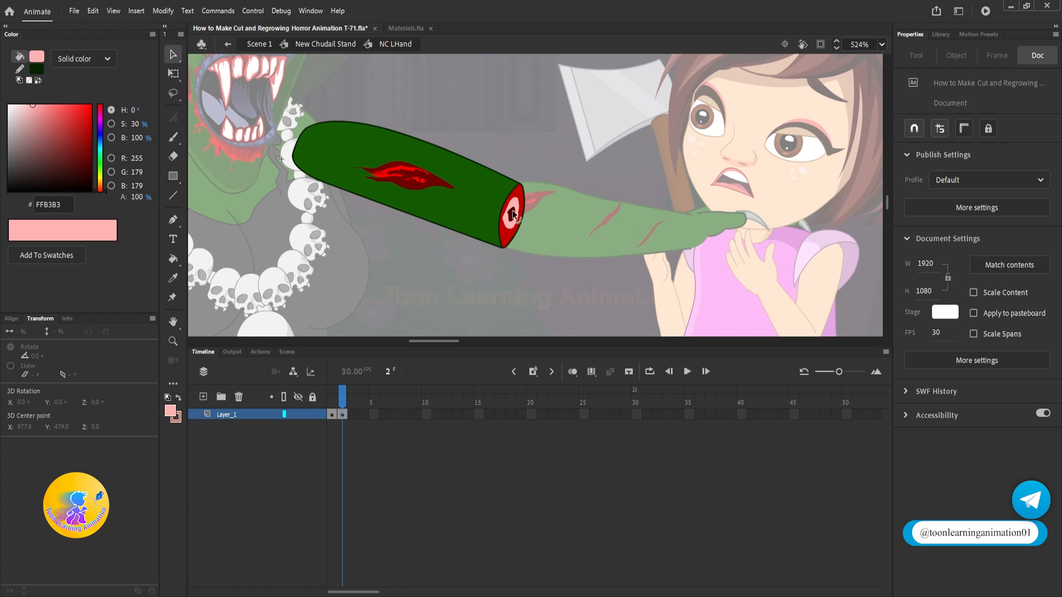
pyautogui.scroll(4, 528, 208)
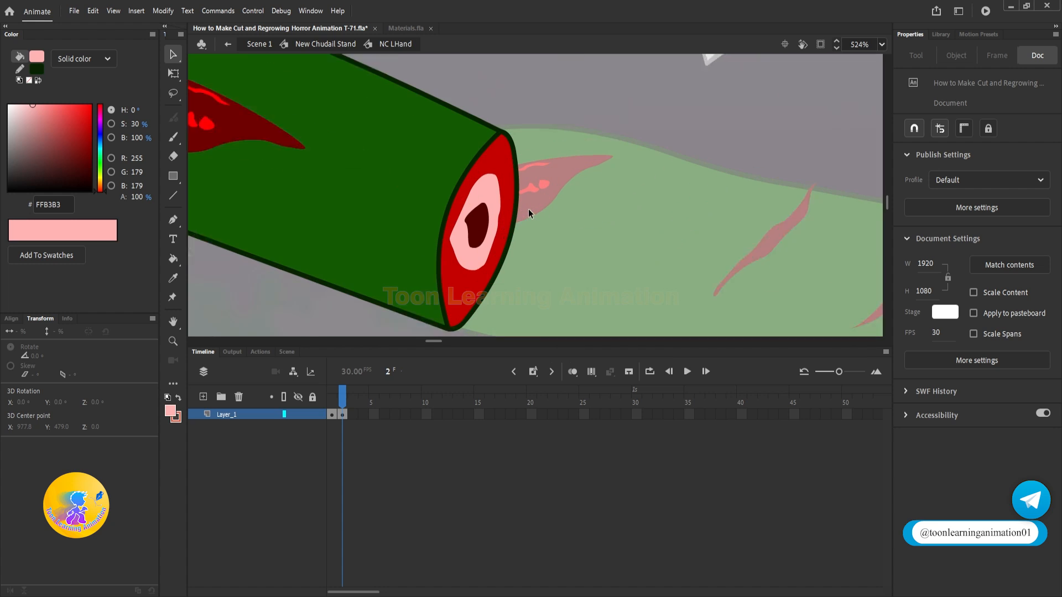
# Step: Recolor the innermost shape of the cut end to muted brown 522D2A
pyautogui.scroll(4, 529, 208)
pyautogui.click(472, 225)
pyautogui.moveTo(95, 161)
pyautogui.mouseDown()
pyautogui.moveTo(24, 165)
pyautogui.moveTo(49, 163)
pyautogui.mouseUp()
pyautogui.press('Escape')
pyautogui.click(470, 224)
pyautogui.press('Escape')
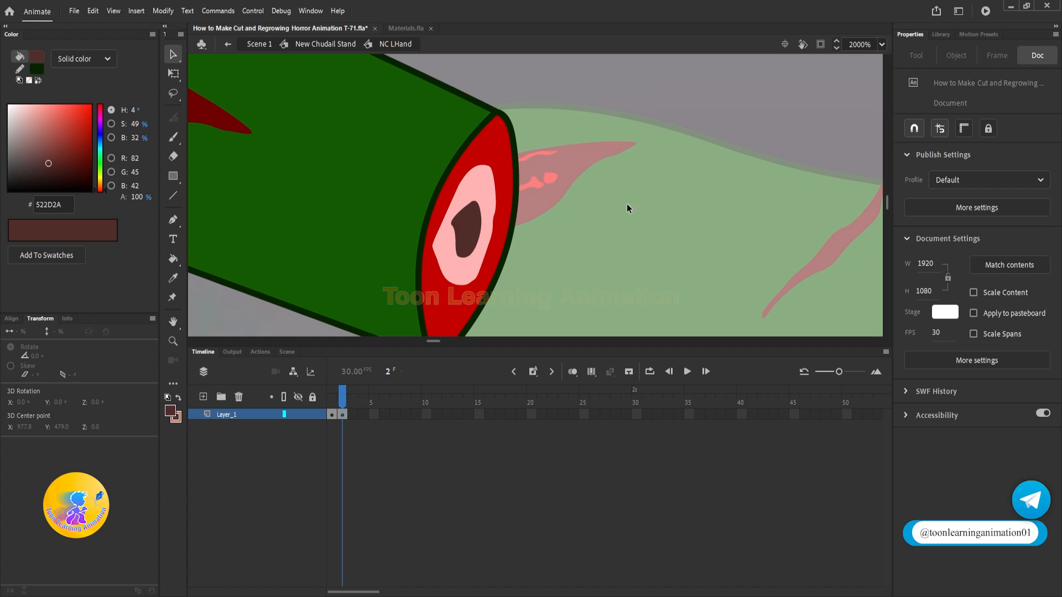
# Step: Return to the witch symbol and set the upper arm instance at frame 60 to play its graphic in a loop
pyautogui.scroll(-4, 483, 213)
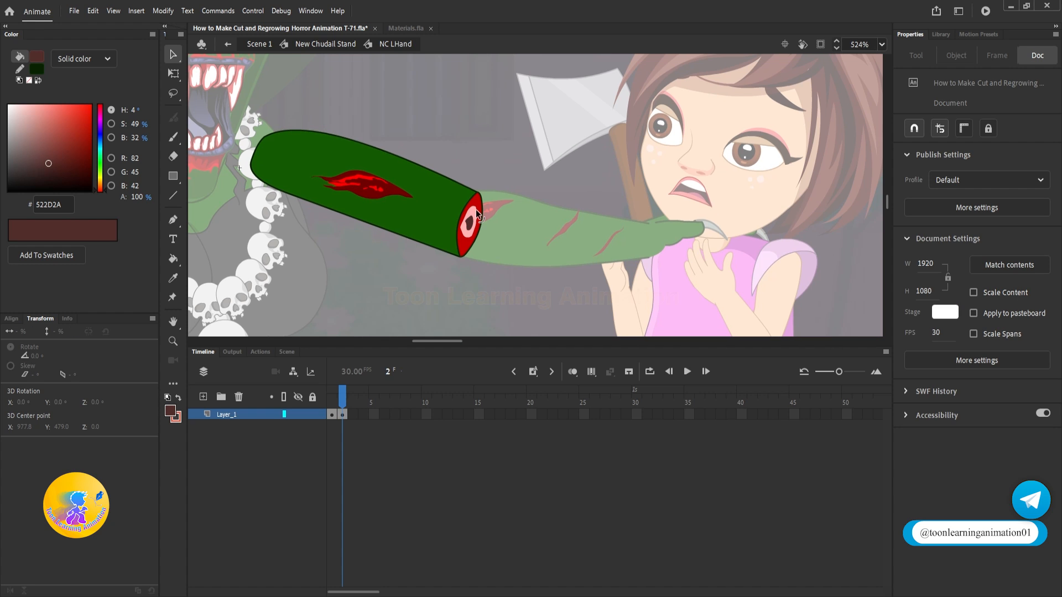
pyautogui.doubleClick(500, 281)
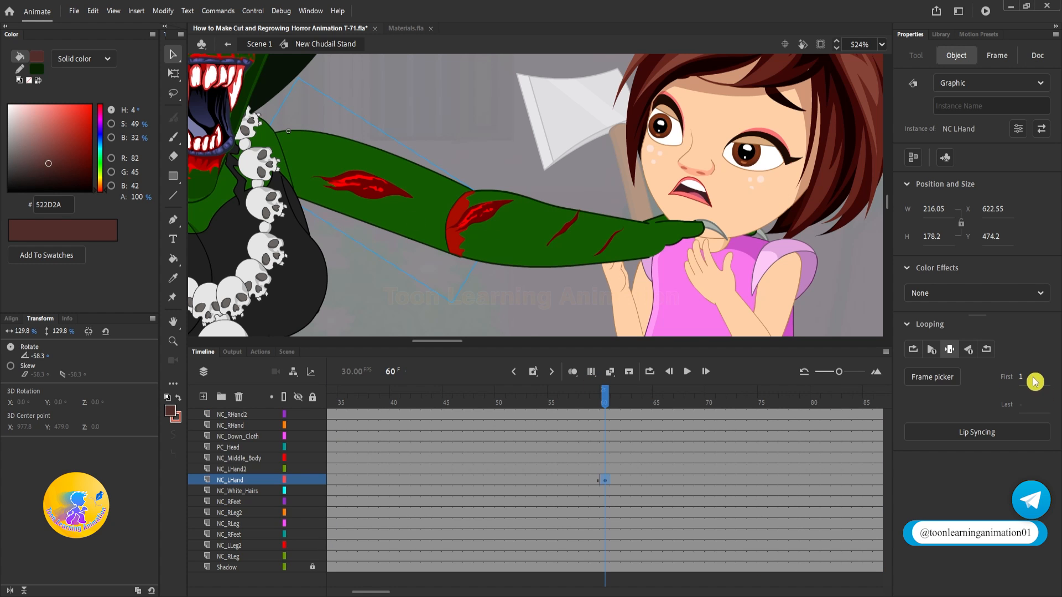
pyautogui.click(913, 349)
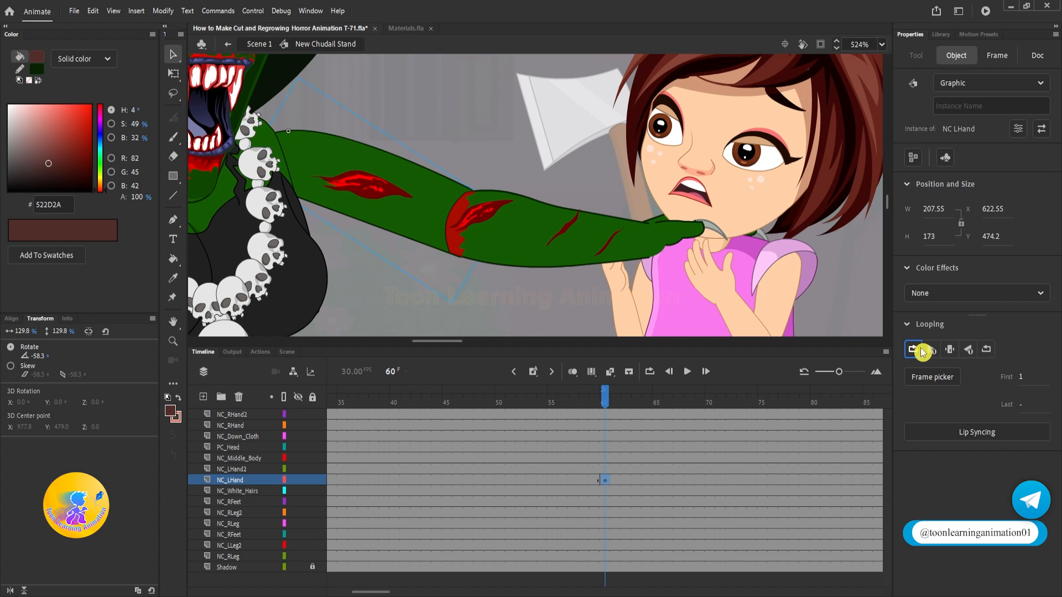
# Step: Reopen the upper arm symbol and extend its frame 2 drawing past frame 50
pyautogui.doubleClick(409, 192)
pyautogui.click(342, 414)
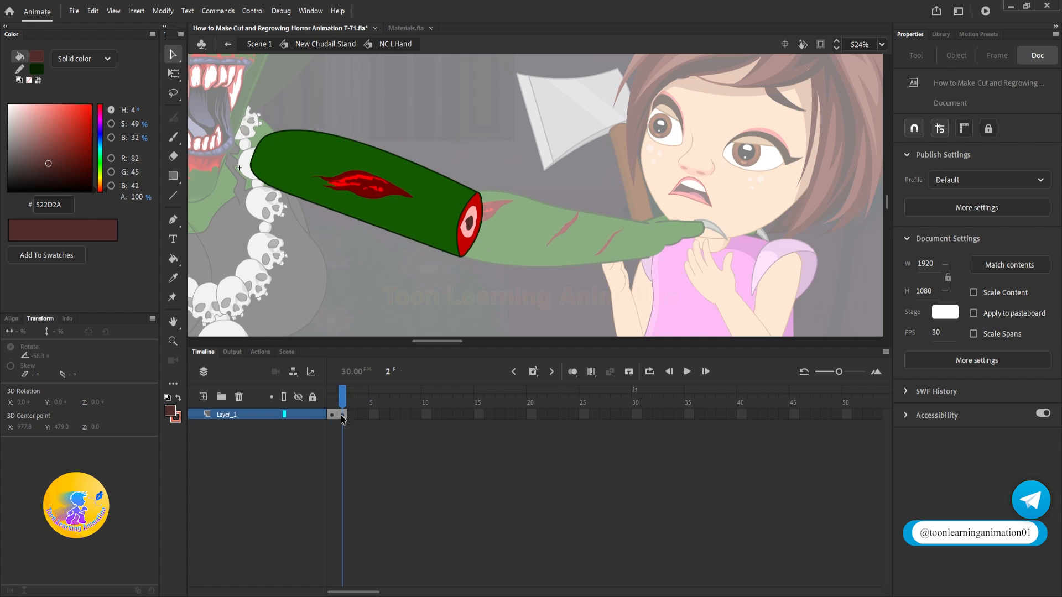
pyautogui.press('F5')
pyautogui.press('F5')
pyautogui.press('F5')
pyautogui.press('F5')
pyautogui.press('F5')
pyautogui.press('F5')
pyautogui.press('F5')
pyautogui.press('F5')
pyautogui.press('F5')
pyautogui.press('F5')
pyautogui.press('F5')
pyautogui.press('F5')
pyautogui.press('F5')
pyautogui.press('F5')
pyautogui.press('F5')
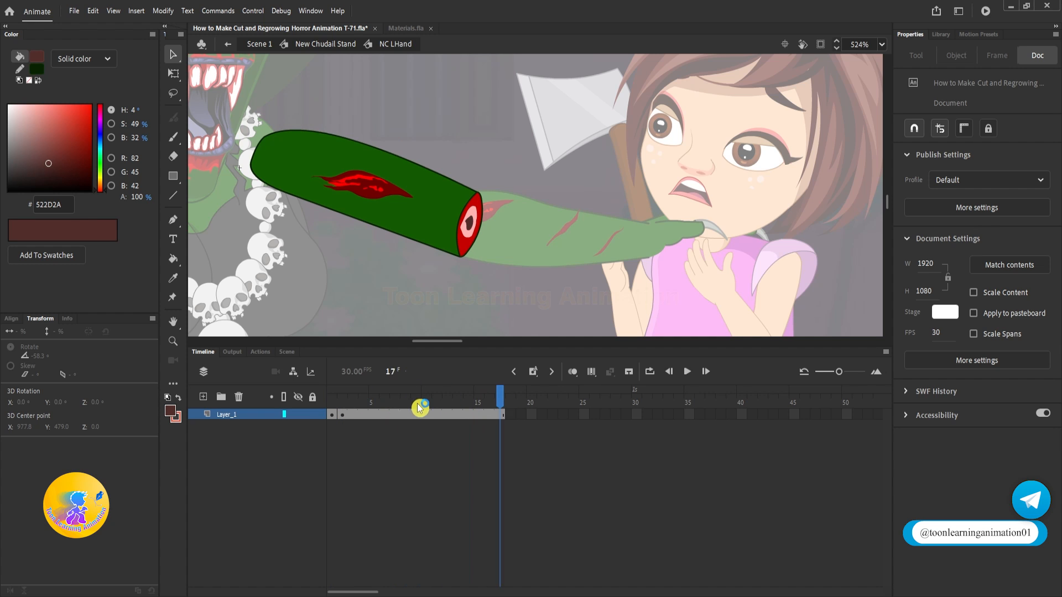
pyautogui.press('F5')
pyautogui.press('F5')
pyautogui.press('F5')
pyautogui.press('F5')
pyautogui.press('F5')
pyautogui.press('F5')
pyautogui.press('F5')
pyautogui.press('F5')
pyautogui.press('F5')
pyautogui.press('F5')
pyautogui.press('F5')
pyautogui.press('F5')
pyautogui.press('F5')
pyautogui.press('F5')
pyautogui.press('F5')
pyautogui.press('F5')
pyautogui.press('F5')
pyautogui.press('F5')
pyautogui.press('F5')
pyautogui.press('F5')
pyautogui.moveTo(675, 416); pyautogui.dragTo(406, 415)
pyautogui.press('F5')
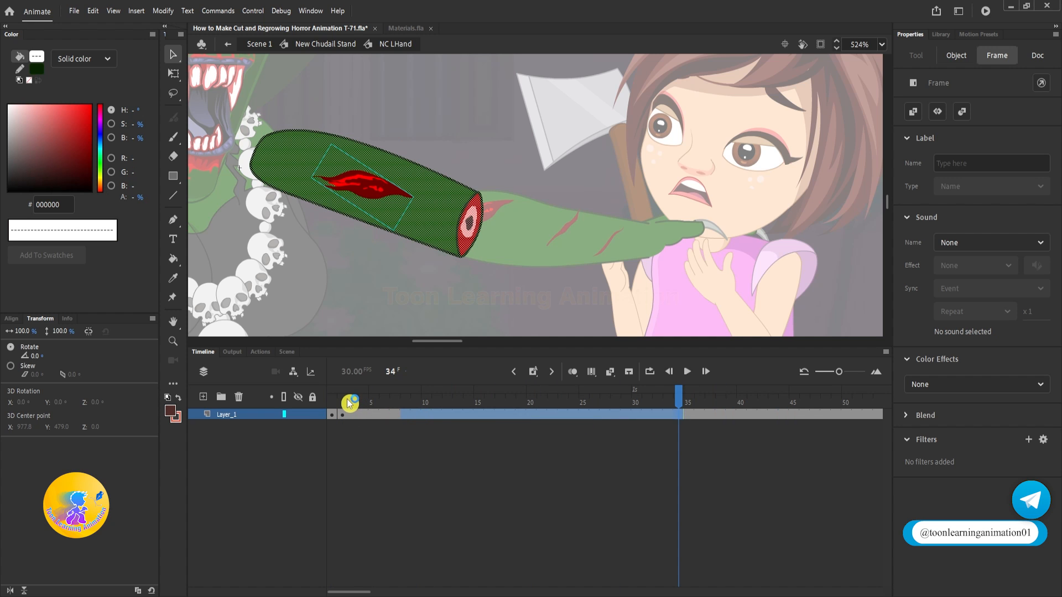
pyautogui.click(346, 402)
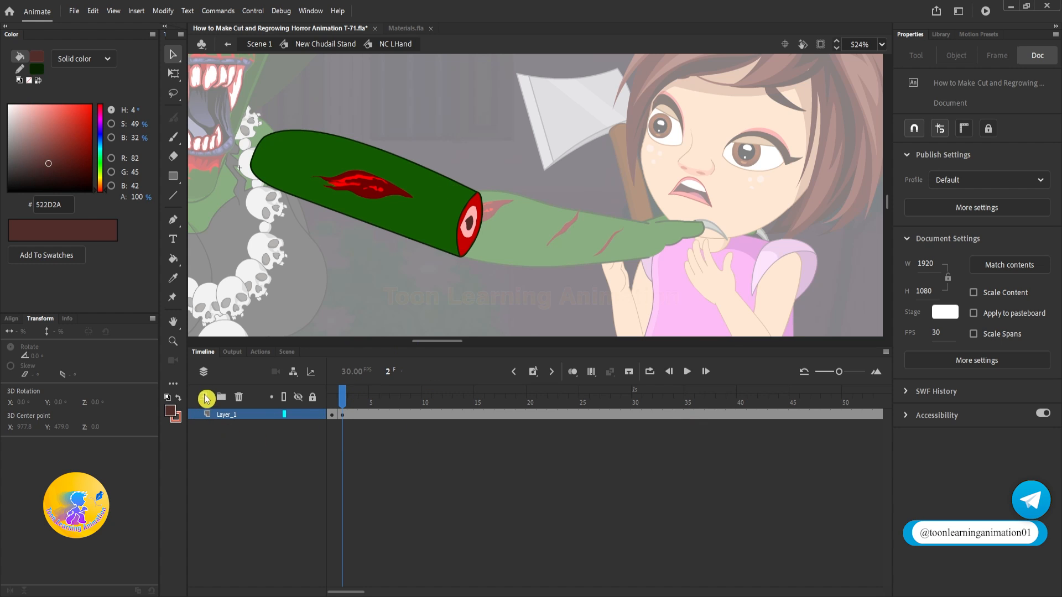
# Step: Copy the dripping blood splatter from Materials.fla and paste it into frame 2 of the upper arm symbol
pyautogui.click(406, 28)
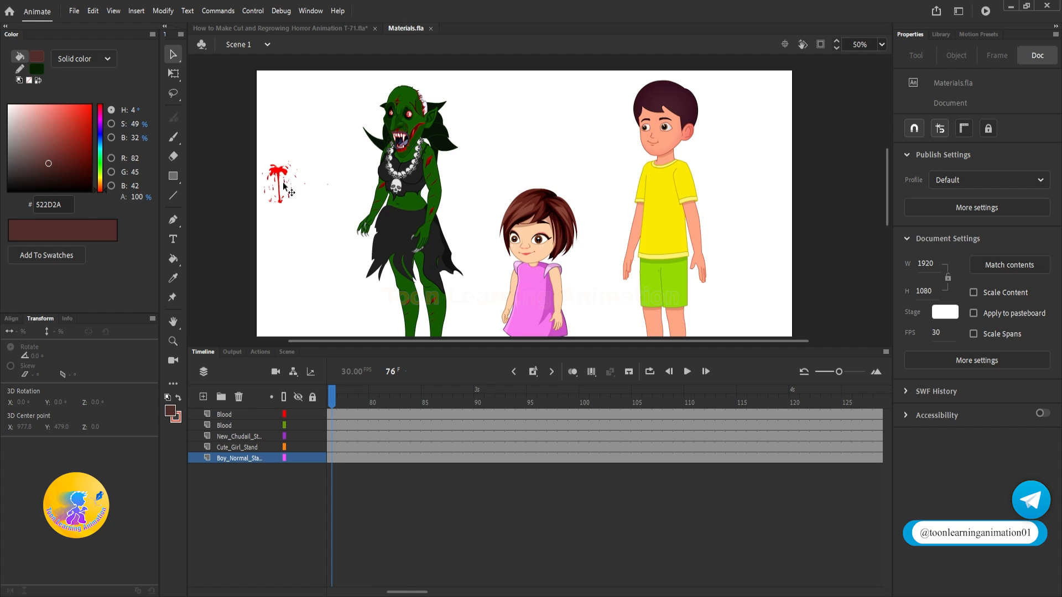
pyautogui.moveTo(332, 403); pyautogui.dragTo(318, 338)
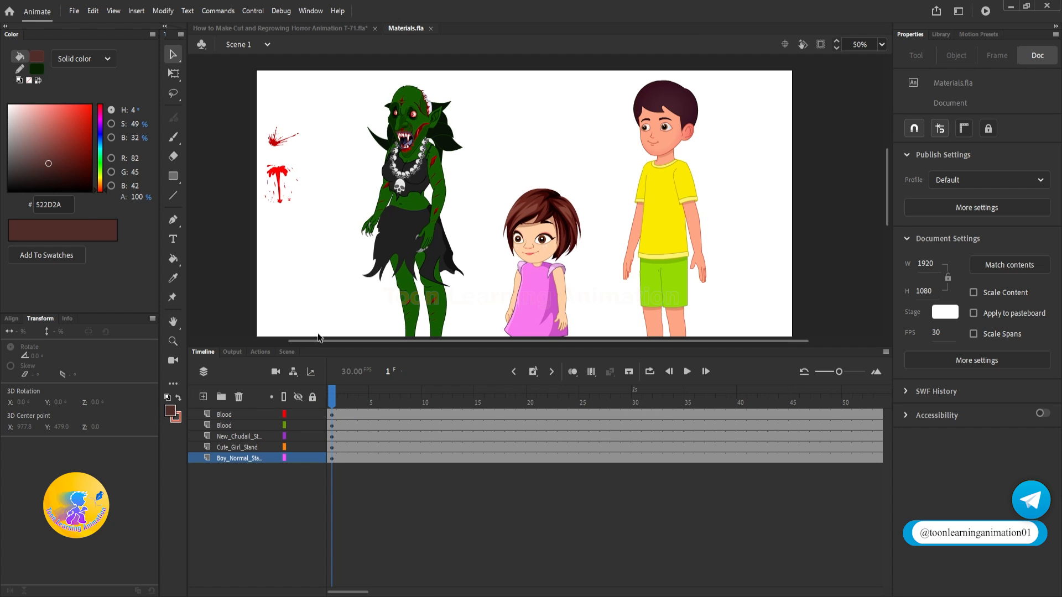
pyautogui.click(285, 180)
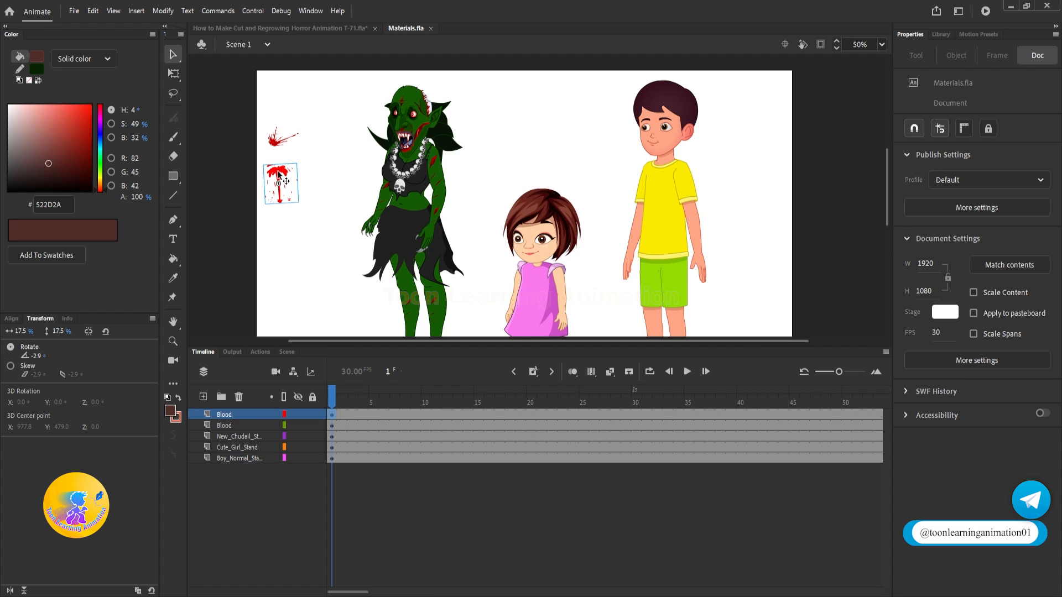
pyautogui.click(272, 28)
pyautogui.hotkey('ctrl', 'v')
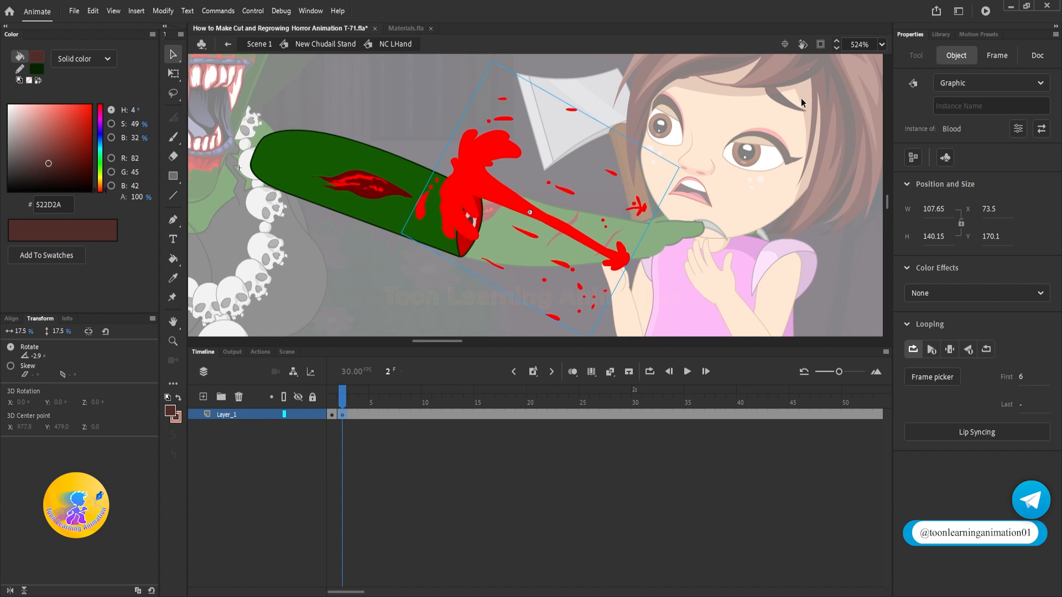
# Step: Rotate the blood splatter to about 167°, scale it to about 8%, and place it spurting from the arm's cut end
pyautogui.press('q')
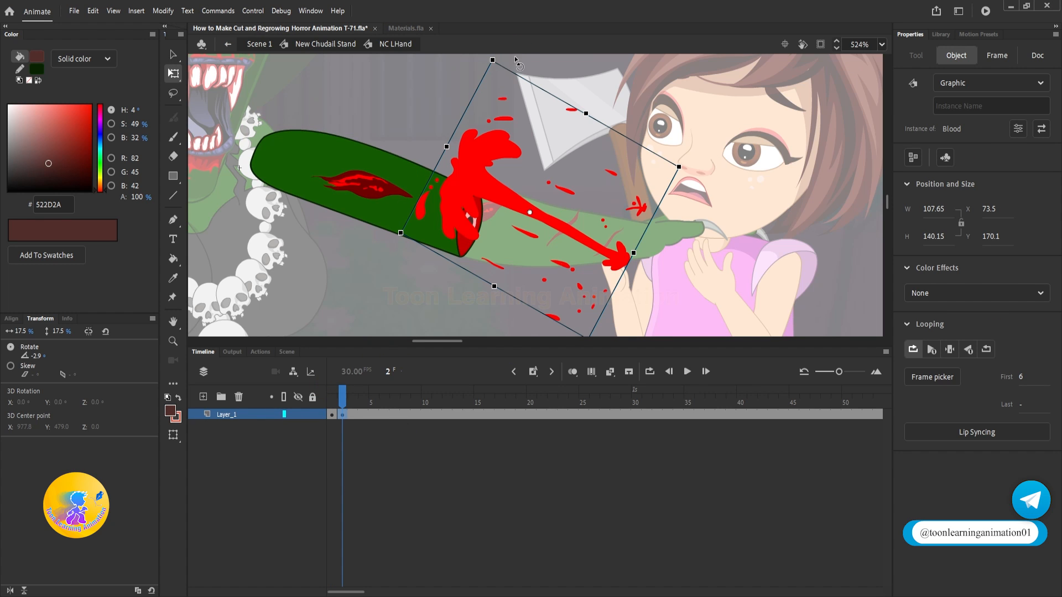
pyautogui.moveTo(515, 60); pyautogui.dragTo(621, 190)
pyautogui.moveTo(572, 221); pyautogui.dragTo(570, 252)
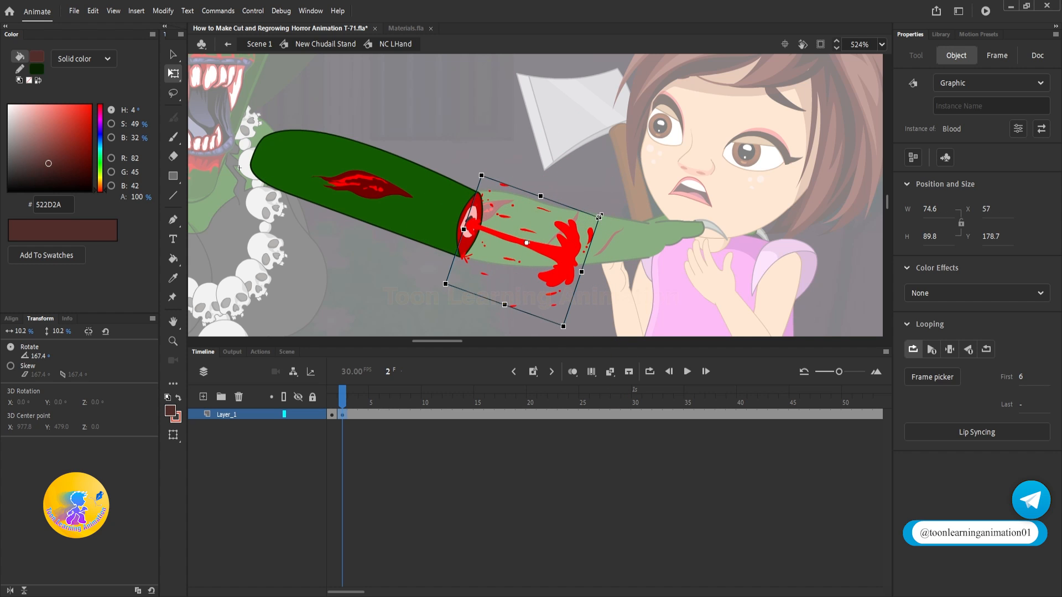
pyautogui.moveTo(599, 217); pyautogui.dragTo(540, 245)
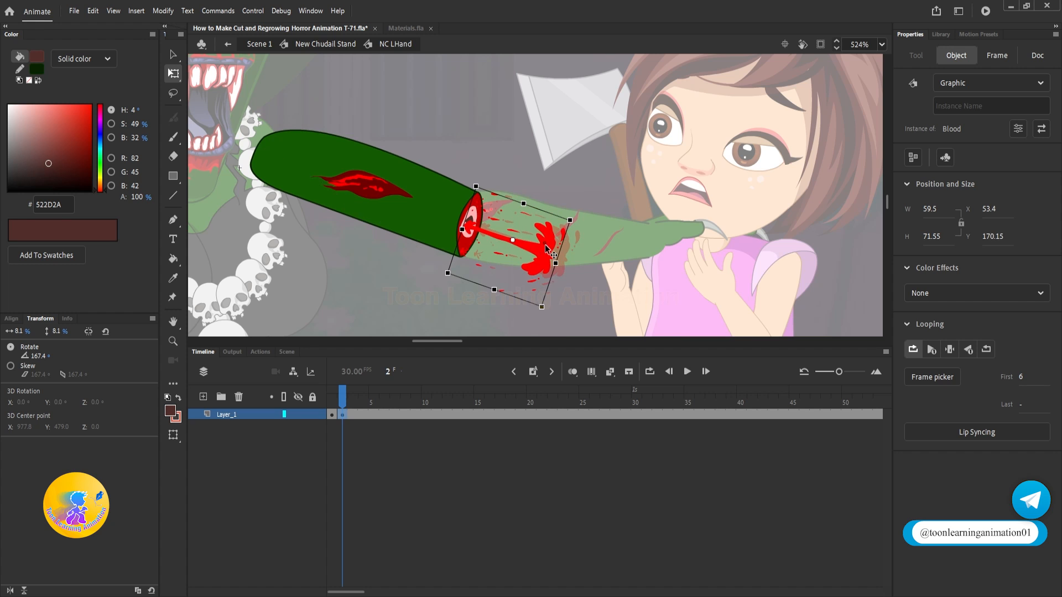
# Step: Return to the witch symbol, update the upper arm's first loop frame at frame 60, and preview the blood spurt
pyautogui.doubleClick(450, 124)
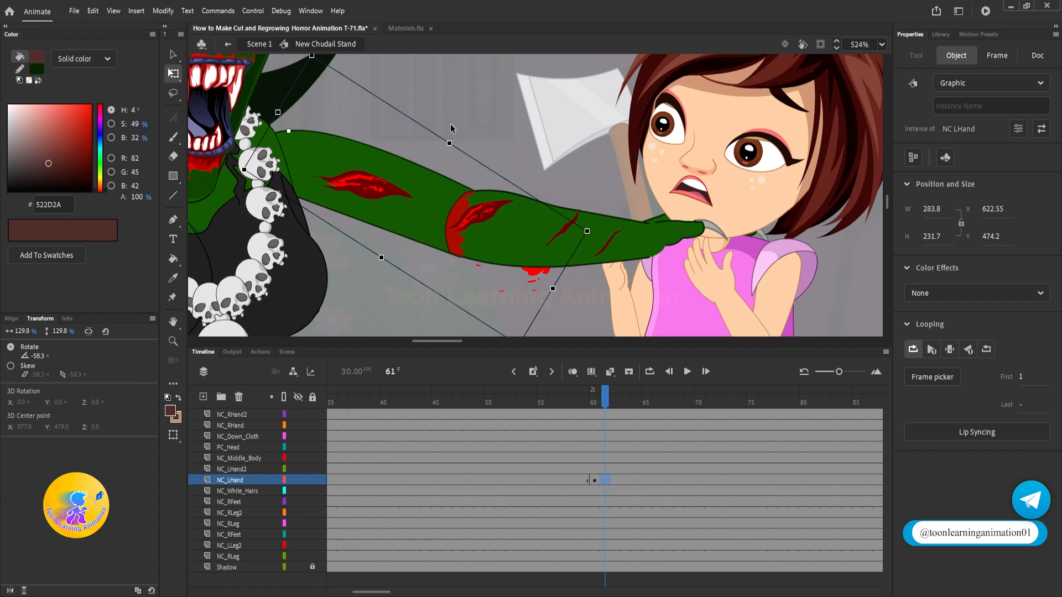
pyautogui.click(590, 402)
pyautogui.click(441, 242)
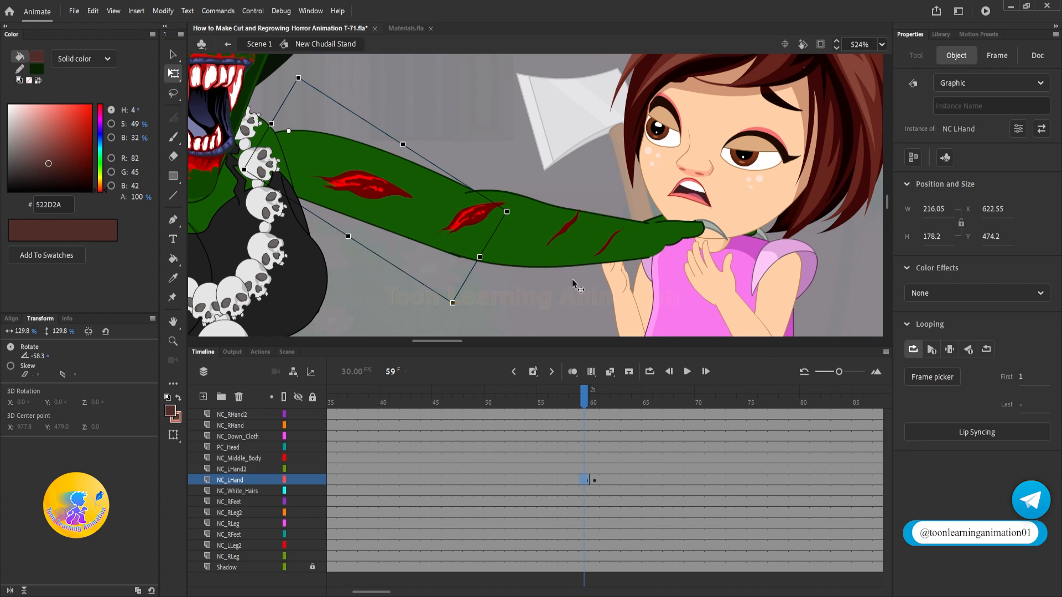
pyautogui.click(594, 404)
pyautogui.click(381, 184)
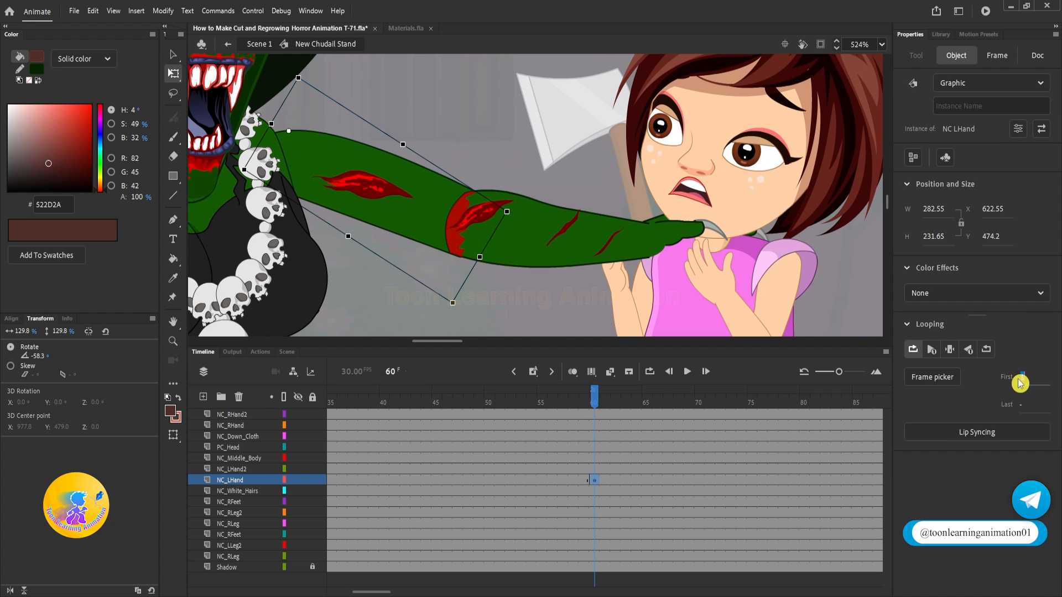
pyautogui.press('Return')
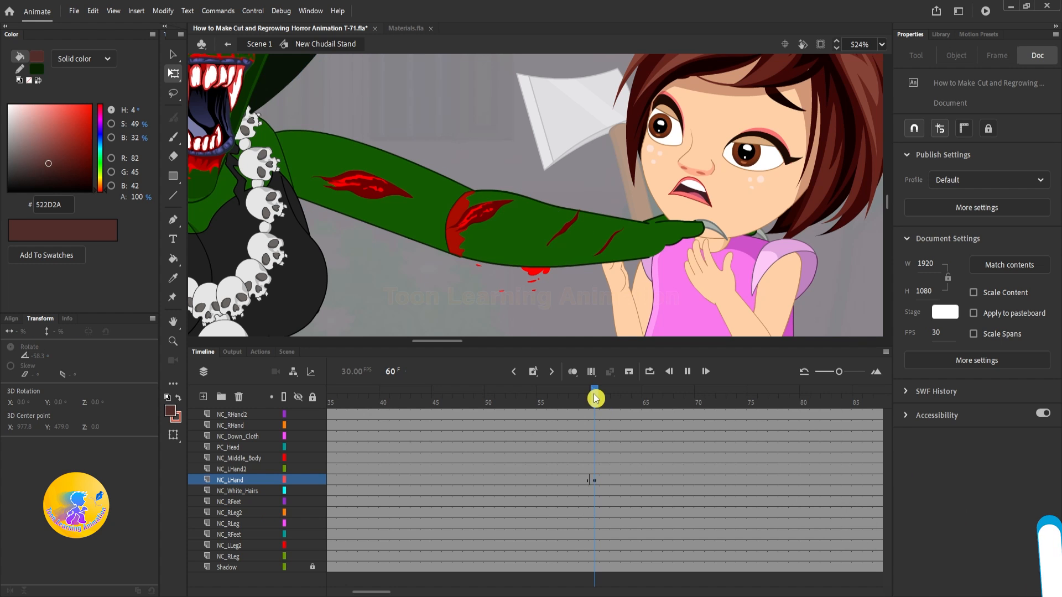
pyautogui.press('Return')
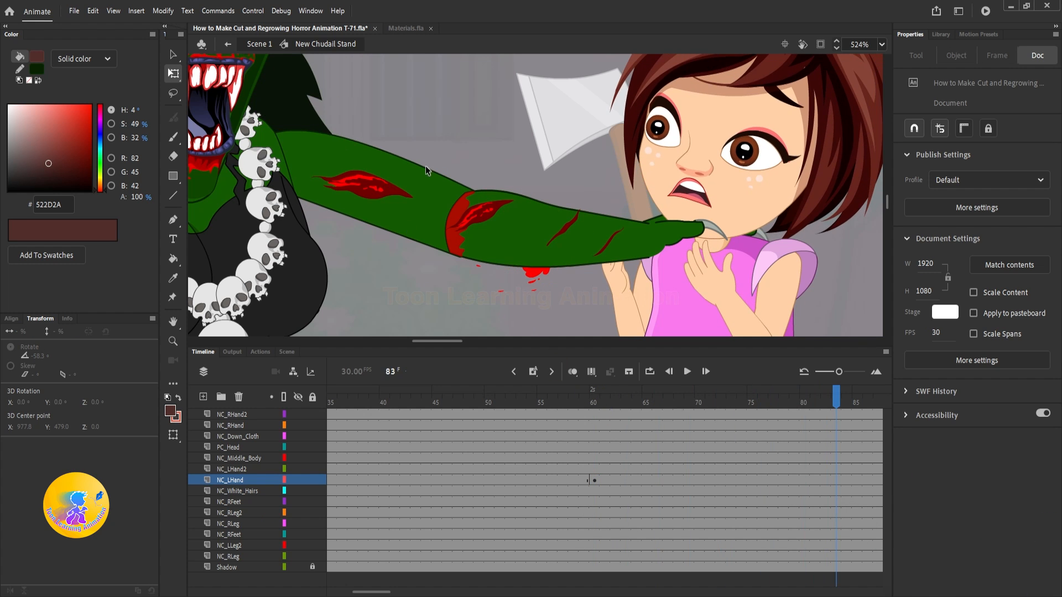
pyautogui.click(598, 401)
pyautogui.scroll(-5, 617, 239)
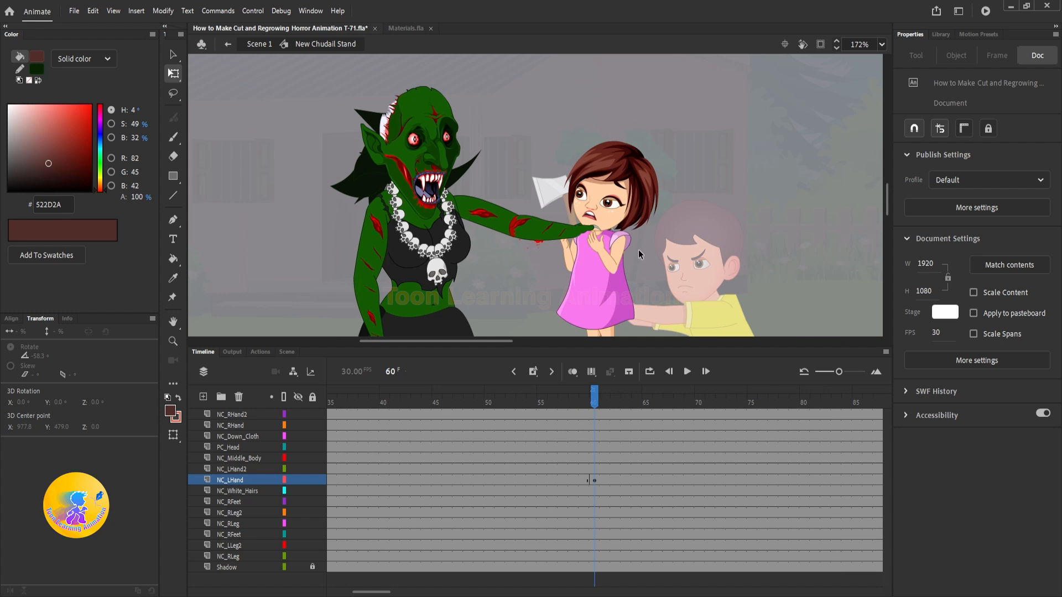
# Step: Keyframe the severed forearm and girl at frames 60 and 64, moving them toward the boy and tilting them to about -64° at frame 64
pyautogui.moveTo(640, 250)
pyautogui.mouseDown()
pyautogui.moveTo(626, 228)
pyautogui.moveTo(660, 236)
pyautogui.moveTo(658, 255)
pyautogui.mouseUp()
pyautogui.click(597, 403)
pyautogui.click(601, 277)
pyautogui.hotkey('ctrl', 'z')
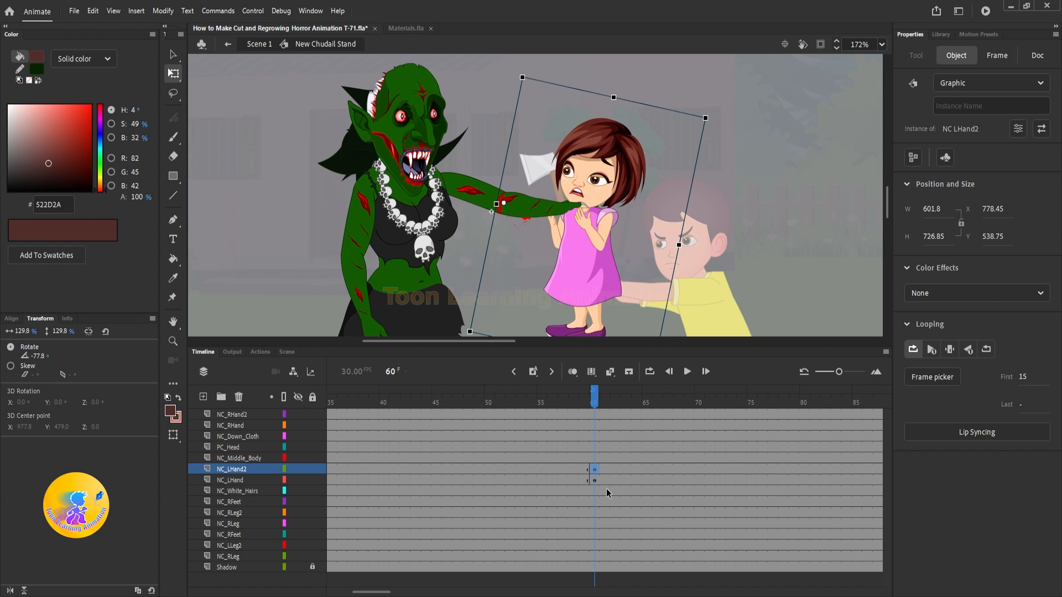
pyautogui.click(633, 468)
pyautogui.press('F6')
pyautogui.moveTo(625, 262); pyautogui.dragTo(775, 317)
pyautogui.moveTo(857, 172); pyautogui.dragTo(871, 226)
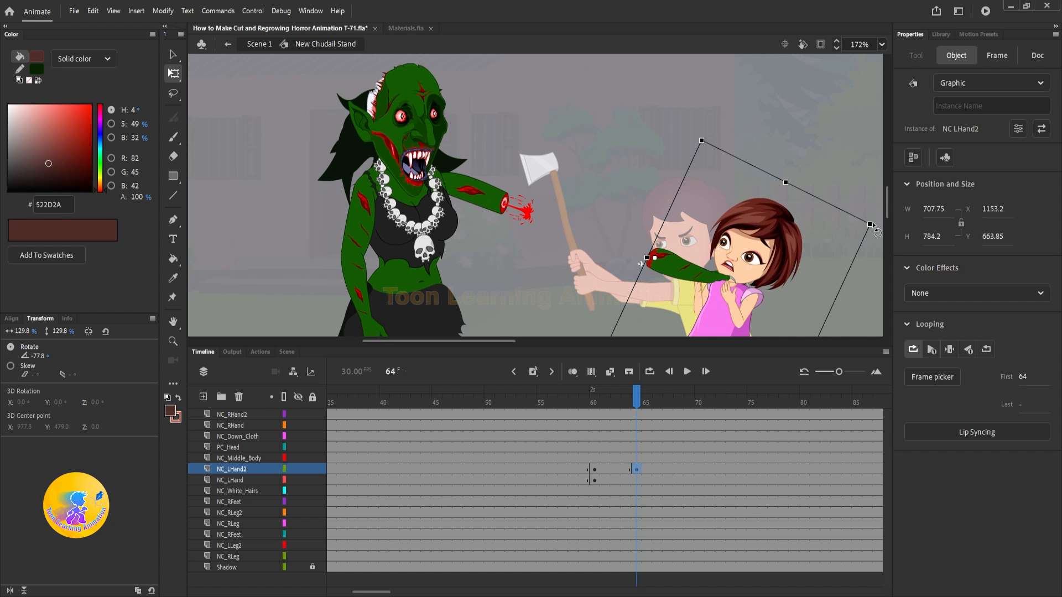
# Step: Create a classic tween between frames 60 and 64 on the NC_LHand2 layer and play it back
pyautogui.rightClick(617, 470)
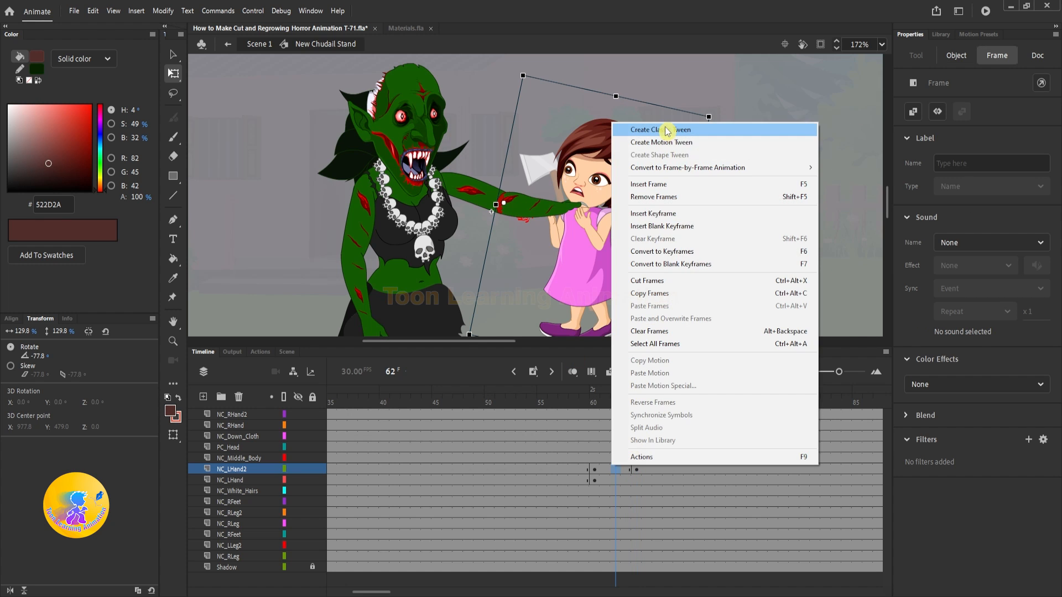
pyautogui.click(670, 132)
pyautogui.moveTo(636, 394); pyautogui.dragTo(592, 394)
pyautogui.press('Return')
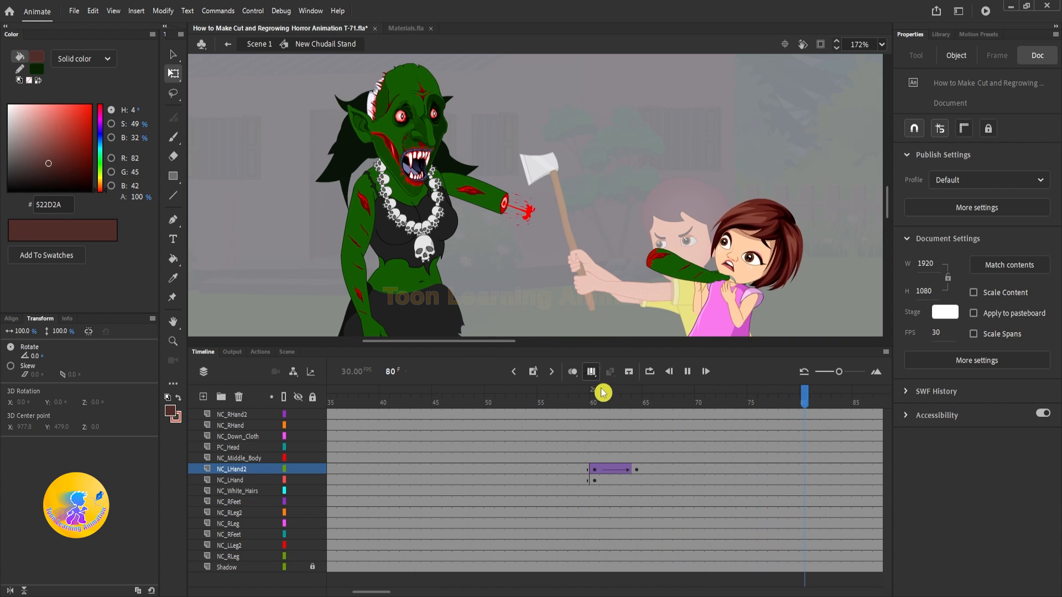
# Step: At frame 64, move the severed forearm and girl farther down and tilt them to about -52°
pyautogui.click(615, 403)
pyautogui.moveTo(614, 399); pyautogui.dragTo(635, 404)
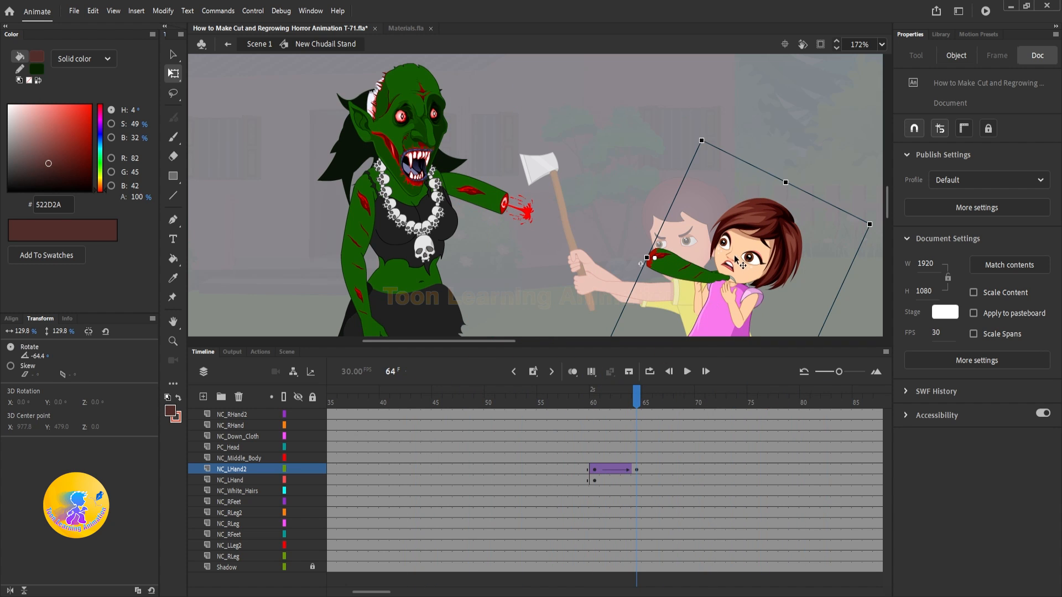
pyautogui.moveTo(734, 255); pyautogui.dragTo(668, 166)
pyautogui.moveTo(680, 236); pyautogui.dragTo(625, 328)
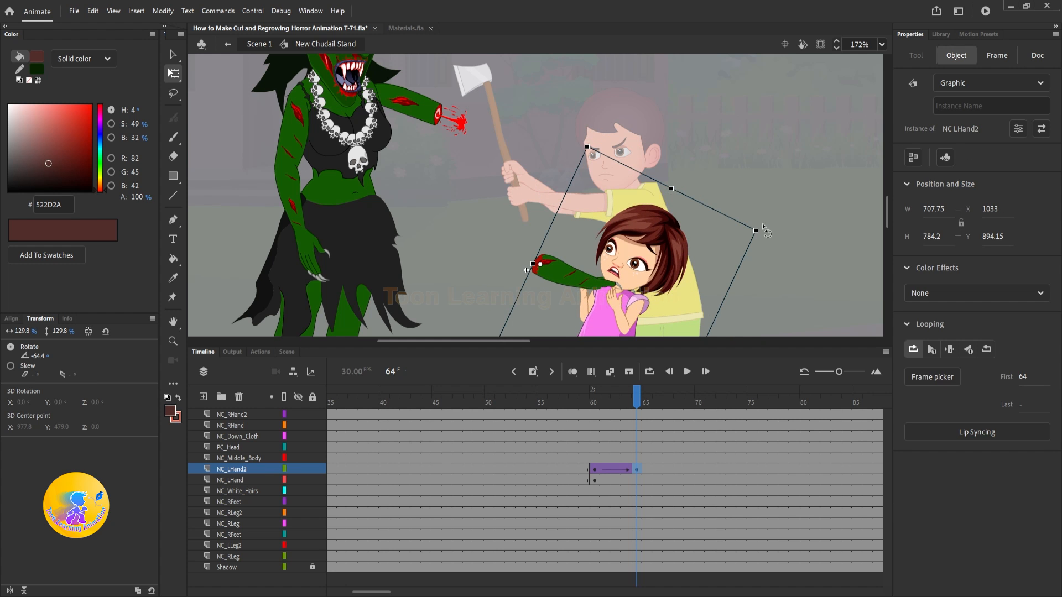
pyautogui.moveTo(764, 228); pyautogui.dragTo(766, 276)
# Step: Play back the falling forearm and girl from frame 60 to check the motion
pyautogui.click(603, 402)
pyautogui.press('Return')
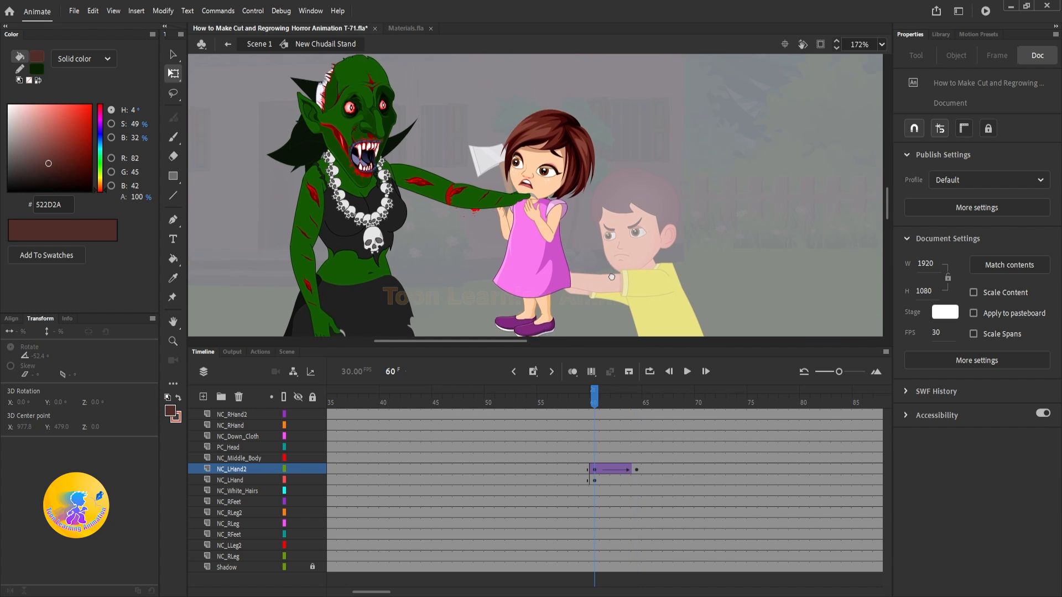
pyautogui.press('Return')
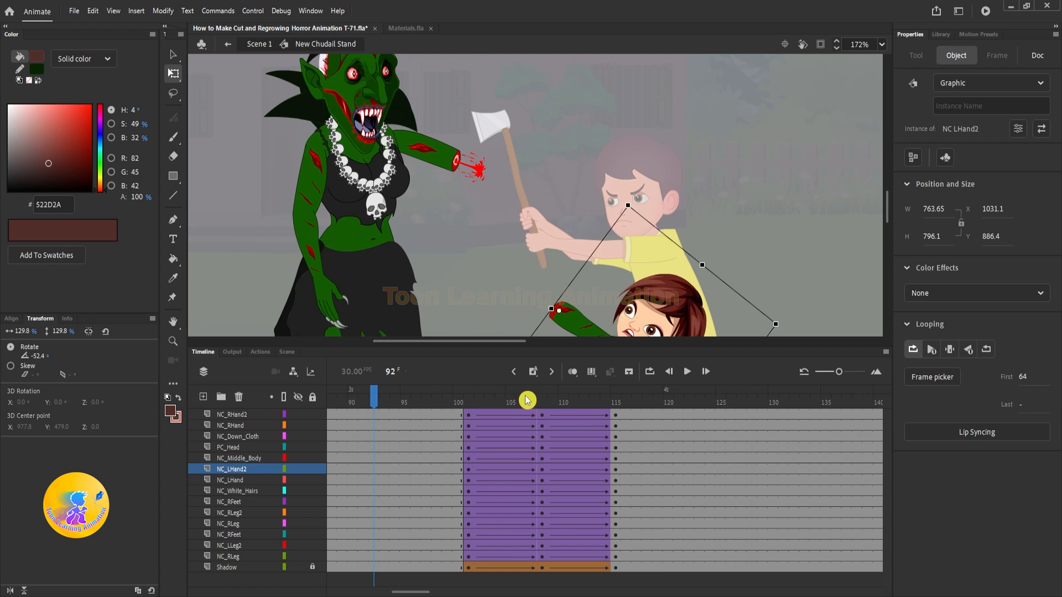
pyautogui.moveTo(527, 400); pyautogui.dragTo(625, 408)
pyautogui.press('Return')
pyautogui.press('Return')
pyautogui.click(626, 403)
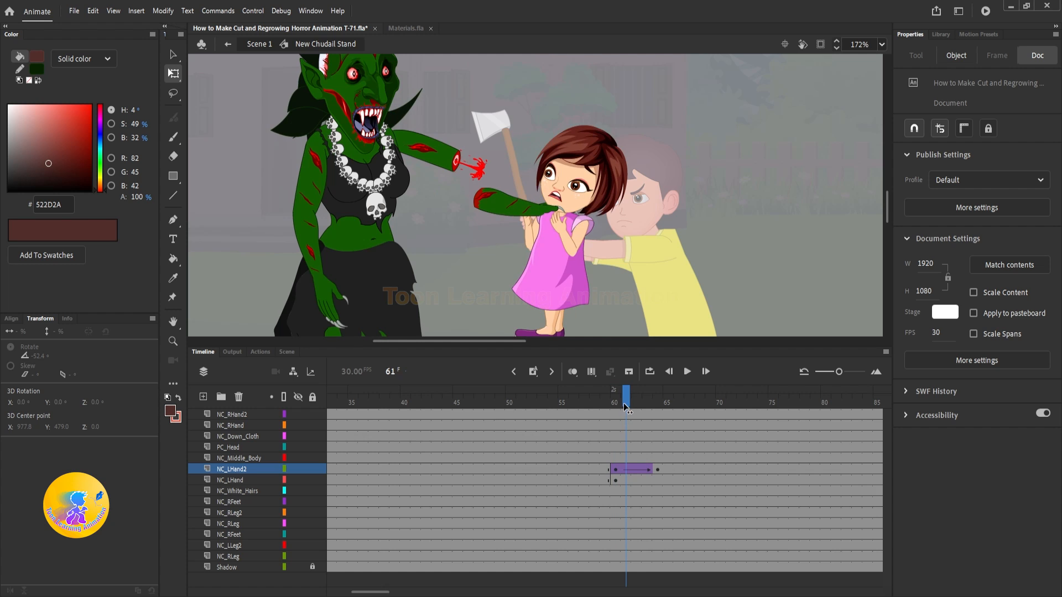
# Step: Add an in-between keyframe at frame 62, raise the forearm and girl slightly, tilt them to about -52°, and preview the fall
pyautogui.click(636, 470)
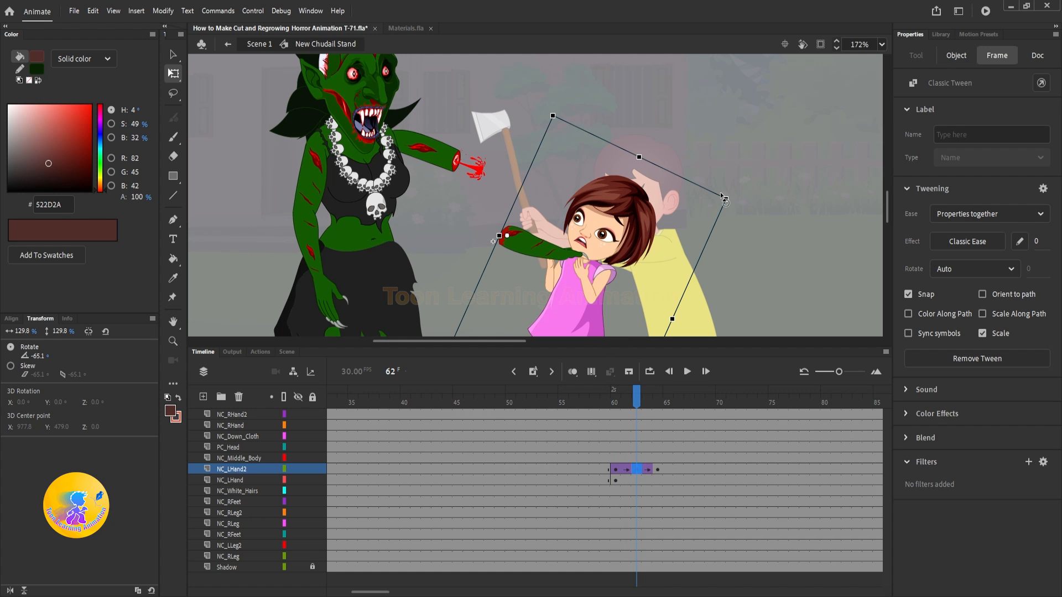
pyautogui.moveTo(731, 198); pyautogui.dragTo(739, 230)
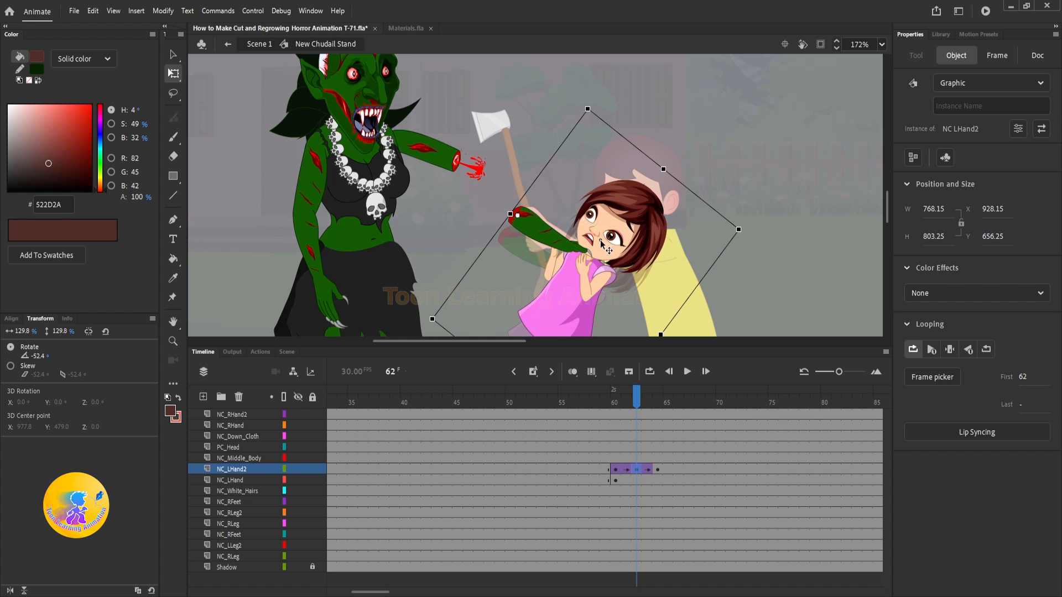
pyautogui.moveTo(611, 402)
pyautogui.mouseDown()
pyautogui.moveTo(621, 403)
pyautogui.moveTo(609, 404)
pyautogui.mouseUp()
pyautogui.press('Return')
pyautogui.press('Return')
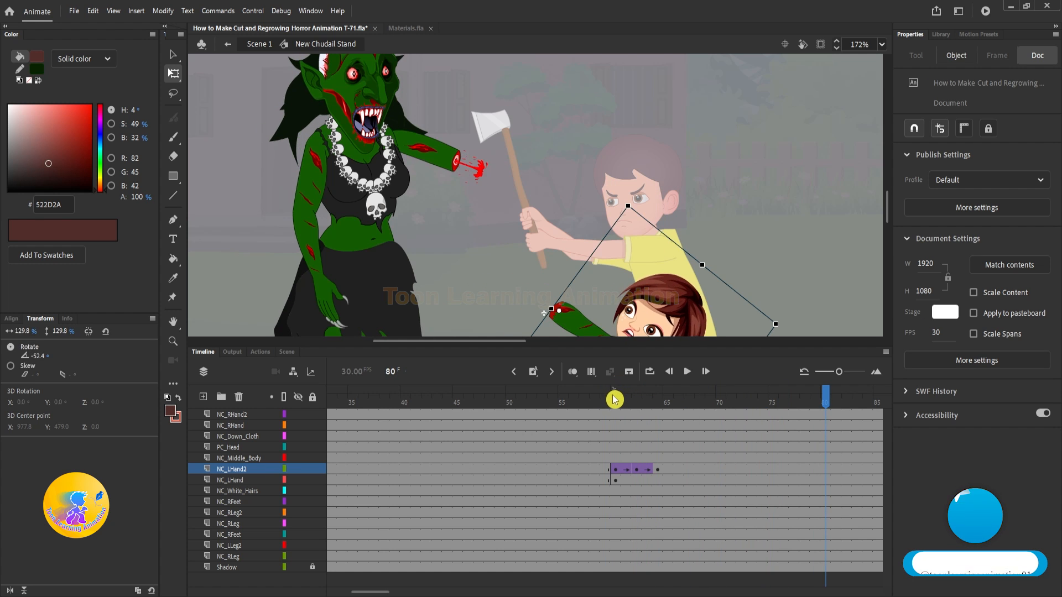
pyautogui.click(613, 400)
pyautogui.press('Return')
pyautogui.press('Return')
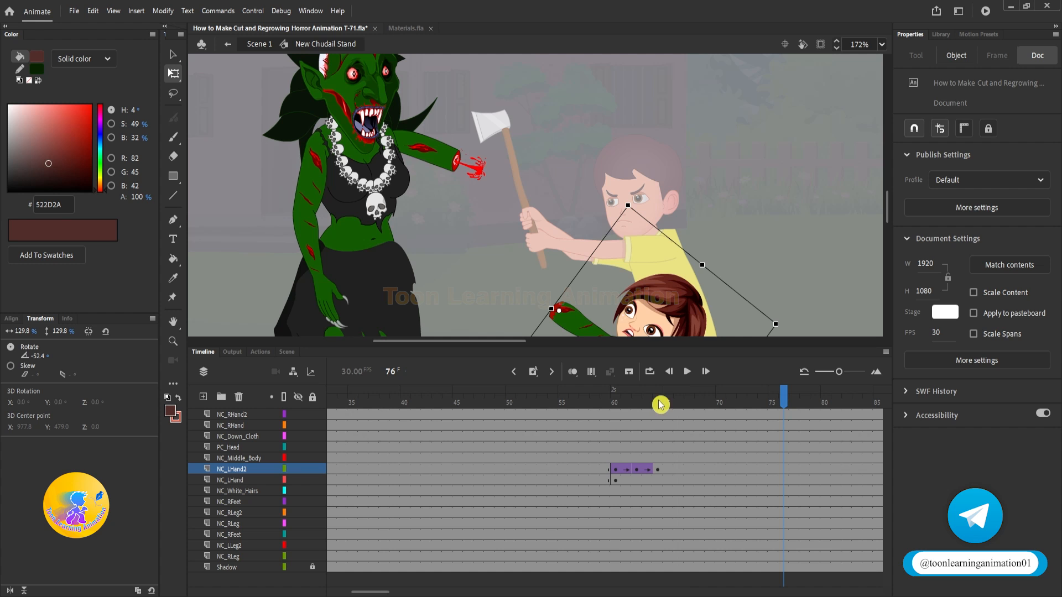
# Step: Insert a blank keyframe at frame 65 on the NC_LHand2 layer to hide the severed forearm and girl after the fall
pyautogui.click(673, 470)
pyautogui.click(609, 372)
pyautogui.click(608, 402)
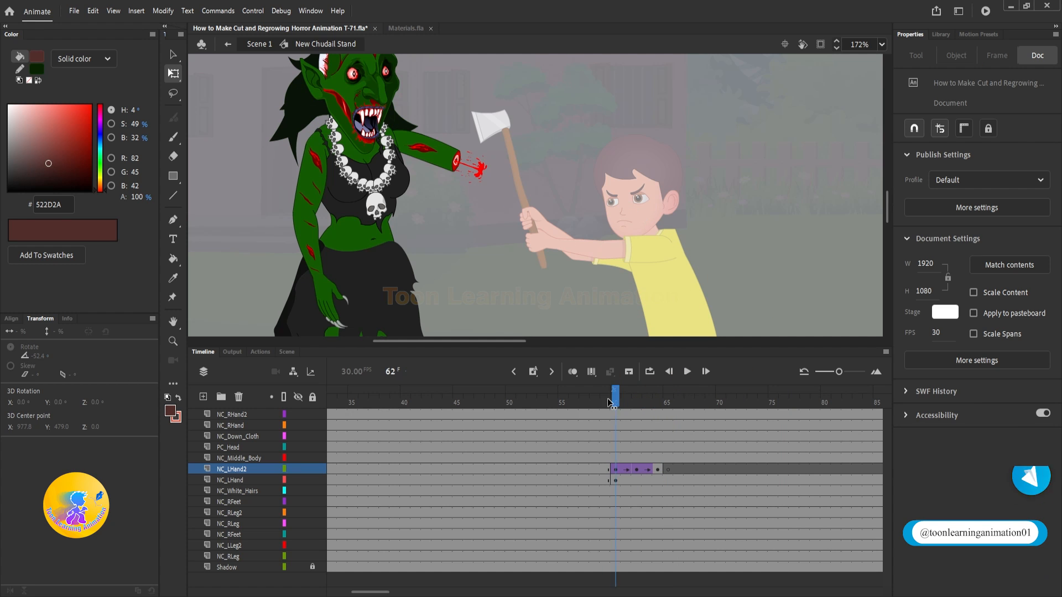
pyautogui.moveTo(608, 403)
pyautogui.mouseDown()
pyautogui.moveTo(595, 403)
pyautogui.moveTo(614, 403)
pyautogui.mouseUp()
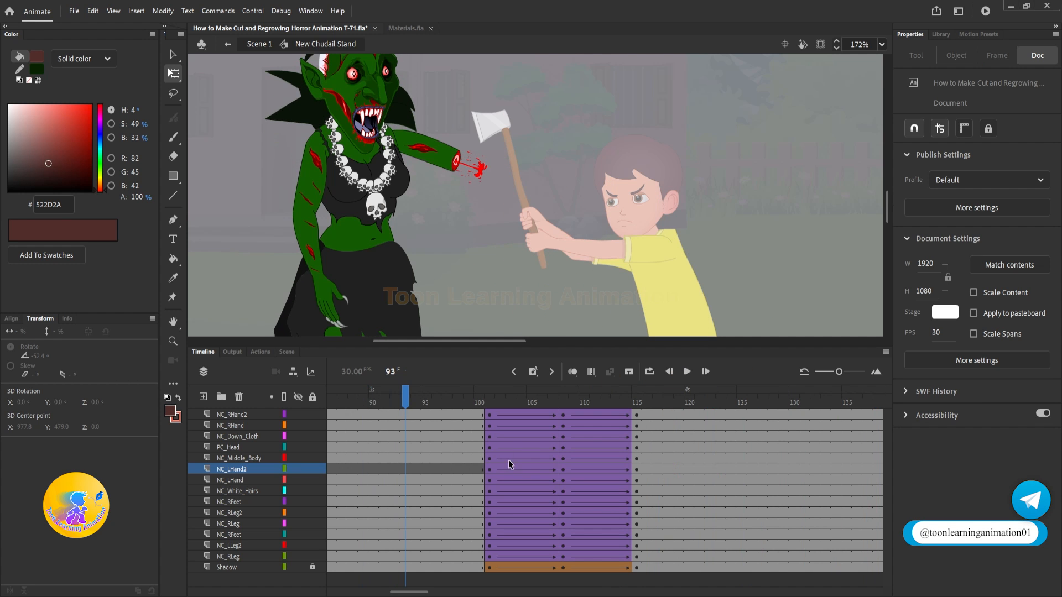
# Step: Clear the keyframes and tweens from frame 101 onward across the witch's body layers and play the result
pyautogui.moveTo(484, 416); pyautogui.dragTo(756, 514)
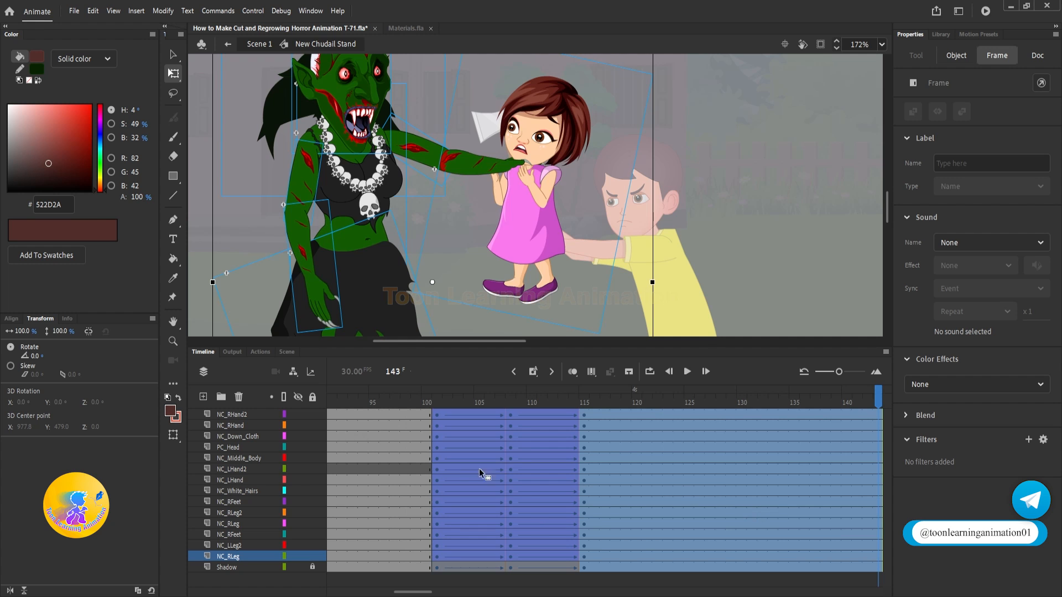
pyautogui.hotkey('shift', 'F6')
pyautogui.moveTo(453, 408); pyautogui.dragTo(144, 397)
pyautogui.press('Return')
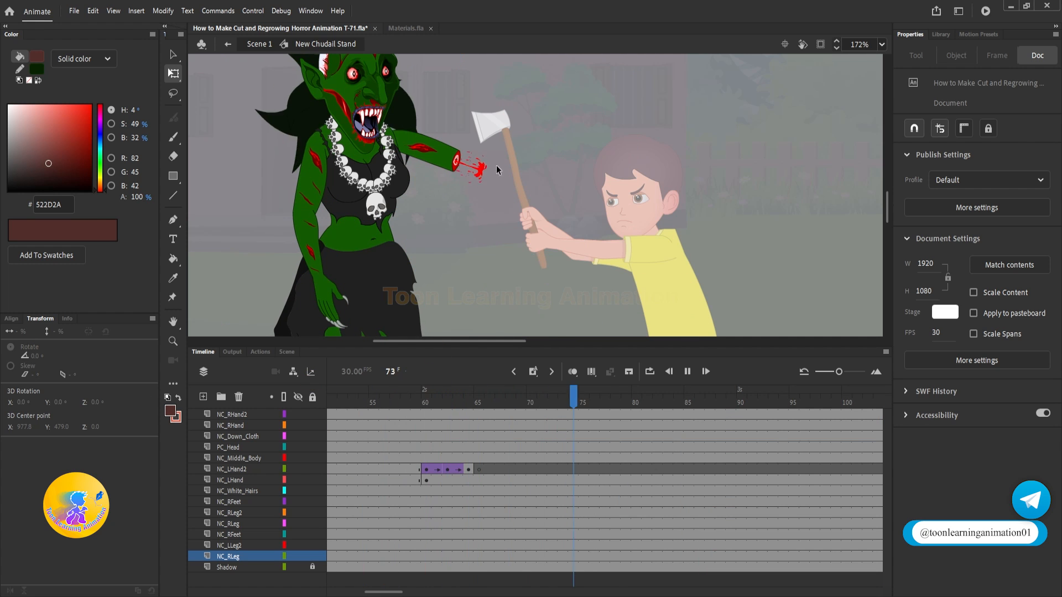
pyautogui.press('Return')
# Step: Return to Scene 1, play the animation from the start, and check the axe strike between frames 50 and 60
pyautogui.press('v')
pyautogui.doubleClick(748, 192)
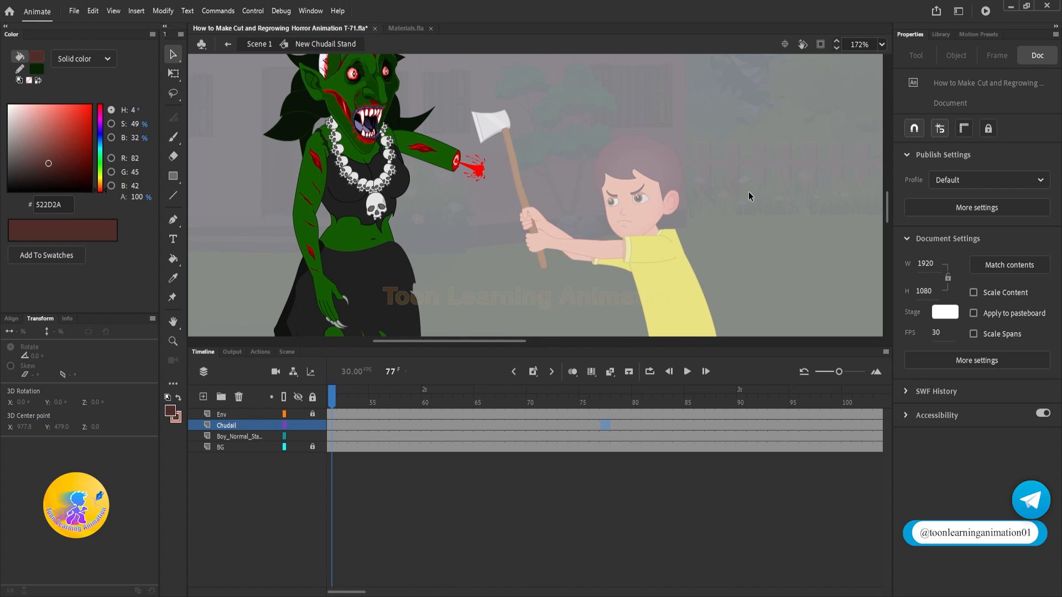
pyautogui.moveTo(598, 401); pyautogui.dragTo(256, 401)
pyautogui.press('Return')
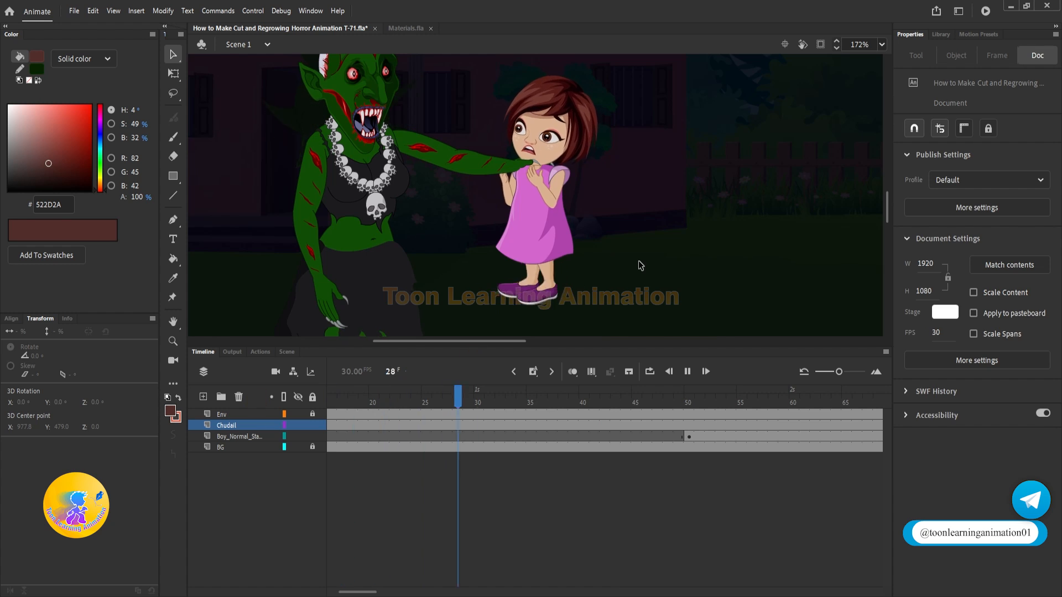
pyautogui.press('Return')
pyautogui.moveTo(414, 386); pyautogui.dragTo(762, 414)
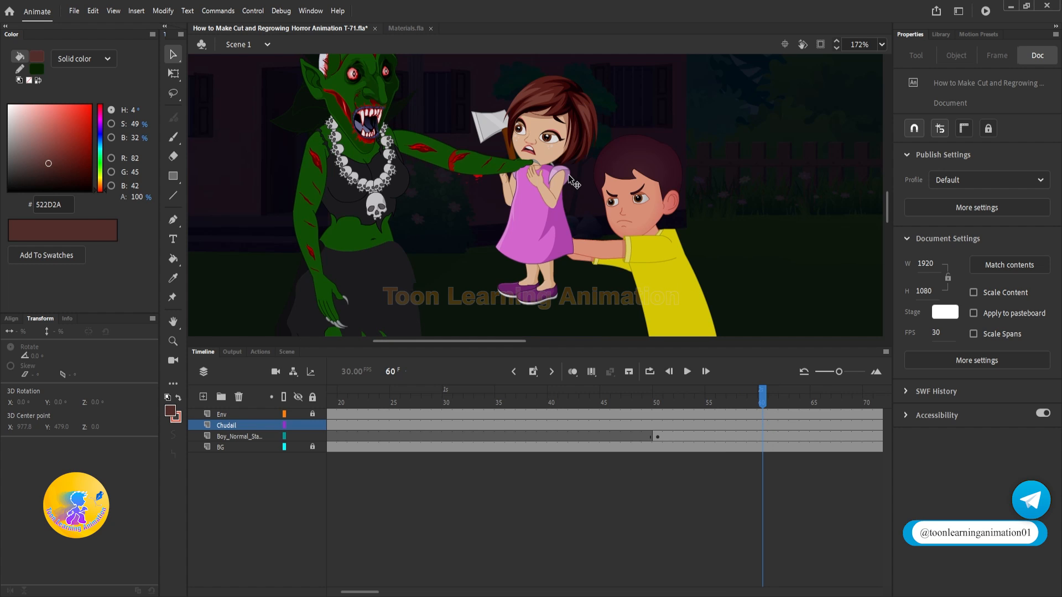
pyautogui.click(660, 402)
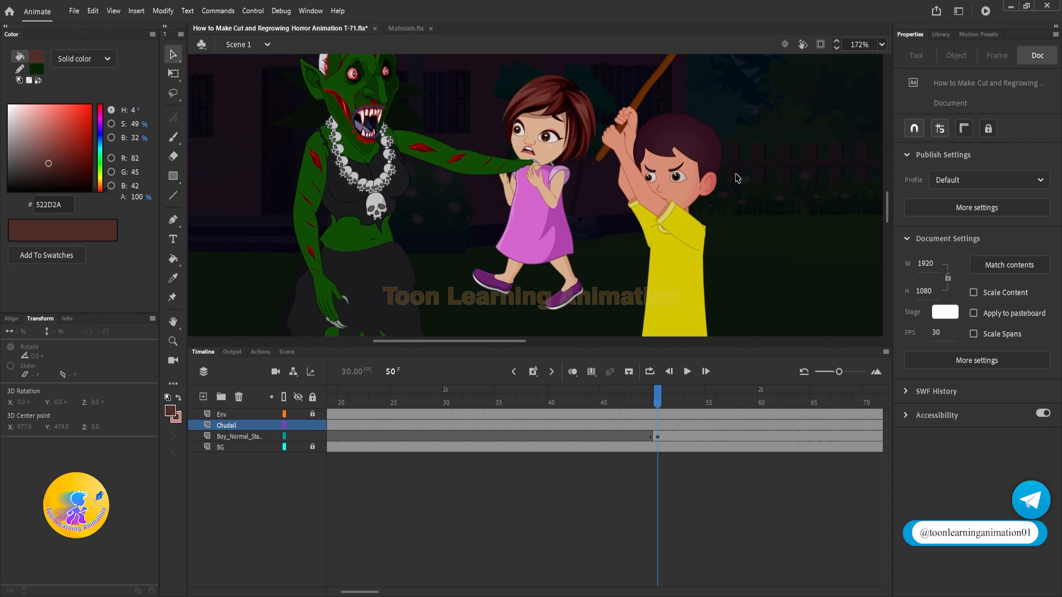
pyautogui.moveTo(735, 179); pyautogui.dragTo(750, 196)
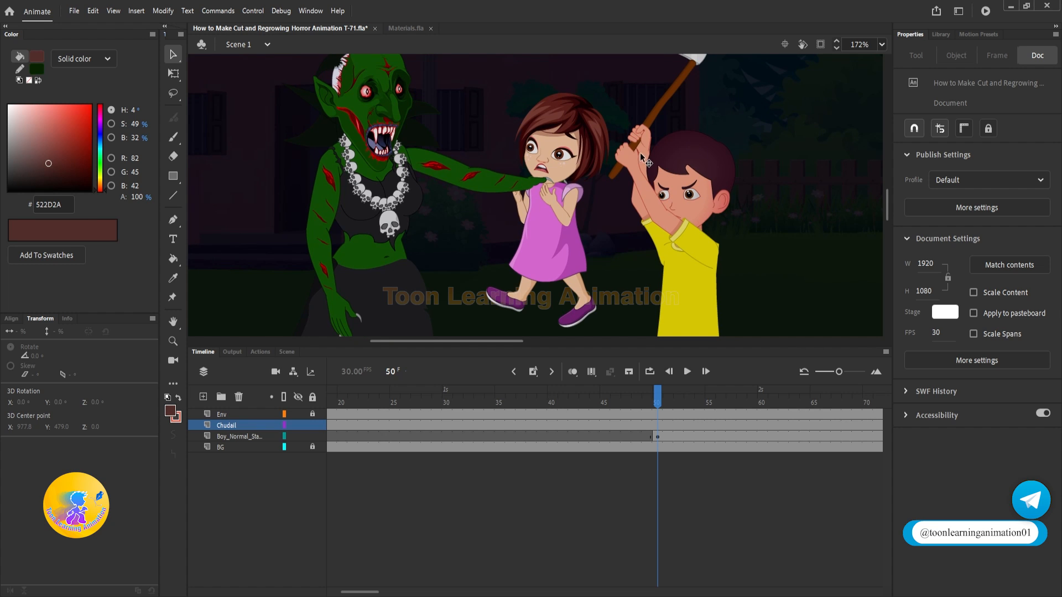
# Step: Add a new layer above the Chudail layer and name it Effect
pyautogui.click(203, 396)
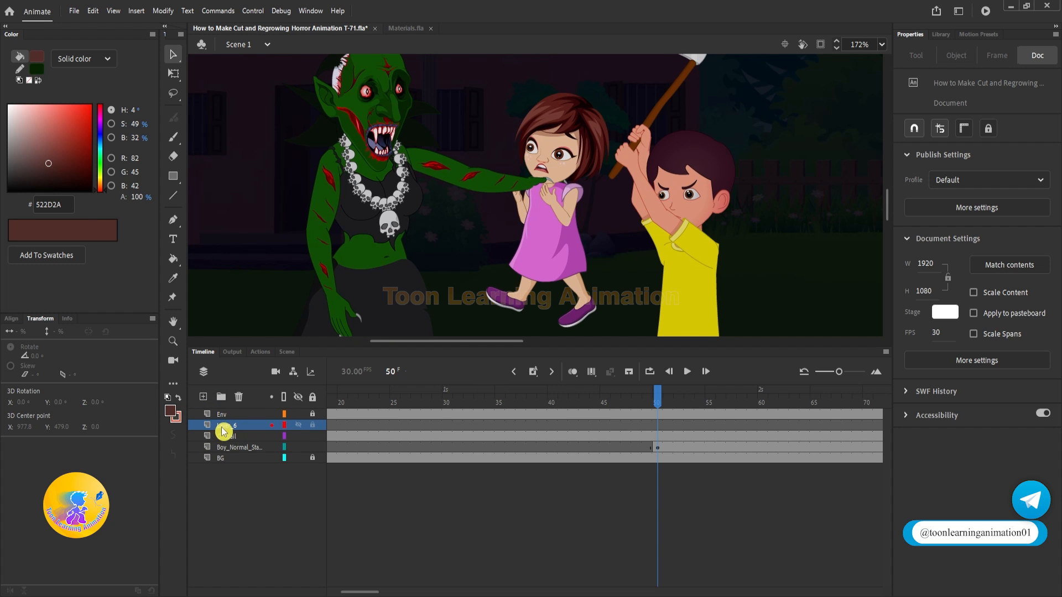
pyautogui.doubleClick(224, 426)
pyautogui.write('Ef')
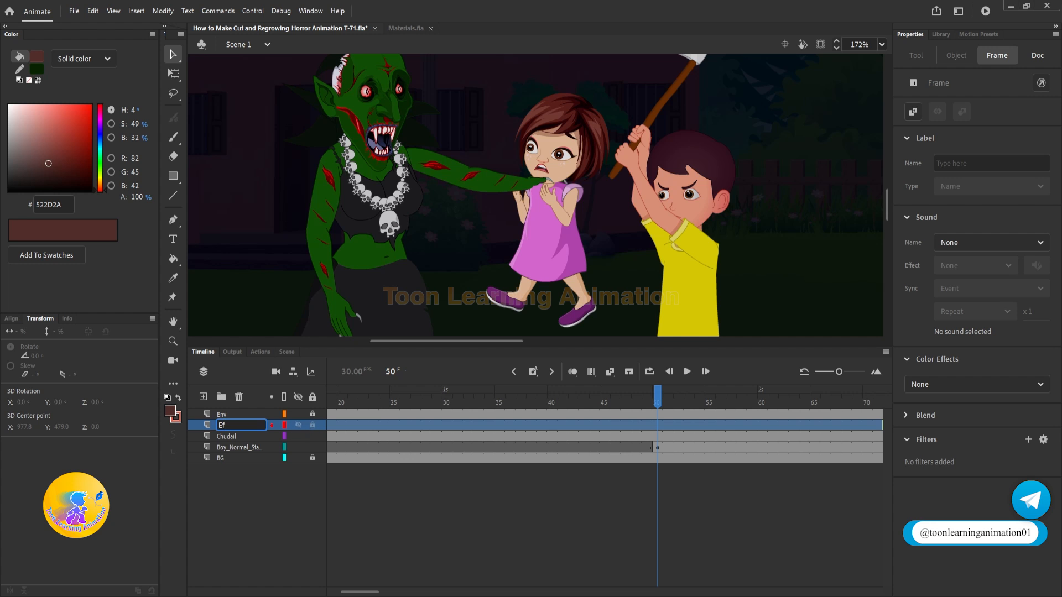
pyautogui.write('fect')
# Step: Remove one frame before the frame 50 keyframe on the boy's layer and check the axe strike up to frame 60
pyautogui.moveTo(658, 395); pyautogui.dragTo(738, 412)
pyautogui.moveTo(773, 410); pyautogui.dragTo(767, 412)
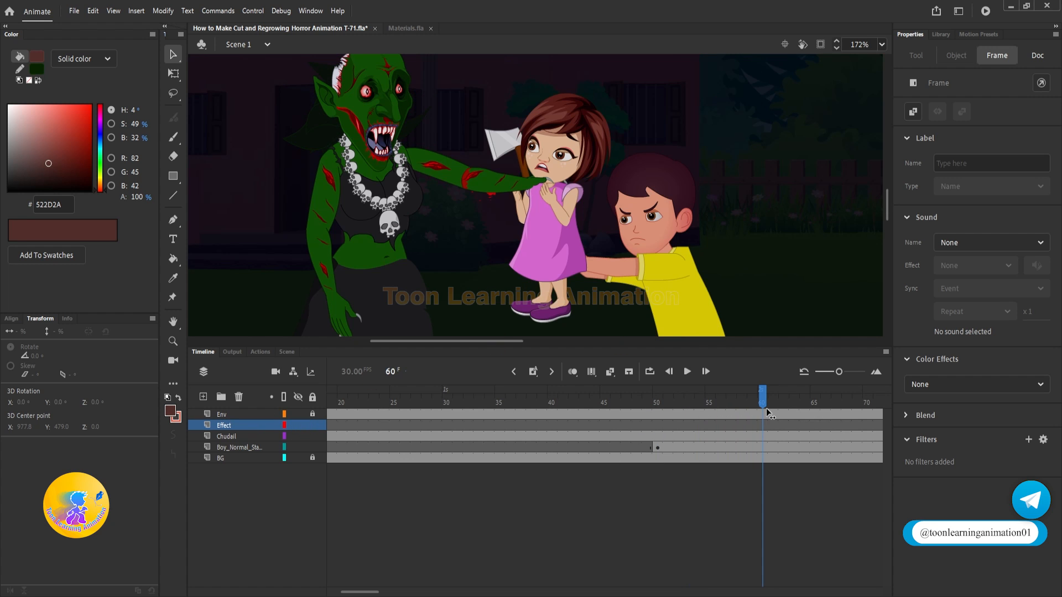
pyautogui.click(639, 448)
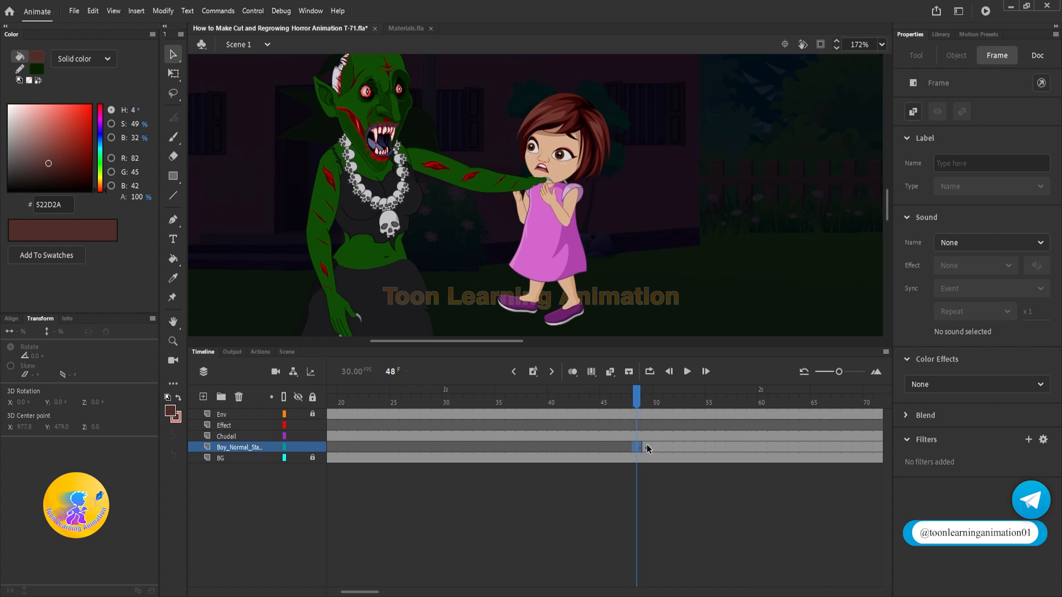
pyautogui.moveTo(648, 448); pyautogui.dragTo(738, 437)
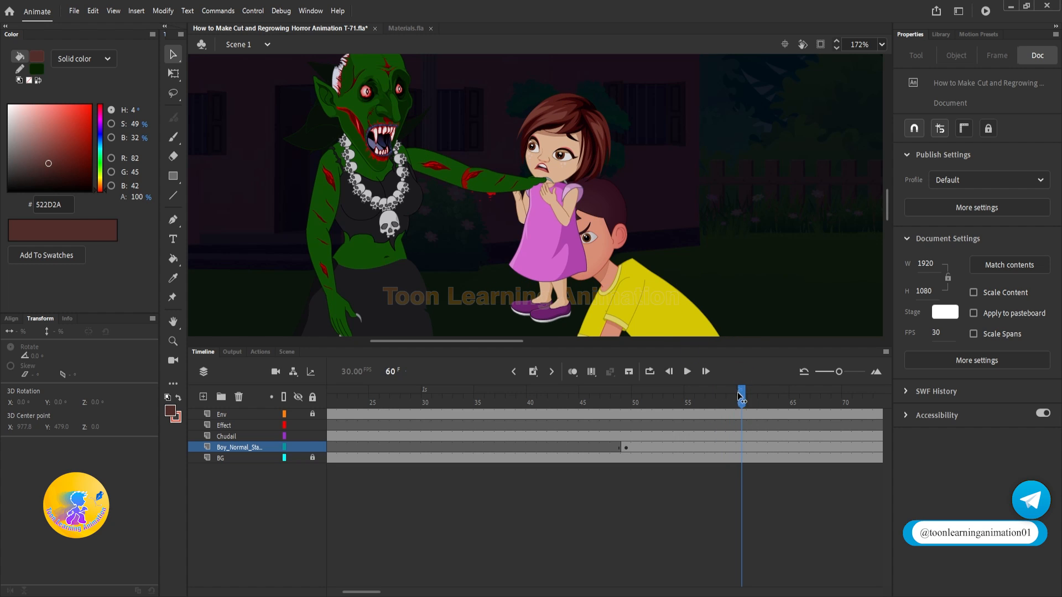
# Step: Insert a blank keyframe at frame 60 on the Effect layer and draw a closed, curved slash outline over the witch's forearm with the Pen tool
pyautogui.click(743, 427)
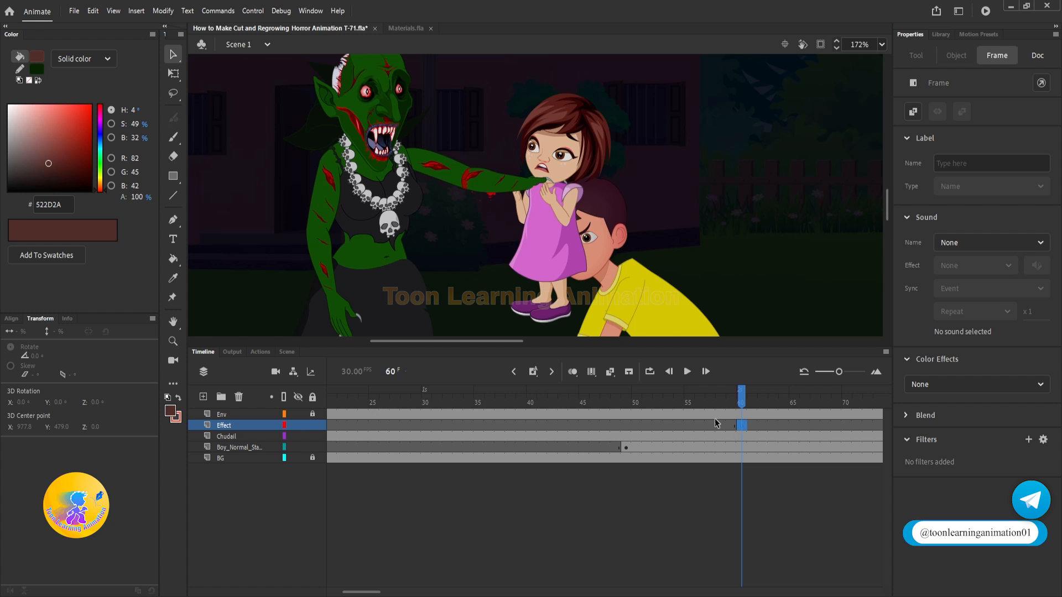
pyautogui.click(173, 219)
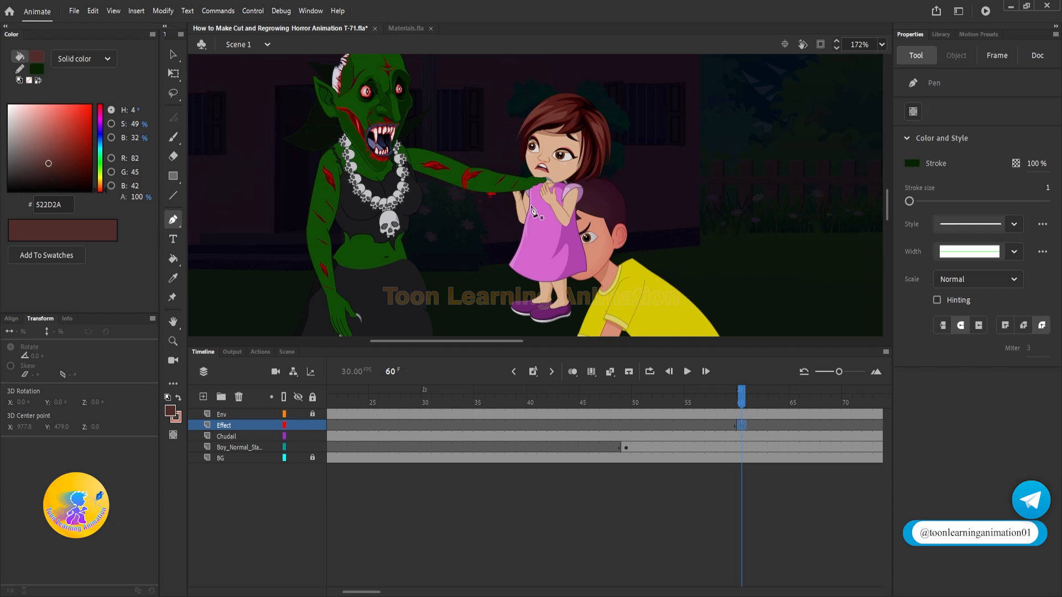
pyautogui.scroll(2, 503, 177)
pyautogui.scroll(-1, 459, 215)
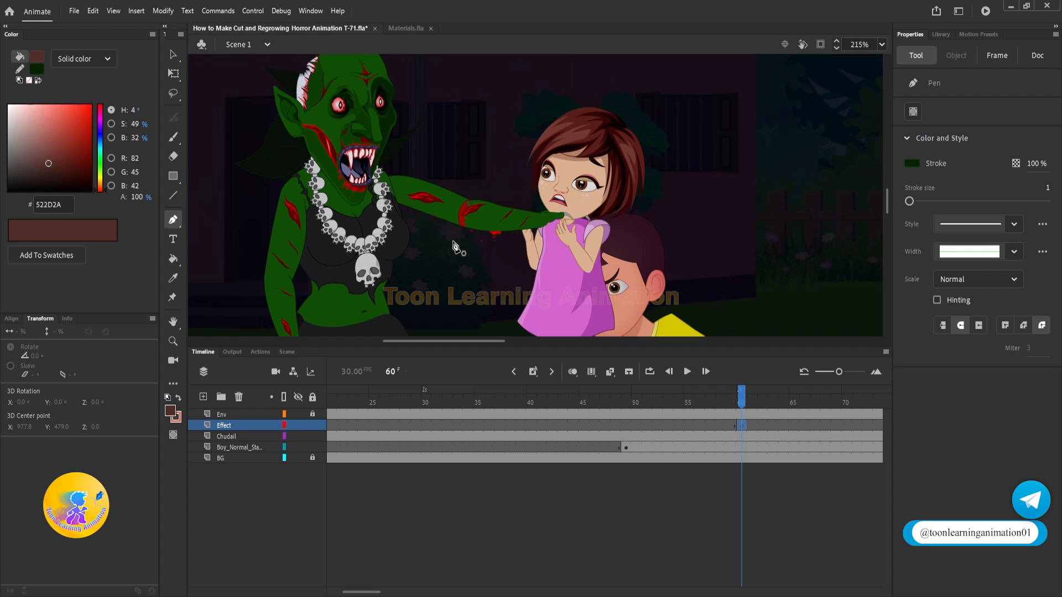
pyautogui.click(452, 244)
pyautogui.moveTo(523, 86); pyautogui.dragTo(578, 55)
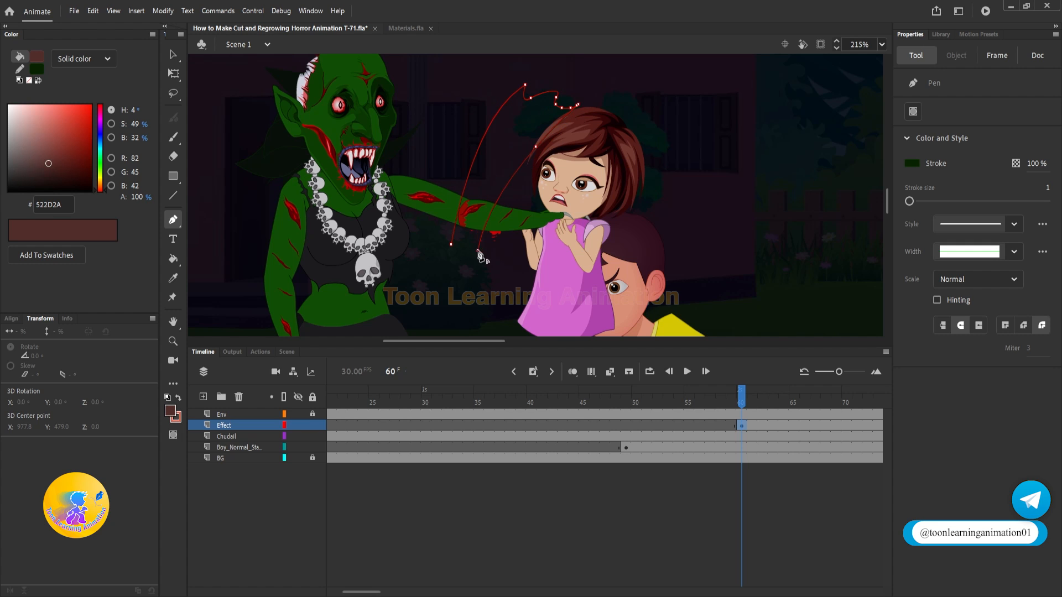
pyautogui.press('v')
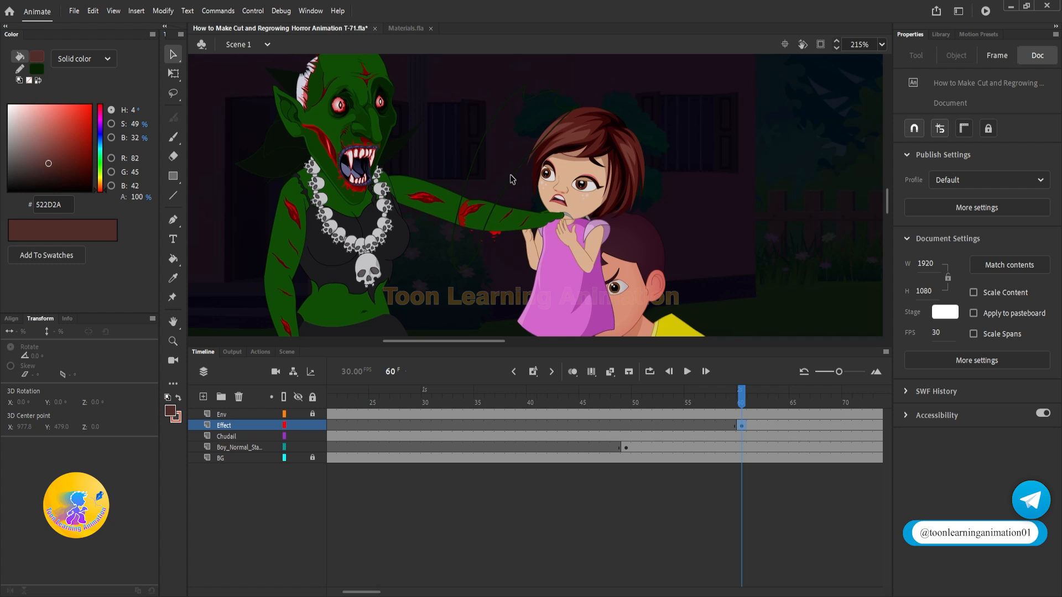
# Step: Sample the axe blade's light grey as the fill color and fill the slash outline with it
pyautogui.scroll(-5, 424, 284)
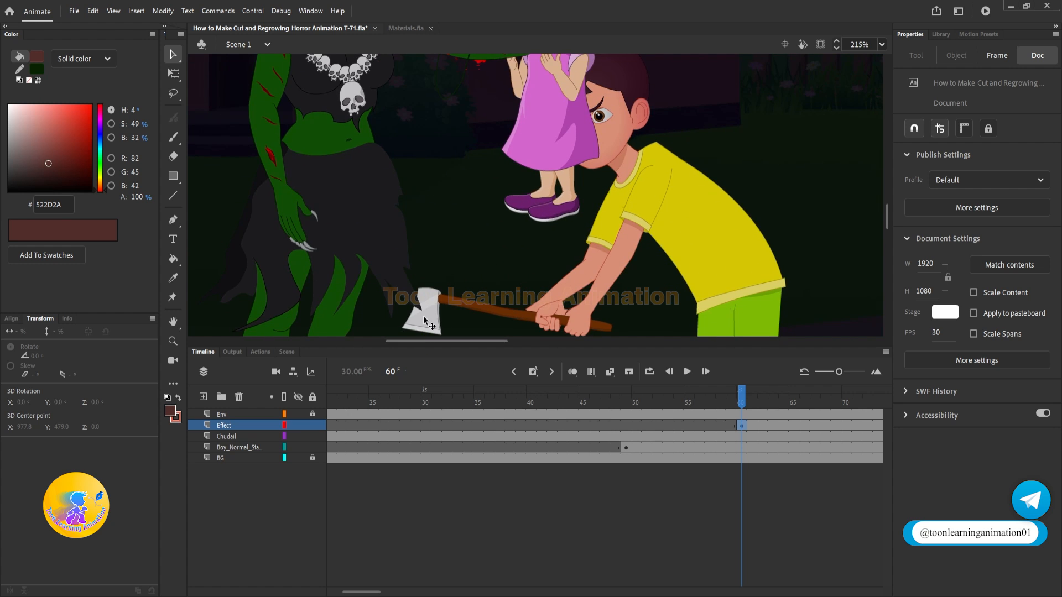
pyautogui.scroll(5, 423, 318)
pyautogui.click(172, 412)
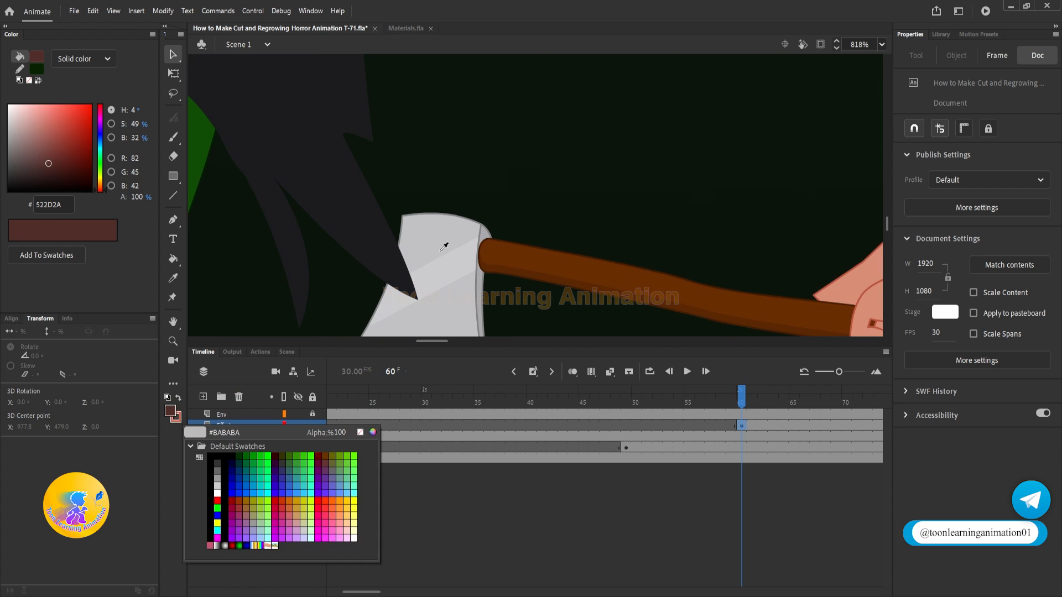
pyautogui.click(451, 314)
pyautogui.scroll(-6, 449, 311)
pyautogui.scroll(3, 448, 259)
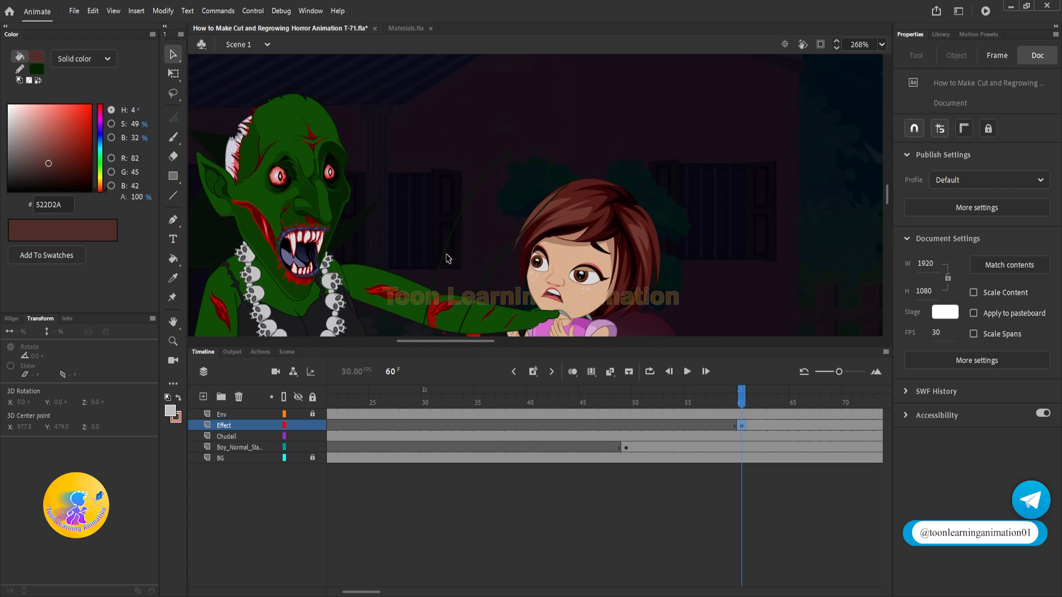
pyautogui.click(173, 258)
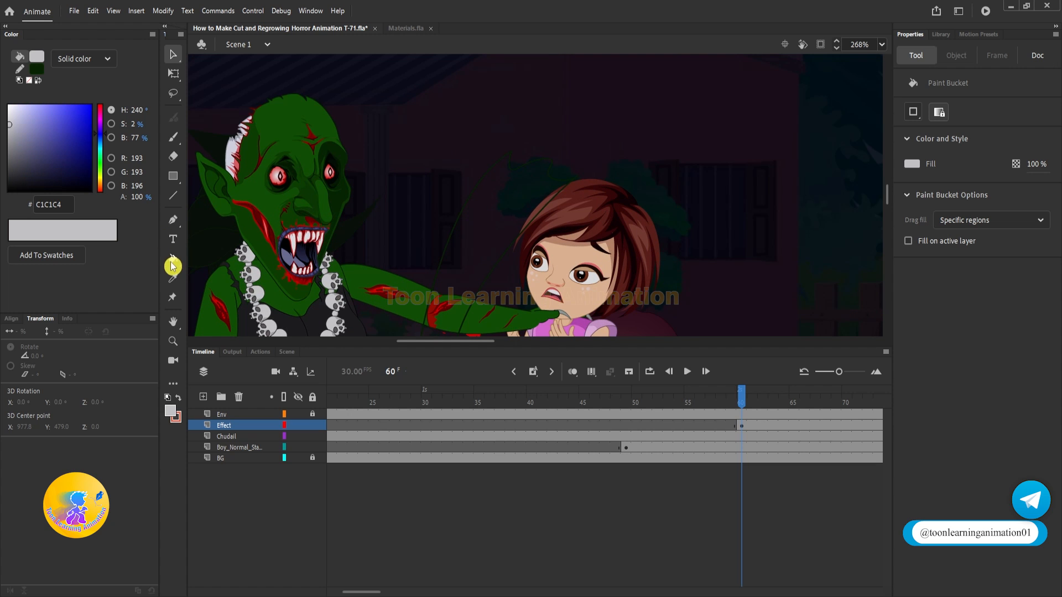
pyautogui.click(489, 238)
# Step: Delete the dark outline stroke around the grey slash shape, keeping only its fill
pyautogui.press('v')
pyautogui.doubleClick(496, 261)
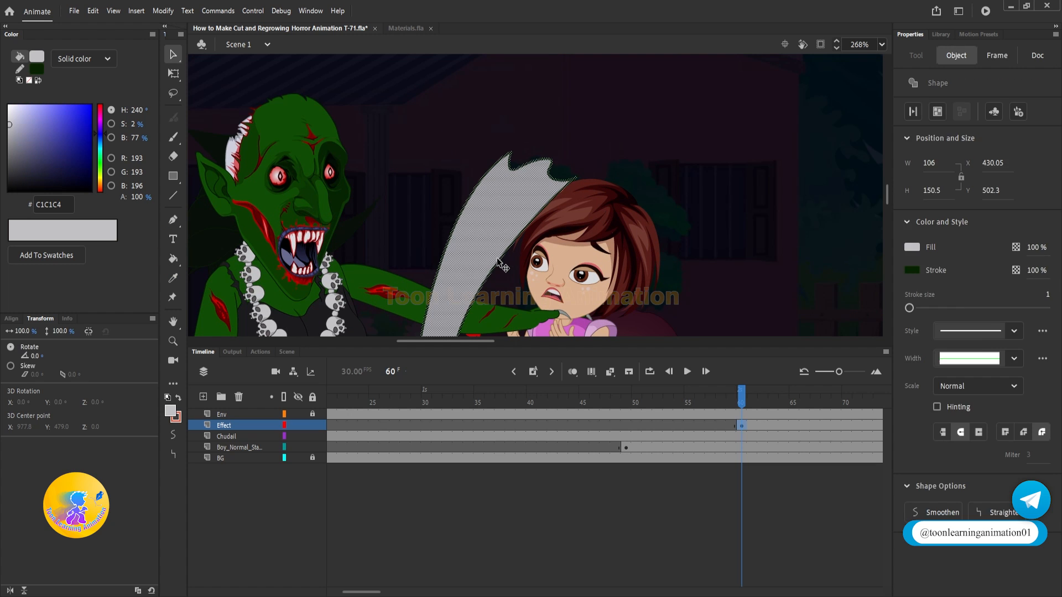
pyautogui.press('Escape')
pyautogui.click(496, 262)
pyautogui.press('Delete')
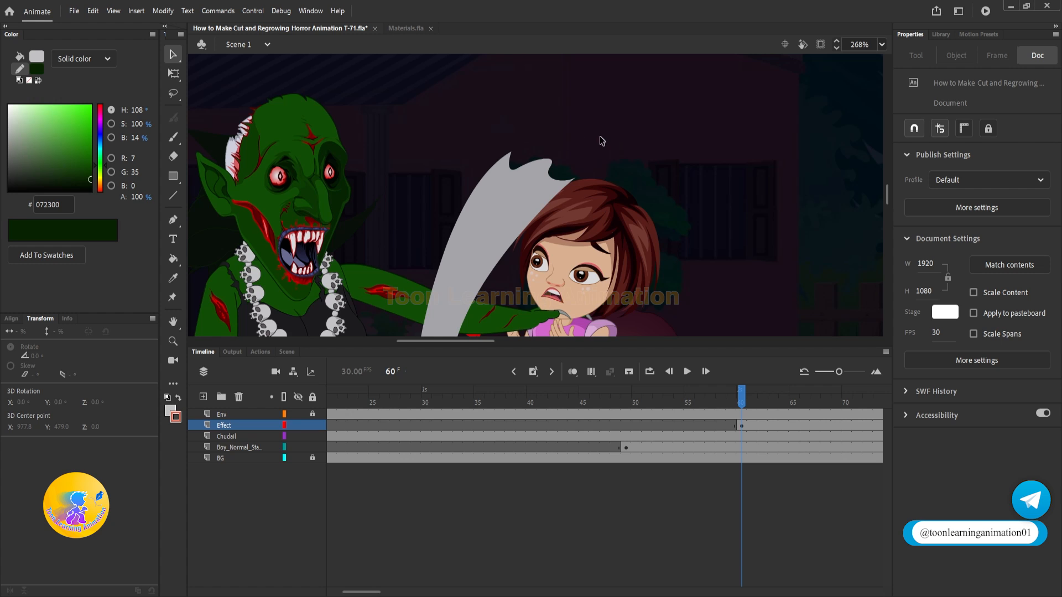
pyautogui.moveTo(625, 161)
pyautogui.mouseDown()
pyautogui.moveTo(616, 100)
pyautogui.moveTo(627, 118)
pyautogui.mouseUp()
pyautogui.click(508, 126)
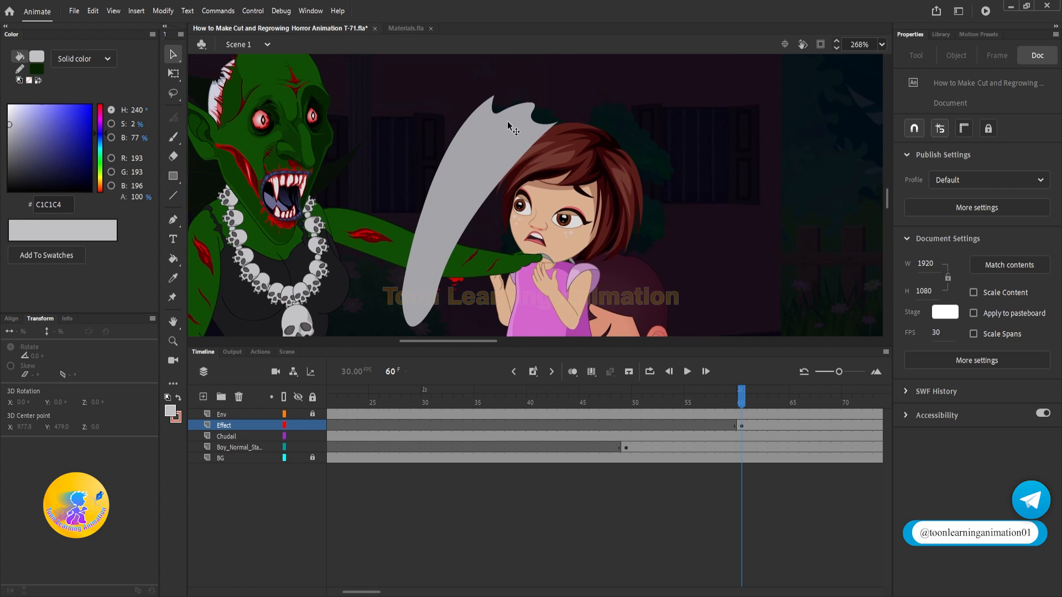
# Step: Draw closed, tapering cutout outlines lengthwise through the grey slash with the Pen tool
pyautogui.click(173, 220)
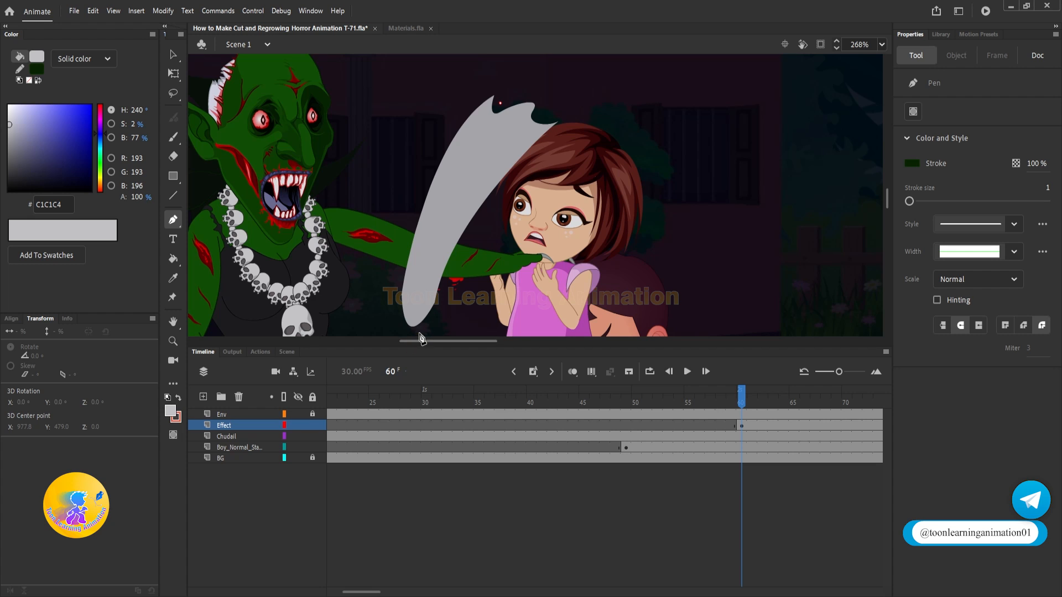
pyautogui.moveTo(431, 416); pyautogui.dragTo(425, 465)
pyautogui.keyDown('ctrl'); pyautogui.click(683, 190); pyautogui.keyUp('ctrl')
pyautogui.click(505, 103)
pyautogui.moveTo(431, 323); pyautogui.dragTo(467, 383)
pyautogui.keyDown('ctrl'); pyautogui.click(638, 224); pyautogui.keyUp('ctrl')
pyautogui.click(535, 118)
pyautogui.moveTo(440, 325); pyautogui.dragTo(477, 366)
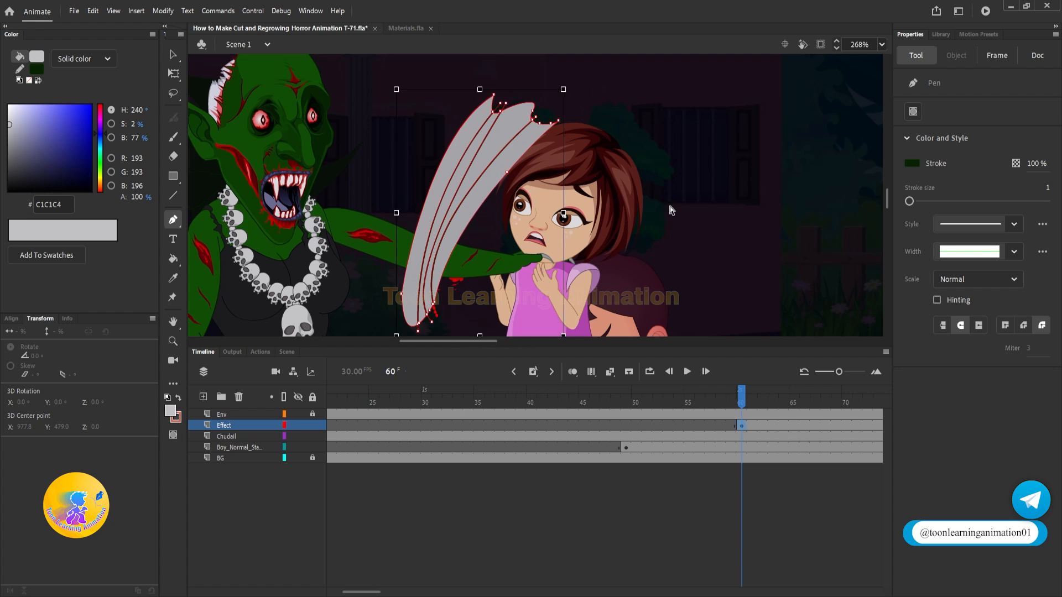
pyautogui.keyDown('ctrl'); pyautogui.click(669, 206); pyautogui.keyUp('ctrl')
# Step: Delete the cutout areas and remaining dark lines to split the slash into separate grey streaks
pyautogui.press('v')
pyautogui.click(509, 141)
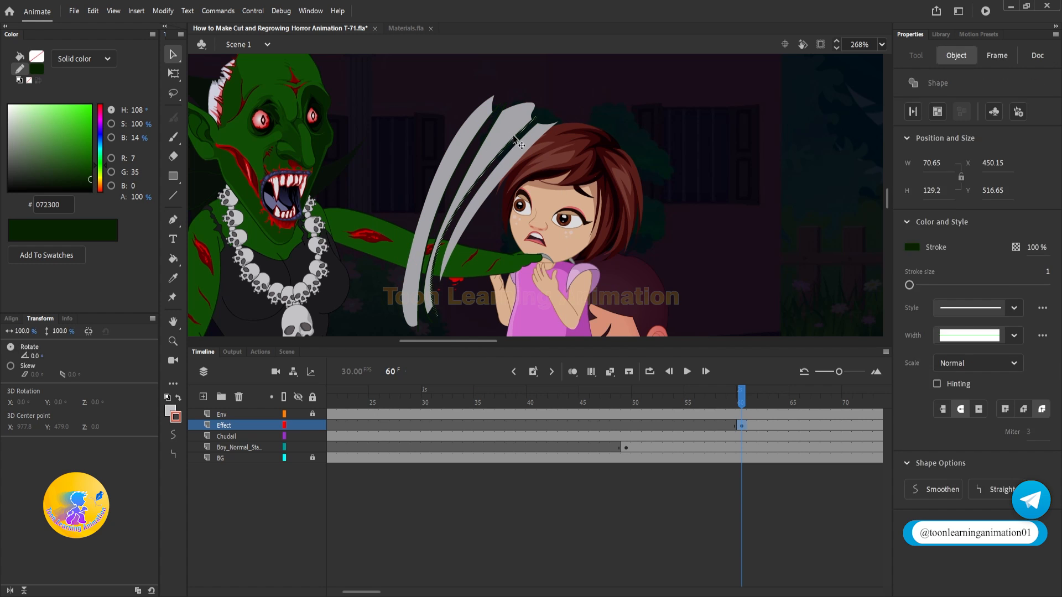
pyautogui.click(475, 131)
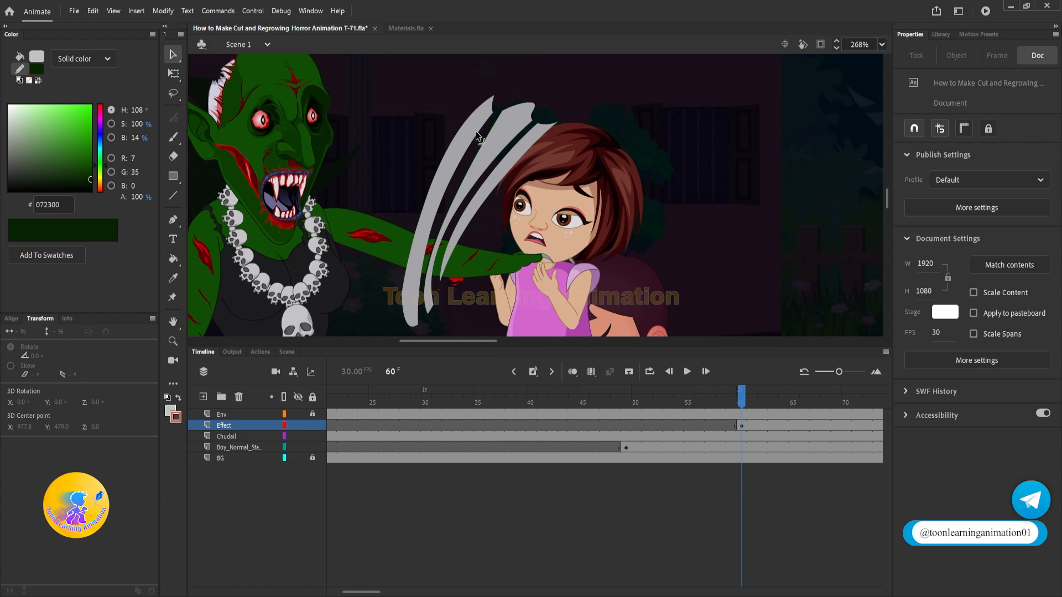
# Step: Set the fill alpha of the slash streaks at frame 60 to 55%
pyautogui.click(743, 427)
pyautogui.click(506, 150)
pyautogui.click(741, 427)
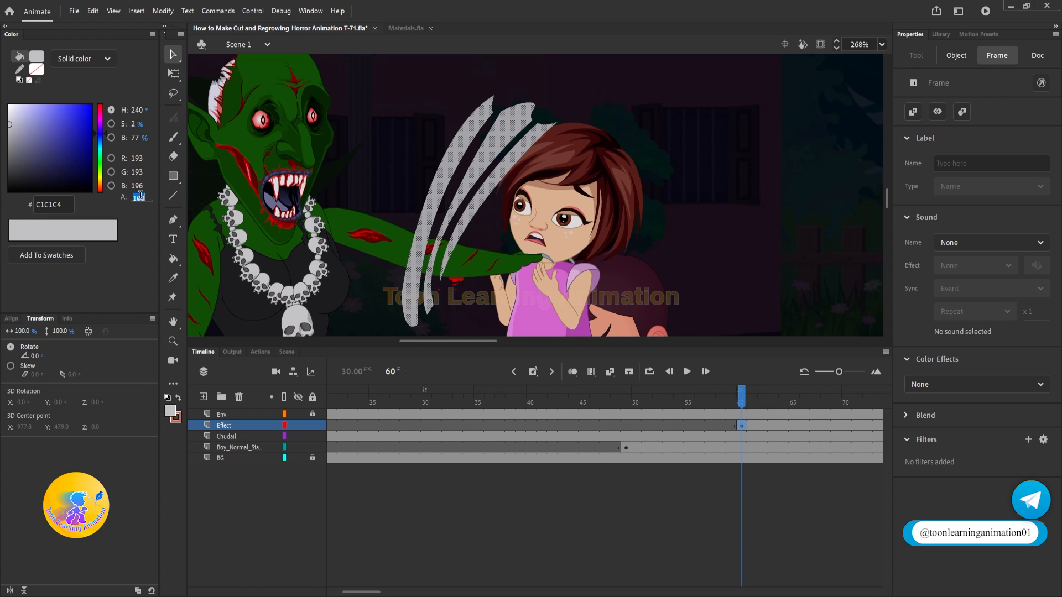
pyautogui.write('55')
pyautogui.press('Return')
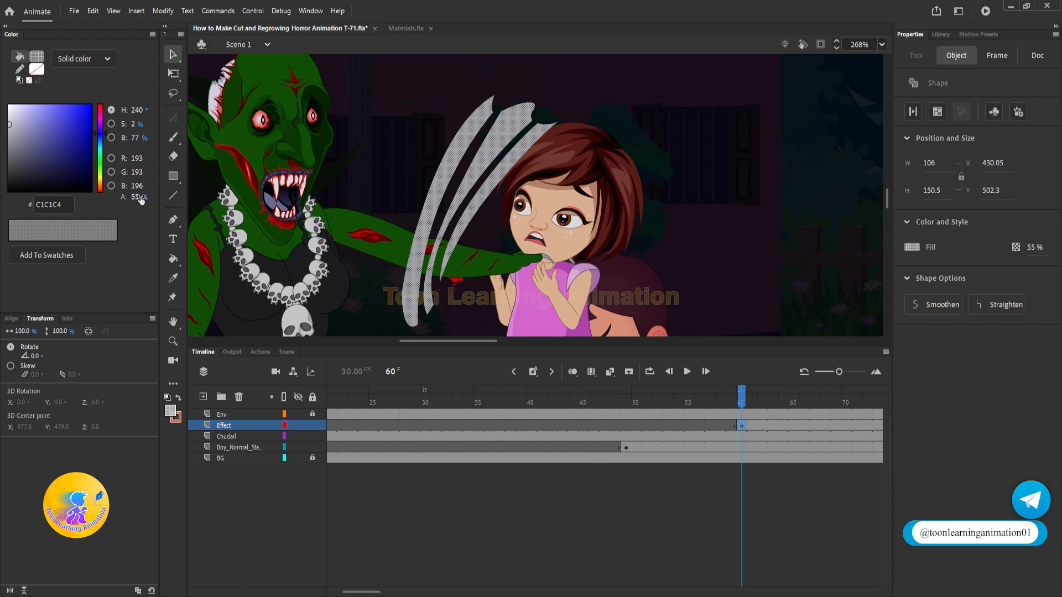
# Step: Add a keyframe at frame 61 on the Effect layer, then shorten the frame 60 slash to about 87 px high and skew it toward the girl
pyautogui.moveTo(735, 407)
pyautogui.mouseDown()
pyautogui.moveTo(680, 402)
pyautogui.moveTo(770, 398)
pyautogui.moveTo(710, 402)
pyautogui.moveTo(748, 406)
pyautogui.mouseUp()
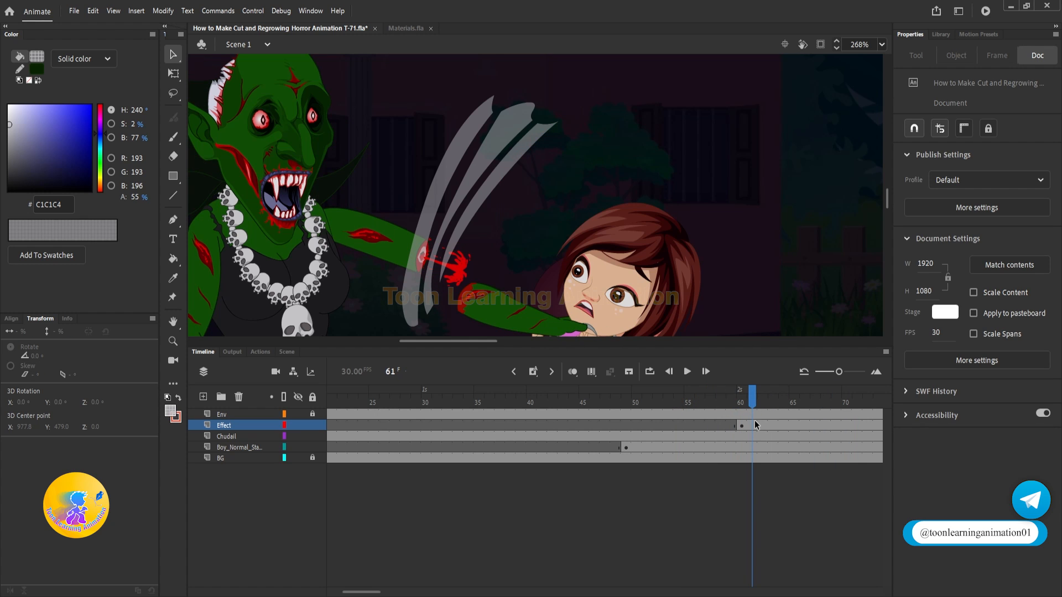
pyautogui.click(756, 427)
pyautogui.click(742, 426)
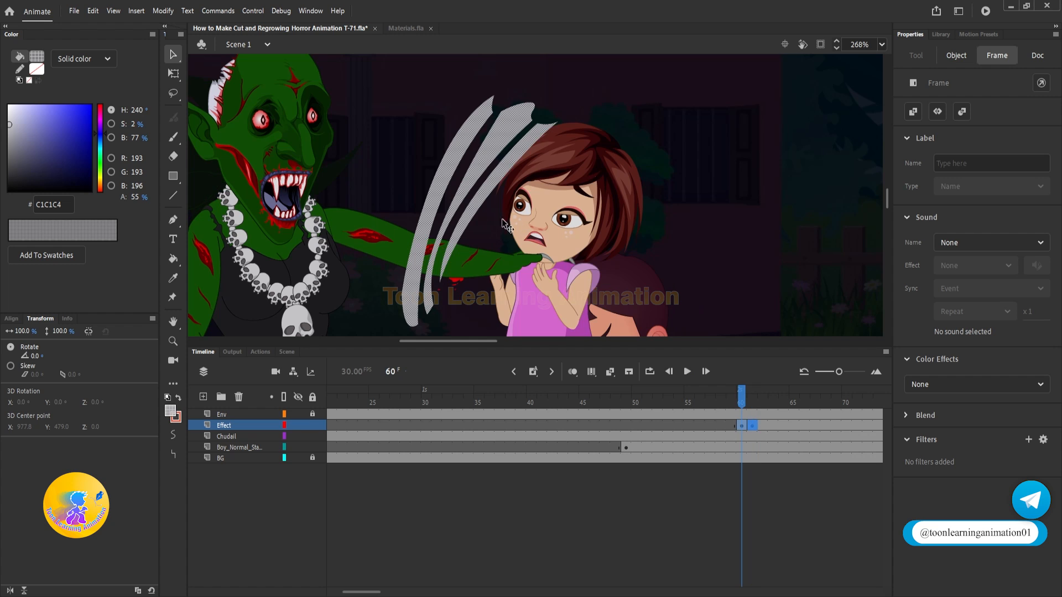
pyautogui.click(173, 73)
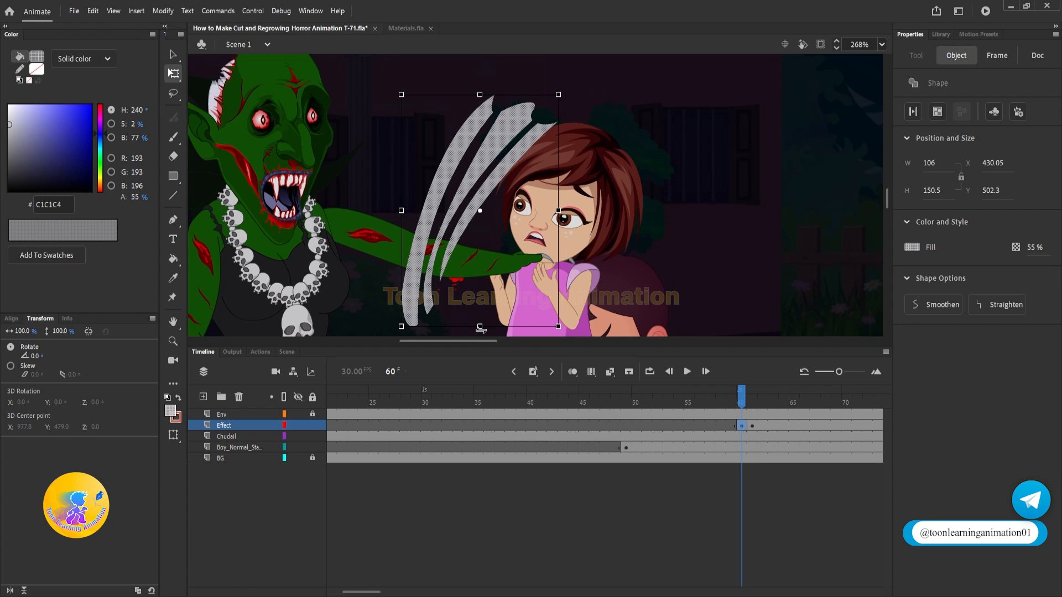
pyautogui.moveTo(479, 328); pyautogui.dragTo(496, 231)
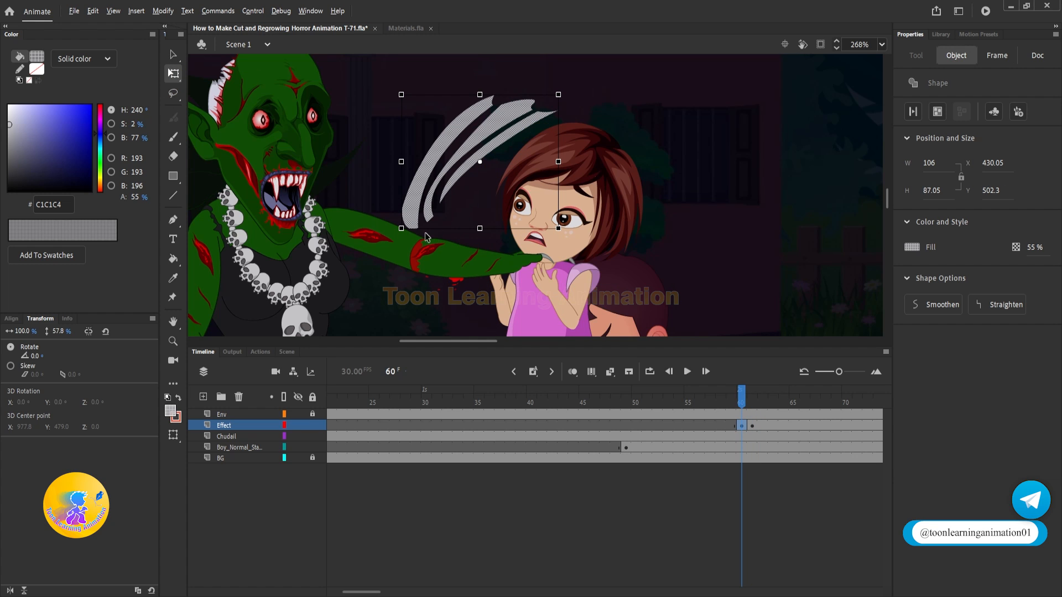
pyautogui.moveTo(427, 237); pyautogui.dragTo(469, 236)
# Step: Insert a blank keyframe at frame 62 on the Effect layer to end the slash, and play the axe strike
pyautogui.click(763, 426)
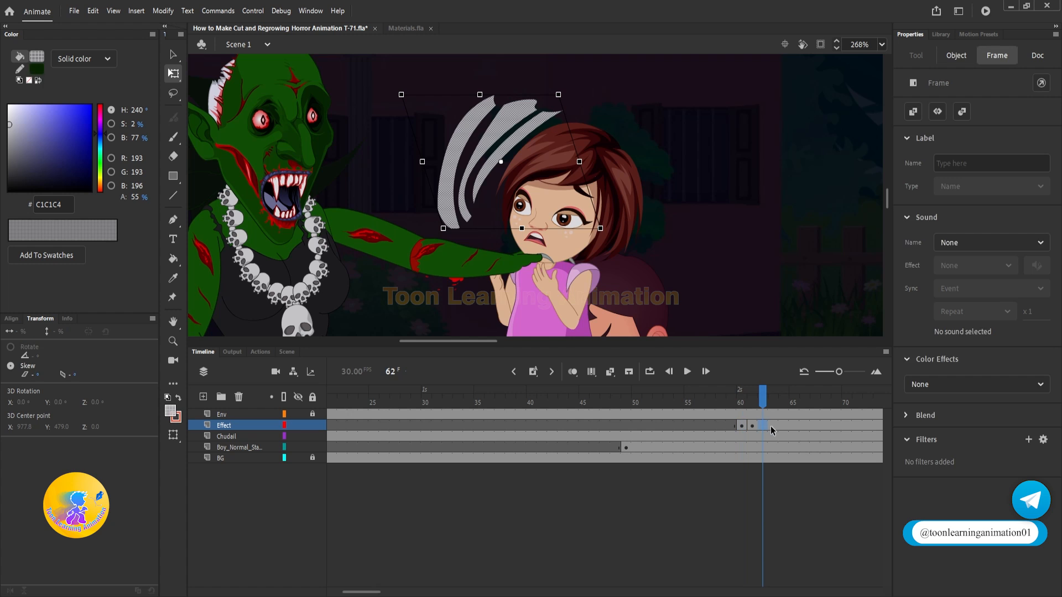
pyautogui.press('F7')
pyautogui.moveTo(733, 397); pyautogui.dragTo(596, 396)
pyautogui.press('Return')
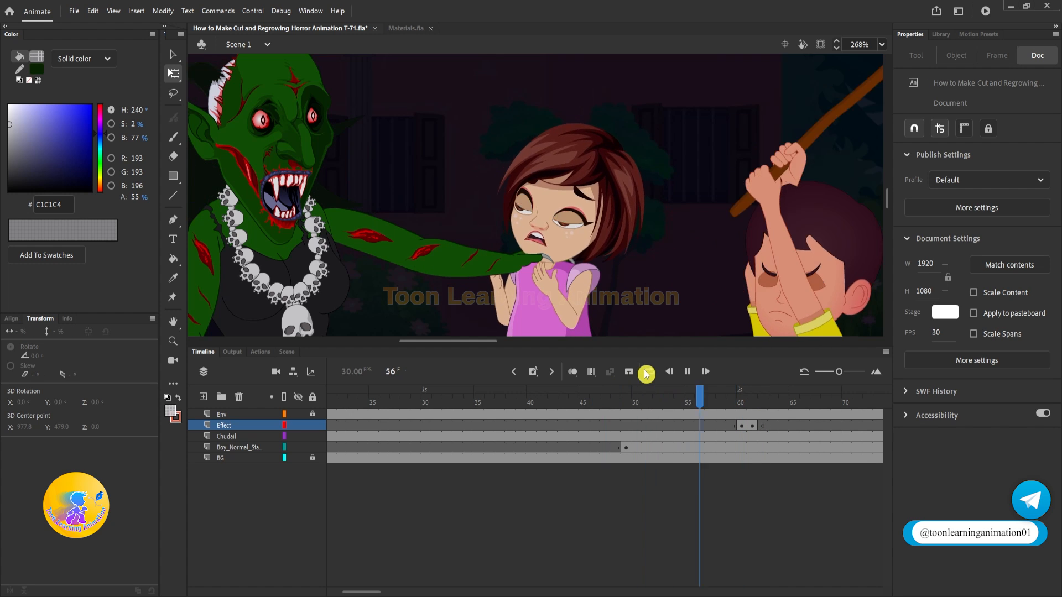
pyautogui.press('Return')
pyautogui.scroll(-4, 664, 214)
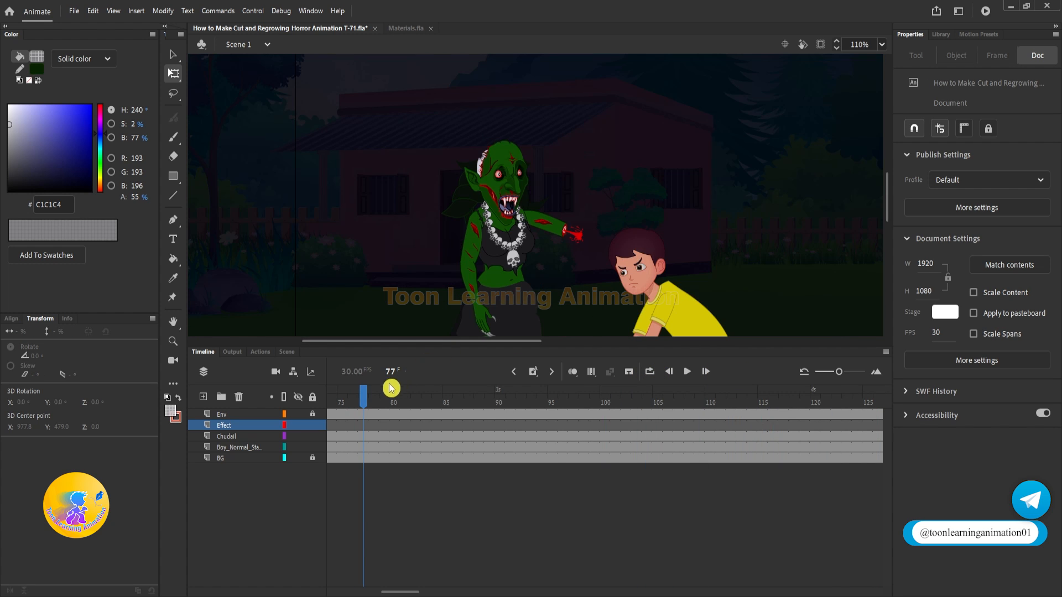
pyautogui.moveTo(378, 394); pyautogui.dragTo(238, 383)
pyautogui.press('Return')
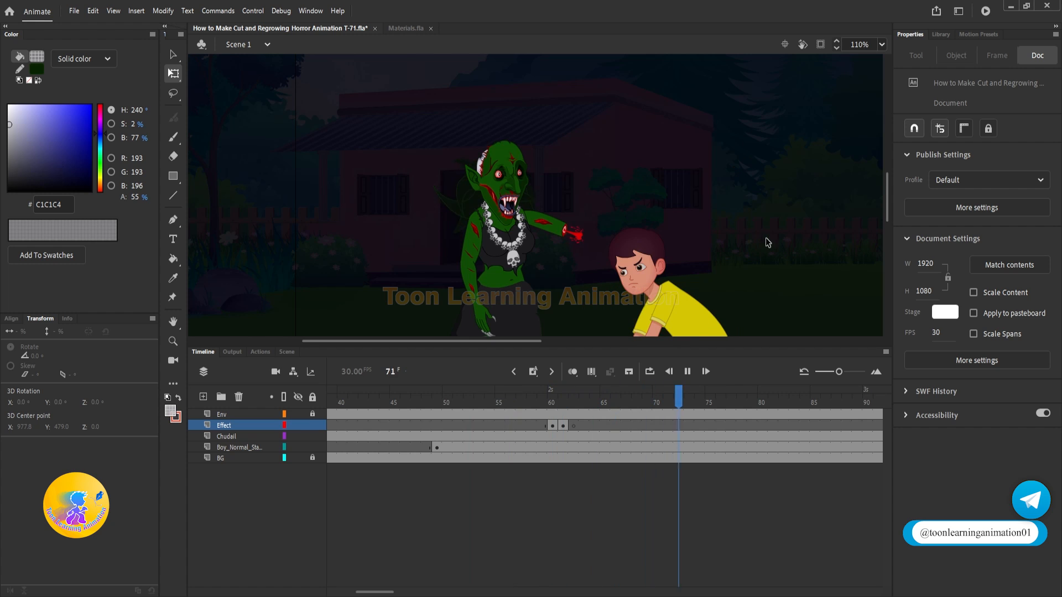
# Step: Lock the Effect layer and replay the strike to check the slash timing around frame 60
pyautogui.click(551, 397)
pyautogui.click(314, 430)
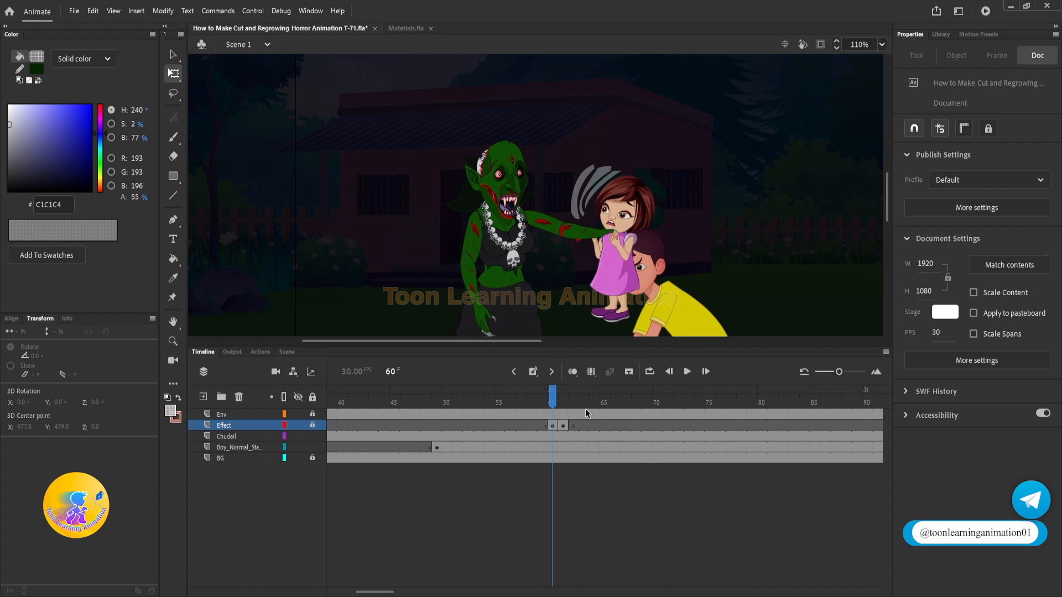
pyautogui.moveTo(578, 402); pyautogui.dragTo(479, 402)
pyautogui.press('Return')
pyautogui.click(613, 367)
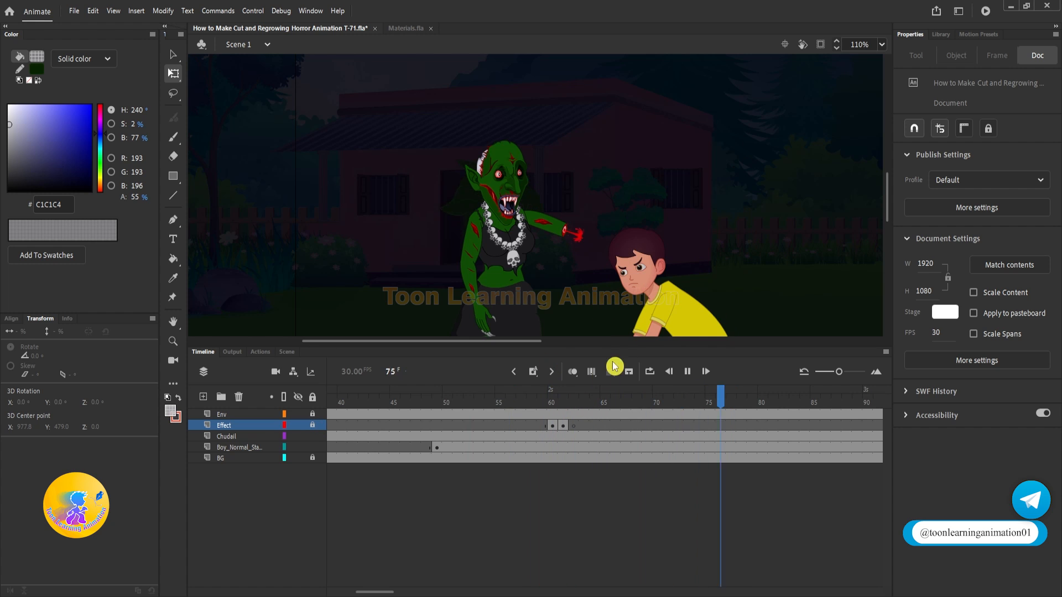
pyautogui.moveTo(562, 403); pyautogui.dragTo(399, 402)
pyautogui.press('Return')
pyautogui.click(551, 402)
# Step: Remove frame 59 from the Effect layer to start the slash one frame earlier, and play the strike
pyautogui.click(542, 427)
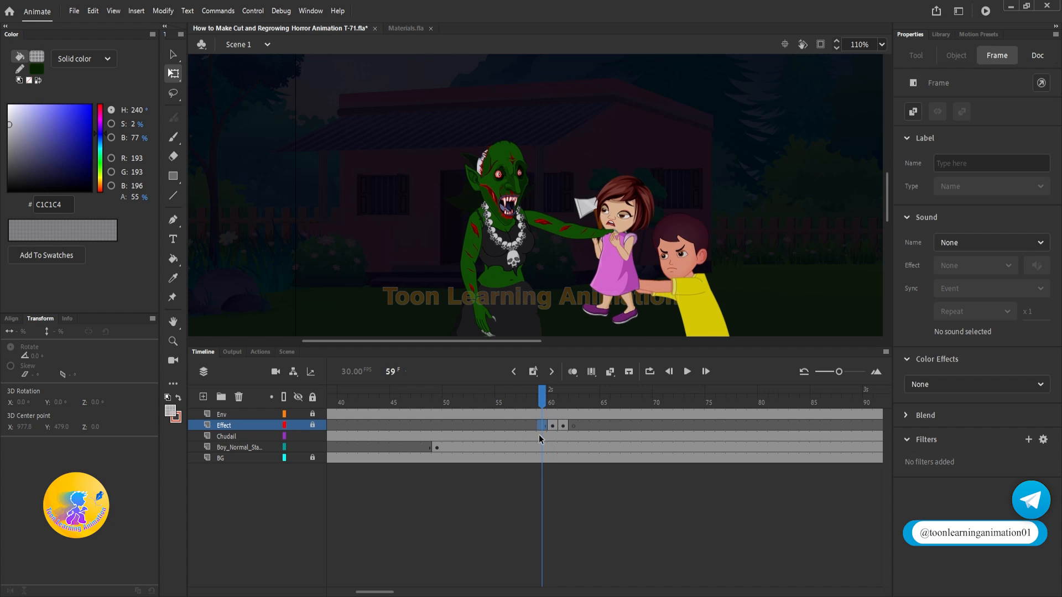
pyautogui.hotkey('shift', 'F5')
pyautogui.moveTo(543, 404); pyautogui.dragTo(502, 407)
pyautogui.press('Return')
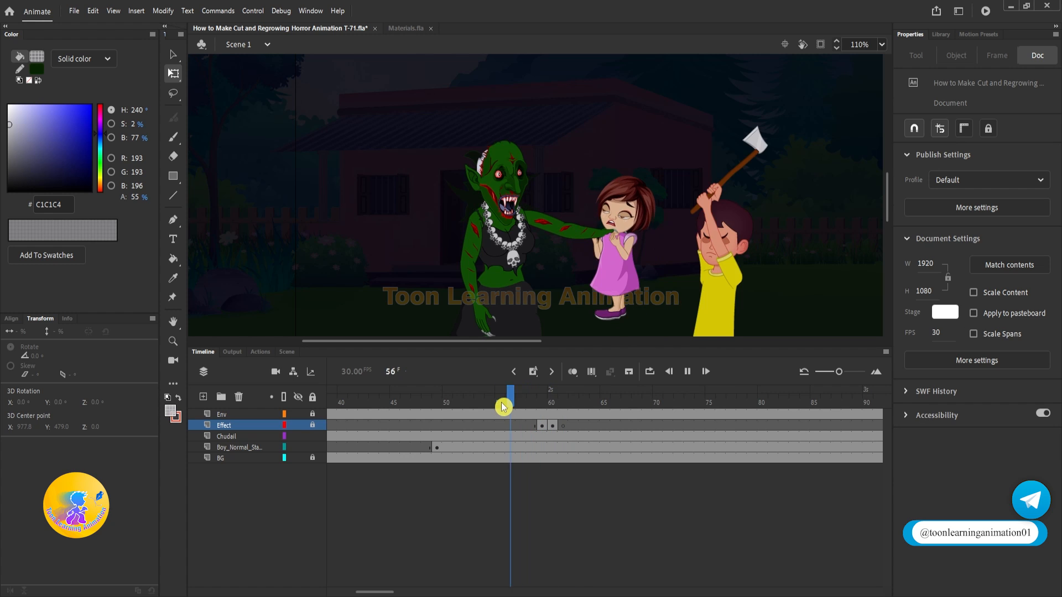
# Step: Replay the axe strike from frame 48 close up to check the slash and the witch's severed arm
pyautogui.scroll(-3, 608, 265)
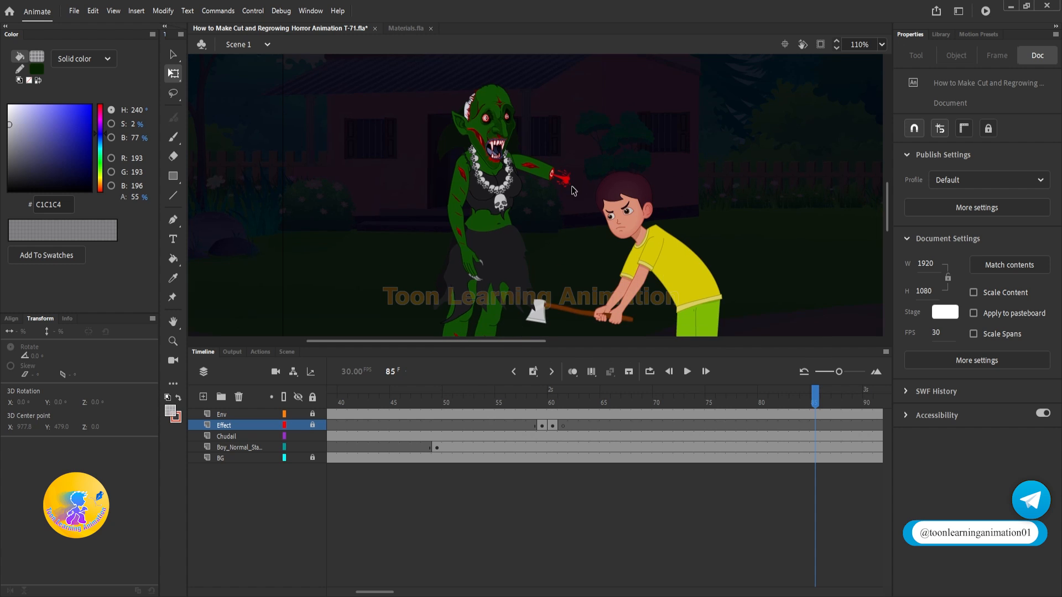
pyautogui.scroll(4, 550, 179)
pyautogui.moveTo(548, 403); pyautogui.dragTo(427, 395)
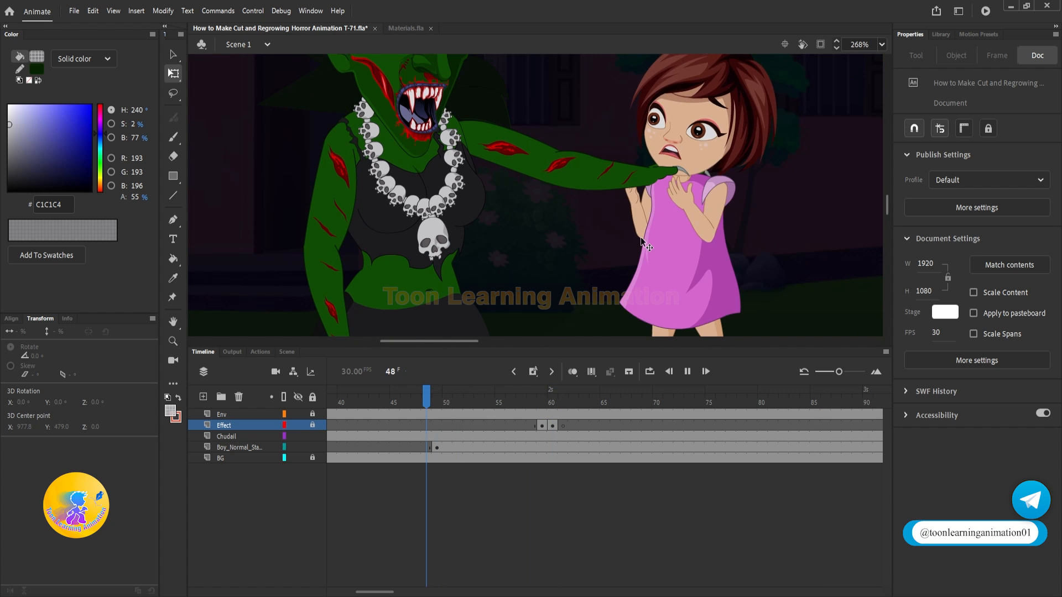
pyautogui.press('Return')
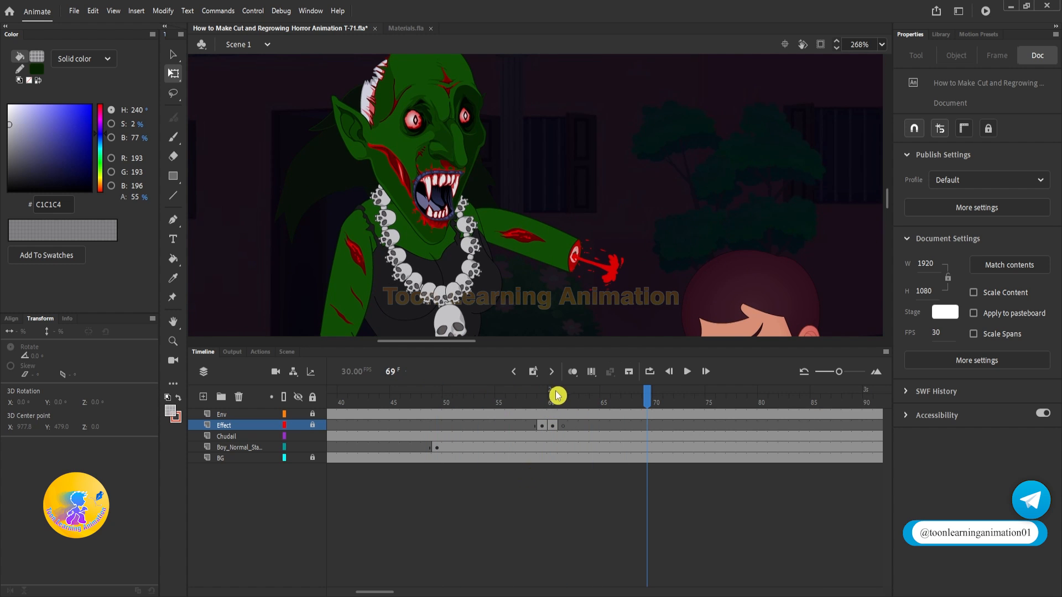
pyautogui.moveTo(558, 396); pyautogui.dragTo(699, 394)
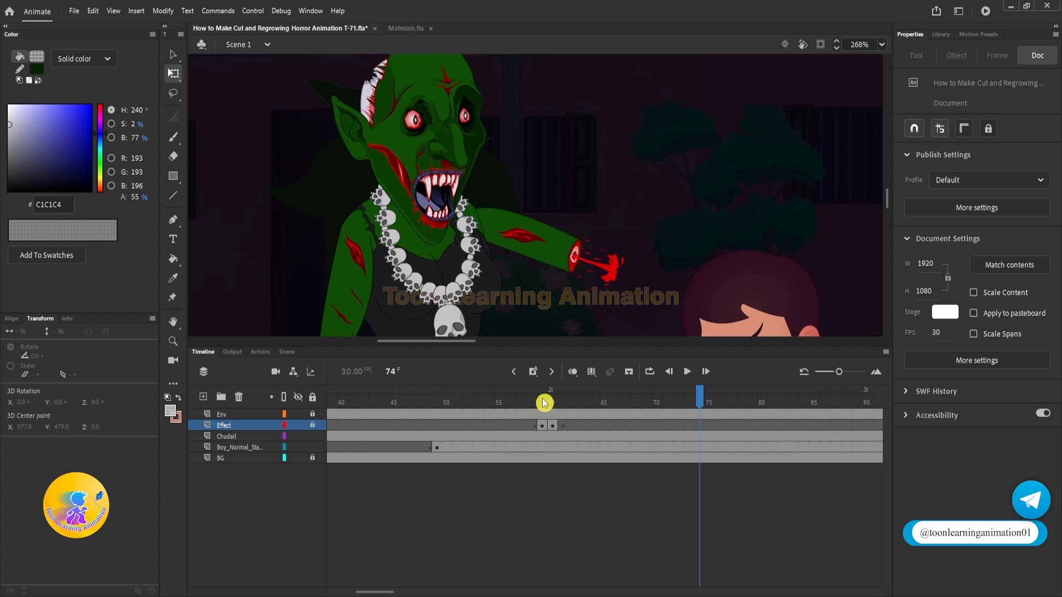
# Step: Enter the witch's New Chudail Stand symbol and insert keyframes across her body layers at frames 60 and 62
pyautogui.press('v')
pyautogui.doubleClick(570, 250)
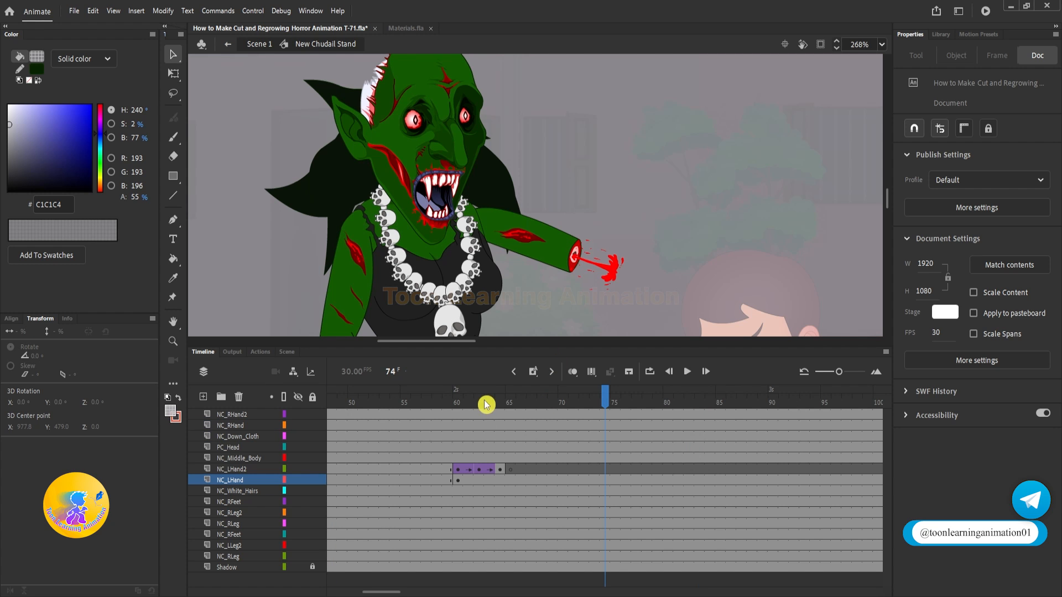
pyautogui.moveTo(486, 404); pyautogui.dragTo(459, 399)
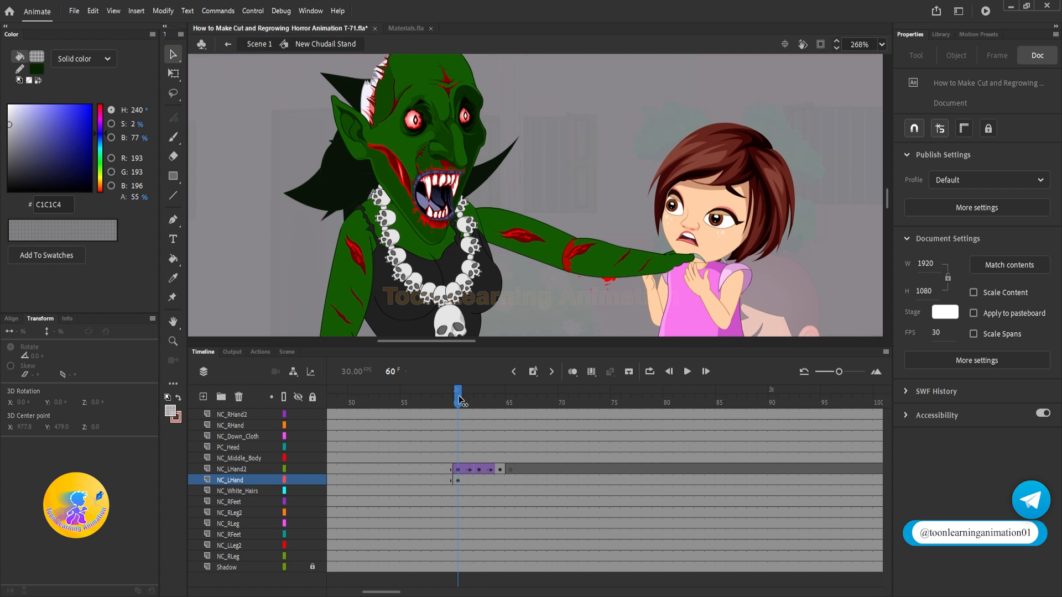
pyautogui.click(459, 400)
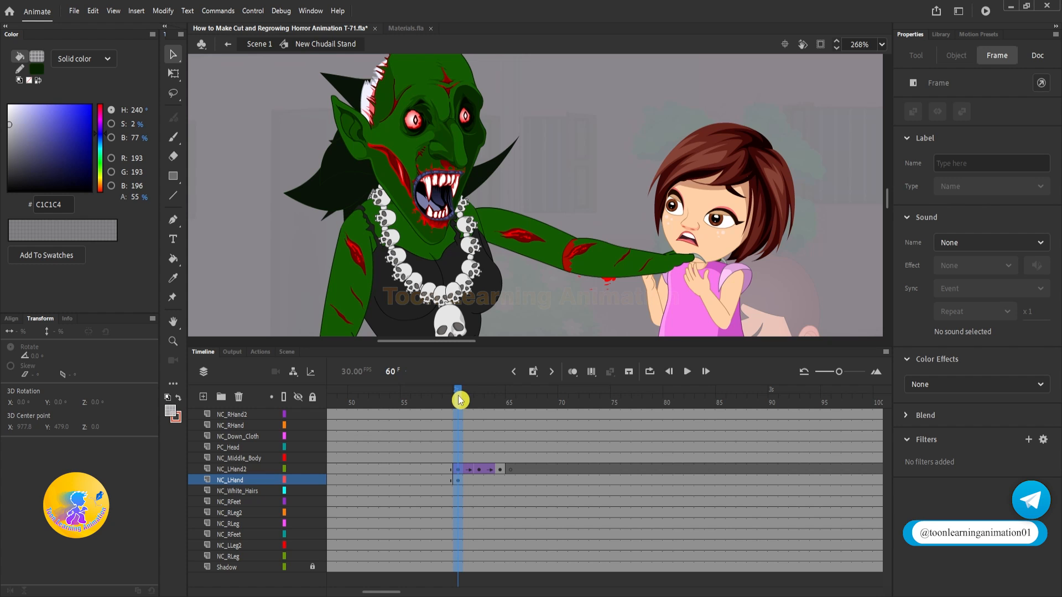
pyautogui.press('F6')
pyautogui.click(485, 400)
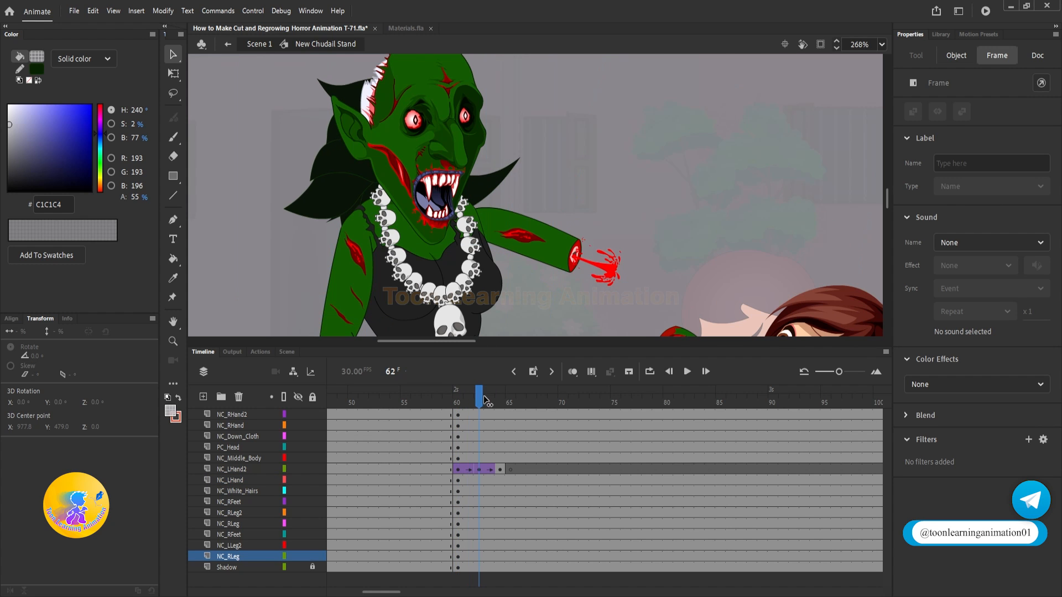
pyautogui.click(483, 407)
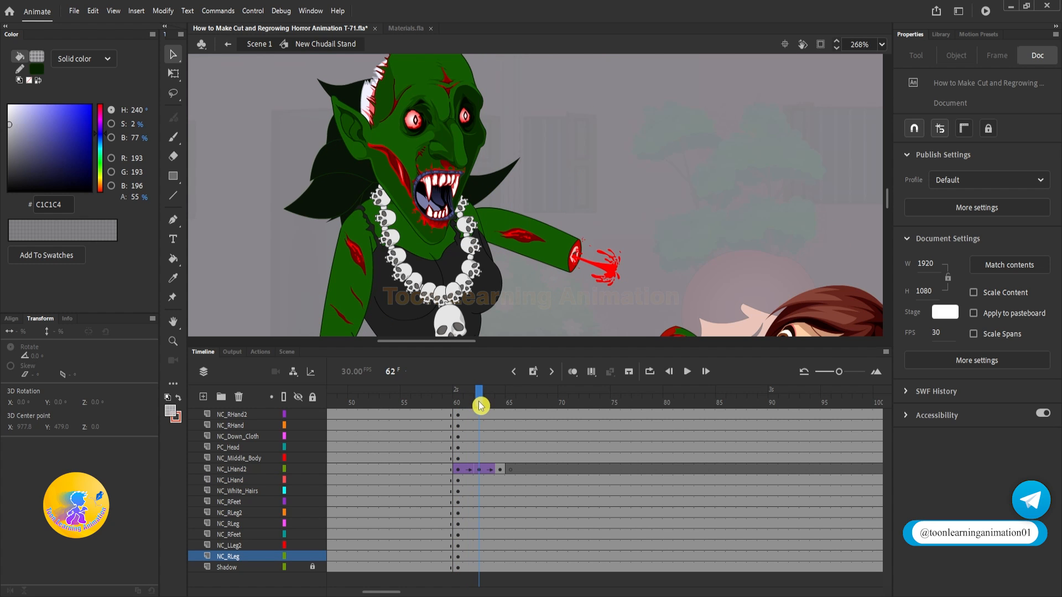
pyautogui.press('F6')
pyautogui.press('q')
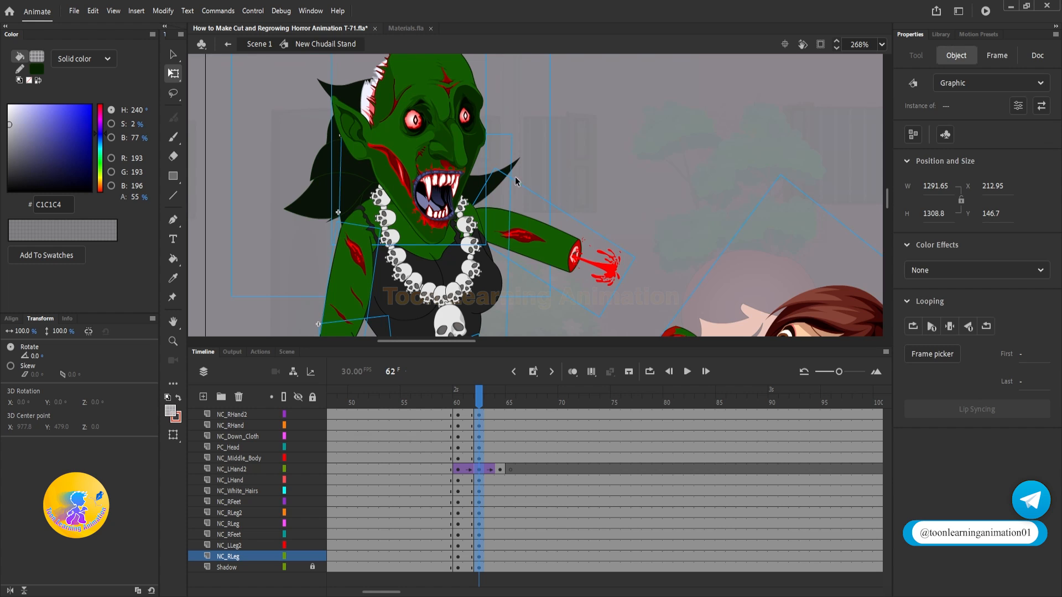
# Step: Tilt the witch's upper body backward about 5° around her waist at frame 62 and nudge it away from the girl
pyautogui.scroll(-5, 515, 180)
pyautogui.scroll(2, 534, 222)
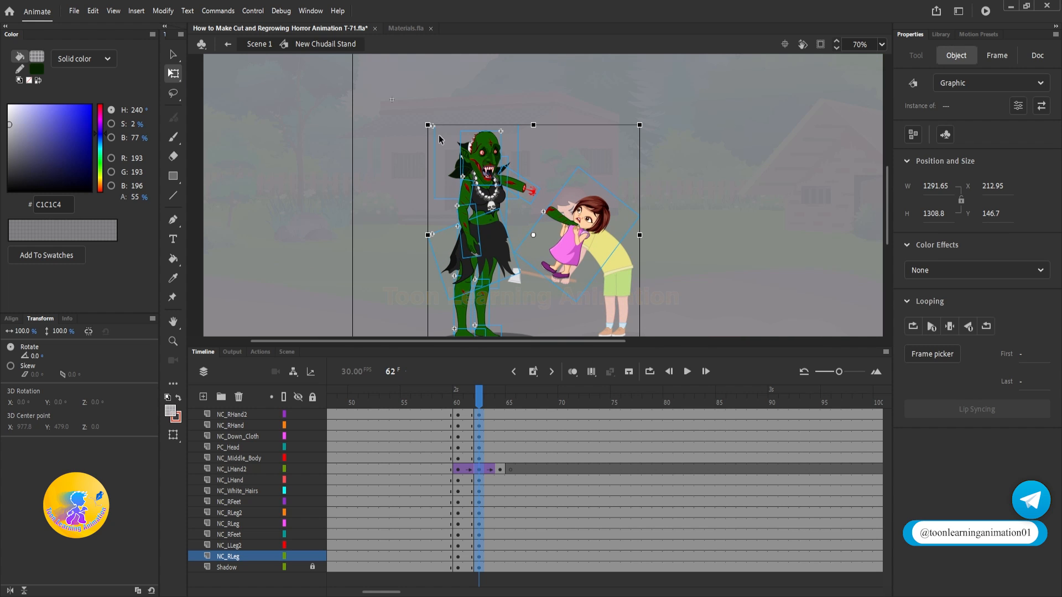
pyautogui.moveTo(388, 112); pyautogui.dragTo(512, 307)
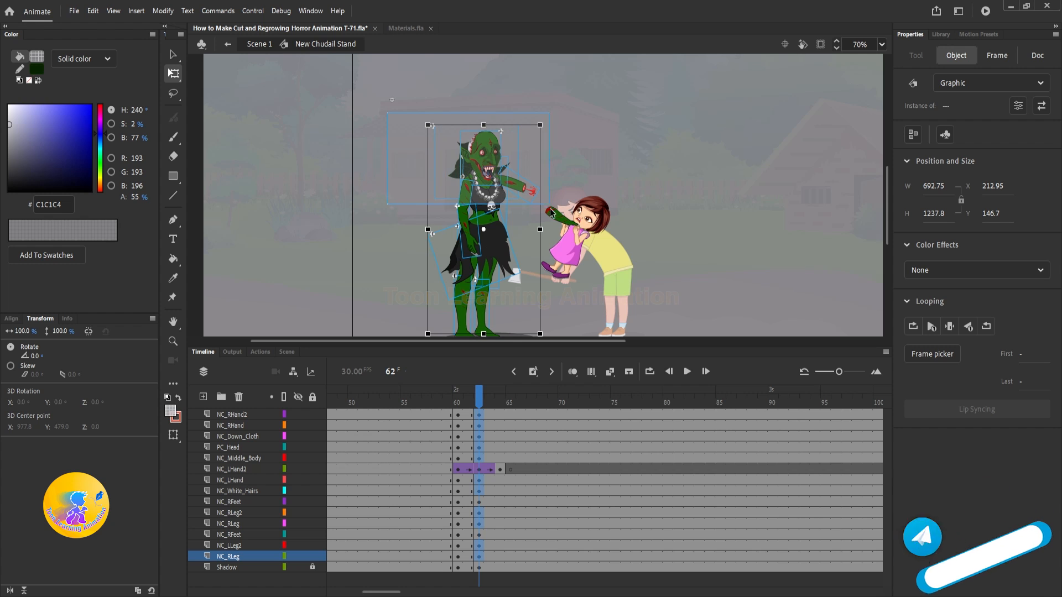
pyautogui.click(483, 231)
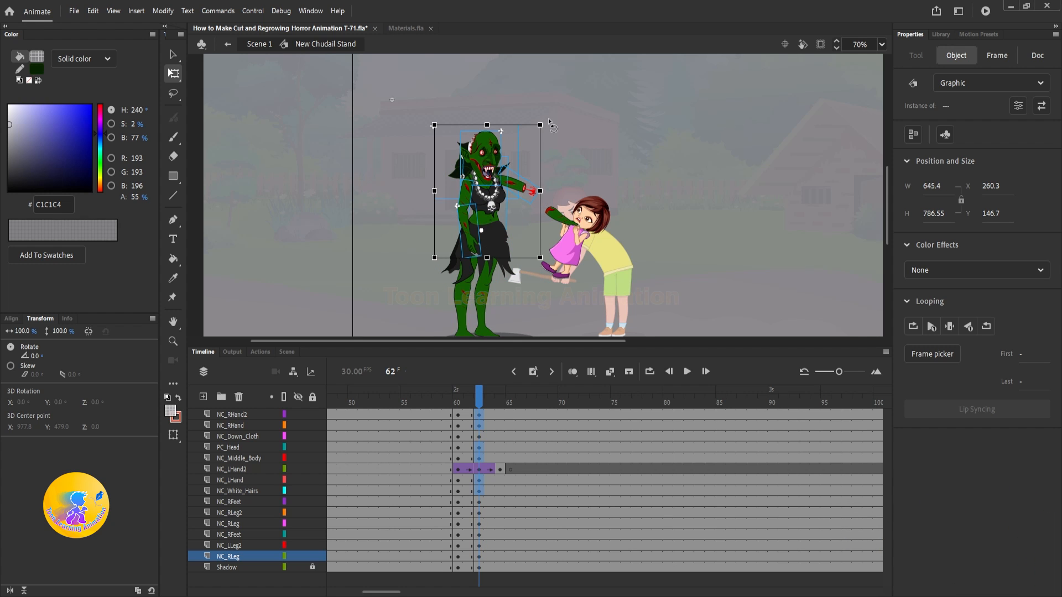
pyautogui.moveTo(551, 123); pyautogui.dragTo(542, 111)
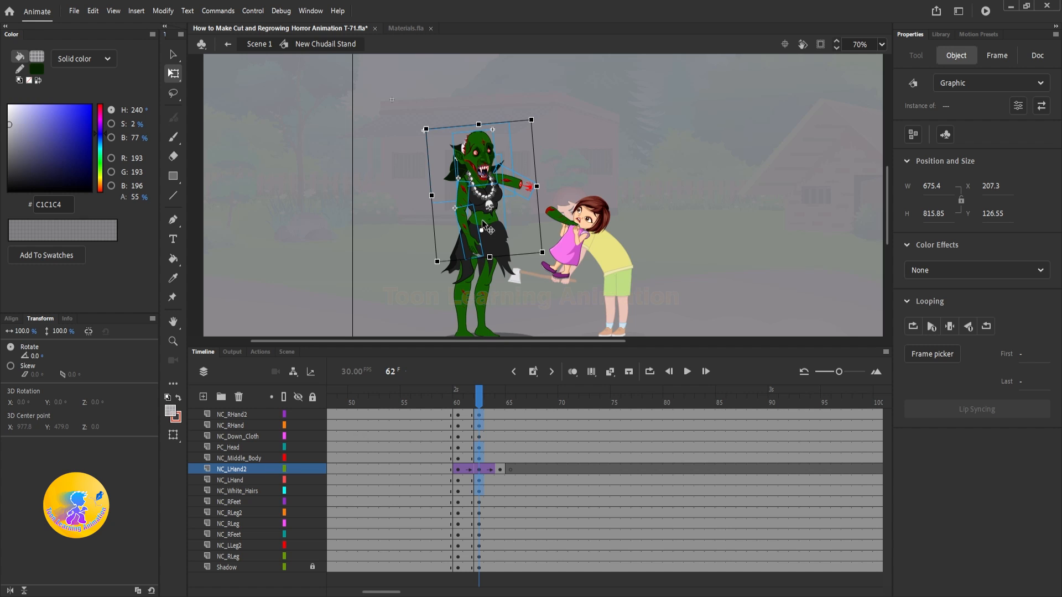
pyautogui.scroll(4, 482, 221)
pyautogui.press('Left')
pyautogui.press('Left')
pyautogui.press('Left')
pyautogui.press('Left')
pyautogui.press('Left')
pyautogui.press('Left')
pyautogui.press('Left')
pyautogui.press('Left')
pyautogui.press('Left')
pyautogui.press('Left')
pyautogui.press('Left')
pyautogui.press('Left')
pyautogui.press('Left')
pyautogui.scroll(-2, 474, 162)
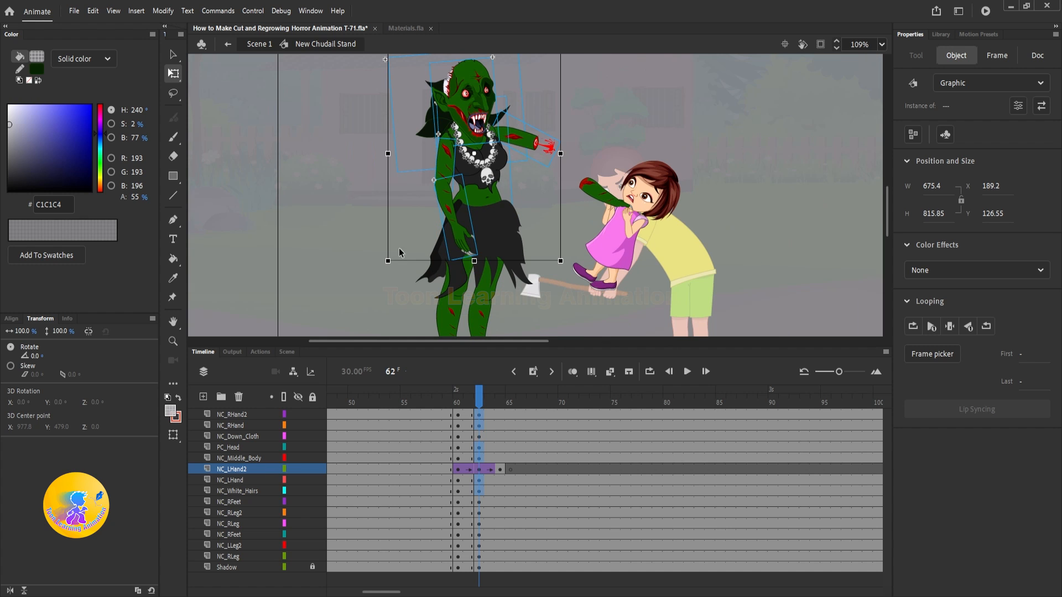
# Step: Rotate the witch's skirt and legs slightly backward at frame 62 to follow the upper body
pyautogui.click(481, 244)
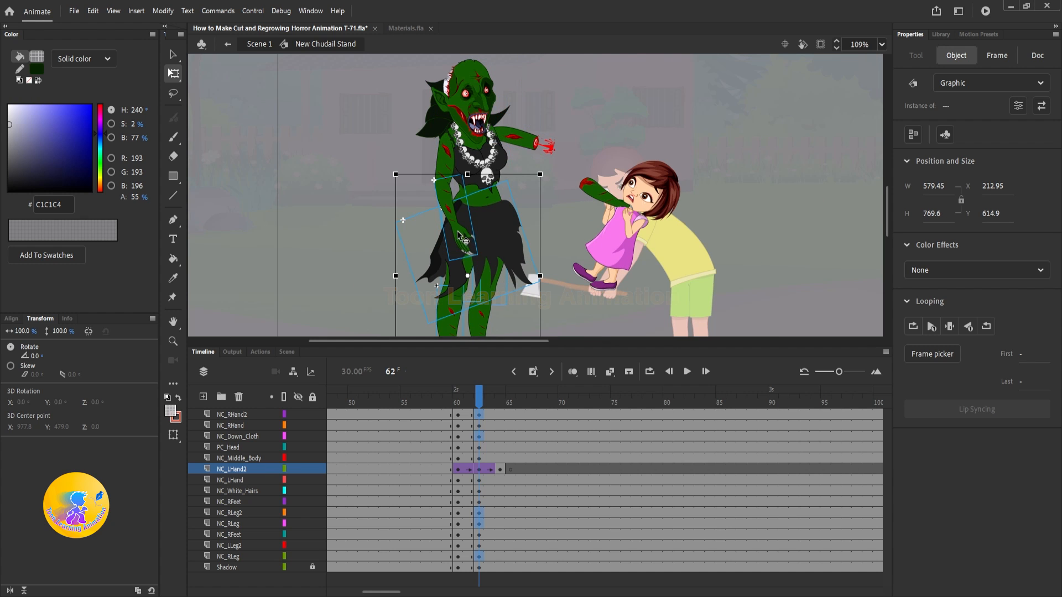
pyautogui.keyDown('shift'); pyautogui.click(458, 236); pyautogui.keyUp('shift')
pyautogui.moveTo(513, 181); pyautogui.dragTo(505, 181)
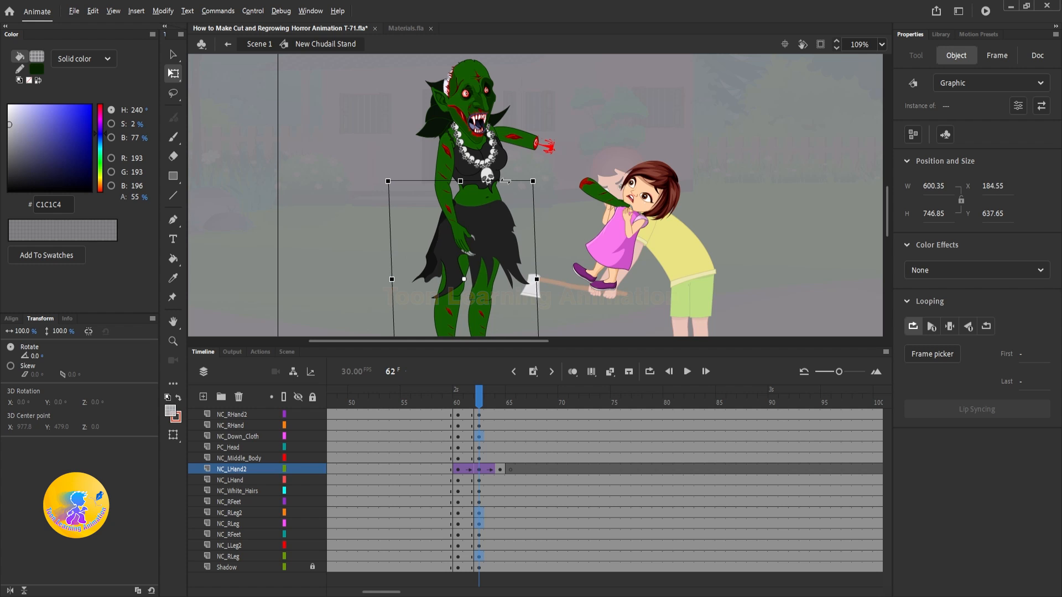
pyautogui.click(612, 111)
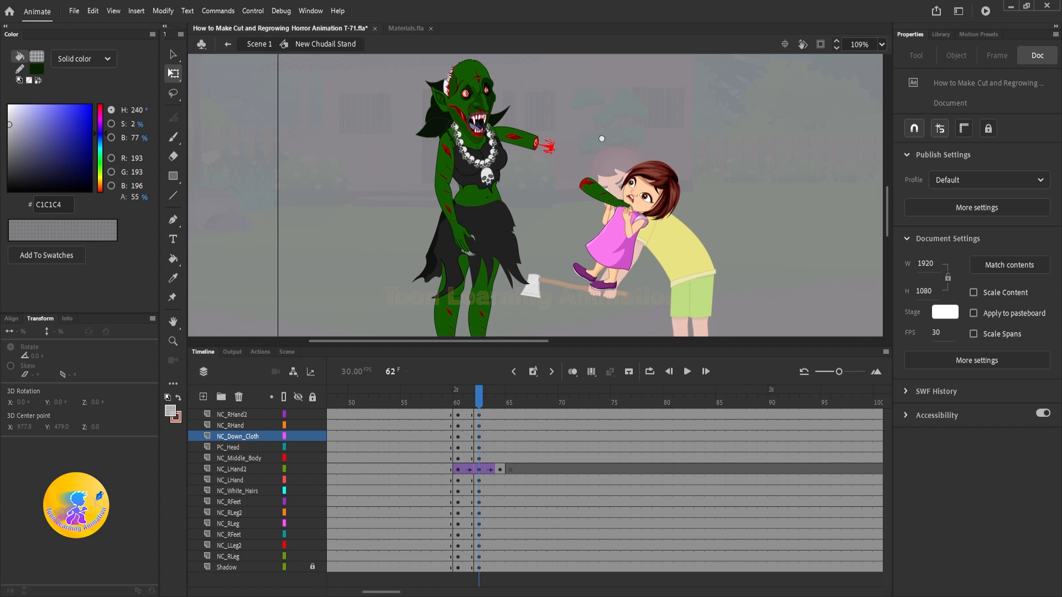
# Step: Swing the witch's intact arm across her chest to -56.5° at frame 62 and raise its forearm to -86.5°
pyautogui.moveTo(602, 137); pyautogui.dragTo(595, 163)
pyautogui.scroll(1, 457, 213)
pyautogui.click(434, 197)
pyautogui.keyDown('shift'); pyautogui.click(459, 275); pyautogui.keyUp('shift')
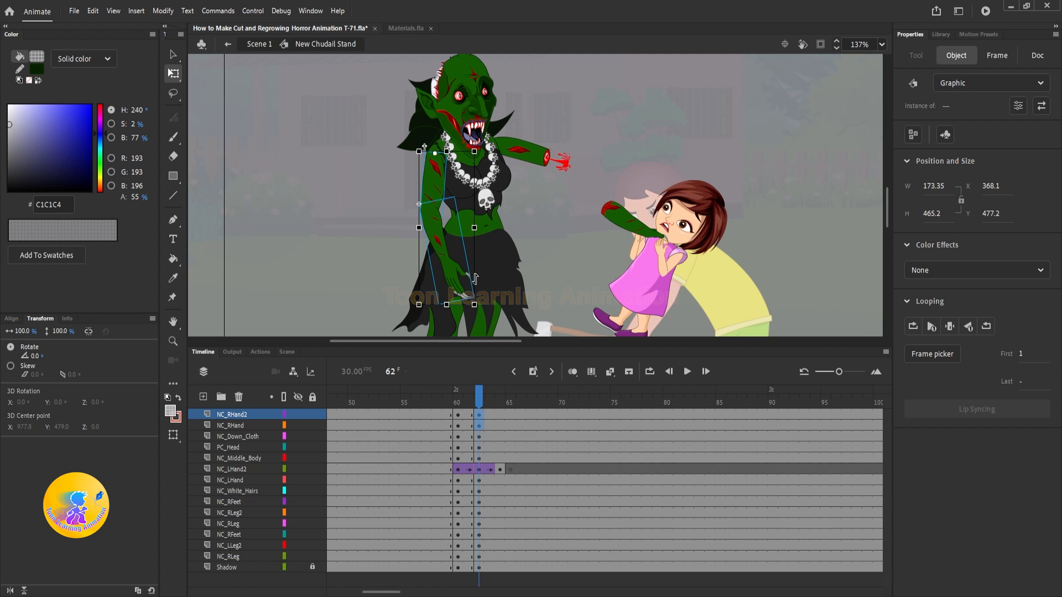
pyautogui.moveTo(486, 314); pyautogui.dragTo(546, 252)
pyautogui.scroll(4, 458, 155)
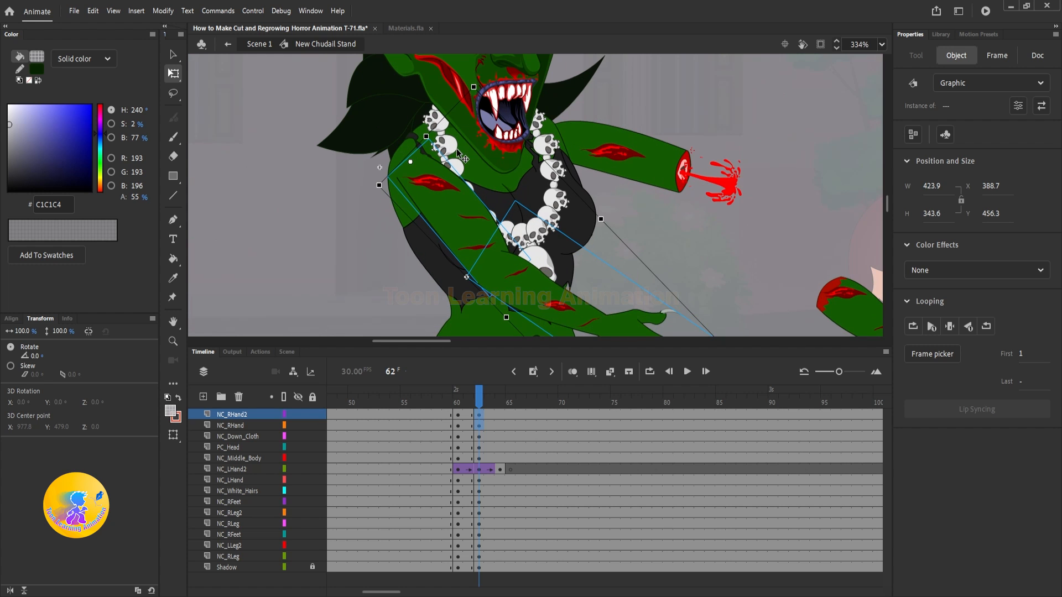
pyautogui.moveTo(451, 210); pyautogui.dragTo(451, 210)
pyautogui.scroll(-3, 450, 210)
pyautogui.click(565, 259)
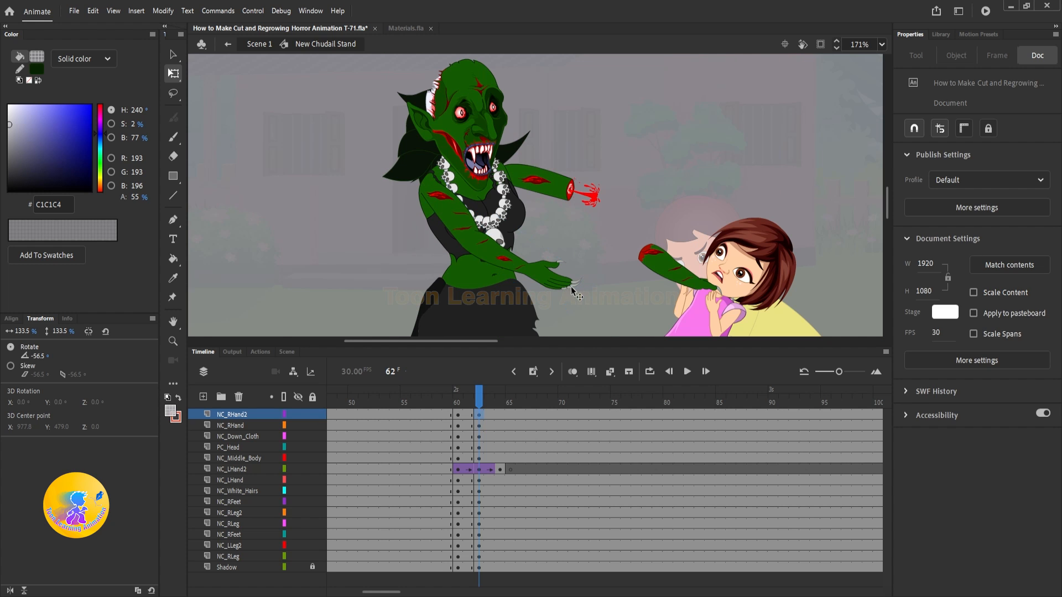
pyautogui.click(569, 284)
pyautogui.moveTo(593, 278); pyautogui.dragTo(595, 213)
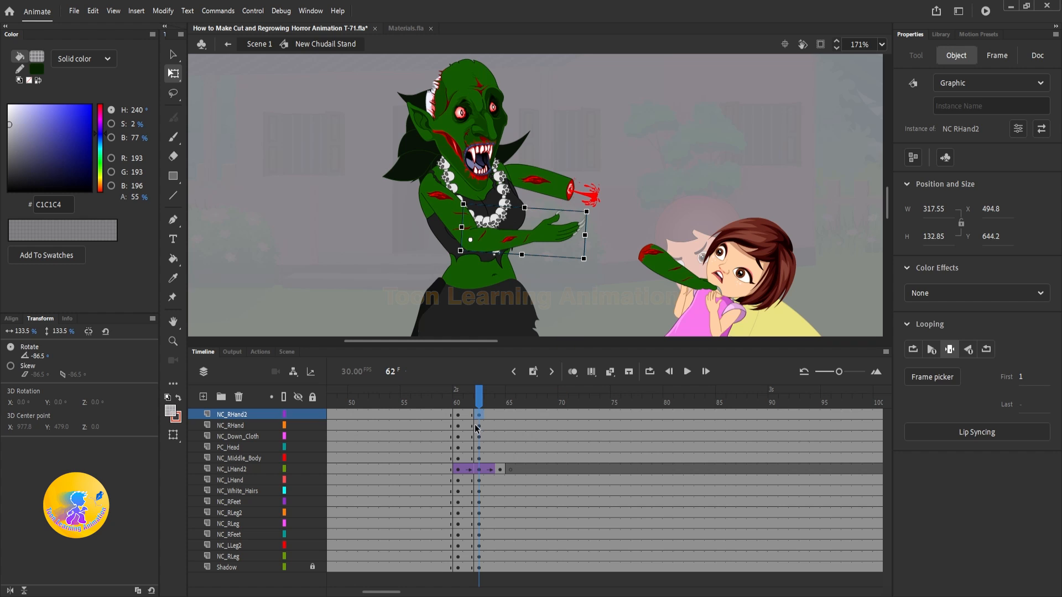
# Step: Create classic tweens between frames 60 and 62 on all the witch's body layers, from NC_RHand2 down to NC_RLeg
pyautogui.click(468, 398)
pyautogui.moveTo(468, 415); pyautogui.dragTo(467, 556)
pyautogui.rightClick(468, 459)
pyautogui.click(520, 127)
pyautogui.rightClick(468, 560)
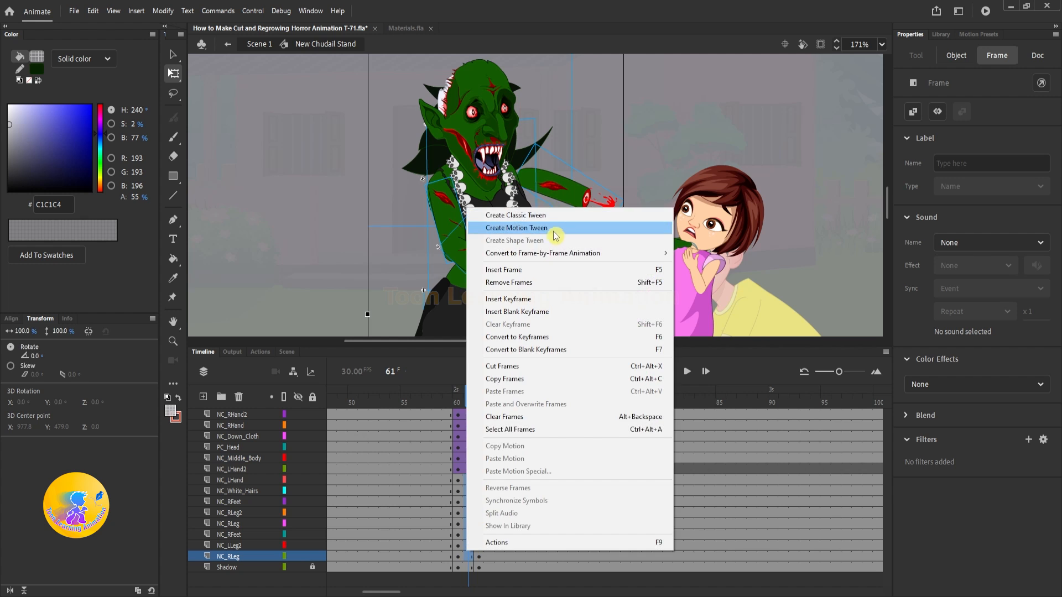
pyautogui.click(553, 237)
# Step: Rotate the witch's head forward to a 7° skew at frame 62
pyautogui.click(476, 408)
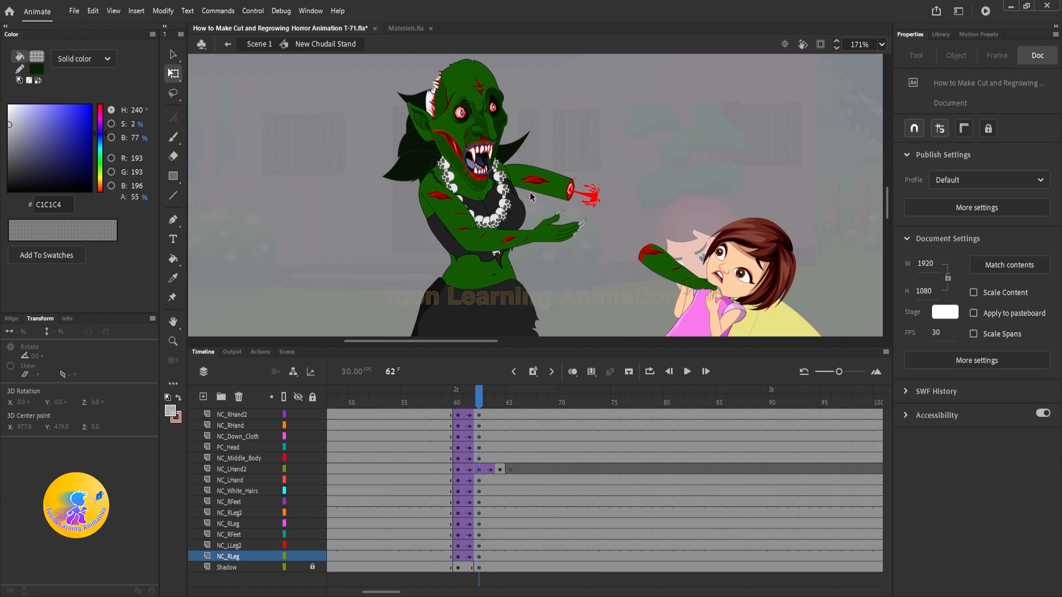
pyautogui.click(490, 116)
pyautogui.moveTo(611, 102); pyautogui.dragTo(596, 149)
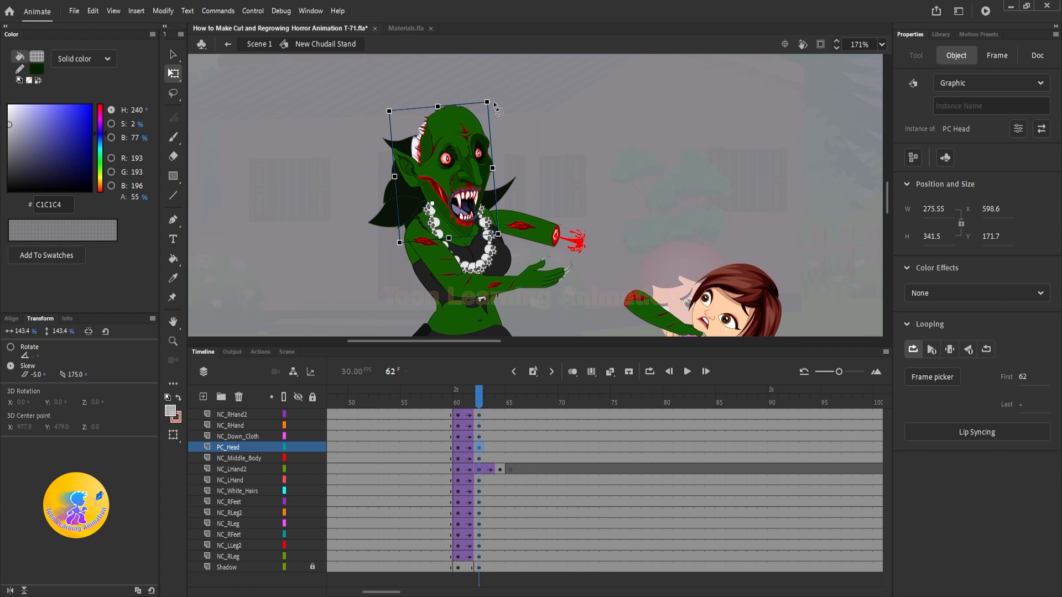
pyautogui.moveTo(492, 98); pyautogui.dragTo(521, 110)
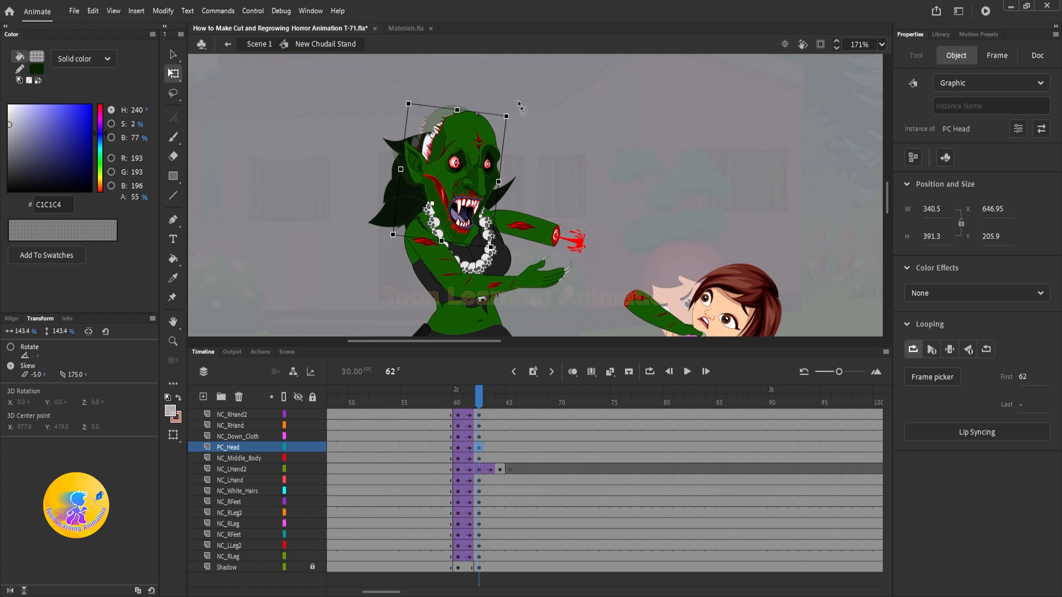
# Step: Scrub and play the witch's recoil inside her symbol to check the new pose
pyautogui.click(489, 409)
pyautogui.moveTo(490, 410); pyautogui.dragTo(435, 412)
pyautogui.click(602, 174)
pyautogui.press('Return')
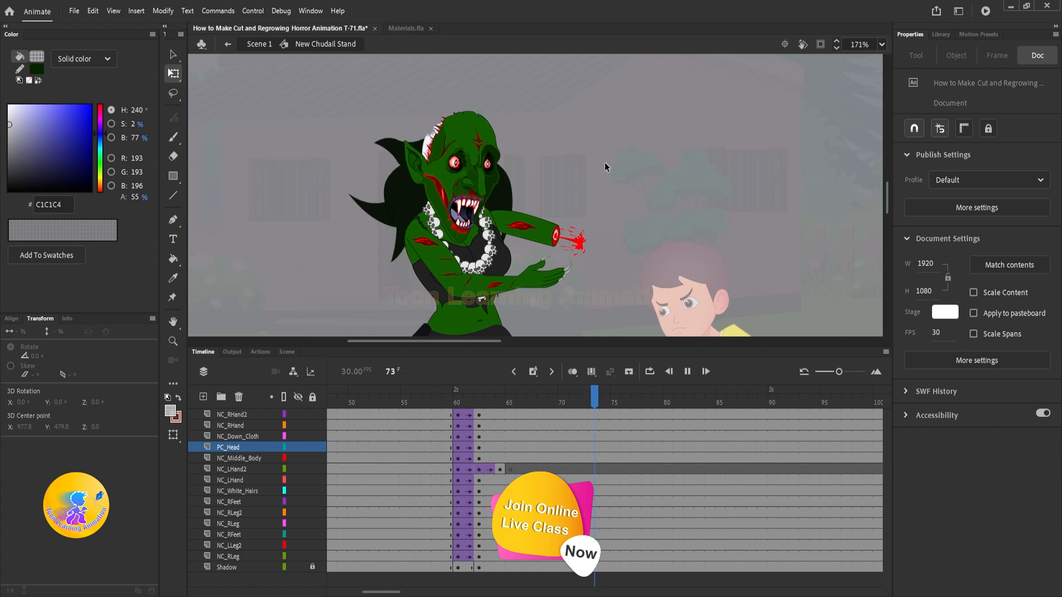
pyautogui.press('Return')
# Step: Return to Scene 1 and replay the axe strike to check the witch's reaction against the slash
pyautogui.press('v')
pyautogui.doubleClick(688, 161)
pyautogui.press('Return')
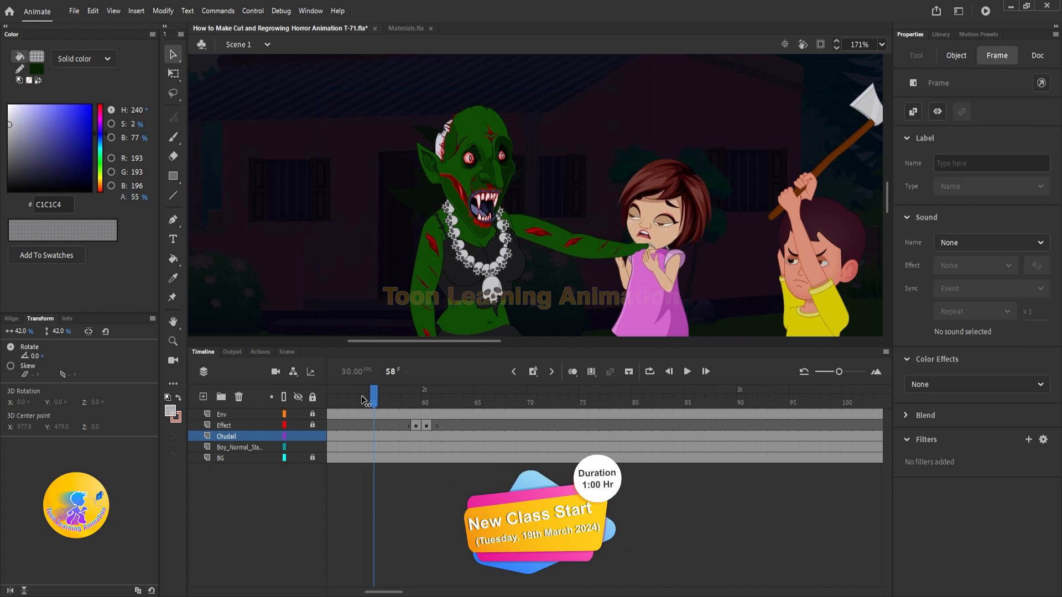
pyautogui.moveTo(430, 393); pyautogui.dragTo(585, 409)
pyautogui.moveTo(479, 403); pyautogui.dragTo(453, 399)
pyautogui.press('Return')
pyautogui.press('Return')
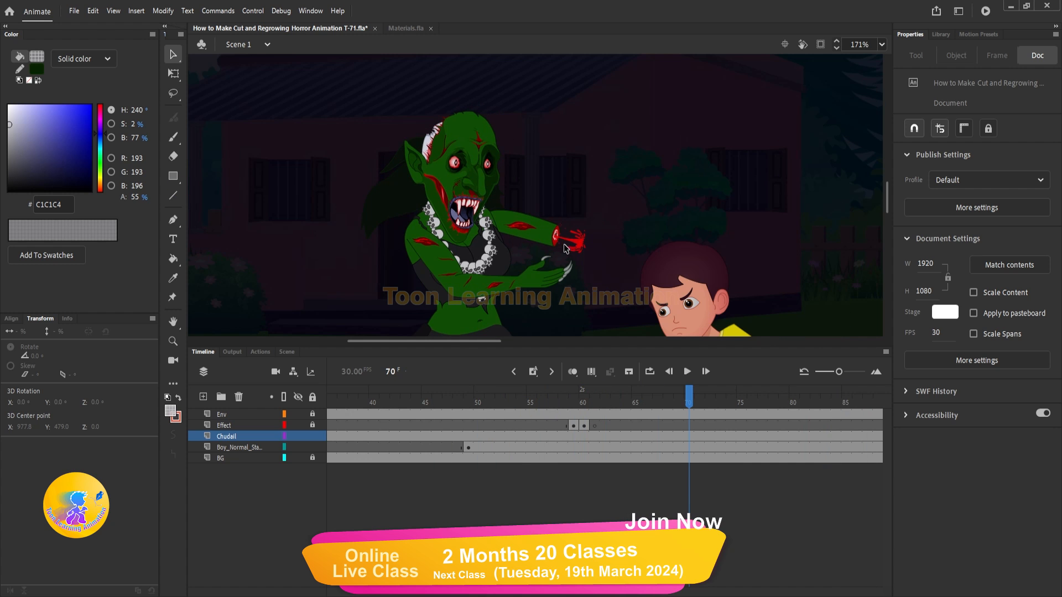
pyautogui.moveTo(557, 396); pyautogui.dragTo(656, 401)
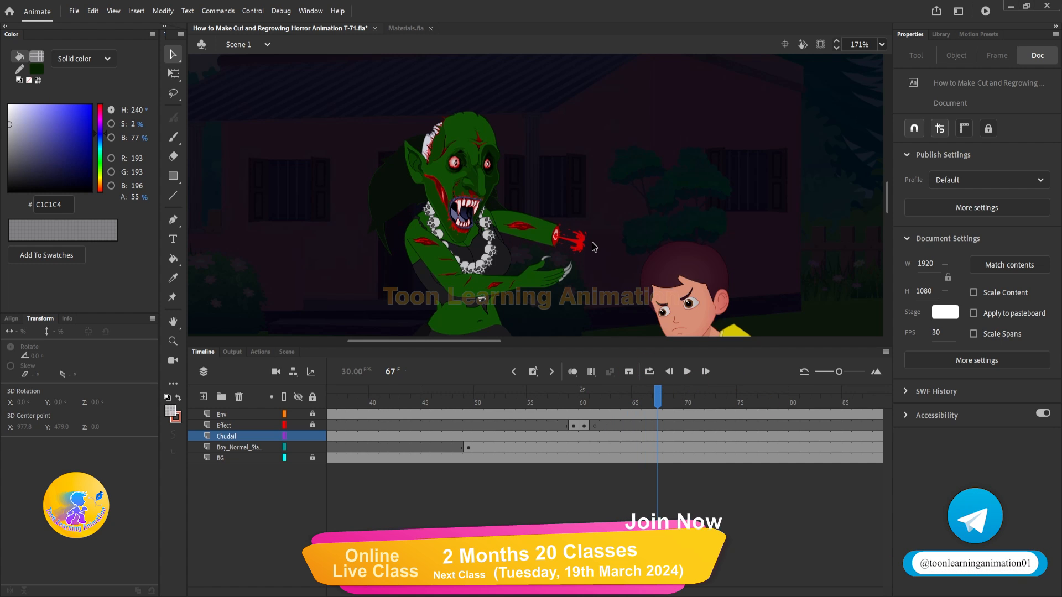
# Step: Reopen the witch's symbol, insert keyframes on all her body layers at frames 64 and 66, and return to frame 64
pyautogui.doubleClick(545, 281)
pyautogui.click(573, 398)
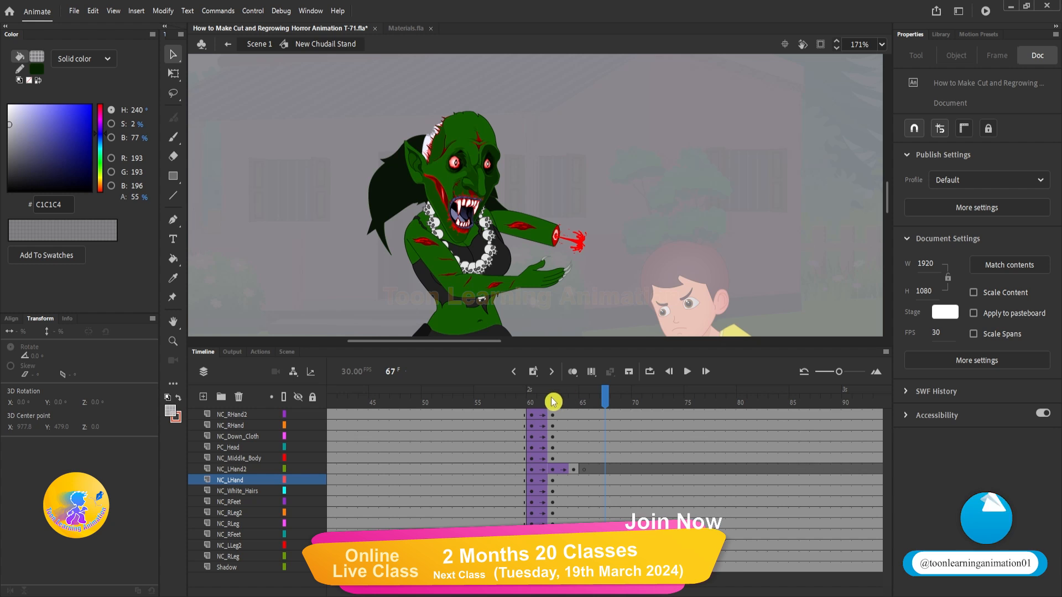
pyautogui.moveTo(574, 415); pyautogui.dragTo(573, 557)
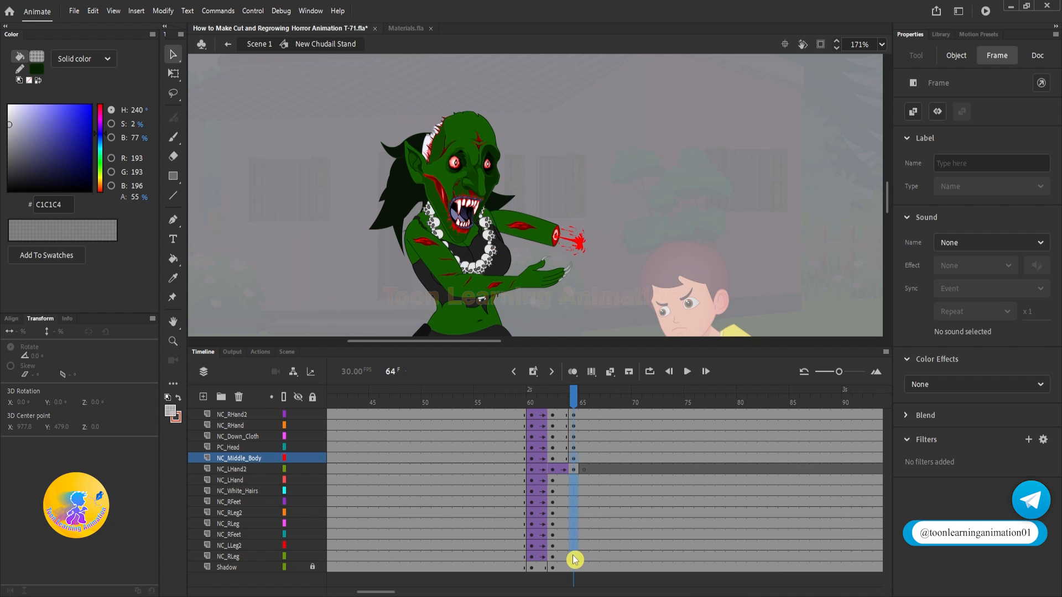
pyautogui.press('F6')
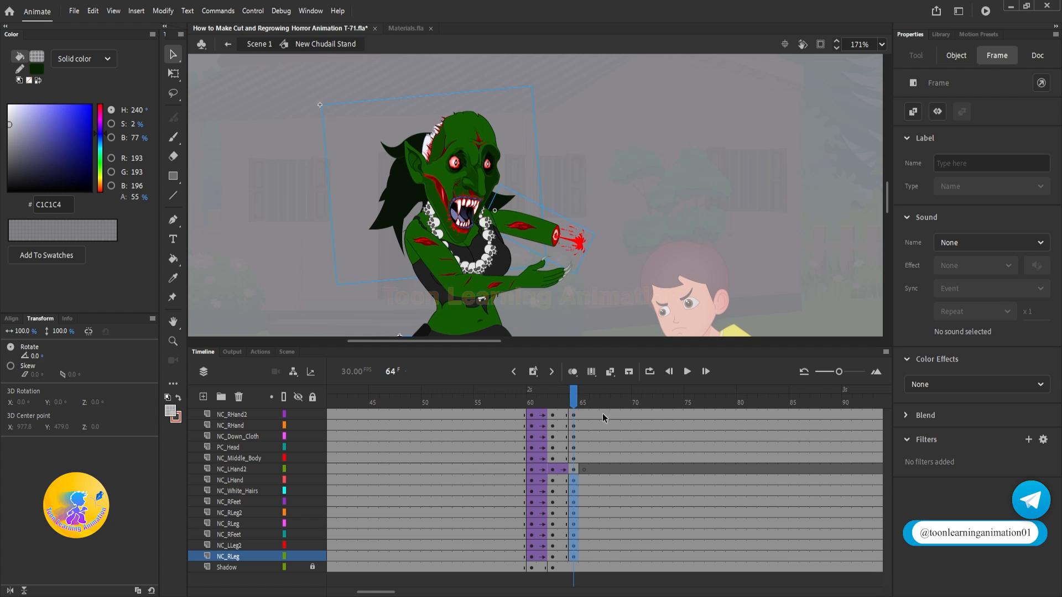
pyautogui.moveTo(596, 421); pyautogui.dragTo(595, 557)
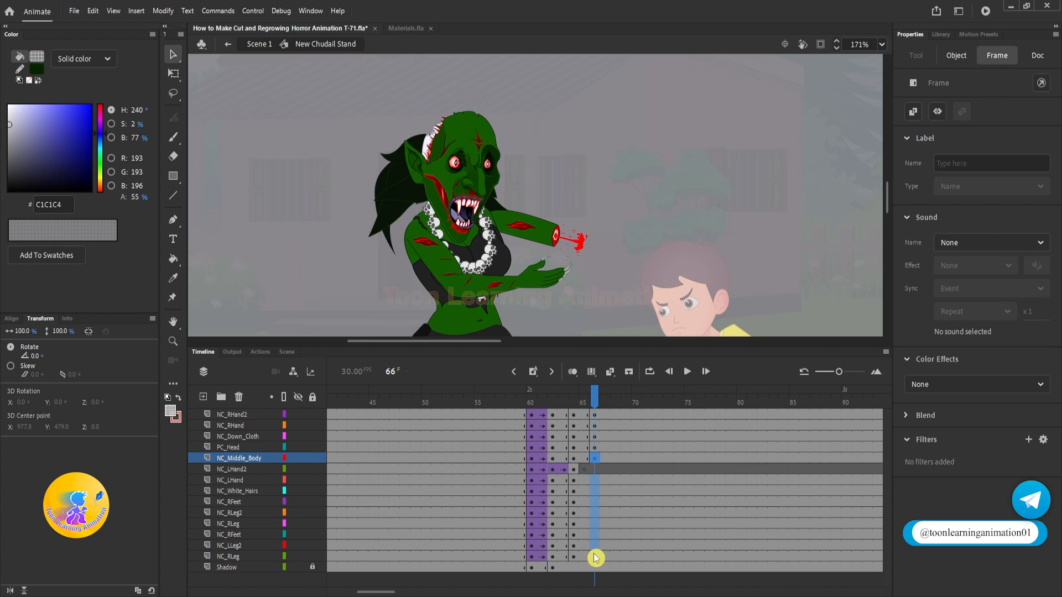
pyautogui.click(575, 407)
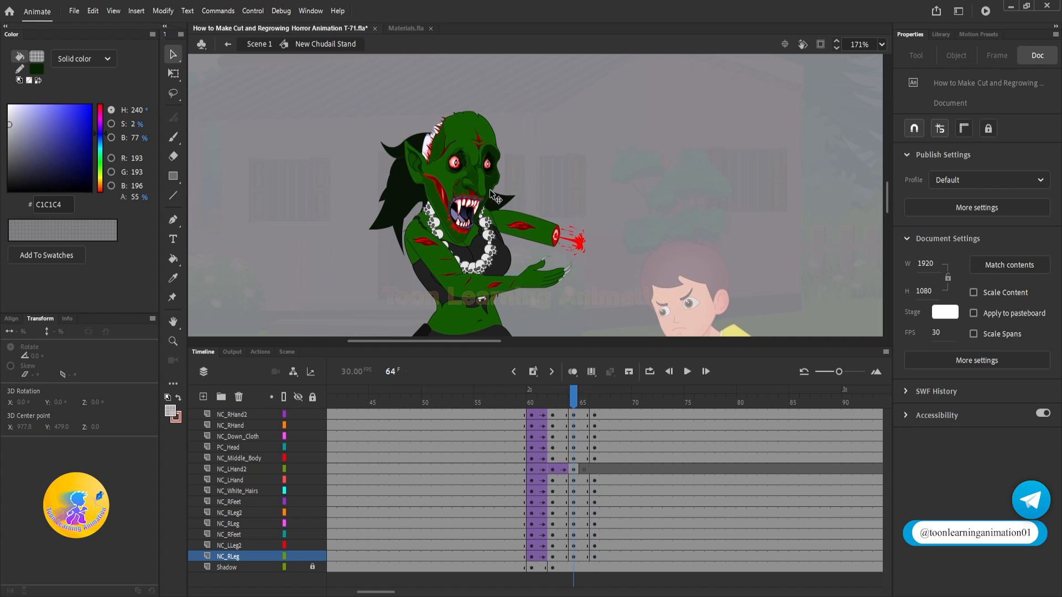
# Step: Rotate the witch's severed arm stump slightly upward at frame 64 and select her other forearm
pyautogui.scroll(2, 556, 244)
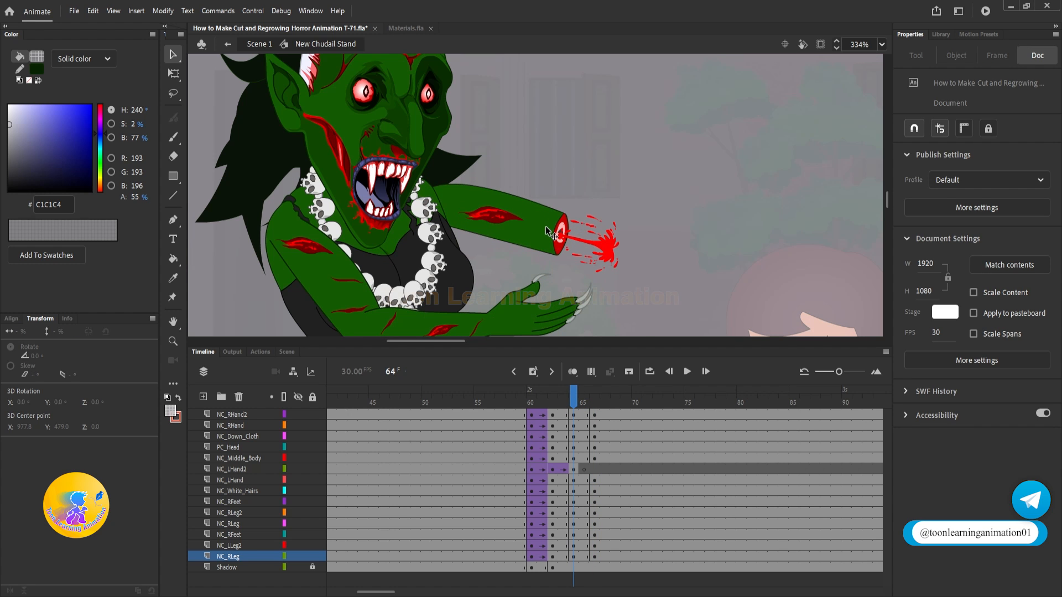
pyautogui.press('q')
pyautogui.click(546, 228)
pyautogui.moveTo(638, 233); pyautogui.dragTo(641, 209)
pyautogui.scroll(-2, 460, 275)
pyautogui.click(479, 289)
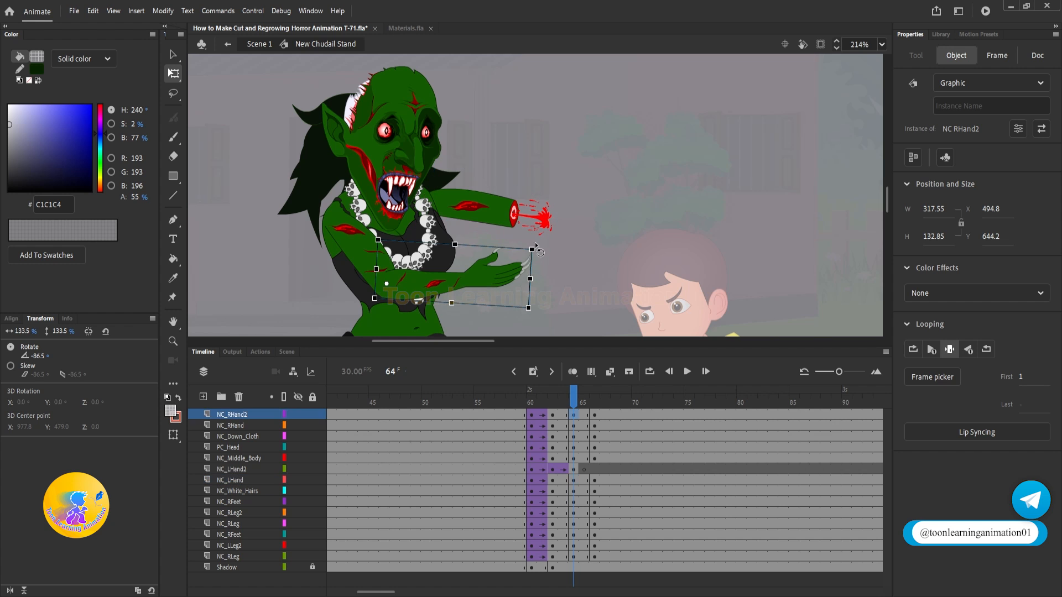
# Step: Select the witch's head, torso and arms at frame 64 and rotate them slightly forward about the waist
pyautogui.moveTo(245, 96); pyautogui.dragTo(634, 287)
pyautogui.scroll(-2, 397, 230)
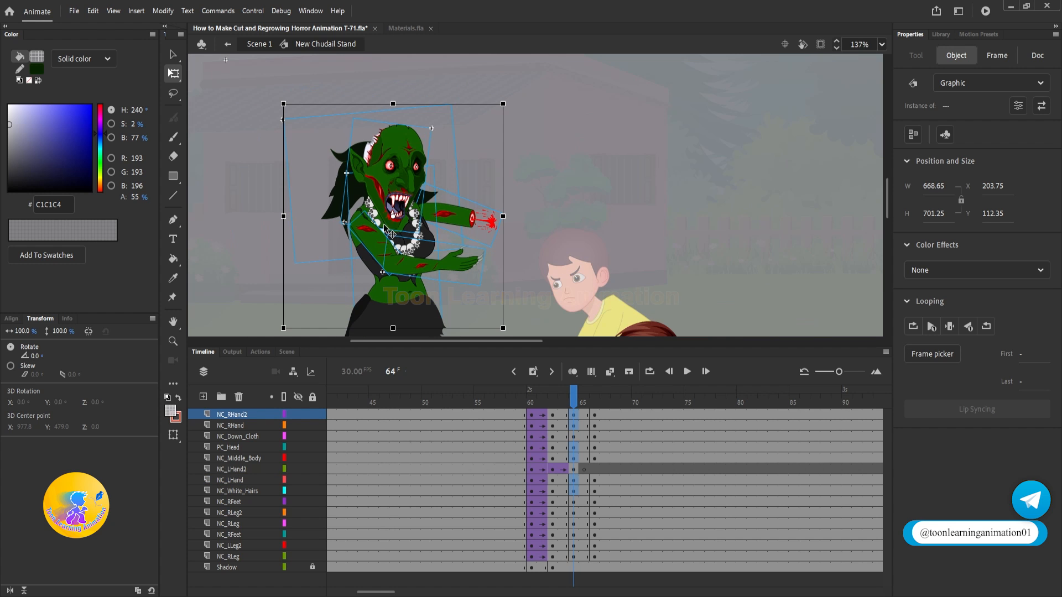
pyautogui.scroll(-1, 412, 194)
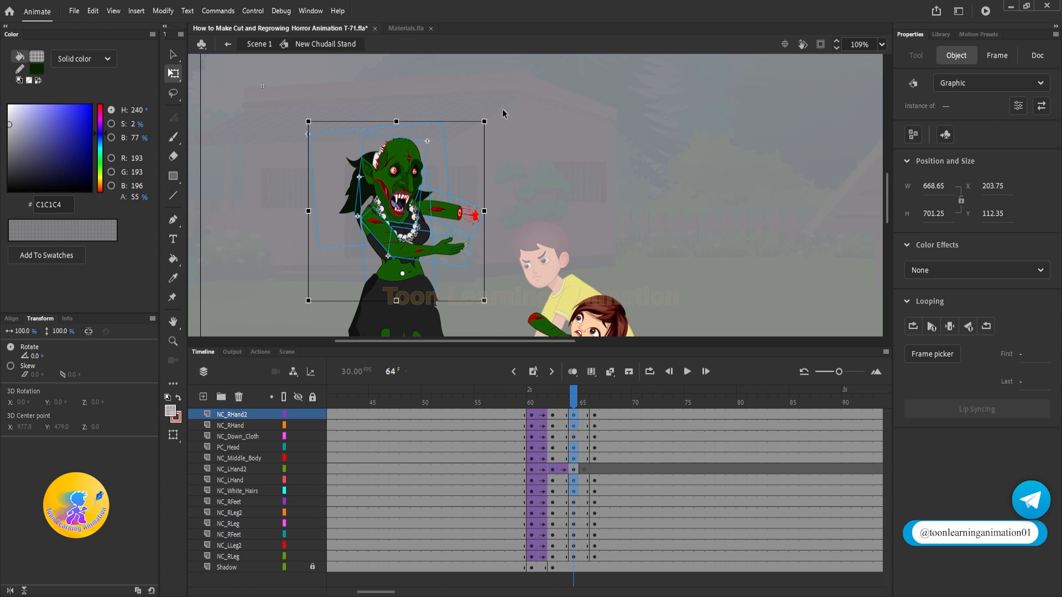
pyautogui.moveTo(491, 117); pyautogui.dragTo(500, 123)
pyautogui.scroll(-3, 545, 181)
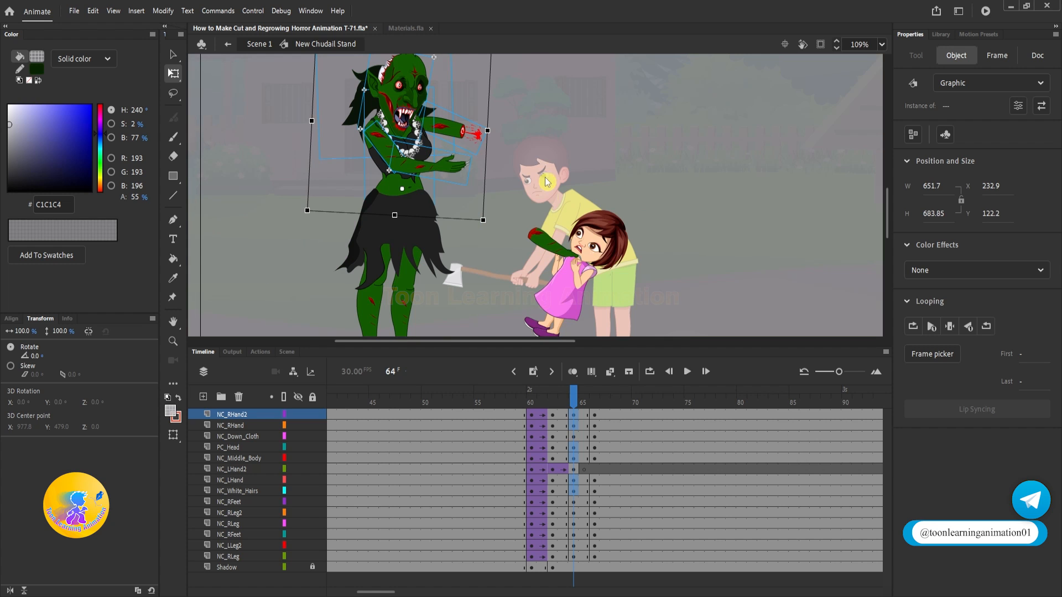
# Step: Skew the witch's skirt and upper legs slightly forward at frame 64 and shift the upper body to meet the waist
pyautogui.moveTo(296, 232); pyautogui.dragTo(455, 282)
pyautogui.scroll(4, 407, 170)
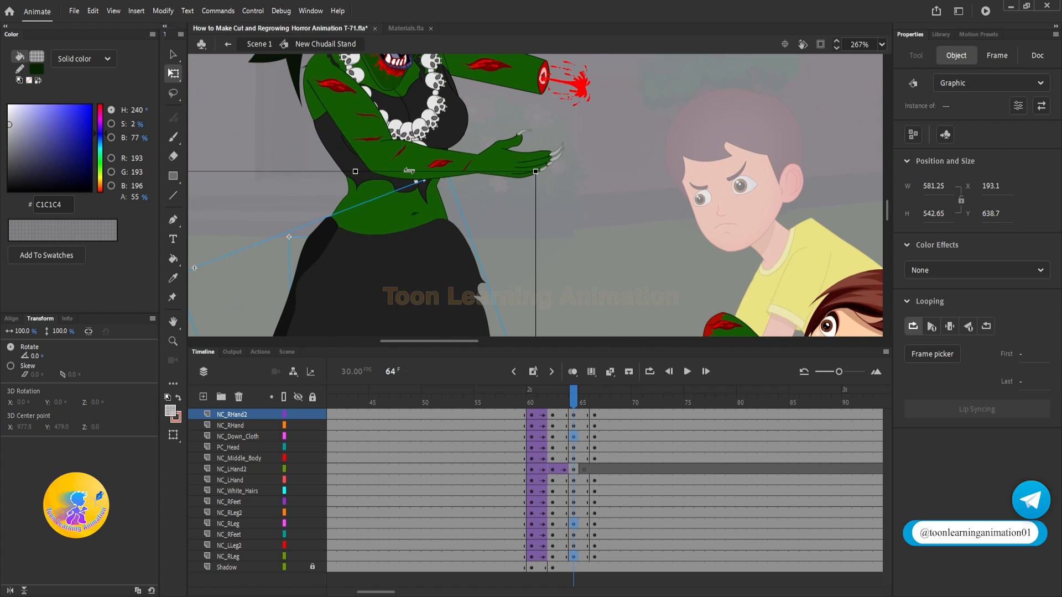
pyautogui.moveTo(411, 171); pyautogui.dragTo(416, 171)
pyautogui.scroll(-2, 410, 189)
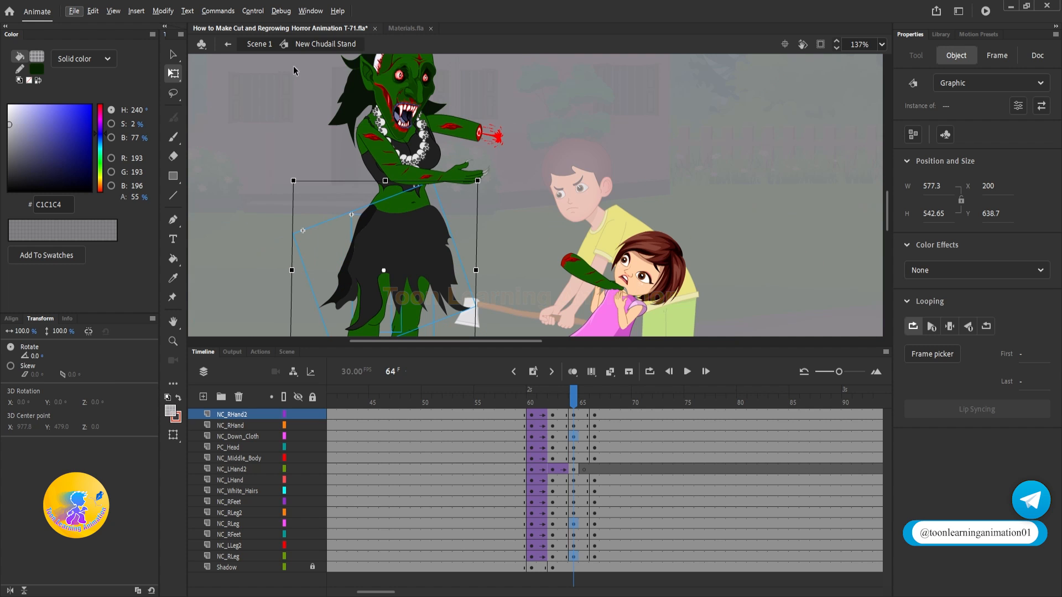
pyautogui.moveTo(293, 67); pyautogui.dragTo(533, 169)
pyautogui.scroll(2, 416, 176)
pyautogui.moveTo(415, 178); pyautogui.dragTo(421, 177)
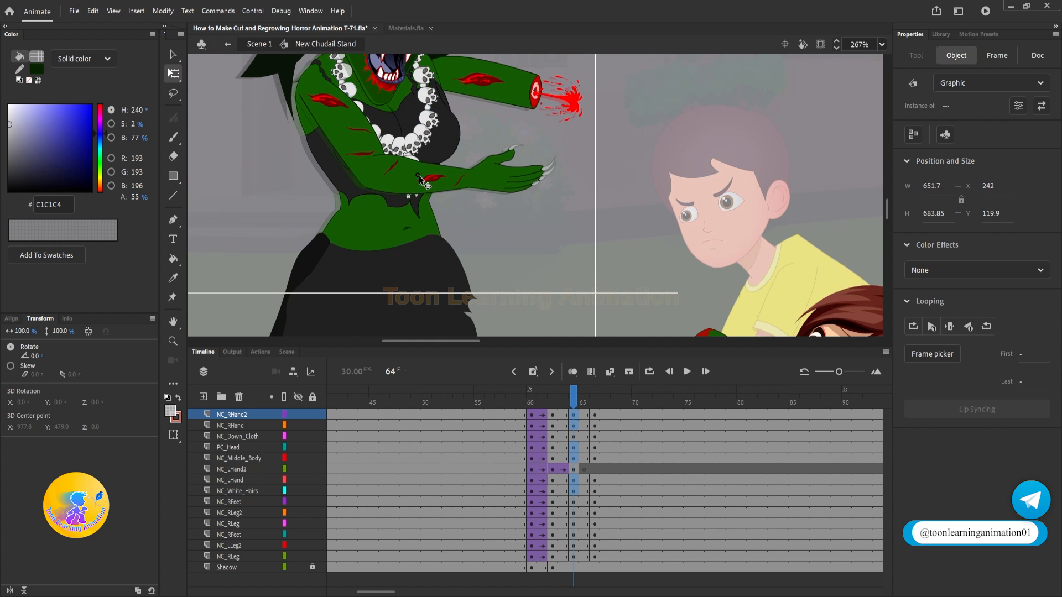
# Step: Create classic tweens between the keyframes at frames 62, 64 and 66 on all the witch's moving body layers
pyautogui.moveTo(586, 413); pyautogui.dragTo(562, 556)
pyautogui.rightClick(562, 458)
pyautogui.click(608, 119)
pyautogui.rightClick(561, 556)
pyautogui.click(615, 219)
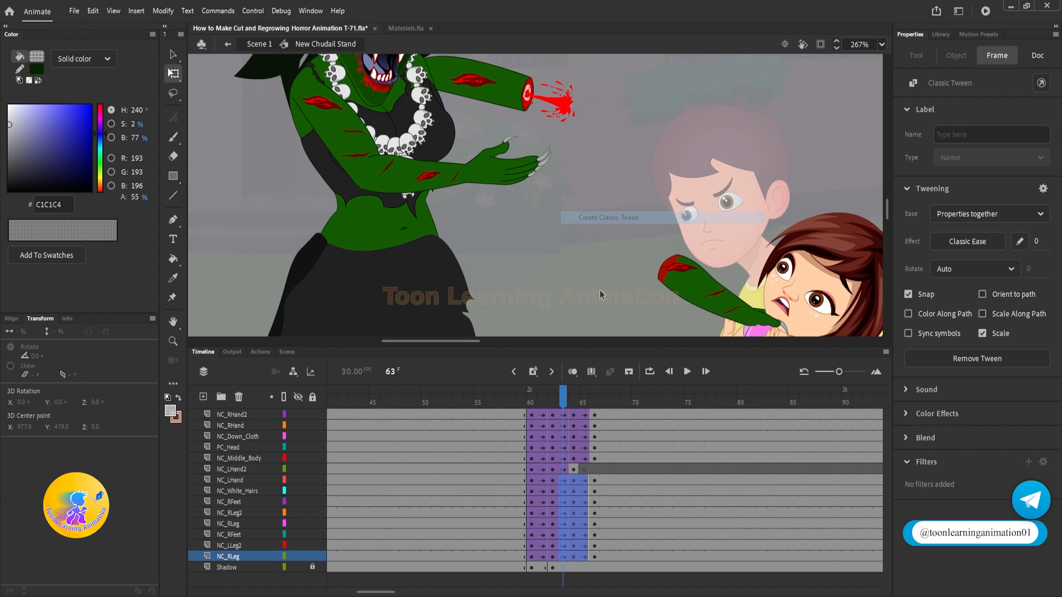
# Step: Duplicate the tweened shake from frame 62 onward along the five upper layers, NC_RHand2 to NC_Middle_Body, up to frame 102
pyautogui.scroll(-5, 508, 225)
pyautogui.click(532, 401)
pyautogui.moveTo(534, 402); pyautogui.dragTo(555, 458)
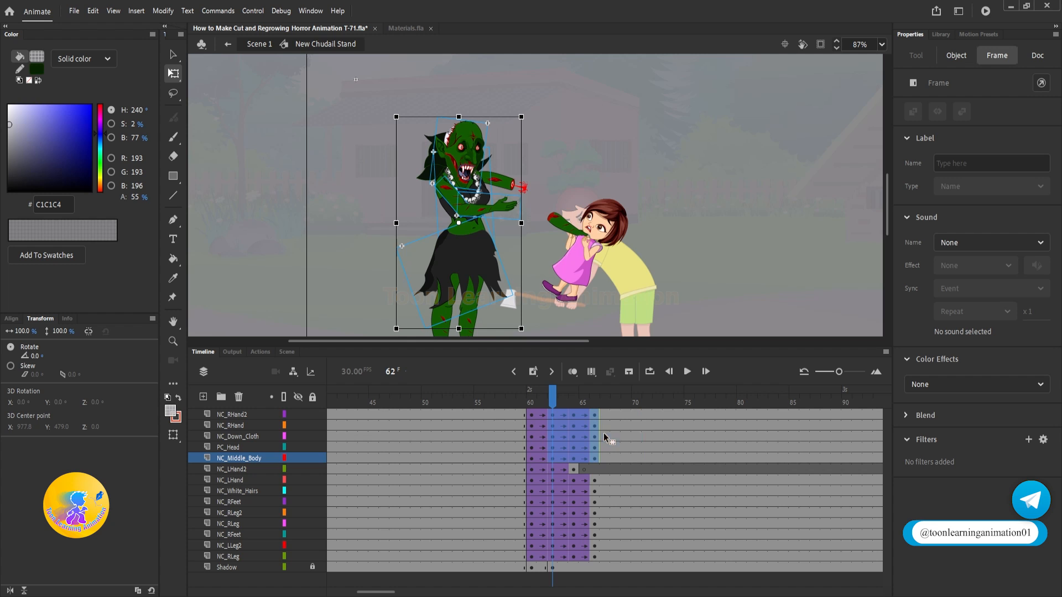
pyautogui.moveTo(639, 408); pyautogui.dragTo(555, 459)
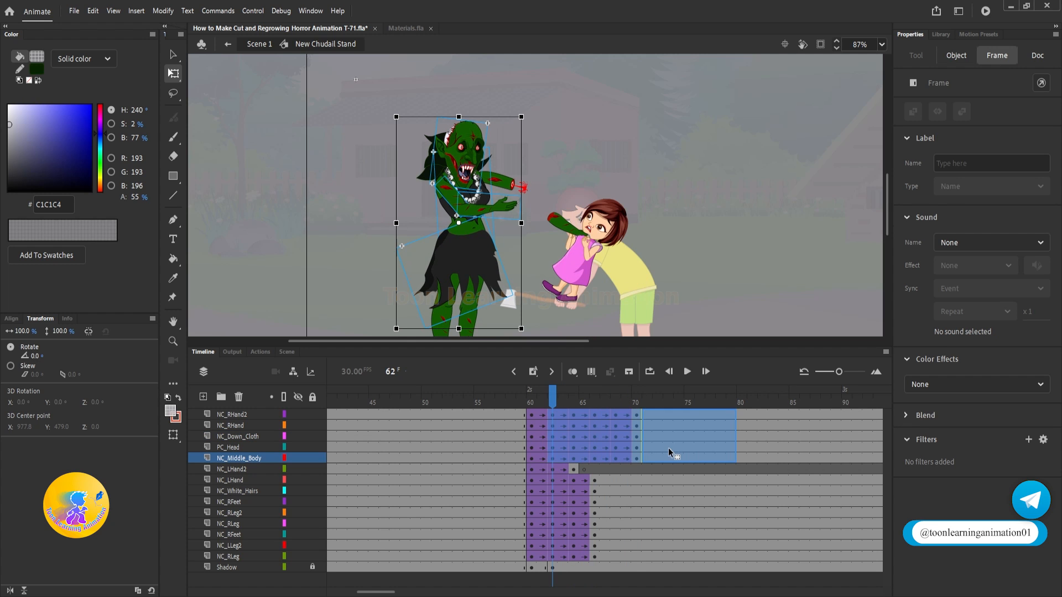
pyautogui.moveTo(662, 448); pyautogui.dragTo(575, 424)
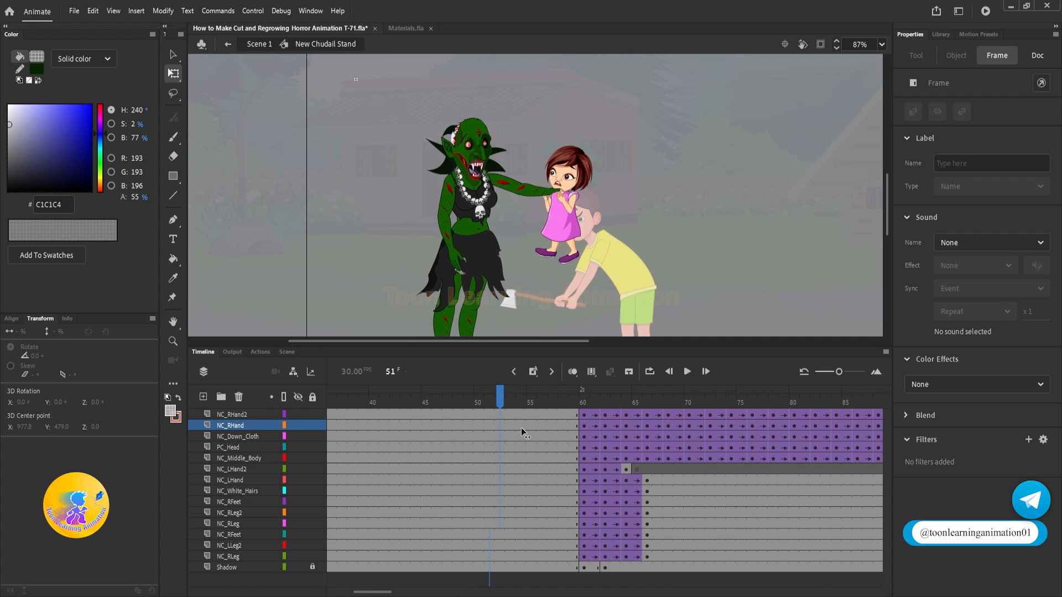
# Step: Duplicate the same shake keyframes on the lower layers, NC_LHand to NC_RLeg, up to frame 102 and play the result
pyautogui.moveTo(647, 478); pyautogui.dragTo(671, 537)
pyautogui.click(707, 519)
pyautogui.moveTo(689, 480); pyautogui.dragTo(715, 513)
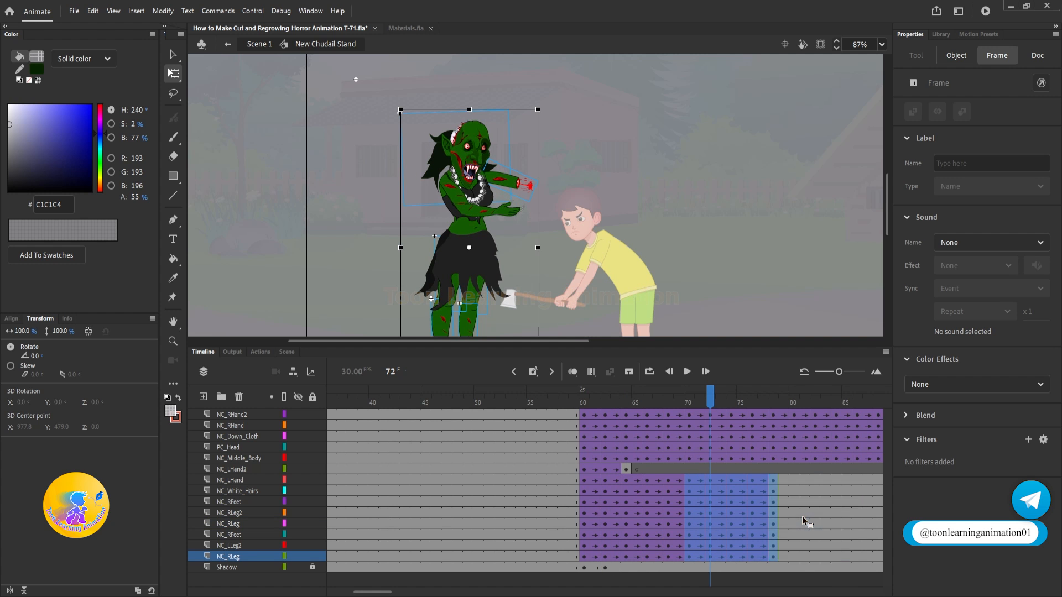
pyautogui.moveTo(802, 516); pyautogui.dragTo(802, 516)
pyautogui.moveTo(802, 516); pyautogui.dragTo(525, 512)
pyautogui.moveTo(524, 512); pyautogui.dragTo(608, 513)
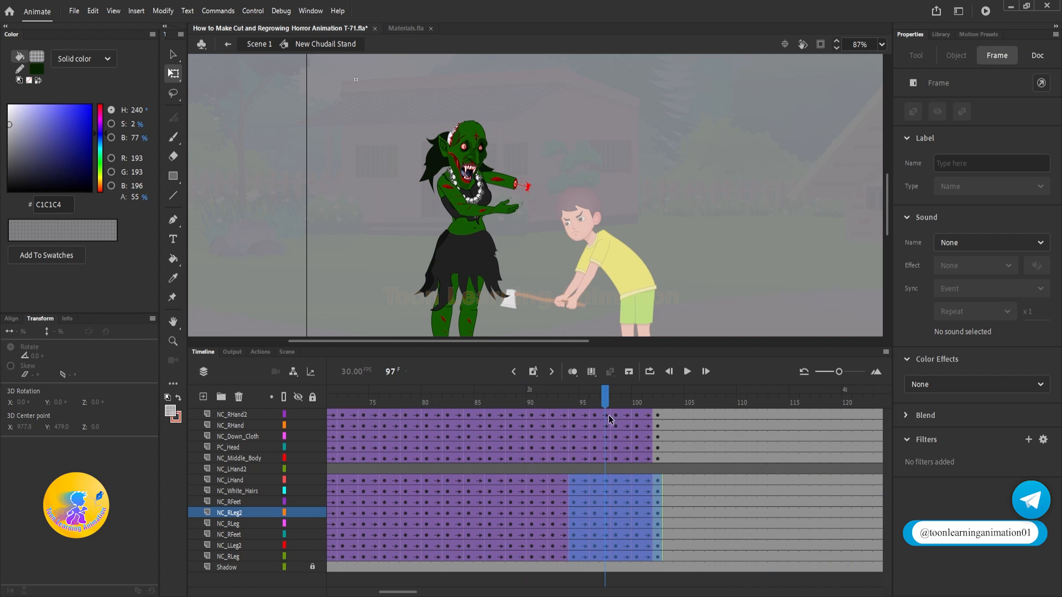
pyautogui.press('Return')
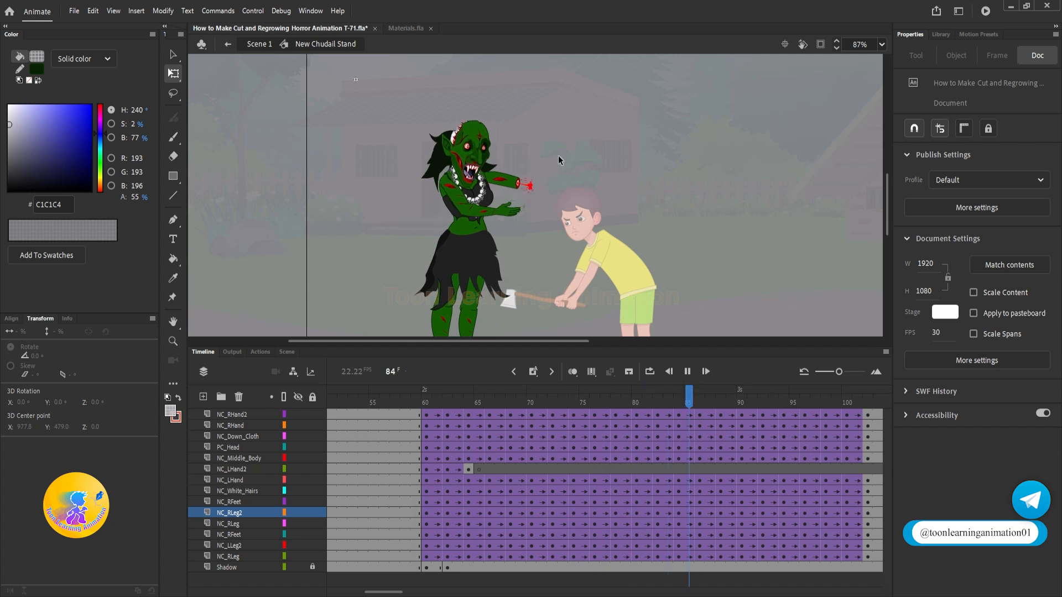
pyautogui.click(428, 408)
pyautogui.moveTo(402, 399); pyautogui.dragTo(145, 400)
# Step: Synchronize the symbols across all frames of the witch's layers, NC_RHand2 to Shadow, and replay from frame 59
pyautogui.click(237, 420)
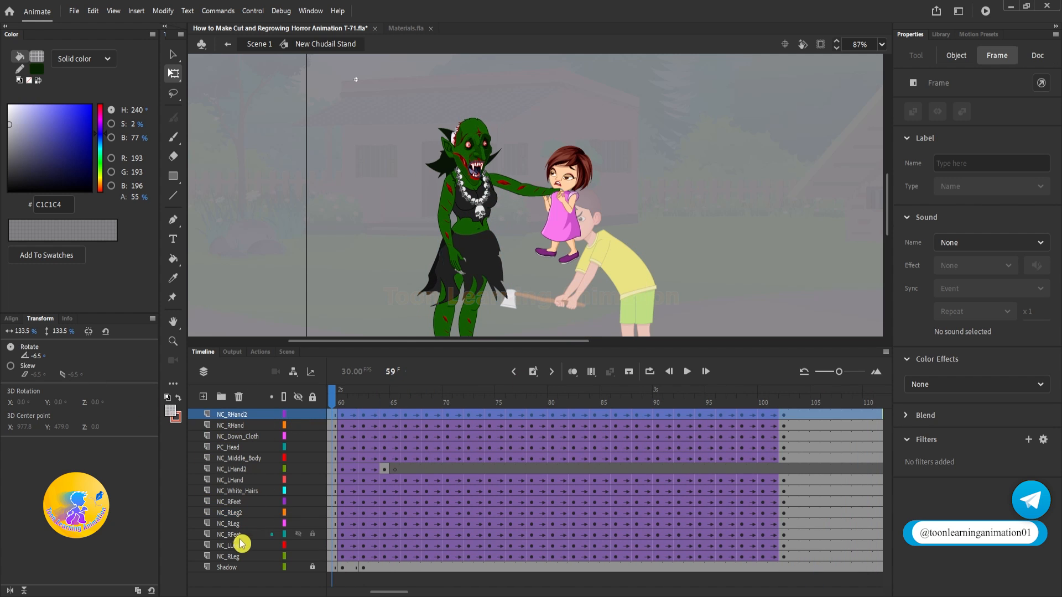
pyautogui.keyDown('shift'); pyautogui.click(232, 567); pyautogui.keyUp('shift')
pyautogui.rightClick(481, 525)
pyautogui.click(541, 474)
pyautogui.click(344, 398)
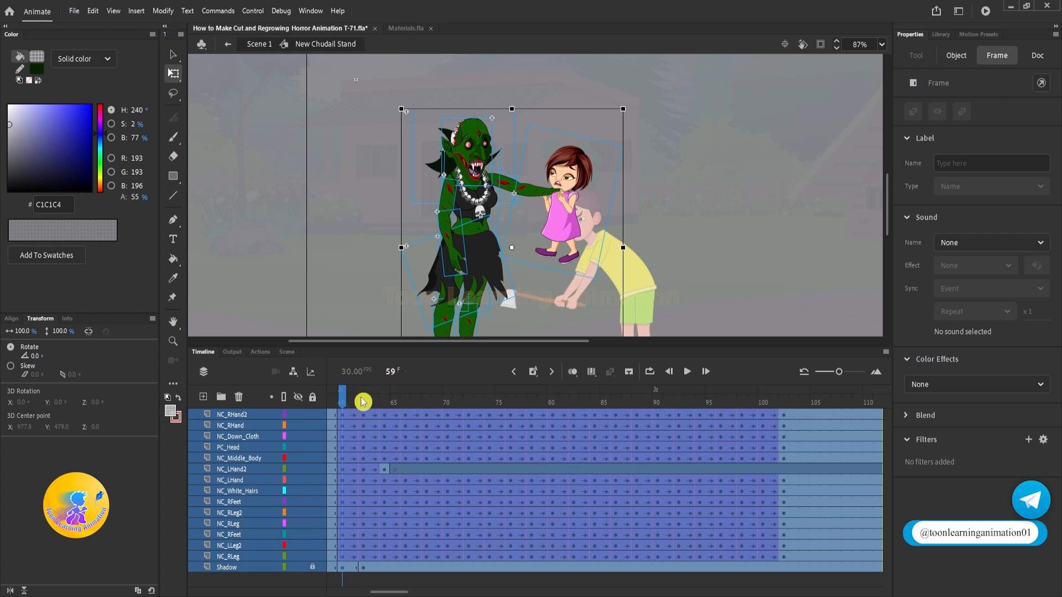
pyautogui.press('Return')
# Step: Return to Scene 1 and replay the axe strike several times to check the witch's extended trembling
pyautogui.press('Return')
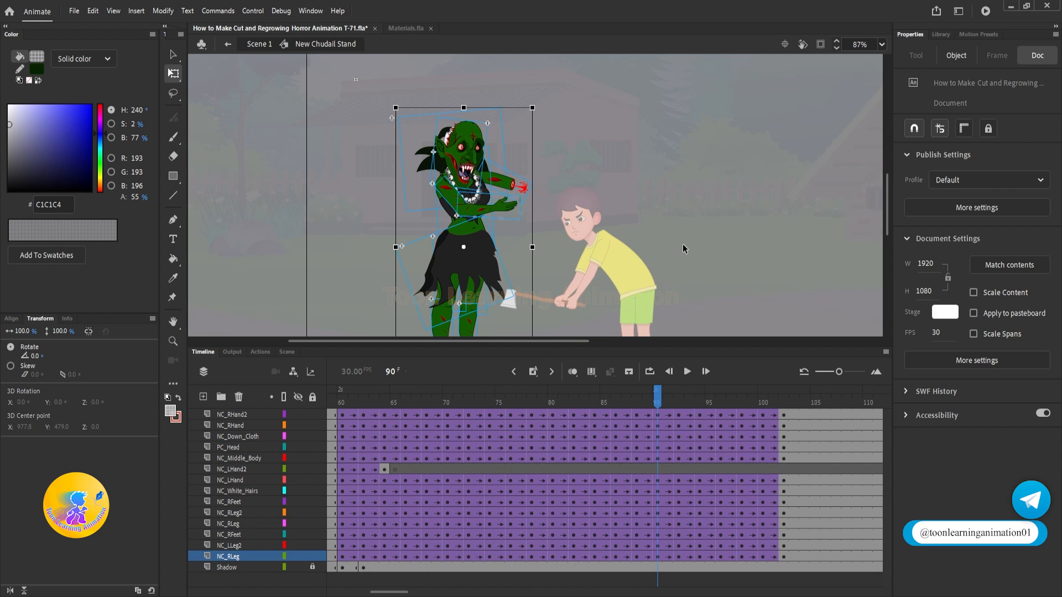
pyautogui.press('v')
pyautogui.doubleClick(702, 258)
pyautogui.moveTo(500, 400); pyautogui.dragTo(141, 382)
pyautogui.press('Return')
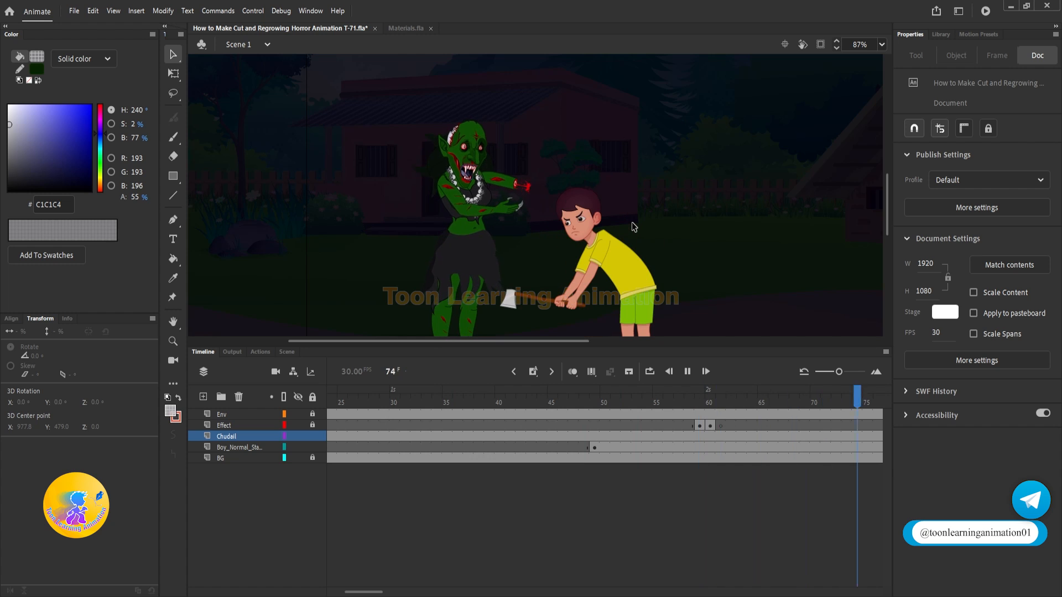
pyautogui.press('Return')
pyautogui.scroll(3, 482, 177)
pyautogui.moveTo(450, 393); pyautogui.dragTo(288, 396)
pyautogui.press('Return')
pyautogui.press('Return')
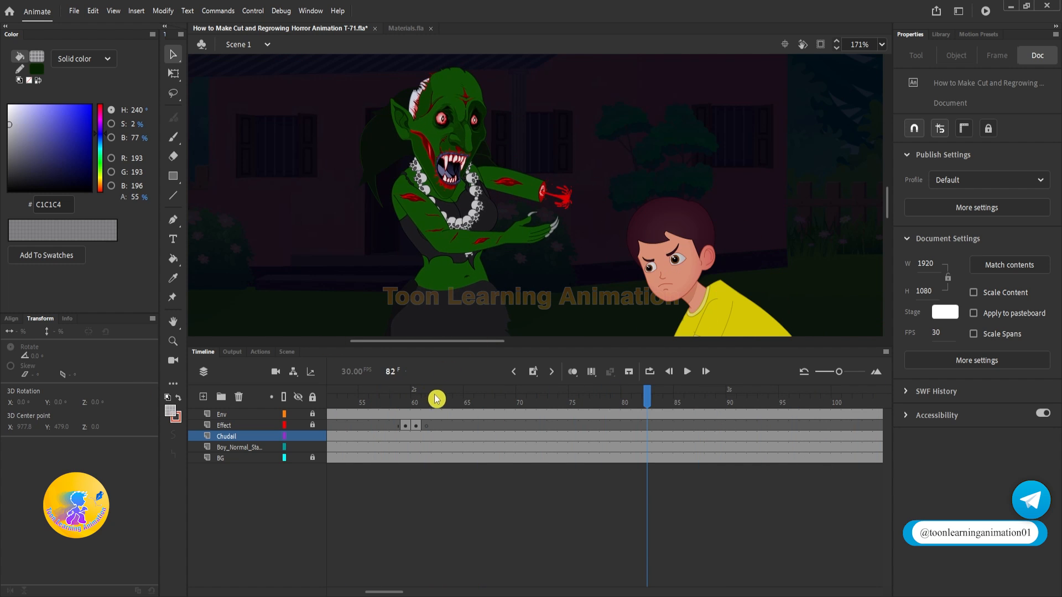
pyautogui.moveTo(436, 397); pyautogui.dragTo(301, 395)
pyautogui.press('Return')
pyautogui.press('Return')
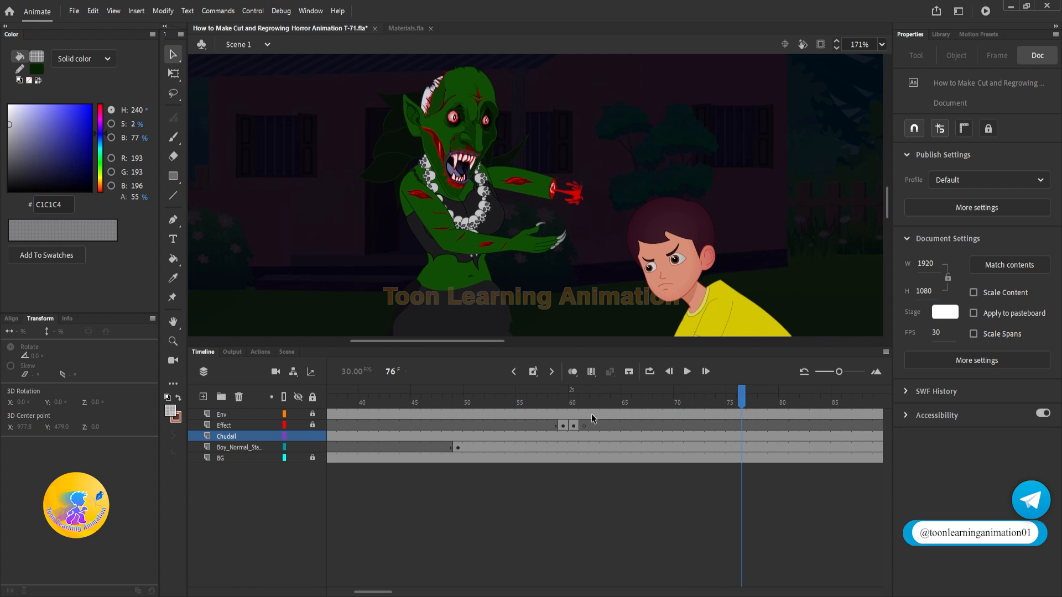
# Step: Copy the upper blood splash from Materials.fla and paste it on the Effect layer at frame 61
pyautogui.moveTo(566, 407); pyautogui.dragTo(581, 408)
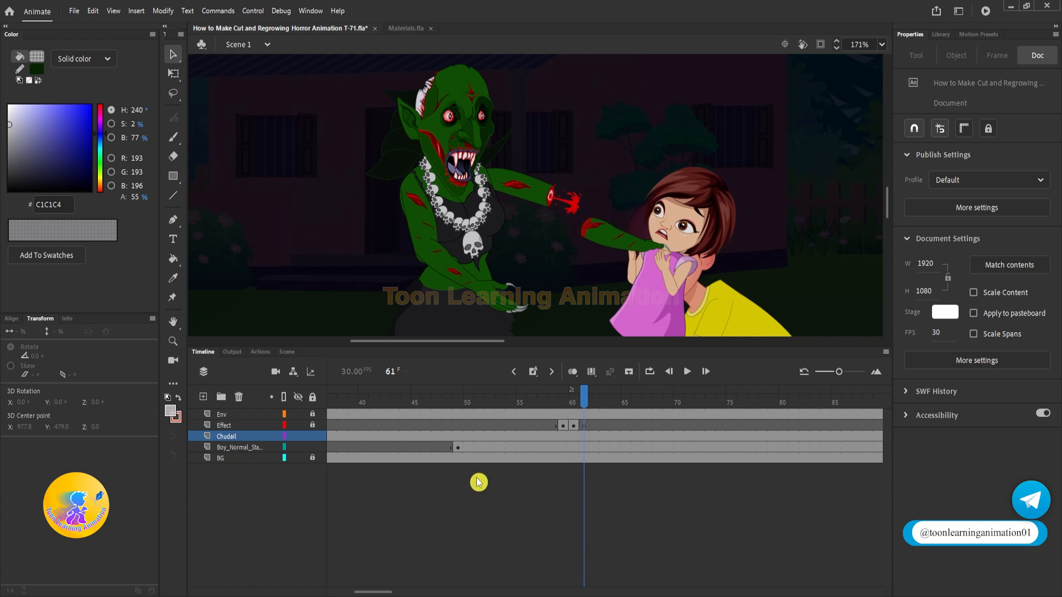
pyautogui.click(401, 28)
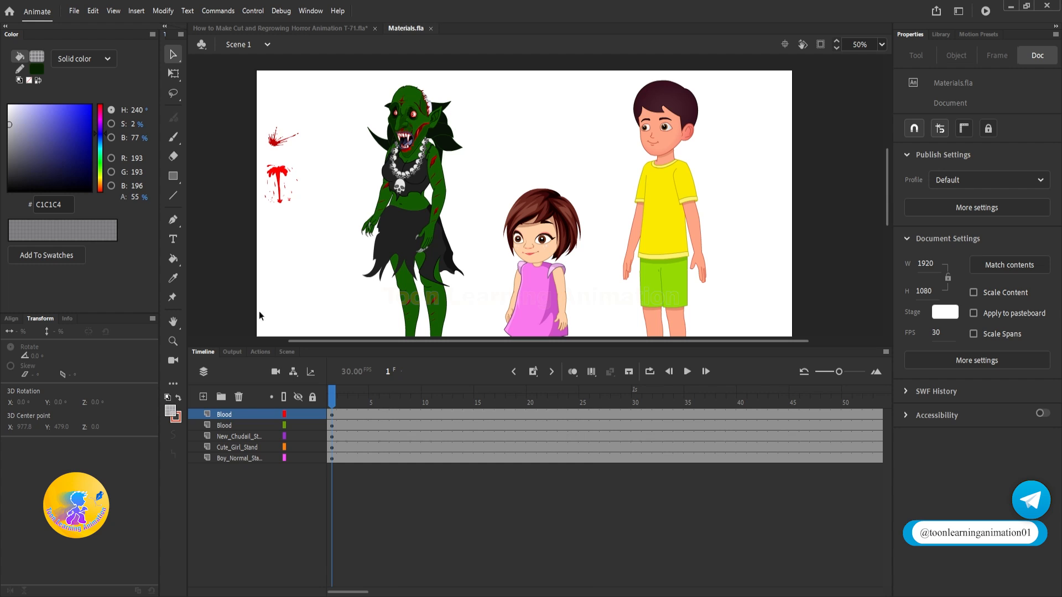
pyautogui.click(278, 145)
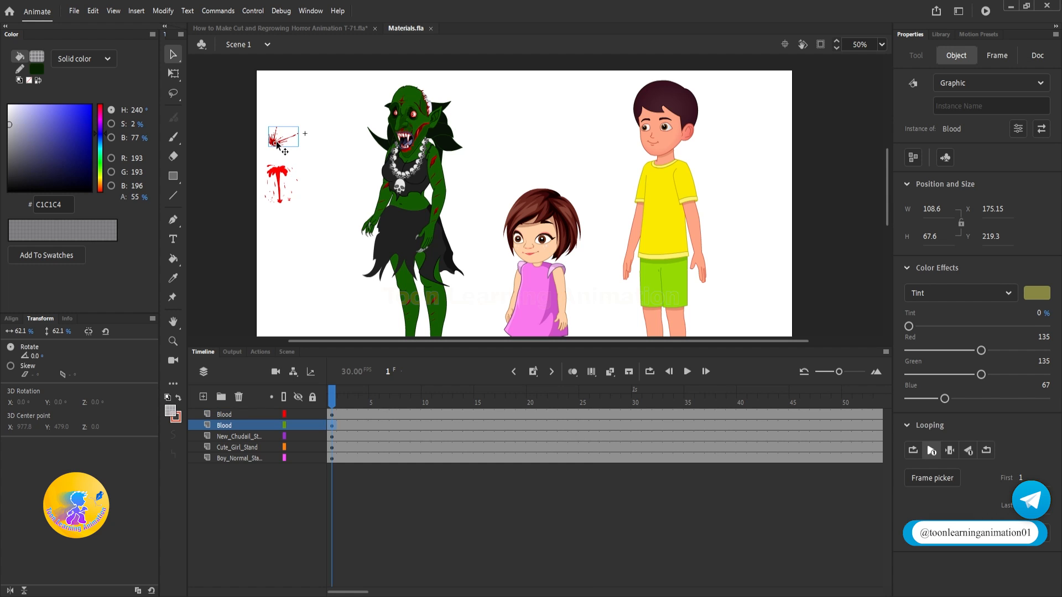
pyautogui.click(278, 29)
pyautogui.click(333, 425)
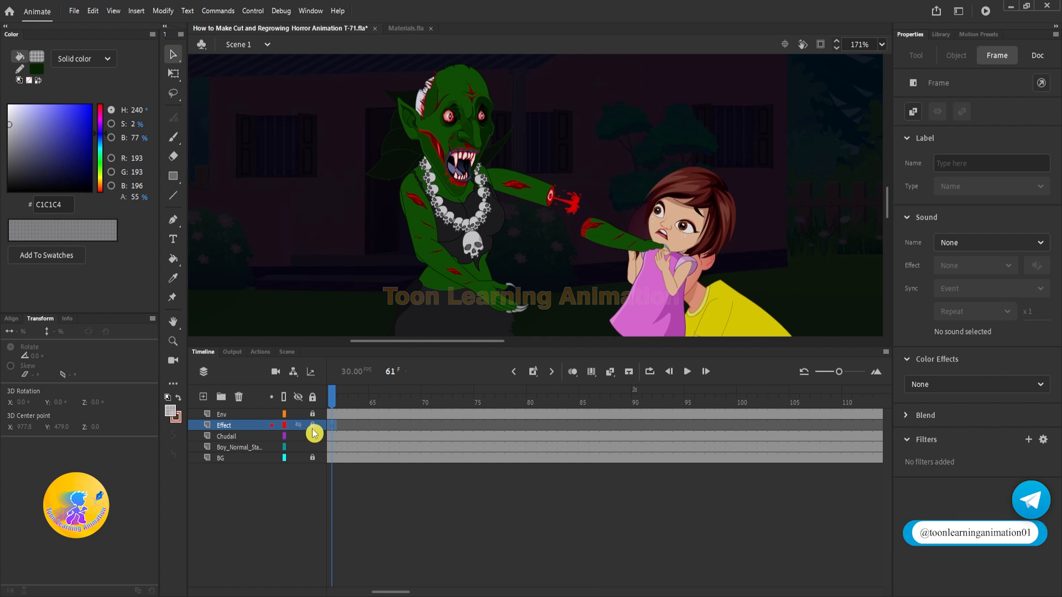
pyautogui.hotkey('ctrl', 'v')
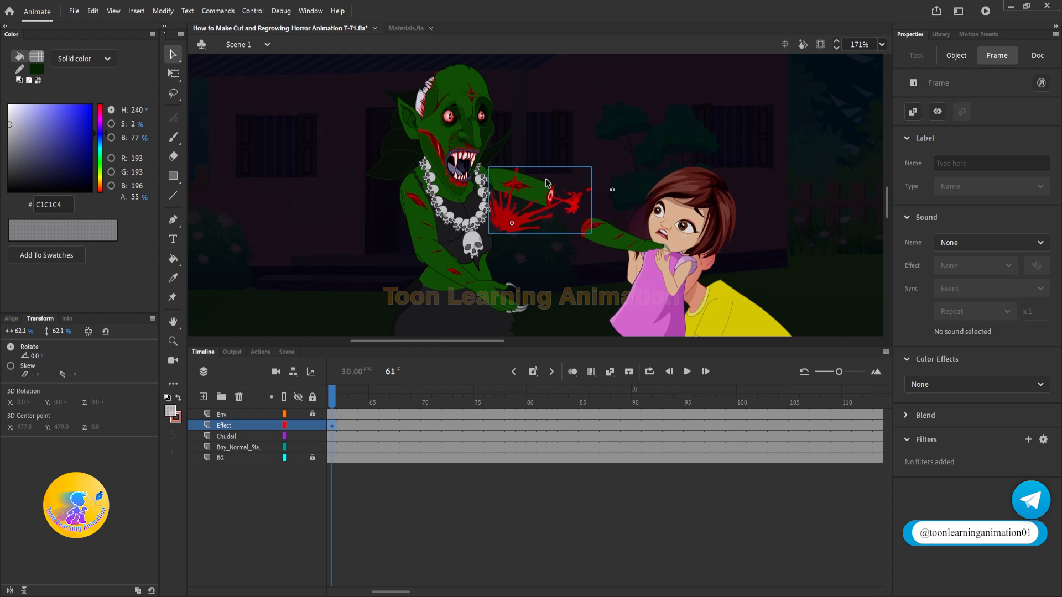
# Step: Place the blood splash on the severed arm stump, scaled to 34.4% and rotated to 49.4°
pyautogui.moveTo(511, 221); pyautogui.dragTo(568, 195)
pyautogui.scroll(4, 609, 194)
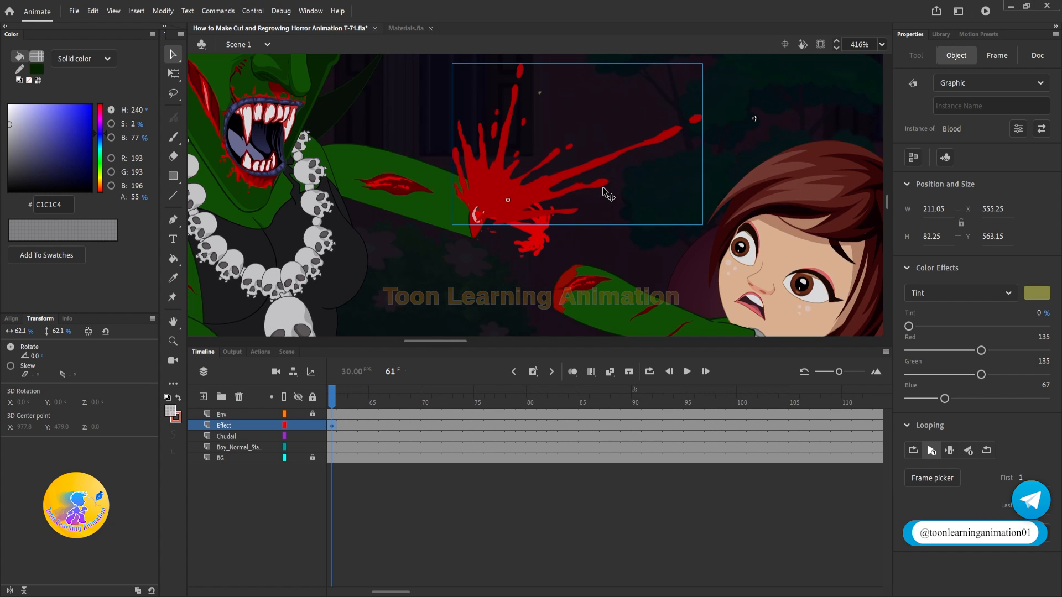
pyautogui.press('q')
pyautogui.moveTo(719, 173); pyautogui.dragTo(634, 247)
pyautogui.moveTo(513, 220); pyautogui.dragTo(508, 226)
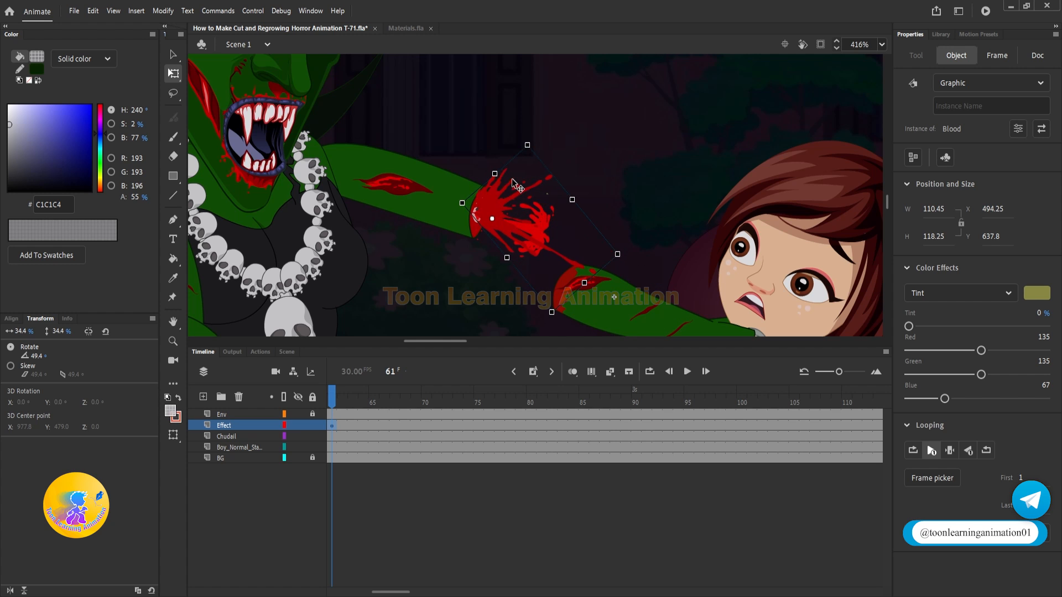
# Step: Play the splash with the strike and rotate the blood at frame 61 to 4.4°
pyautogui.scroll(-2, 514, 185)
pyautogui.moveTo(332, 397); pyautogui.dragTo(277, 396)
pyautogui.press('Return')
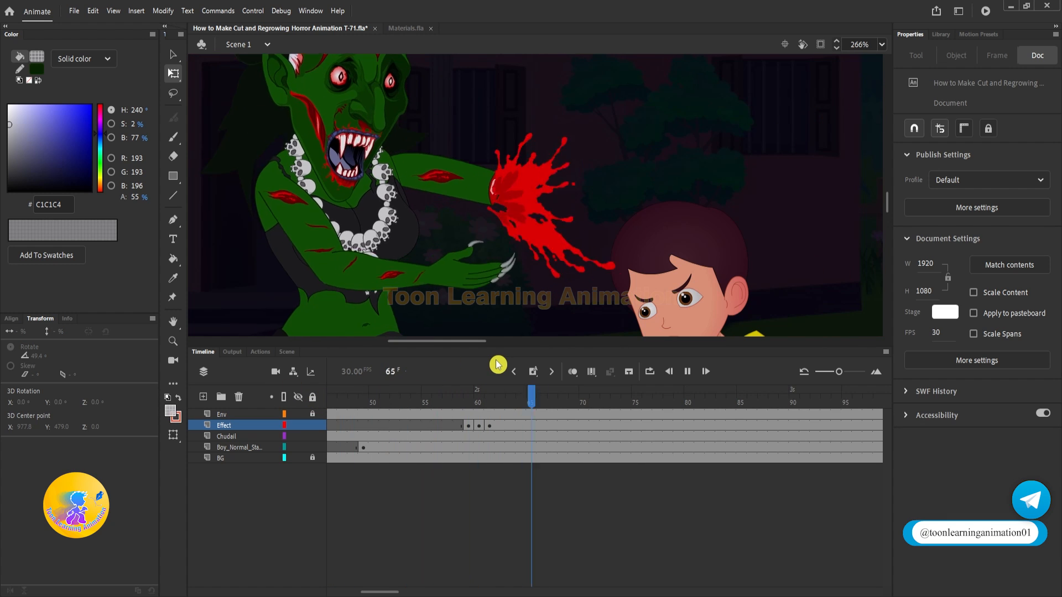
pyautogui.click(491, 398)
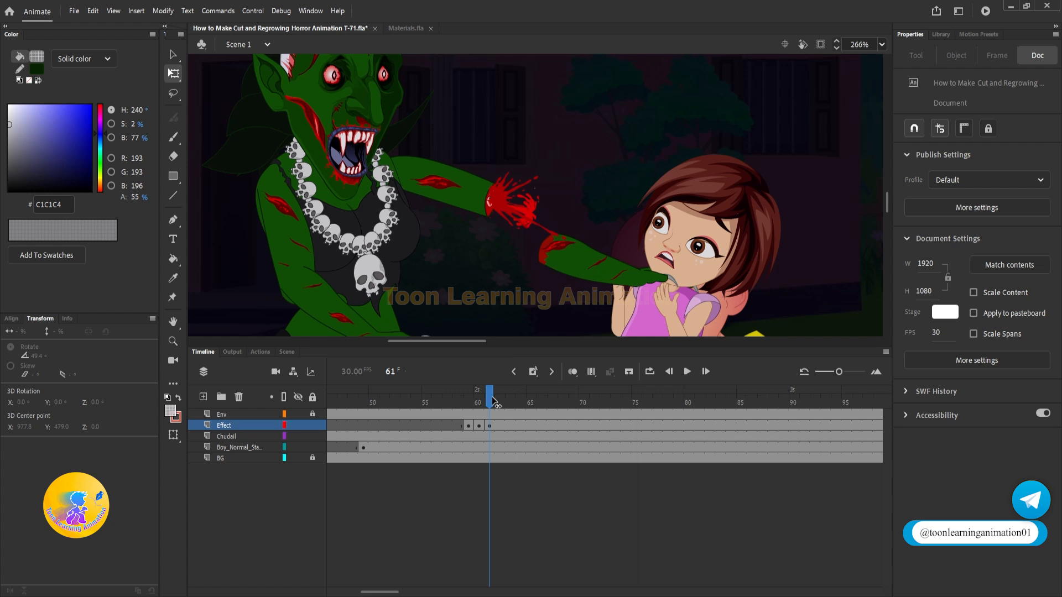
pyautogui.click(515, 212)
pyautogui.moveTo(595, 176); pyautogui.dragTo(595, 165)
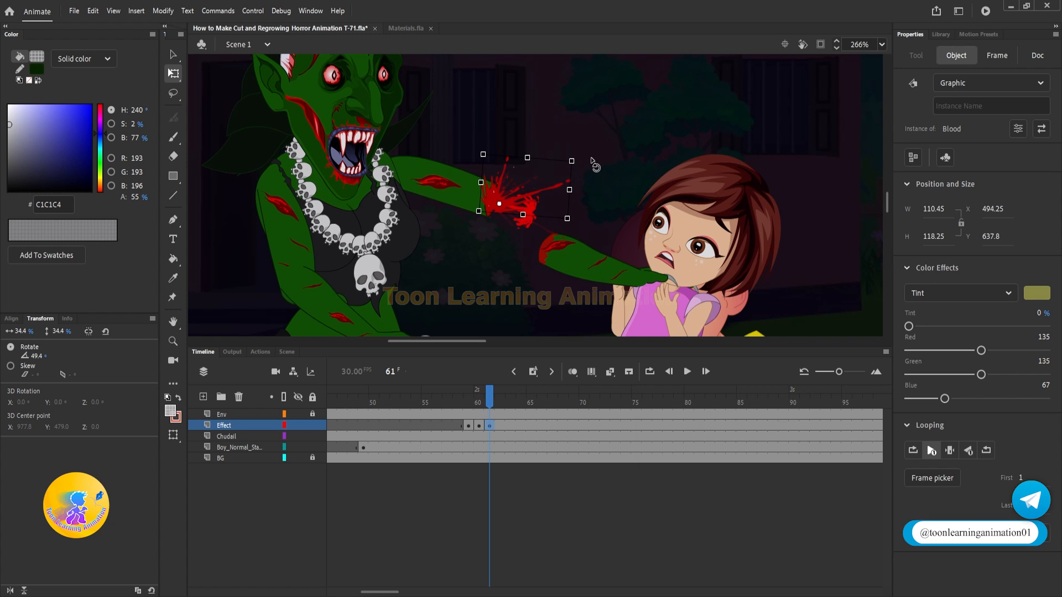
# Step: Review the blood splash playback and end it with a blank keyframe on the Effect layer at frame 77
pyautogui.press('Return')
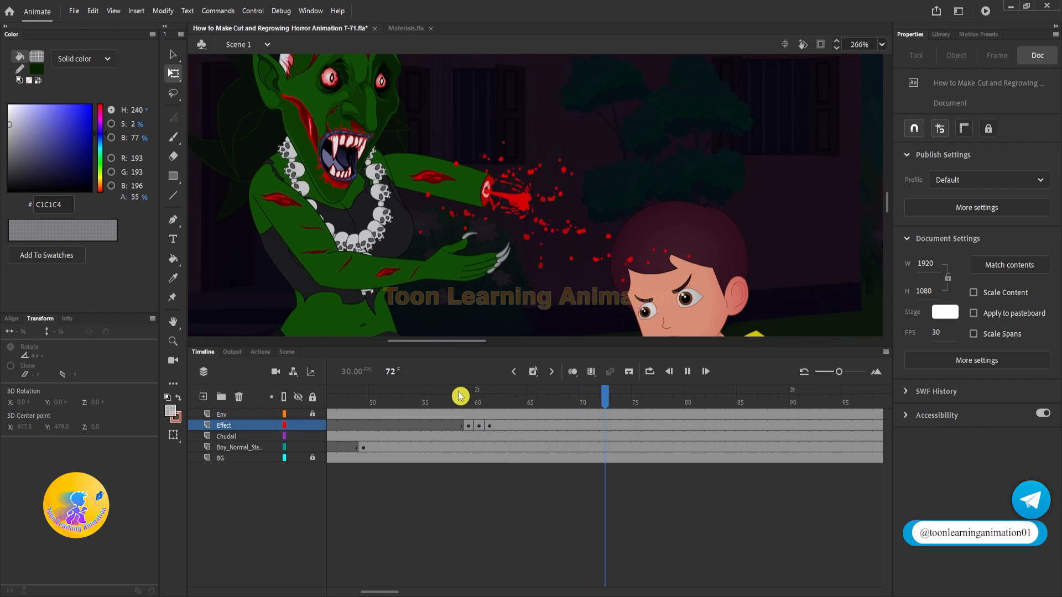
pyautogui.scroll(-3, 552, 227)
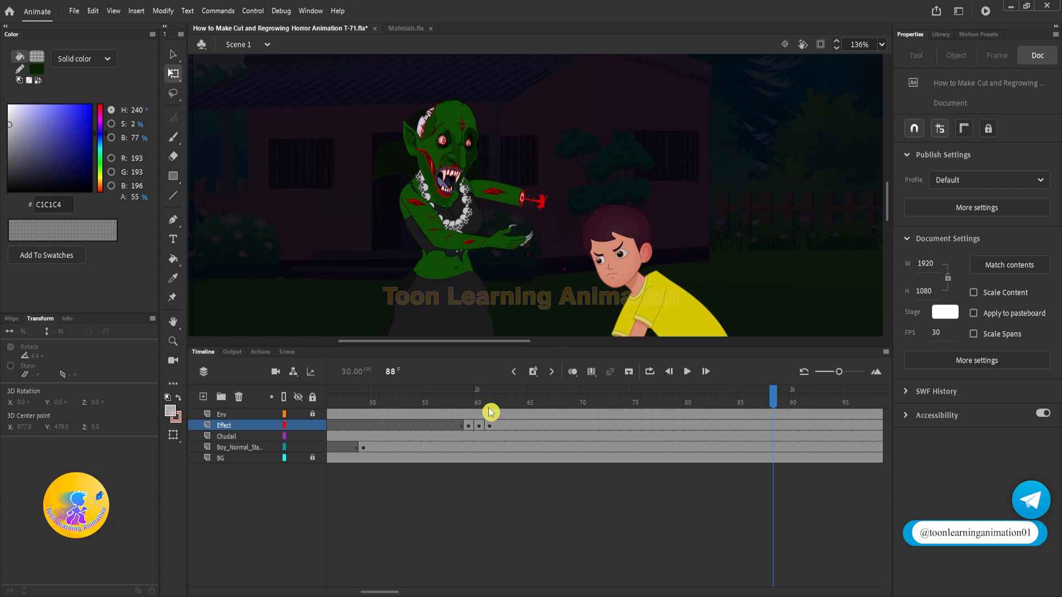
pyautogui.moveTo(491, 412); pyautogui.dragTo(710, 362)
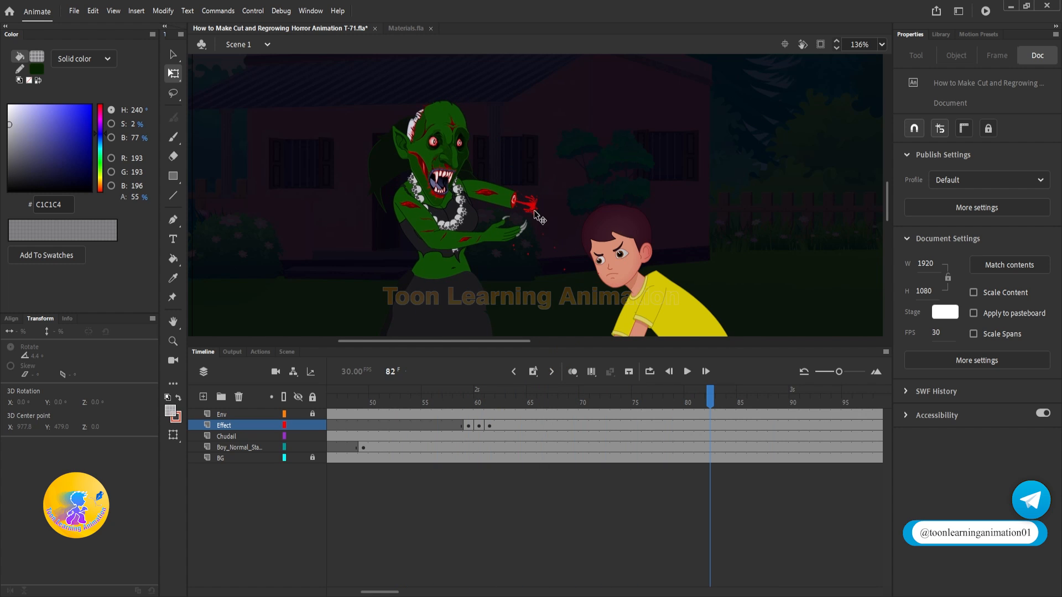
pyautogui.scroll(3, 535, 216)
pyautogui.moveTo(661, 392); pyautogui.dragTo(668, 393)
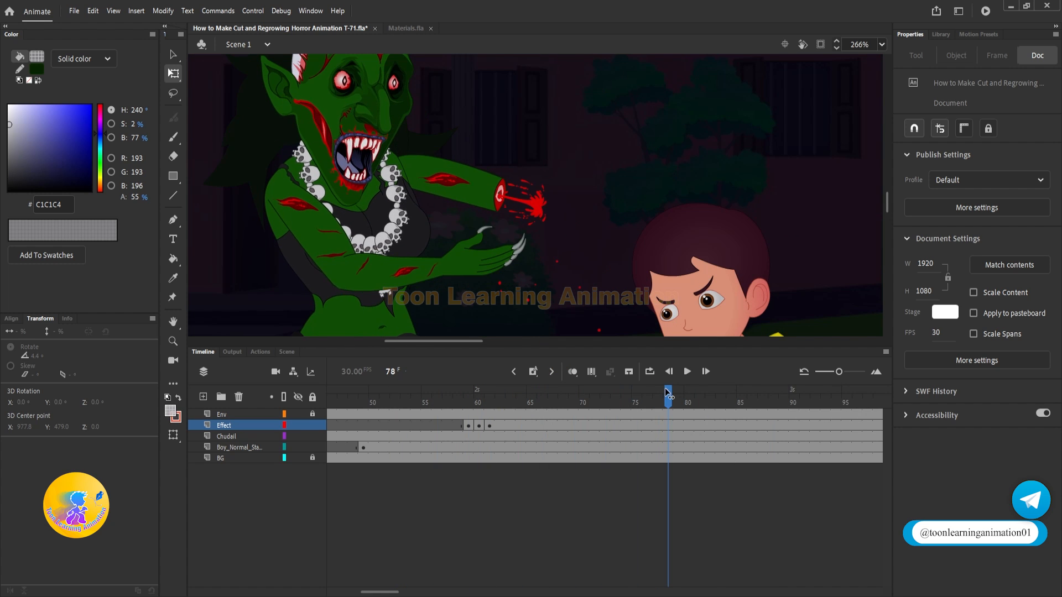
pyautogui.click(660, 424)
pyautogui.press('F7')
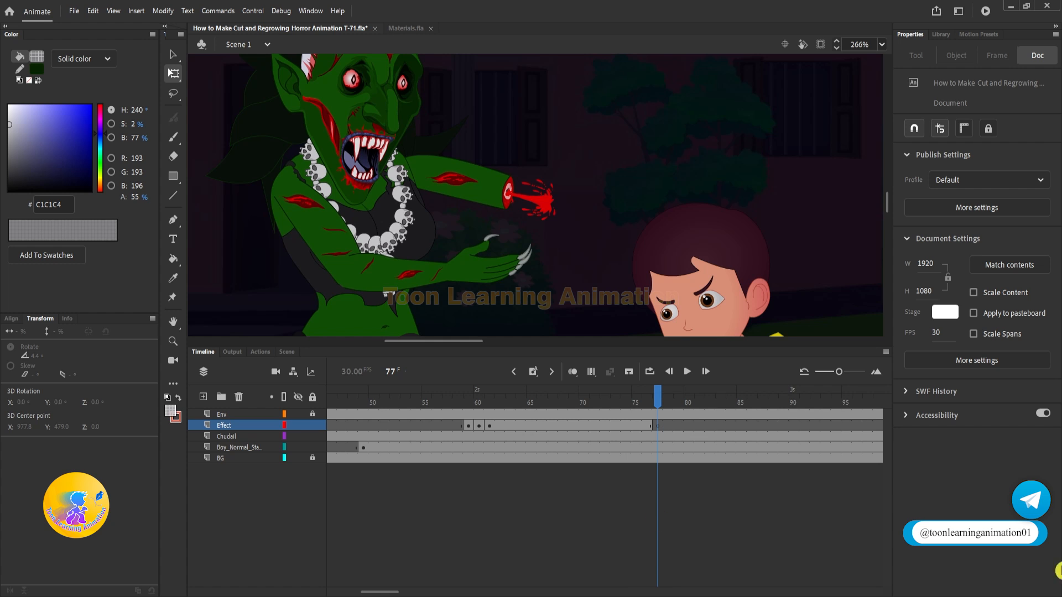
# Step: Play back the axe strike in Scene 1 to check the blood splash on the severed arm
pyautogui.scroll(-2, 523, 193)
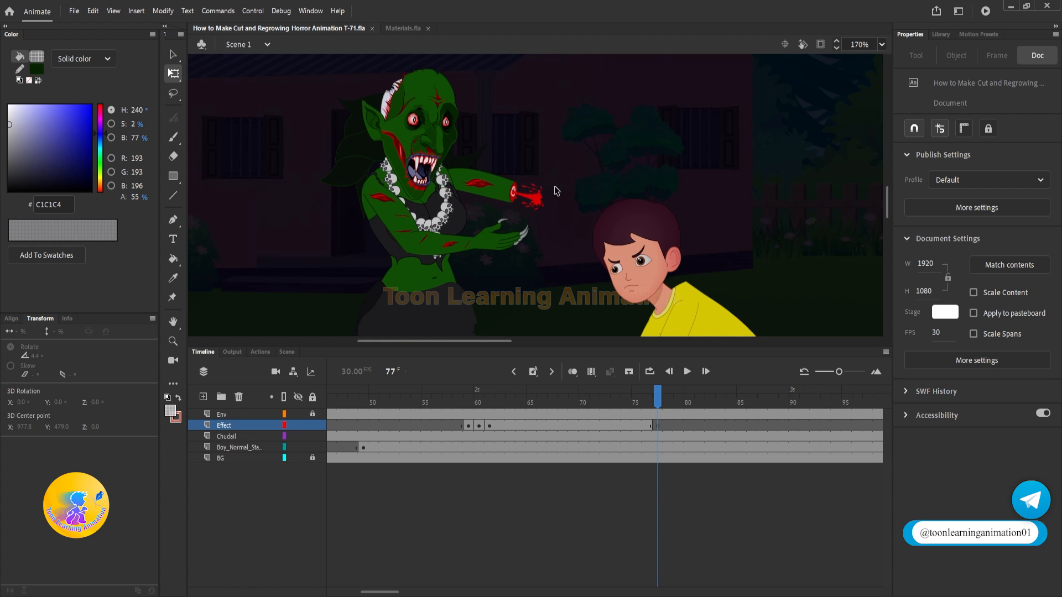
pyautogui.press('v')
pyautogui.press('Return')
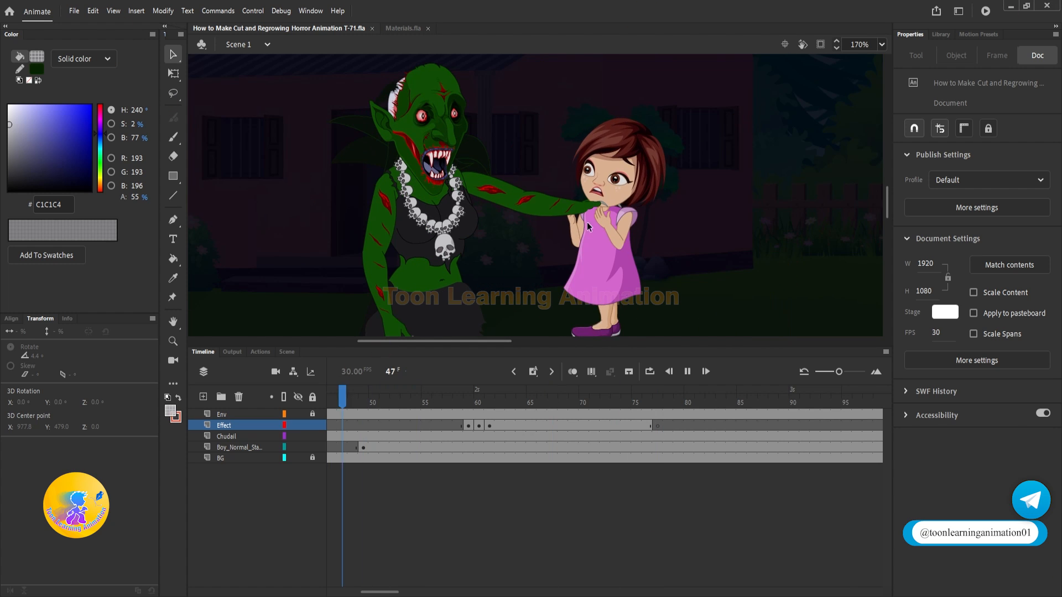
pyautogui.moveTo(474, 397); pyautogui.dragTo(652, 427)
pyautogui.press('Return')
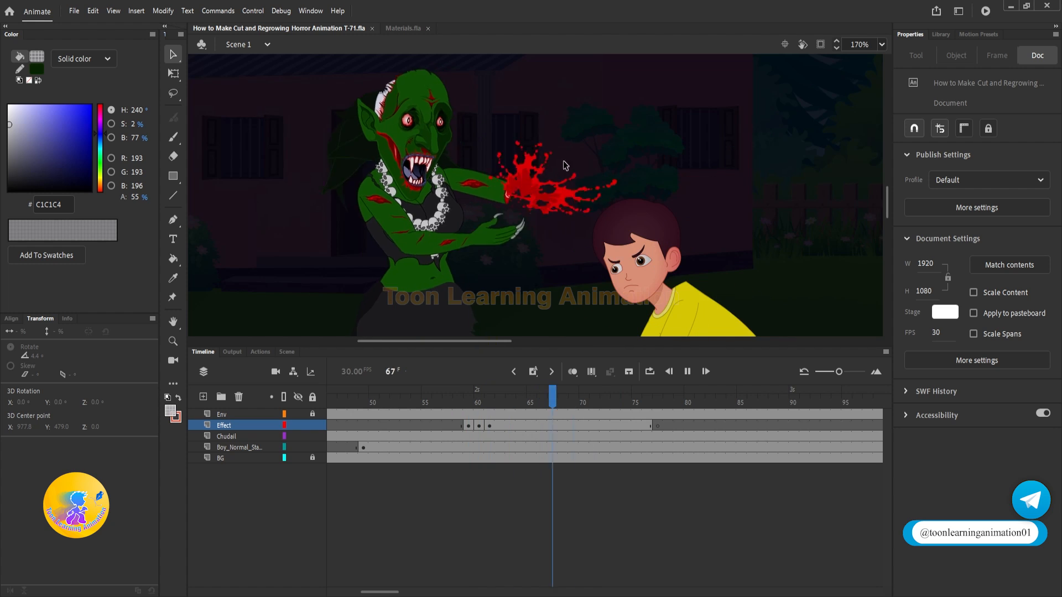
pyautogui.press('Return')
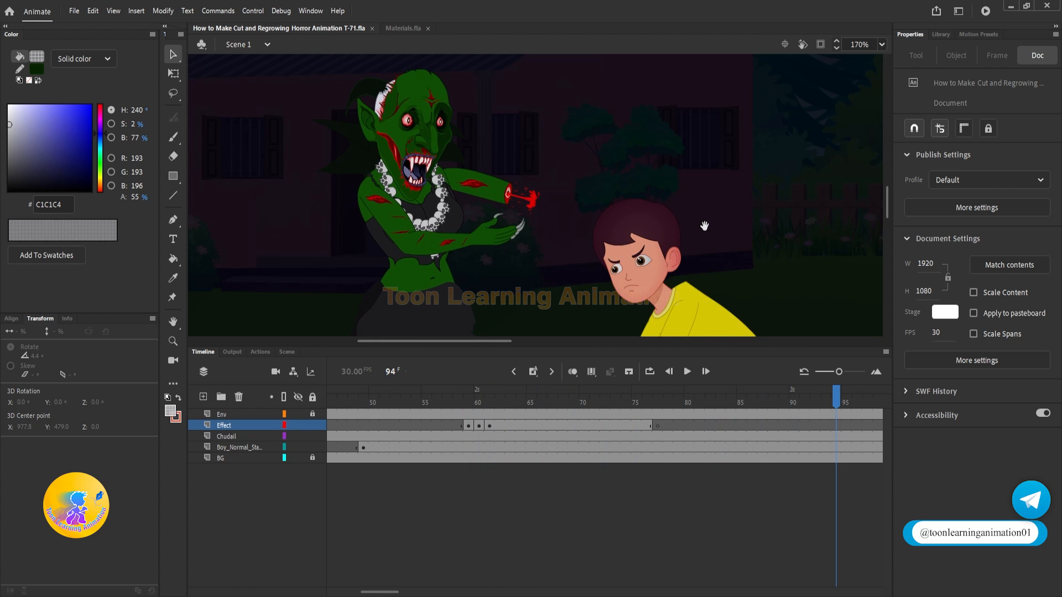
pyautogui.moveTo(704, 225); pyautogui.dragTo(700, 197)
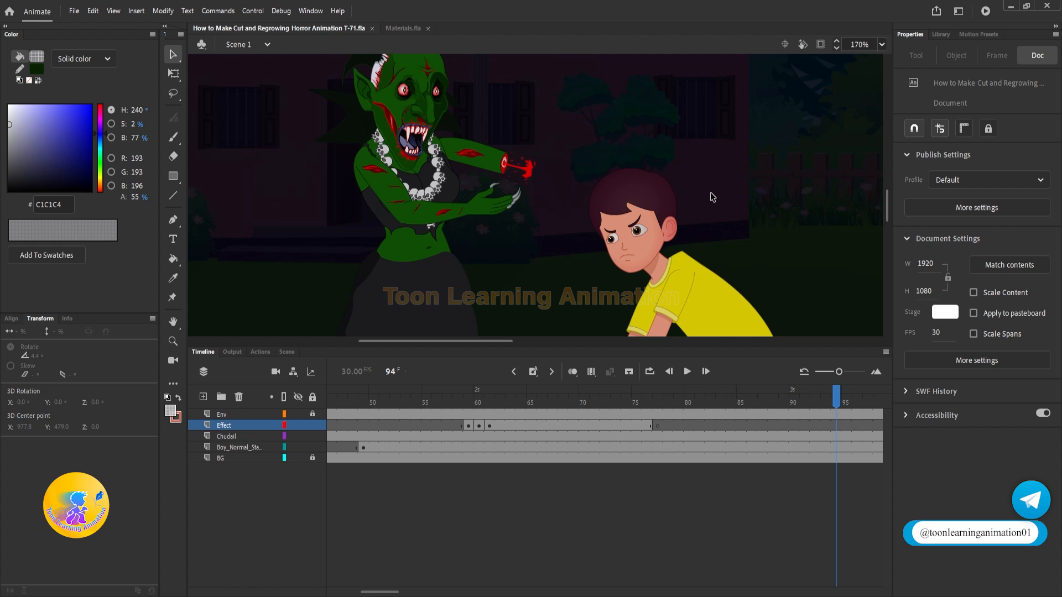
# Step: End the boy's appearance with a blank keyframe at frame 102 on his layer and clear the extra keyframe at frame 120
pyautogui.moveTo(843, 407); pyautogui.dragTo(574, 404)
pyautogui.click(679, 297)
pyautogui.press('F7')
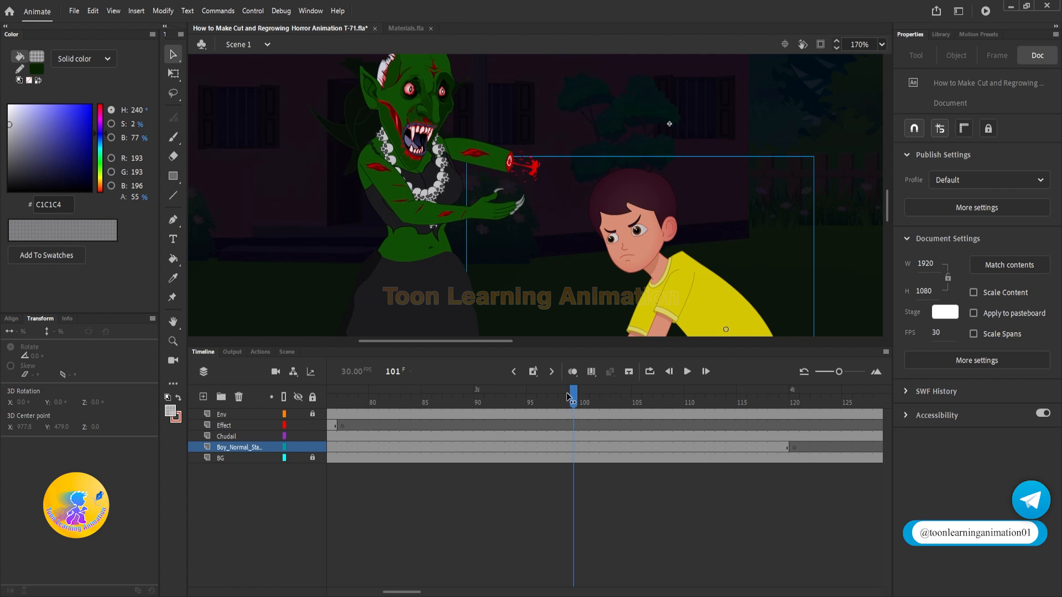
pyautogui.press('Return')
pyautogui.moveTo(675, 403); pyautogui.dragTo(606, 420)
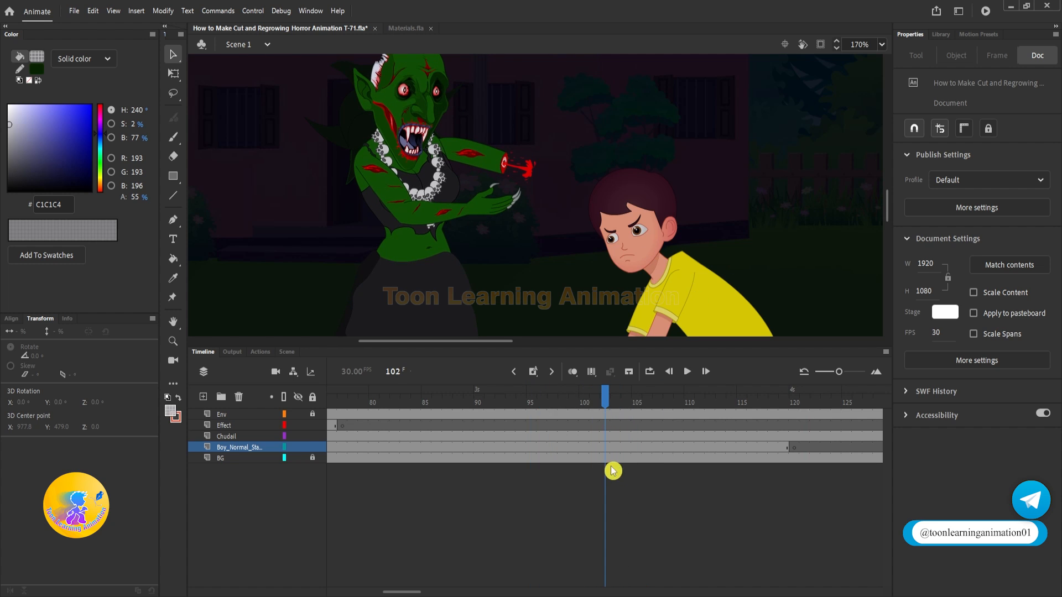
pyautogui.click(670, 315)
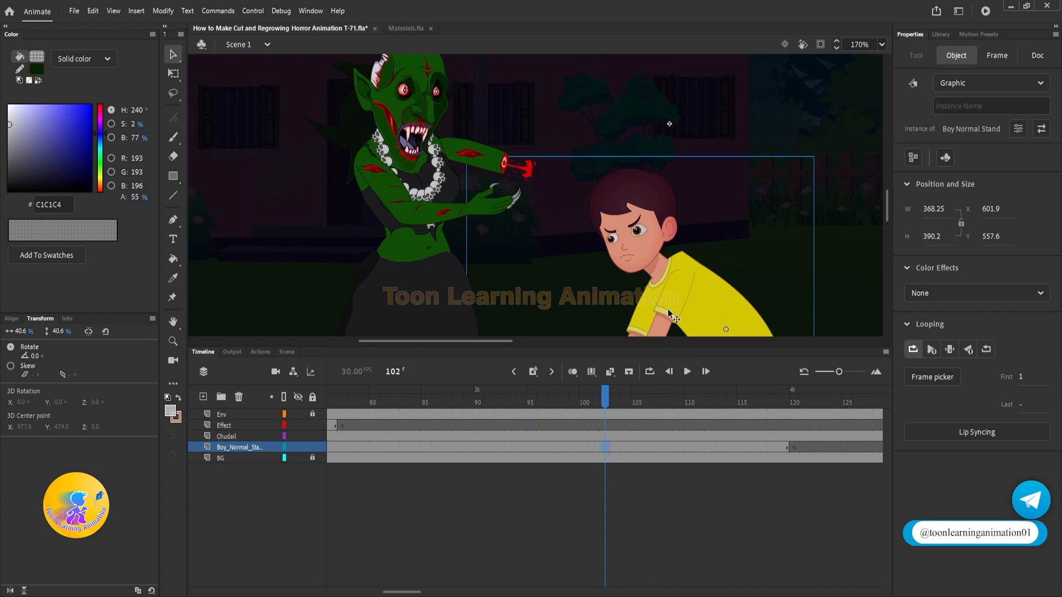
pyautogui.press('Delete')
pyautogui.click(795, 448)
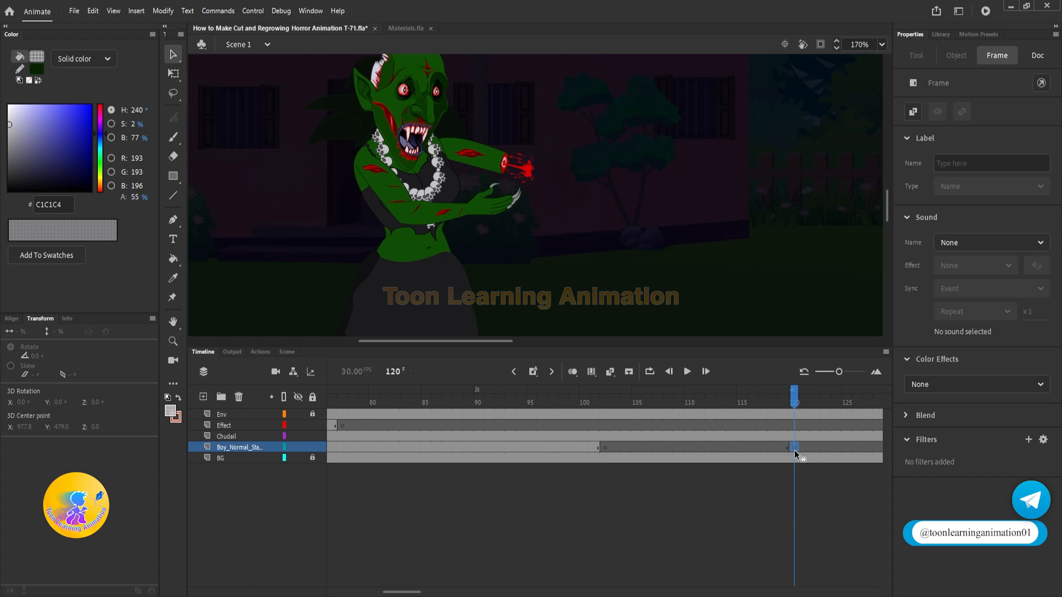
pyautogui.click(609, 402)
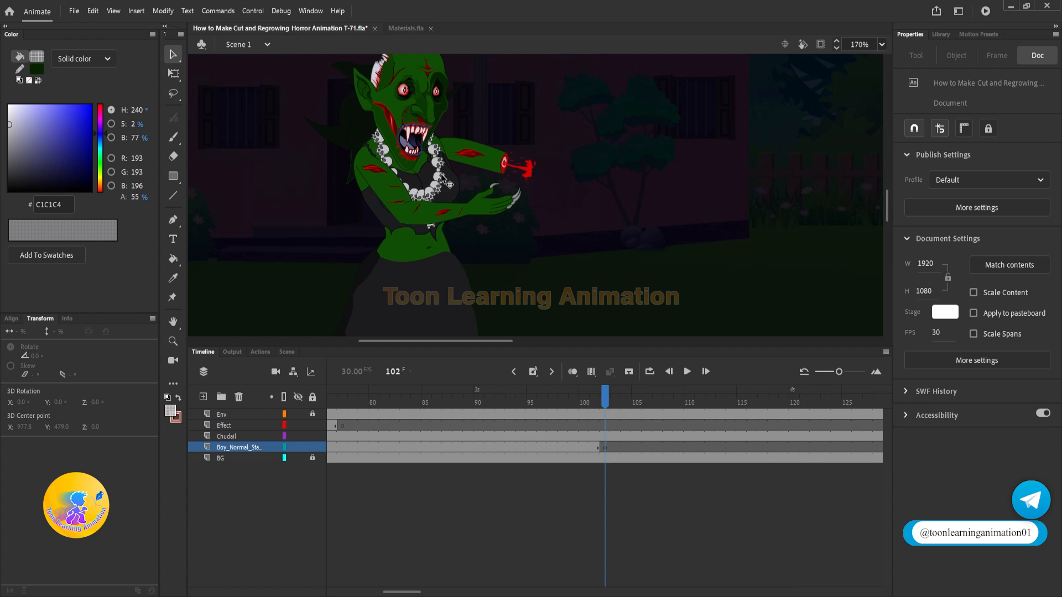
# Step: In the New Chudail Stand symbol, copy the frame 1 pose of the body layers to frame 105 and empty NC_LHand2 there
pyautogui.doubleClick(467, 158)
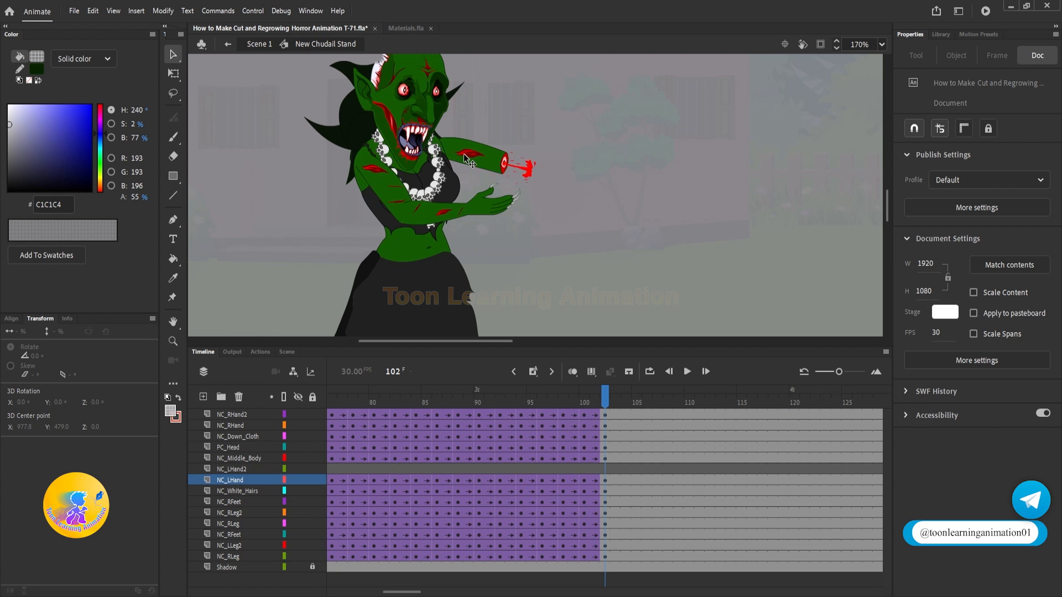
pyautogui.click(638, 406)
pyautogui.press('F6')
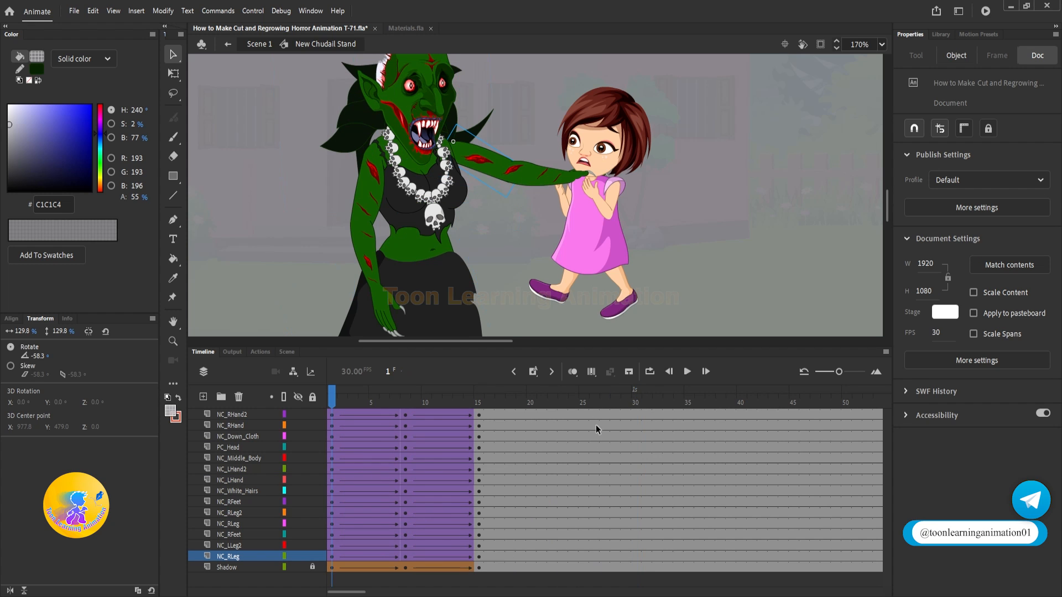
pyautogui.moveTo(327, 417); pyautogui.dragTo(330, 554)
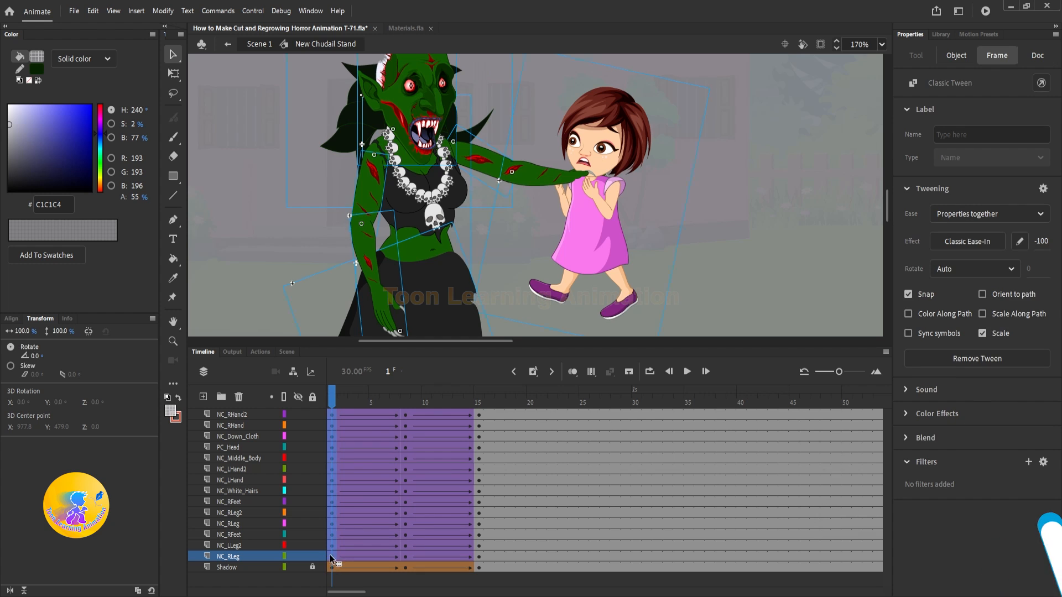
pyautogui.moveTo(798, 549); pyautogui.dragTo(584, 546)
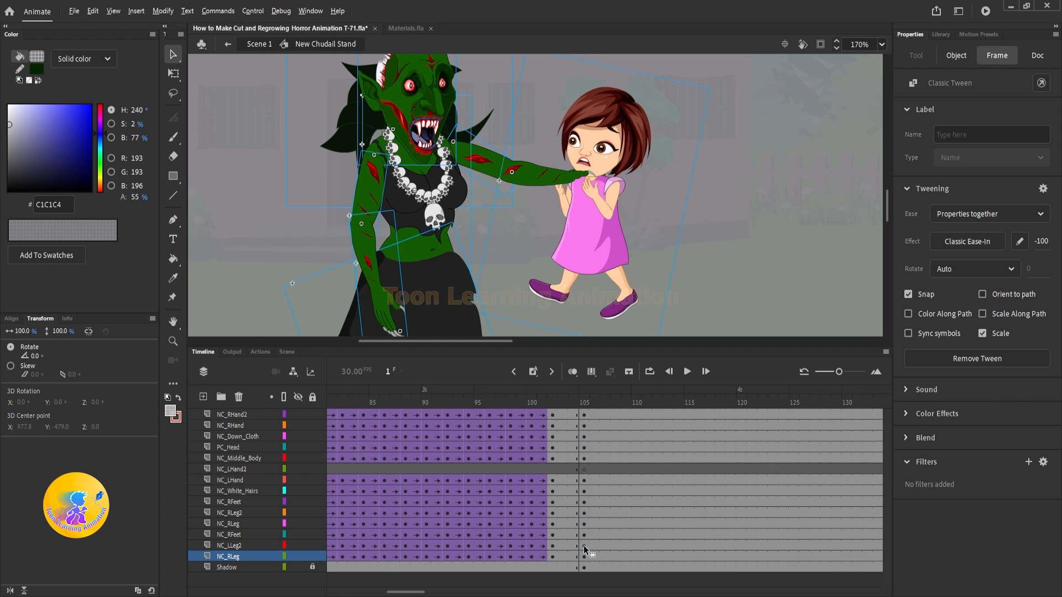
pyautogui.click(587, 470)
pyautogui.hotkey('shift', 'F6')
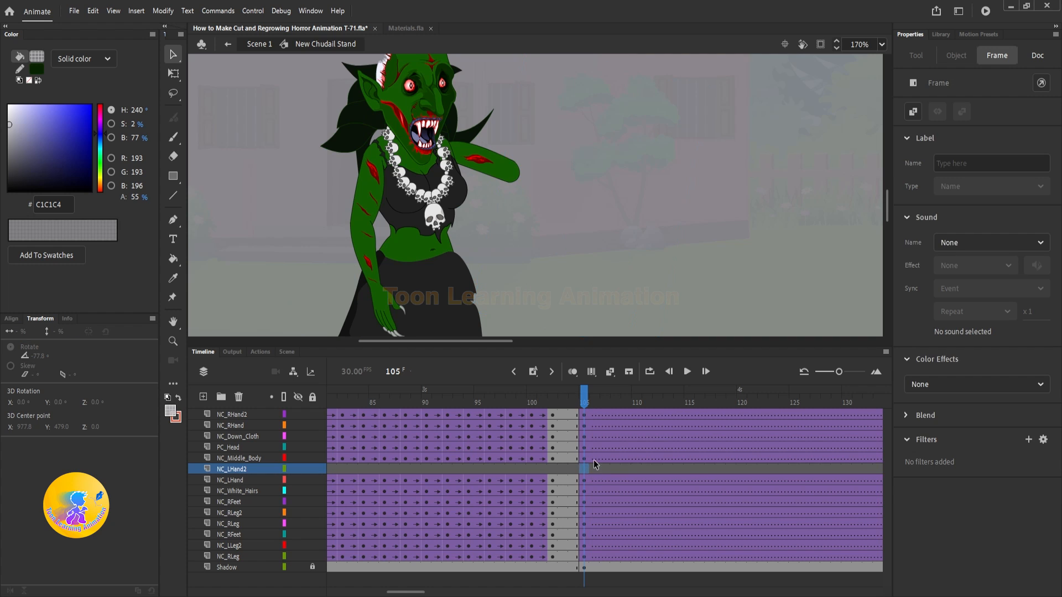
# Step: Remove the classic tweens following frame 105 on the witch's body-part layers
pyautogui.moveTo(610, 420); pyautogui.dragTo(640, 556)
pyautogui.rightClick(637, 443)
pyautogui.click(713, 100)
pyautogui.rightClick(631, 554)
pyautogui.click(680, 206)
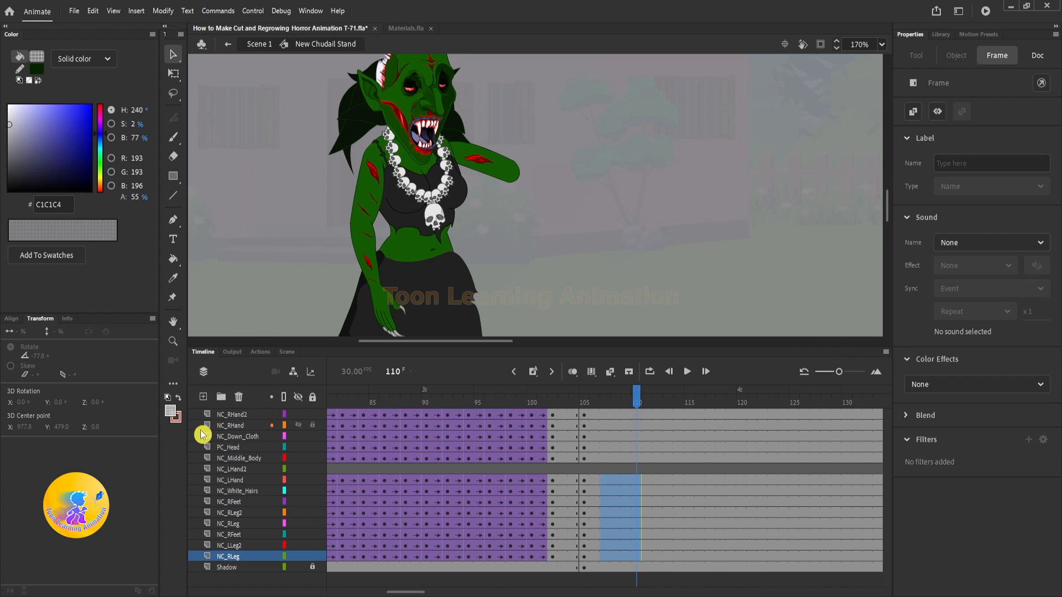
# Step: Synchronize the symbols across all layers of the witch and check the pose at frame 105
pyautogui.click(230, 414)
pyautogui.keyDown('shift'); pyautogui.click(232, 567); pyautogui.keyUp('shift')
pyautogui.rightClick(531, 513)
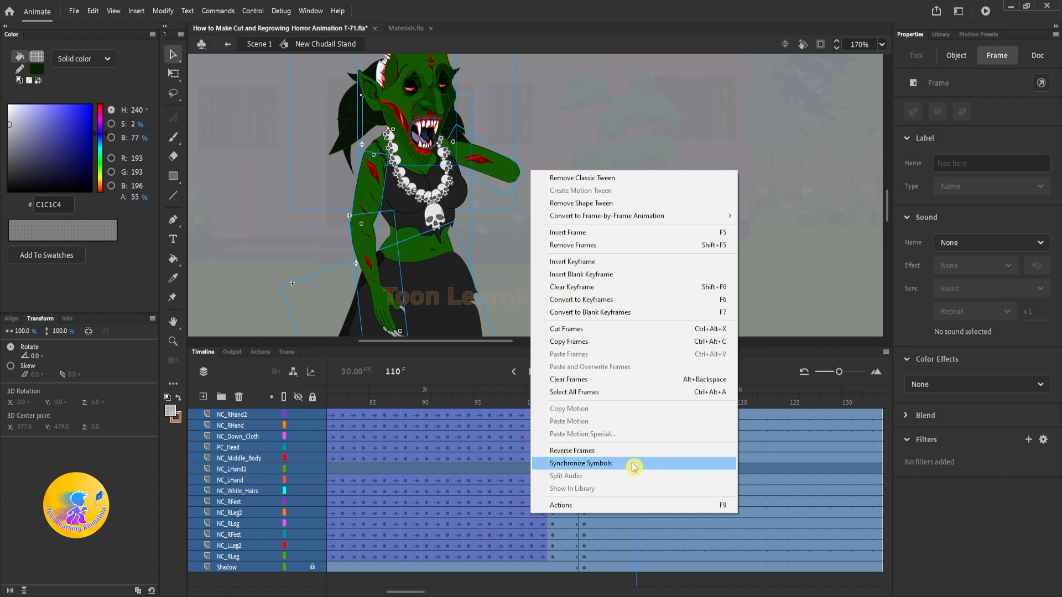
pyautogui.click(631, 463)
pyautogui.click(556, 397)
pyautogui.moveTo(563, 399); pyautogui.dragTo(584, 404)
pyautogui.click(695, 216)
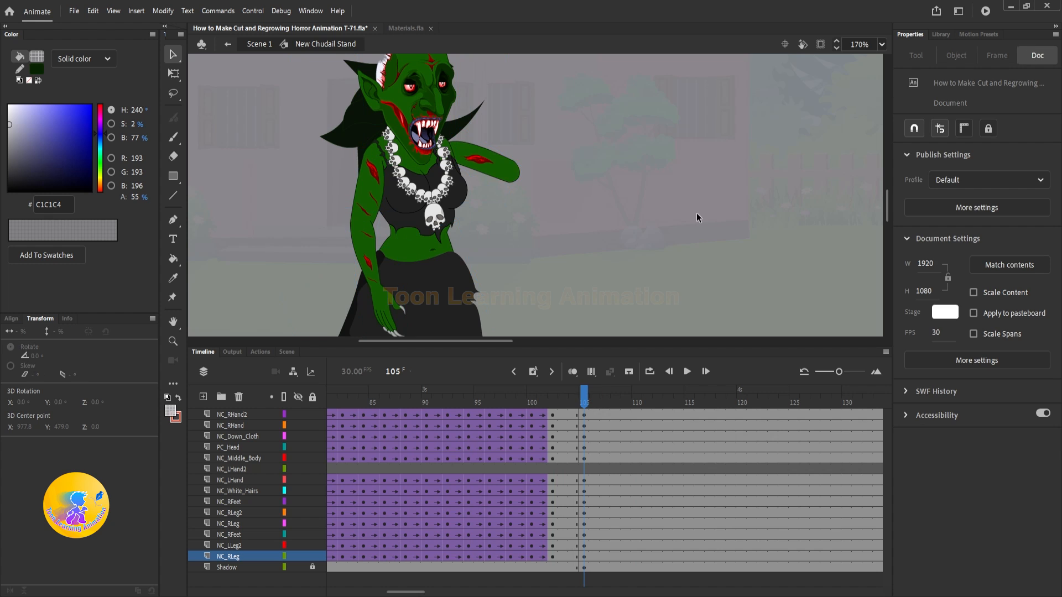
# Step: Set the NC LHand instance at frame 105 to loop as a graphic starting from frame 10
pyautogui.scroll(5, 528, 200)
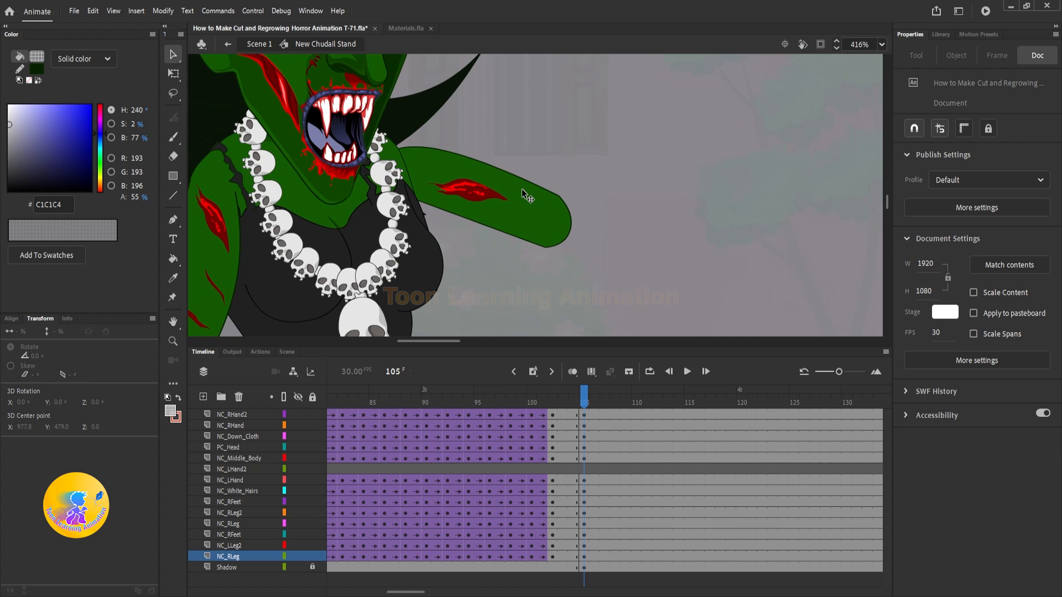
pyautogui.scroll(-3, 522, 188)
pyautogui.click(528, 209)
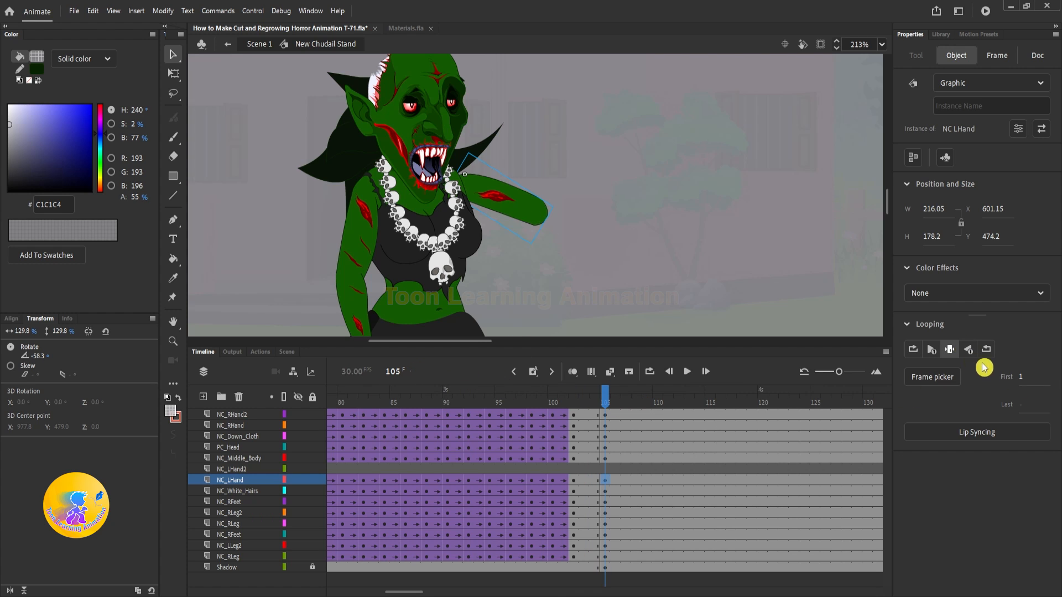
pyautogui.click(916, 350)
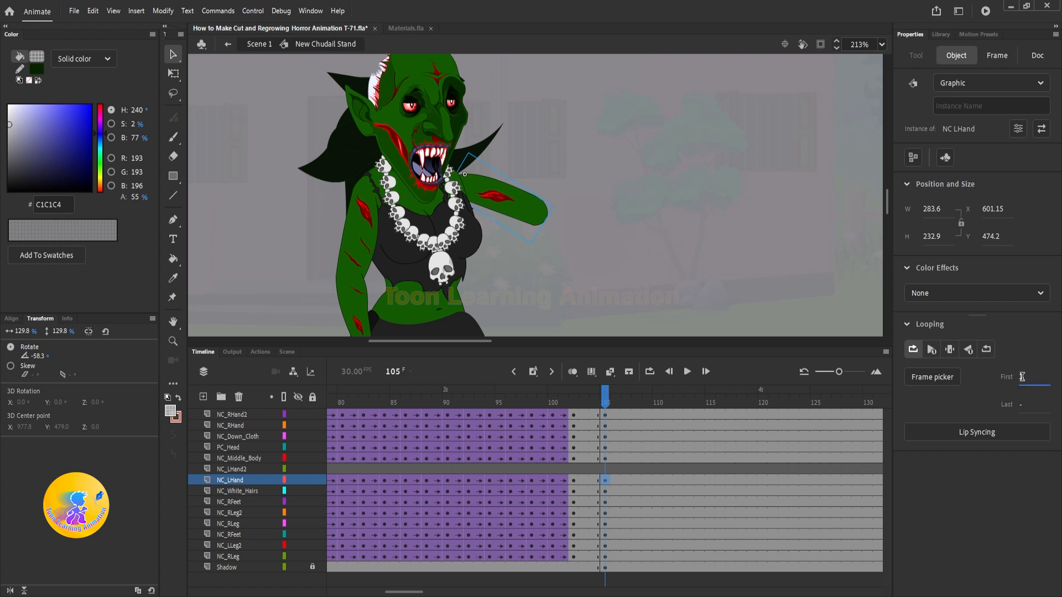
pyautogui.write('05')
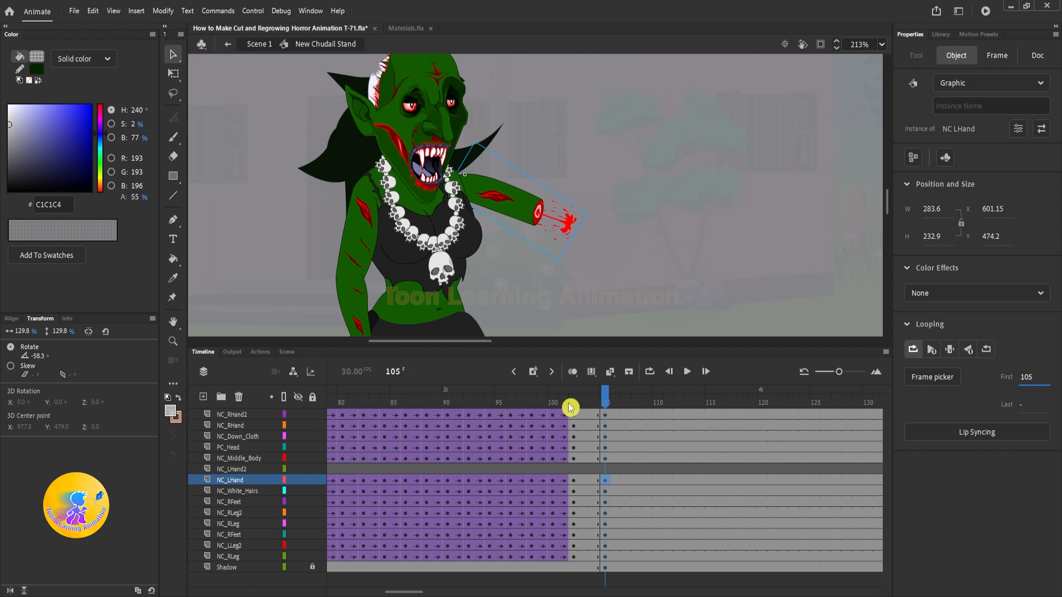
pyautogui.press('Return')
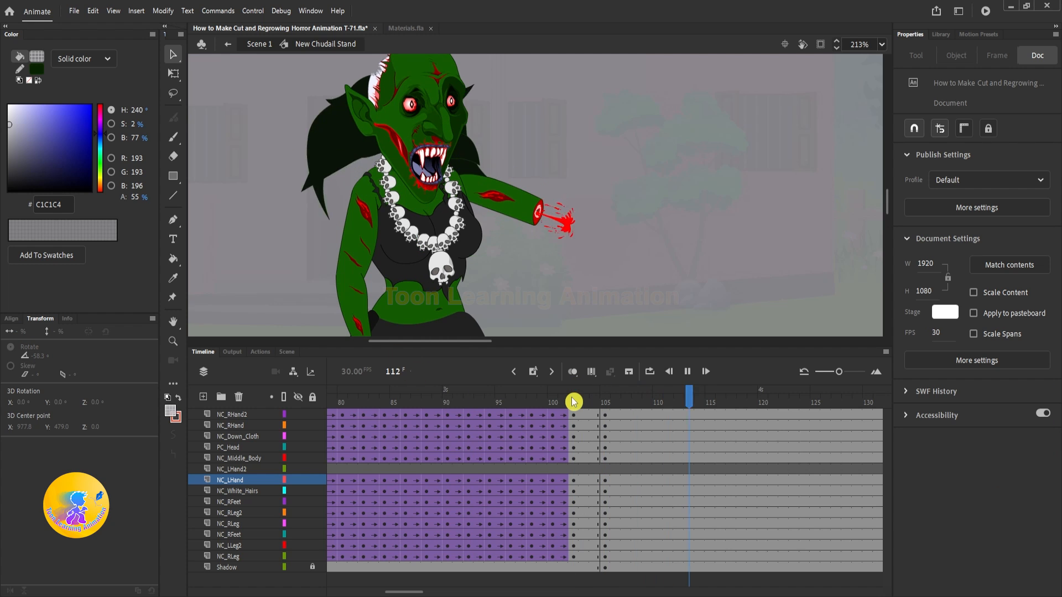
# Step: Create classic tweens between frames 102 and 105 on the witch's body-part layers
pyautogui.click(576, 398)
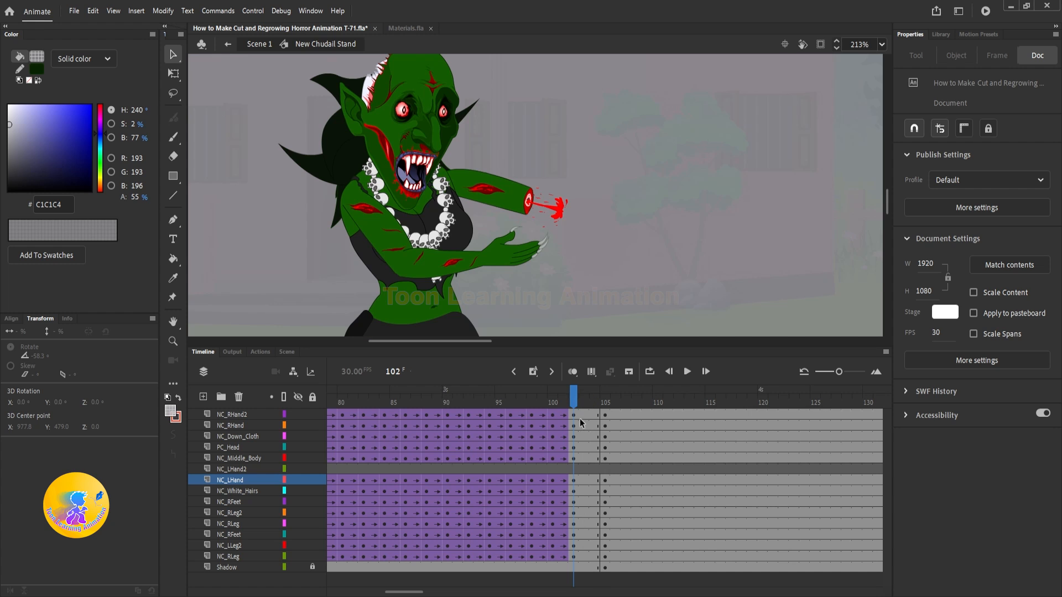
pyautogui.moveTo(581, 423); pyautogui.dragTo(595, 557)
pyautogui.rightClick(592, 458)
pyautogui.click(637, 117)
pyautogui.rightClick(595, 557)
pyautogui.click(614, 224)
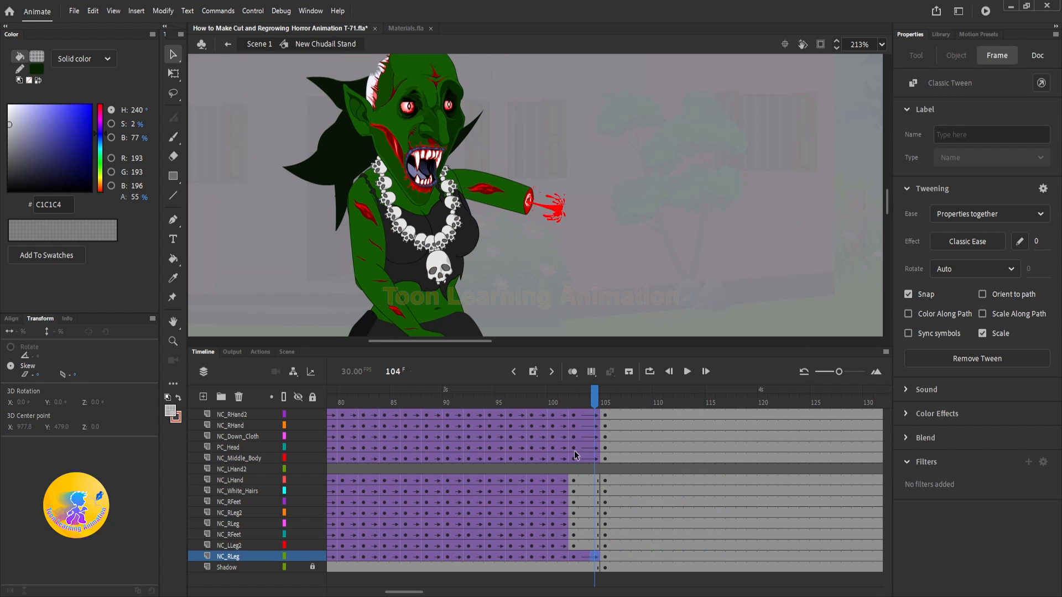
pyautogui.click(593, 544)
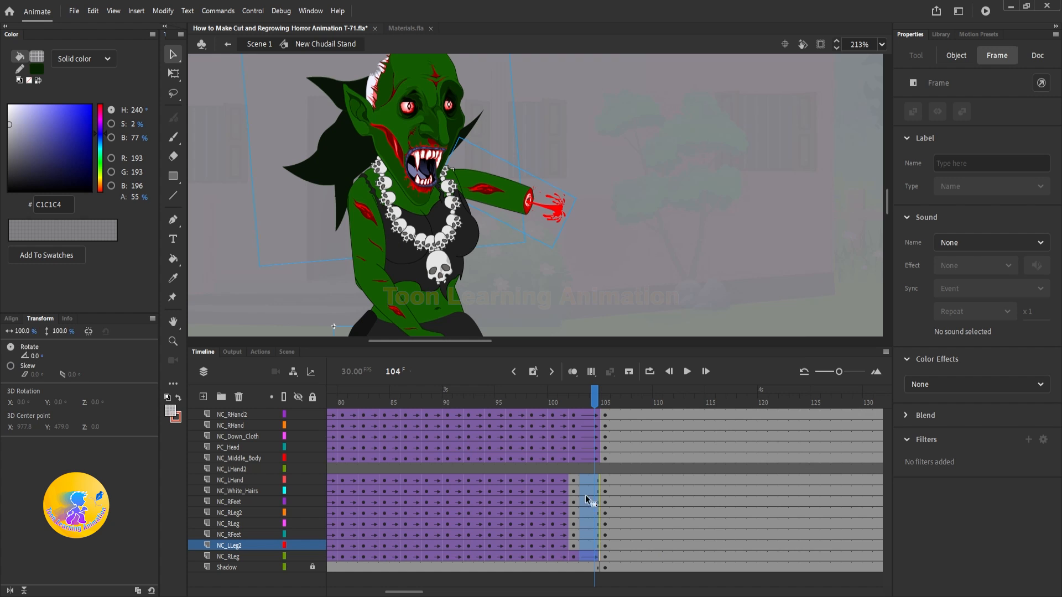
pyautogui.moveTo(587, 500); pyautogui.dragTo(592, 548)
pyautogui.rightClick(592, 551)
pyautogui.click(641, 205)
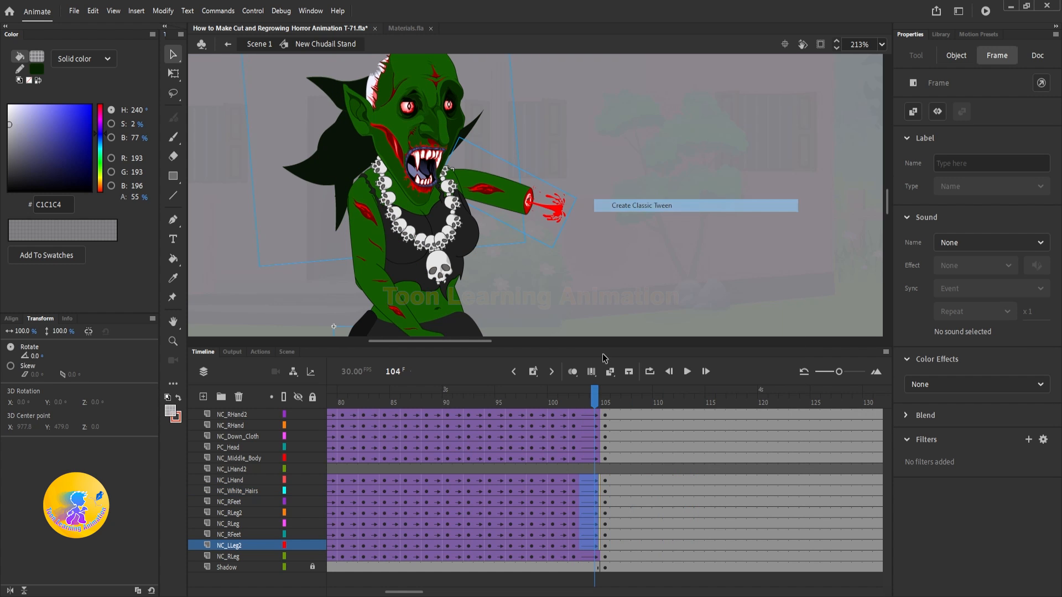
# Step: Play the witch's movement repeatedly from before frame 102 to check the transition into the frame 105 pose
pyautogui.click(574, 399)
pyautogui.press('Return')
pyautogui.moveTo(577, 399); pyautogui.dragTo(491, 401)
pyautogui.press('Return')
pyautogui.moveTo(593, 401); pyautogui.dragTo(512, 401)
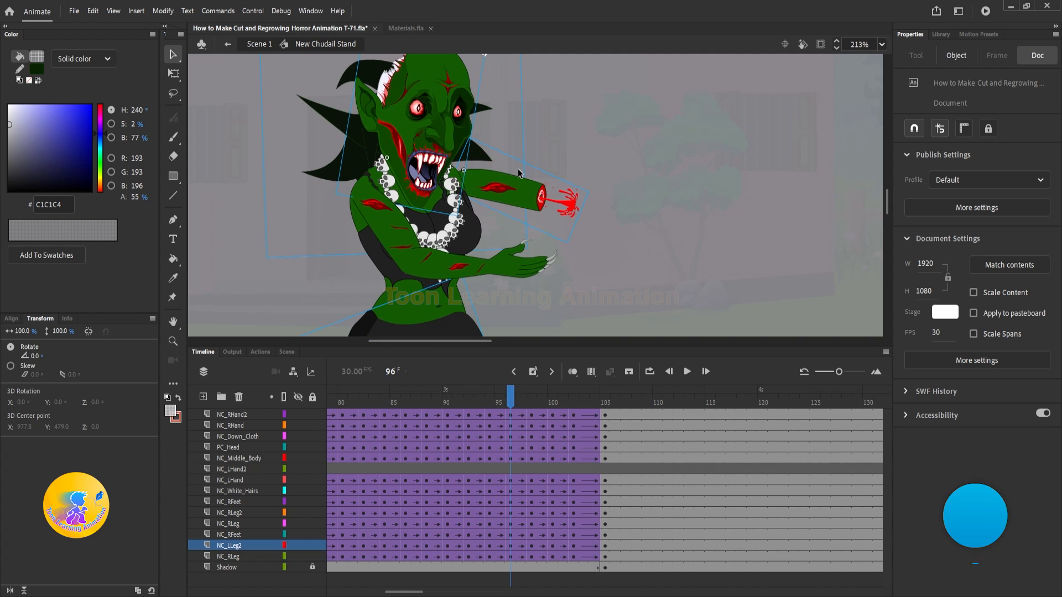
pyautogui.press('Return')
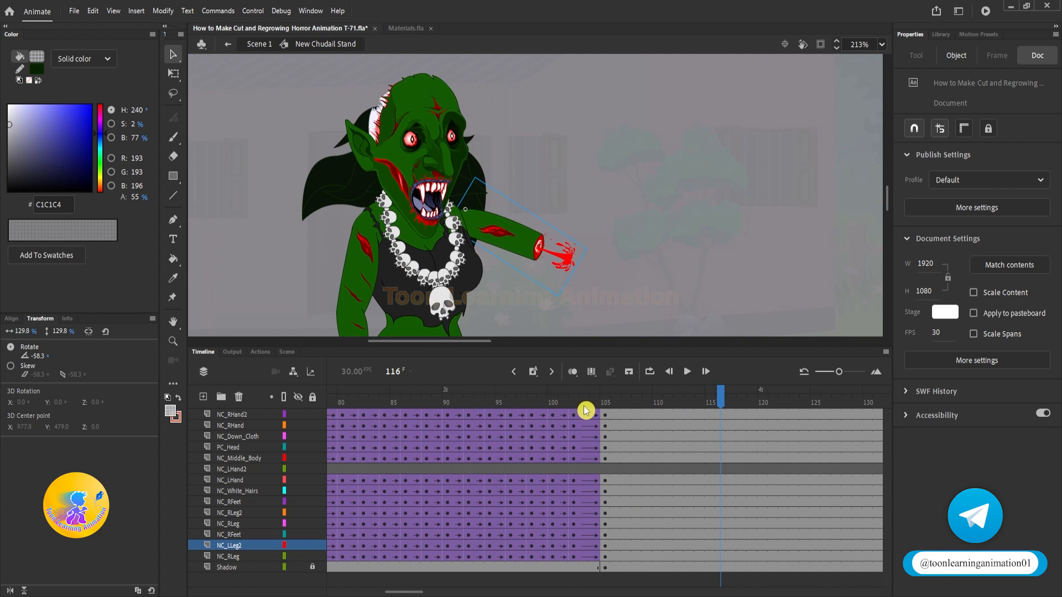
pyautogui.click(509, 399)
pyautogui.press('Return')
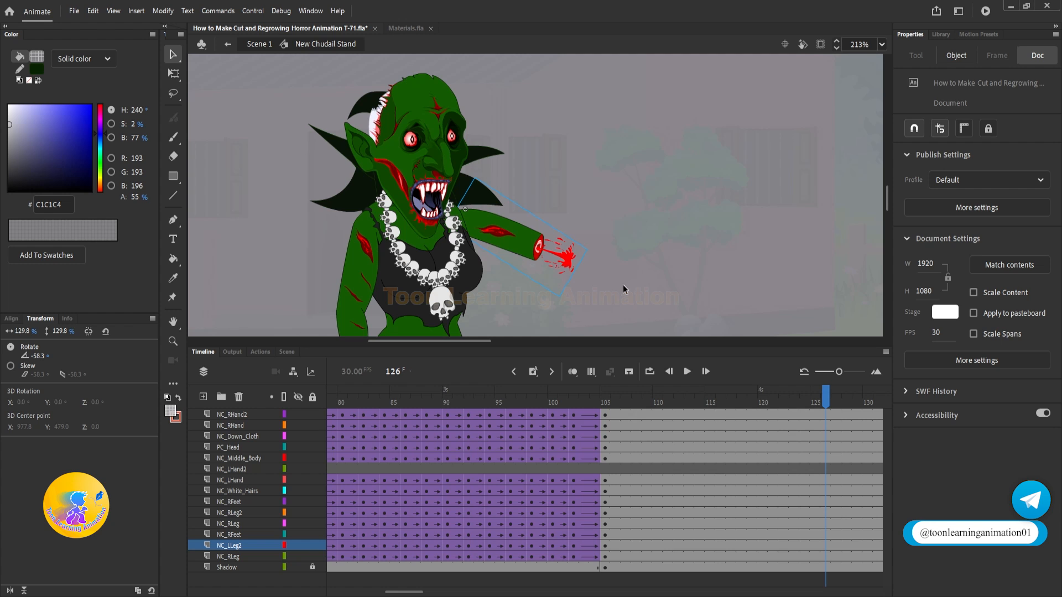
pyautogui.click(603, 414)
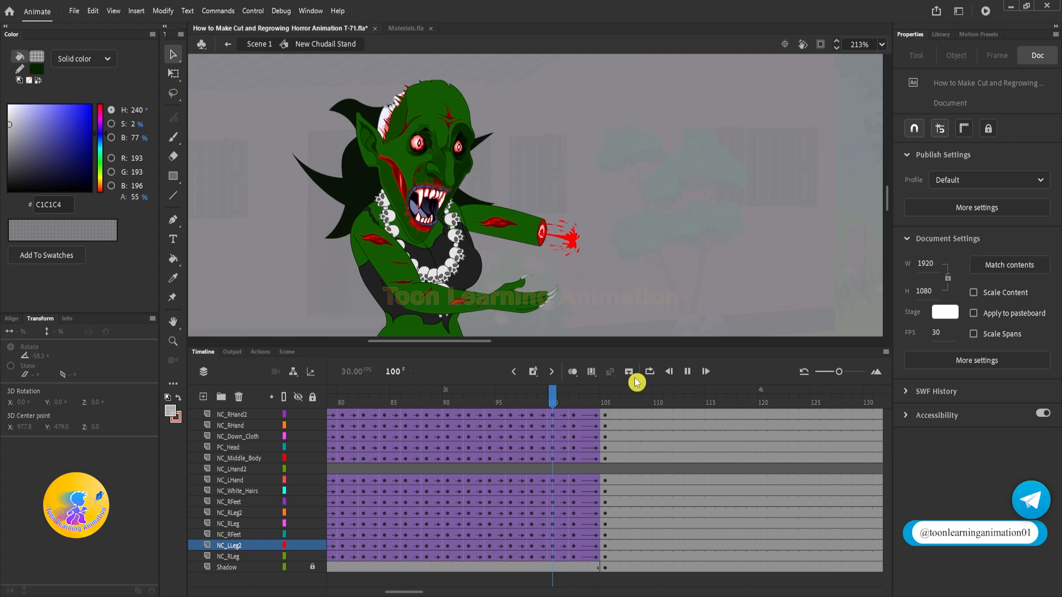
pyautogui.click(687, 371)
# Step: Open the NC LHand symbol for editing, check its arm and blood artwork, and return to its first frame
pyautogui.doubleClick(536, 250)
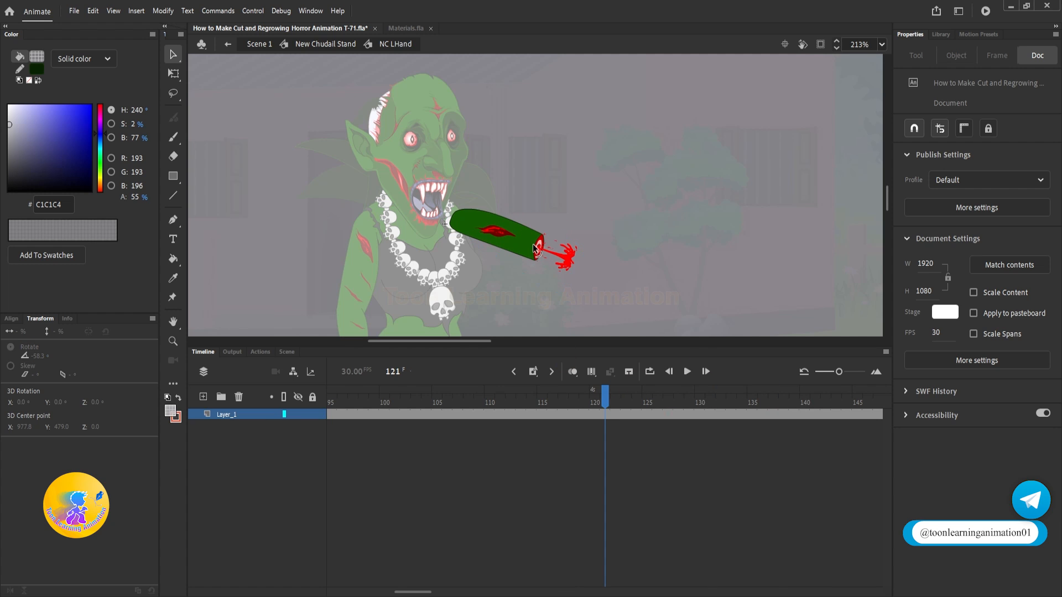
pyautogui.click(582, 253)
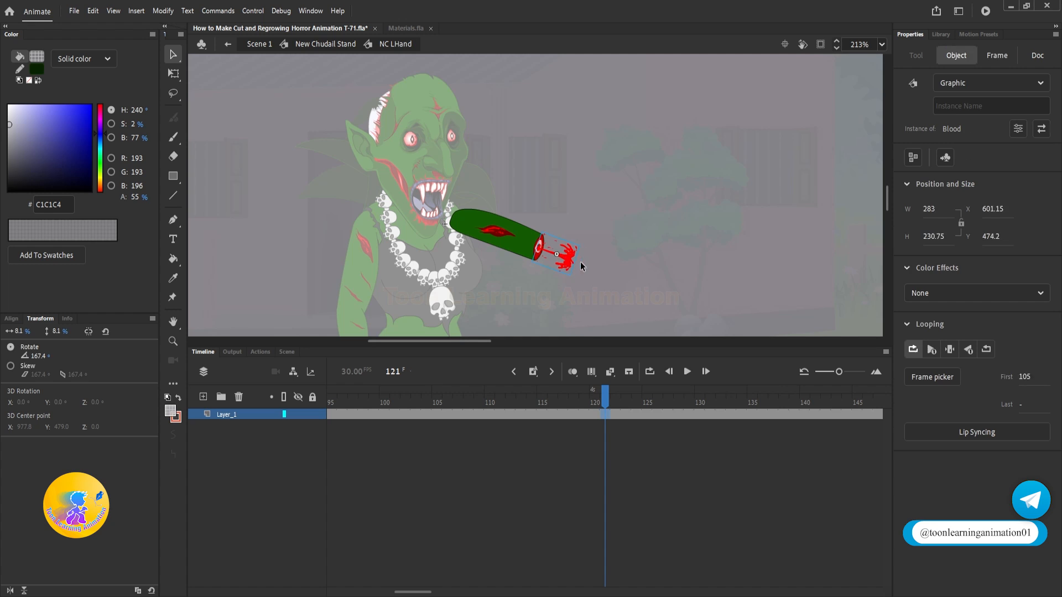
pyautogui.moveTo(575, 255)
pyautogui.mouseDown()
pyautogui.moveTo(611, 253)
pyautogui.moveTo(575, 255)
pyautogui.mouseUp()
pyautogui.hotkey('ctrl', 'a')
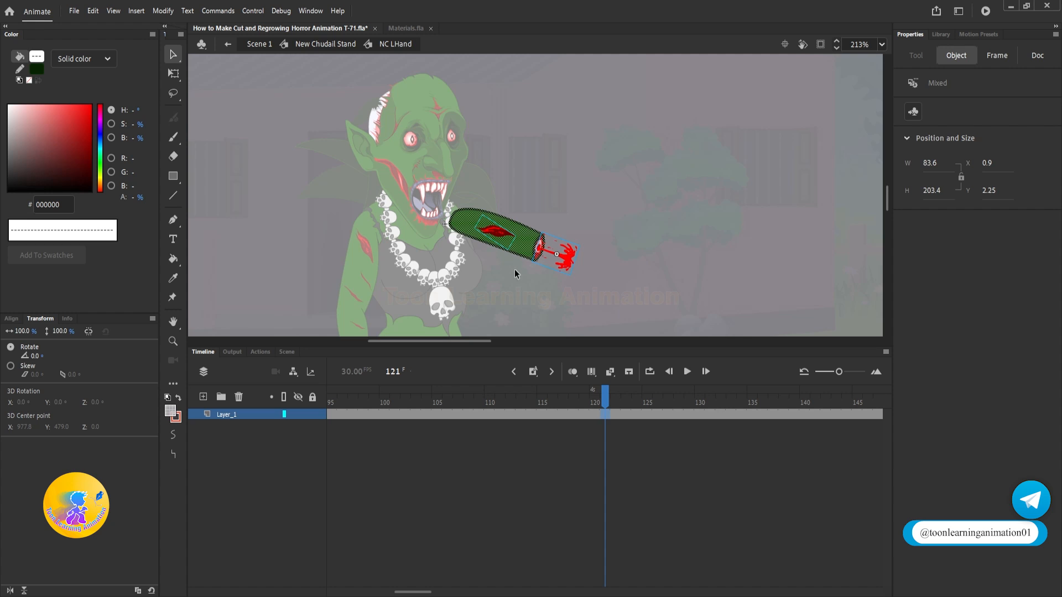
pyautogui.click(635, 220)
pyautogui.hotkey('shift', ',')
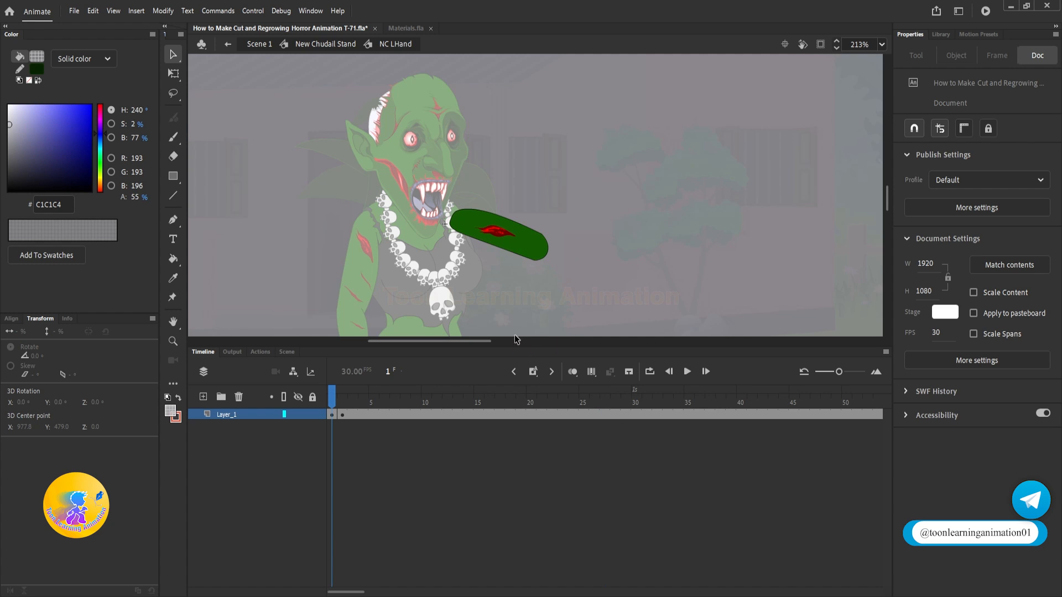
# Step: Group the uncut arm artwork at frame 1, keeping the green shape behind its wound
pyautogui.scroll(4, 529, 246)
pyautogui.doubleClick(537, 242)
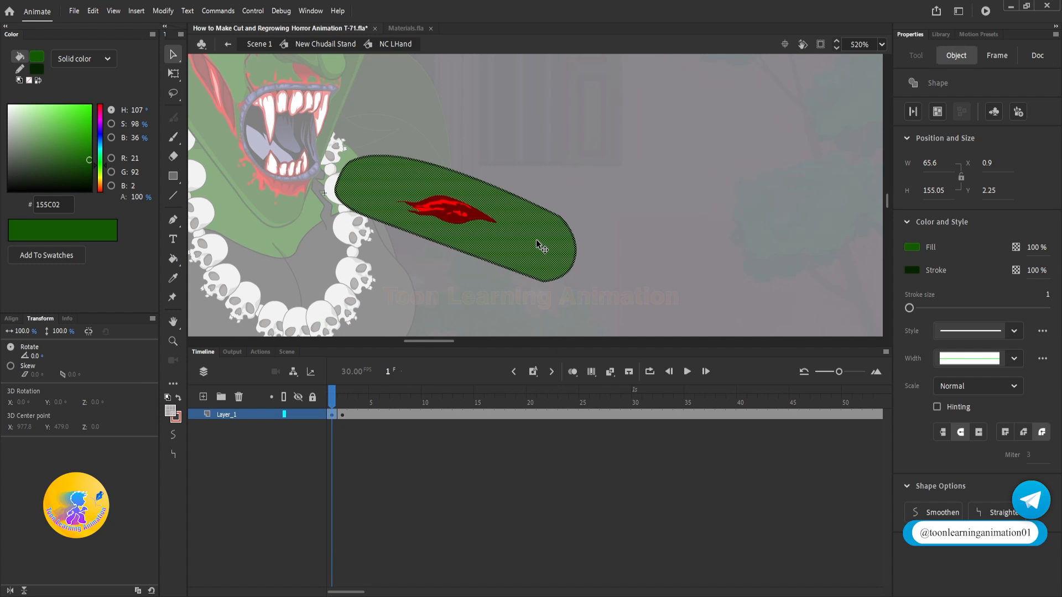
pyautogui.hotkey('ctrl', 'g')
pyautogui.hotkey('ctrl', 'shift', 'Down')
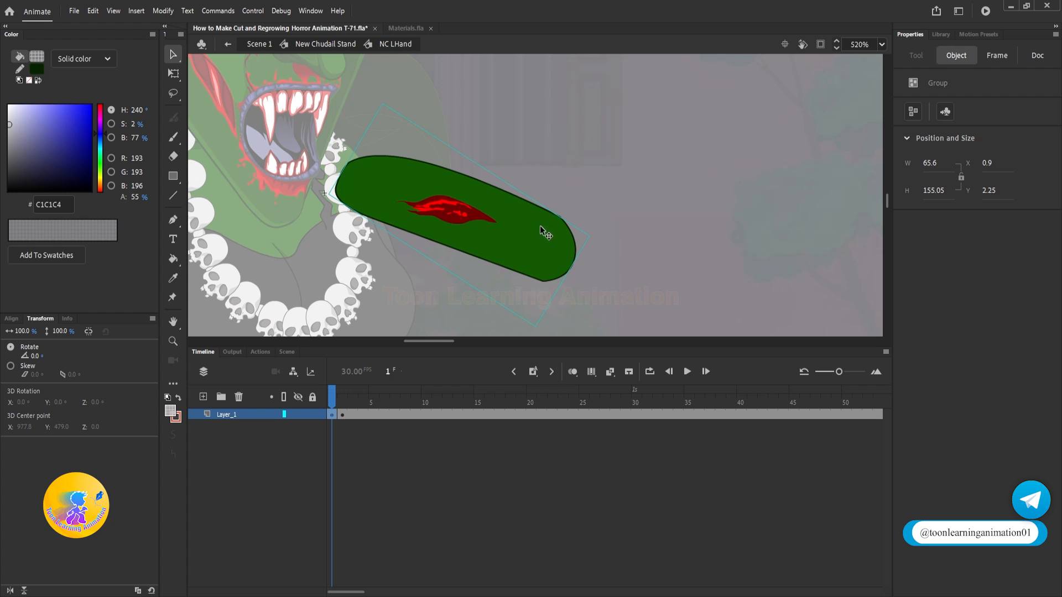
pyautogui.moveTo(694, 111); pyautogui.dragTo(389, 286)
pyautogui.click(559, 232)
# Step: Group the severed arm's green shape, wound and stump at frame 2, leaving the blood splash out of the group
pyautogui.scroll(-4, 525, 209)
pyautogui.click(344, 413)
pyautogui.click(476, 170)
pyautogui.scroll(3, 531, 190)
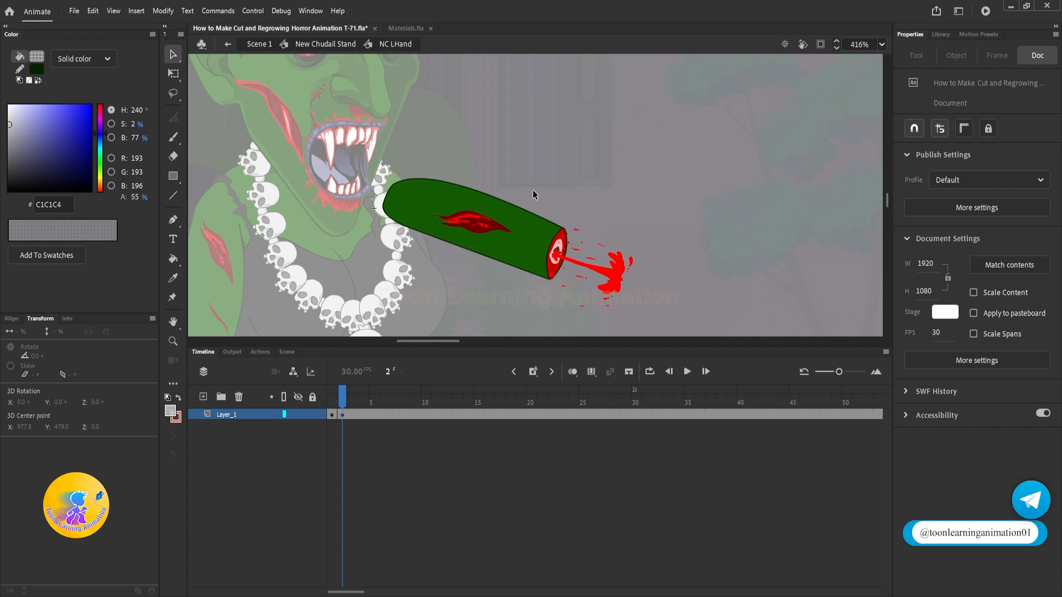
pyautogui.click(518, 253)
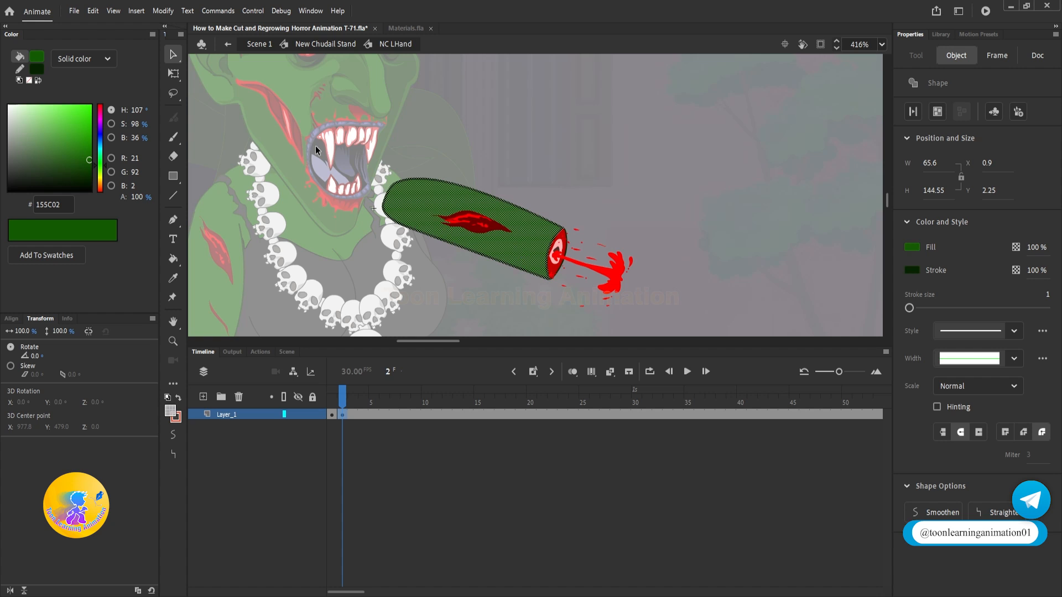
pyautogui.keyDown('shift'); pyautogui.click(606, 284); pyautogui.keyUp('shift')
pyautogui.keyDown('shift'); pyautogui.click(619, 283); pyautogui.keyUp('shift')
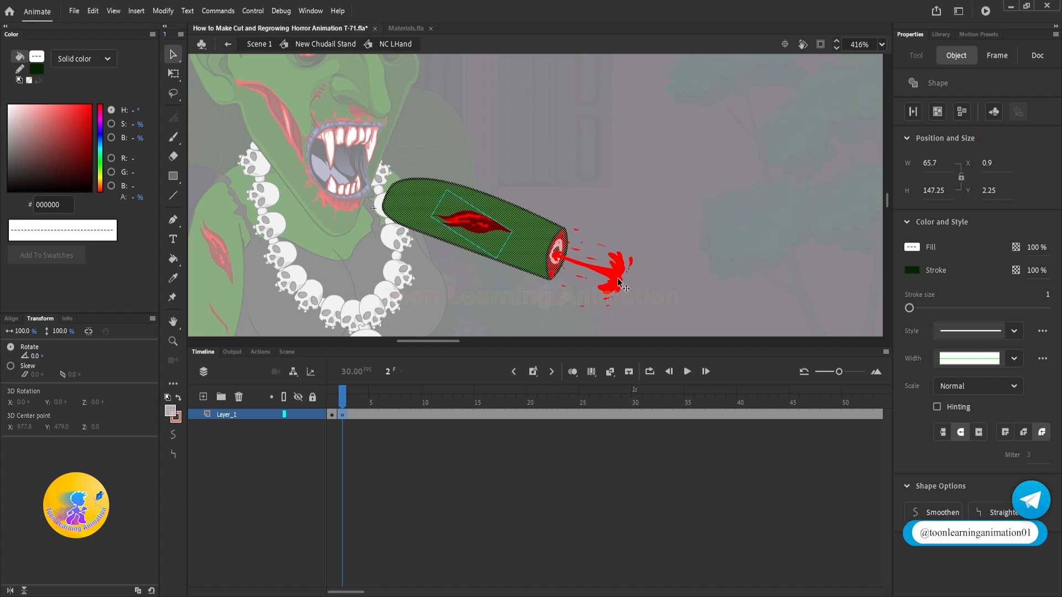
pyautogui.hotkey('ctrl', 'g')
pyautogui.scroll(-2, 611, 280)
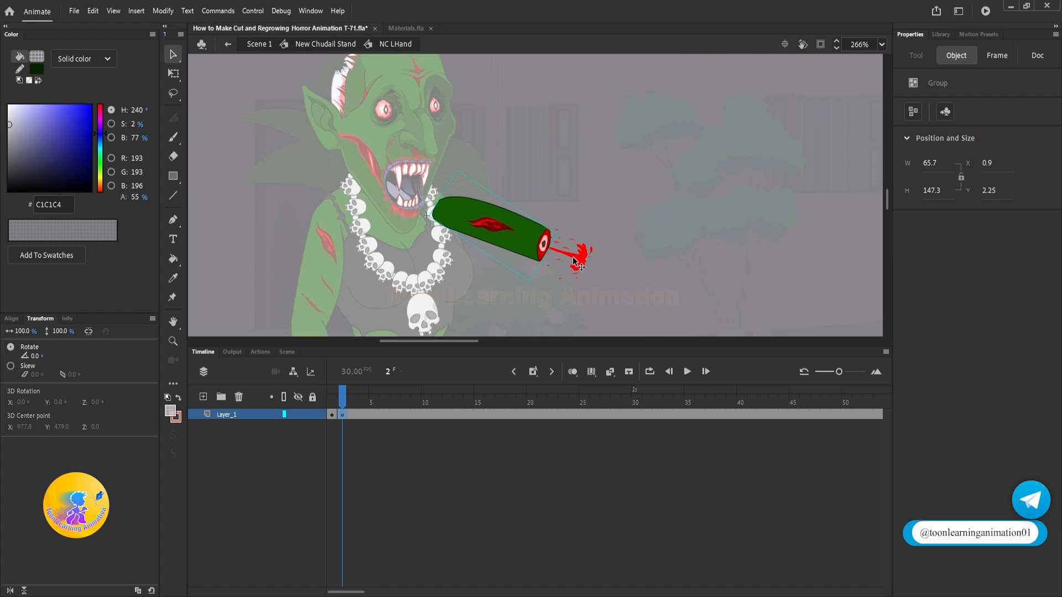
# Step: Reopen NC LHand from frame 120 of the witch's timeline and look inside its Blood symbol
pyautogui.doubleClick(684, 219)
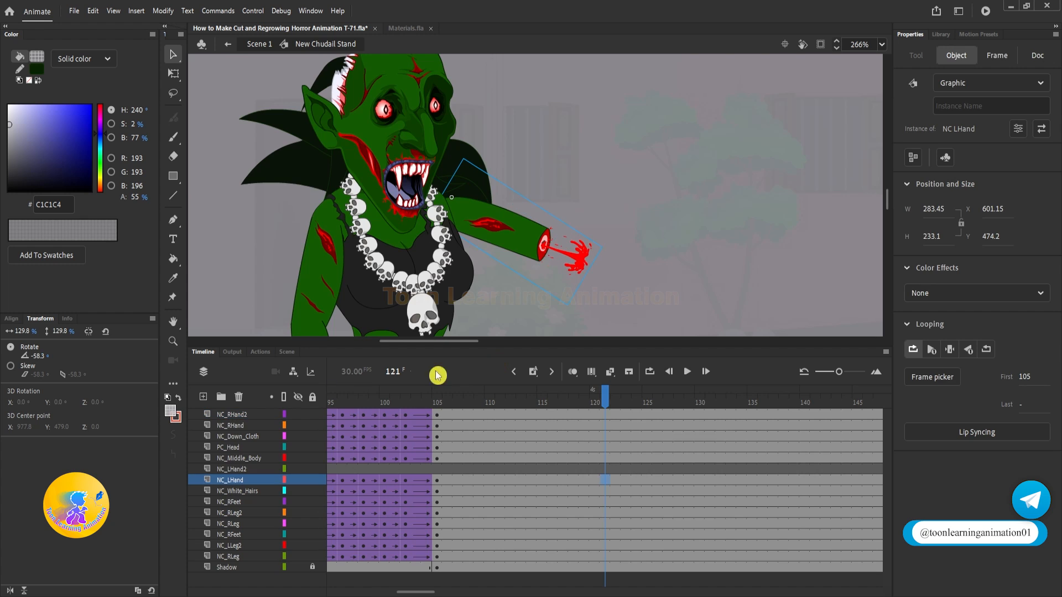
pyautogui.moveTo(661, 394); pyautogui.dragTo(601, 409)
pyautogui.click(601, 407)
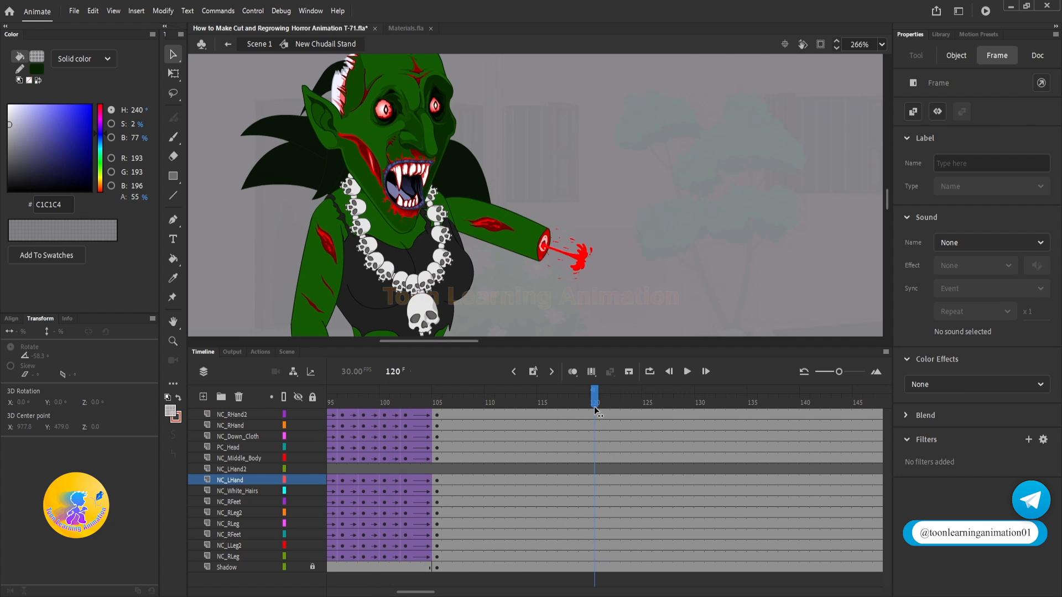
pyautogui.doubleClick(578, 260)
pyautogui.doubleClick(578, 260)
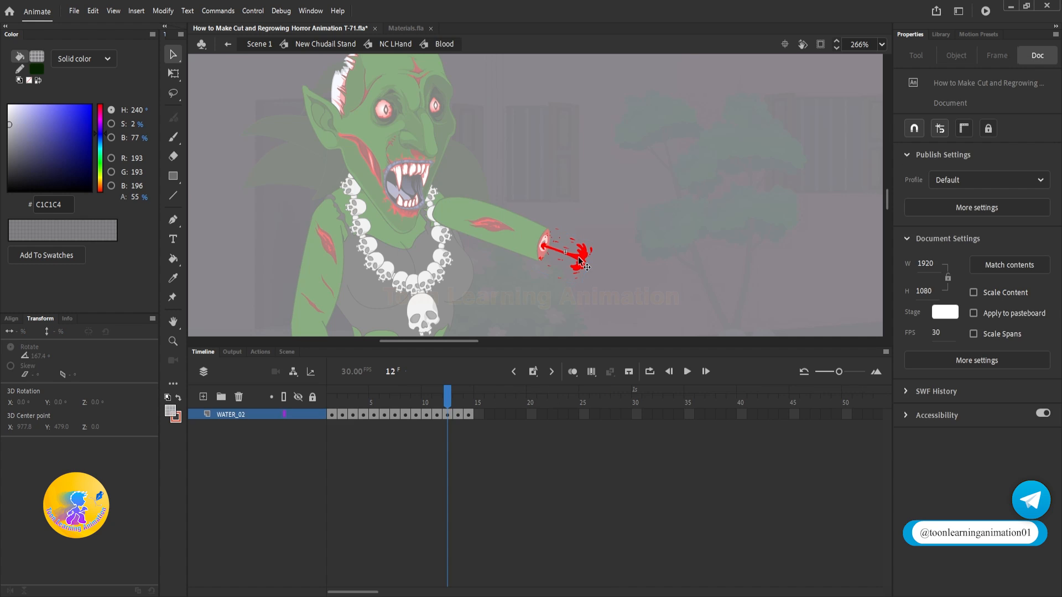
pyautogui.doubleClick(653, 267)
# Step: Distribute the severed arm group and the Blood instance to separate layers inside NC LHand
pyautogui.click(609, 394)
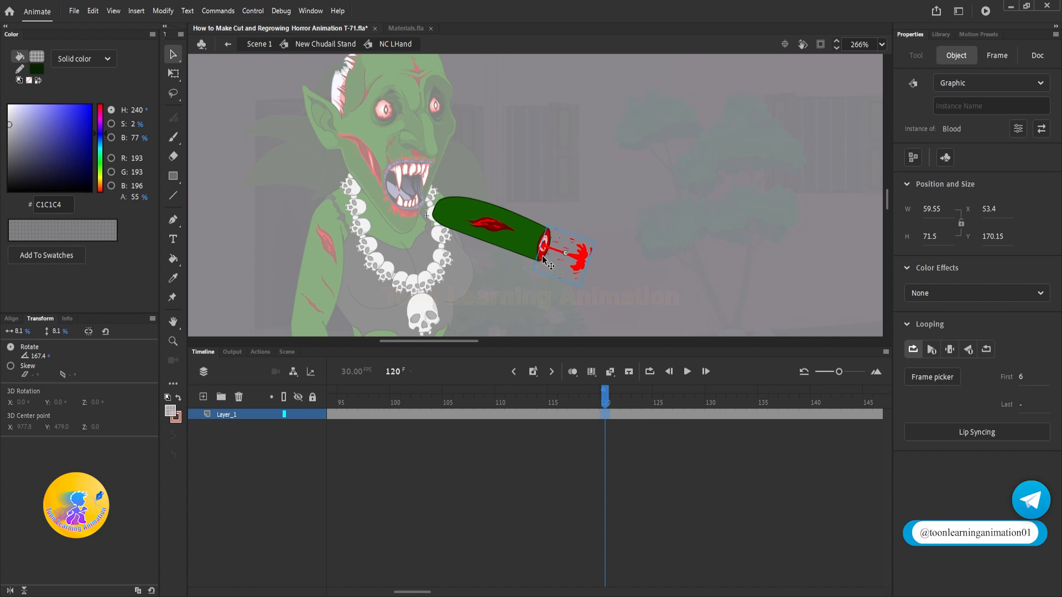
pyautogui.click(618, 188)
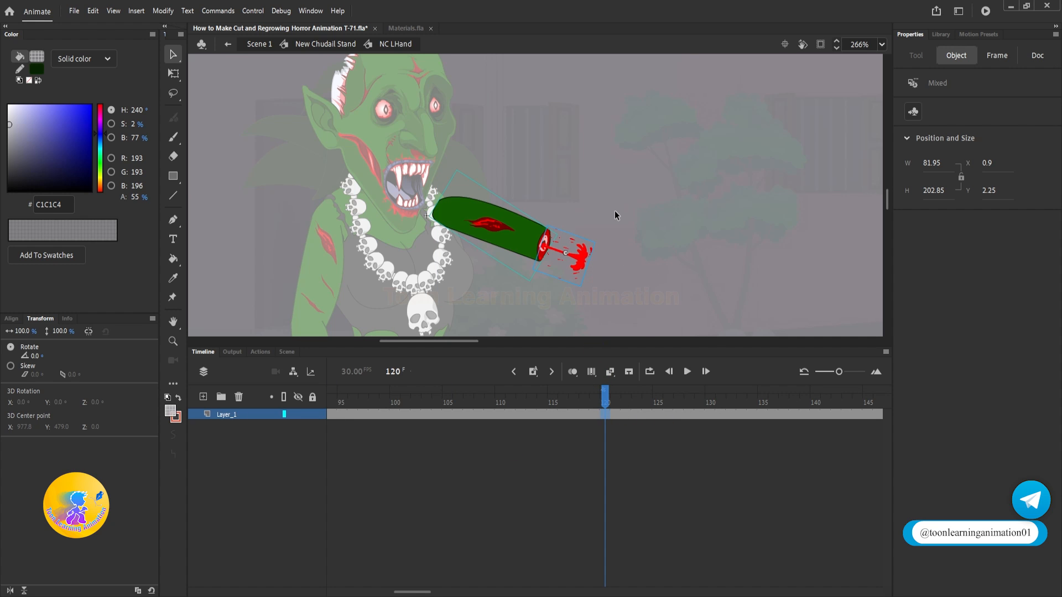
pyautogui.click(598, 470)
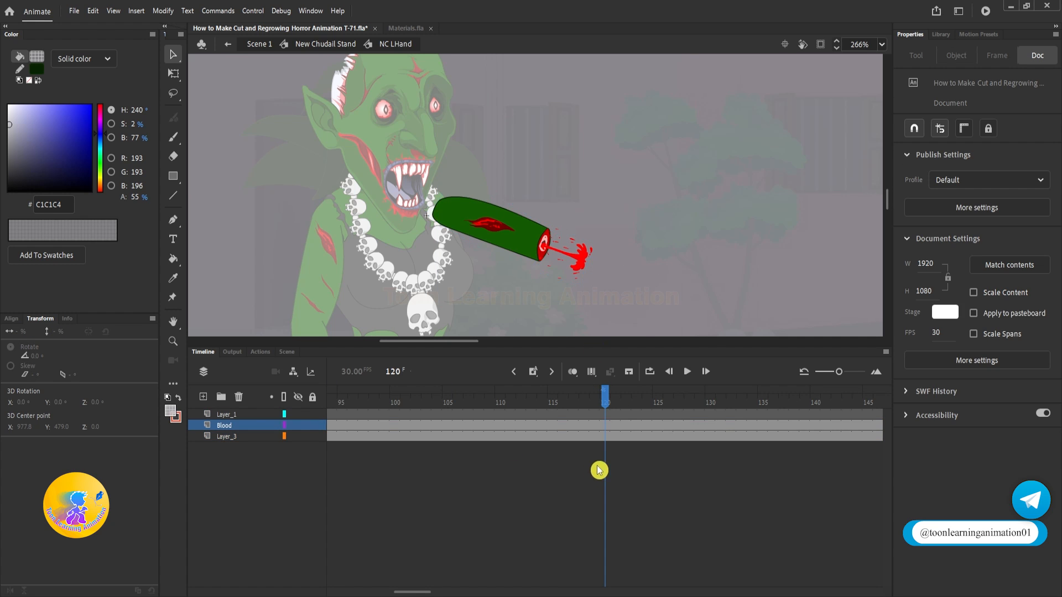
# Step: Insert keyframes at frames 120 and 125 on the Blood layer
pyautogui.click(579, 263)
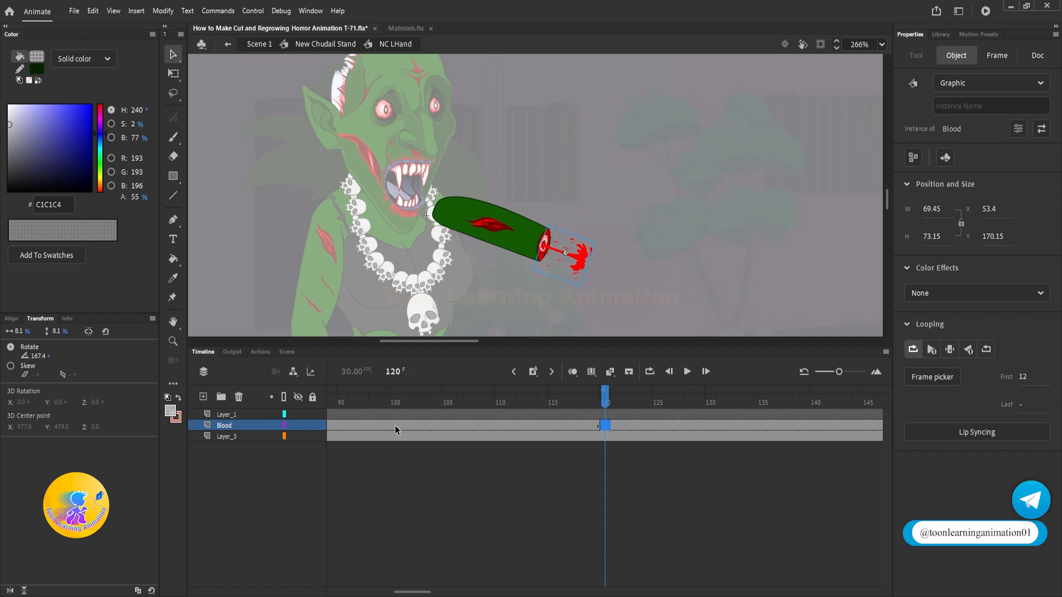
pyautogui.click(418, 511)
pyautogui.hotkey('shift', ',')
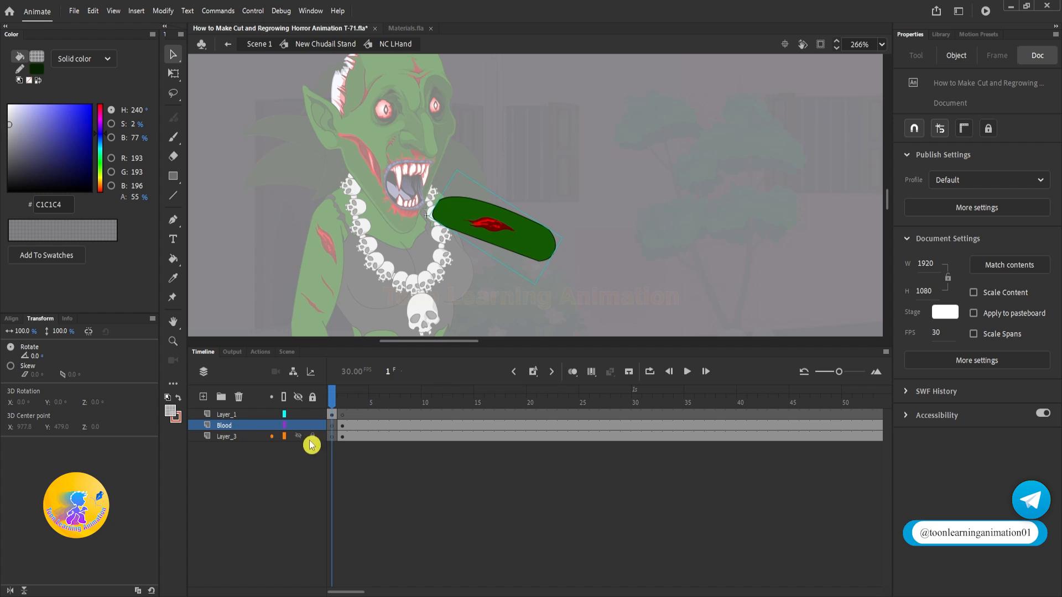
pyautogui.moveTo(336, 402); pyautogui.dragTo(688, 400)
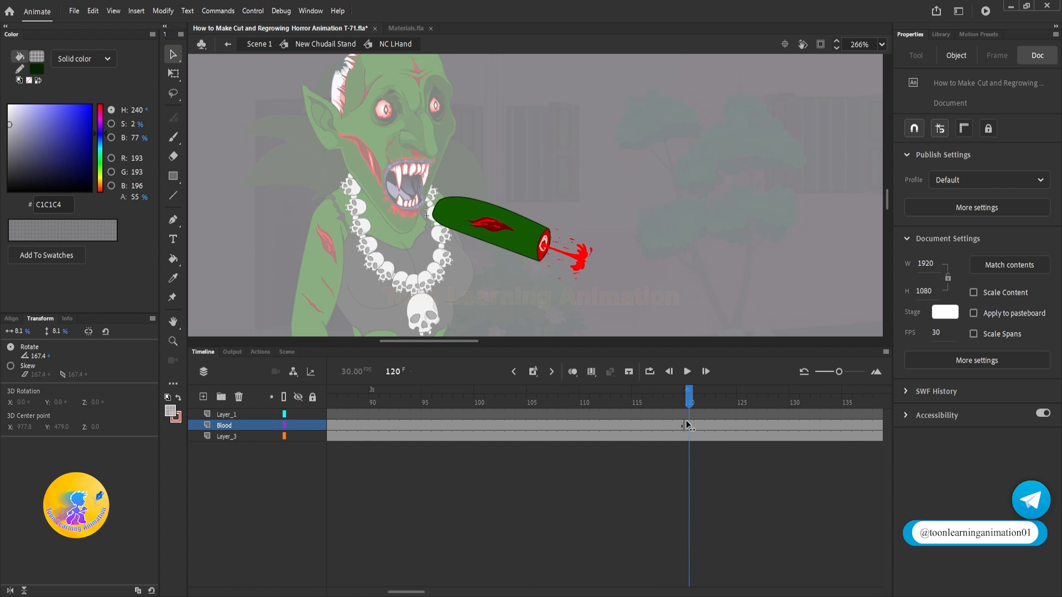
pyautogui.click(739, 426)
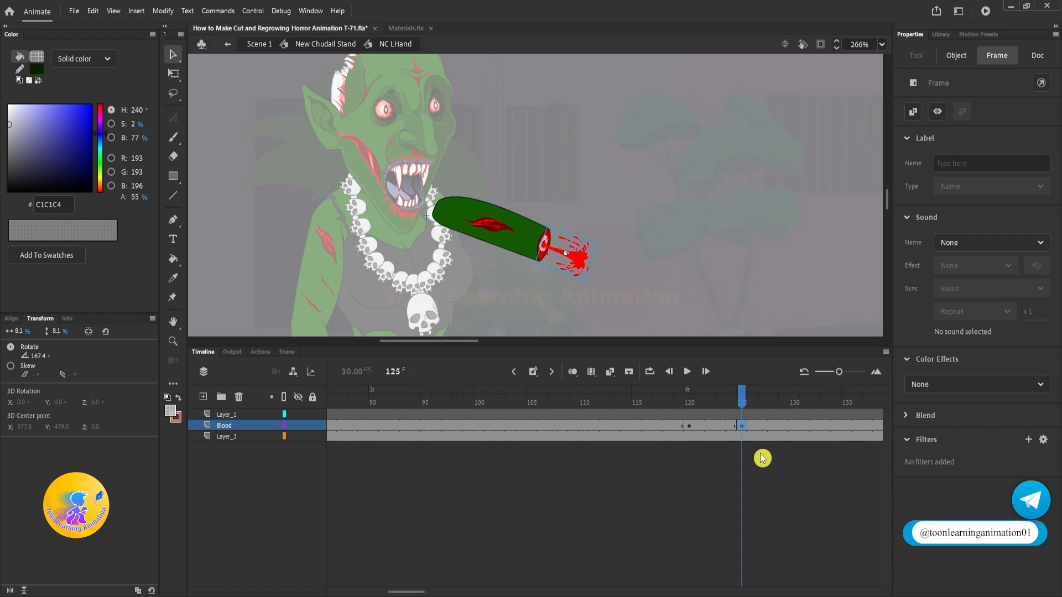
pyautogui.press('F6')
# Step: Shrink the blood splash at frame 125 to about 1.5% at the centre of the stump
pyautogui.click(173, 74)
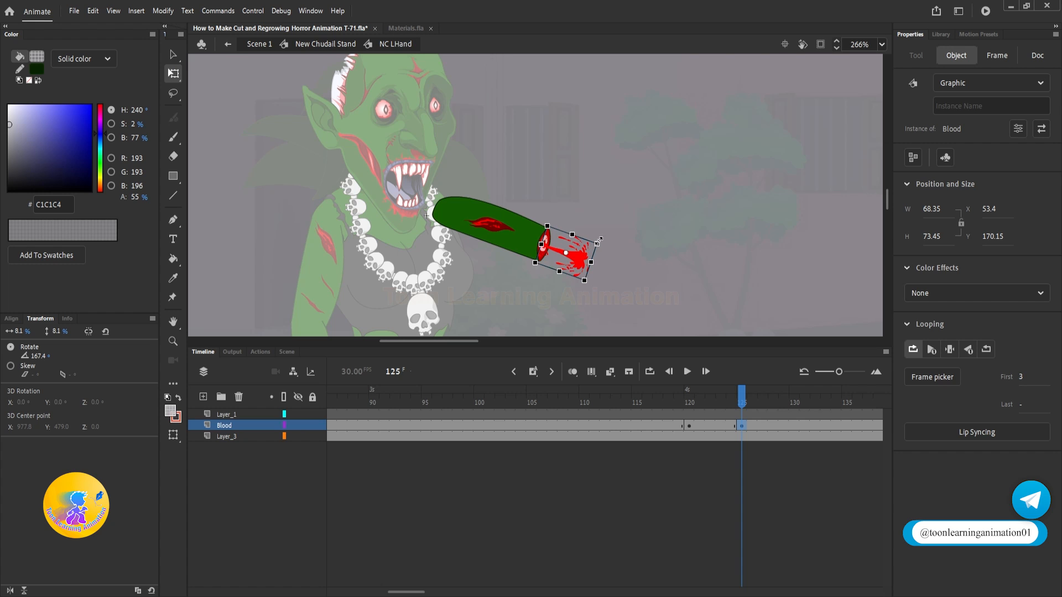
pyautogui.moveTo(597, 242); pyautogui.dragTo(536, 231)
pyautogui.click(588, 263)
pyautogui.scroll(5, 560, 256)
# Step: Create a classic tween between frames 120 and 125 on the Blood layer and play the shrinking blood
pyautogui.rightClick(699, 426)
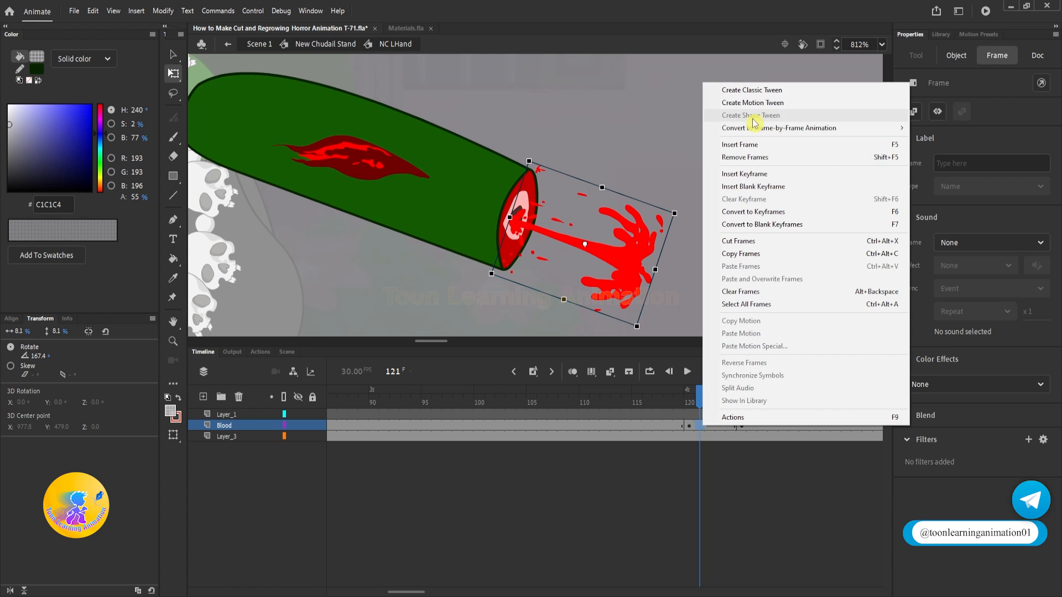
pyautogui.click(757, 88)
pyautogui.moveTo(741, 394); pyautogui.dragTo(664, 392)
pyautogui.press('Return')
pyautogui.press('Return')
pyautogui.press('Return')
pyautogui.press('Return')
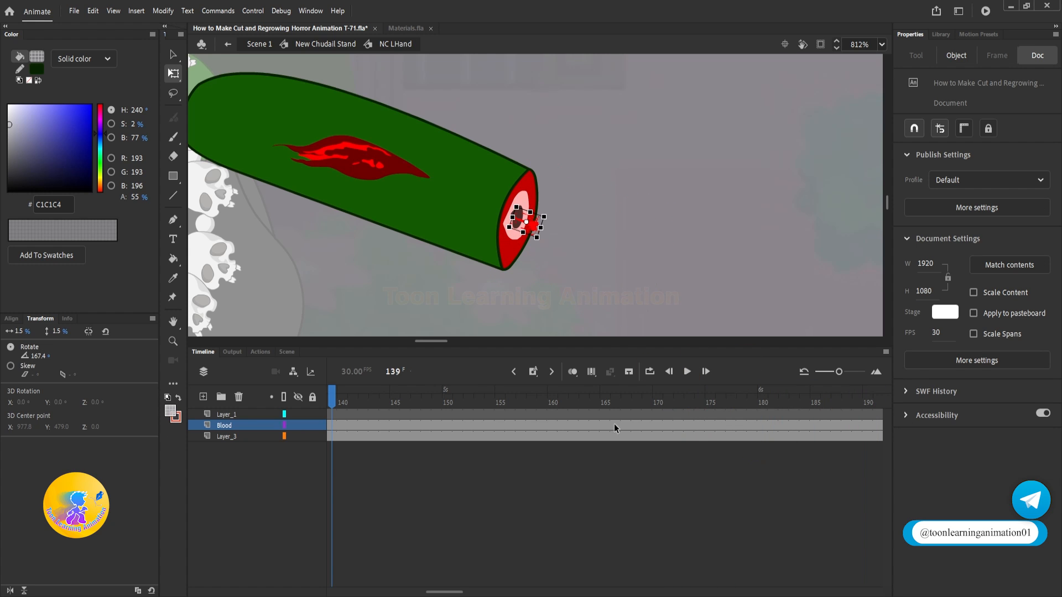
pyautogui.moveTo(457, 395); pyautogui.dragTo(563, 402)
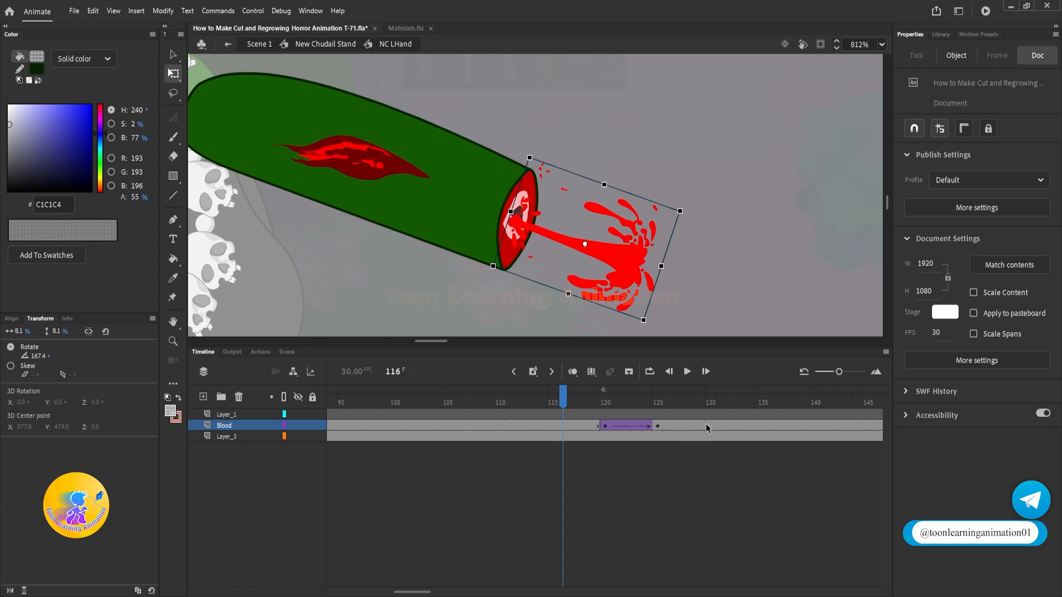
# Step: Extend the blood tween to a new keyframe at frame 130, clear the keyframe at frame 125, and play the result
pyautogui.click(706, 424)
pyautogui.press('F6')
pyautogui.click(656, 427)
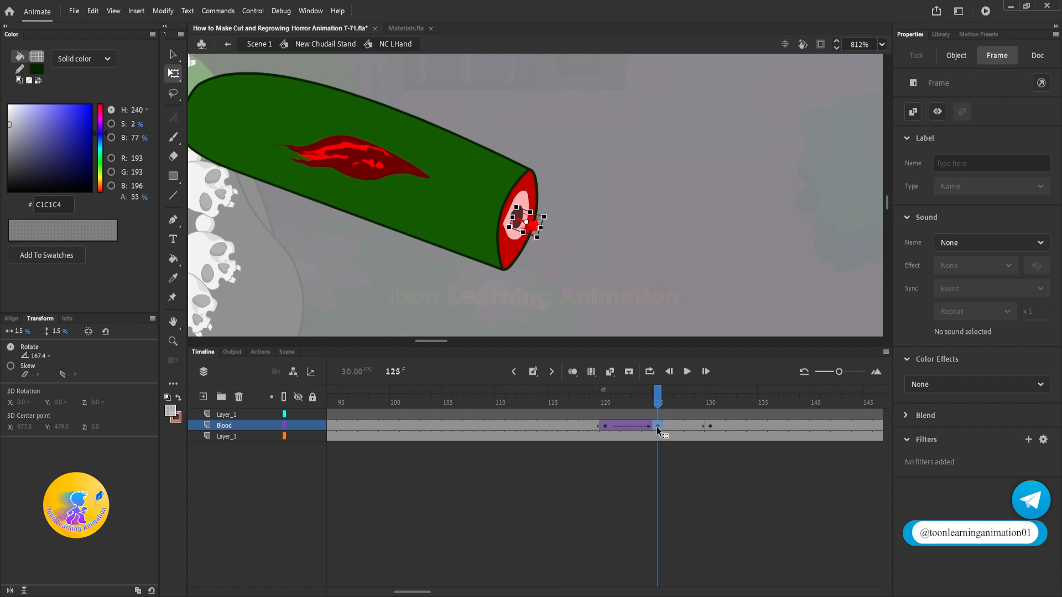
pyautogui.hotkey('shift', 'F6')
pyautogui.moveTo(682, 398); pyautogui.dragTo(574, 398)
pyautogui.press('Return')
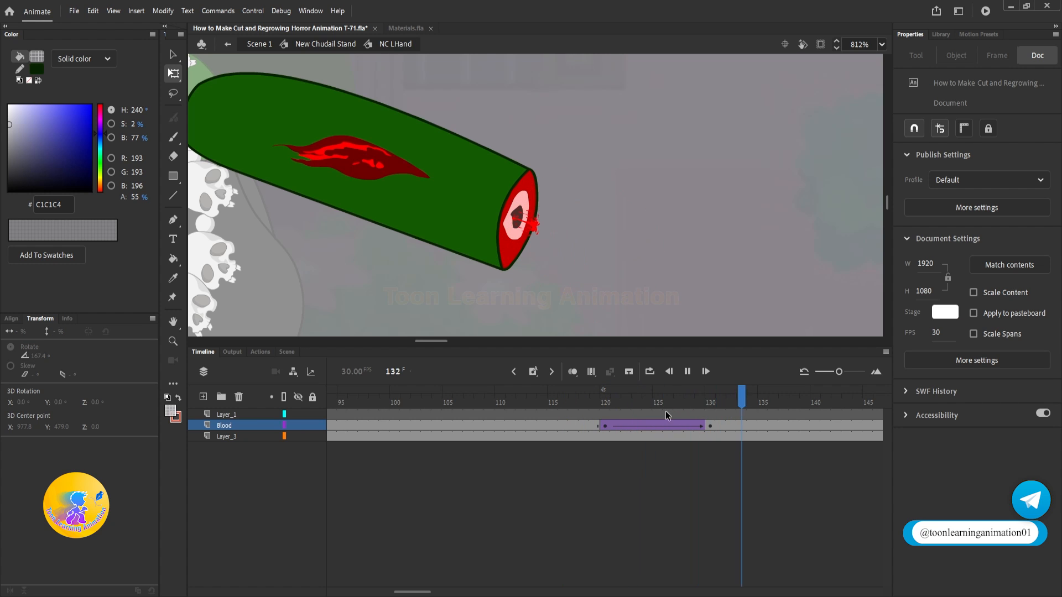
pyautogui.press('Return')
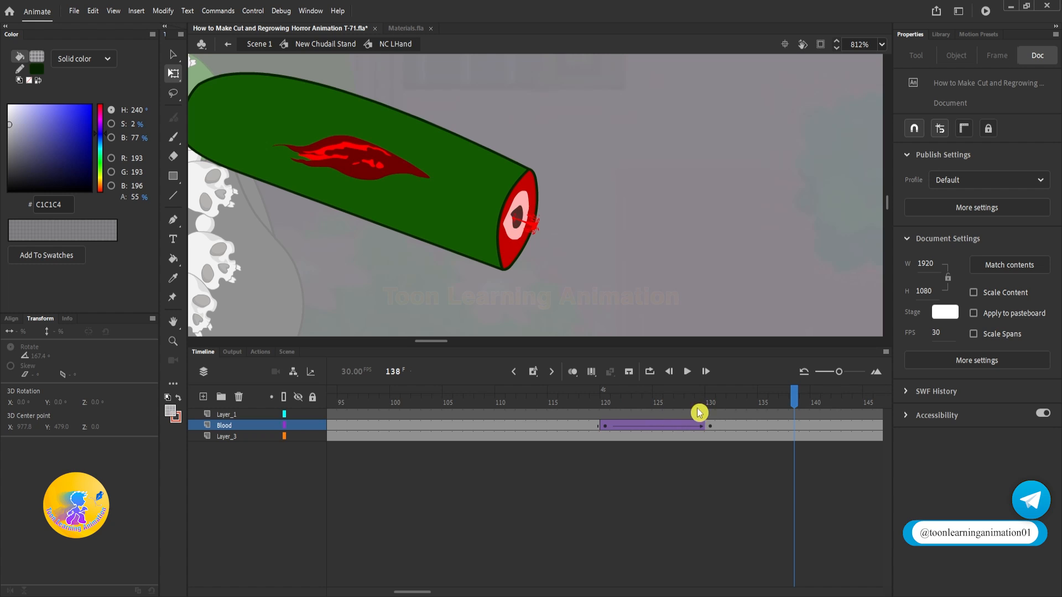
# Step: Scale the blood at frame 130 down to about 0.7% so it fits inside the stump's bone
pyautogui.click(710, 426)
pyautogui.scroll(3, 543, 220)
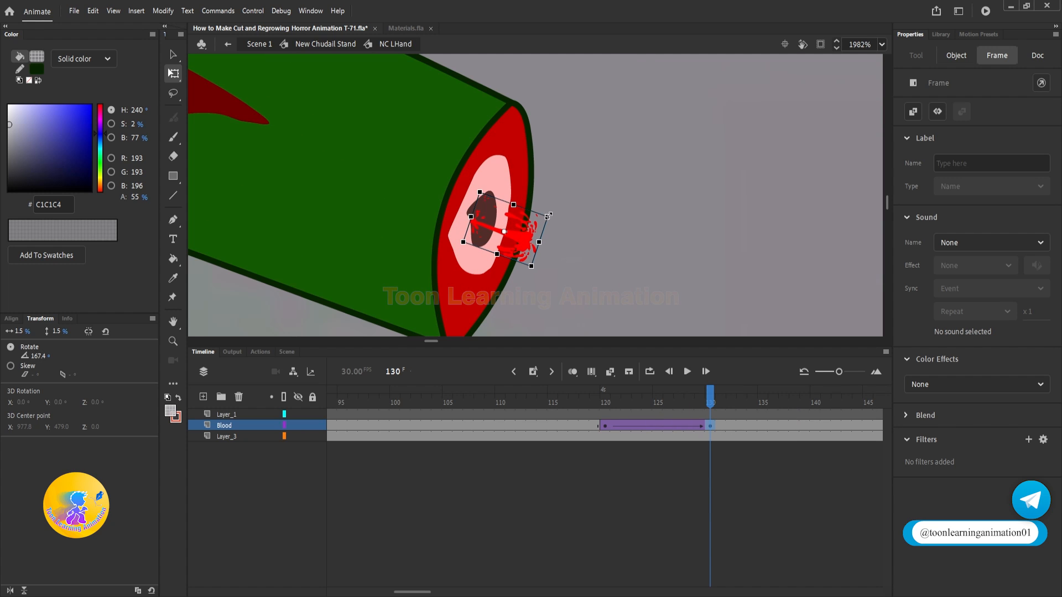
pyautogui.moveTo(548, 215); pyautogui.dragTo(532, 224)
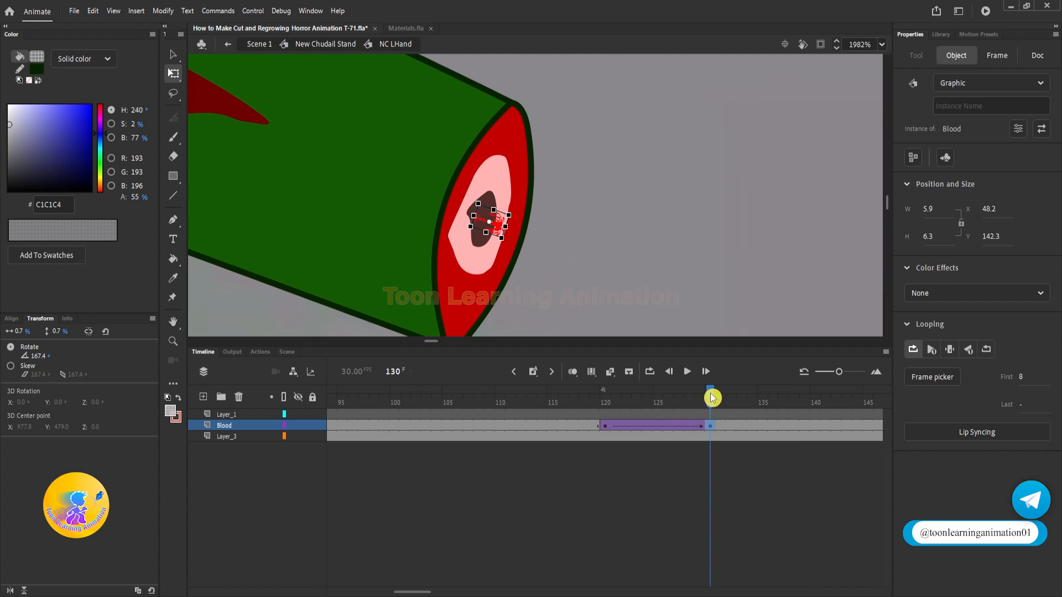
# Step: Insert a blank keyframe at frame 131 on the Blood layer and play the blood's disappearance
pyautogui.click(721, 426)
pyautogui.press('F7')
pyautogui.press('Return')
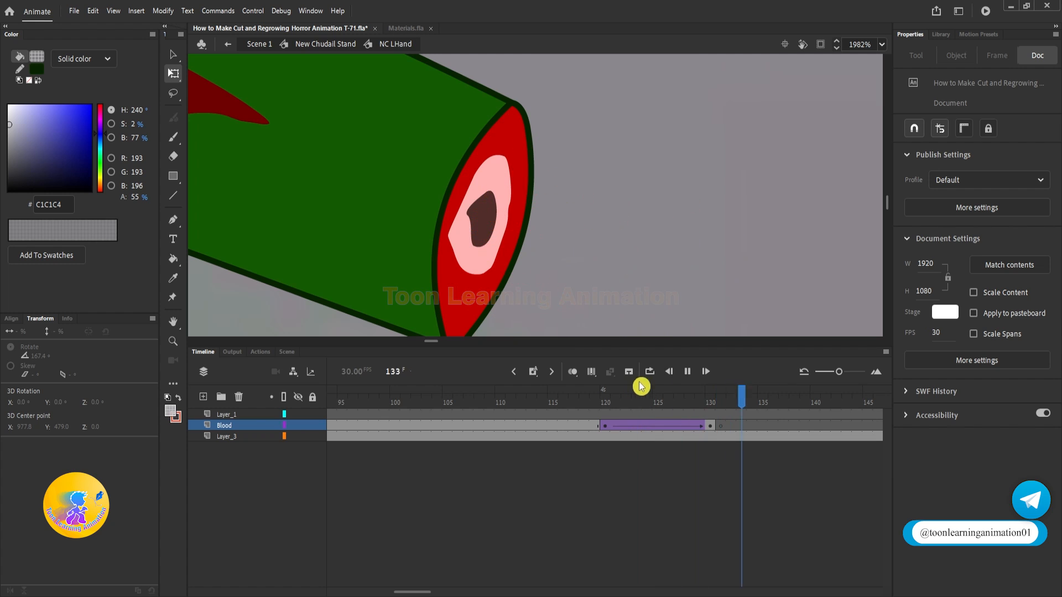
pyautogui.press('v')
pyautogui.scroll(-5, 655, 223)
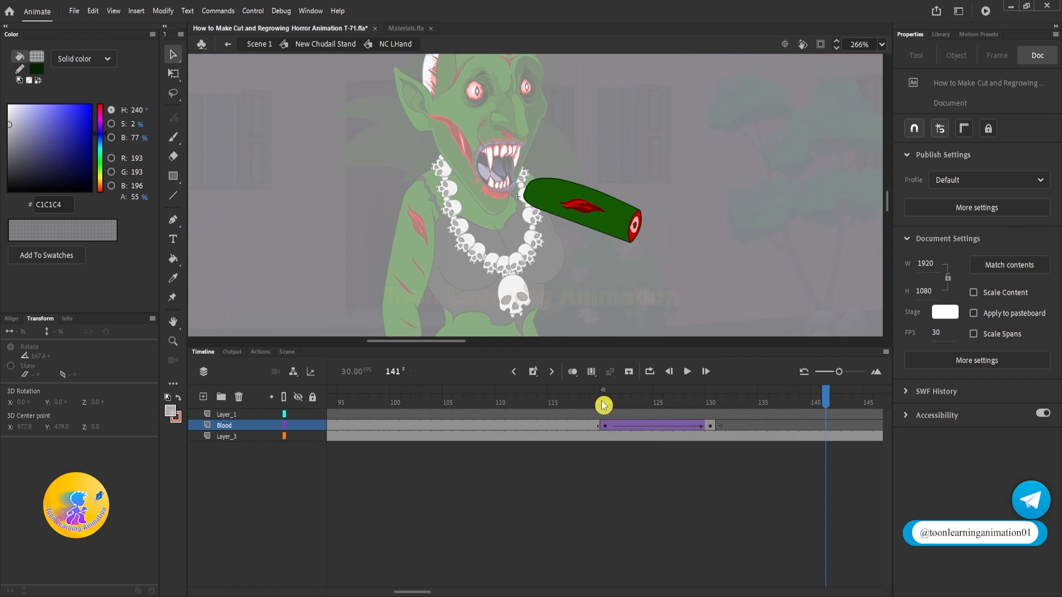
# Step: Insert a blank keyframe at frame 131 on Layer_1
pyautogui.moveTo(614, 401); pyautogui.dragTo(713, 406)
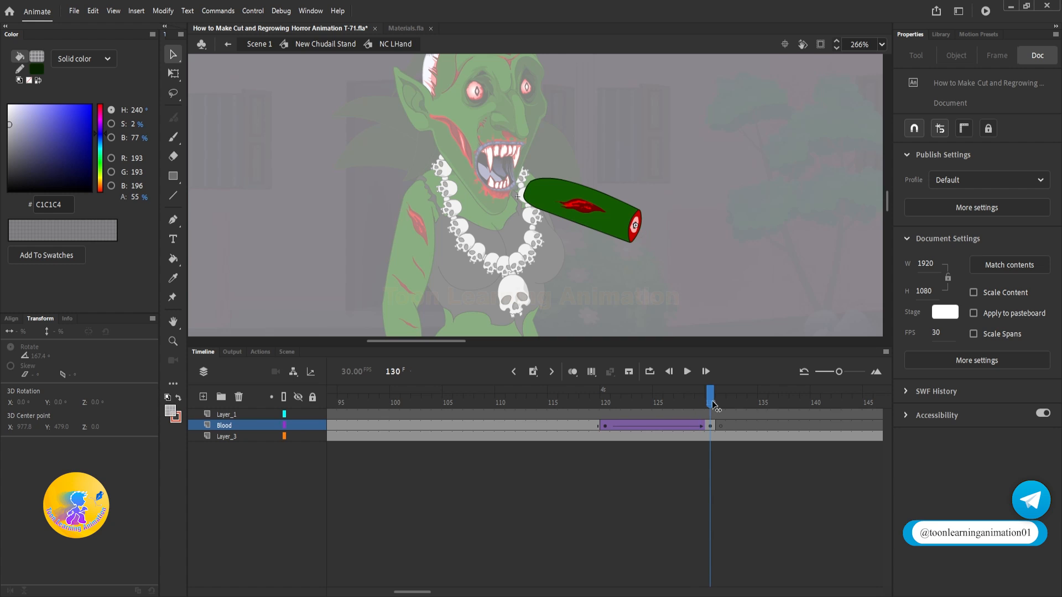
pyautogui.scroll(4, 673, 244)
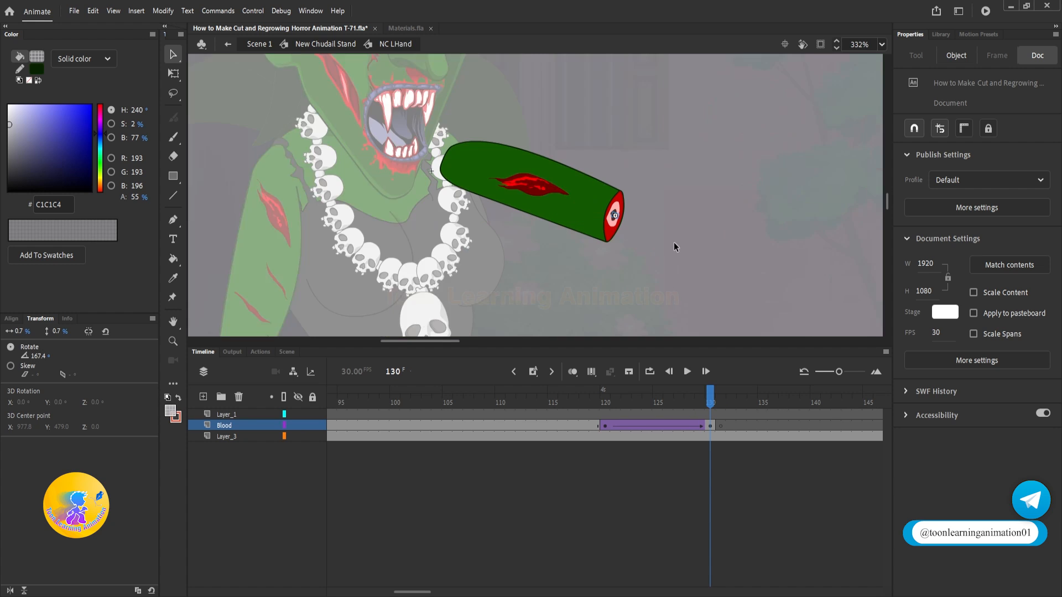
pyautogui.click(721, 418)
pyautogui.click(721, 414)
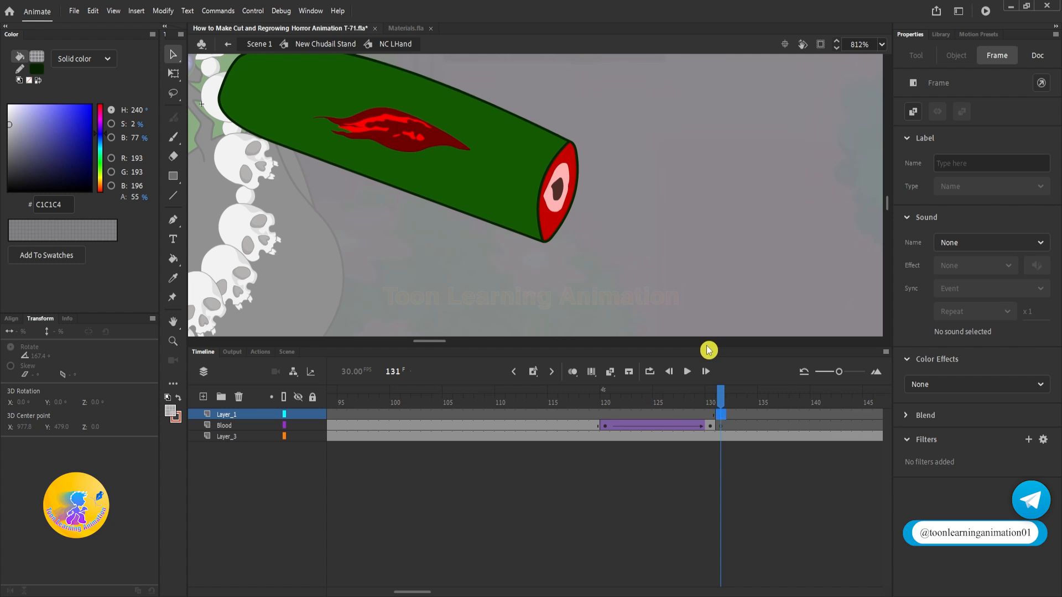
# Step: Copy the intact arm group from frame 1 and paste it in place at frame 131 on Layer_1
pyautogui.hotkey('shift', ',')
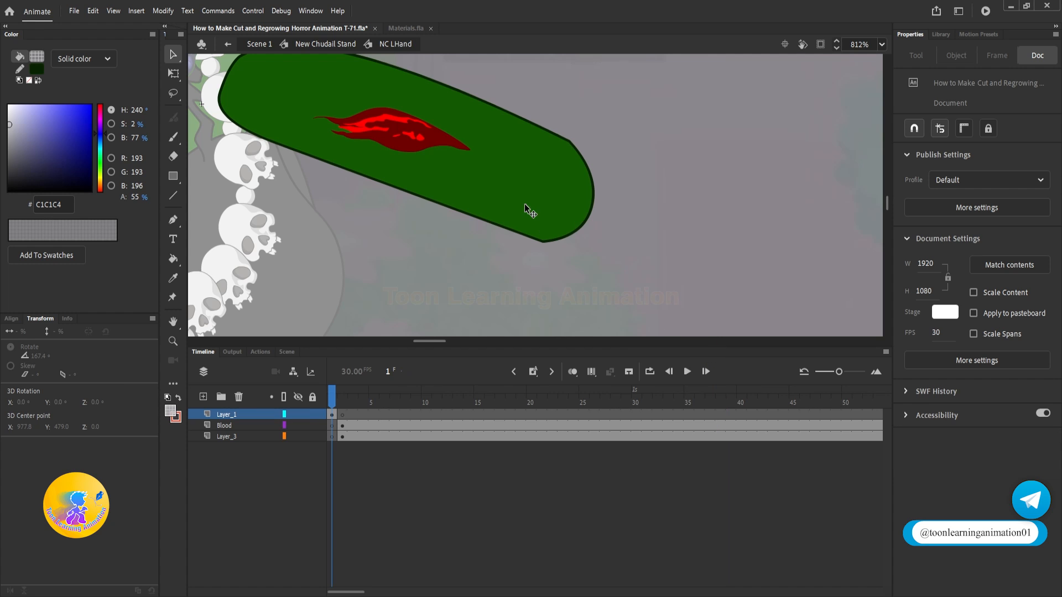
pyautogui.scroll(-4, 552, 205)
pyautogui.click(557, 206)
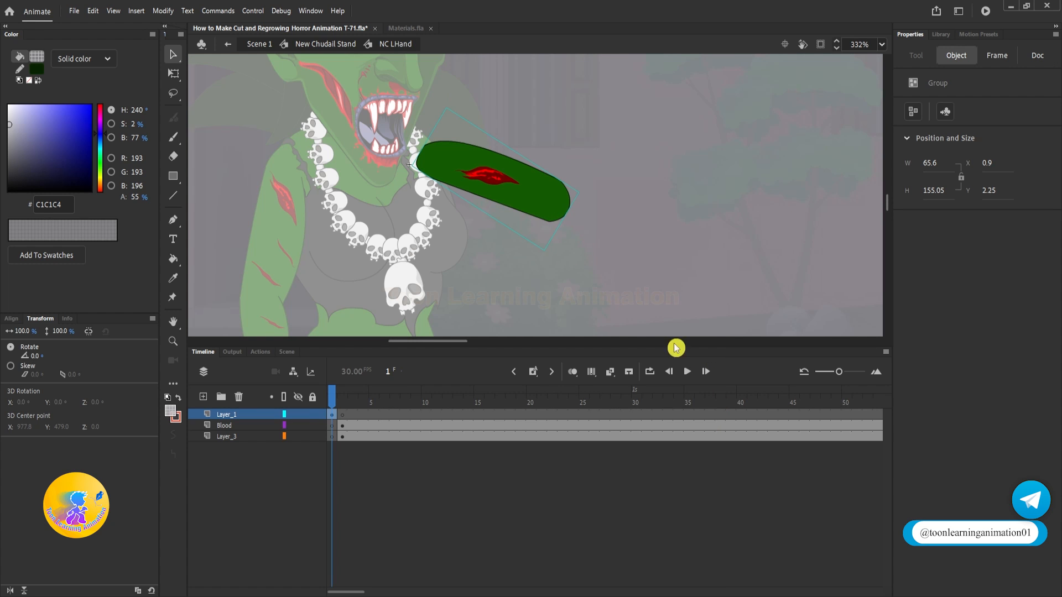
pyautogui.moveTo(785, 403); pyautogui.dragTo(437, 407)
pyautogui.click(598, 210)
pyautogui.hotkey('ctrl', 'shift', 'v')
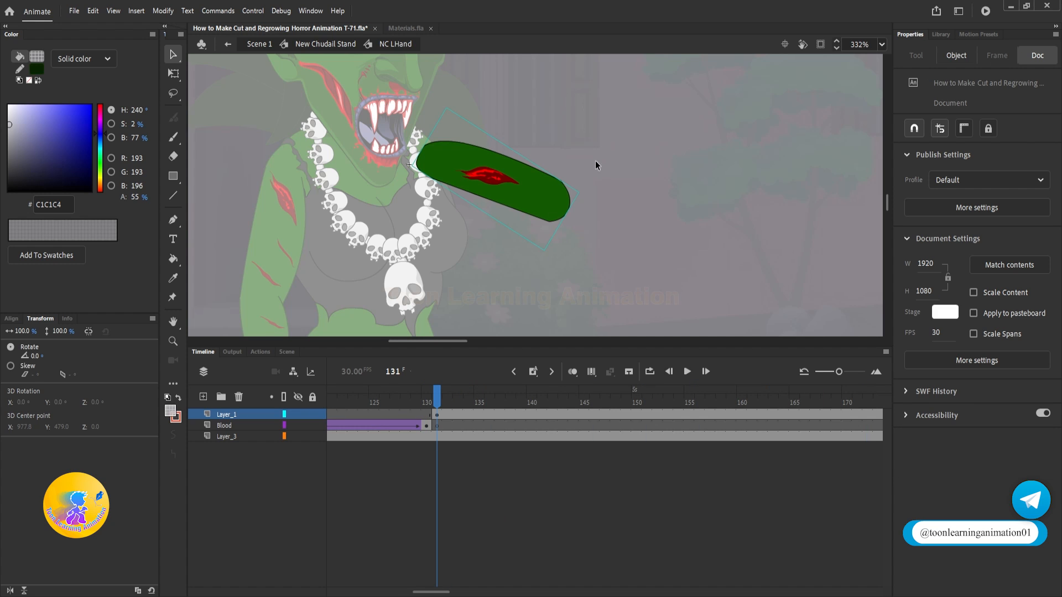
# Step: Break the pasted arm group apart and delete the red wound from it
pyautogui.hotkey('ctrl', 'b')
pyautogui.click(579, 203)
pyautogui.click(489, 175)
pyautogui.press('Delete')
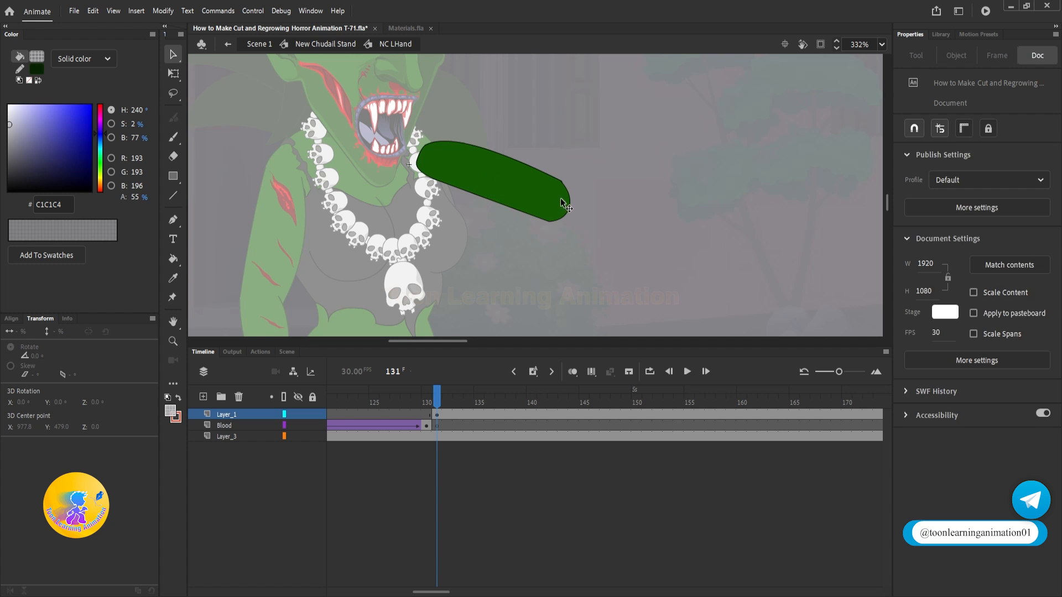
# Step: Delete the long upper section of the pasted arm shape, keeping only its rounded end
pyautogui.click(533, 199)
pyautogui.scroll(2, 533, 203)
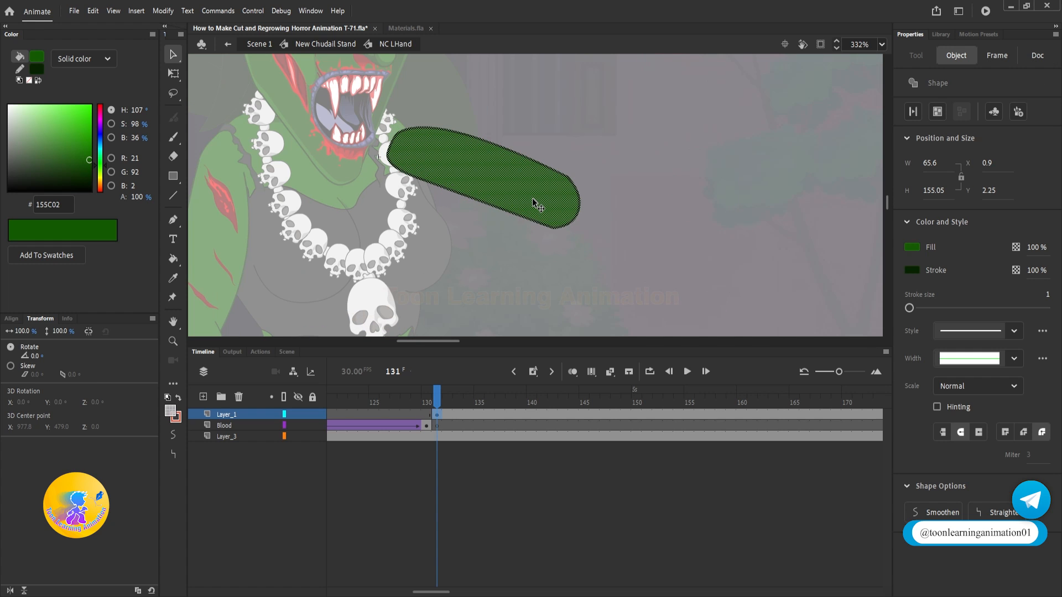
pyautogui.moveTo(356, 88); pyautogui.dragTo(542, 239)
pyautogui.press('Delete')
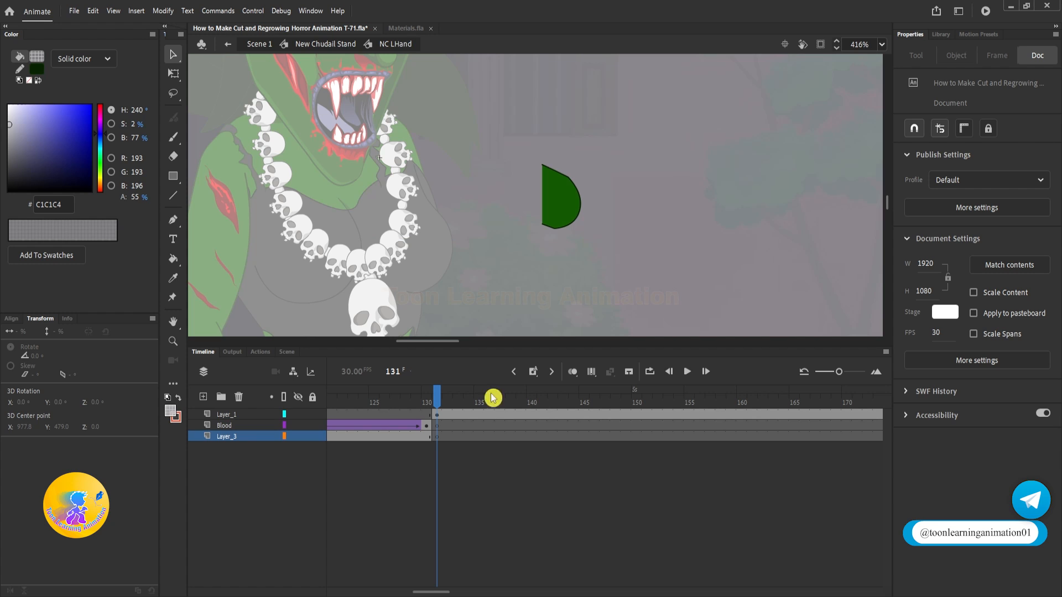
# Step: Try to replace the stump at frame 131 on Layer_3 with the copied intact arm
pyautogui.click(437, 437)
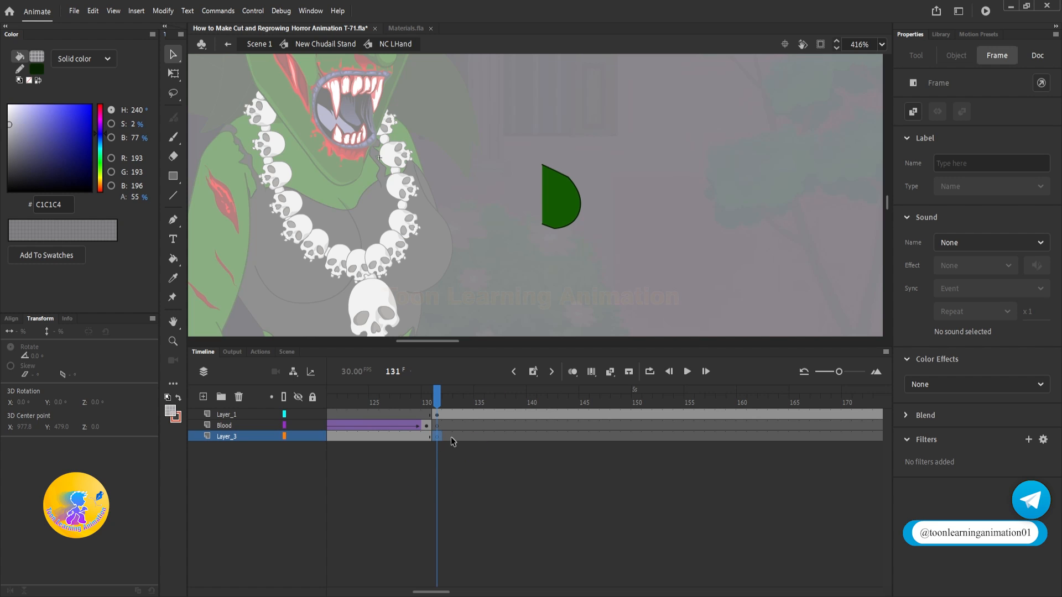
pyautogui.hotkey('ctrl', 'shift', 'v')
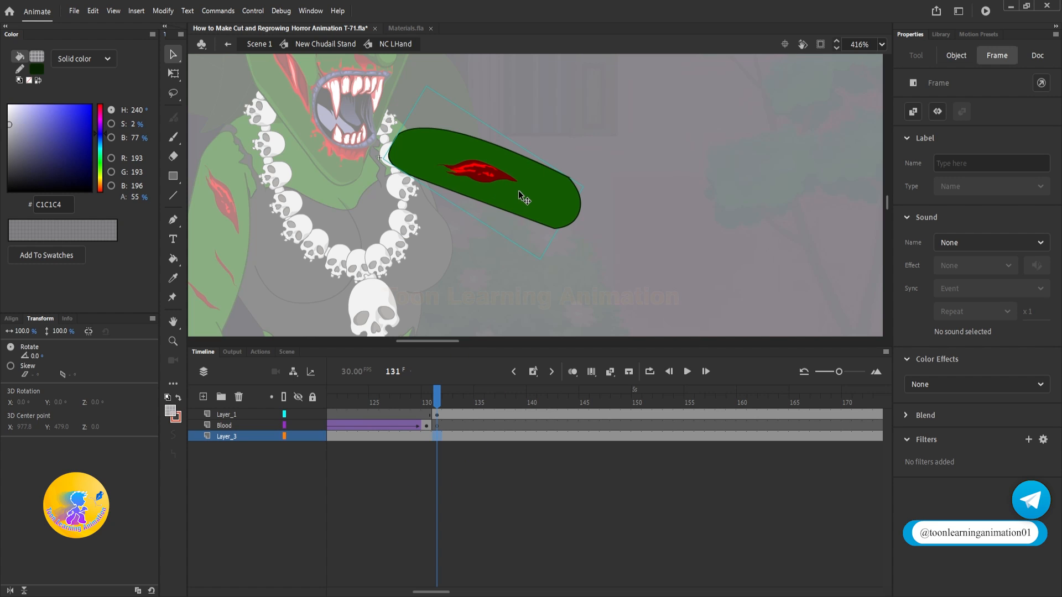
pyautogui.moveTo(436, 402)
pyautogui.mouseDown()
pyautogui.moveTo(419, 410)
pyautogui.moveTo(436, 418)
pyautogui.mouseUp()
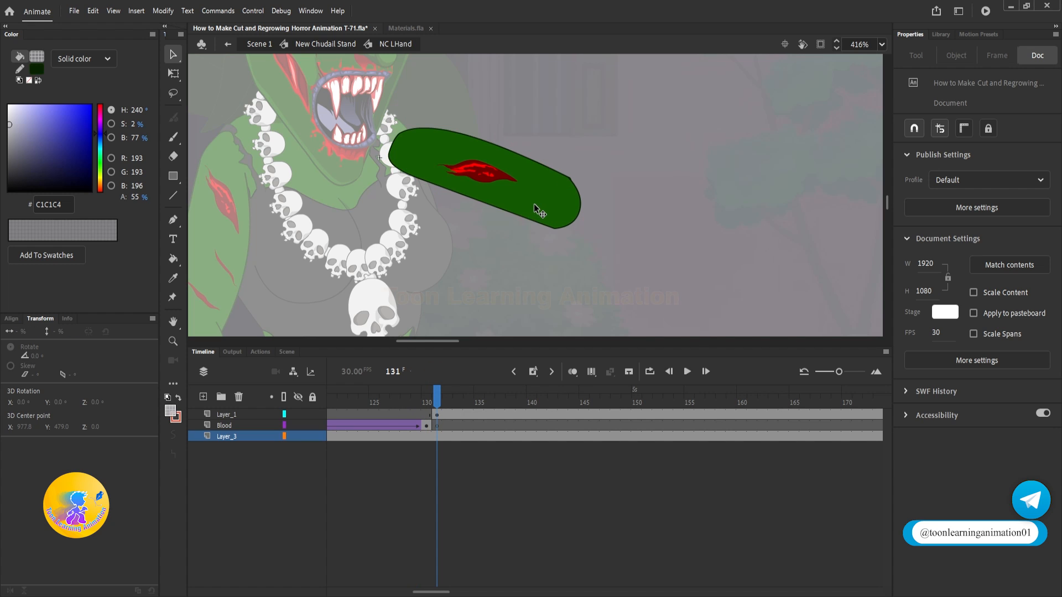
# Step: Lock the Blood layer and Layer_3, and move the rounded end's green fill clear of the stump, leaving its outline in place
pyautogui.click(548, 203)
pyautogui.scroll(3, 569, 201)
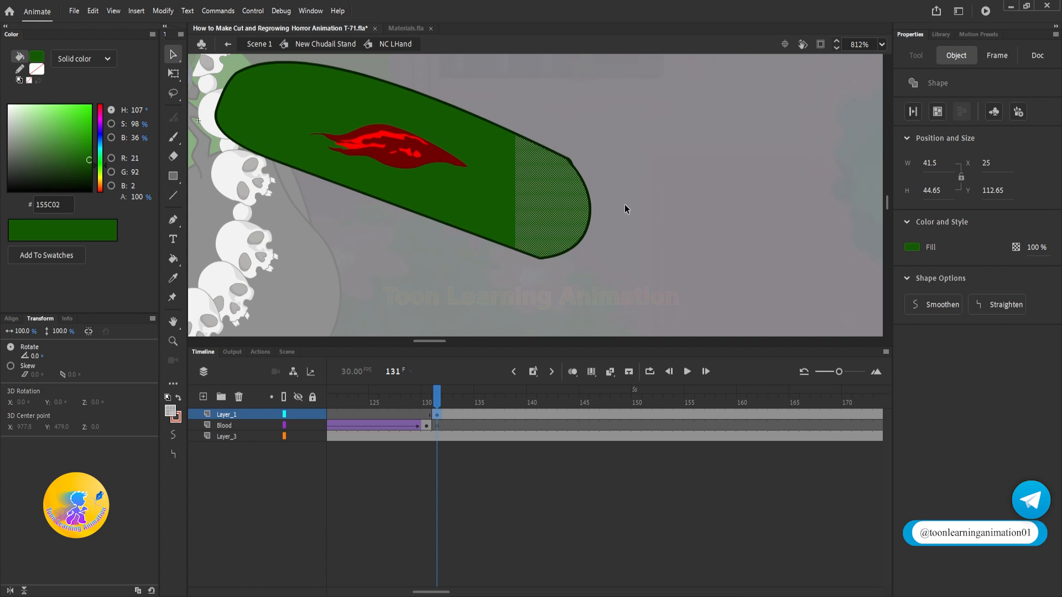
pyautogui.moveTo(312, 425); pyautogui.dragTo(313, 437)
pyautogui.moveTo(643, 219); pyautogui.dragTo(653, 228)
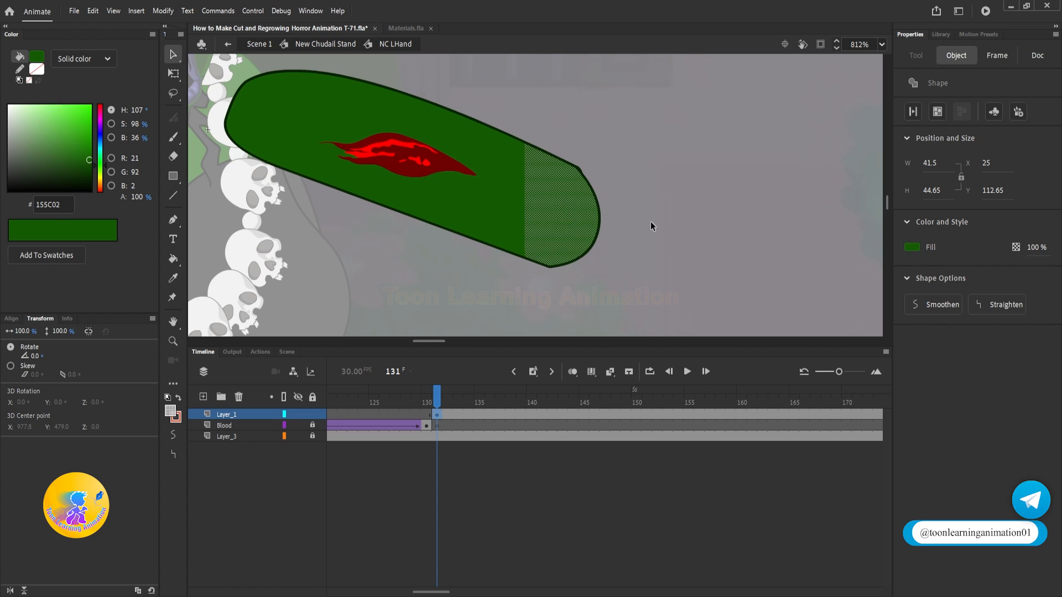
pyautogui.click(650, 222)
pyautogui.click(545, 230)
pyautogui.moveTo(544, 230); pyautogui.dragTo(750, 165)
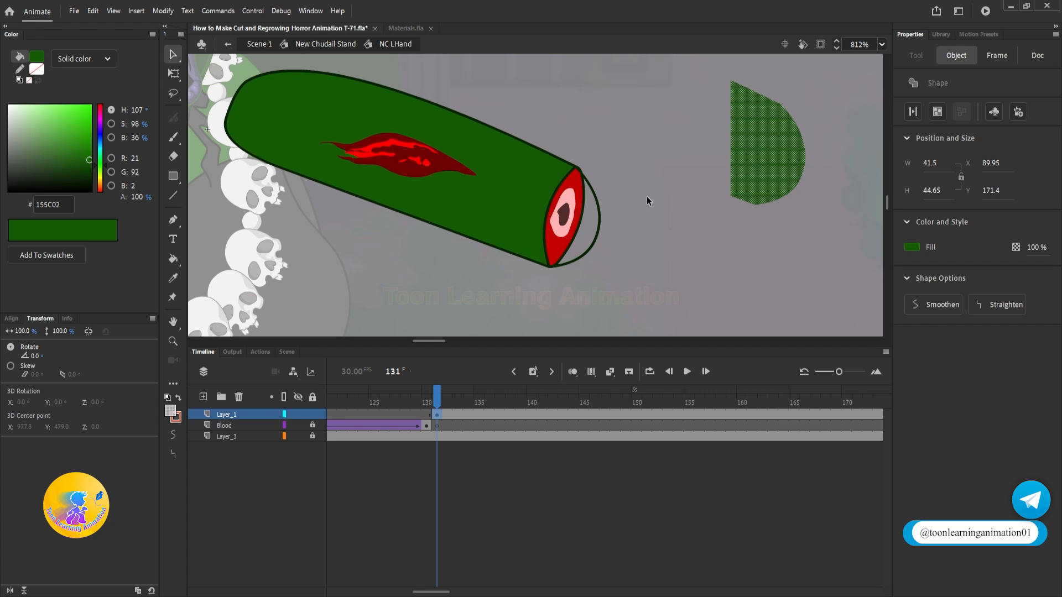
# Step: Try to bend the rounded end's outline arc inward toward the stump's cut face
pyautogui.scroll(4, 587, 174)
pyautogui.click(583, 192)
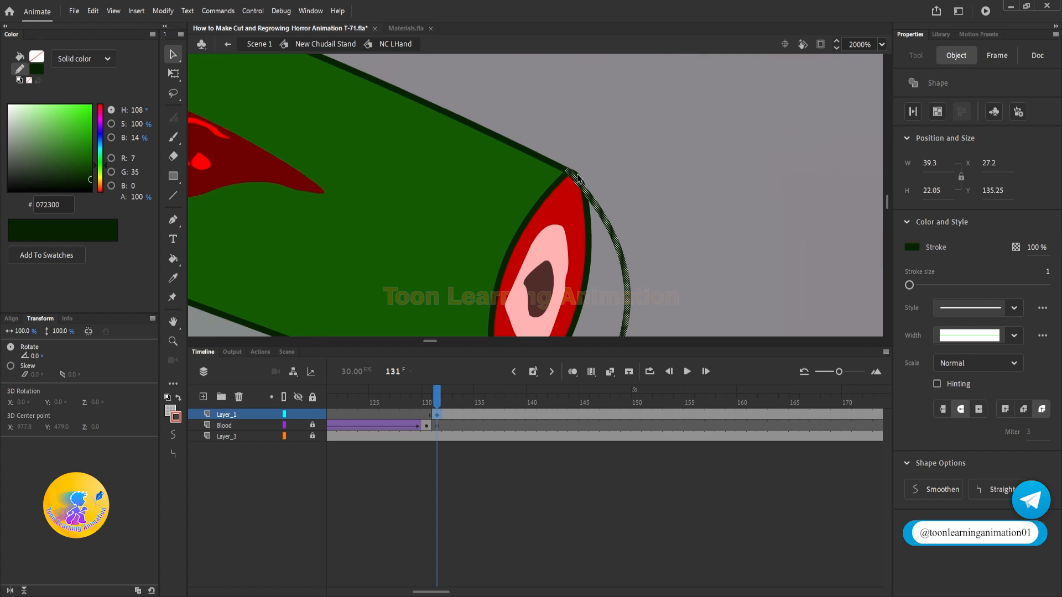
pyautogui.scroll(-3, 554, 167)
pyautogui.keyDown('shift'); pyautogui.click(503, 140); pyautogui.keyUp('shift')
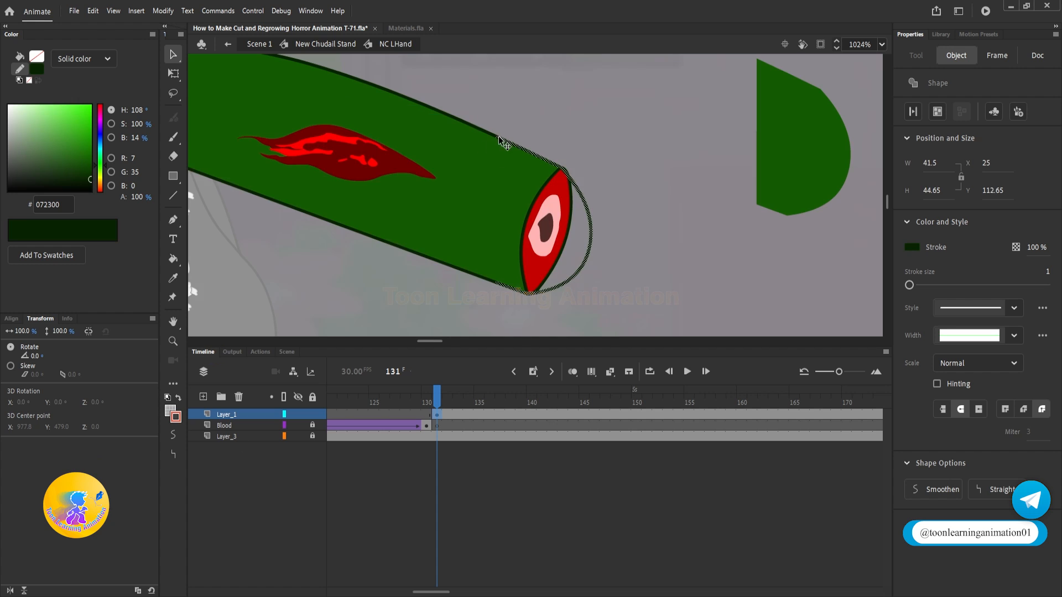
pyautogui.scroll(1, 526, 141)
pyautogui.scroll(1, 526, 145)
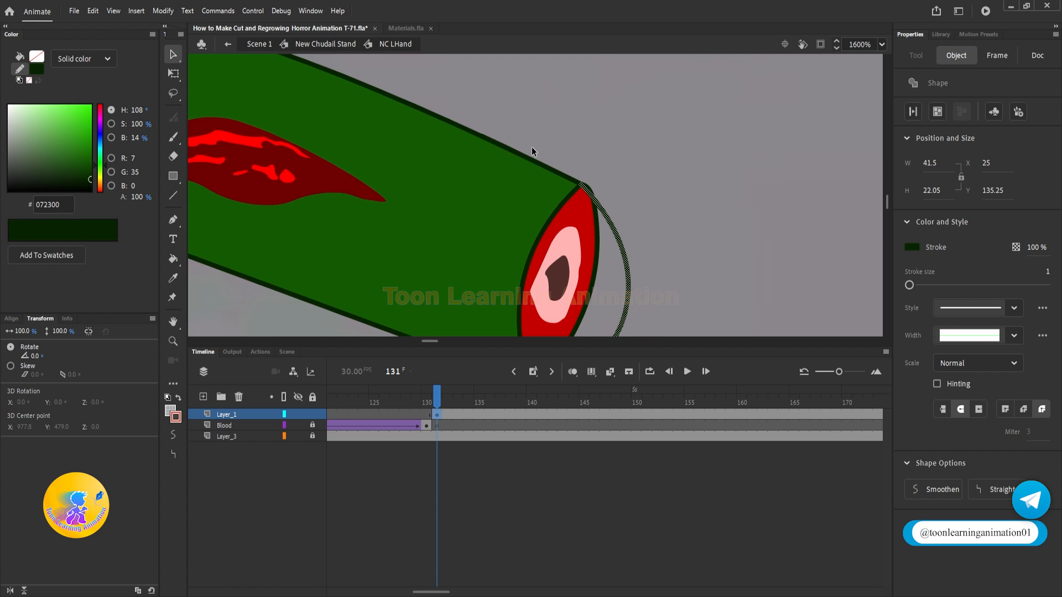
pyautogui.click(533, 160)
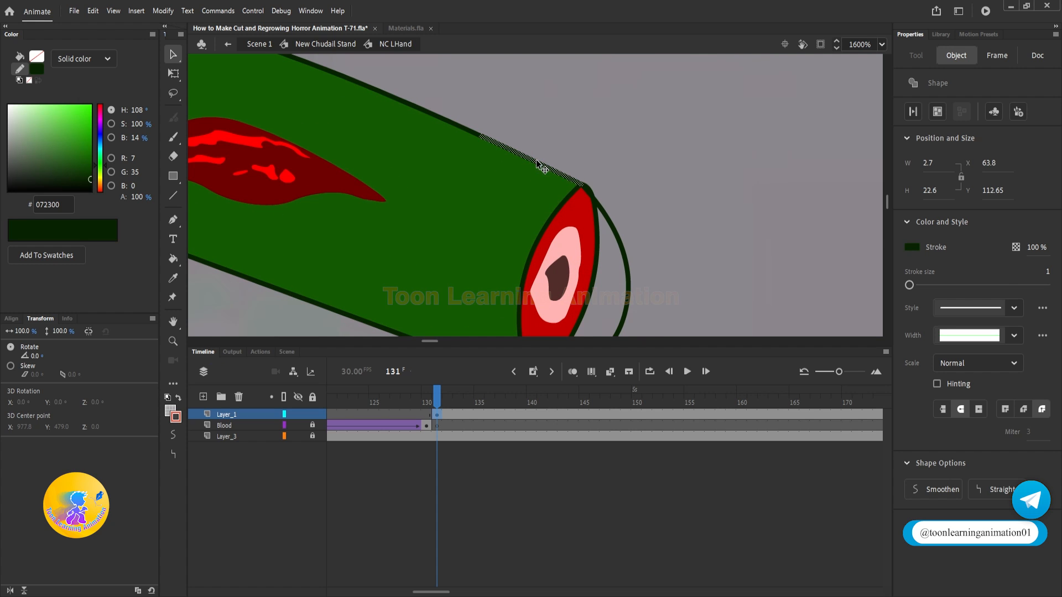
pyautogui.scroll(-3, 597, 165)
pyautogui.moveTo(612, 234)
pyautogui.mouseDown()
pyautogui.moveTo(594, 233)
pyautogui.moveTo(659, 237)
pyautogui.moveTo(593, 232)
pyautogui.moveTo(678, 242)
pyautogui.moveTo(602, 235)
pyautogui.mouseUp()
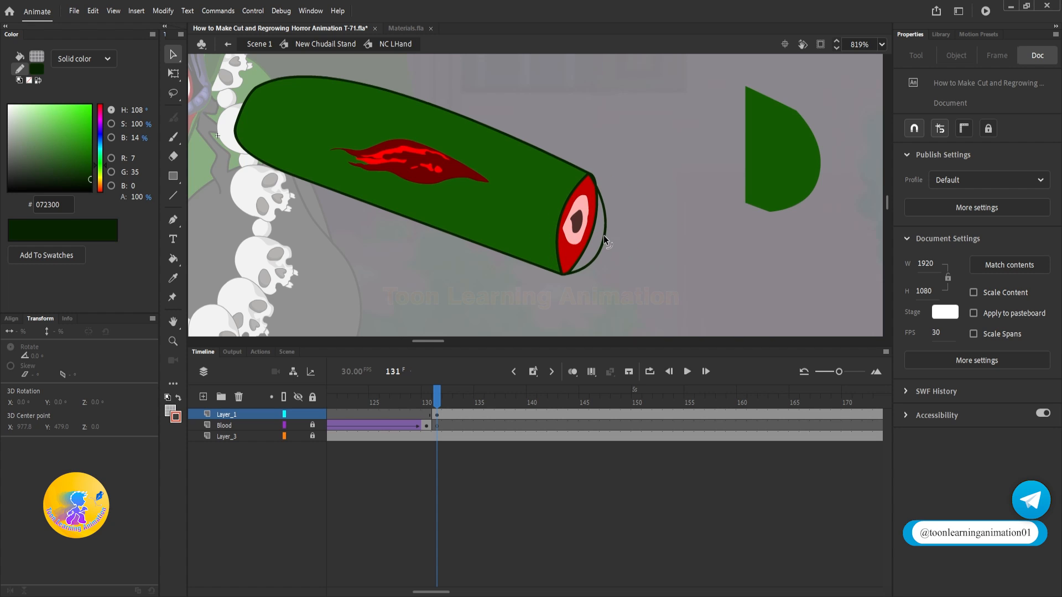
# Step: Draw a straight line across the cut face between the ends of the outline arc and color it dark green #072300
pyautogui.scroll(2, 603, 235)
pyautogui.click(173, 196)
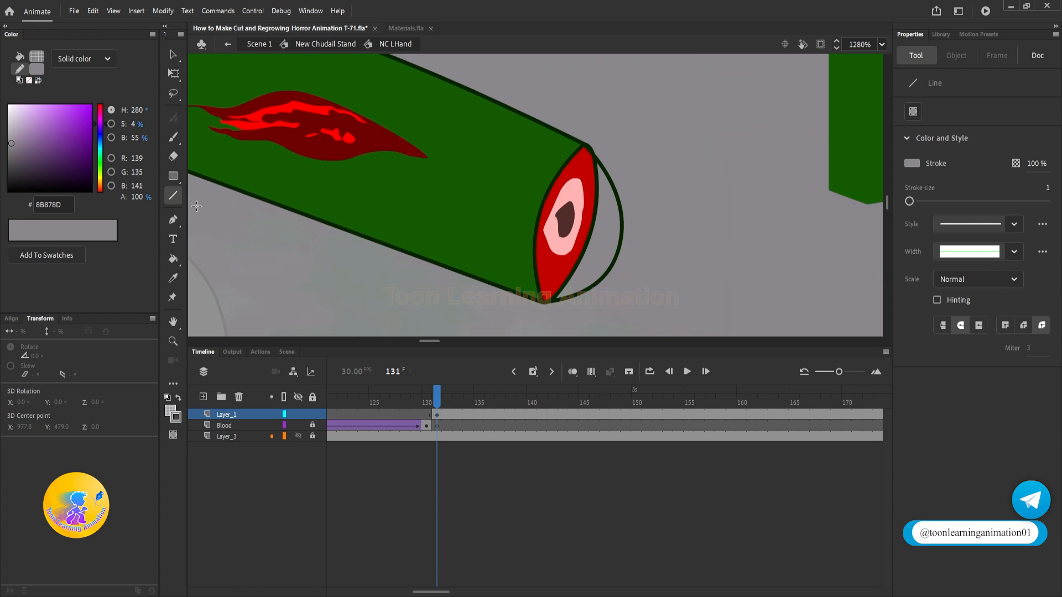
pyautogui.moveTo(583, 145); pyautogui.dragTo(544, 302)
pyautogui.keyDown('ctrl'); pyautogui.click(553, 261); pyautogui.keyUp('ctrl')
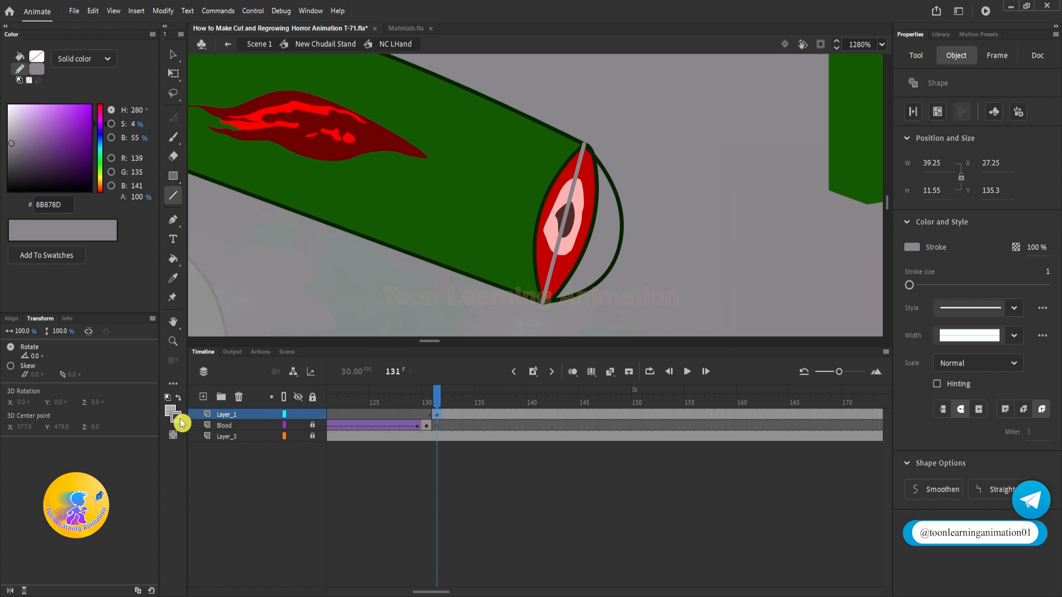
pyautogui.click(176, 417)
pyautogui.click(625, 229)
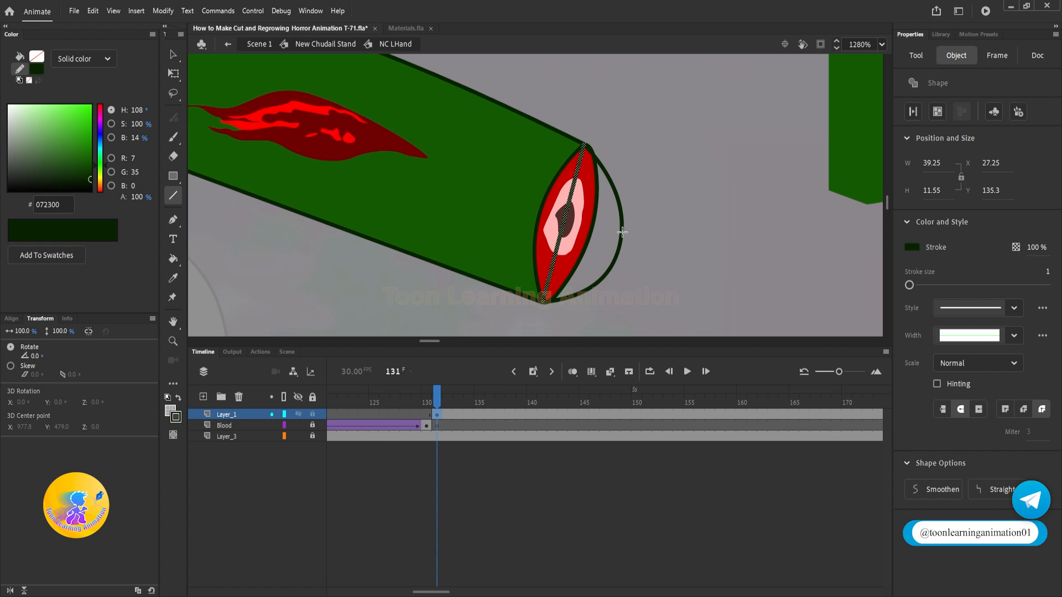
# Step: Curve the line back past the cut face's inner rim and fill the enclosed area with green #155C02
pyautogui.press('v')
pyautogui.click(662, 258)
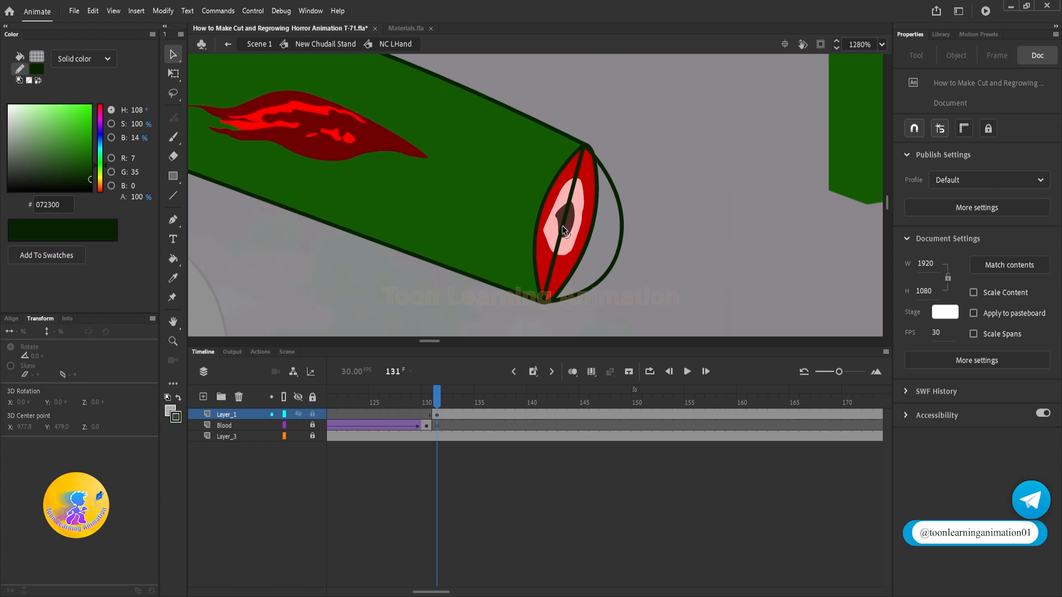
pyautogui.moveTo(562, 225); pyautogui.dragTo(530, 213)
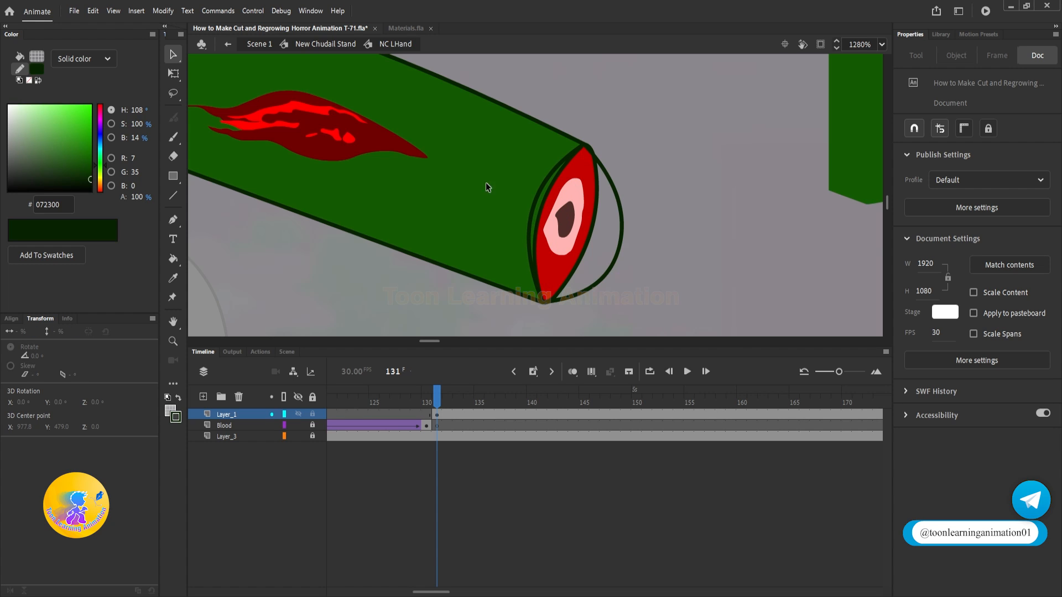
pyautogui.click(173, 258)
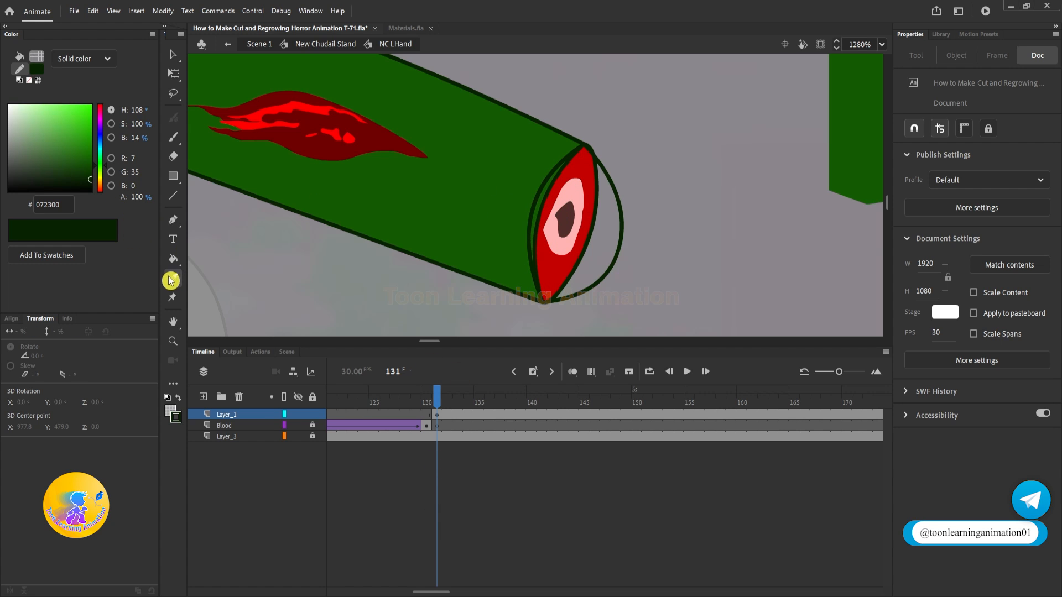
pyautogui.click(580, 218)
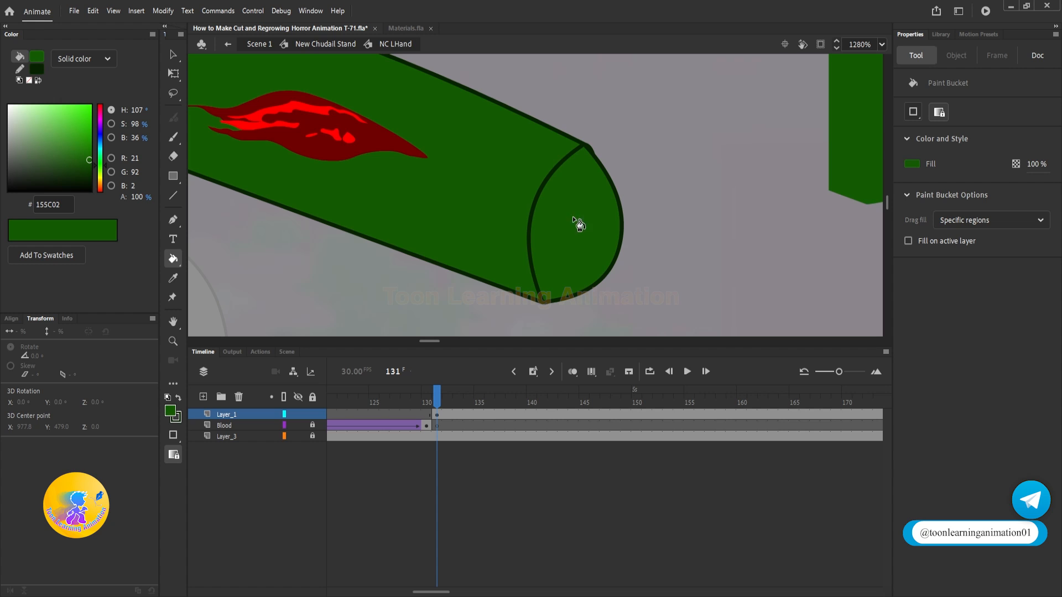
# Step: Delete the spare green fill piece beside the arm and the curved dividing line across the arm
pyautogui.press('v')
pyautogui.click(867, 98)
pyautogui.click(815, 108)
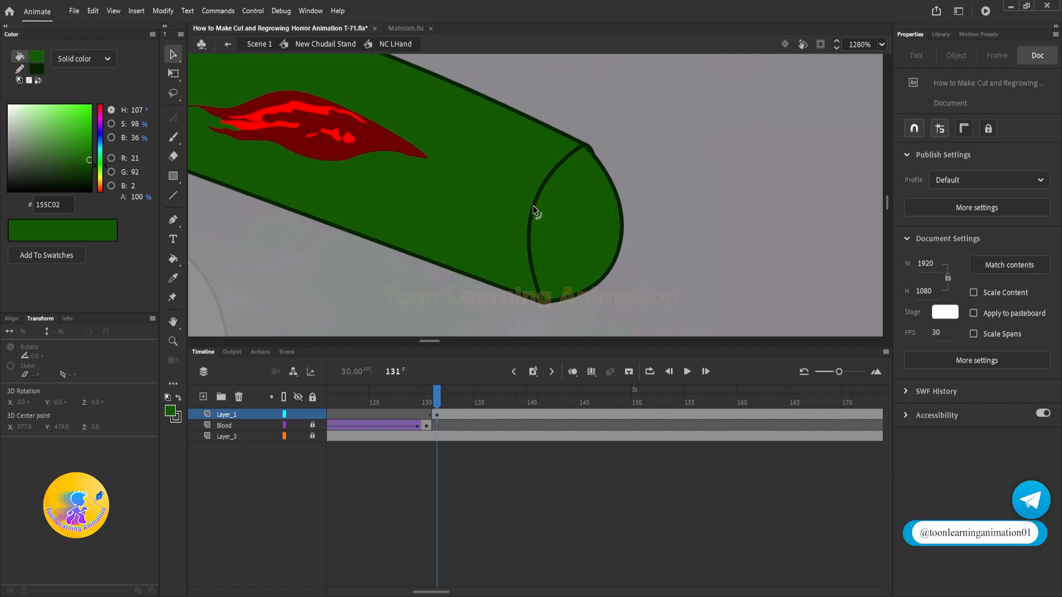
pyautogui.click(533, 206)
pyautogui.press('Delete')
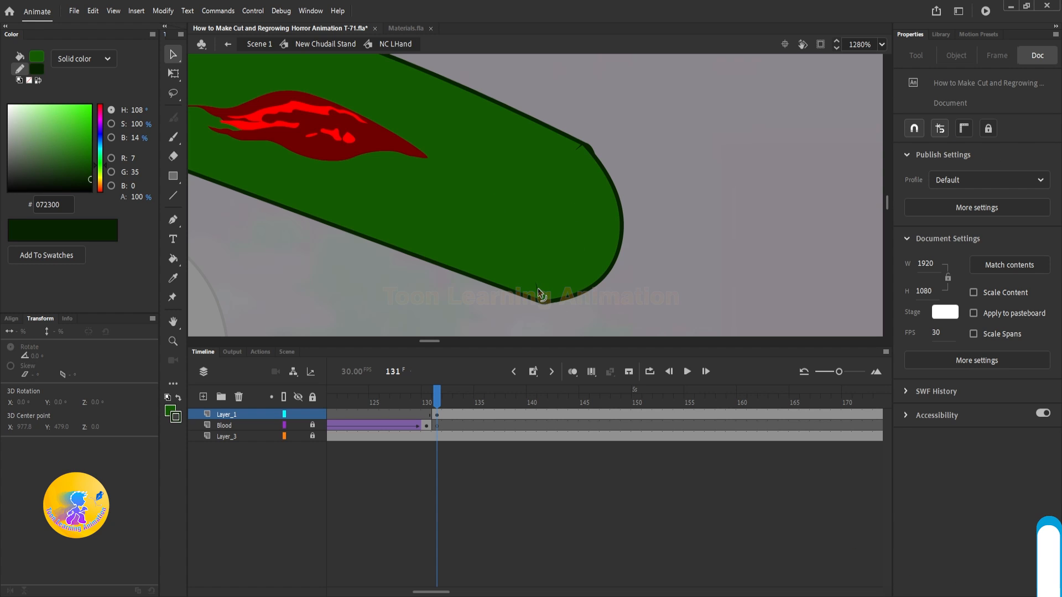
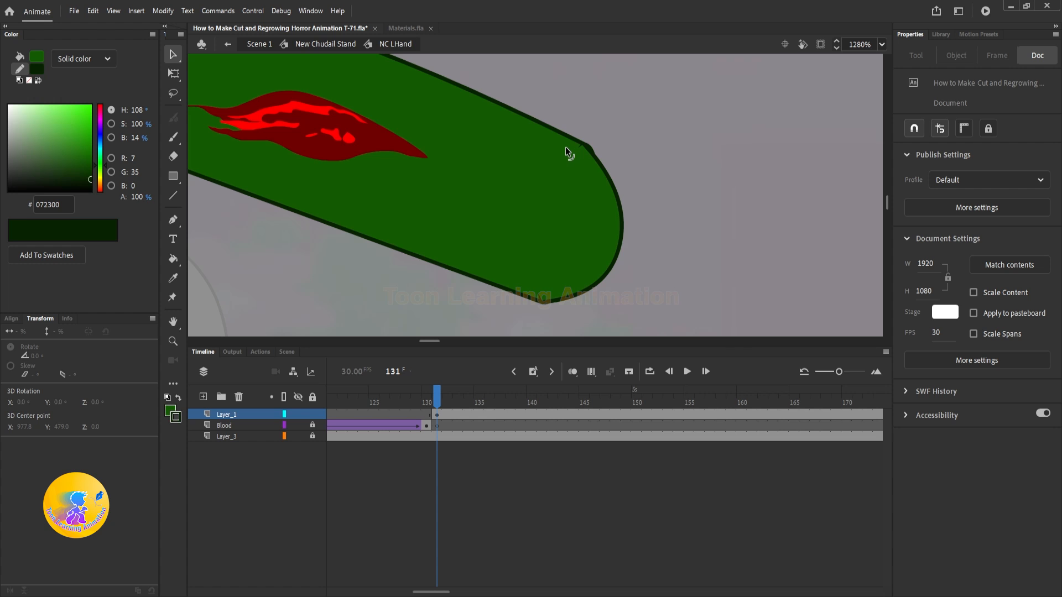
# Step: Add a Layer_1 keyframe at frame 137 and reshape the rounded cap at frame 131 to lie along the cut face's inner rim
pyautogui.click(503, 414)
pyautogui.press('F6')
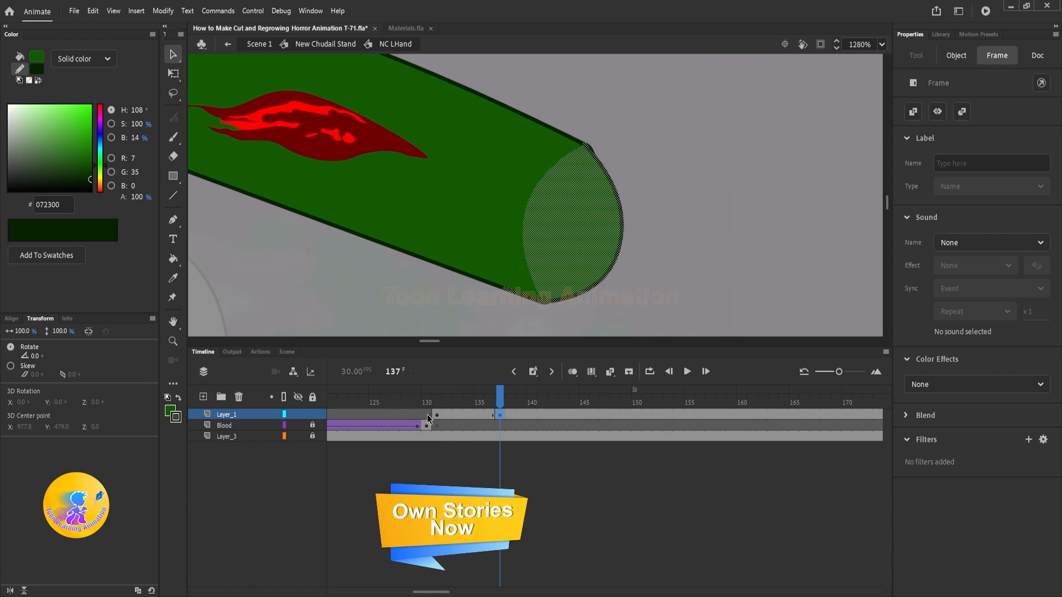
pyautogui.click(436, 413)
pyautogui.click(173, 73)
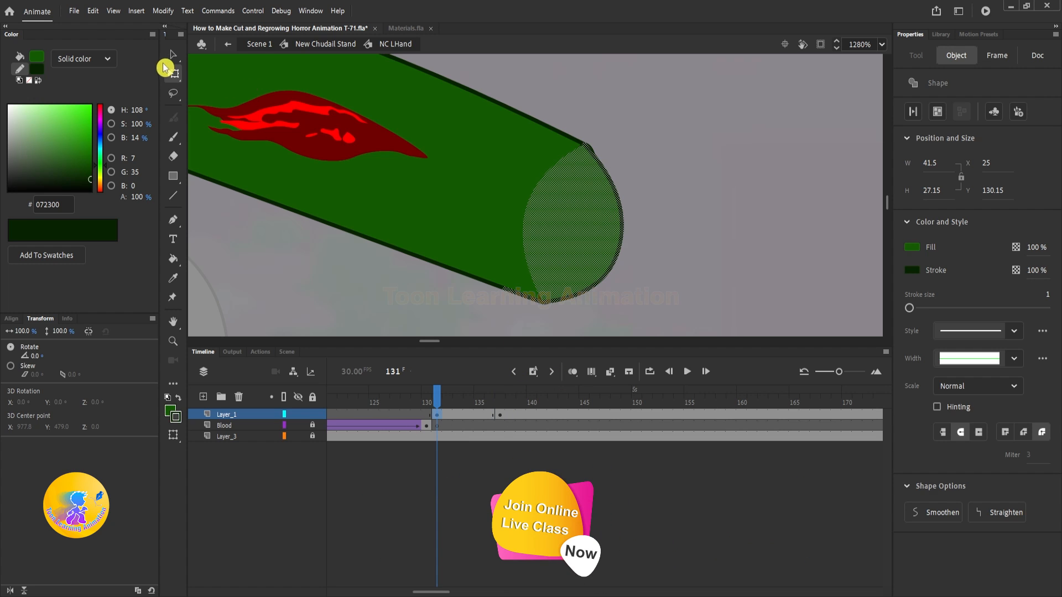
pyautogui.moveTo(614, 260); pyautogui.dragTo(569, 232)
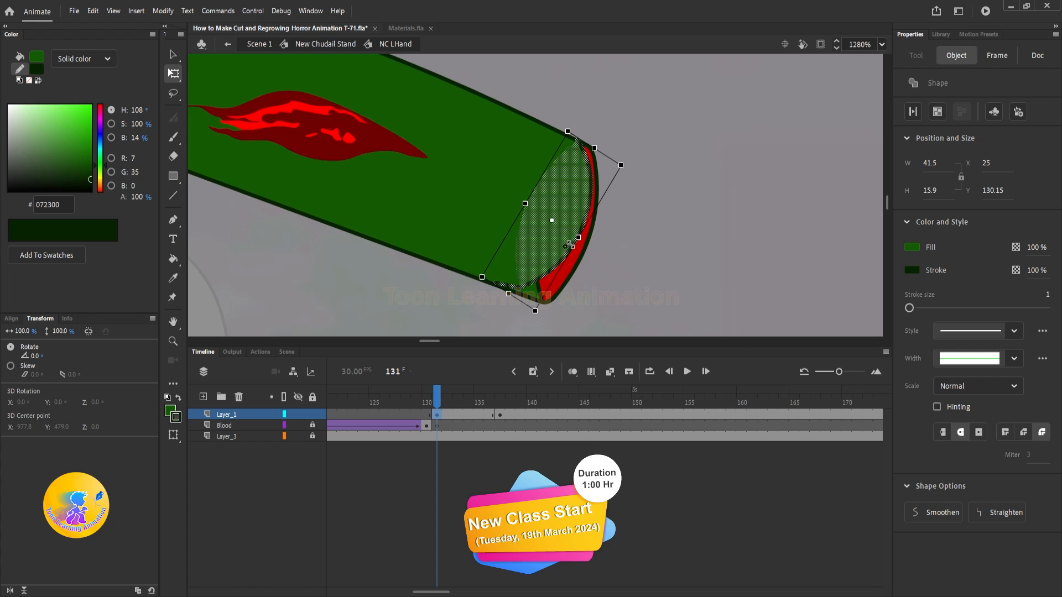
pyautogui.press('v')
pyautogui.click(626, 254)
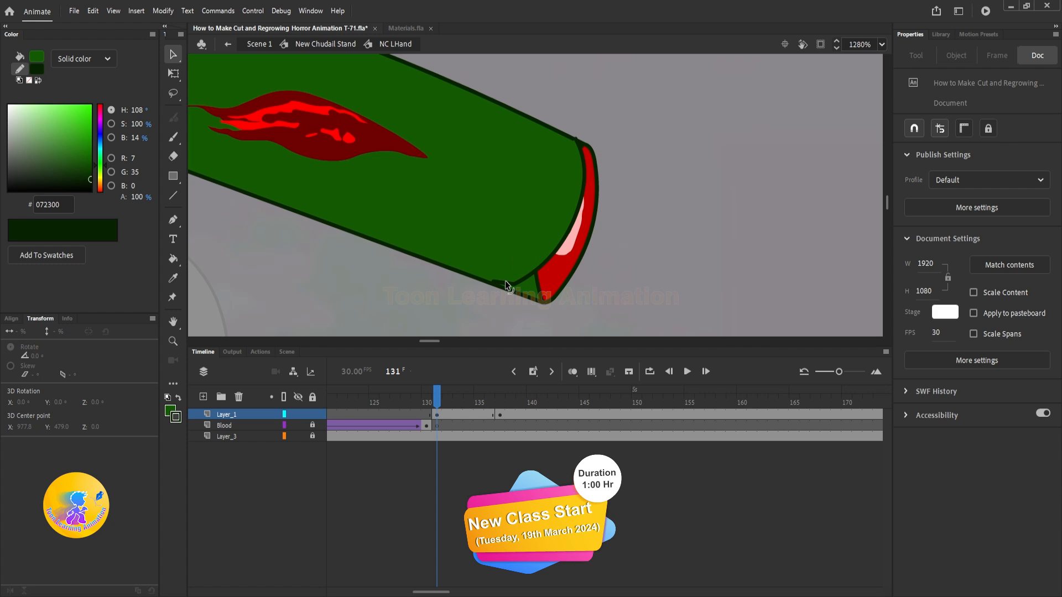
pyautogui.moveTo(517, 284); pyautogui.dragTo(543, 307)
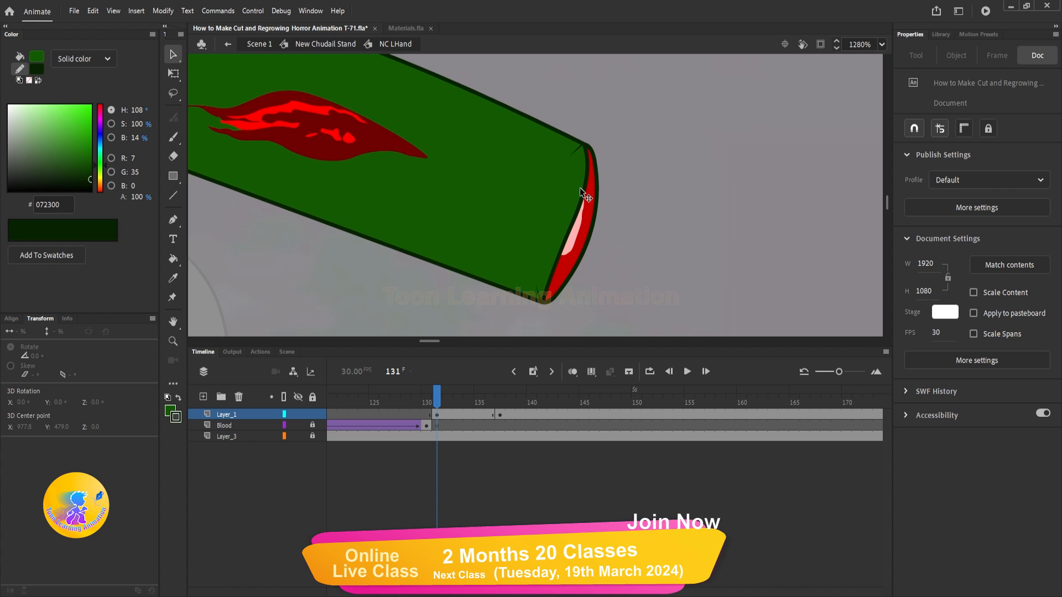
pyautogui.moveTo(579, 198); pyautogui.dragTo(553, 210)
# Step: Create a shape tween on Layer_1 between frames 131 and 137 and scrub through it
pyautogui.click(499, 413)
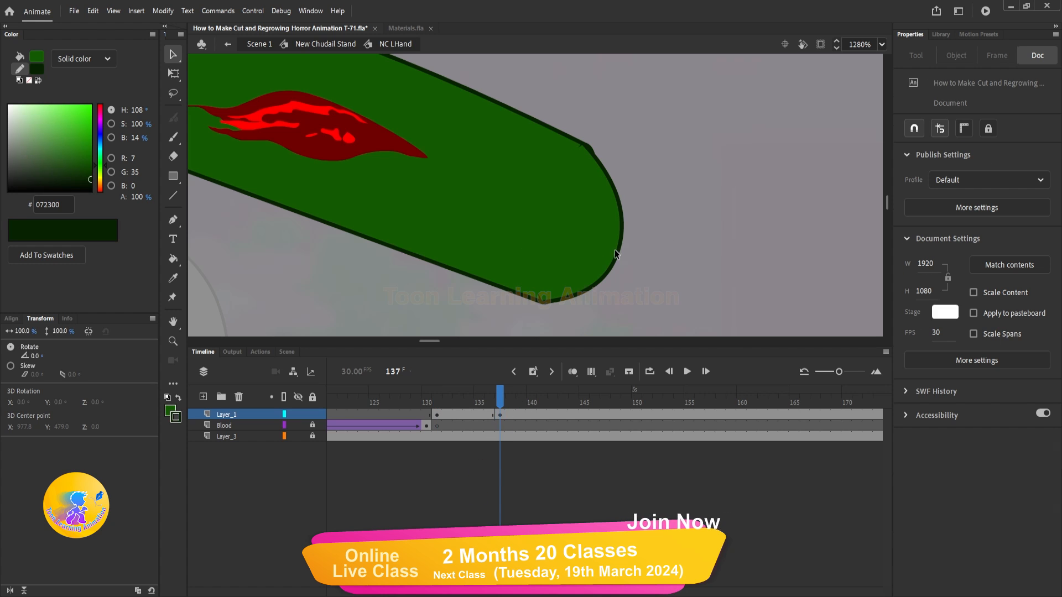
pyautogui.rightClick(479, 414)
pyautogui.click(519, 97)
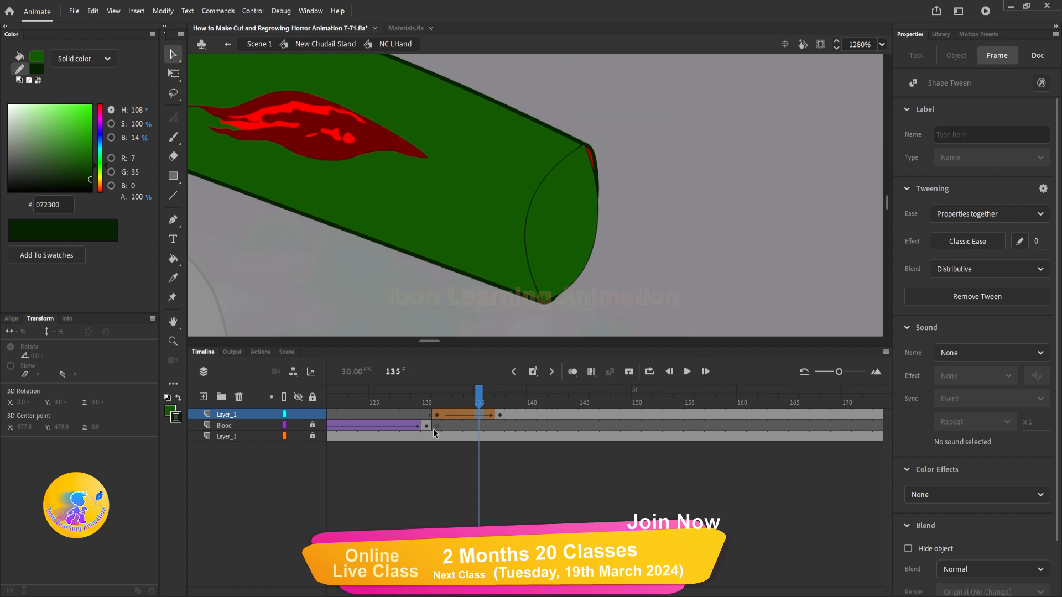
pyautogui.moveTo(434, 402); pyautogui.dragTo(501, 410)
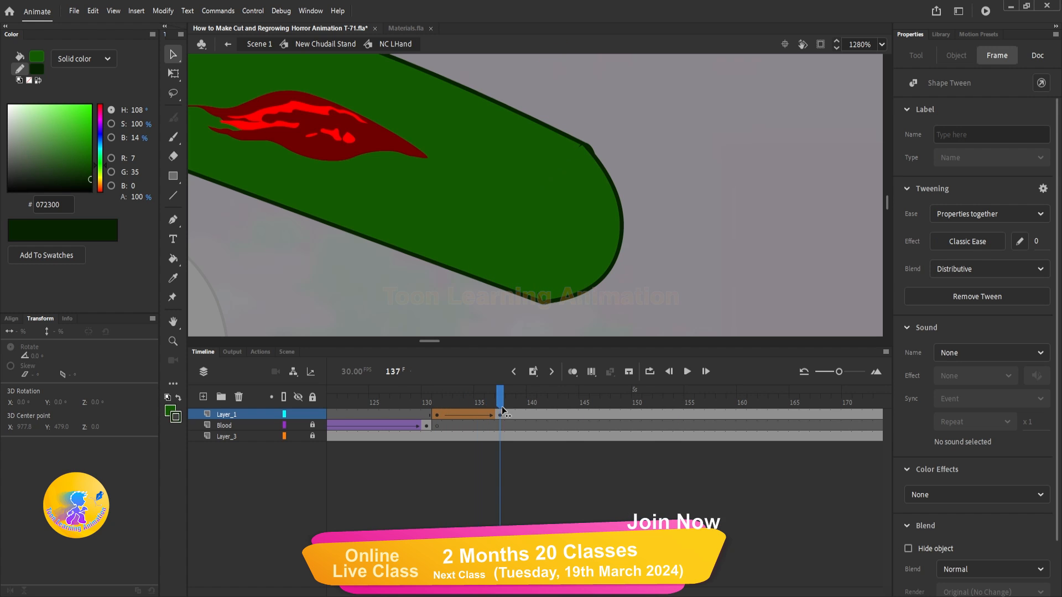
# Step: Insert a keyframe on Layer_3 at frame 138, just after the Layer_1 shape tween ends
pyautogui.click(510, 415)
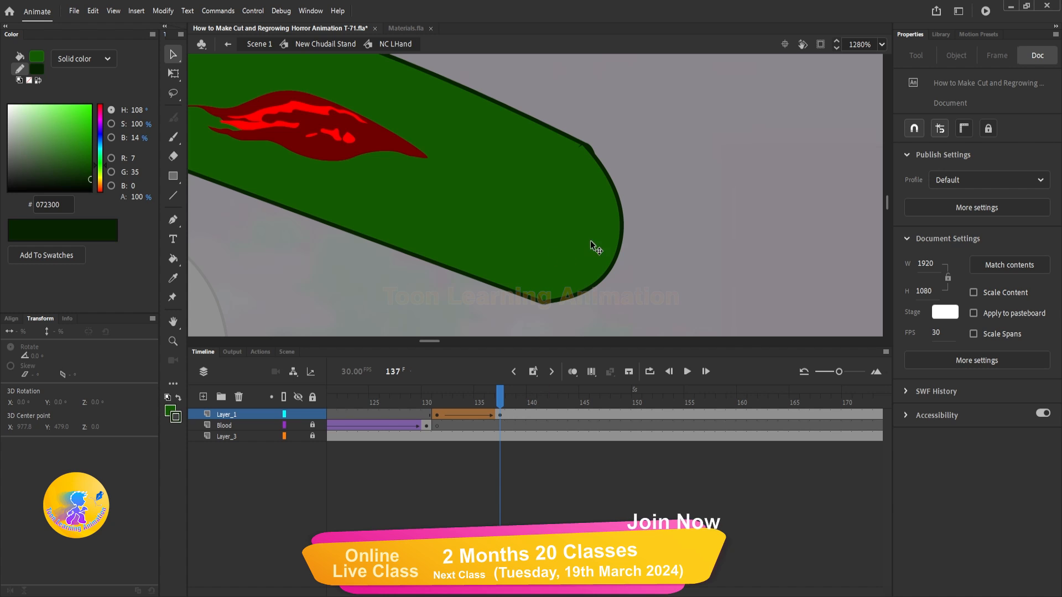
pyautogui.click(605, 244)
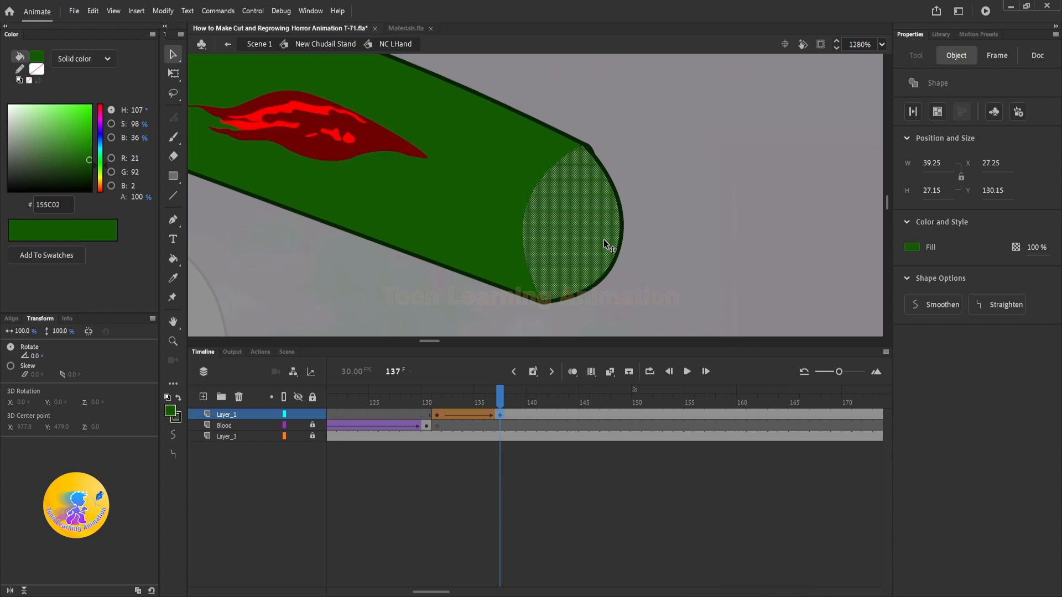
pyautogui.click(509, 436)
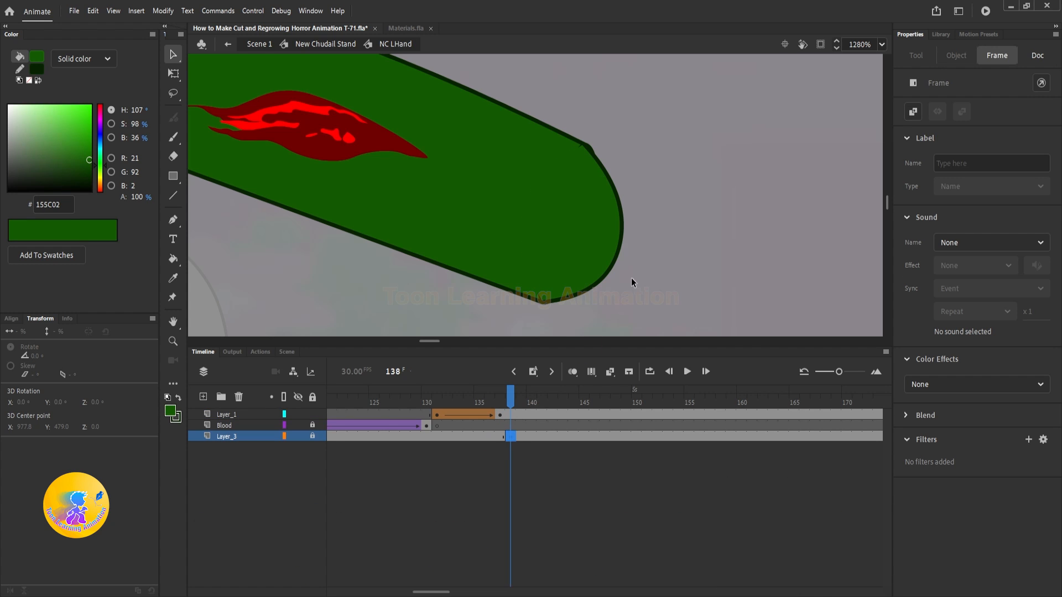
pyautogui.press('F7')
# Step: Delete the dark outline stroke from the tweened cap on Layer_1 at frames 131 and 137
pyautogui.moveTo(434, 401)
pyautogui.mouseDown()
pyautogui.moveTo(493, 409)
pyautogui.moveTo(434, 411)
pyautogui.mouseUp()
pyautogui.click(670, 259)
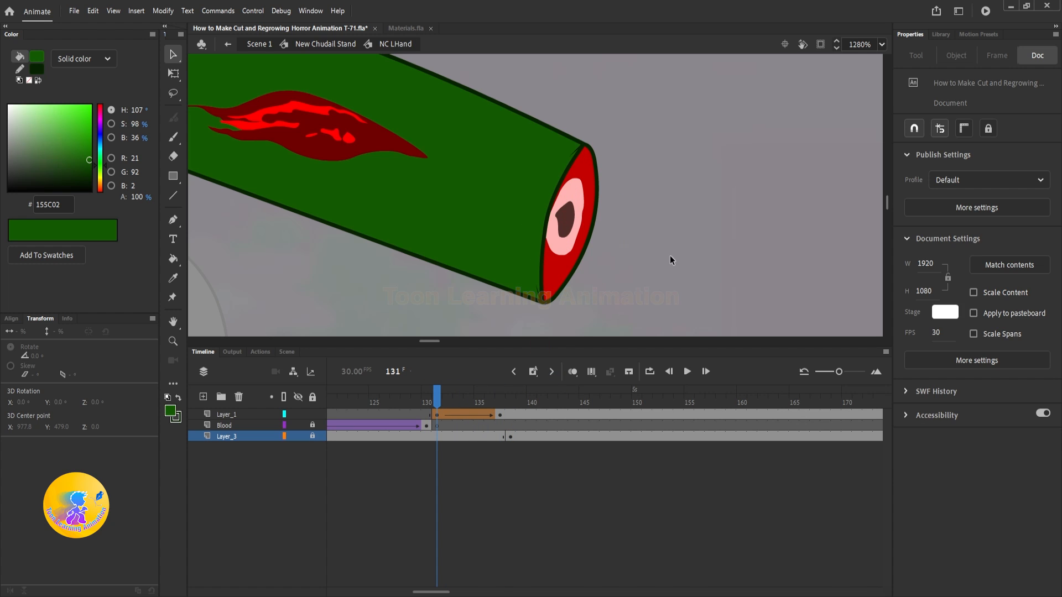
pyautogui.click(549, 202)
pyautogui.press('Delete')
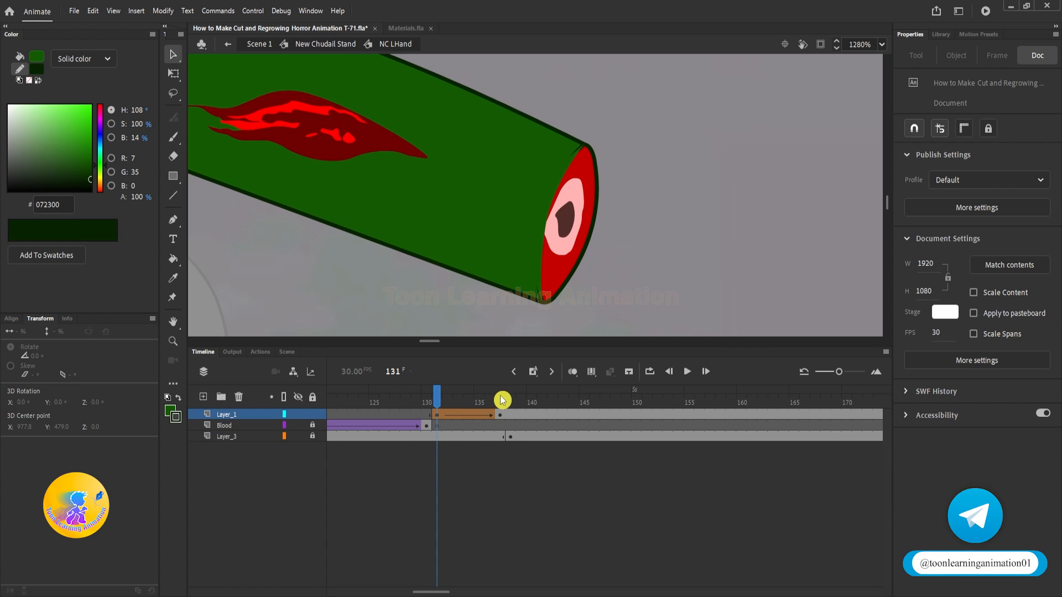
pyautogui.click(501, 401)
pyautogui.press('Delete')
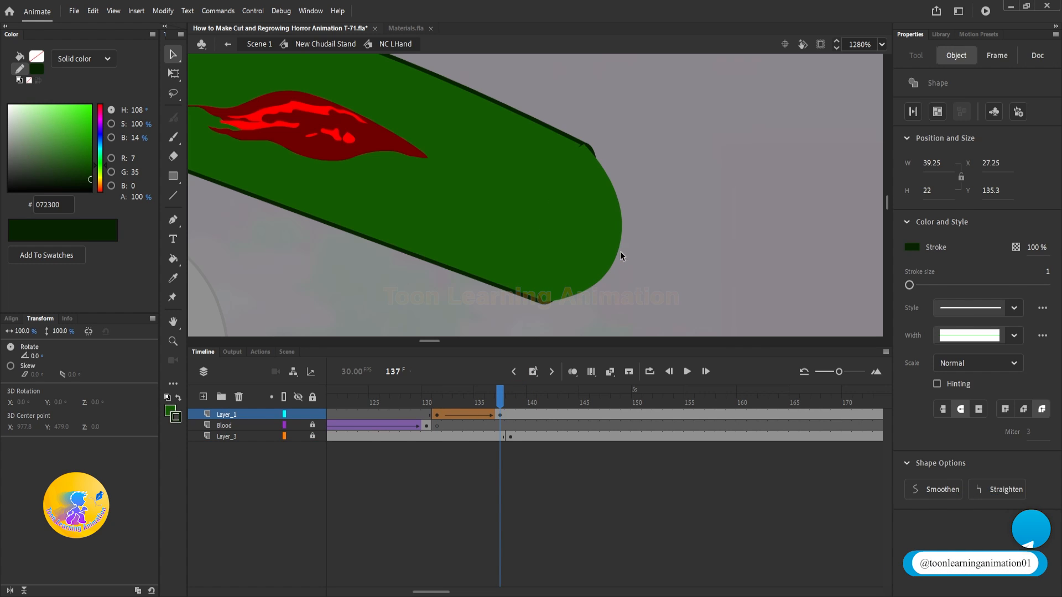
# Step: Insert a blank keyframe on Layer_1 at frame 138 to end the cap fill there
pyautogui.click(503, 415)
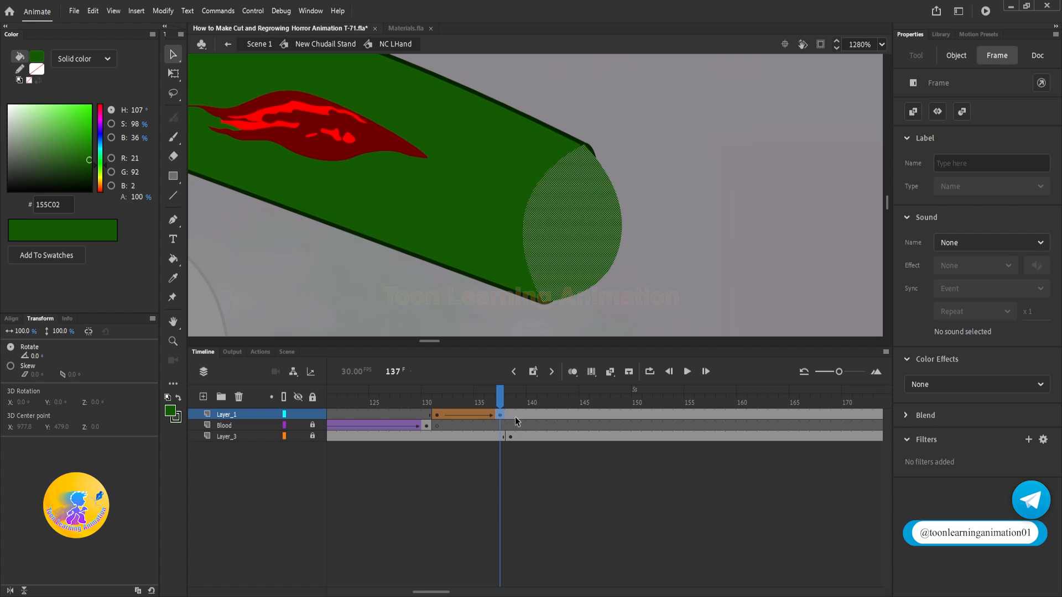
pyautogui.click(509, 414)
pyautogui.press('F7')
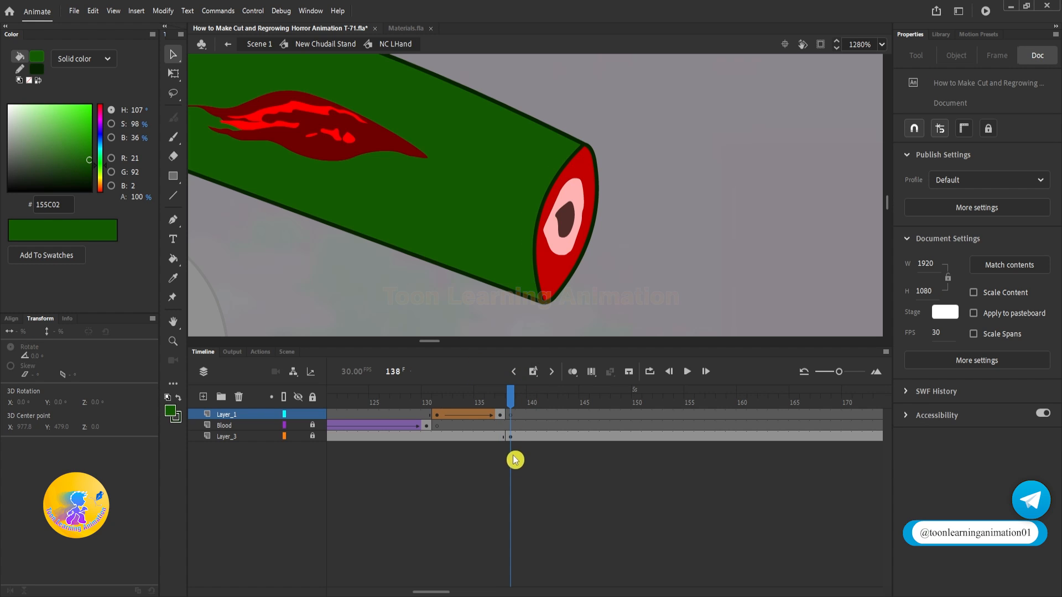
# Step: Replace the cut arm on Layer_3 at frame 138 with the intact rounded arm from Layer_1 frame 1, pasted in place
pyautogui.click(509, 437)
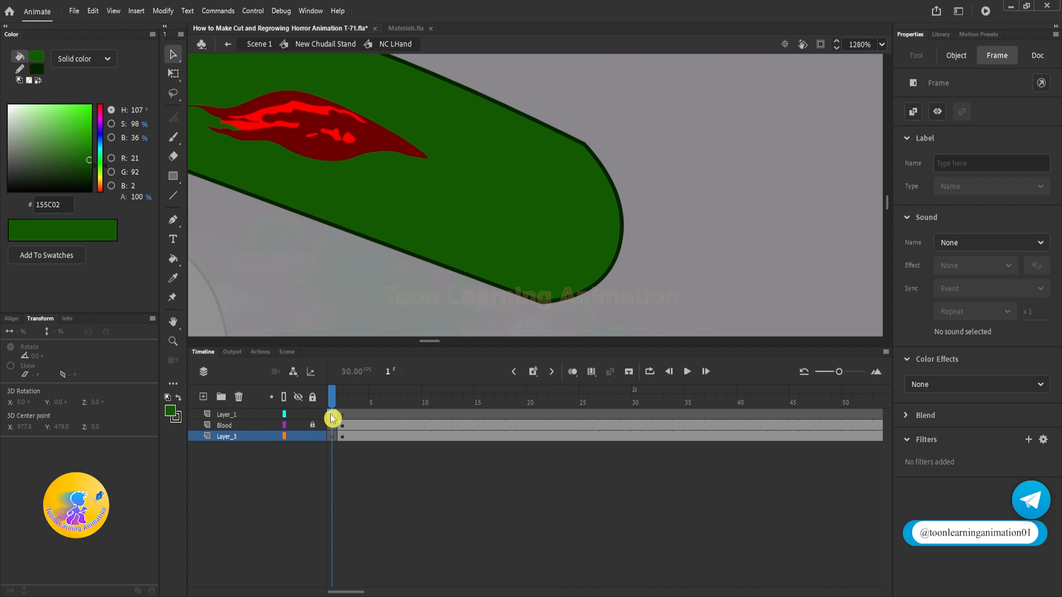
pyautogui.click(493, 180)
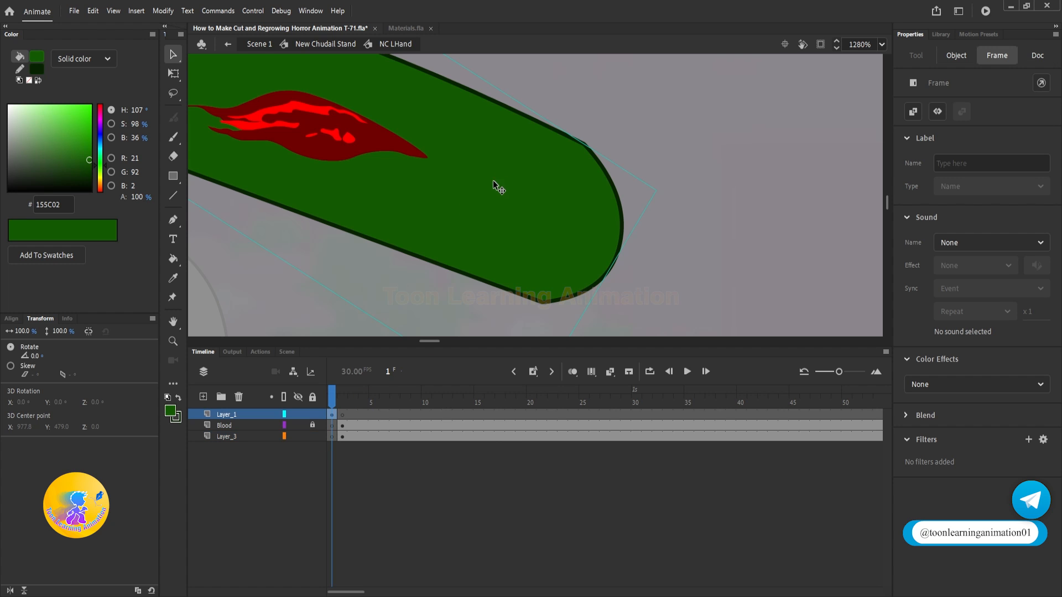
pyautogui.moveTo(567, 405); pyautogui.dragTo(508, 431)
pyautogui.click(509, 436)
pyautogui.press('F7')
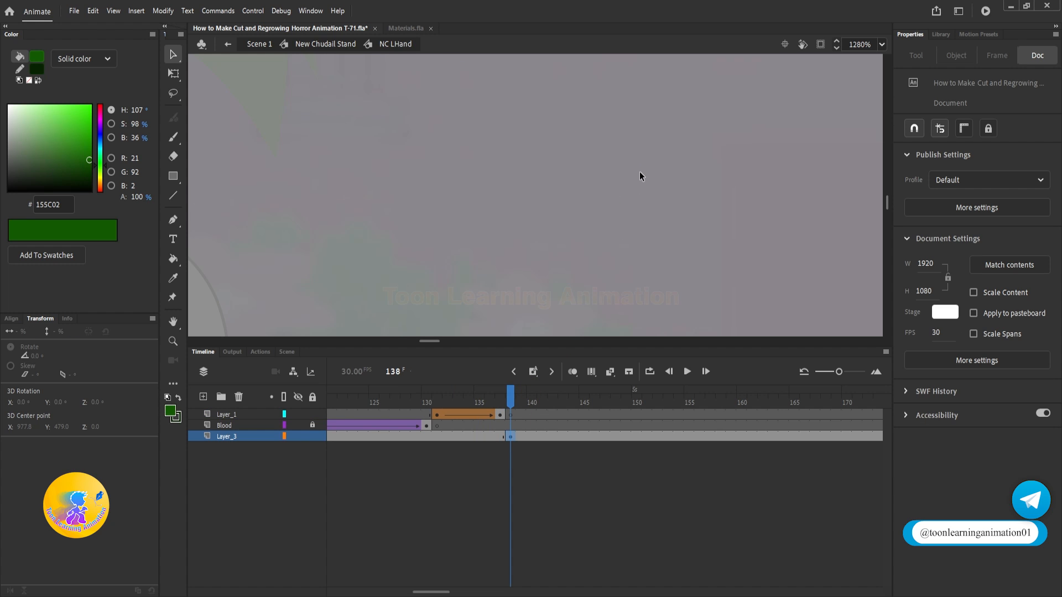
pyautogui.hotkey('ctrl', 'shift', 'v')
# Step: Play back the arm symbol's timeline to review the bleeding fade-out and the closing of the stump
pyautogui.moveTo(510, 393); pyautogui.dragTo(541, 402)
pyautogui.click(742, 28)
pyautogui.scroll(-4, 530, 281)
pyautogui.moveTo(471, 397); pyautogui.dragTo(331, 398)
pyautogui.press('Return')
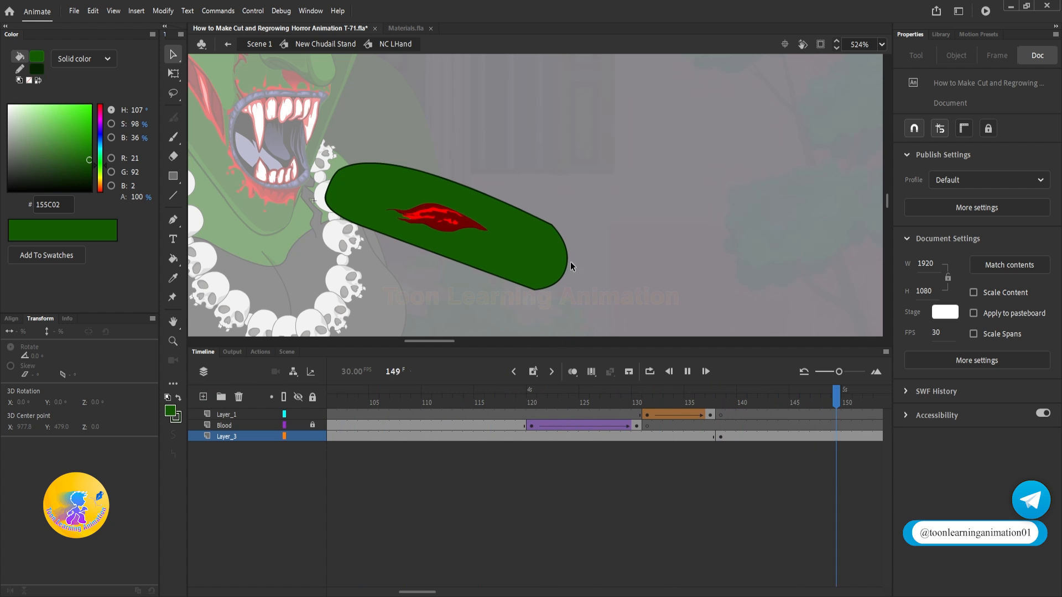
pyautogui.press('Return')
pyautogui.moveTo(461, 396); pyautogui.dragTo(208, 395)
pyautogui.press('Return')
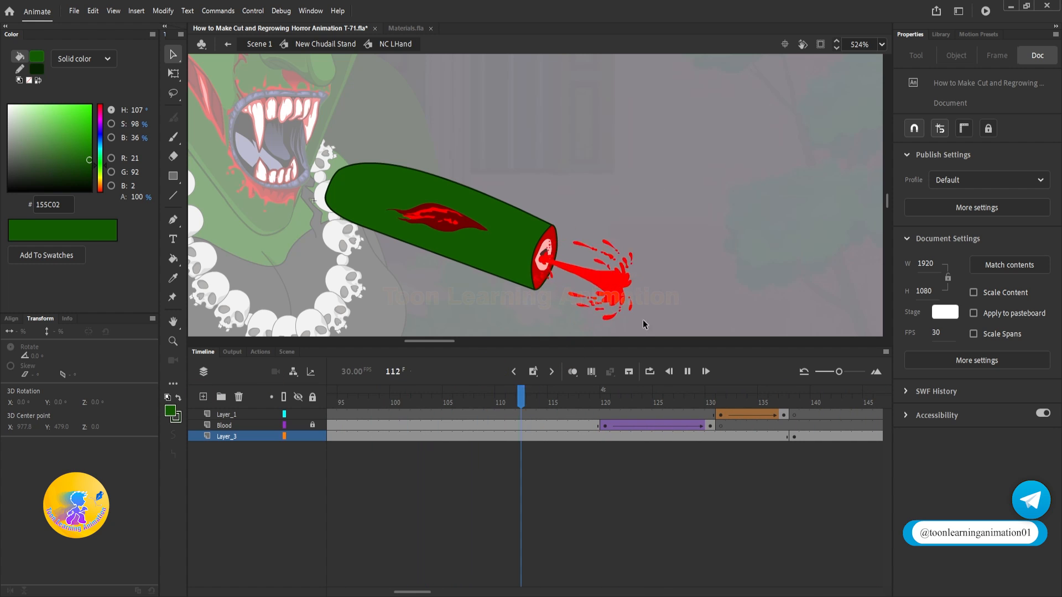
pyautogui.press('Return')
# Step: Insert three frames across all layers before the cap's shape tween, keeping the Blood layer blank from frame 131
pyautogui.moveTo(376, 400); pyautogui.dragTo(532, 426)
pyautogui.press('F5')
pyautogui.press('F5')
pyautogui.press('F5')
pyautogui.click(528, 426)
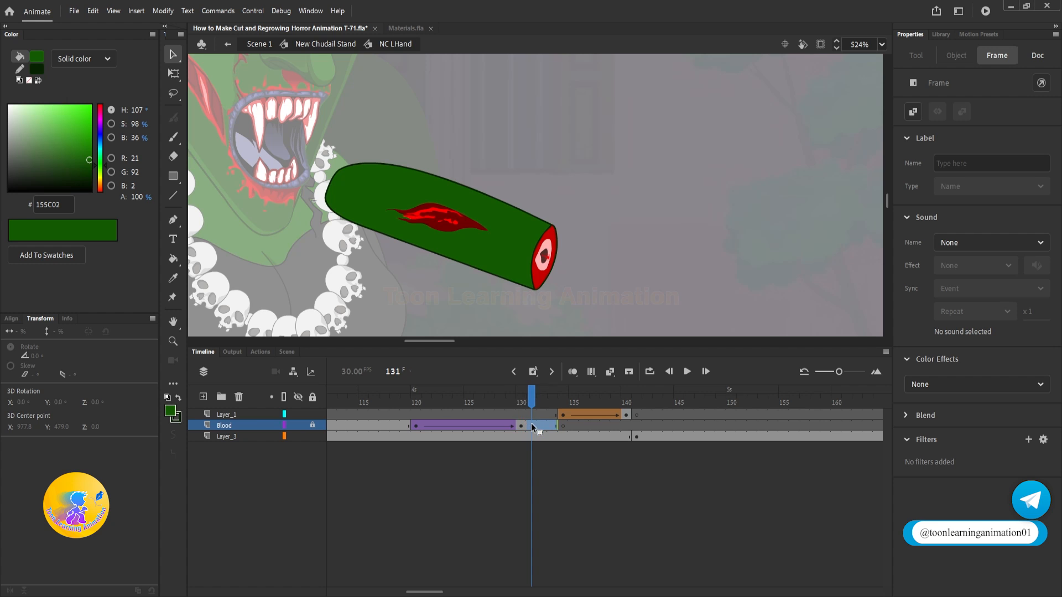
# Step: Play back the retimed stump closing inside the arm symbol and within the New Chudall Stand symbol
pyautogui.press('Return')
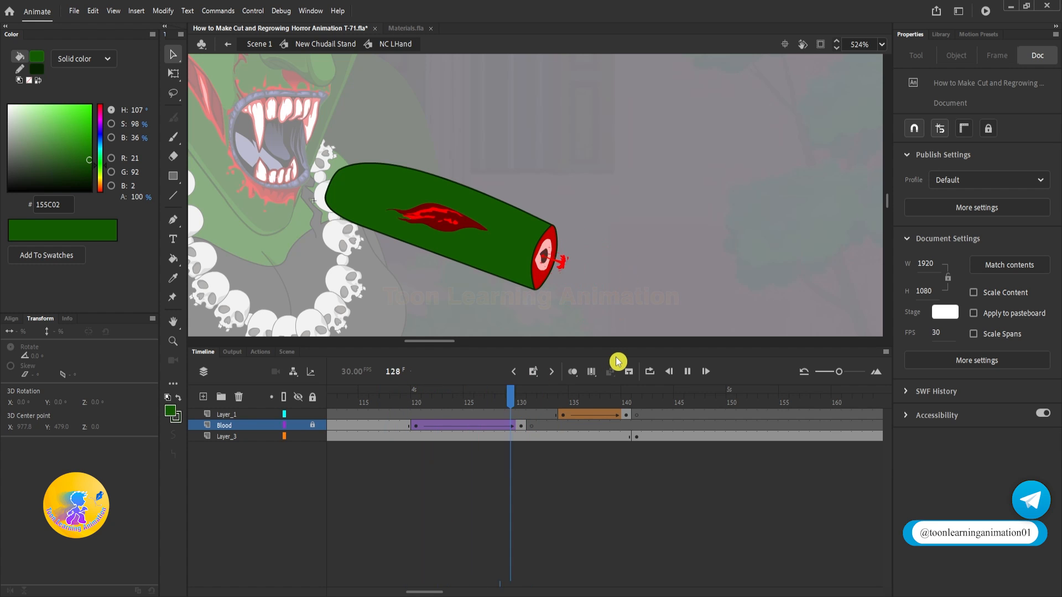
pyautogui.moveTo(535, 391); pyautogui.dragTo(374, 402)
pyautogui.press('Return')
pyautogui.press('Return')
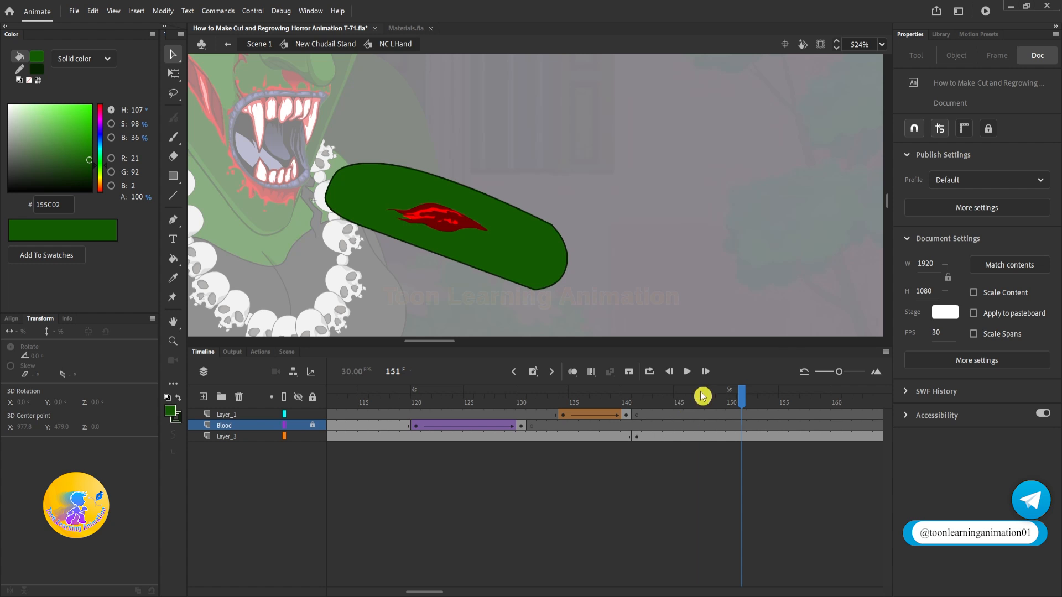
pyautogui.moveTo(702, 396); pyautogui.dragTo(1060, 412)
pyautogui.doubleClick(700, 280)
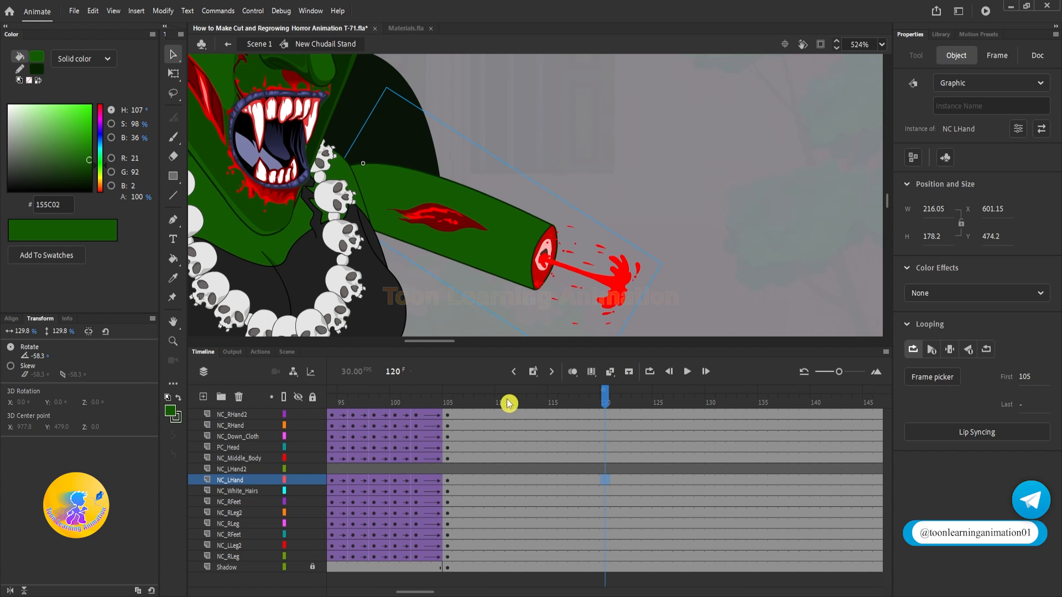
pyautogui.moveTo(507, 404); pyautogui.dragTo(417, 403)
pyautogui.press('Return')
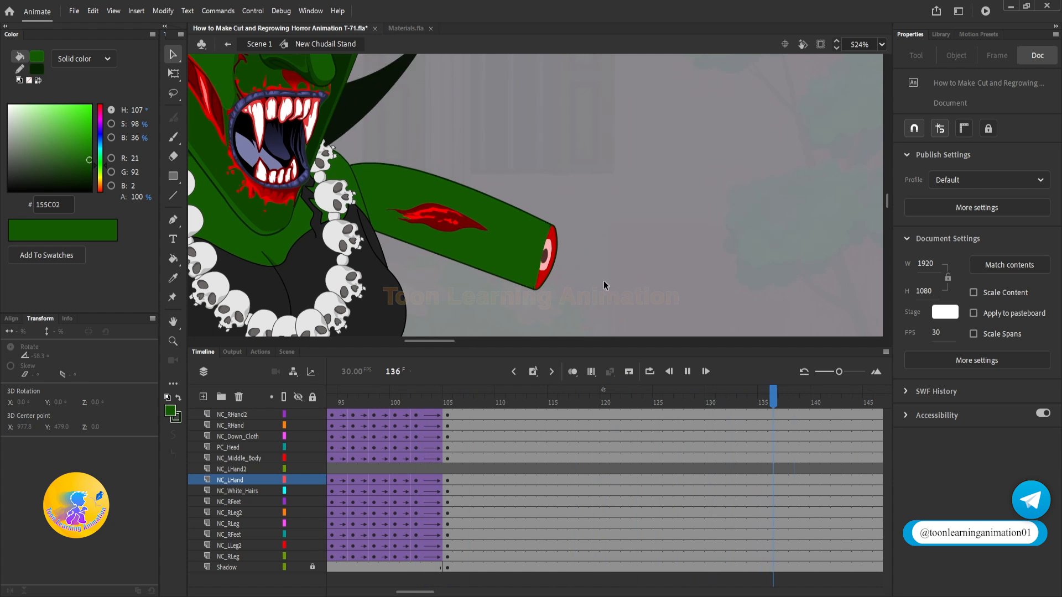
pyautogui.press('Return')
# Step: Copy the NC LHand2 forearm from frame 1 and paste it in place on the NC_LHand2 layer at frame 137
pyautogui.moveTo(353, 403); pyautogui.dragTo(527, 411)
pyautogui.scroll(-5, 574, 131)
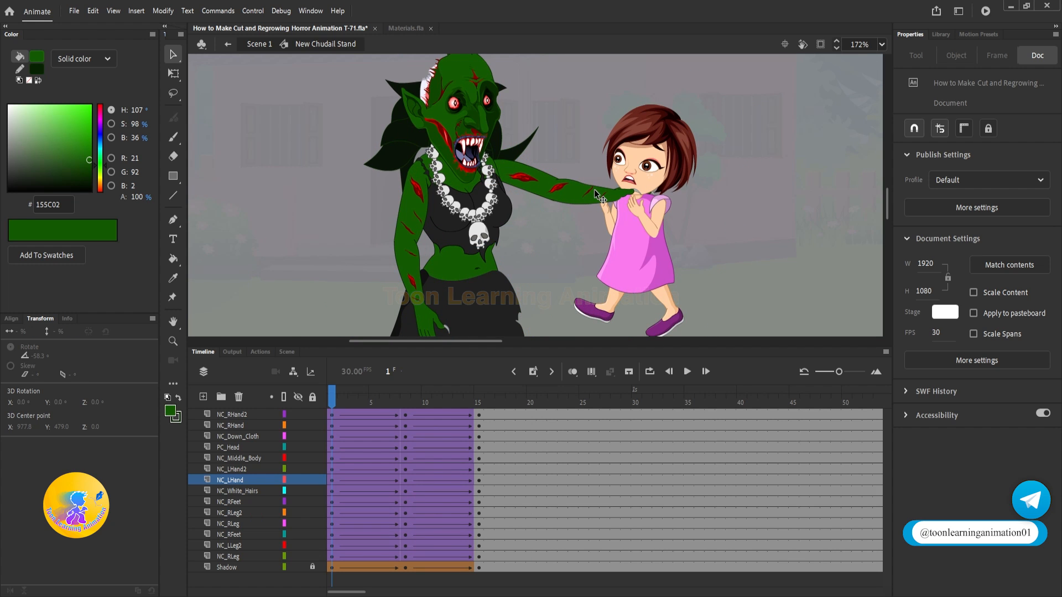
pyautogui.click(596, 195)
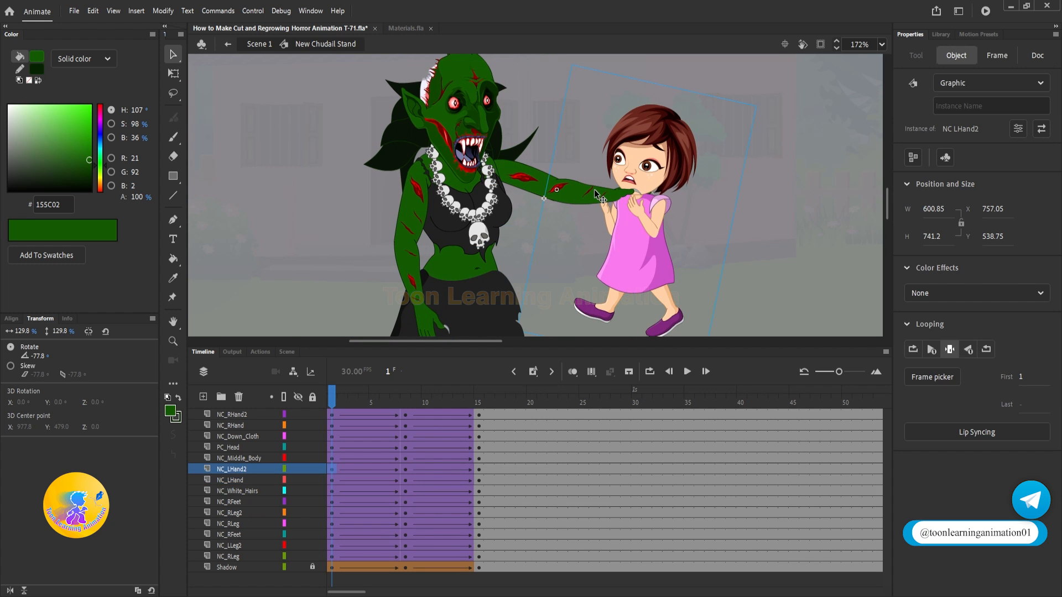
pyautogui.moveTo(474, 405); pyautogui.dragTo(711, 416)
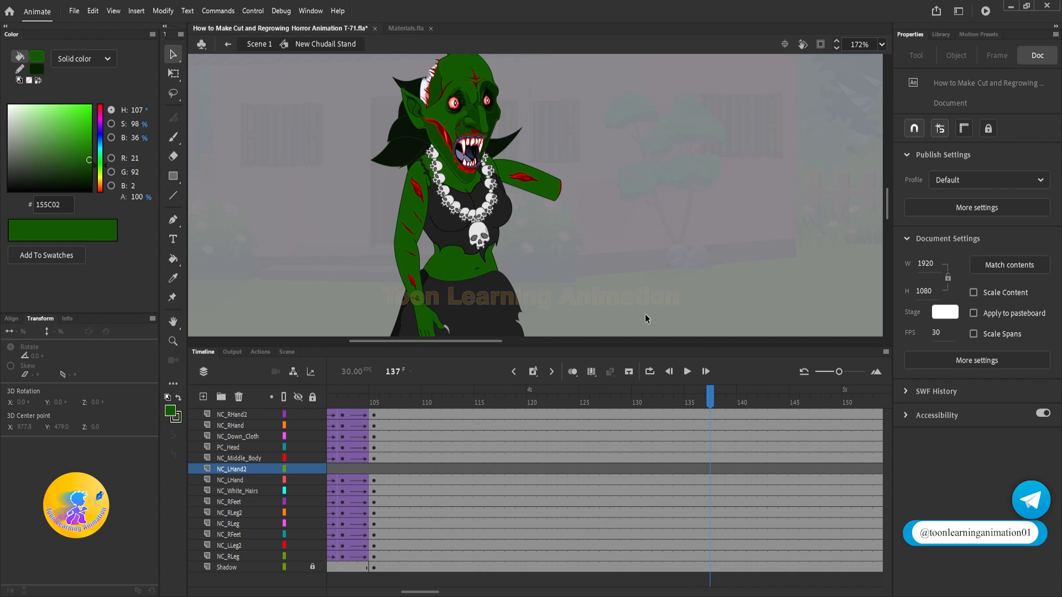
pyautogui.click(614, 217)
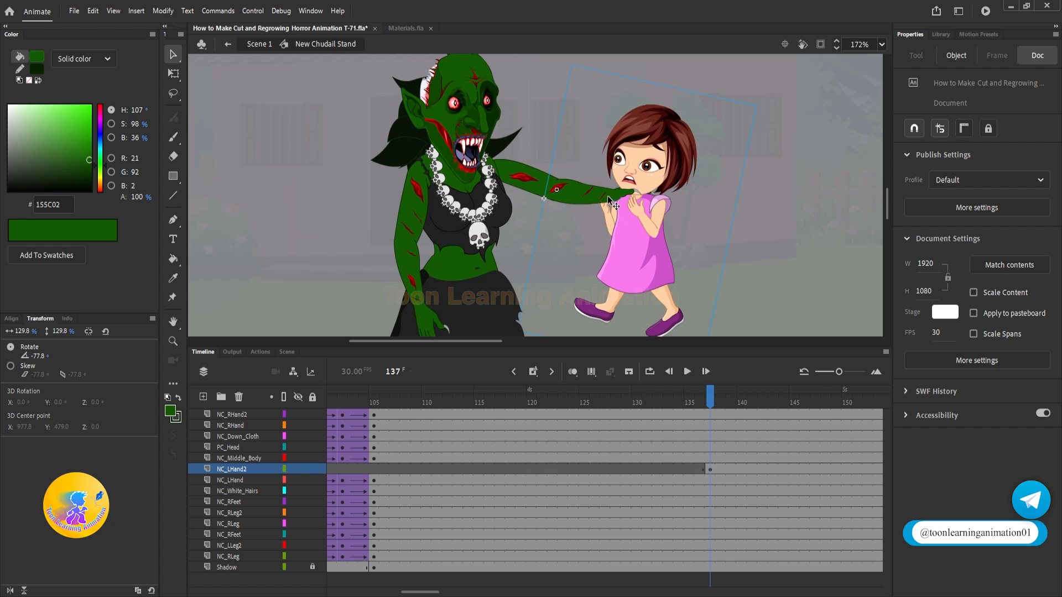
# Step: Duplicate the symbol of the pasted NC LHand2 instance at frame 137
pyautogui.scroll(1, 607, 197)
pyautogui.scroll(-1, 575, 188)
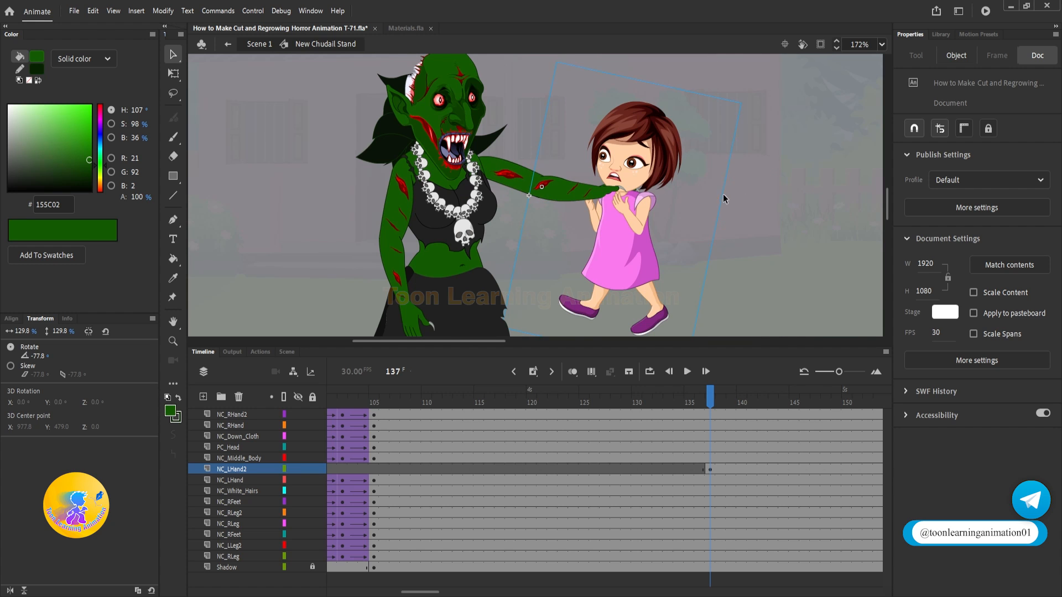
pyautogui.moveTo(723, 194); pyautogui.dragTo(704, 222)
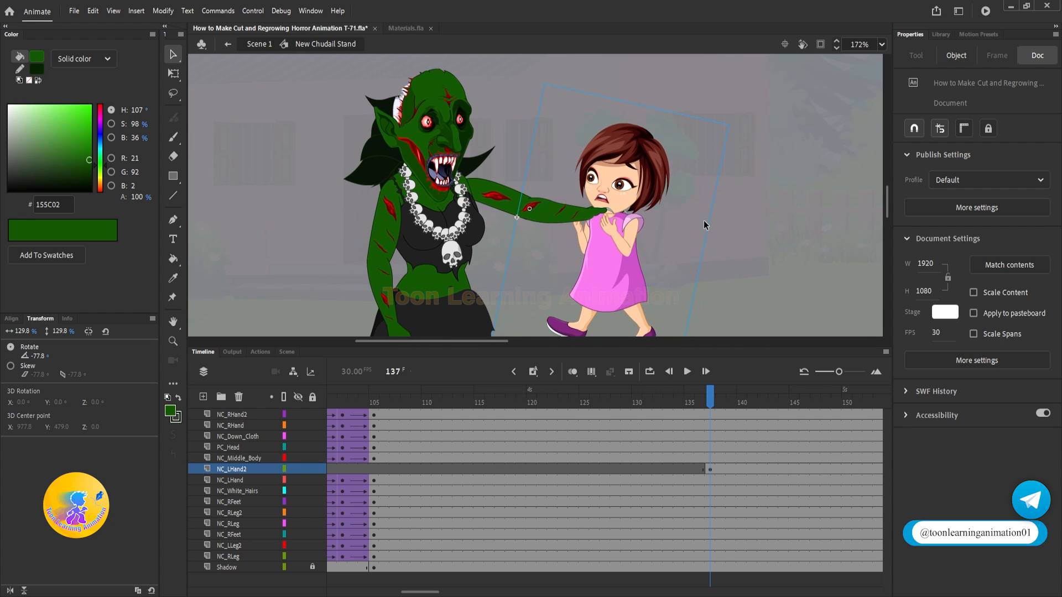
pyautogui.click(612, 199)
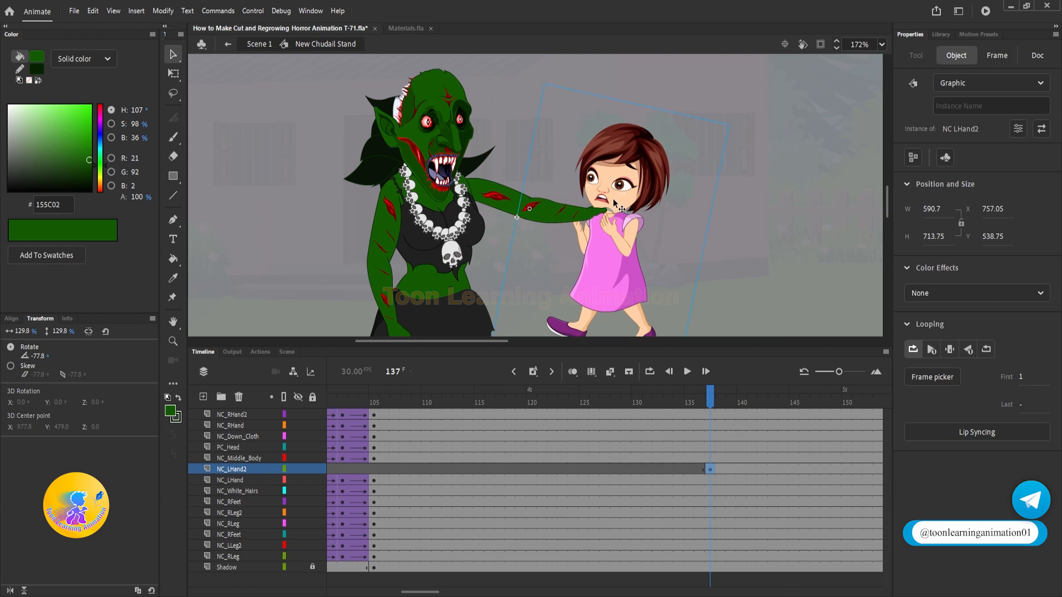
pyautogui.rightClick(615, 203)
pyautogui.click(680, 505)
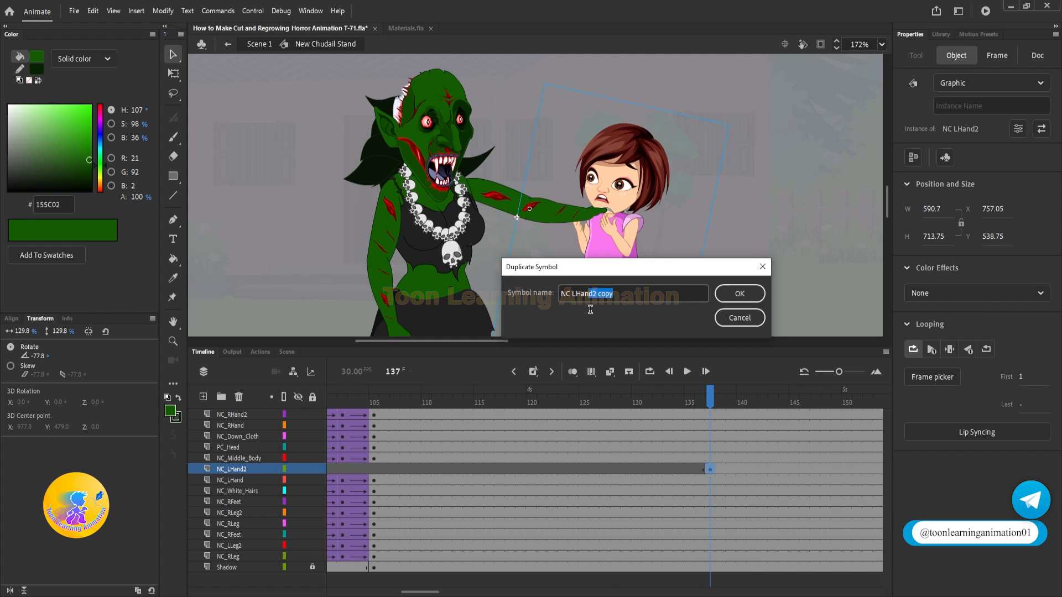
pyautogui.click(740, 295)
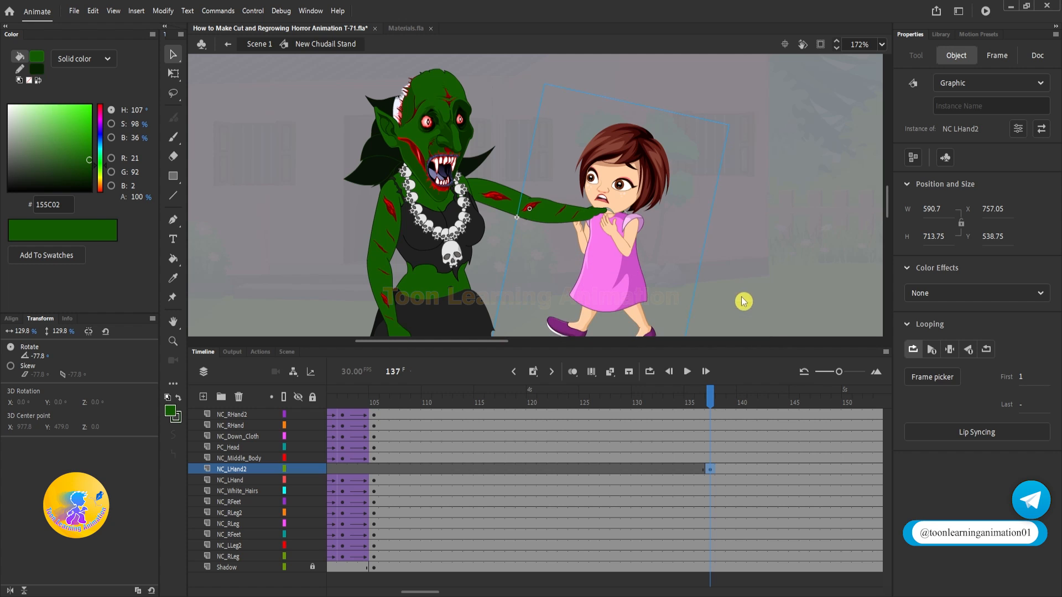
# Step: Inside the NC LHand2 copy symbol, delete the Cute Girl Stand instance and remove the emptied Hand layer
pyautogui.doubleClick(617, 245)
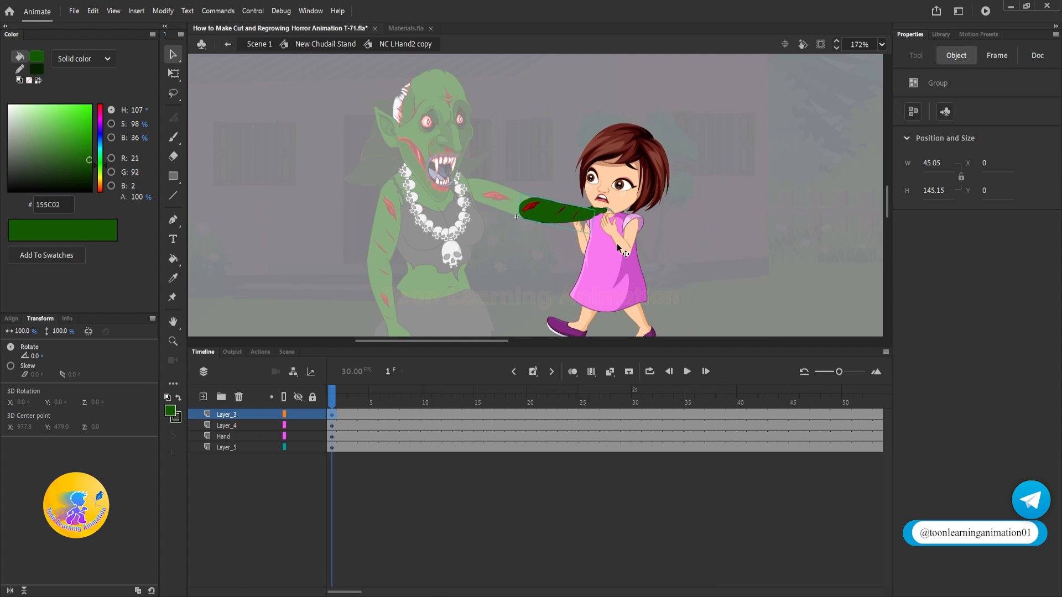
pyautogui.moveTo(599, 251); pyautogui.dragTo(689, 203)
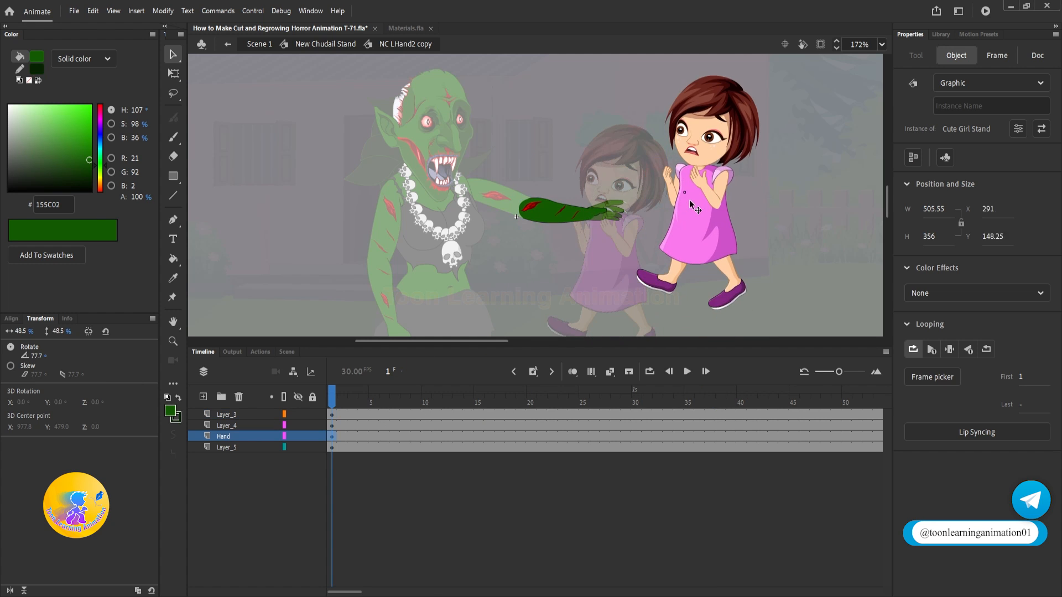
pyautogui.press('Delete')
pyautogui.click(245, 396)
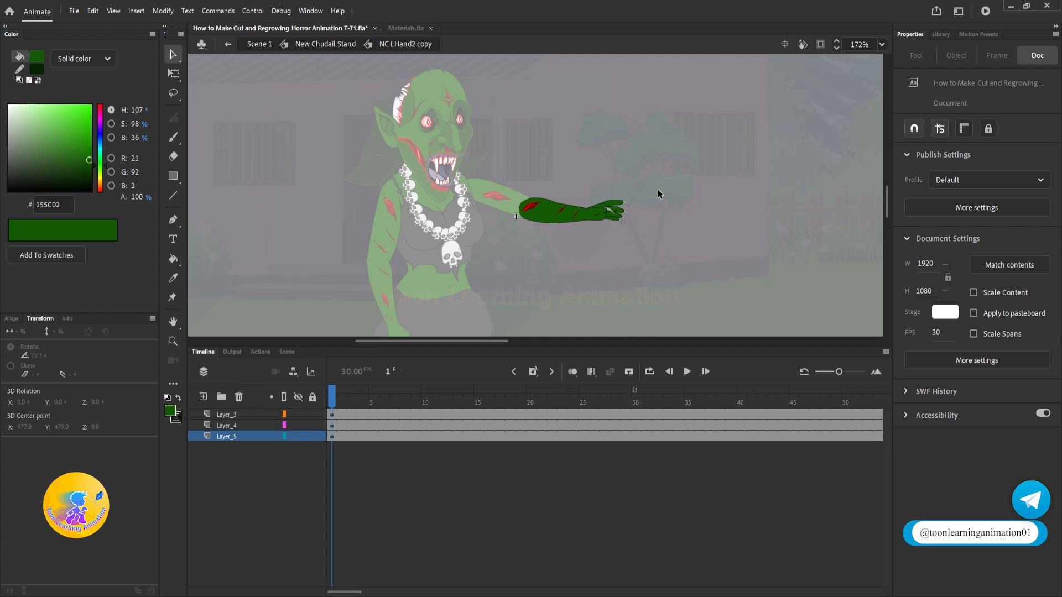
# Step: Remove all frames after frame 1 from Layer_3, Layer_4 and Layer_5, and return to the New Chudall Stand symbol
pyautogui.moveTo(342, 417); pyautogui.dragTo(817, 482)
pyautogui.hotkey('shift', 'F5')
pyautogui.hotkey('shift', 'F5')
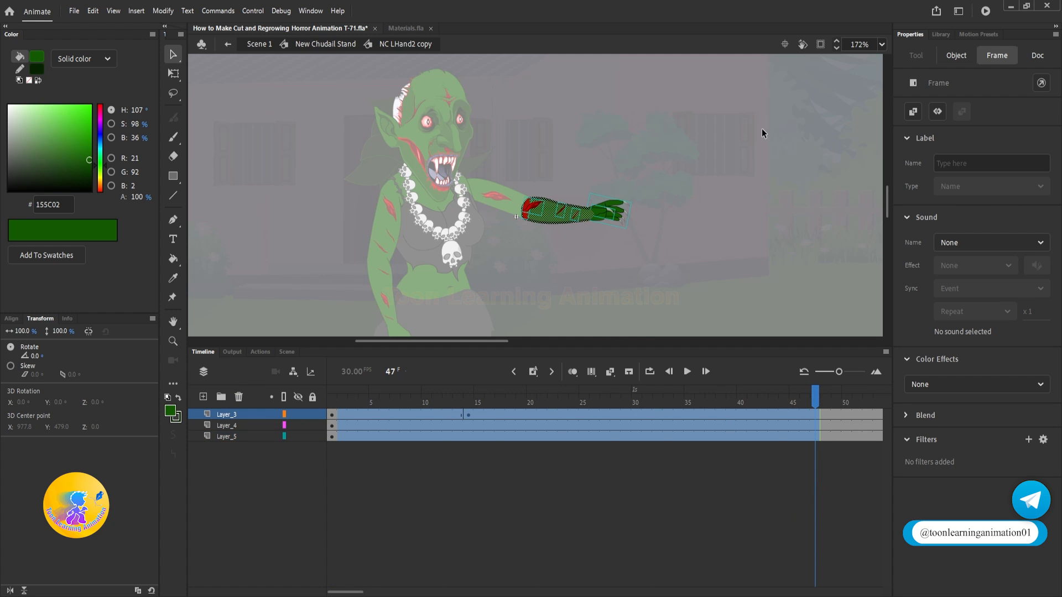
pyautogui.doubleClick(724, 210)
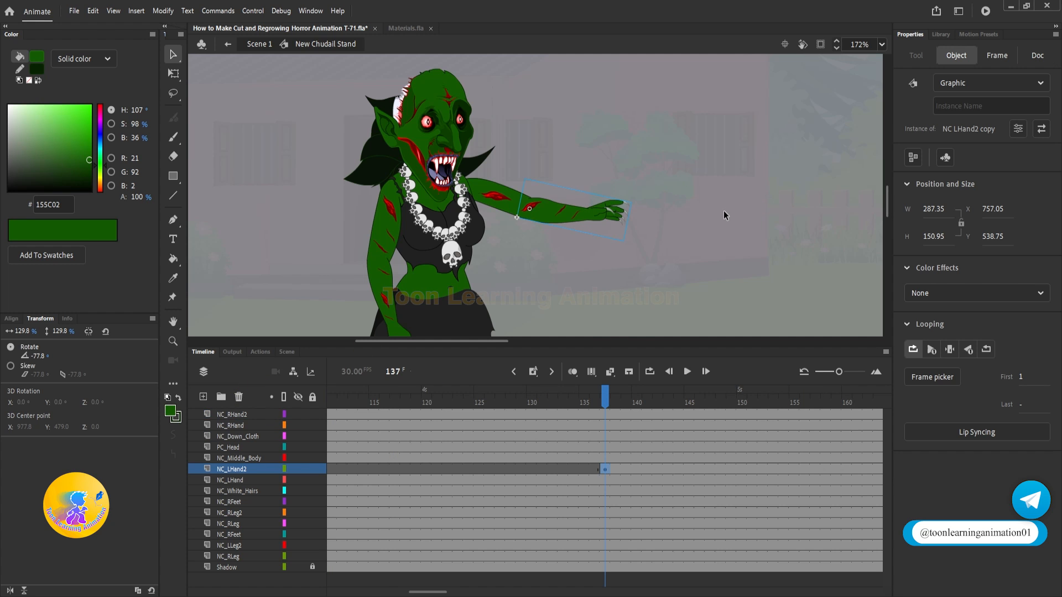
# Step: Reopen the NC LHand2 copy symbol, break apart the forearm group on Layer_3, and delete its three red wounds
pyautogui.scroll(1, 601, 213)
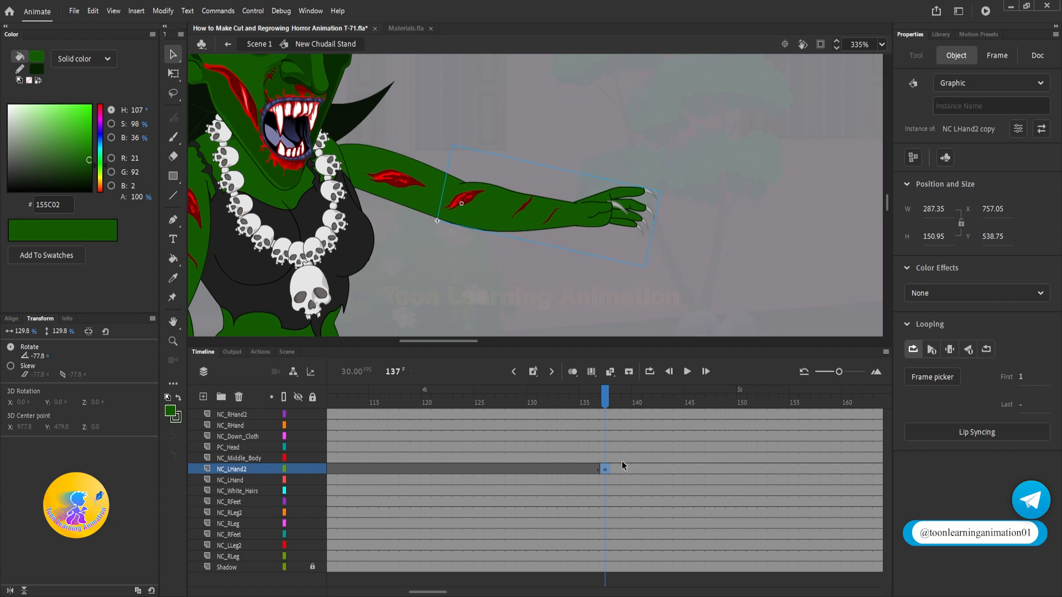
pyautogui.click(537, 277)
pyautogui.click(507, 215)
pyautogui.doubleClick(505, 207)
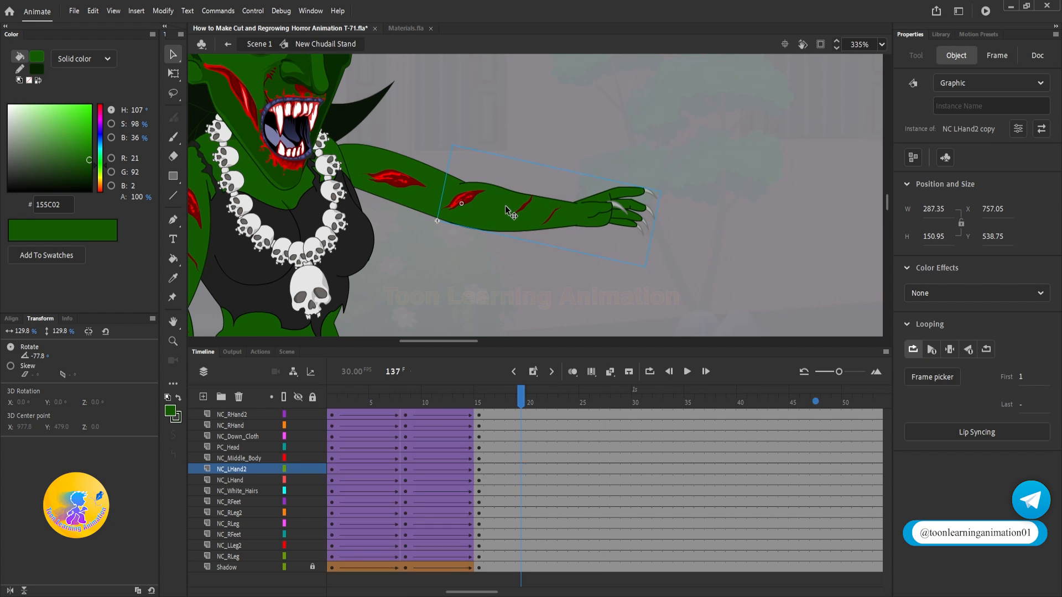
pyautogui.scroll(4, 540, 190)
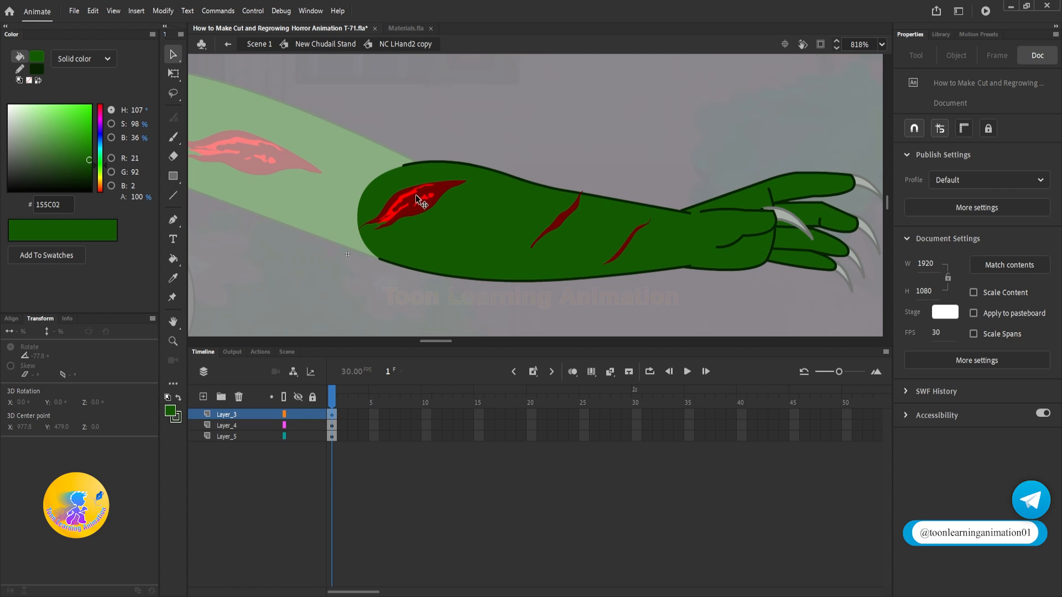
pyautogui.click(582, 212)
pyautogui.moveTo(558, 221); pyautogui.dragTo(562, 140)
pyautogui.hotkey('ctrl', 'z')
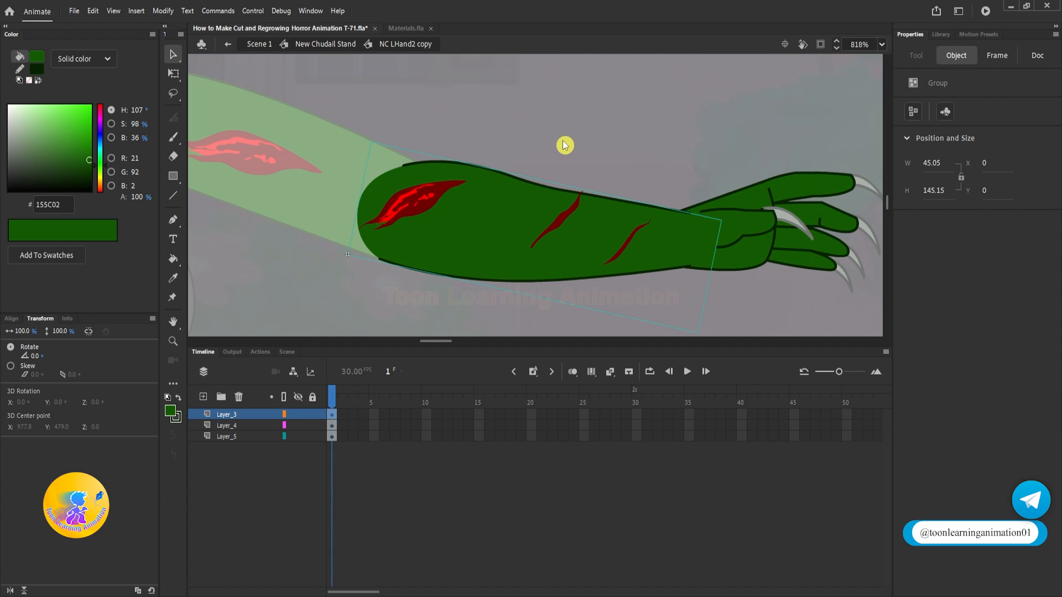
pyautogui.hotkey('ctrl', 'b')
pyautogui.click(561, 118)
pyautogui.click(430, 195)
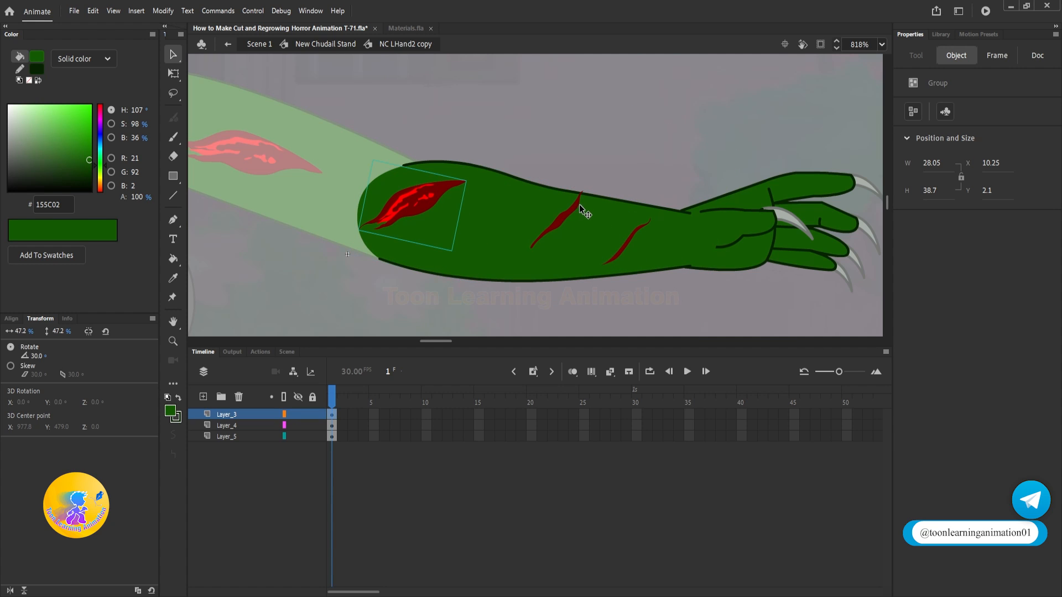
pyautogui.keyDown('shift'); pyautogui.click(578, 206); pyautogui.keyUp('shift')
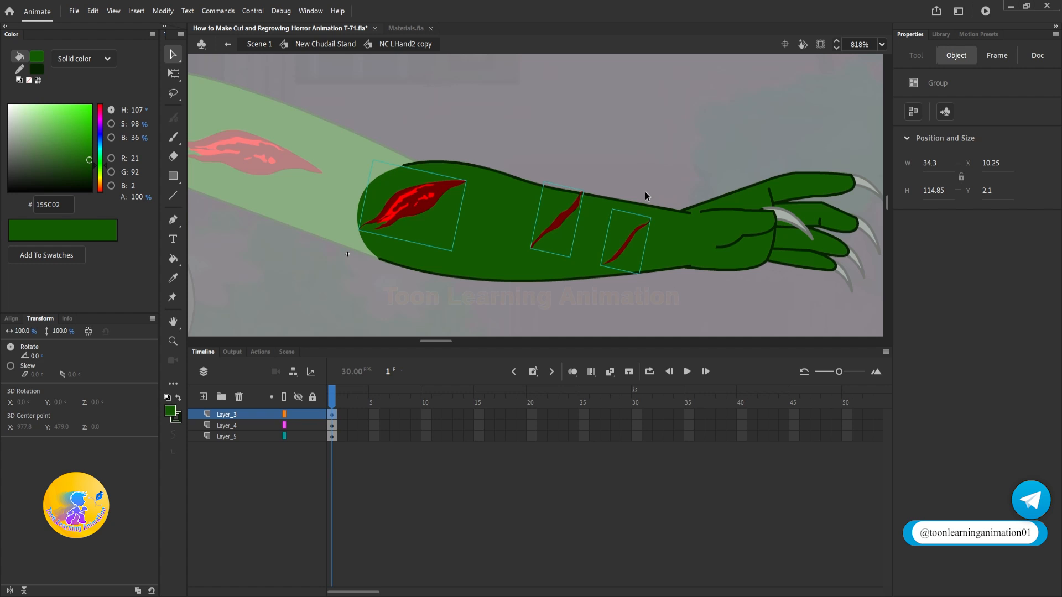
pyautogui.press('Delete')
pyautogui.scroll(-5, 509, 247)
pyautogui.scroll(3, 521, 257)
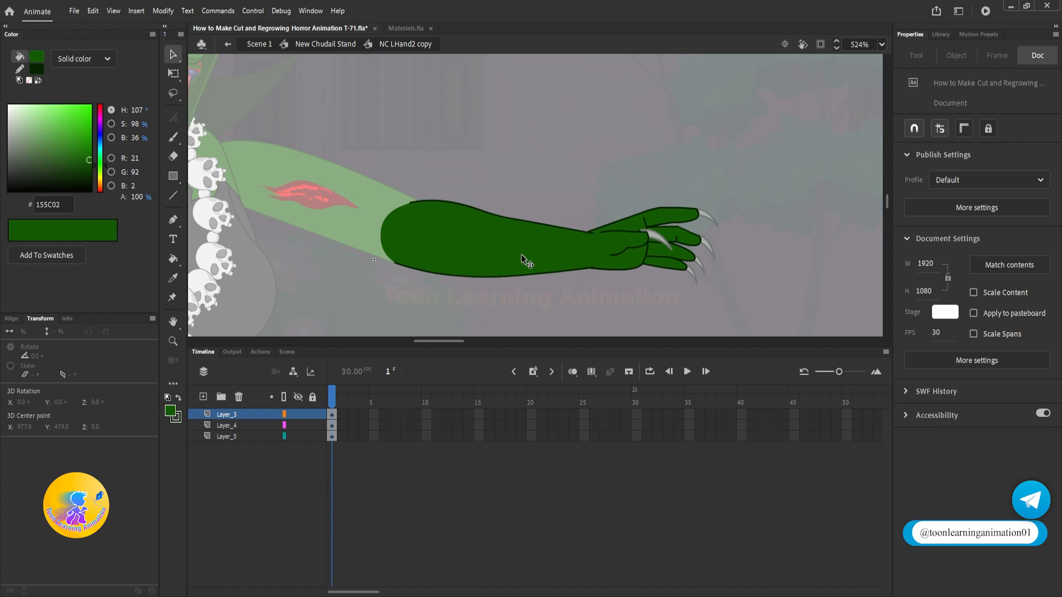
# Step: Extend Layer_3, Layer_4 and Layer_5 to frame 15
pyautogui.moveTo(362, 166); pyautogui.dragTo(798, 306)
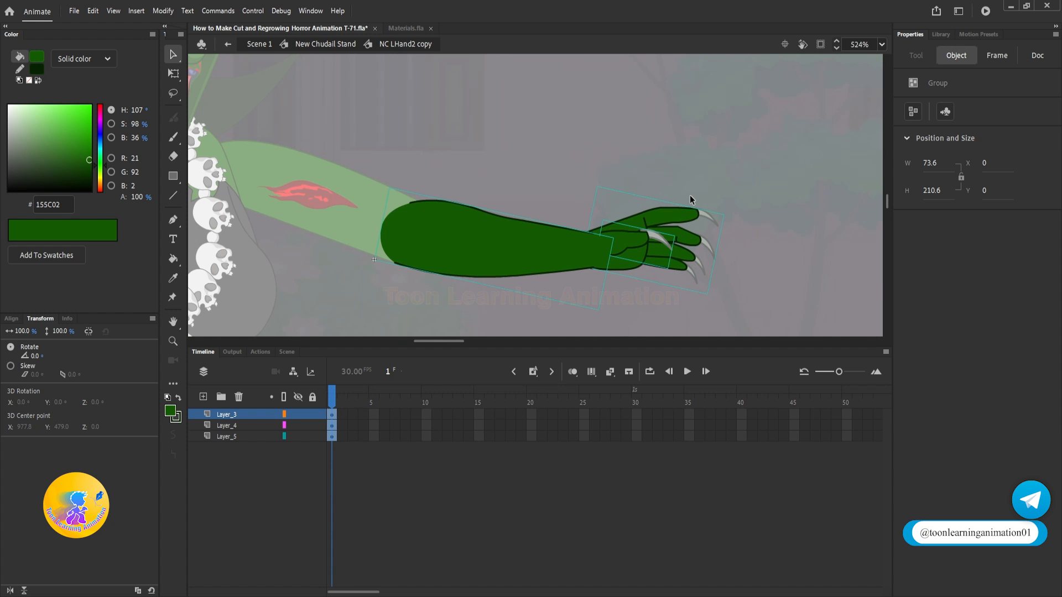
pyautogui.click(735, 219)
pyautogui.moveTo(522, 237); pyautogui.dragTo(560, 176)
pyautogui.hotkey('ctrl', 'z')
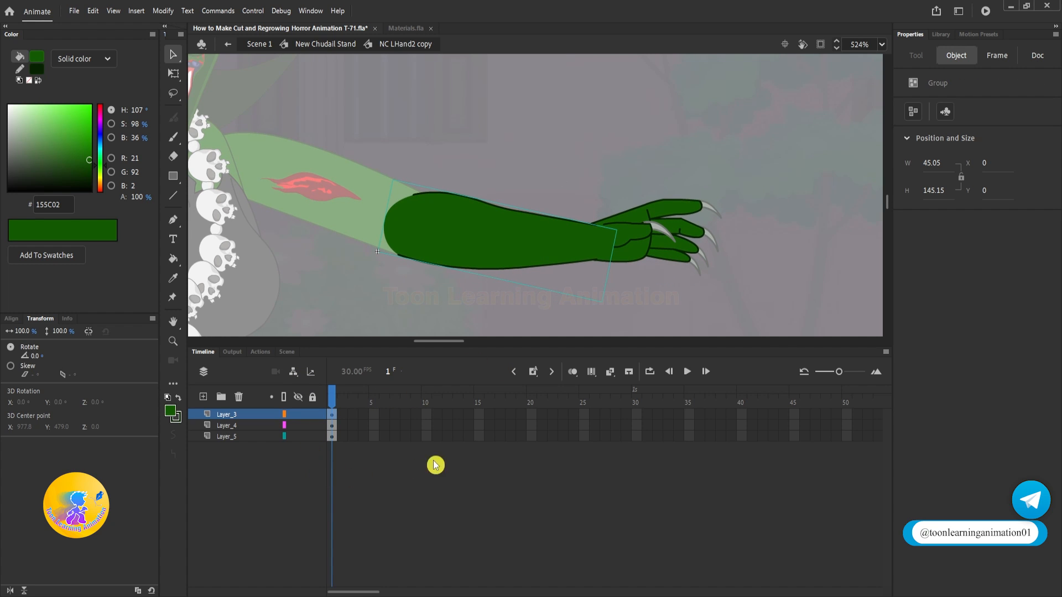
pyautogui.moveTo(481, 413); pyautogui.dragTo(482, 437)
pyautogui.press('F5')
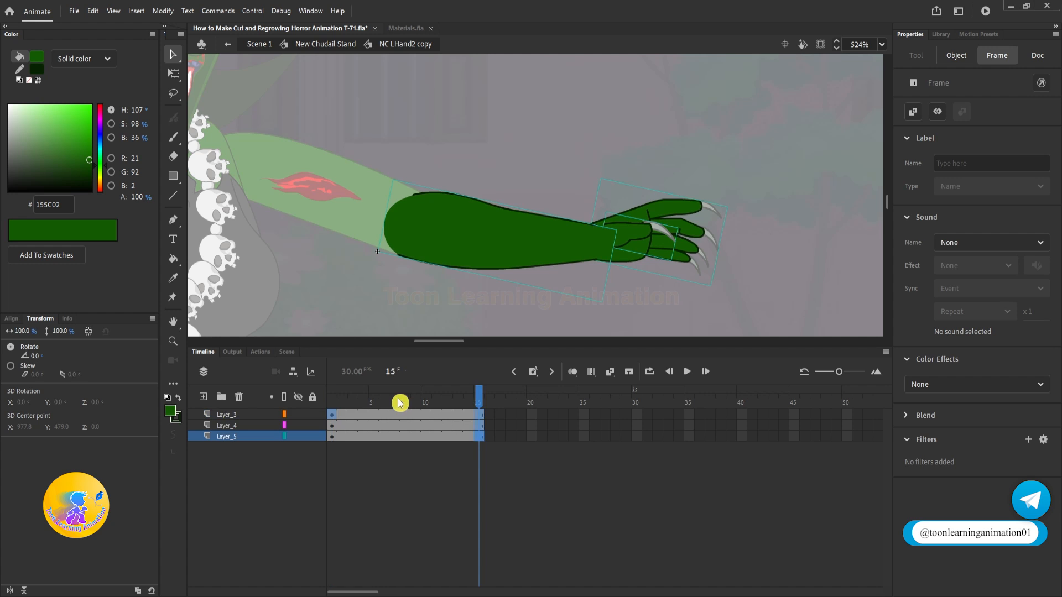
# Step: Convert the palm and finger groups on Layer_4 and Layer_5 to symbols at frame 1
pyautogui.click(333, 402)
pyautogui.click(708, 149)
pyautogui.scroll(3, 641, 234)
pyautogui.click(638, 228)
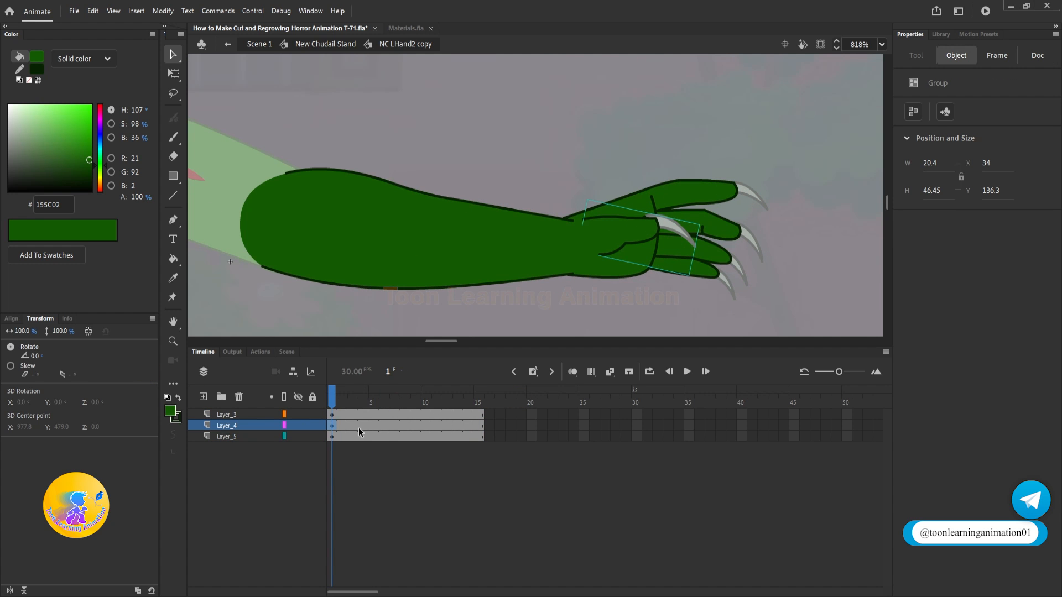
pyautogui.rightClick(372, 440)
pyautogui.moveTo(358, 432); pyautogui.dragTo(332, 400)
pyautogui.click(458, 106)
pyautogui.rightClick(423, 434)
pyautogui.click(476, 96)
pyautogui.moveTo(587, 116); pyautogui.dragTo(601, 118)
# Step: Break apart the forearm group on Layer_3 into an editable shape
pyautogui.click(502, 219)
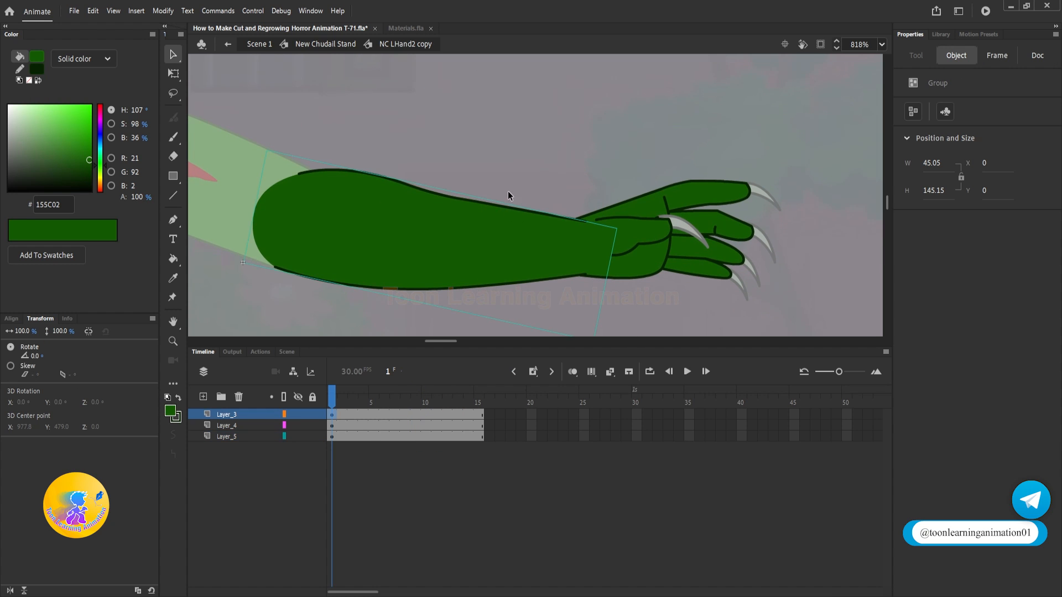
pyautogui.moveTo(428, 256)
pyautogui.mouseDown()
pyautogui.moveTo(431, 221)
pyautogui.moveTo(423, 238)
pyautogui.mouseUp()
pyautogui.hotkey('ctrl', 'z')
pyautogui.hotkey('ctrl', 'b')
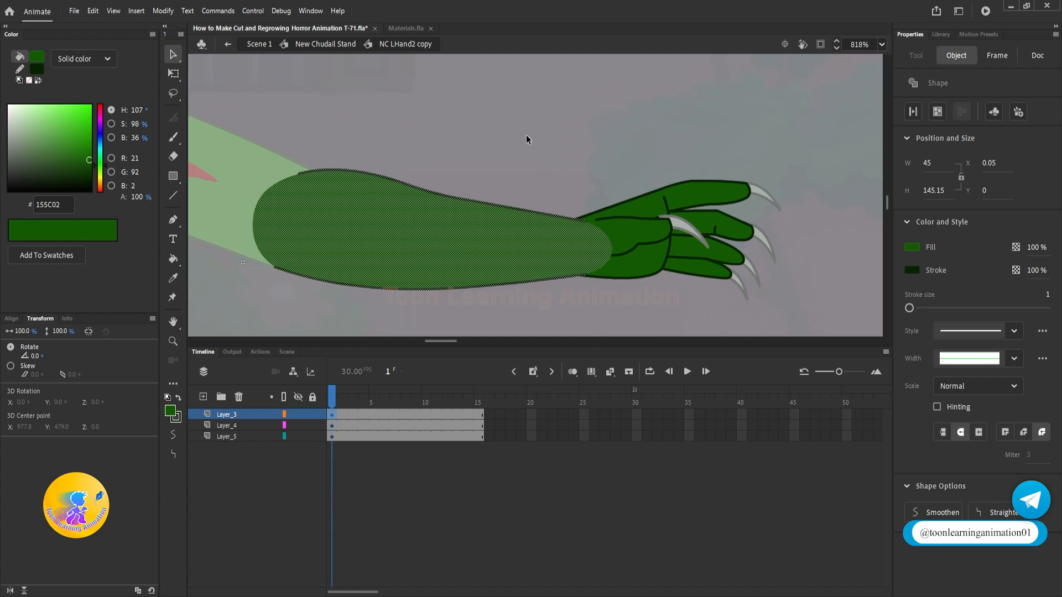
# Step: Insert keyframes at frame 10 on all three layers and return to frame 1
pyautogui.moveTo(427, 415); pyautogui.dragTo(427, 441)
pyautogui.press('F6')
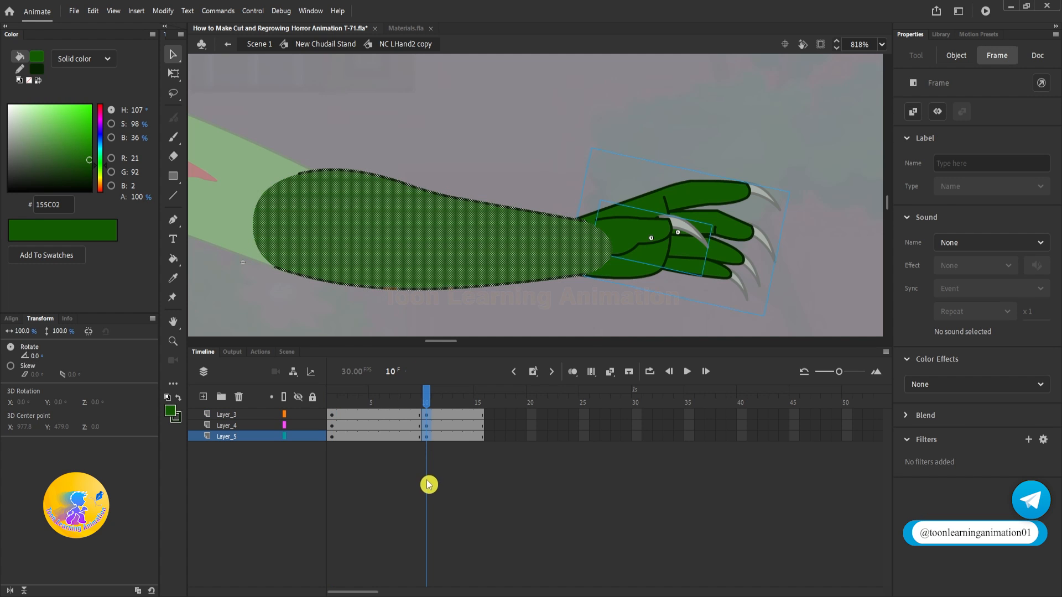
pyautogui.click(425, 398)
pyautogui.moveTo(425, 398); pyautogui.dragTo(332, 398)
# Step: Try squashing and skewing the forearm shape at frame 1 into a short stub with Free Transform
pyautogui.hotkey('ctrl', 'a')
pyautogui.click(399, 310)
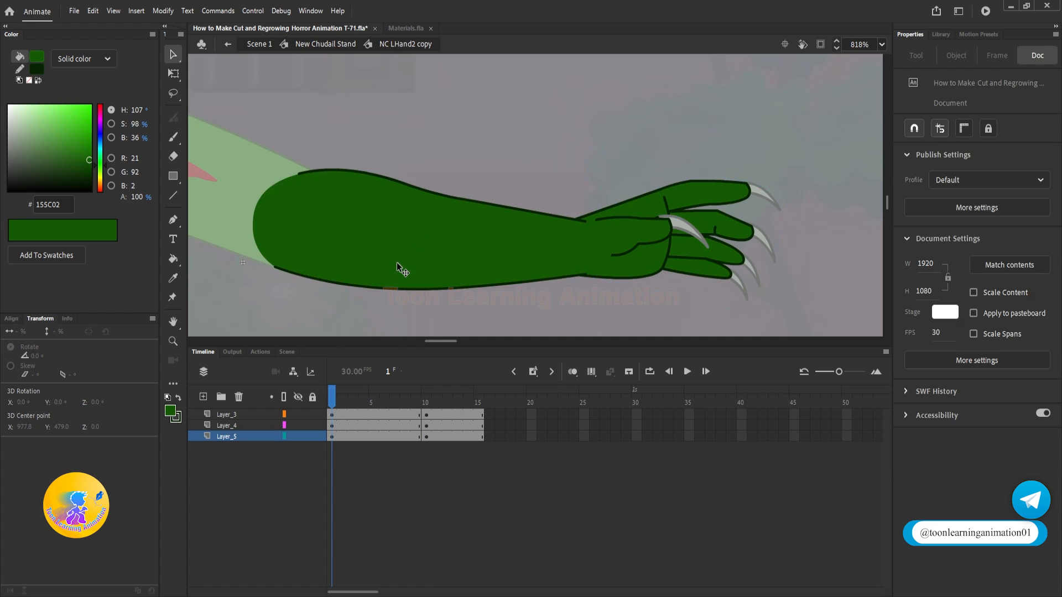
pyautogui.doubleClick(442, 256)
pyautogui.press('q')
pyautogui.moveTo(604, 285); pyautogui.dragTo(332, 255)
pyautogui.moveTo(349, 199); pyautogui.dragTo(346, 217)
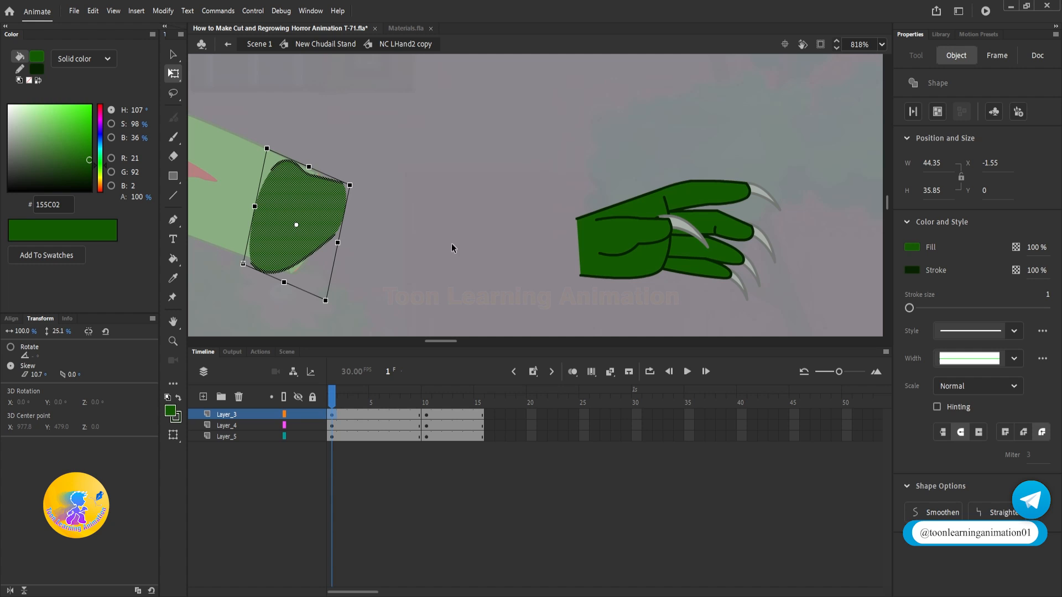
# Step: Try a shape tween on Layer_3 between frames 1 and 10 and scrub through the forearm growth
pyautogui.rightClick(357, 416)
pyautogui.click(415, 108)
pyautogui.click(331, 397)
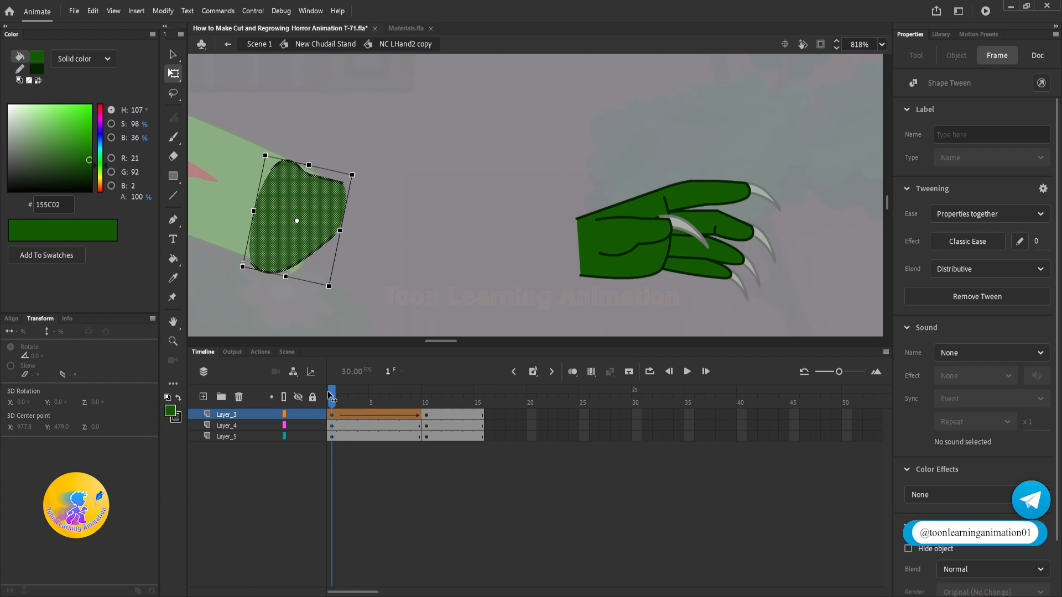
pyautogui.moveTo(331, 396); pyautogui.dragTo(405, 400)
pyautogui.press('v')
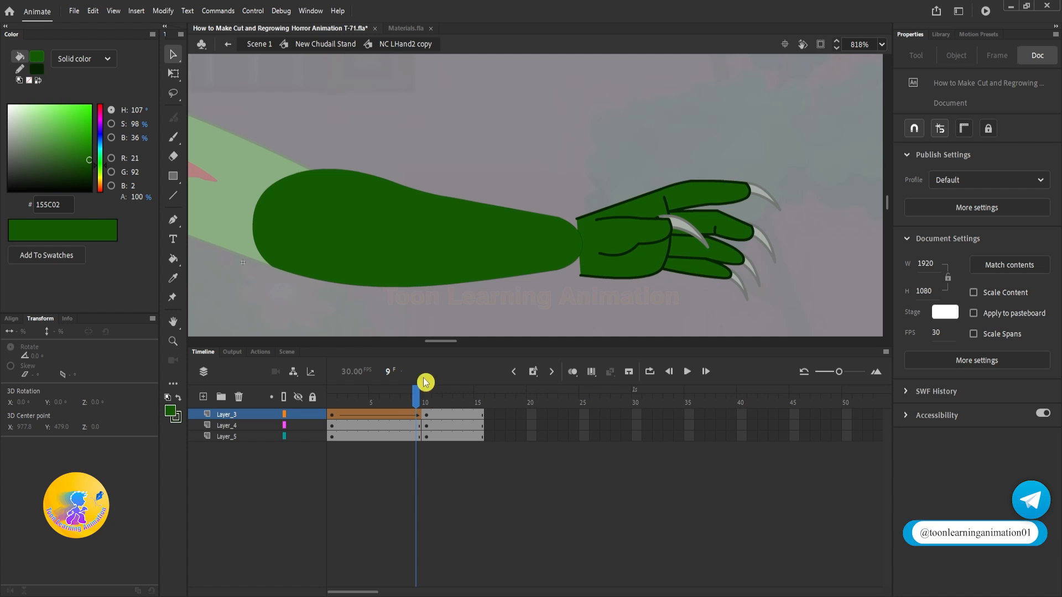
# Step: Undo the shape tween and the forearm squashing at frame 1
pyautogui.hotkey('ctrl', 'z')
pyautogui.hotkey('ctrl', 'z')
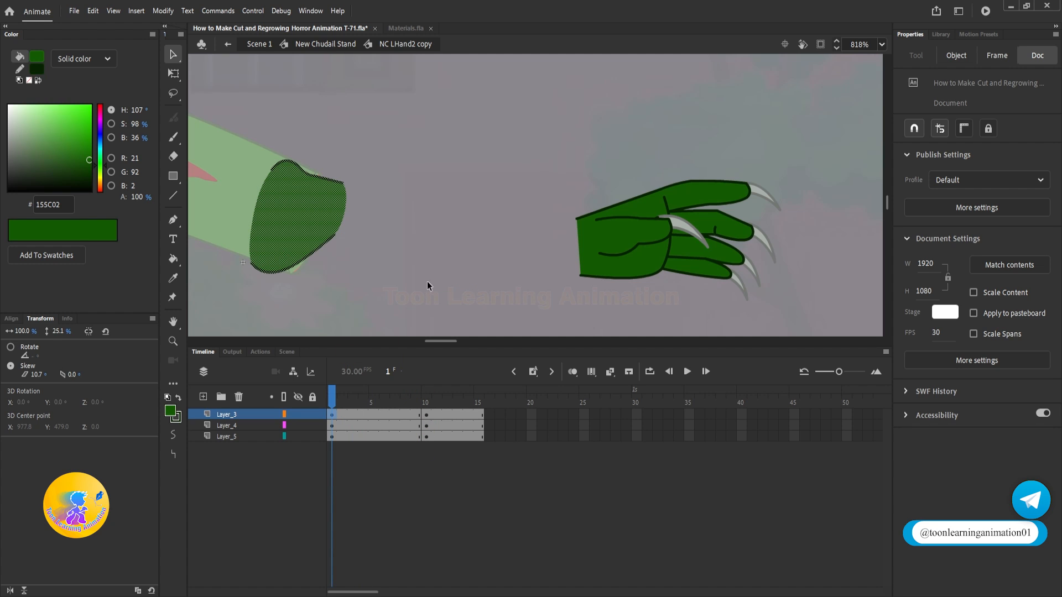
pyautogui.hotkey('ctrl', 'z')
pyautogui.click(416, 378)
# Step: Convert the forearm shape at frame 1 to a graphic symbol named H and paste it in place of the frame 10 shape on Layer_3
pyautogui.doubleClick(457, 241)
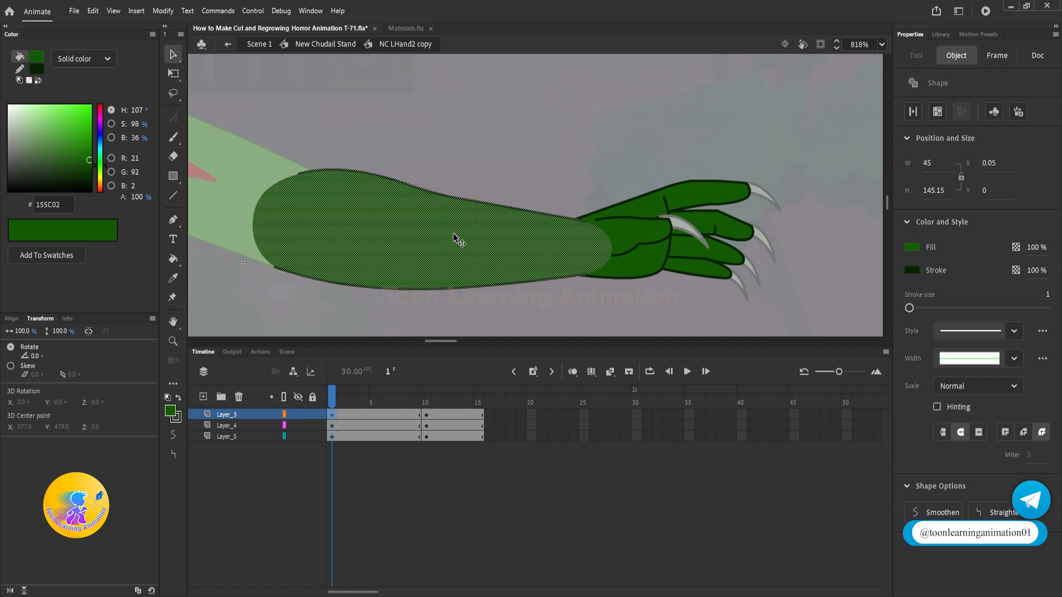
pyautogui.press('F8')
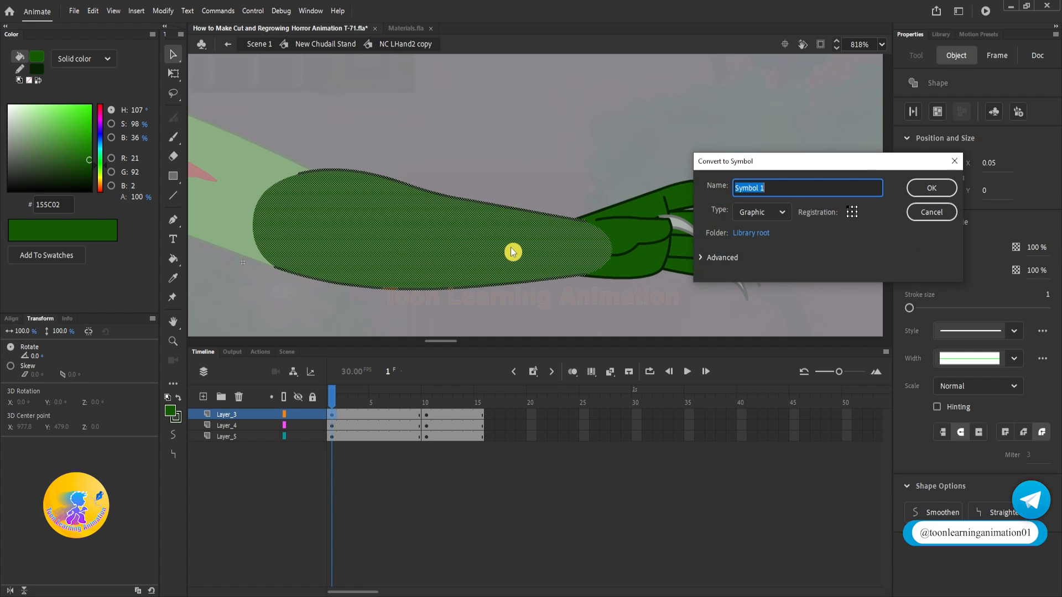
pyautogui.write('H')
pyautogui.click(931, 188)
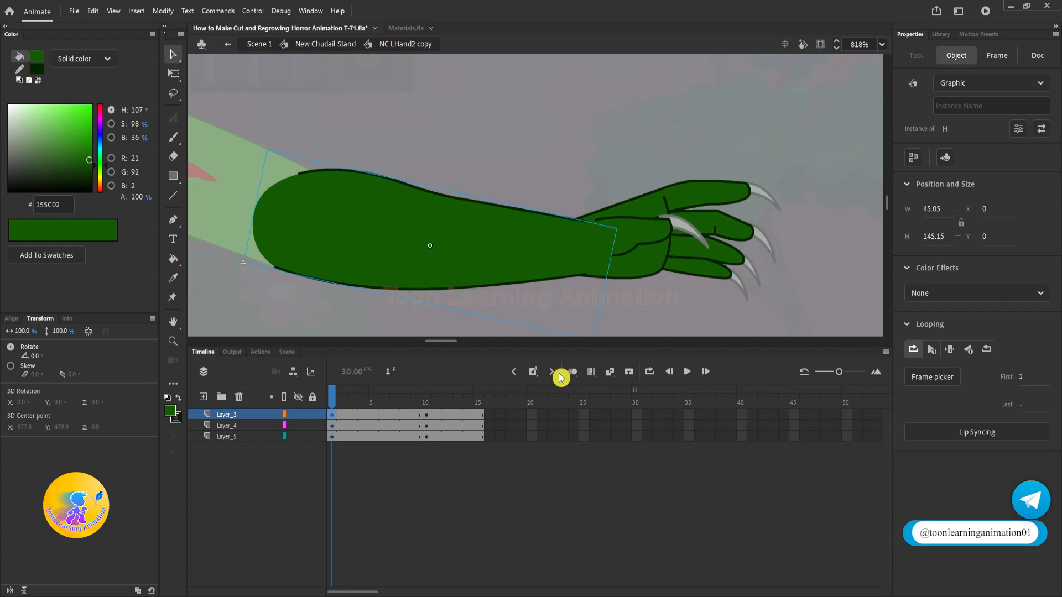
pyautogui.click(427, 415)
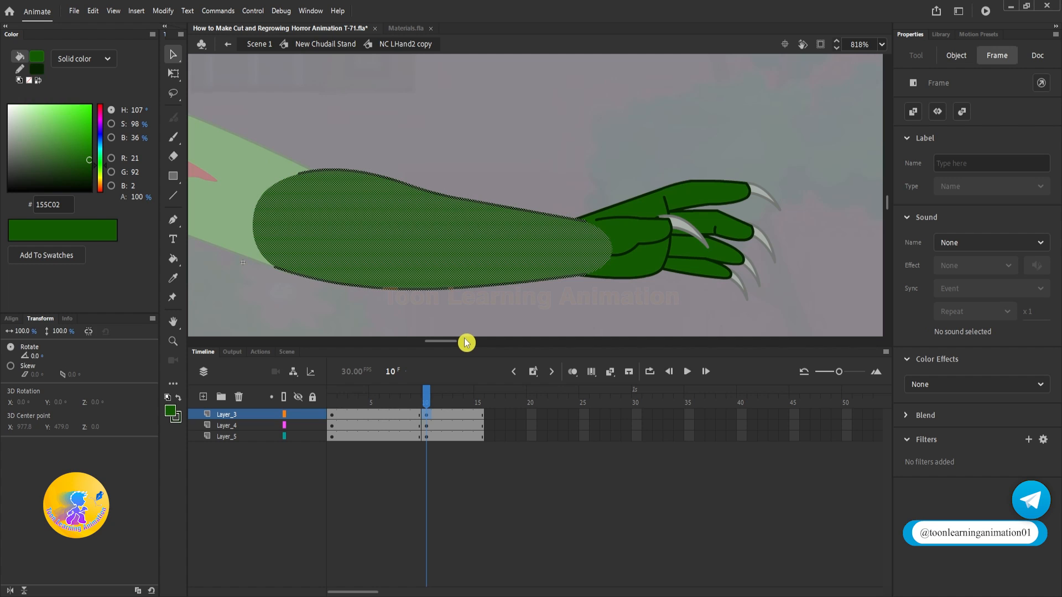
pyautogui.hotkey('ctrl', 'shift', 'v')
# Step: Squash the H forearm instance at frame 1 along its length to about 32.4% with Free Transform
pyautogui.click(174, 74)
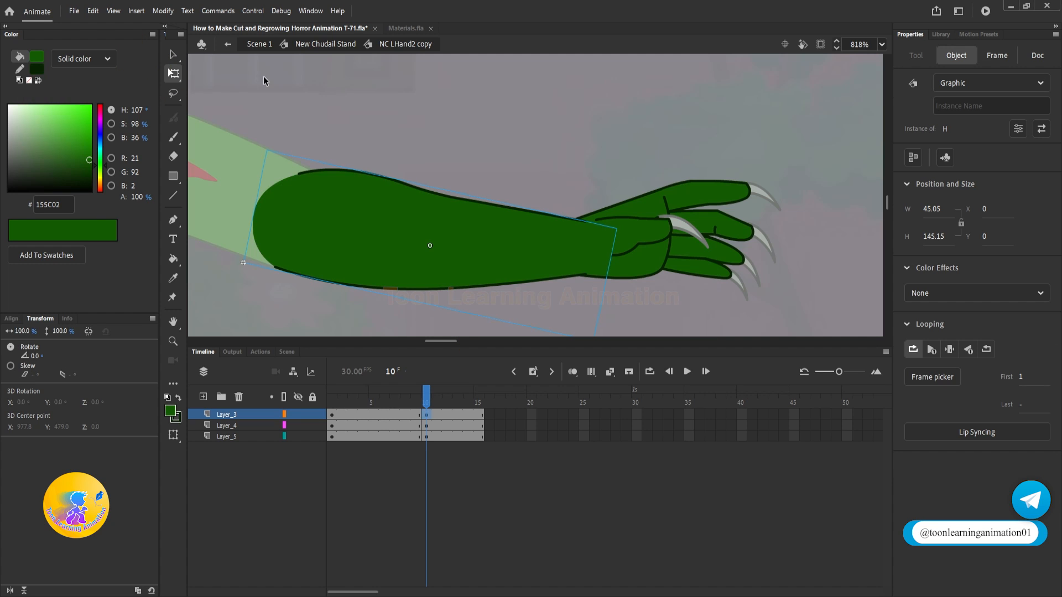
pyautogui.click(332, 415)
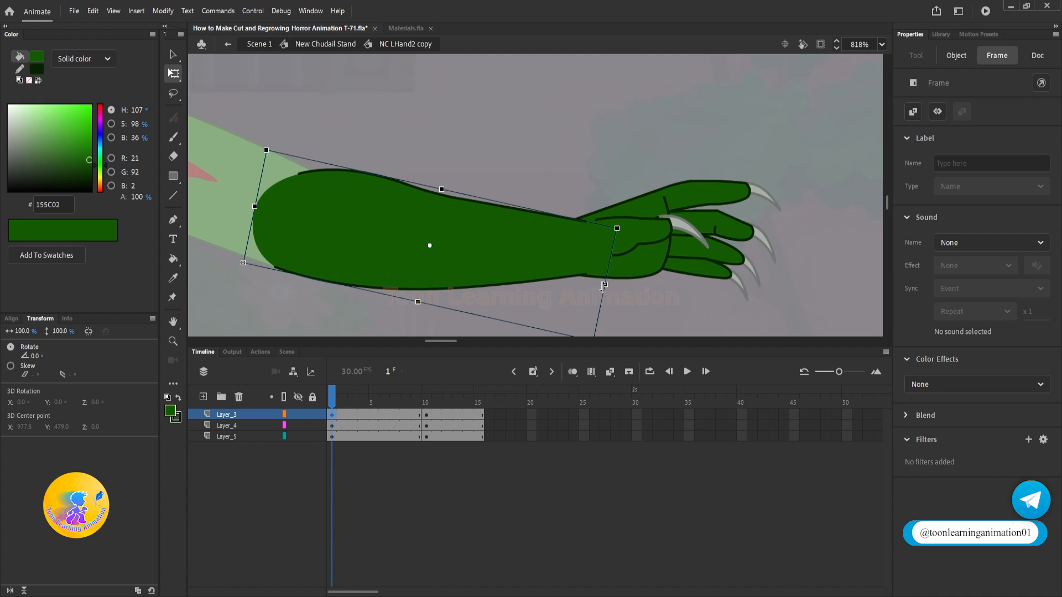
pyautogui.moveTo(604, 285); pyautogui.dragTo(358, 276)
# Step: Create a classic tween on Layer_3 between frames 1 and 10 and play back the forearm growth
pyautogui.click(364, 415)
pyautogui.rightClick(365, 415)
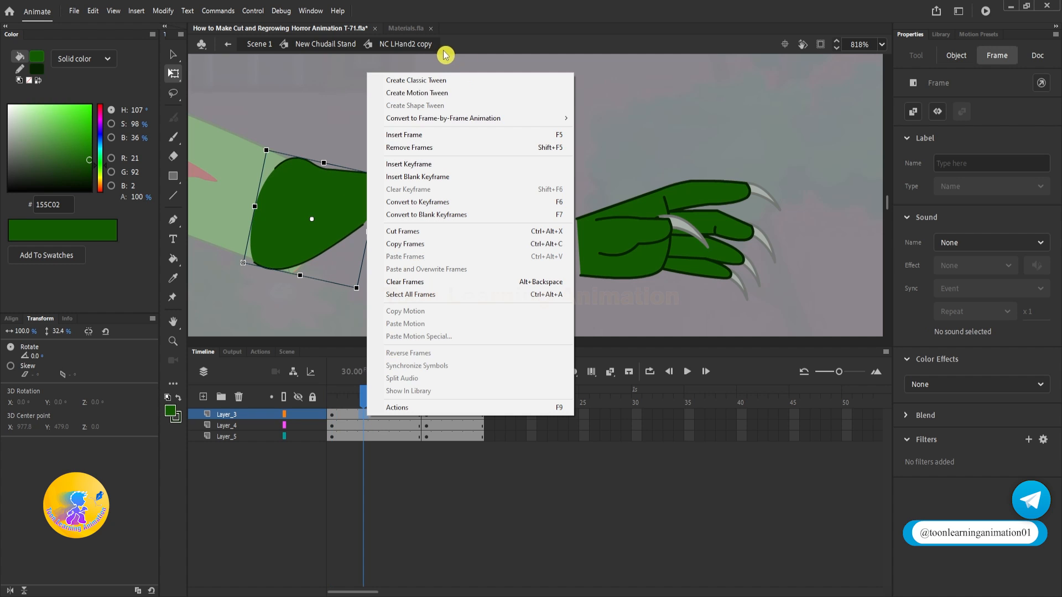
pyautogui.click(430, 91)
pyautogui.hotkey('ctrl', 'z')
pyautogui.rightClick(365, 412)
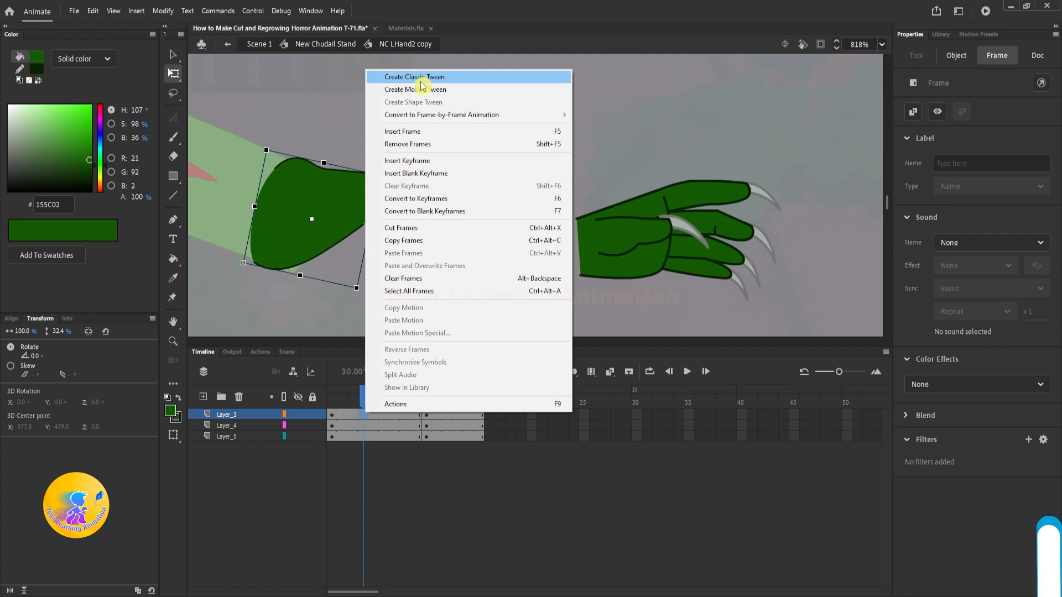
pyautogui.click(420, 80)
pyautogui.click(505, 268)
pyautogui.press('Return')
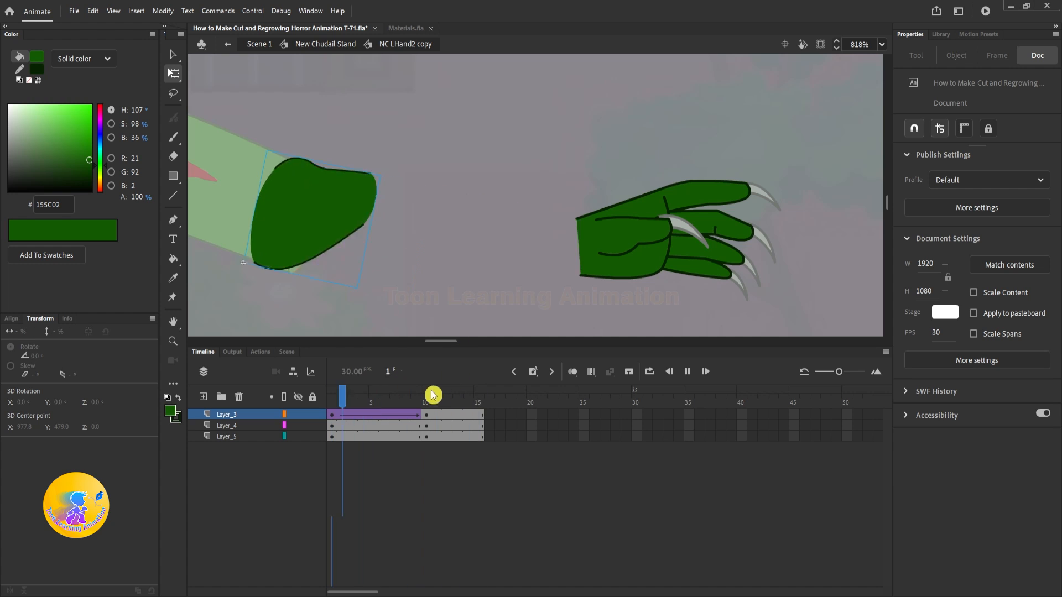
pyautogui.press('Return')
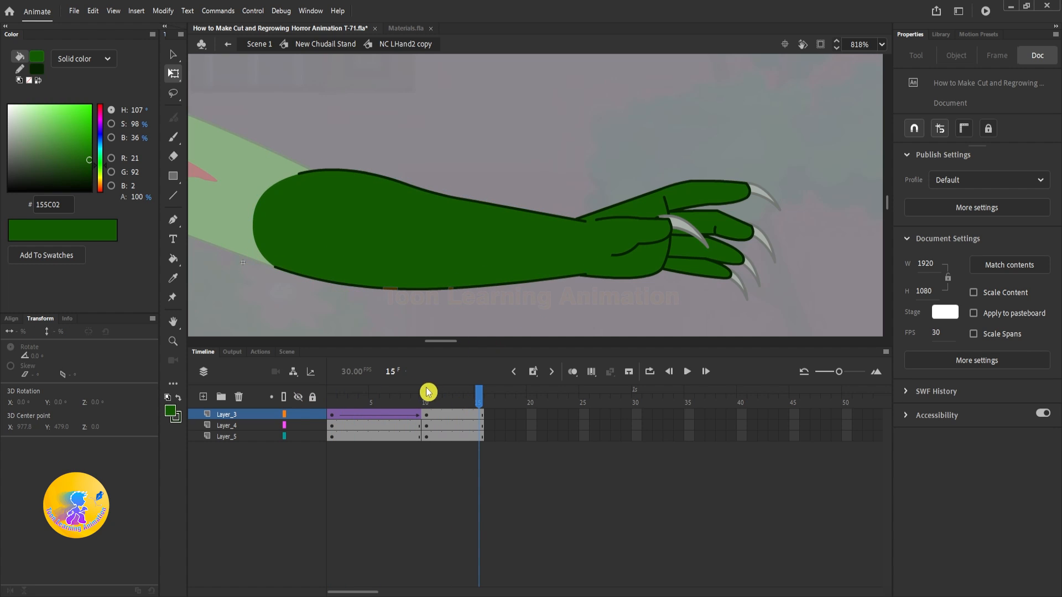
# Step: Try to scale down the hand's thumb piece on its own at frame 1
pyautogui.moveTo(428, 392); pyautogui.dragTo(332, 397)
pyautogui.click(622, 242)
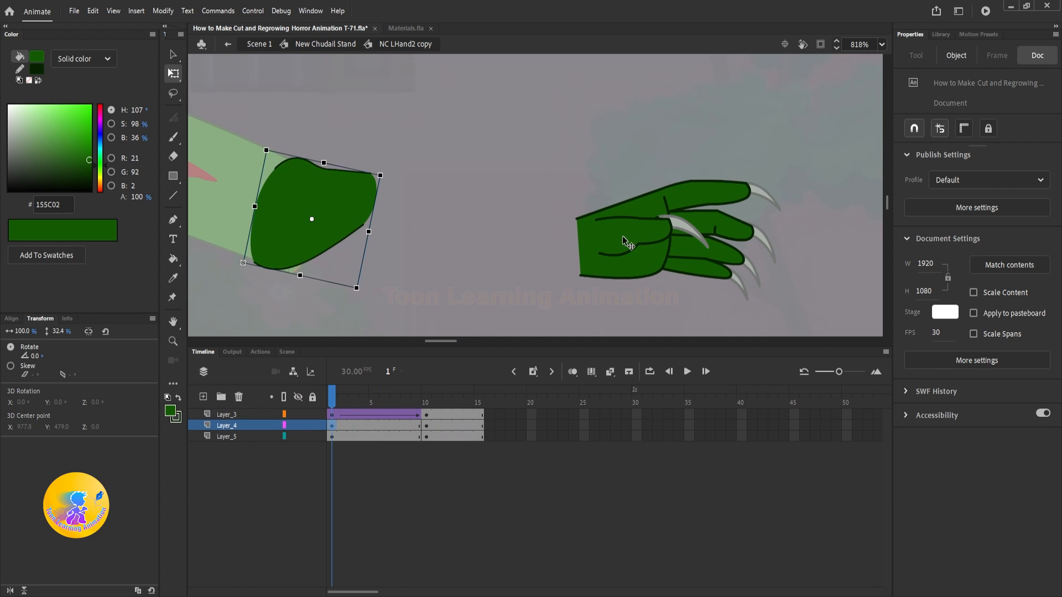
pyautogui.click(622, 242)
pyautogui.moveTo(701, 276); pyautogui.dragTo(676, 256)
pyautogui.click(747, 265)
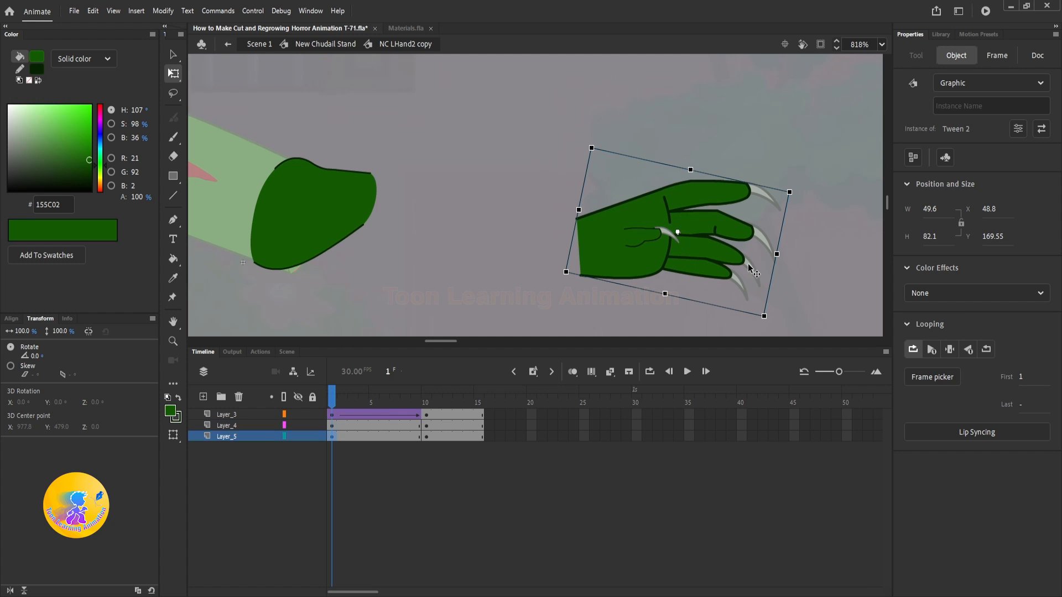
pyautogui.hotkey('ctrl', 'z')
pyautogui.hotkey('ctrl', 'z')
# Step: Scale both hand pieces at frame 1 down to about 30.9 by 25.6 and place them at the squashed forearm's end
pyautogui.moveTo(807, 132); pyautogui.dragTo(452, 249)
pyautogui.moveTo(433, 204); pyautogui.dragTo(388, 195)
pyautogui.press('v')
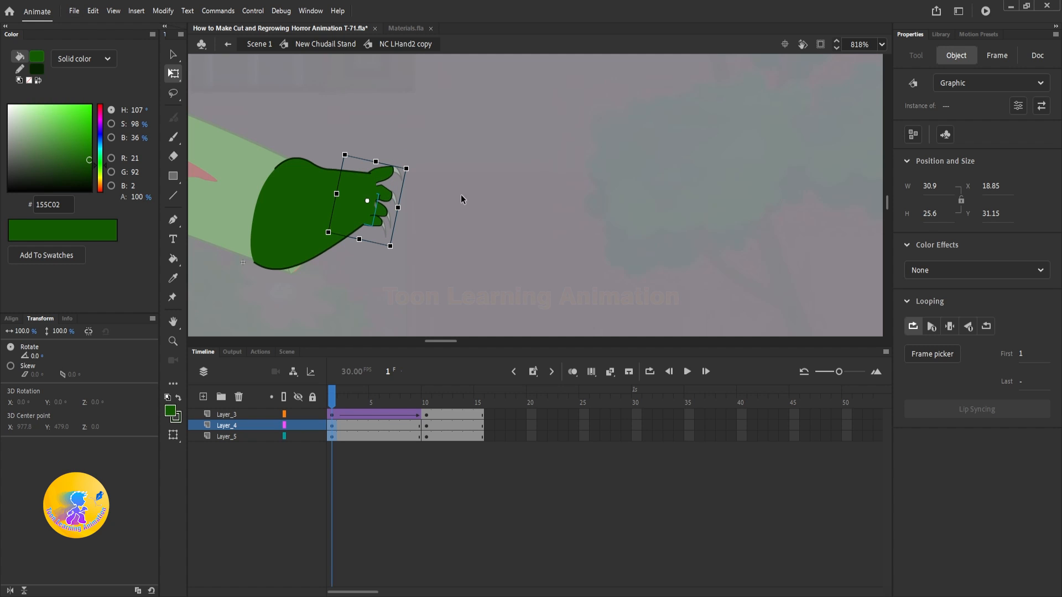
# Step: Create classic tweens on Layer_4 and Layer_5 between frames 1 and 10 and play back the hand growth
pyautogui.click(363, 437)
pyautogui.rightClick(363, 437)
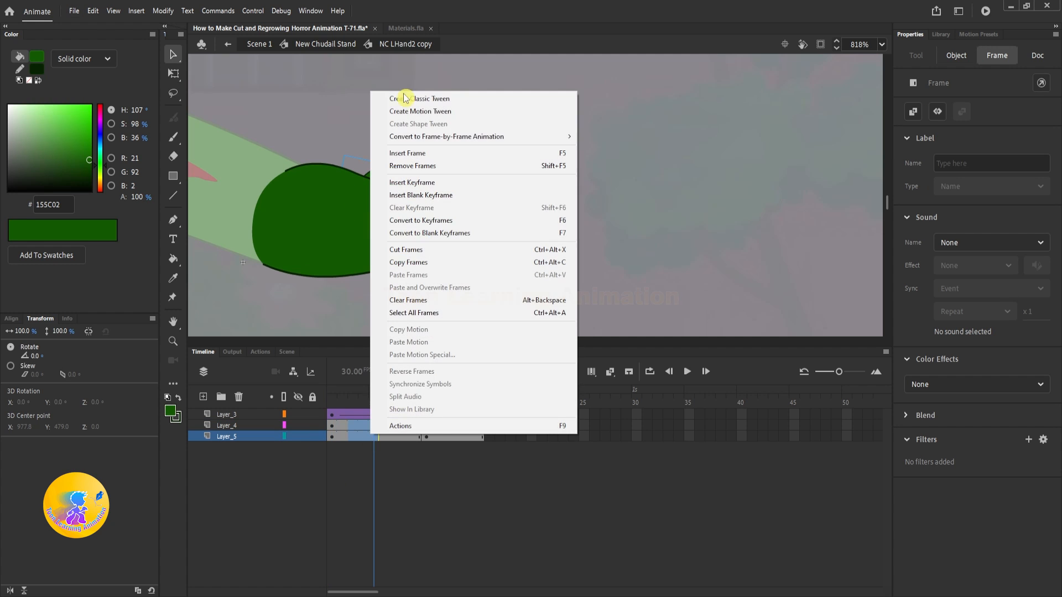
pyautogui.click(434, 98)
pyautogui.click(506, 181)
pyautogui.press('Return')
pyautogui.press('Return')
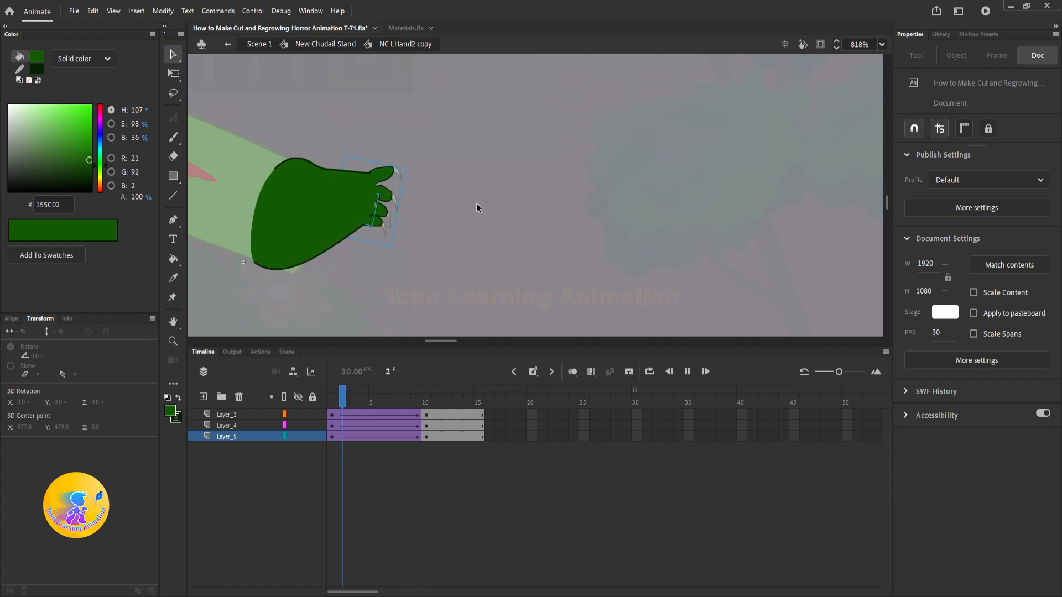
# Step: Add a layer above Layer_3, paste the forearm's wound marks in place at frame 1, and convert them to one graphic symbol
pyautogui.moveTo(403, 403); pyautogui.dragTo(331, 406)
pyautogui.click(230, 414)
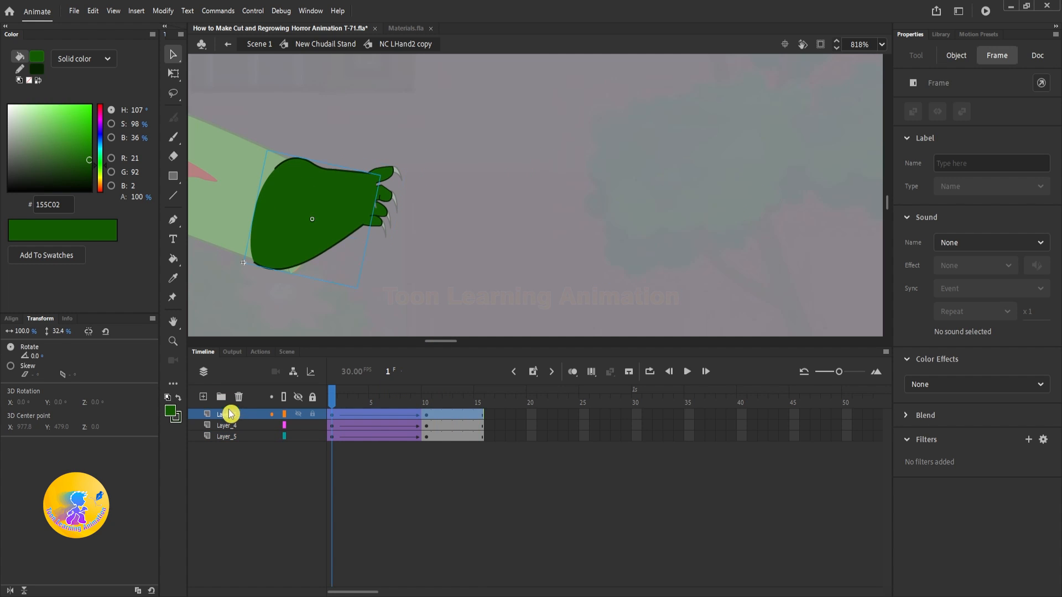
pyautogui.click(203, 396)
pyautogui.hotkey('ctrl', 'shift', 'v')
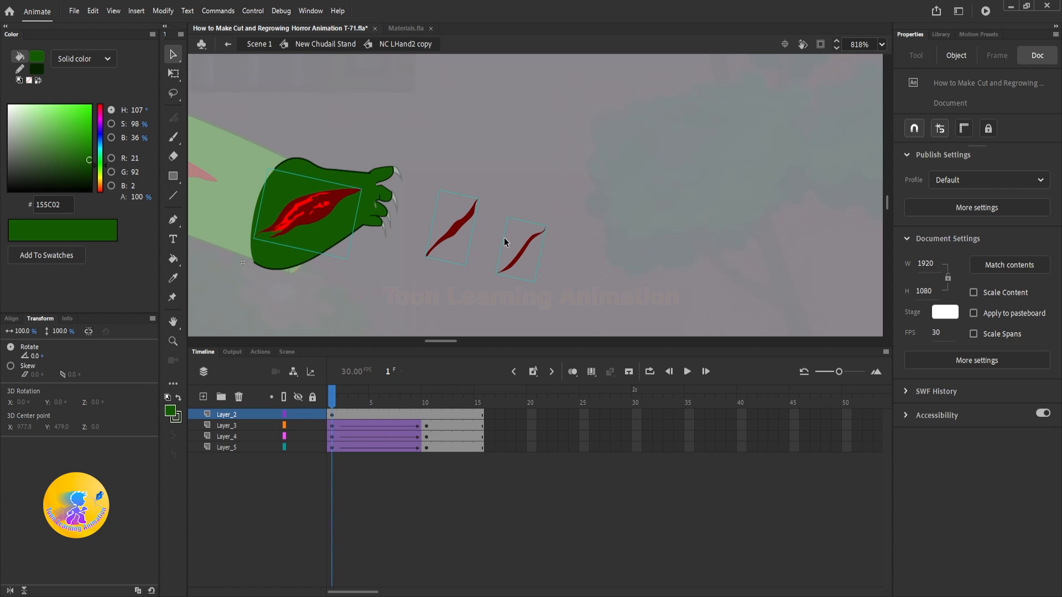
pyautogui.press('F8')
pyautogui.click(930, 189)
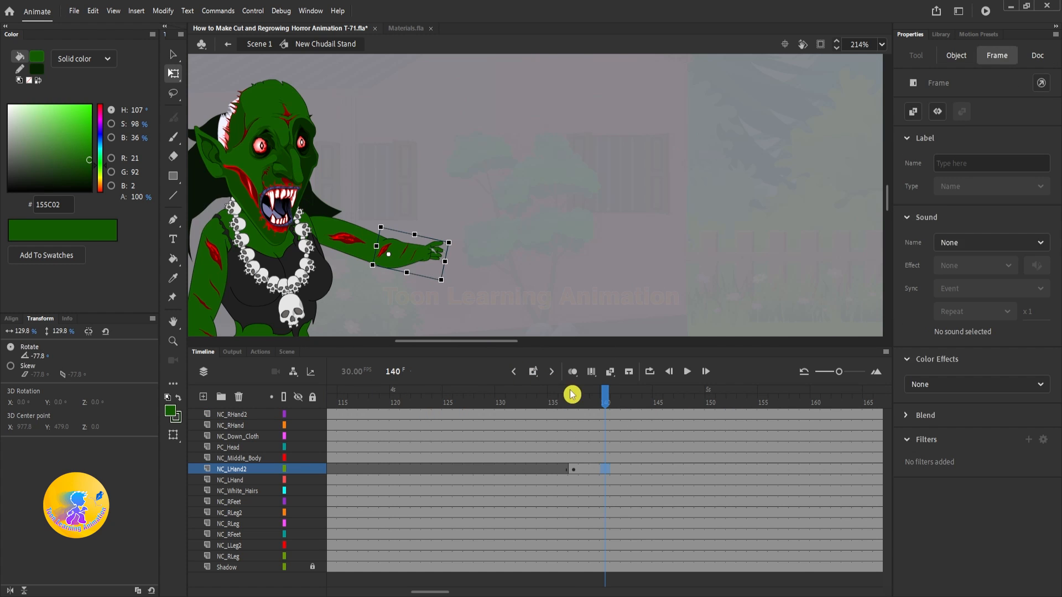
# Step: Play back the forearm regrowth around frame 137 in the New Chudall Stand timeline
pyautogui.click(571, 394)
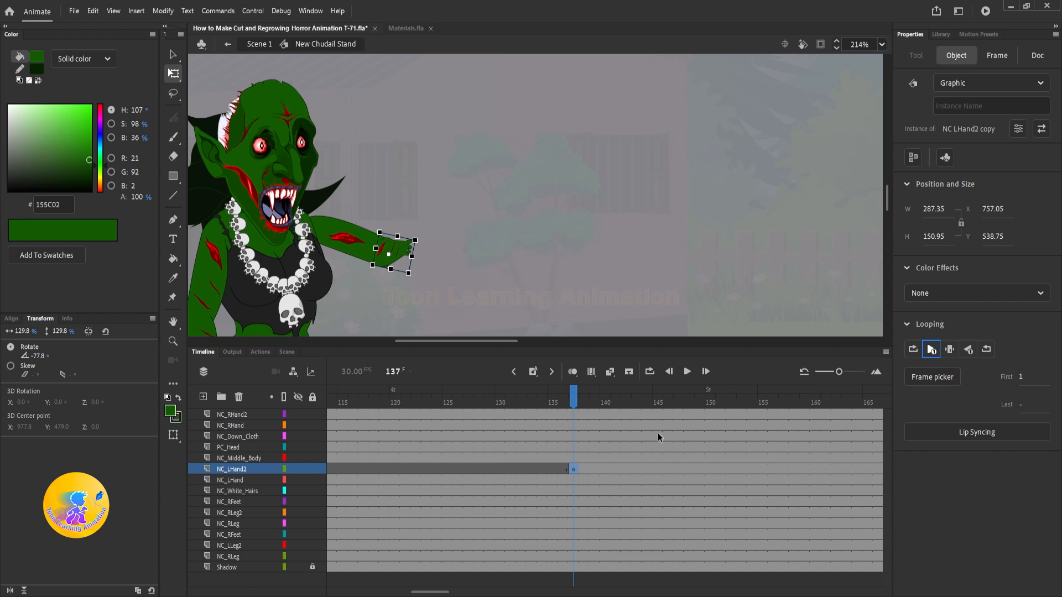
pyautogui.click(512, 394)
pyautogui.press('Return')
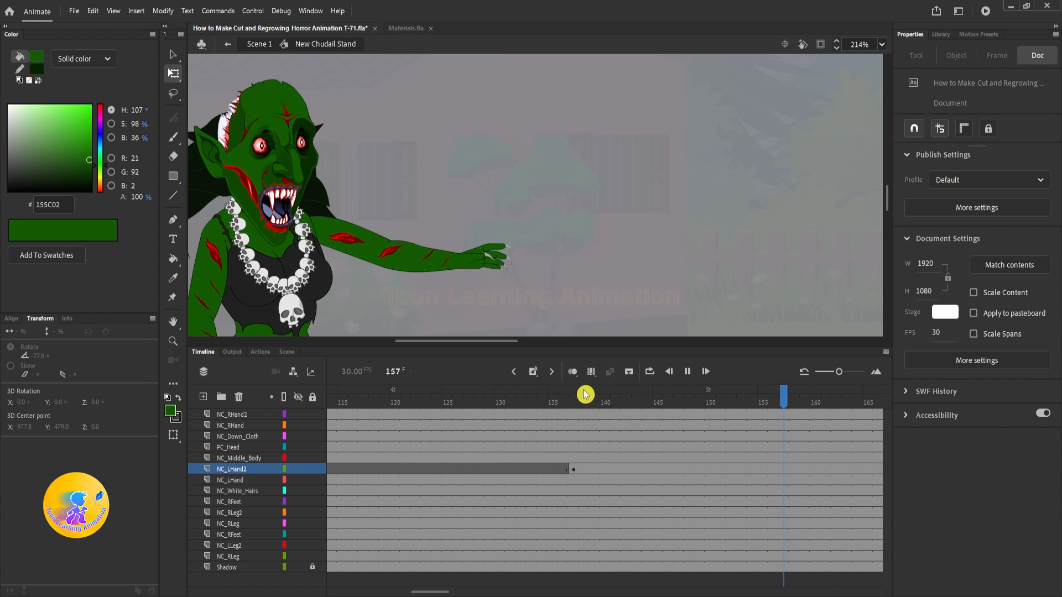
pyautogui.click(568, 395)
pyautogui.moveTo(568, 396); pyautogui.dragTo(470, 396)
pyautogui.press('Return')
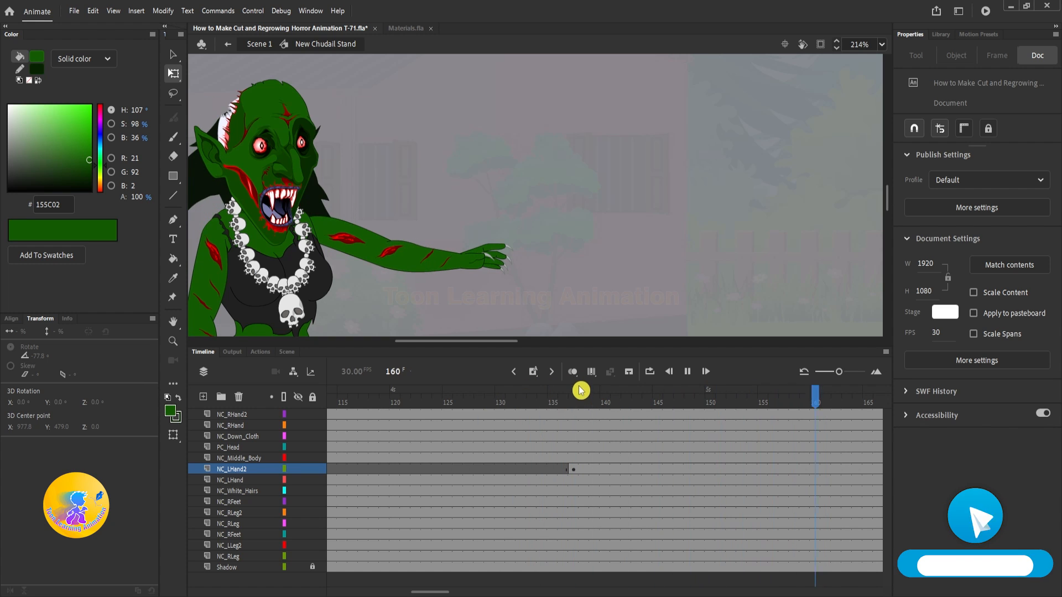
# Step: Remove four frames from the growth tweens inside NC LHand2 copy so the end keyframes fall at frame 6, and play it back
pyautogui.moveTo(576, 393)
pyautogui.mouseDown()
pyautogui.moveTo(566, 399)
pyautogui.moveTo(583, 405)
pyautogui.mouseUp()
pyautogui.doubleClick(406, 253)
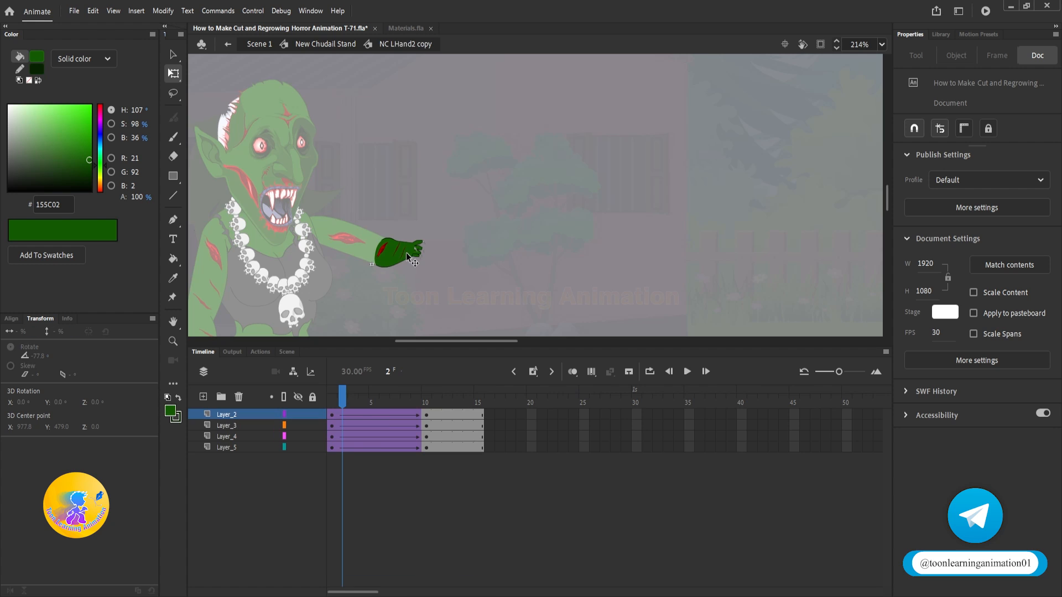
pyautogui.click(356, 398)
pyautogui.hotkey('shift', 'F5')
pyautogui.hotkey('shift', 'F5')
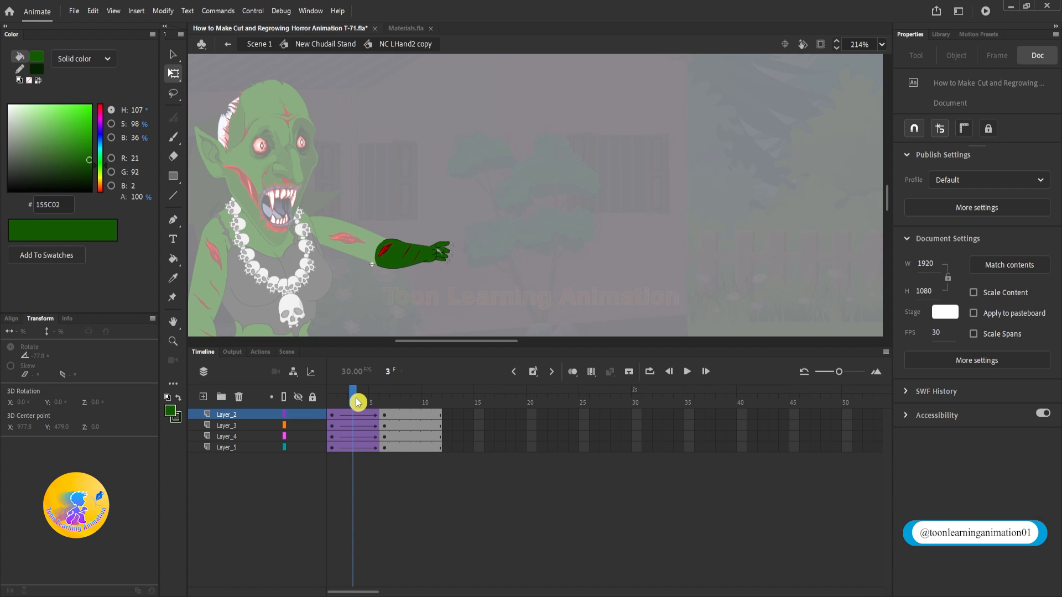
pyautogui.hotkey('shift', ',')
pyautogui.press('Return')
pyautogui.doubleClick(583, 224)
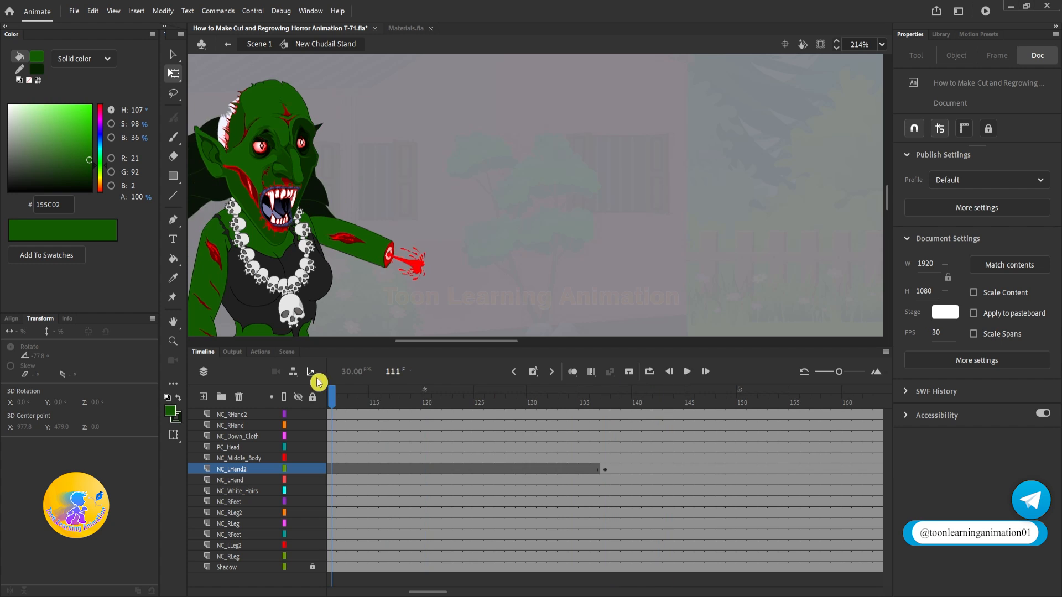
# Step: Make the forearm, hand and wound instances at frame 1 of NC LHand2 copy fully transparent with the Alpha color effect
pyautogui.click(605, 411)
pyautogui.doubleClick(412, 253)
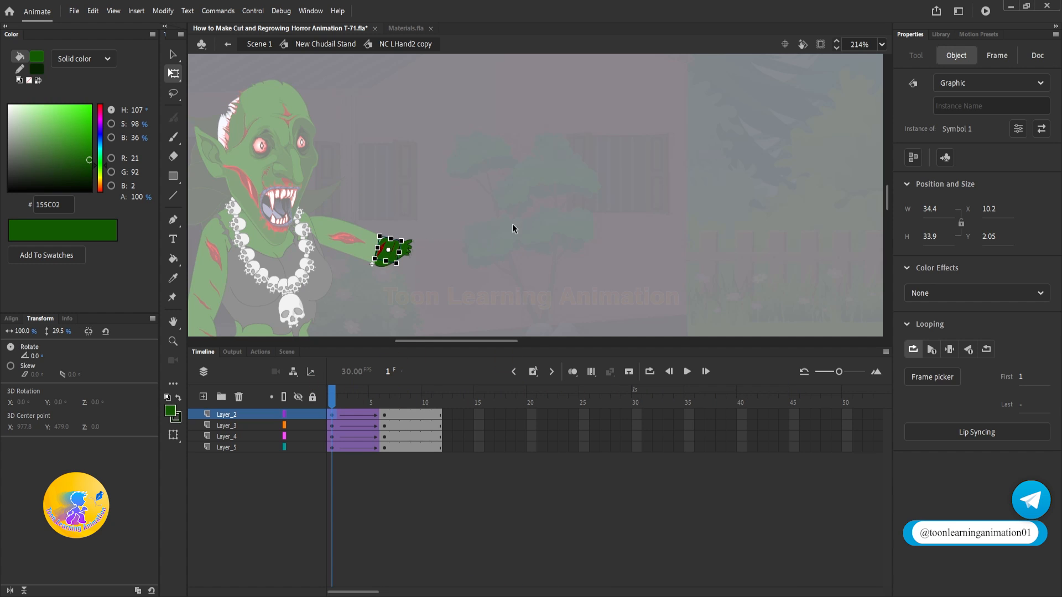
pyautogui.click(390, 250)
pyautogui.click(977, 271)
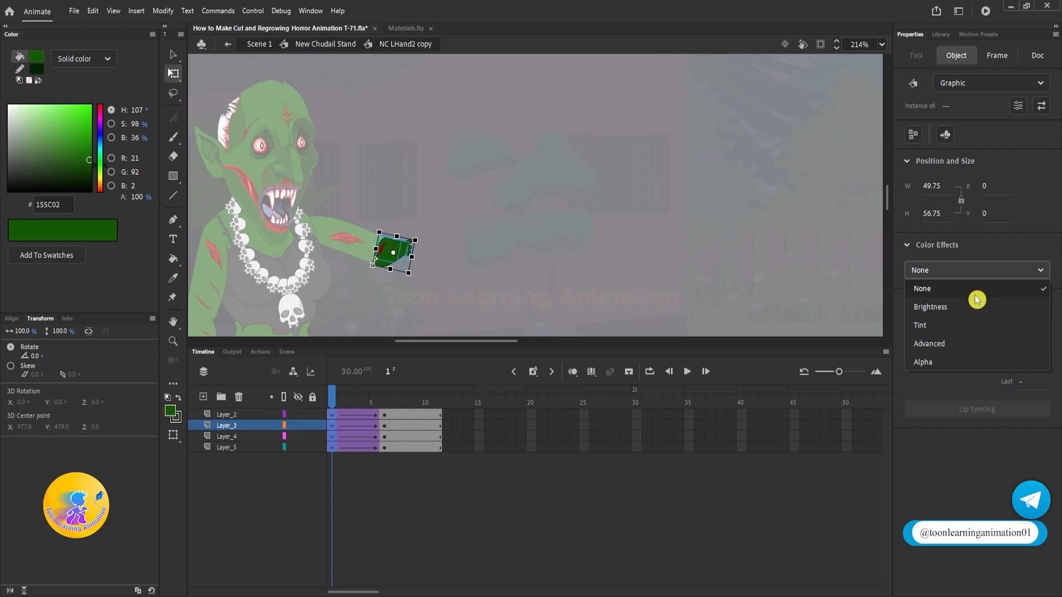
pyautogui.click(934, 362)
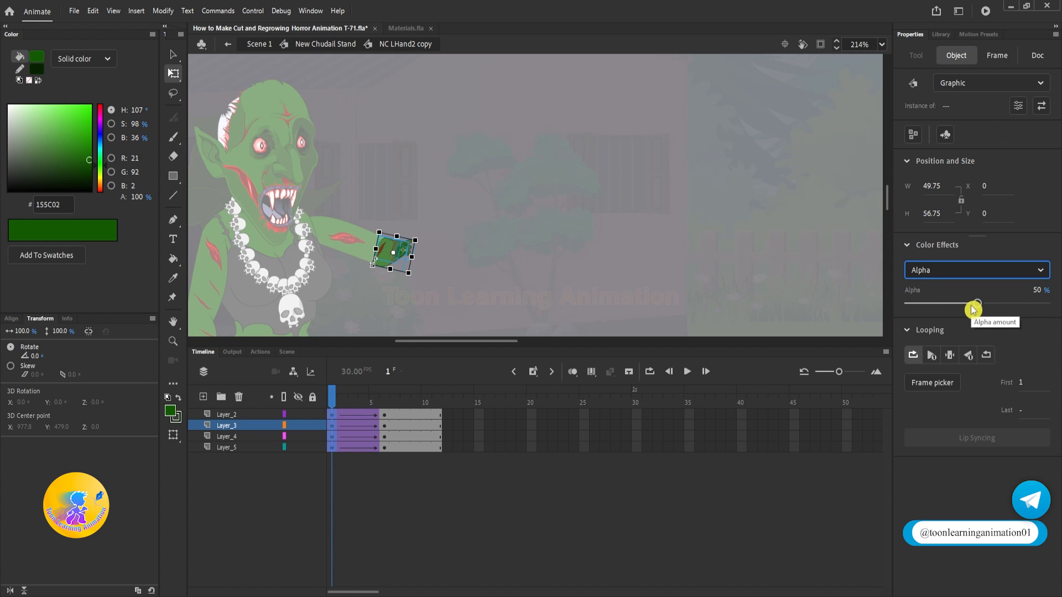
pyautogui.moveTo(973, 310); pyautogui.dragTo(744, 298)
pyautogui.doubleClick(518, 258)
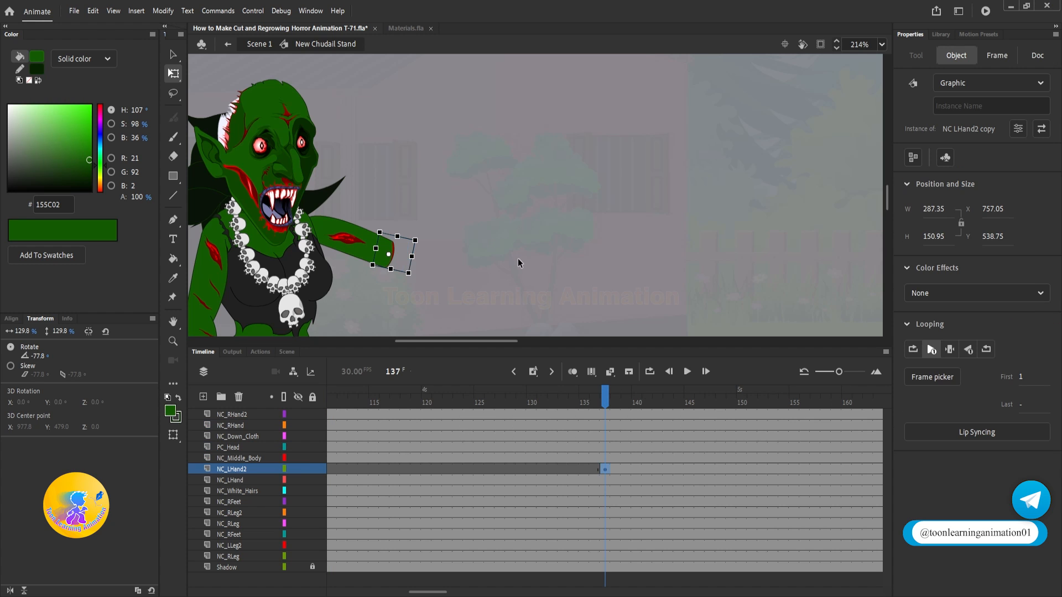
# Step: Play back the severed arm and its regrowth in the New Chudall Stand timeline
pyautogui.press('Return')
pyautogui.press('Return')
pyautogui.press('Return')
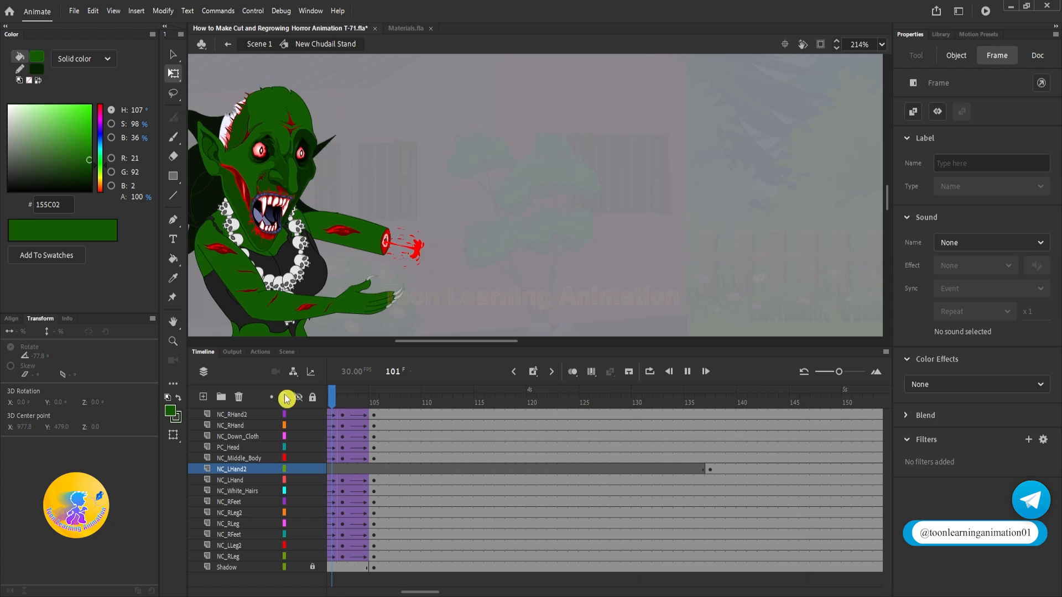
pyautogui.press('Return')
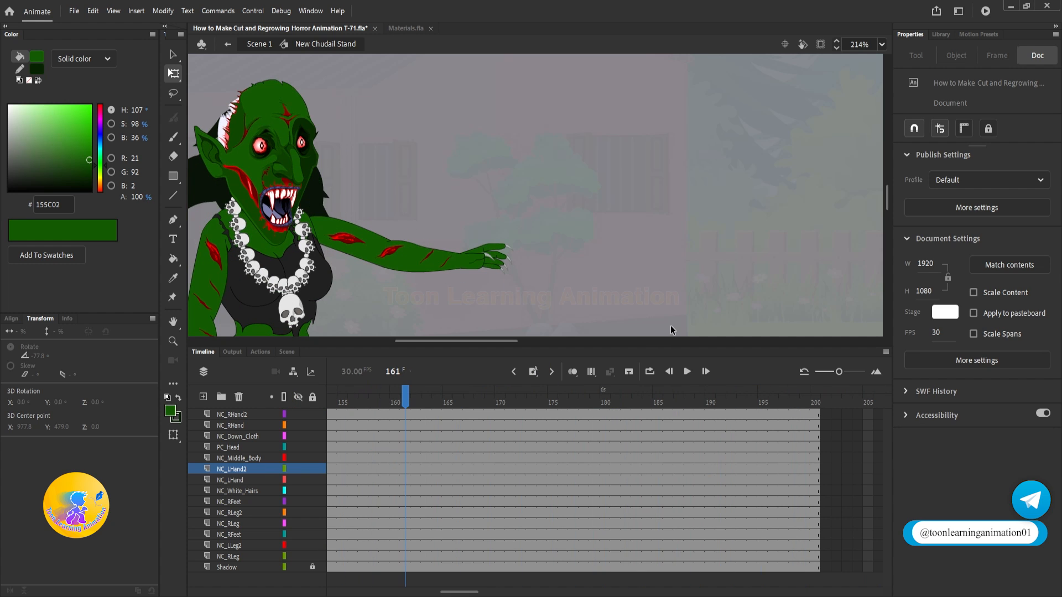
pyautogui.press('Return')
pyautogui.press('Return')
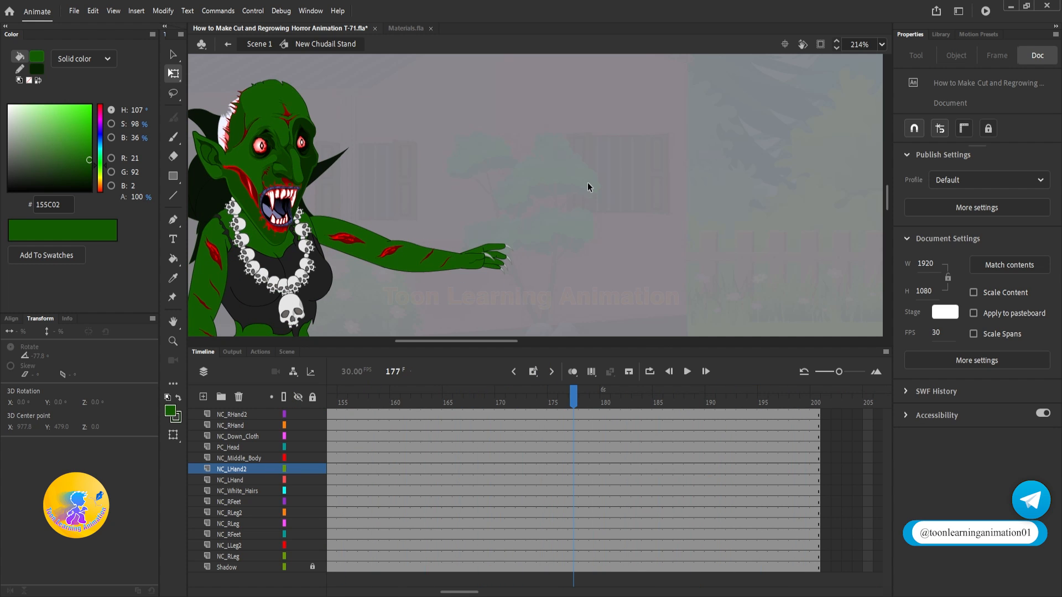
# Step: Return to Scene 1 and play the whole scene from frame 1
pyautogui.doubleClick(626, 222)
pyautogui.click(639, 229)
pyautogui.scroll(-6, 640, 239)
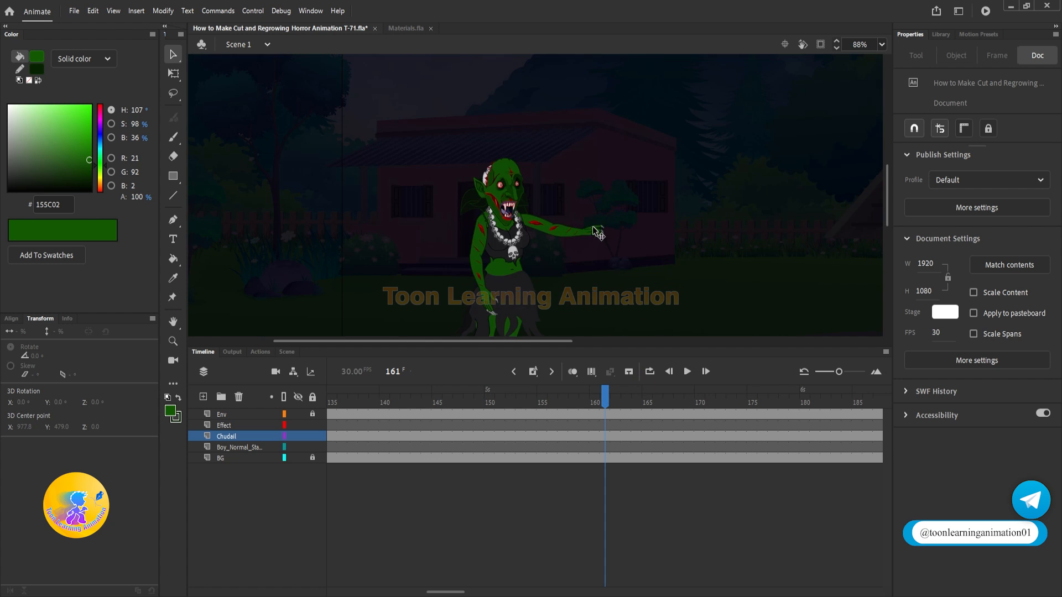
pyautogui.moveTo(641, 242); pyautogui.dragTo(620, 207)
pyautogui.scroll(3, 532, 198)
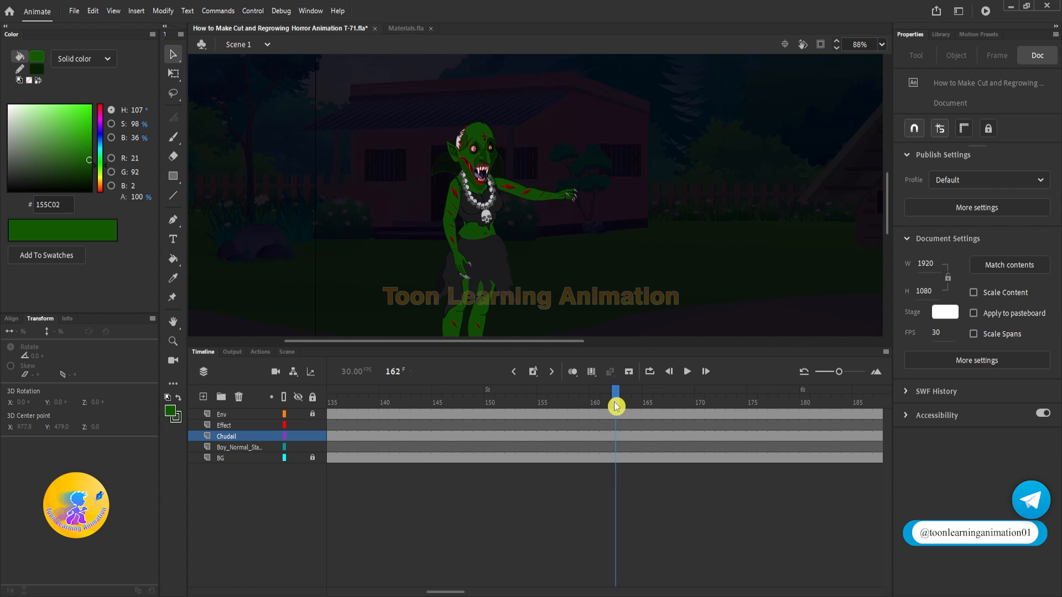
pyautogui.hotkey('shift', ',')
pyautogui.press('Return')
pyautogui.press('Return')
# Step: Copy the boy with the axe from frame 49 and paste him in place at frame 1 of his layer
pyautogui.moveTo(848, 392); pyautogui.dragTo(836, 393)
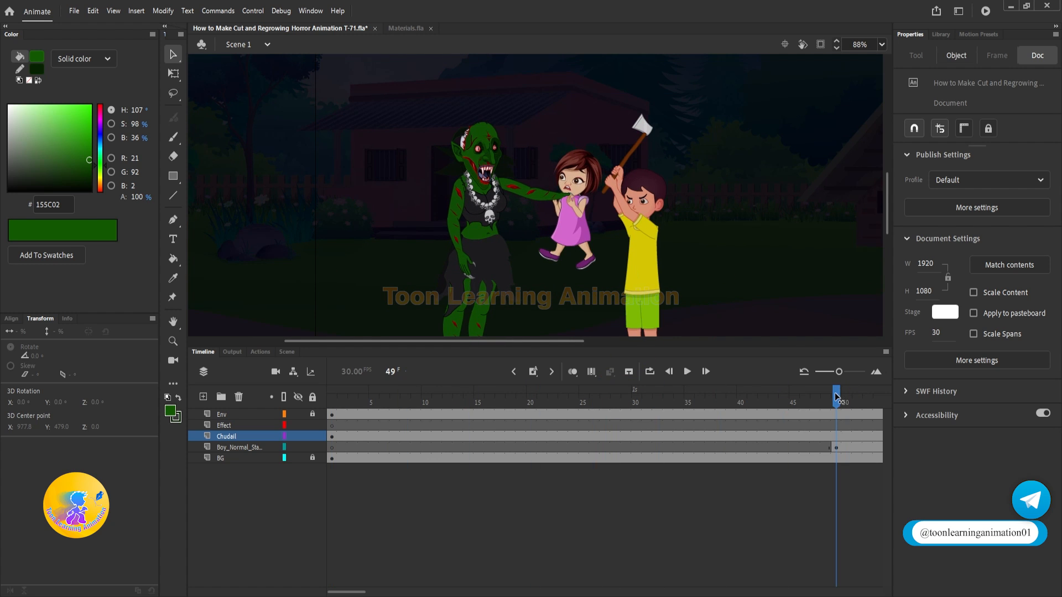
pyautogui.click(662, 261)
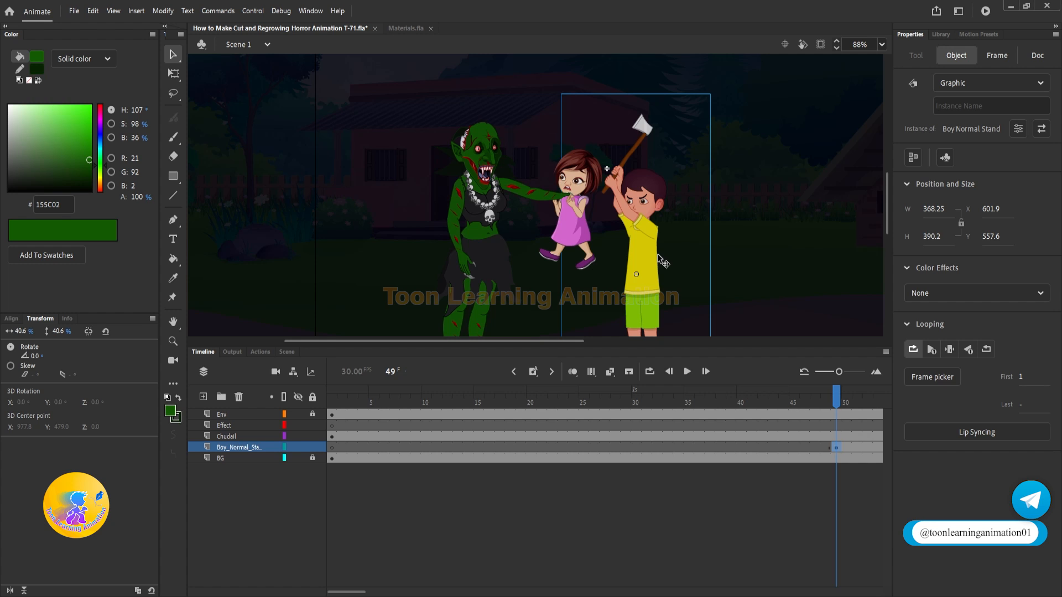
pyautogui.click(332, 408)
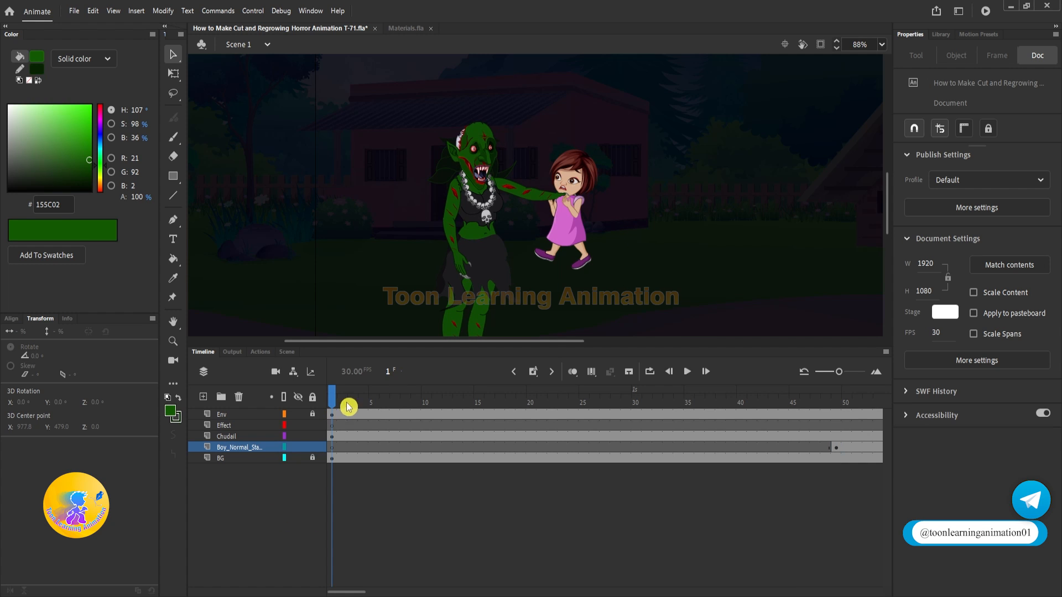
pyautogui.hotkey('ctrl', 'shift', 'v')
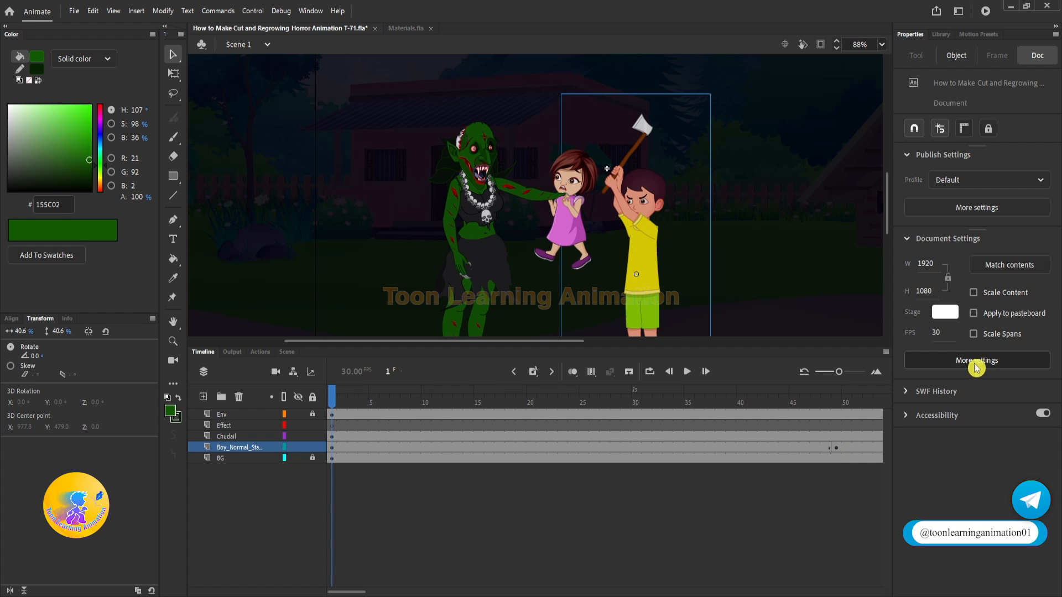
pyautogui.click(647, 252)
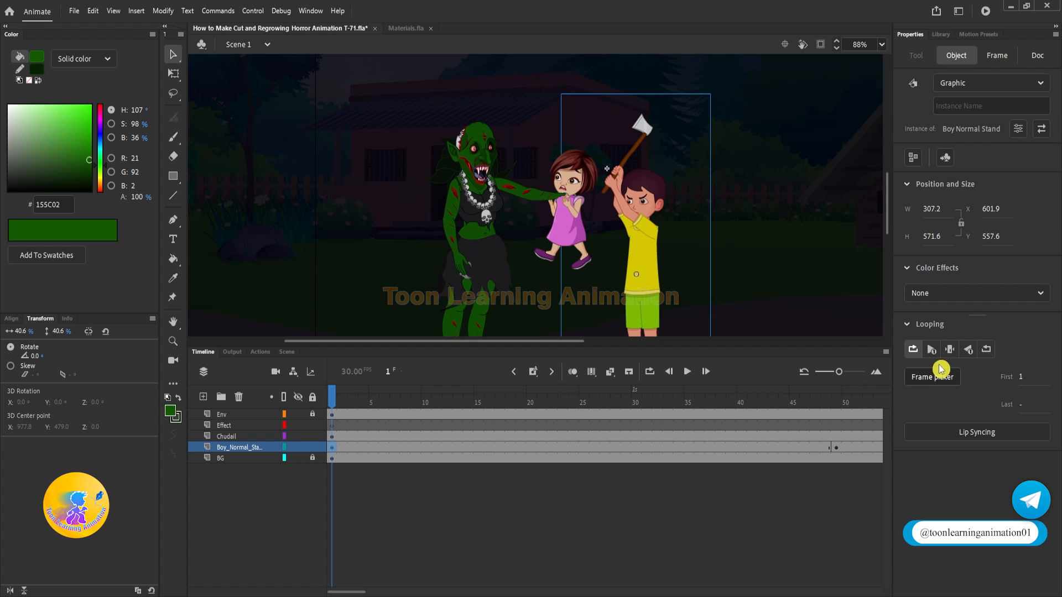
# Step: Play back and scrub the Scene 1 timeline to check the axe cut, the blood splash and the witch's bleeding stump
pyautogui.press('Return')
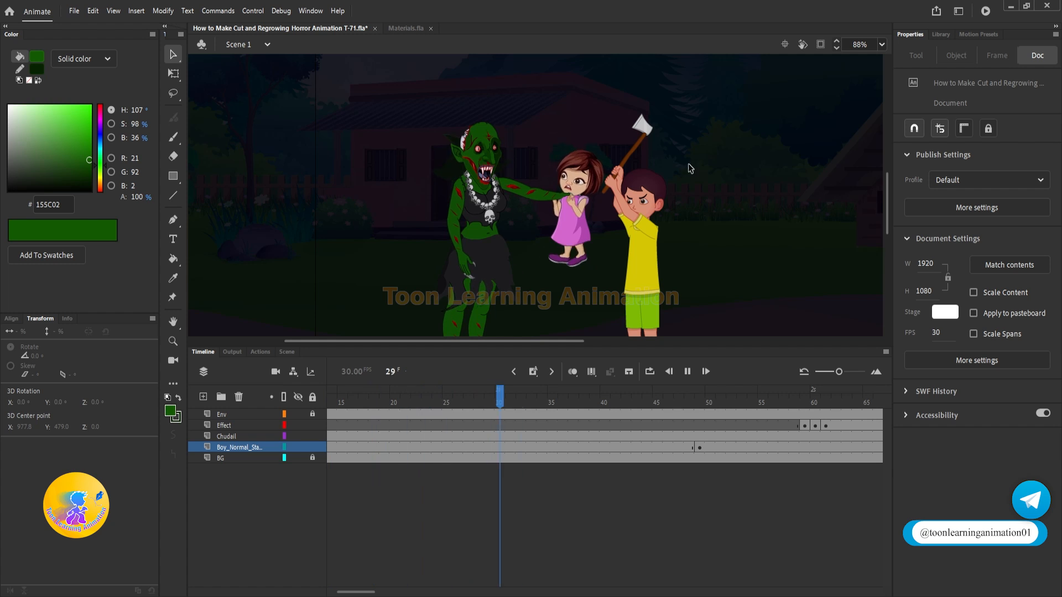
pyautogui.click(463, 383)
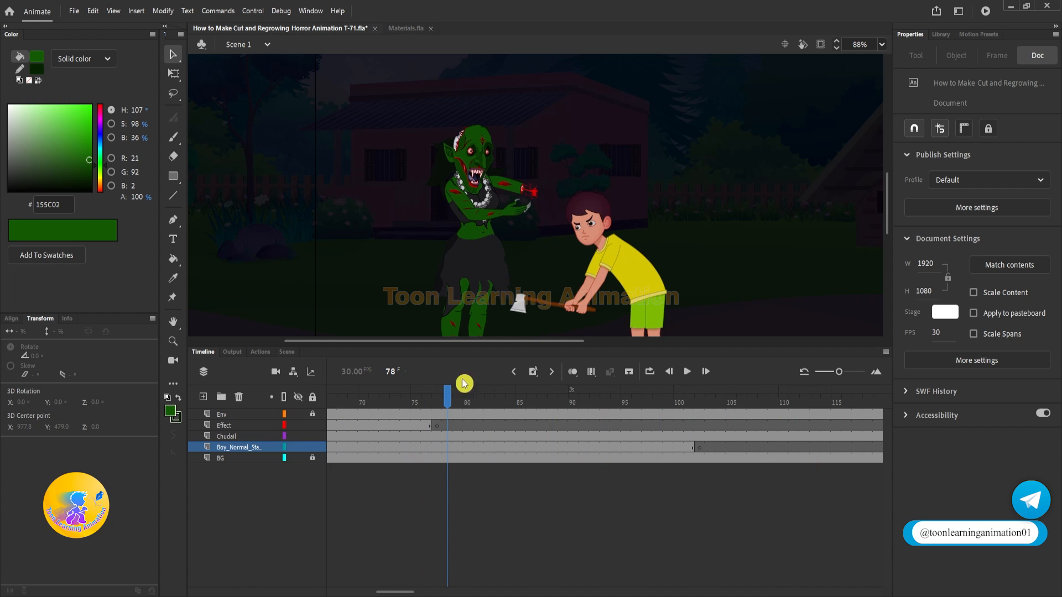
pyautogui.moveTo(429, 396); pyautogui.dragTo(531, 388)
pyautogui.scroll(4, 559, 218)
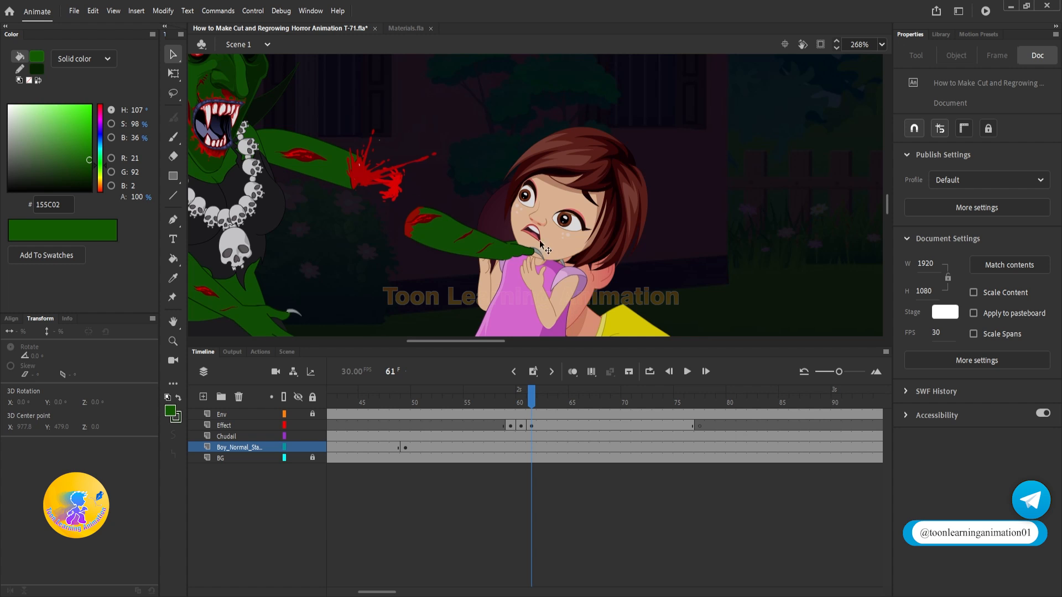
pyautogui.scroll(-2, 545, 249)
pyautogui.press('Return')
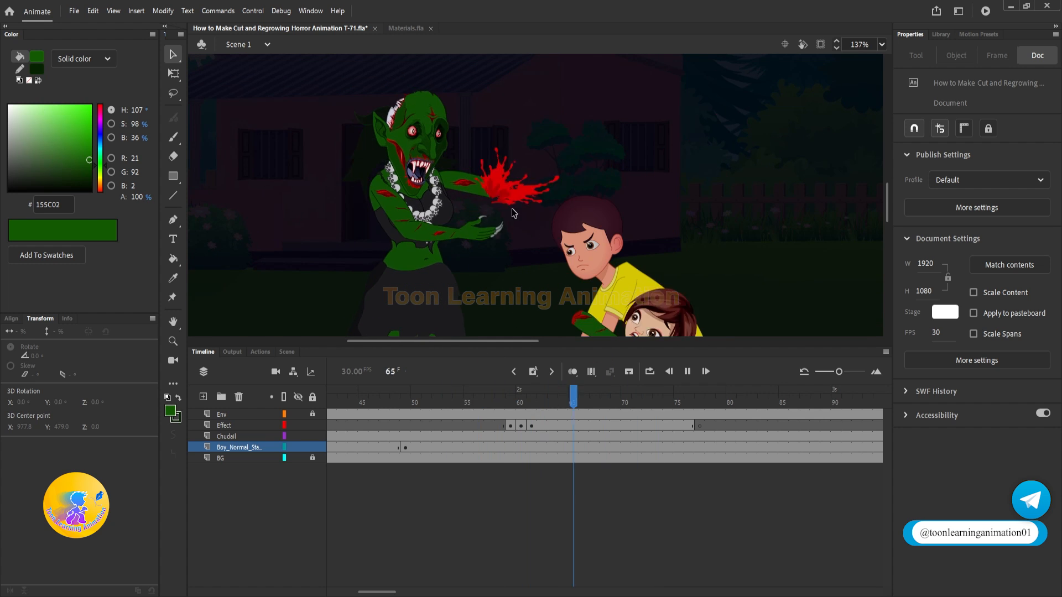
pyautogui.press('Return')
pyautogui.moveTo(512, 406); pyautogui.dragTo(658, 446)
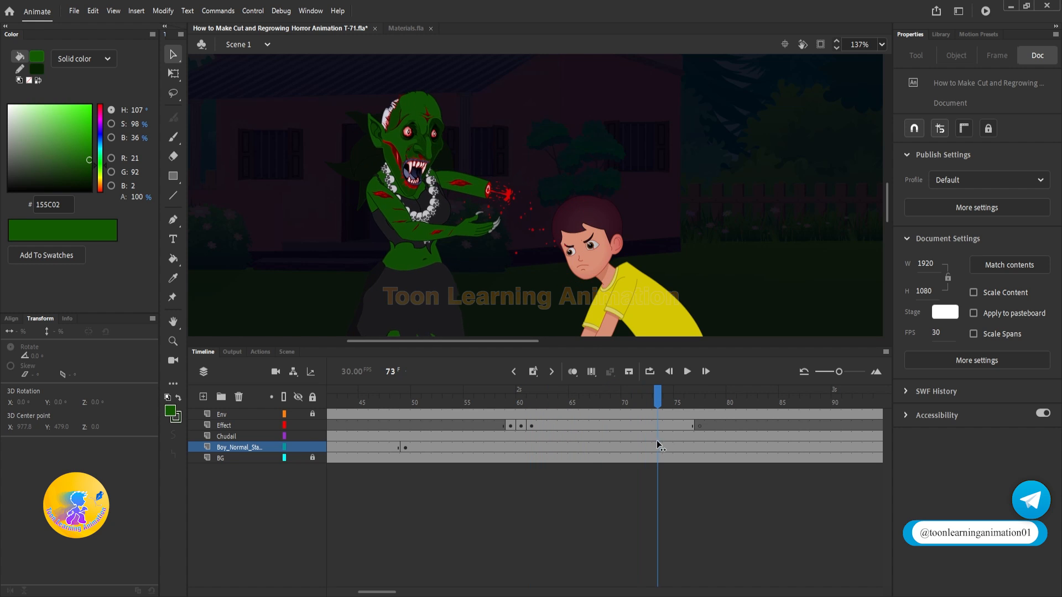
pyautogui.press('Return')
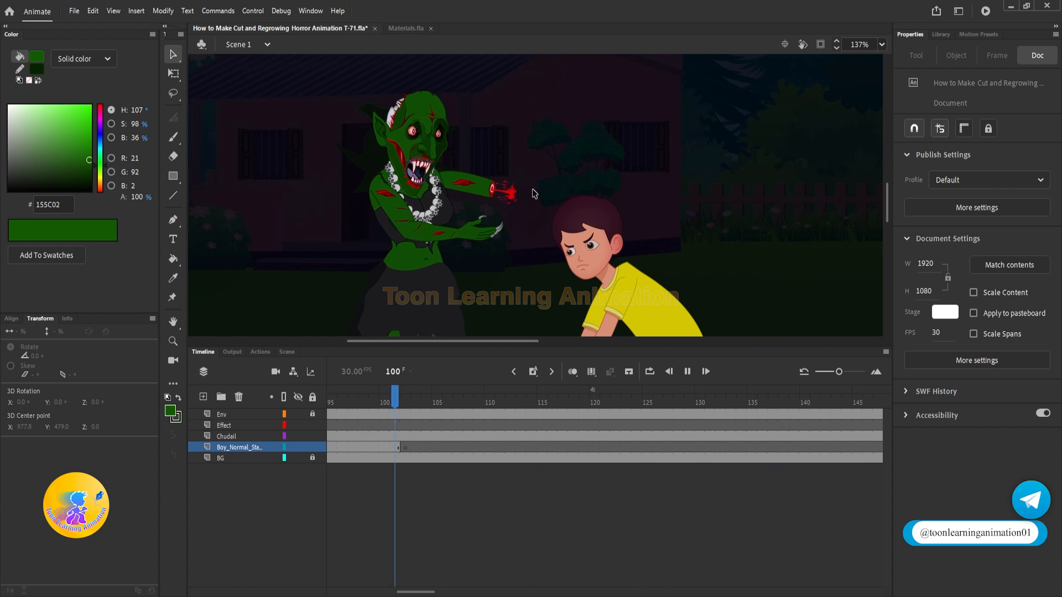